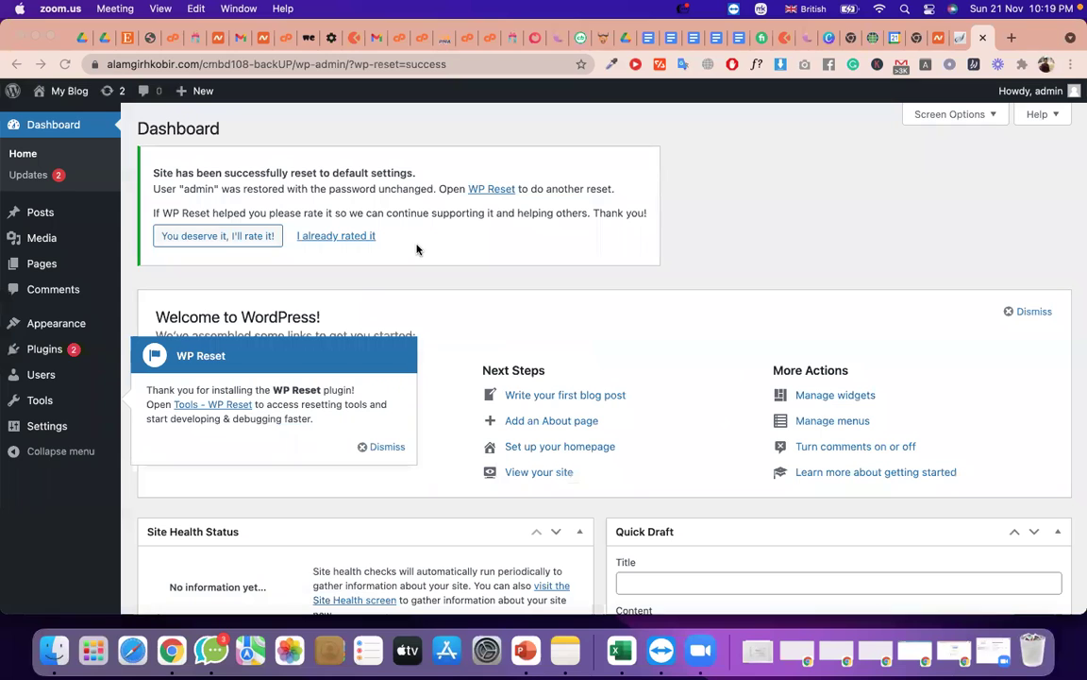
Check the site reset notice on the dashboard and open the WP Reset tools page.
{"action": "triple_click", "coordinate": [319, 182]}
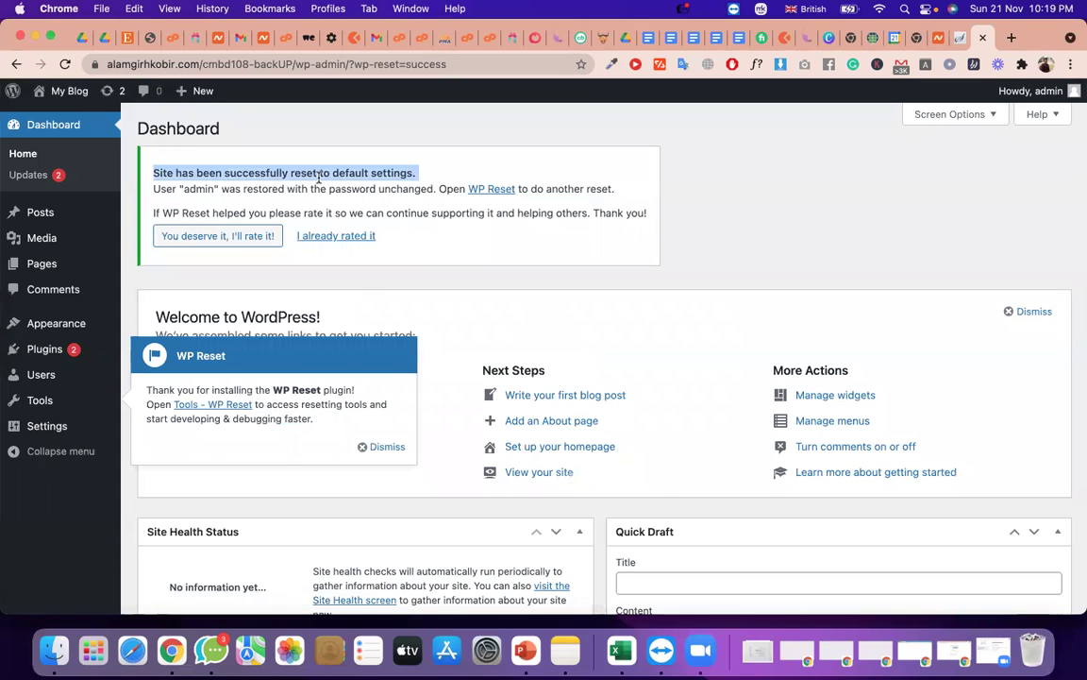
{"action": "scroll", "coordinate": [316, 177], "scroll_direction": "down", "scroll_amount": 5}
{"action": "scroll", "coordinate": [368, 463], "scroll_direction": "up", "scroll_amount": 5}
{"action": "left_click", "coordinate": [345, 410]}
{"action": "left_click", "coordinate": [219, 407]}
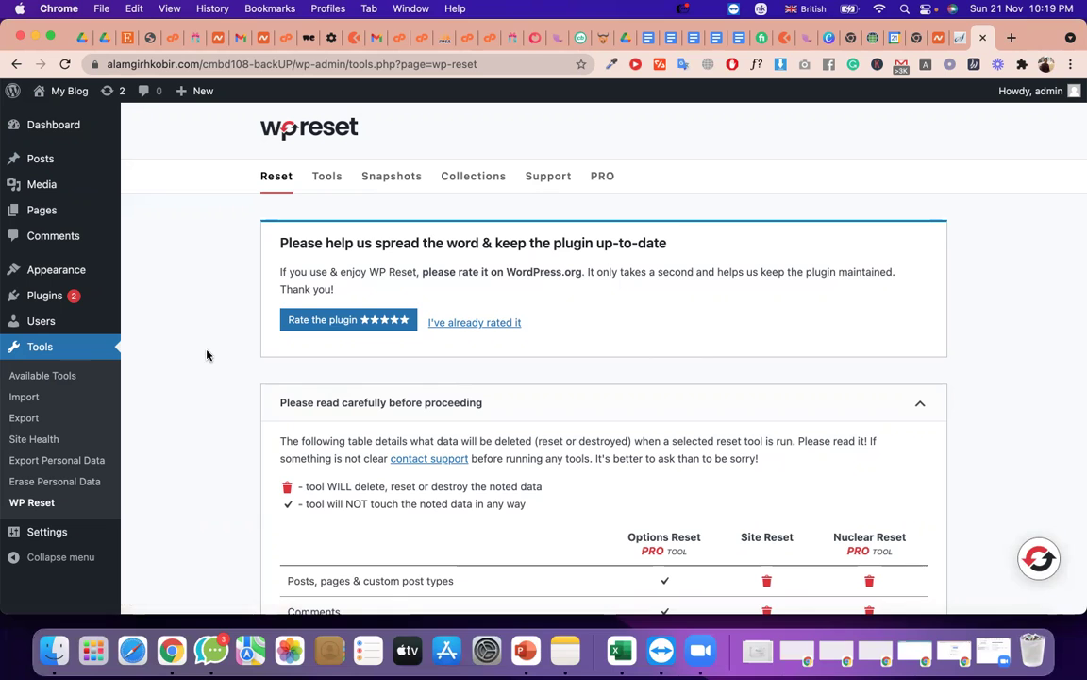
Return to the dashboard home, dismiss the WP Reset plugin pointer and highlight the welcome message.
{"action": "left_click", "coordinate": [62, 130]}
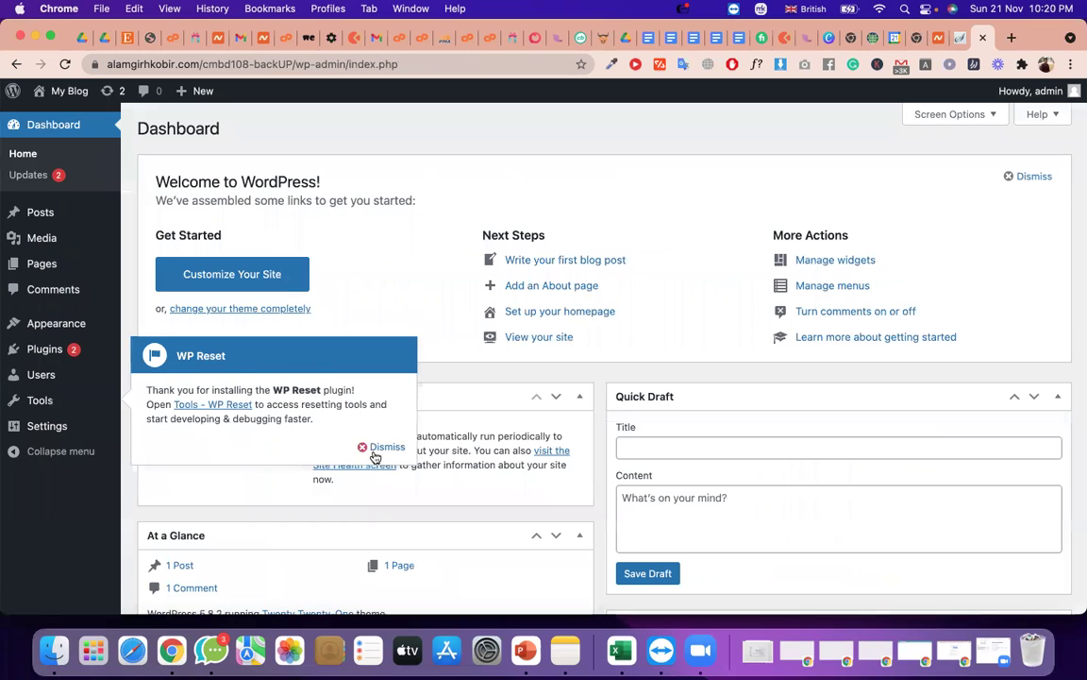
{"action": "left_click", "coordinate": [378, 447]}
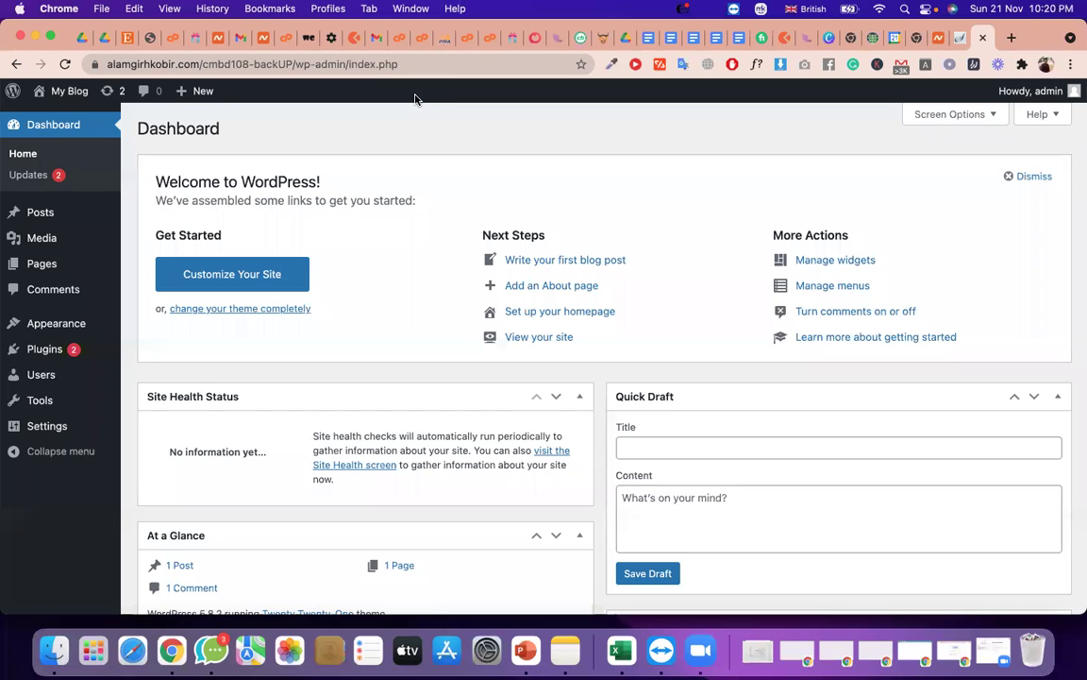
{"action": "triple_click", "coordinate": [338, 205]}
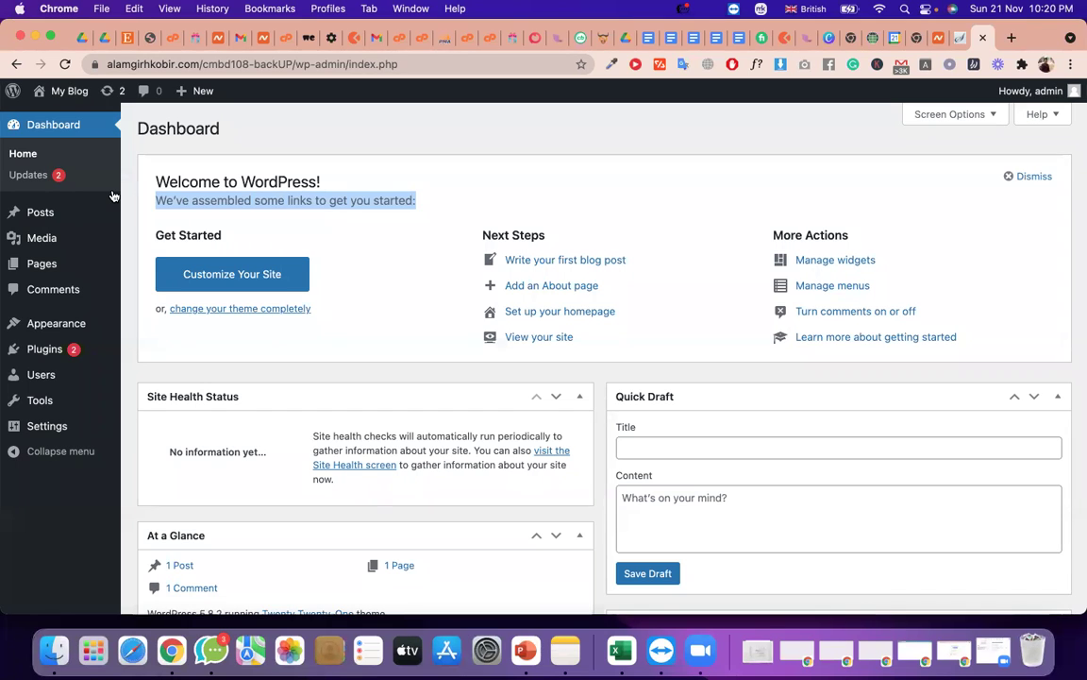
{"action": "triple_click", "coordinate": [216, 181]}
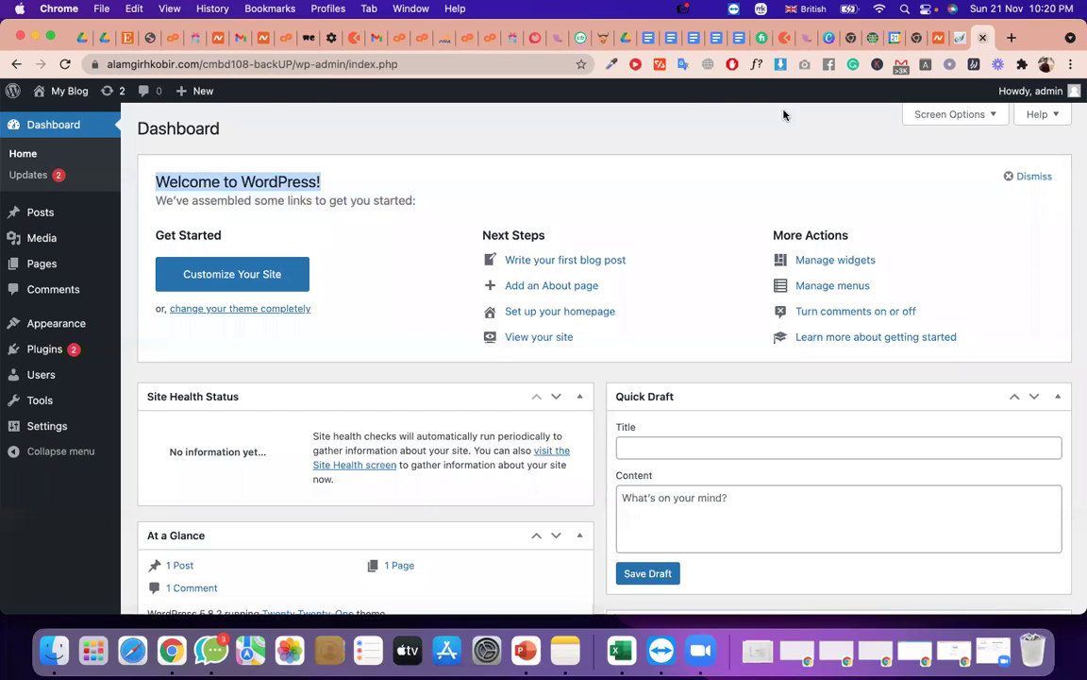
Copy the site's base address without the wp-admin part, open it in a new tab and look through the front page.
{"action": "left_click_drag", "start_coordinate": [433, 64], "coordinate": [73, 72]}
{"action": "key", "text": "super+c"}
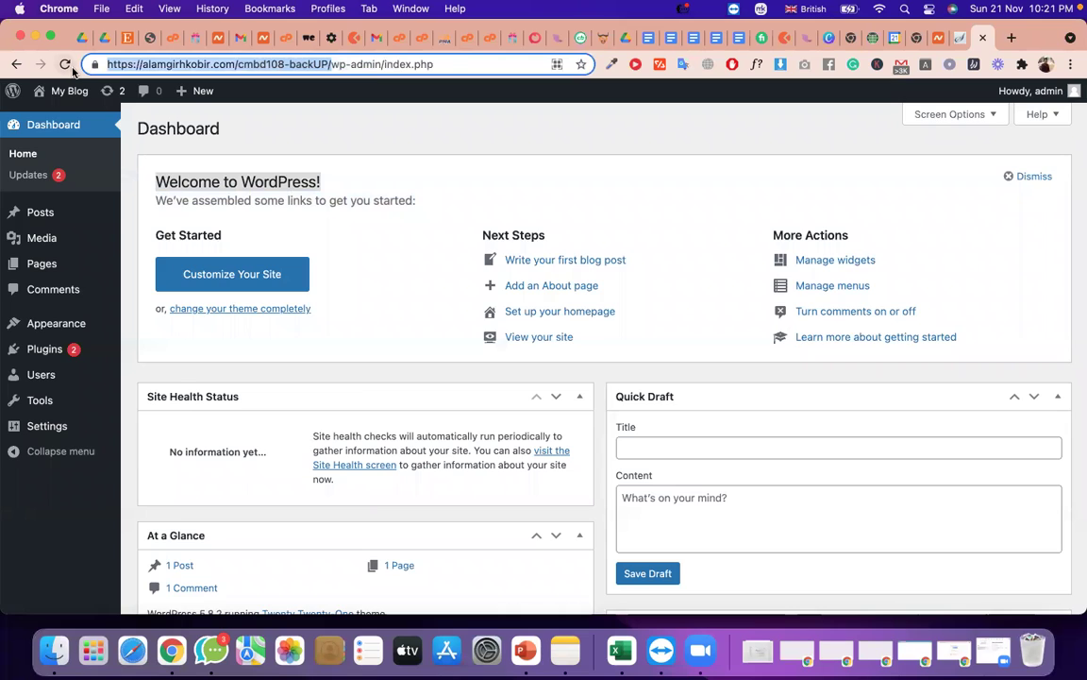
{"action": "key", "text": "super+t"}
{"action": "key", "text": "super+v"}
{"action": "key", "text": "Return"}
{"action": "left_click", "coordinate": [253, 63]}
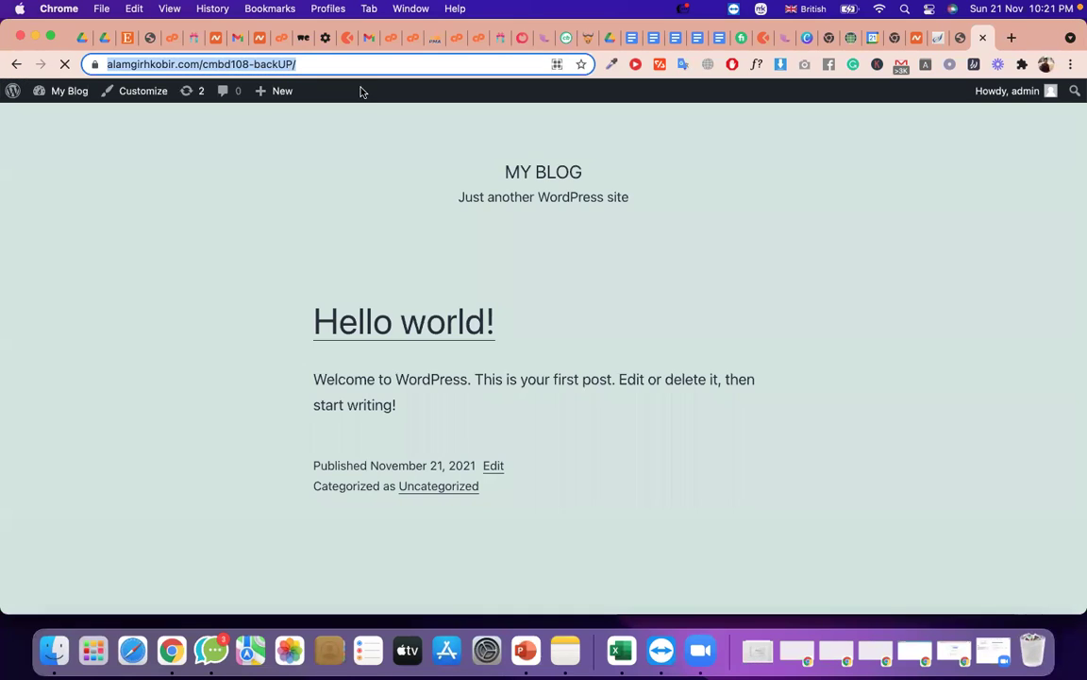
{"action": "scroll", "coordinate": [485, 417], "scroll_direction": "down", "scroll_amount": 8}
{"action": "scroll", "coordinate": [485, 421], "scroll_direction": "up", "scroll_amount": 10}
{"action": "scroll", "coordinate": [485, 421], "scroll_direction": "down", "scroll_amount": 8}
{"action": "scroll", "coordinate": [485, 421], "scroll_direction": "up", "scroll_amount": 6}
{"action": "scroll", "coordinate": [486, 421], "scroll_direction": "up", "scroll_amount": 3}
Return to the WordPress dashboard and open the installed themes page under Appearance.
{"action": "left_click", "coordinate": [961, 39]}
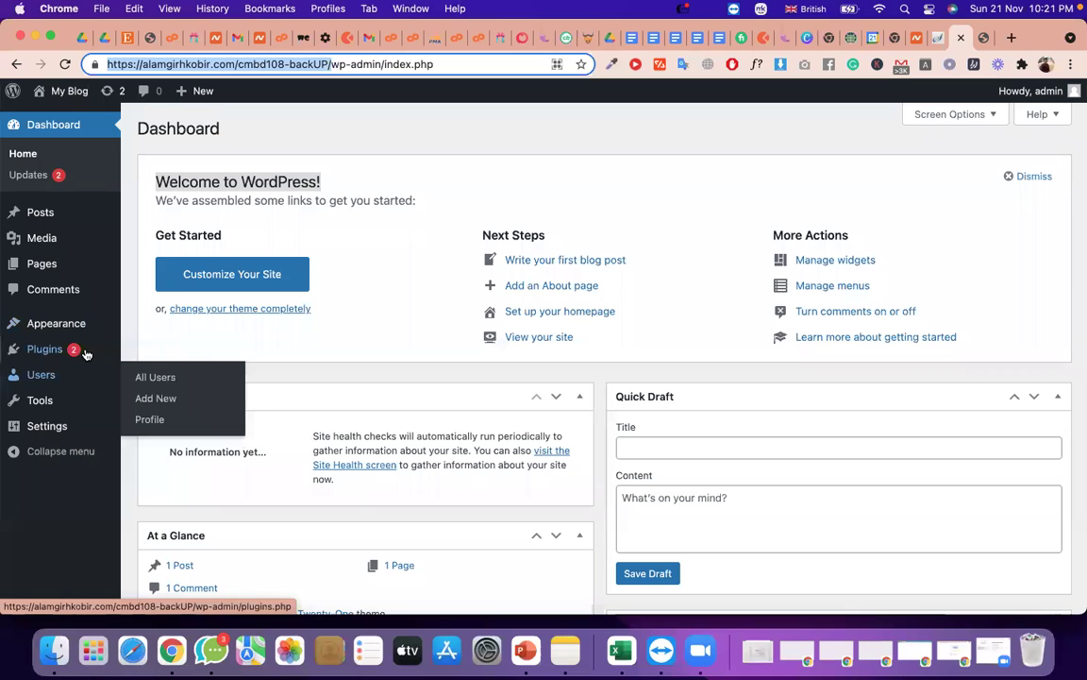
{"action": "mouse_move", "coordinate": [86, 354]}
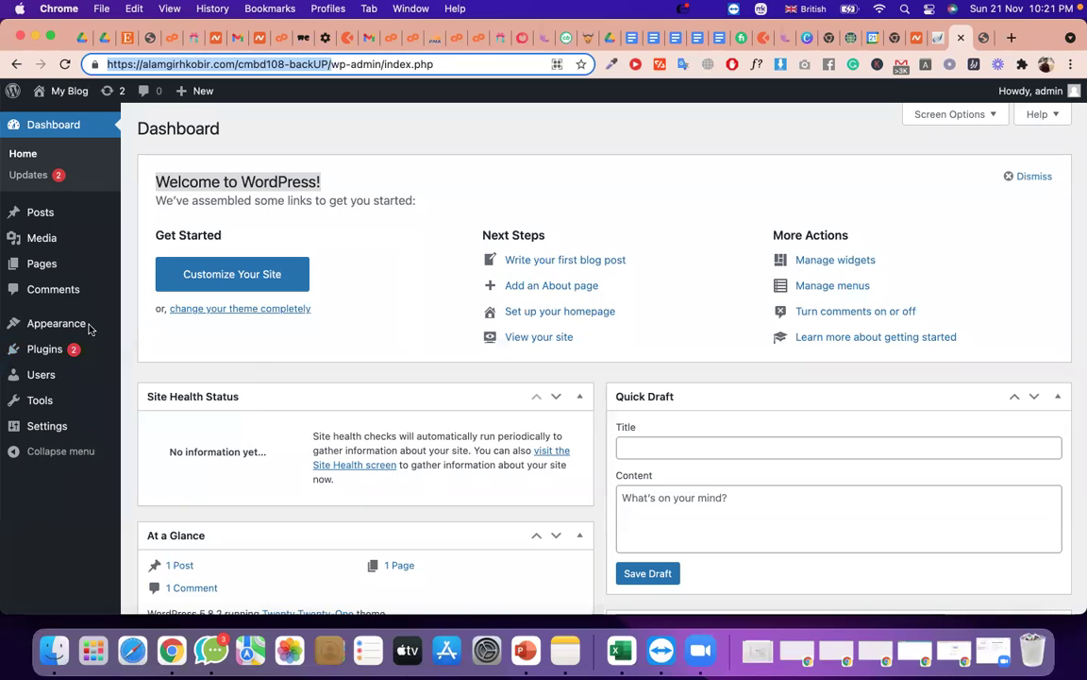
{"action": "left_click", "coordinate": [57, 325]}
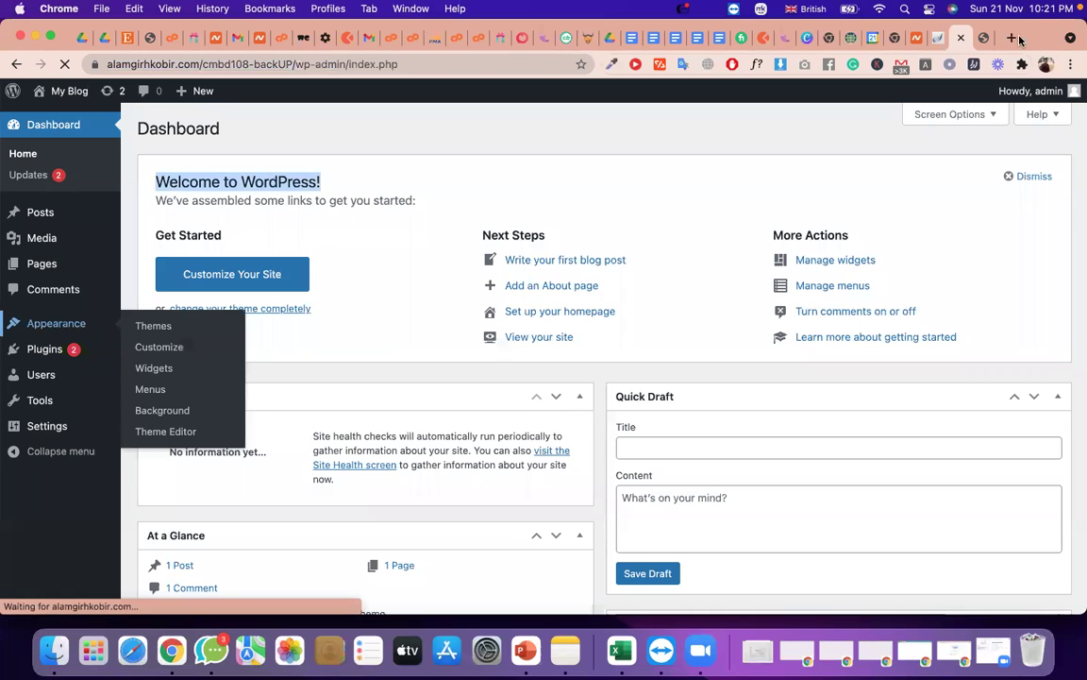
Examine the front page down to its footer and compare it with the installed themes list.
{"action": "left_click", "coordinate": [984, 37]}
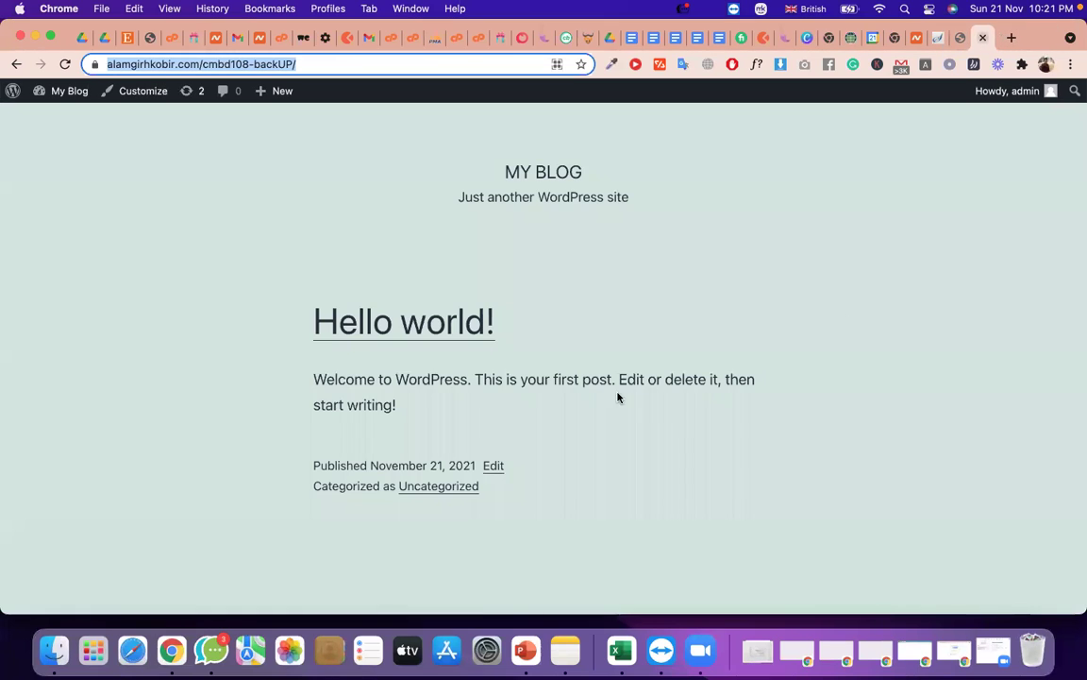
{"action": "scroll", "coordinate": [492, 371], "scroll_direction": "down", "scroll_amount": 10}
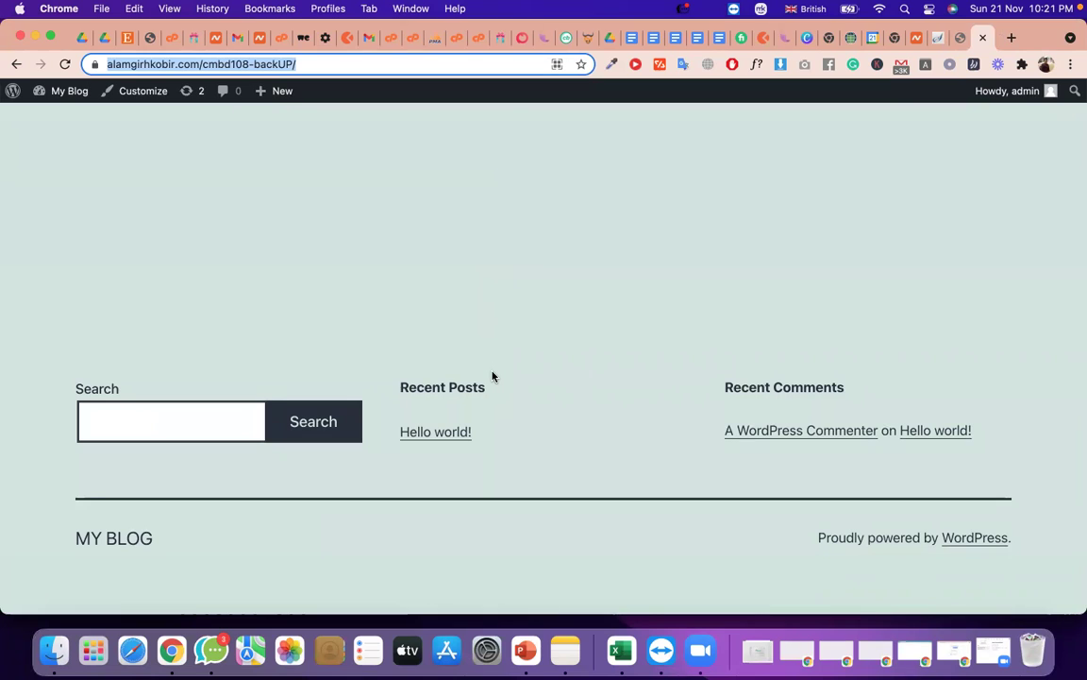
{"action": "left_click", "coordinate": [965, 38]}
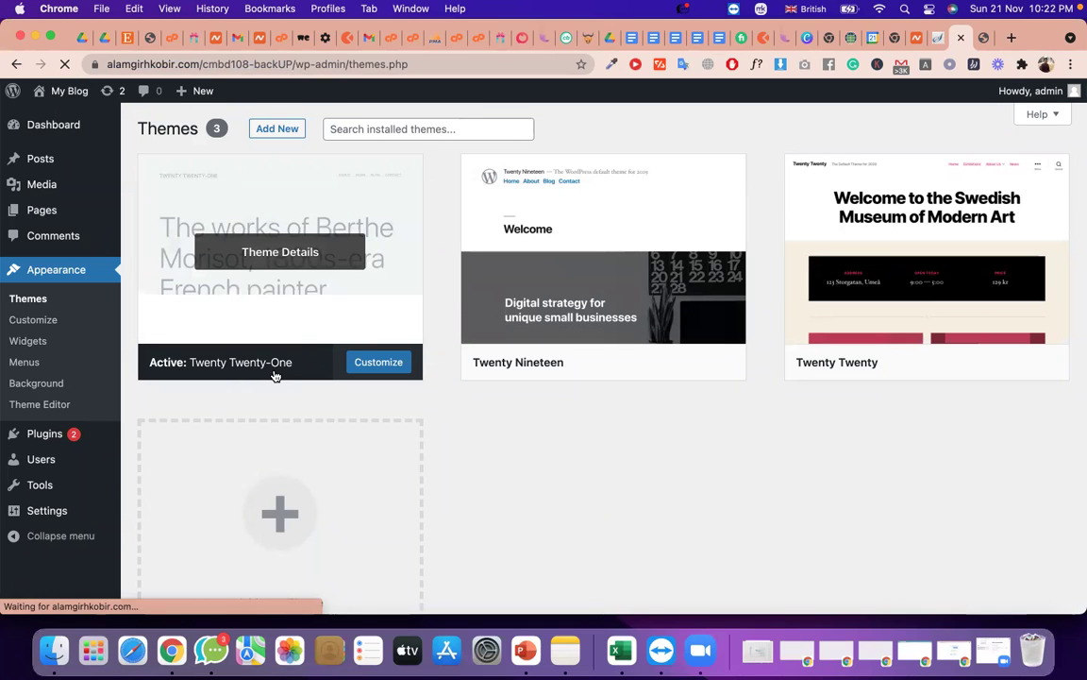
{"action": "scroll", "coordinate": [558, 376], "scroll_direction": "down", "scroll_amount": 3}
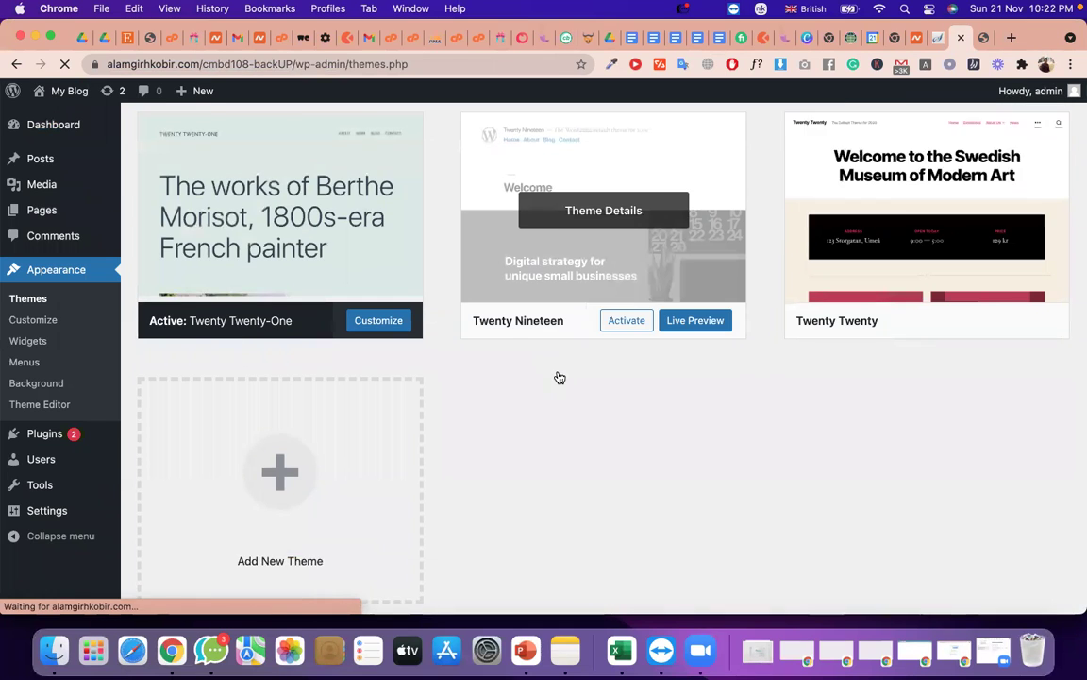
{"action": "scroll", "coordinate": [560, 378], "scroll_direction": "up", "scroll_amount": 3}
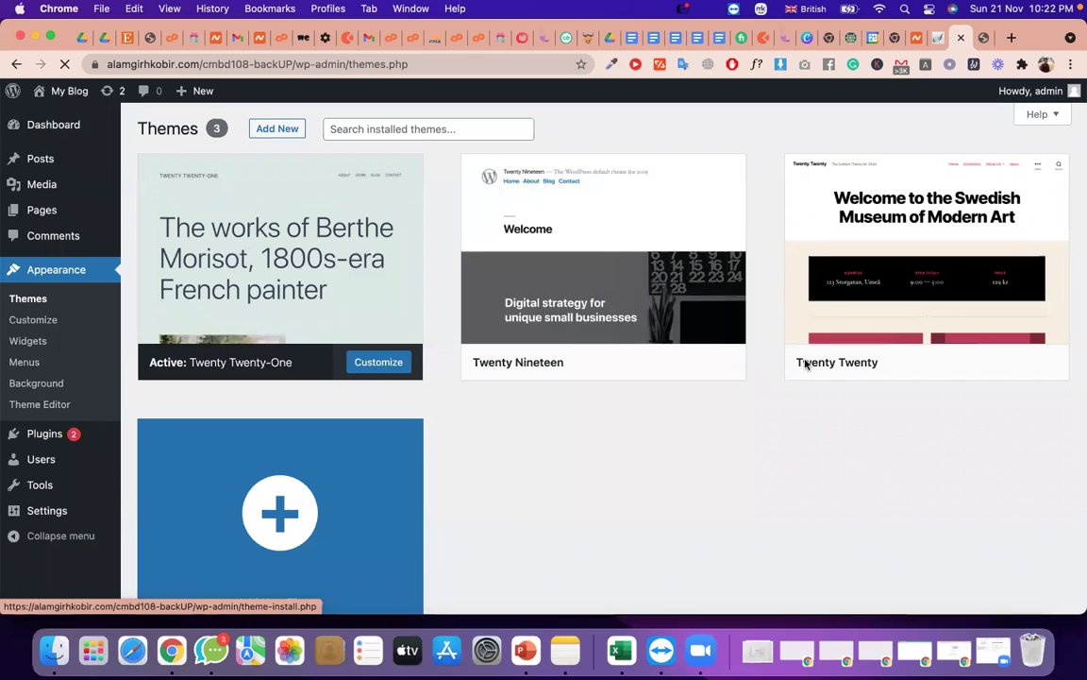
Search Google for "theme forest" in a new tab and open the themeforest.net website.
{"action": "left_click", "coordinate": [1011, 38]}
{"action": "type", "text": "t"}
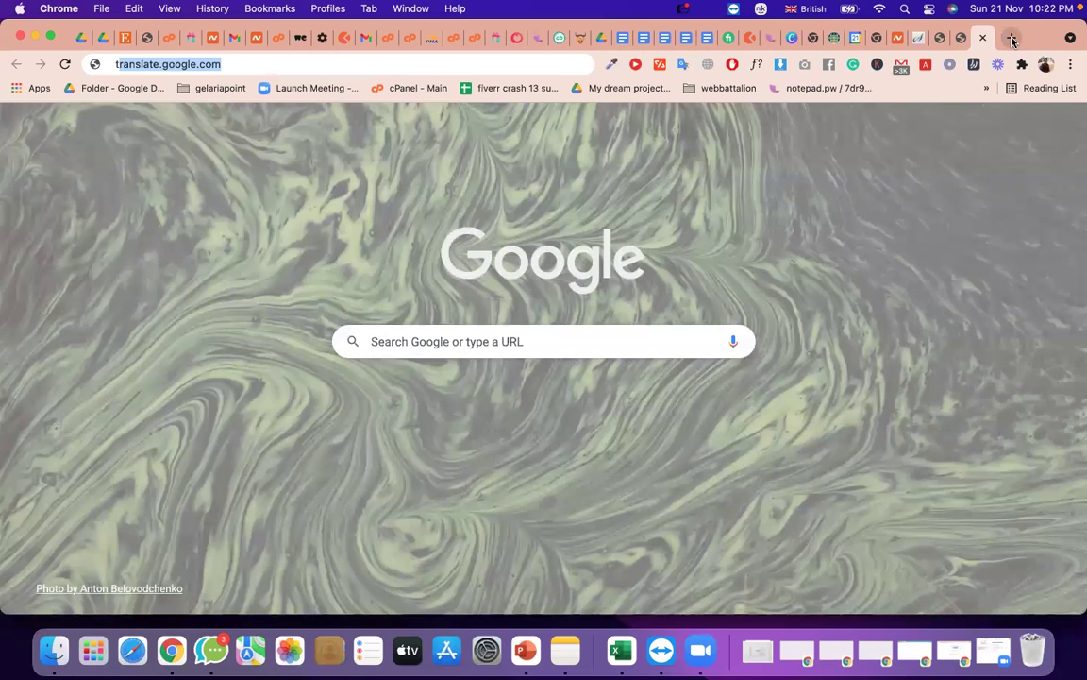
{"action": "type", "text": "heme"}
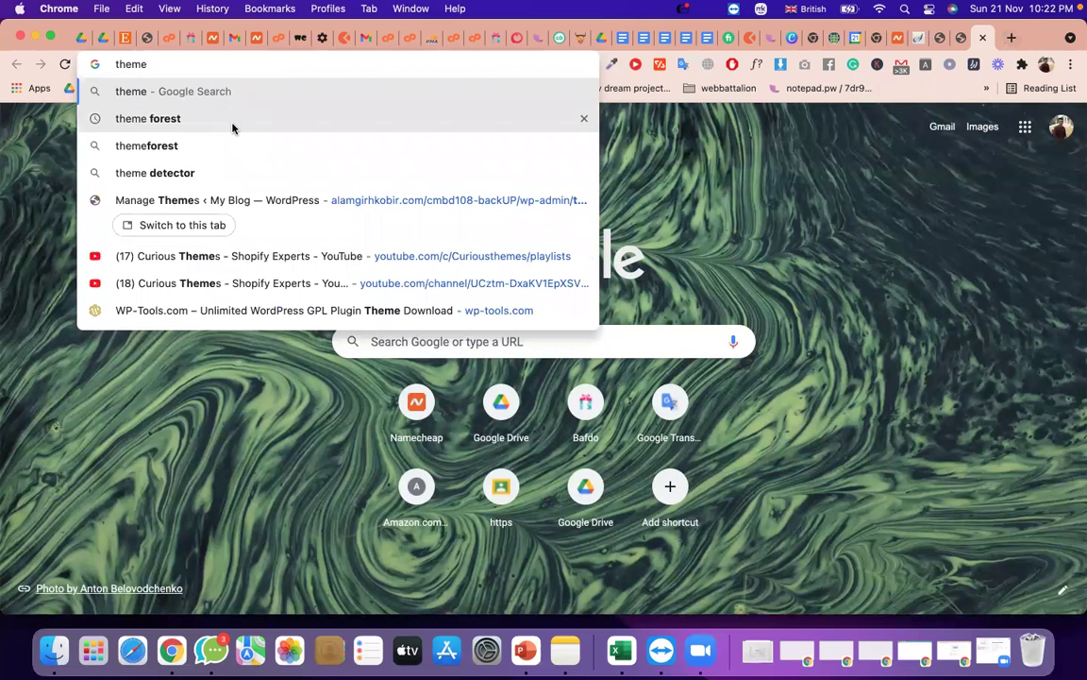
{"action": "left_click", "coordinate": [233, 127]}
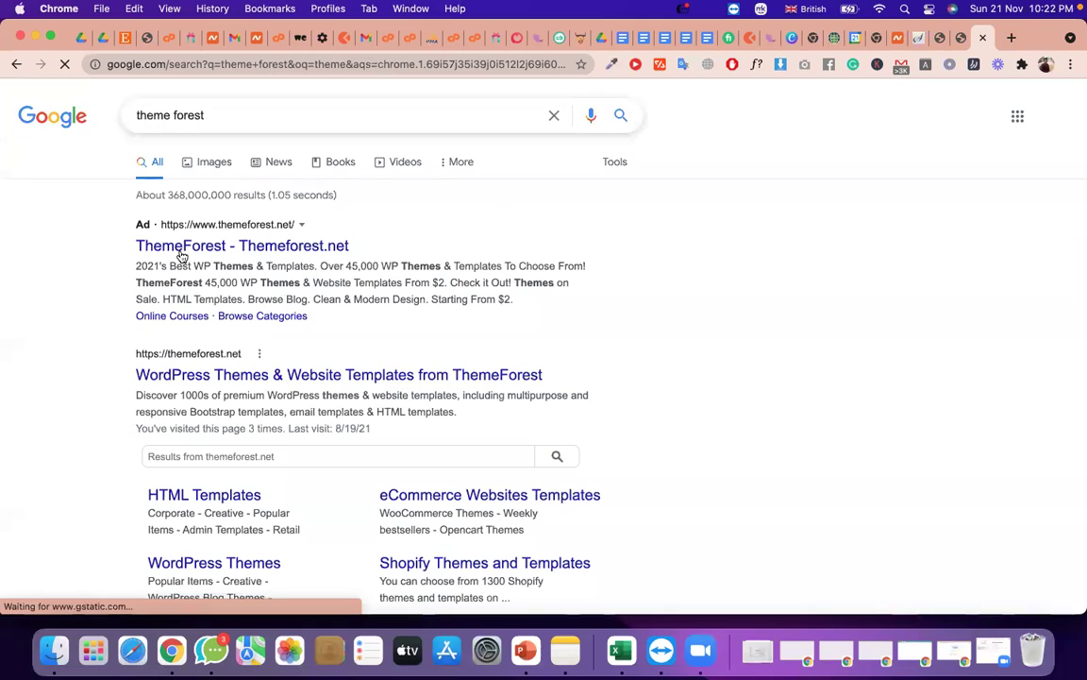
{"action": "left_click", "coordinate": [256, 376]}
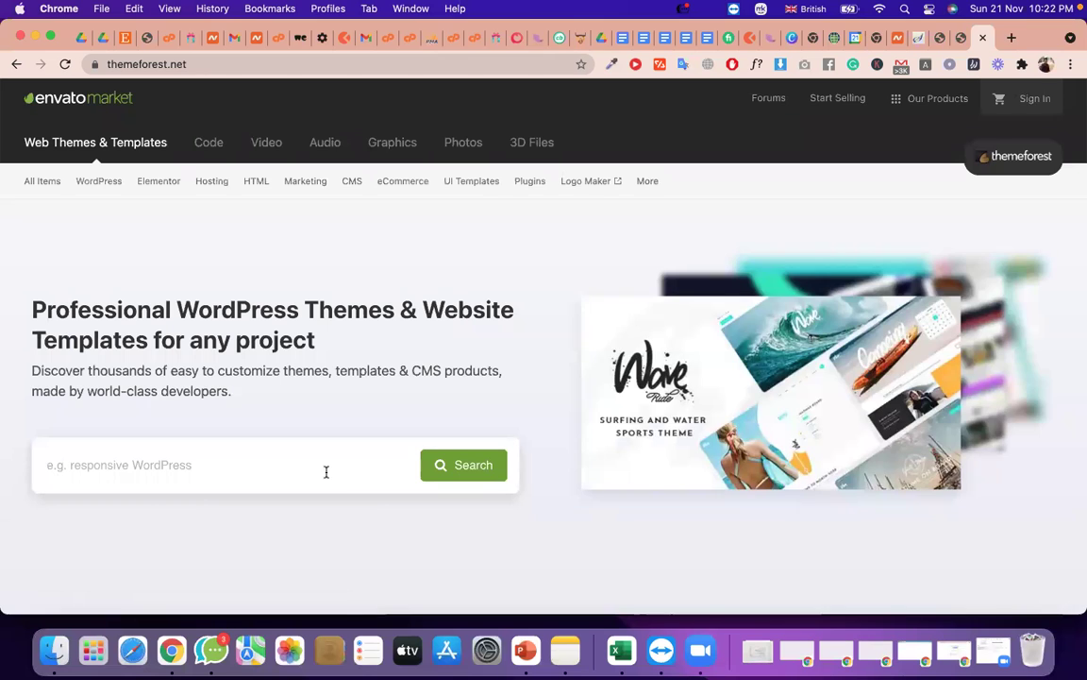
Open the newest eCommerce templates on ThemeForest and browse the listed themes and their prices.
{"action": "scroll", "coordinate": [326, 474], "scroll_direction": "down", "scroll_amount": 4}
{"action": "scroll", "coordinate": [330, 476], "scroll_direction": "down", "scroll_amount": 1}
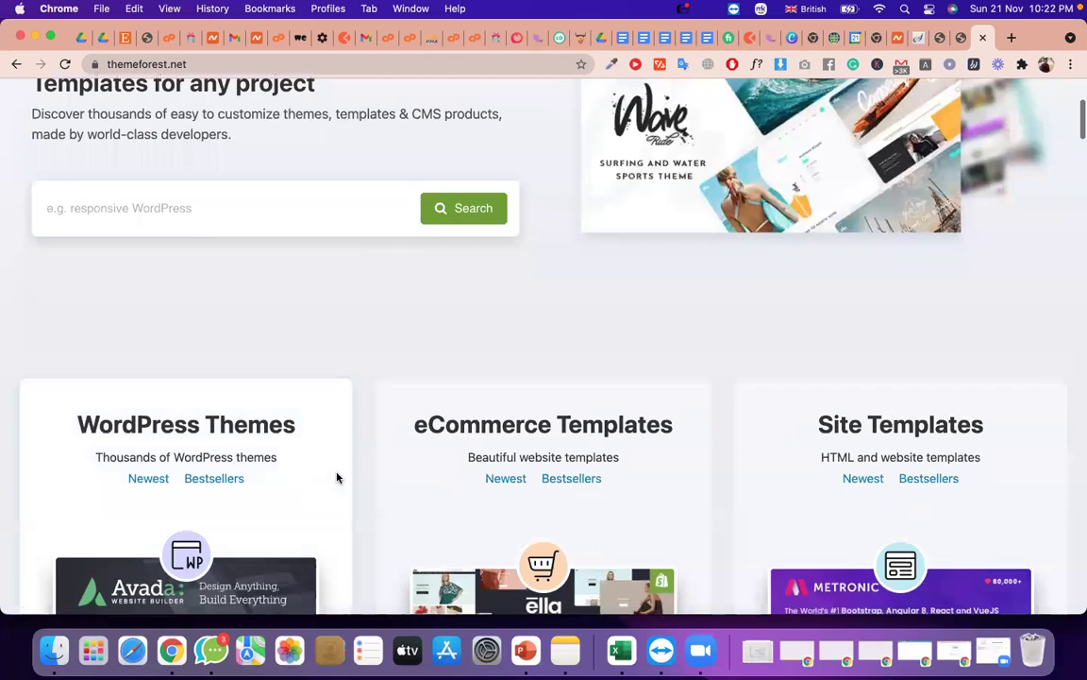
{"action": "left_click", "coordinate": [506, 479]}
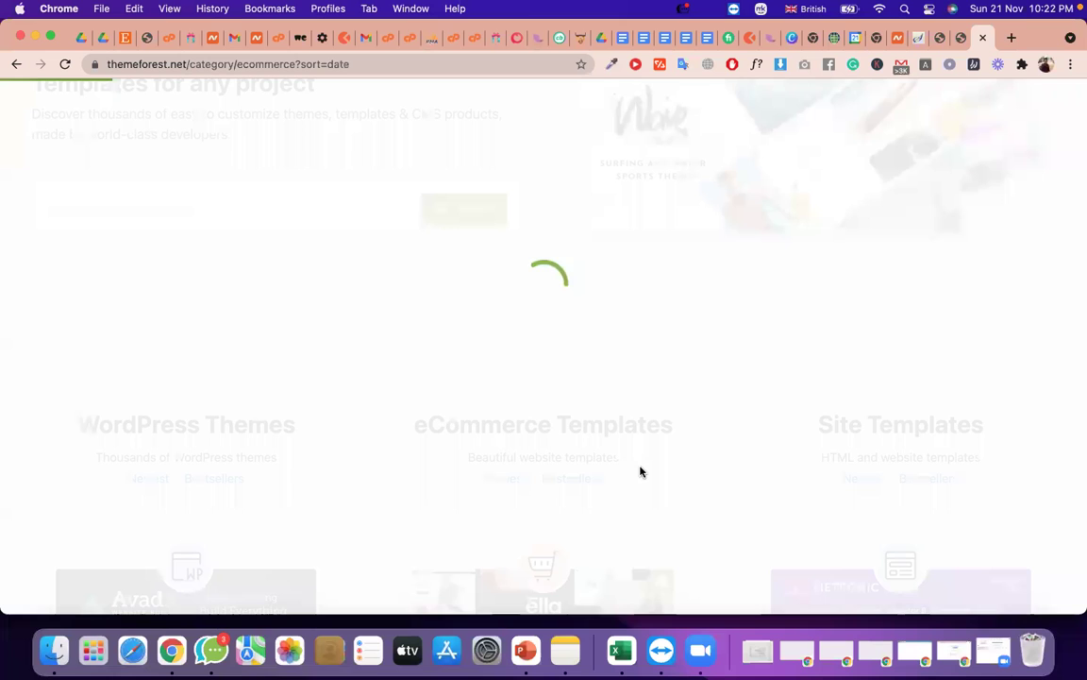
{"action": "scroll", "coordinate": [351, 436], "scroll_direction": "down", "scroll_amount": 1}
{"action": "scroll", "coordinate": [351, 435], "scroll_direction": "down", "scroll_amount": 3}
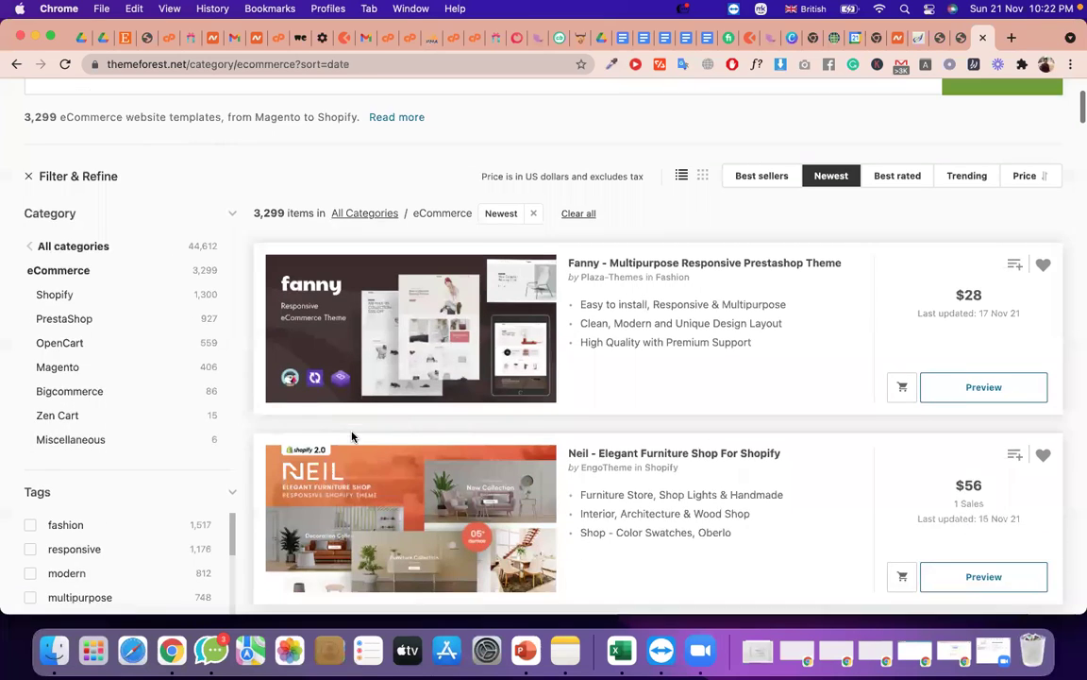
{"action": "scroll", "coordinate": [484, 516], "scroll_direction": "down", "scroll_amount": 10}
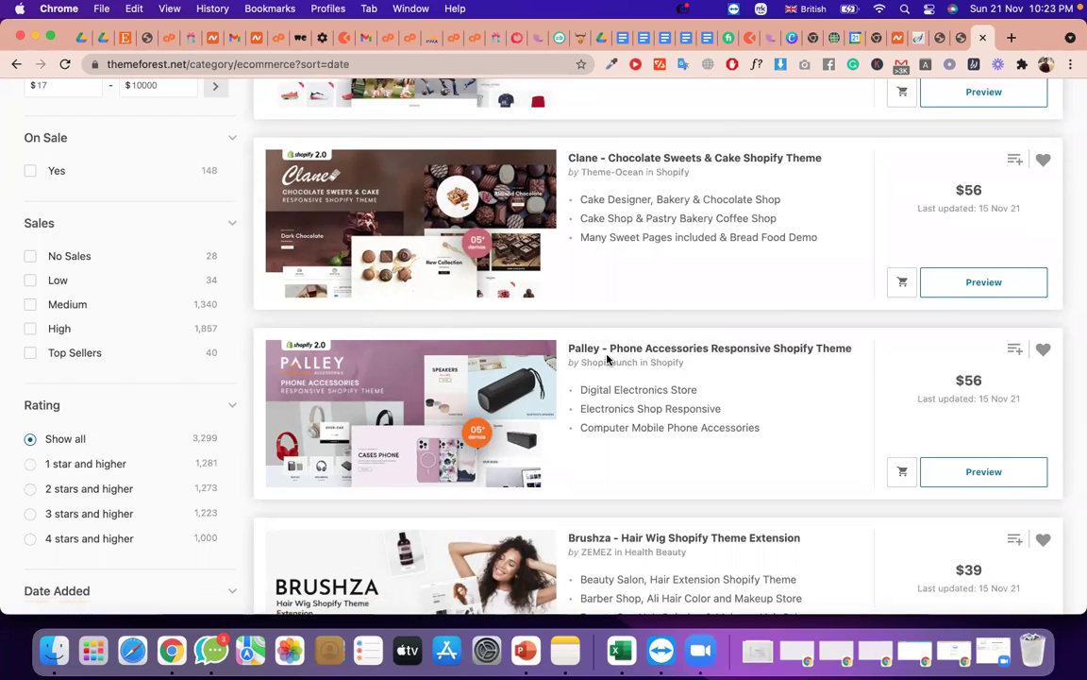
Open the item page of the Fanny - Multipurpose Responsive Prestashop Theme and check its Regular License price.
{"action": "scroll", "coordinate": [548, 315], "scroll_direction": "up", "scroll_amount": 15}
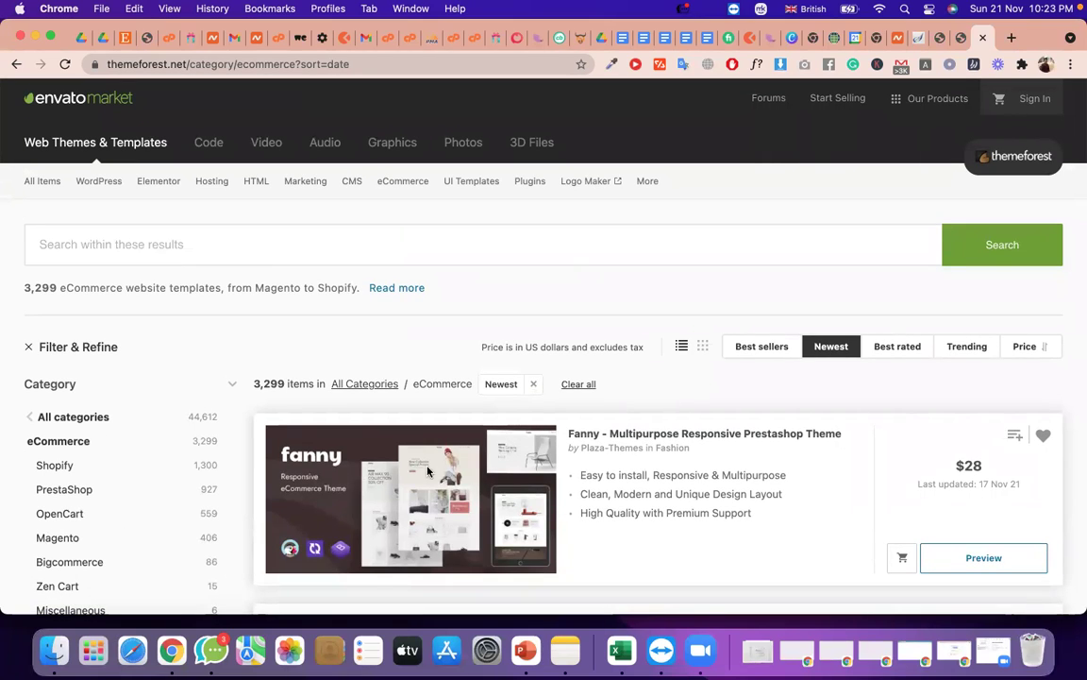
{"action": "left_click", "coordinate": [353, 510]}
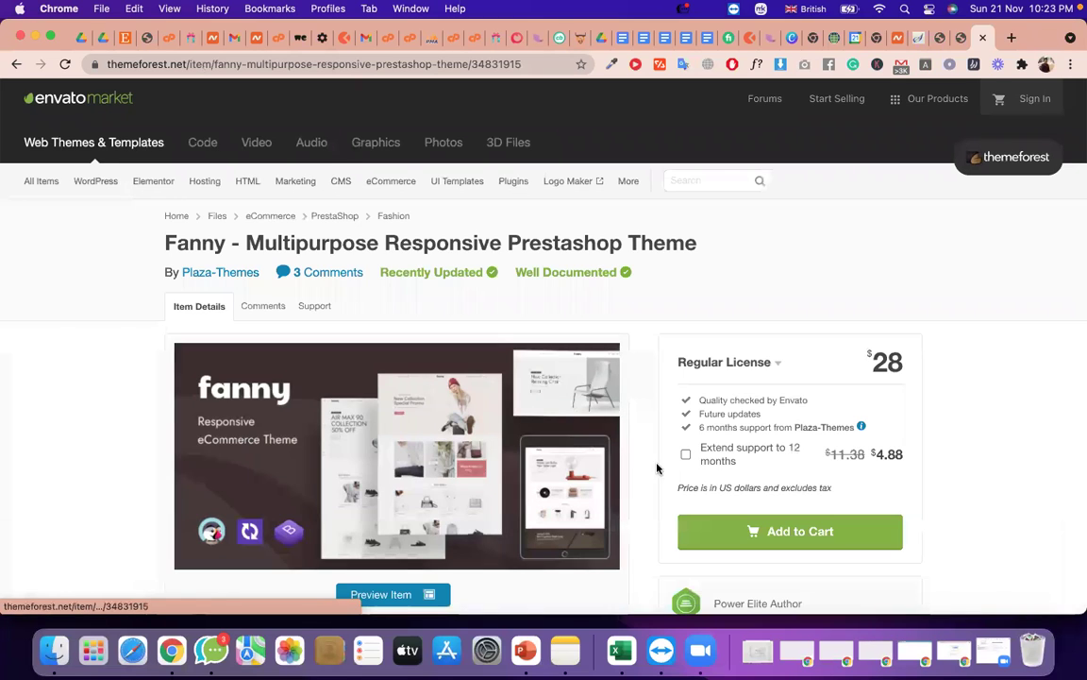
{"action": "double_click", "coordinate": [887, 365]}
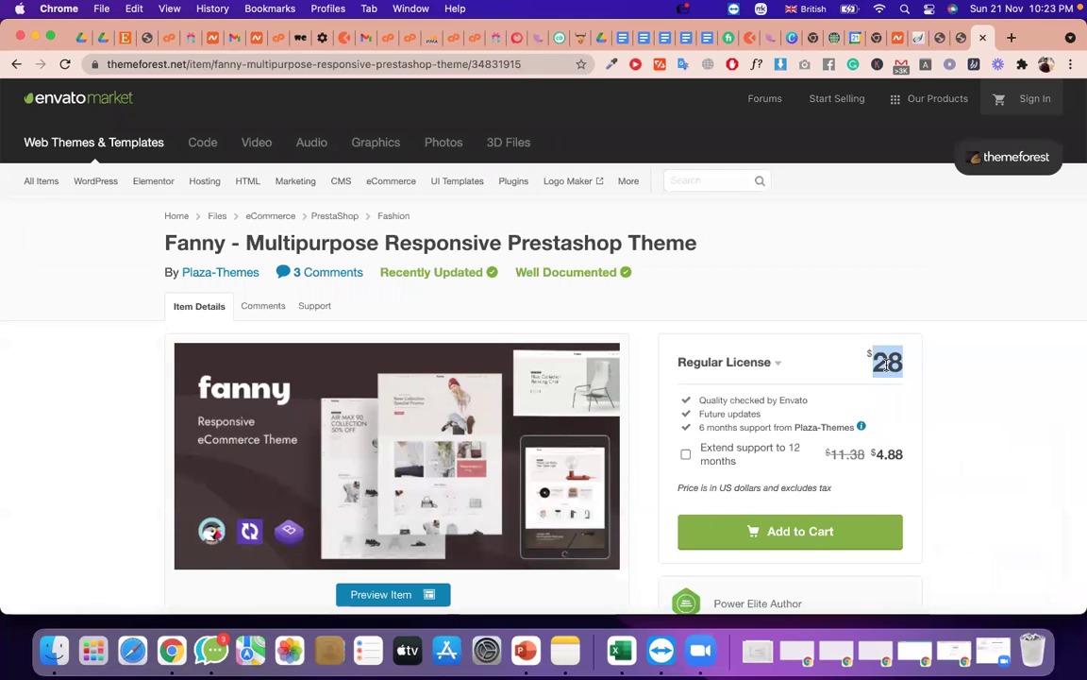
Return to the WordPress Themes page and open the Add Themes page.
{"action": "left_click", "coordinate": [961, 39]}
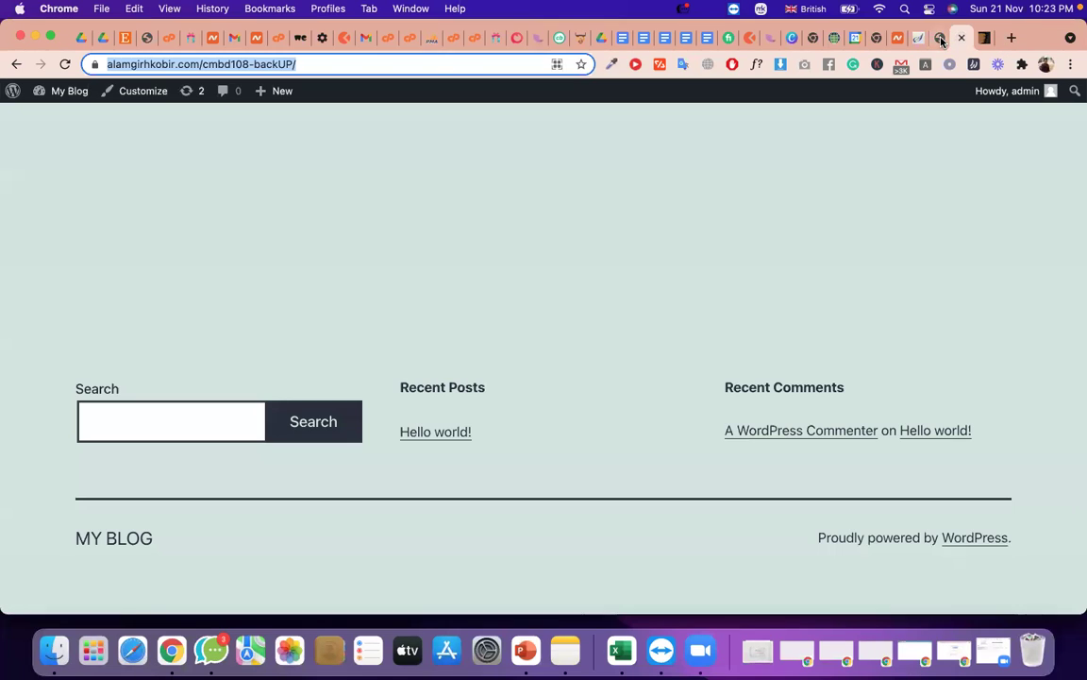
{"action": "left_click", "coordinate": [941, 40]}
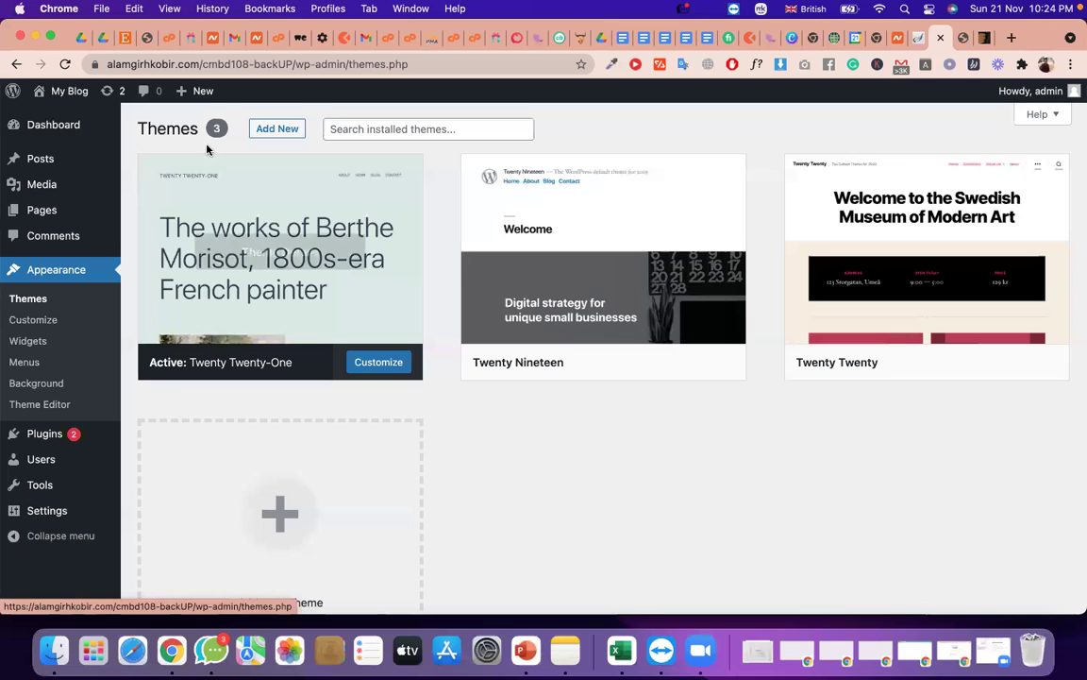
{"action": "left_click", "coordinate": [276, 130]}
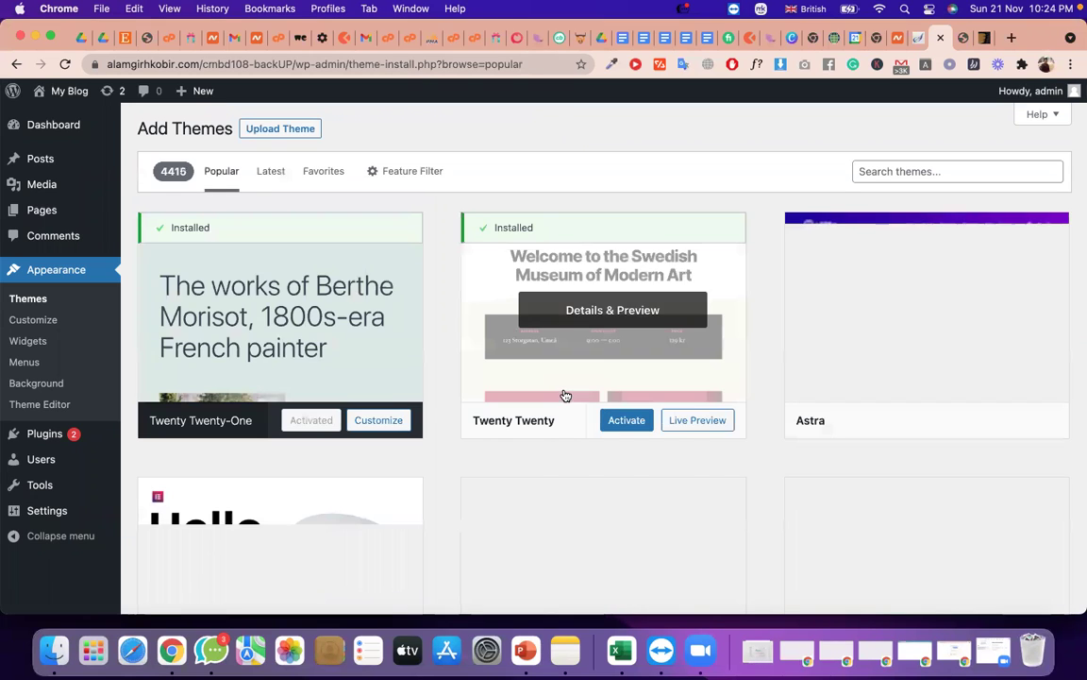
Browse the popular free themes available for installation.
{"action": "scroll", "coordinate": [531, 464], "scroll_direction": "down", "scroll_amount": 5}
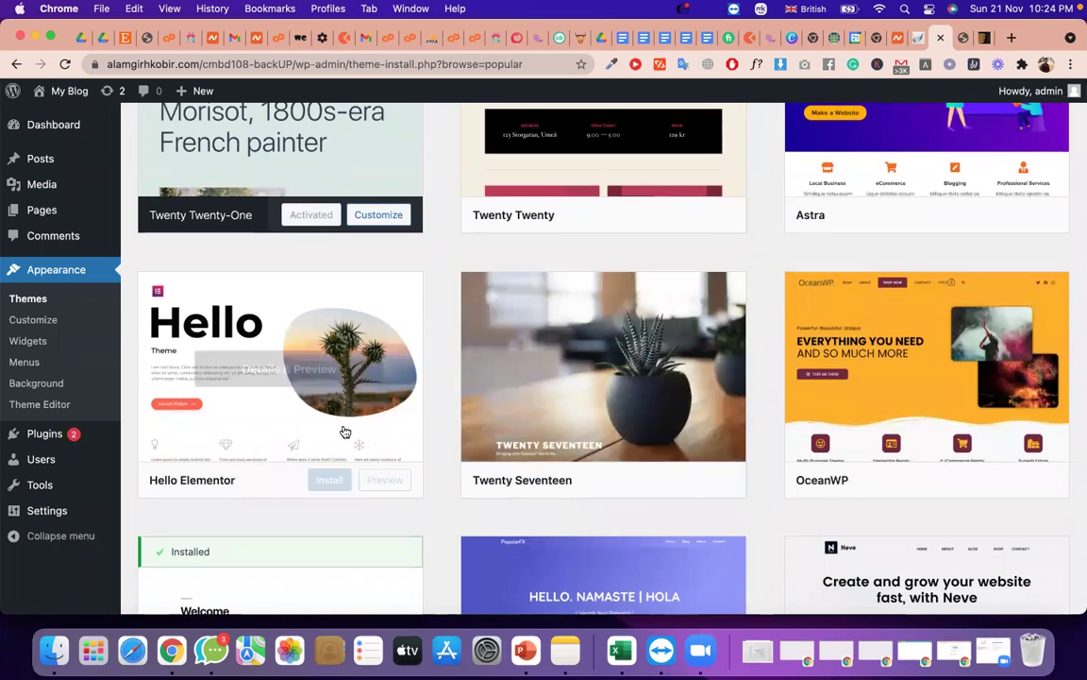
{"action": "scroll", "coordinate": [345, 433], "scroll_direction": "down", "scroll_amount": 5}
{"action": "mouse_move", "coordinate": [345, 432]}
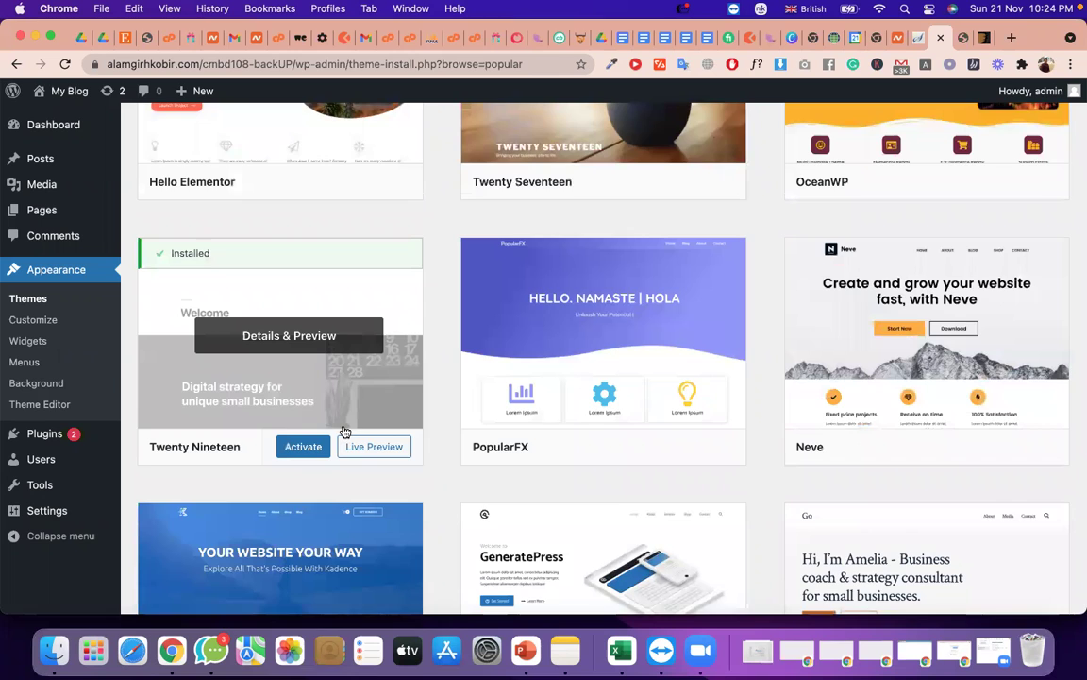
{"action": "scroll", "coordinate": [345, 432], "scroll_direction": "down", "scroll_amount": 5}
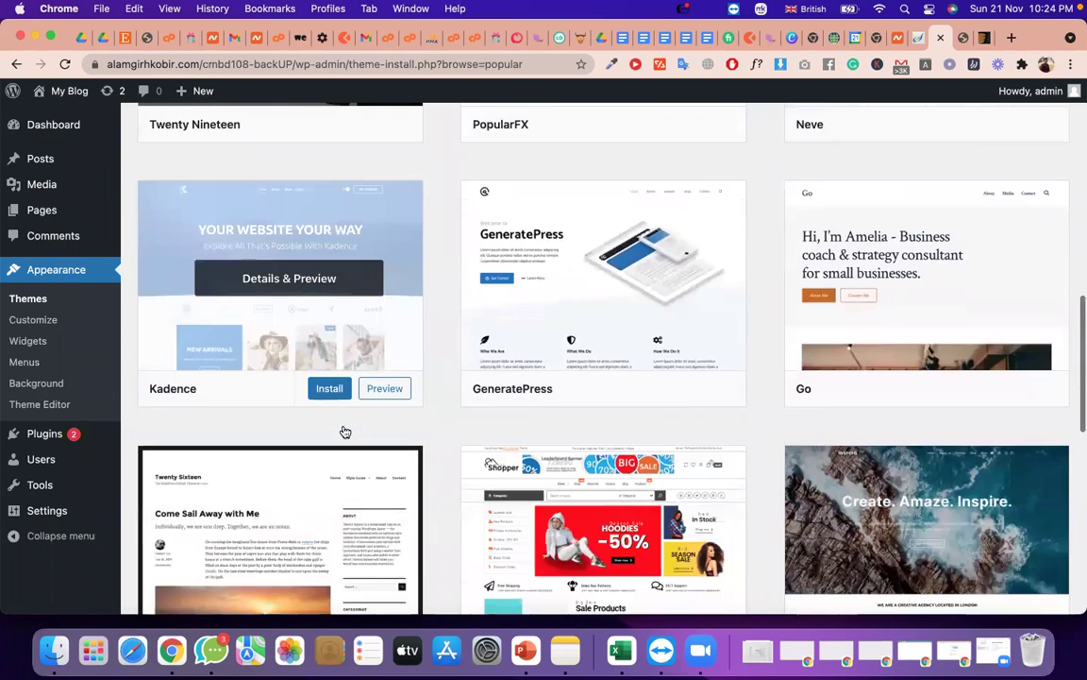
{"action": "scroll", "coordinate": [345, 432], "scroll_direction": "down", "scroll_amount": 3}
{"action": "scroll", "coordinate": [539, 457], "scroll_direction": "down", "scroll_amount": 3}
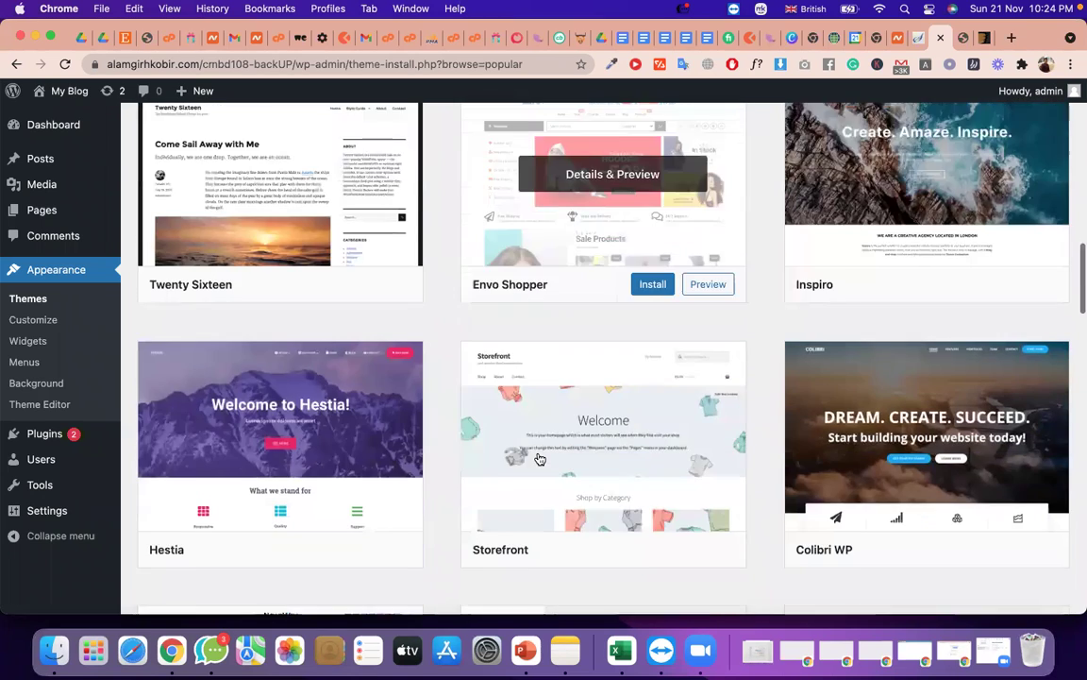
{"action": "scroll", "coordinate": [774, 400], "scroll_direction": "down", "scroll_amount": 2}
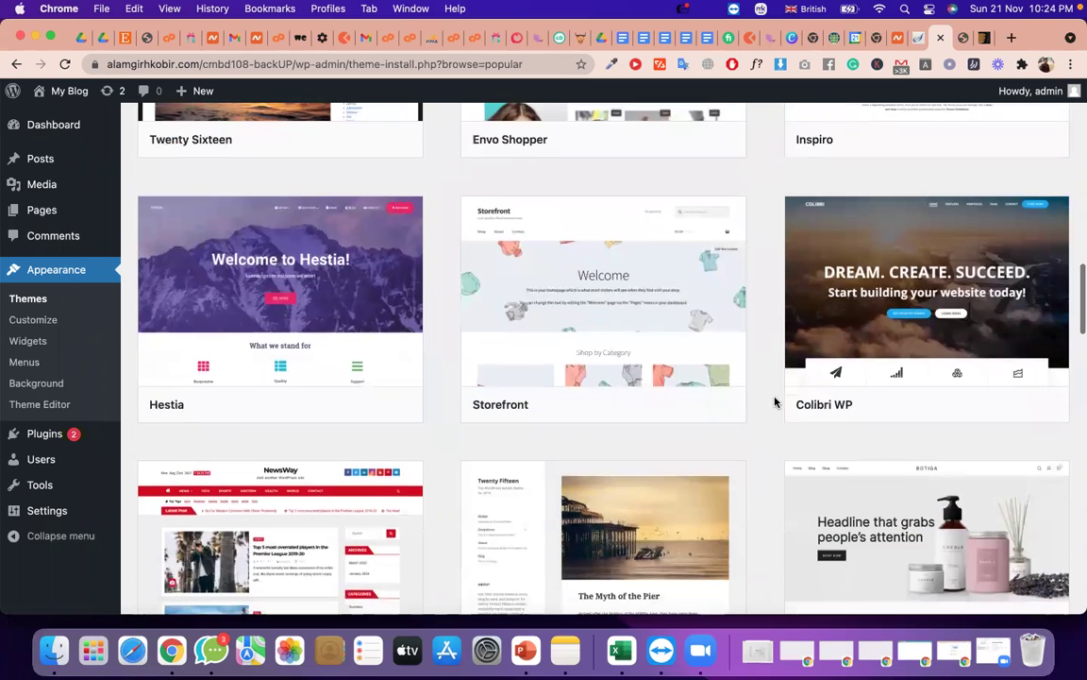
Install the free Storefront theme from the popular themes and activate it.
{"action": "left_click", "coordinate": [650, 363]}
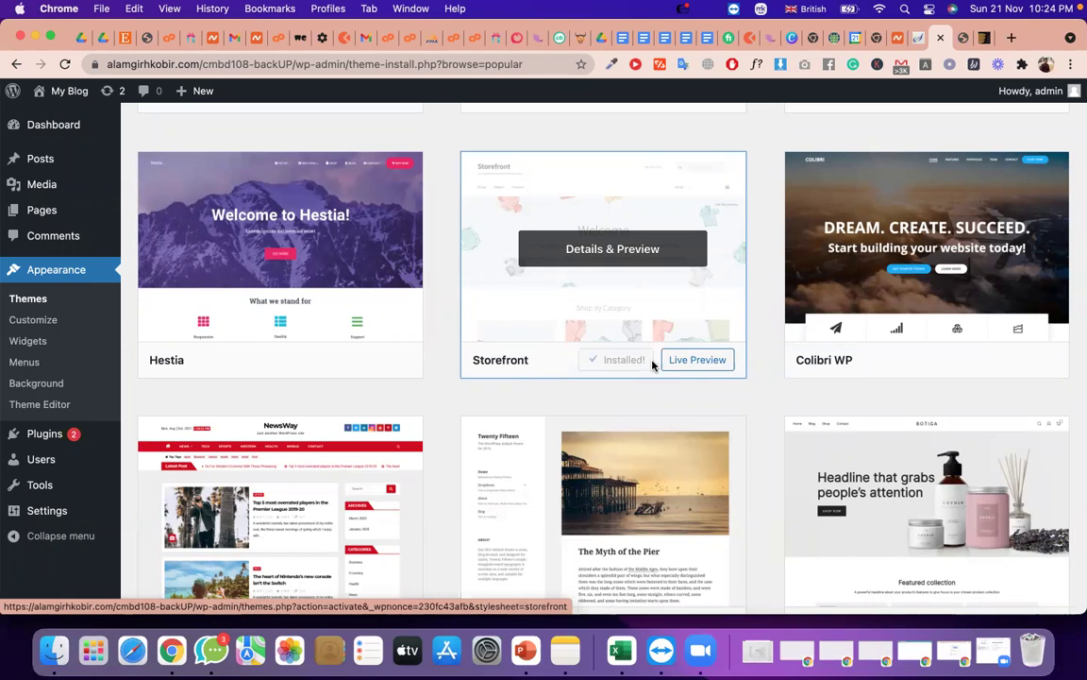
{"action": "left_click", "coordinate": [630, 367]}
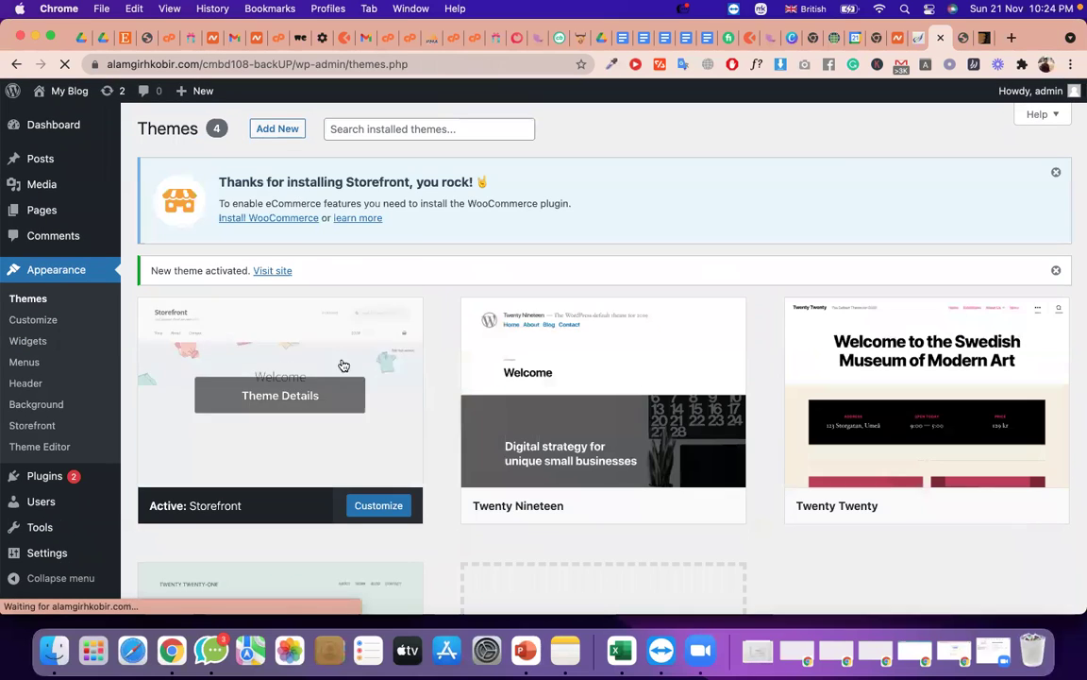
Open the form for uploading a zipped theme on the Add Themes page and dismiss the Storefront notice.
{"action": "left_click", "coordinate": [279, 127]}
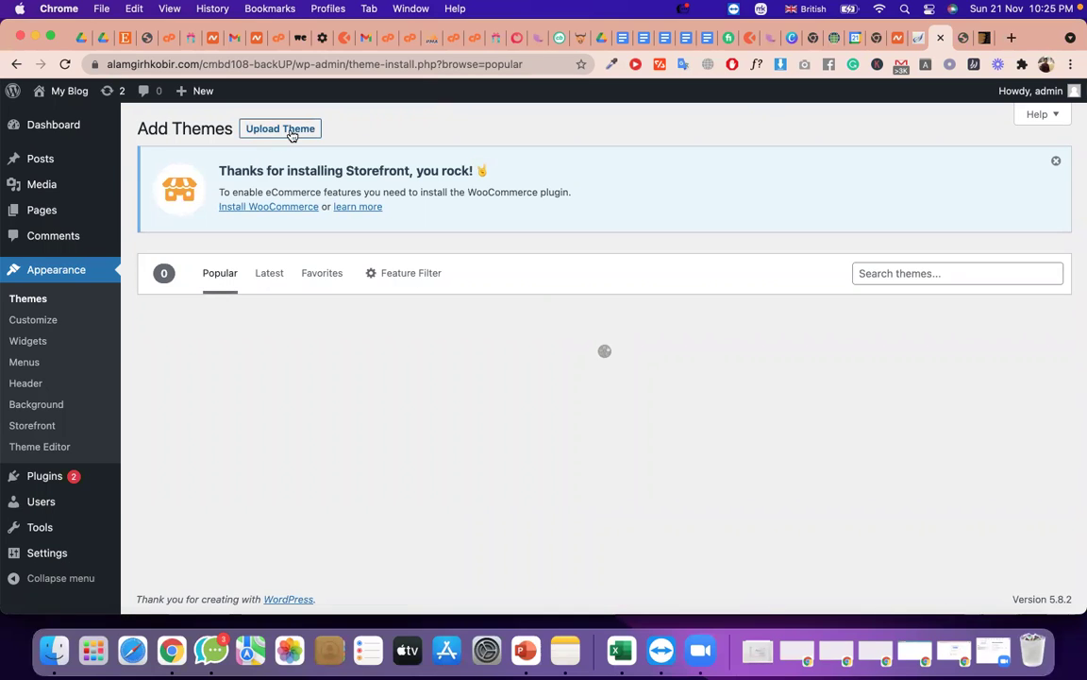
{"action": "left_click", "coordinate": [292, 134]}
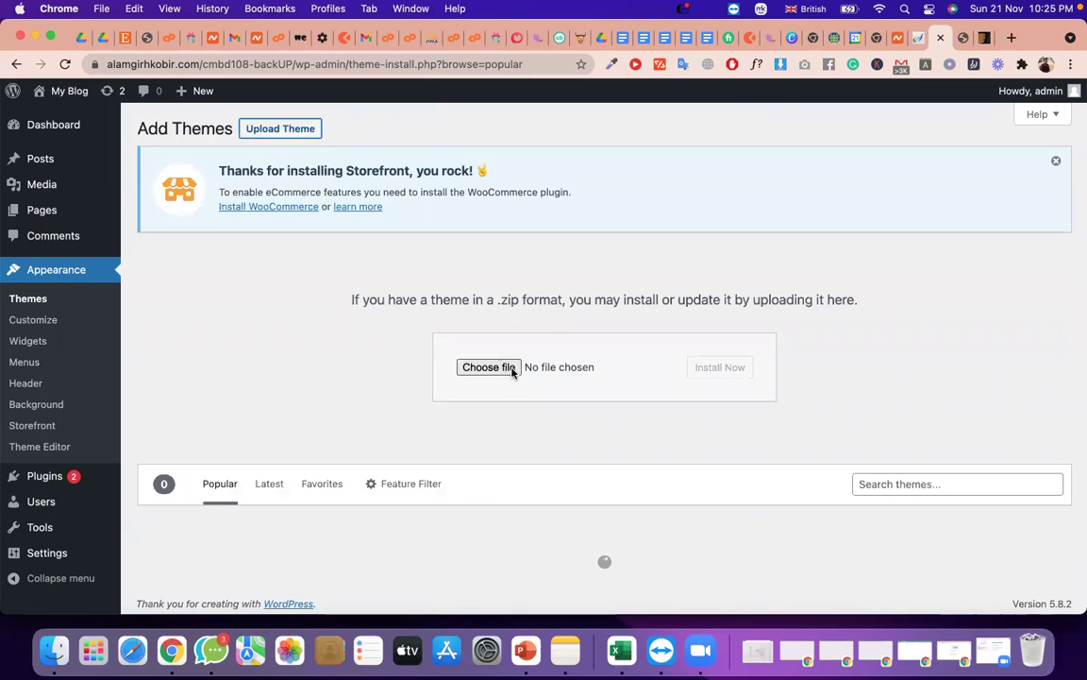
{"action": "left_click", "coordinate": [984, 38]}
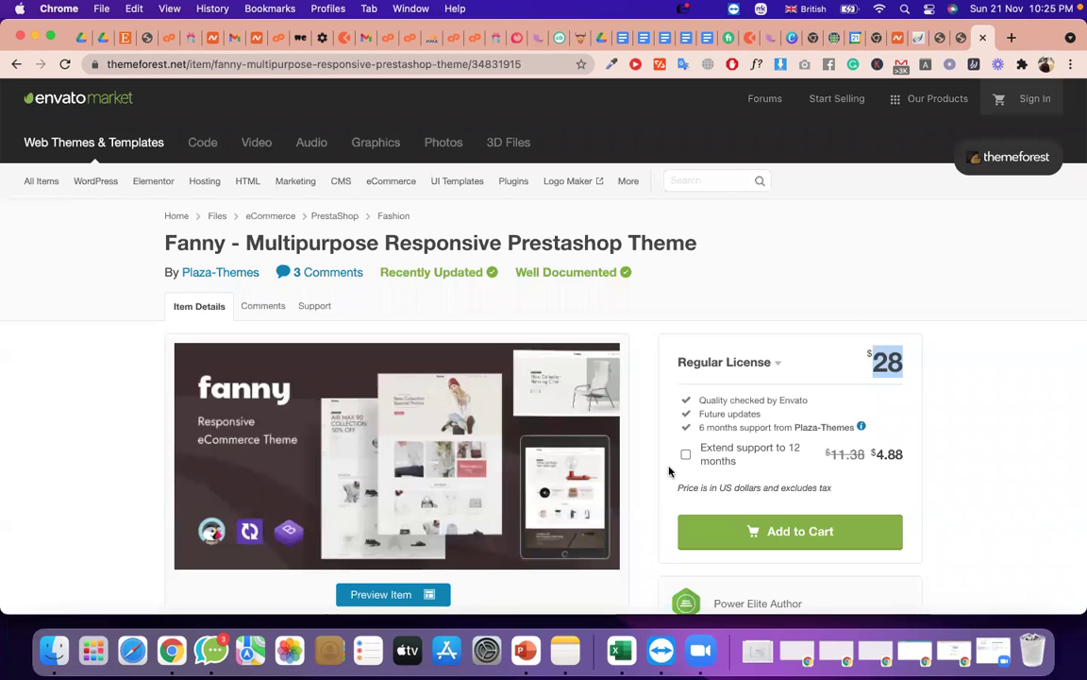
{"action": "left_click", "coordinate": [941, 39]}
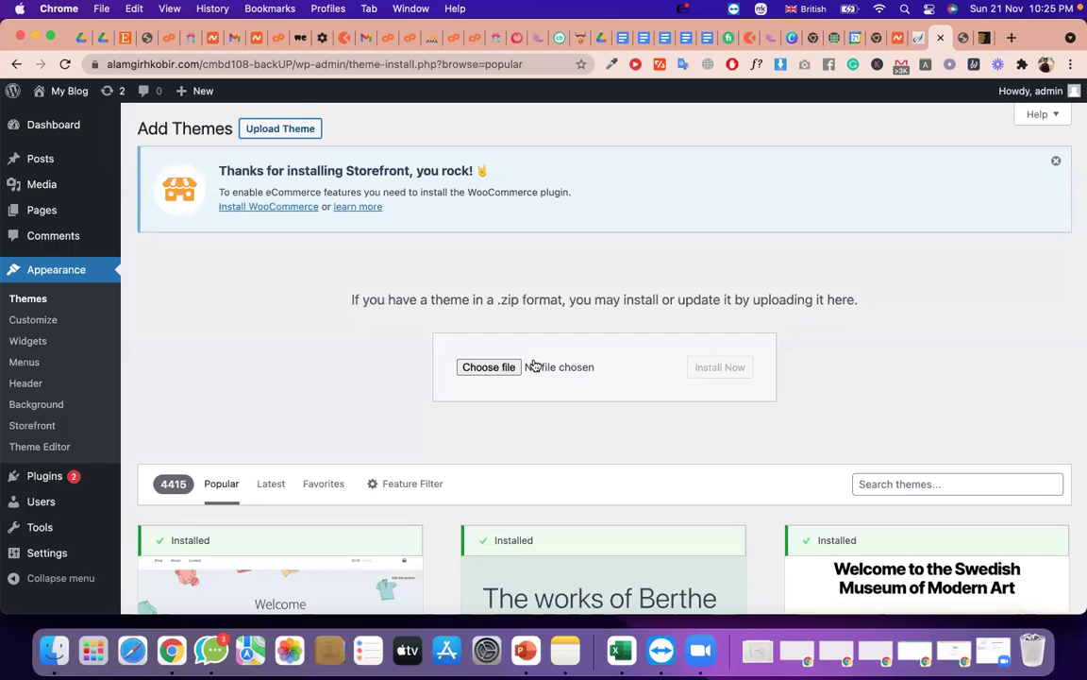
{"action": "left_click", "coordinate": [1059, 163]}
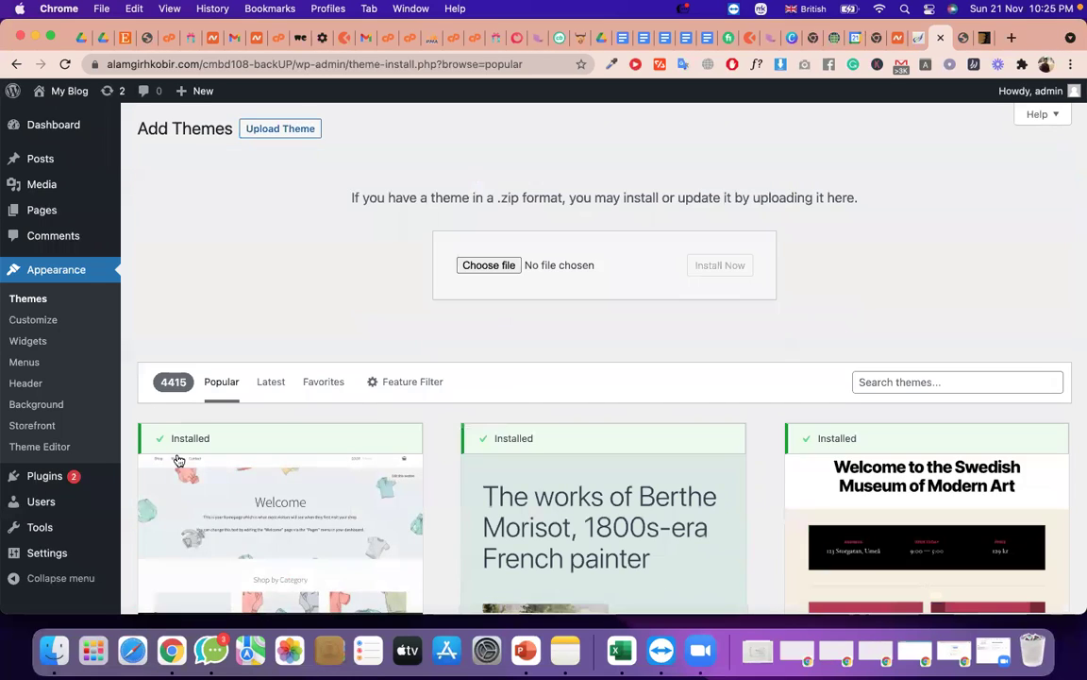
{"action": "scroll", "coordinate": [363, 537], "scroll_direction": "down", "scroll_amount": 1}
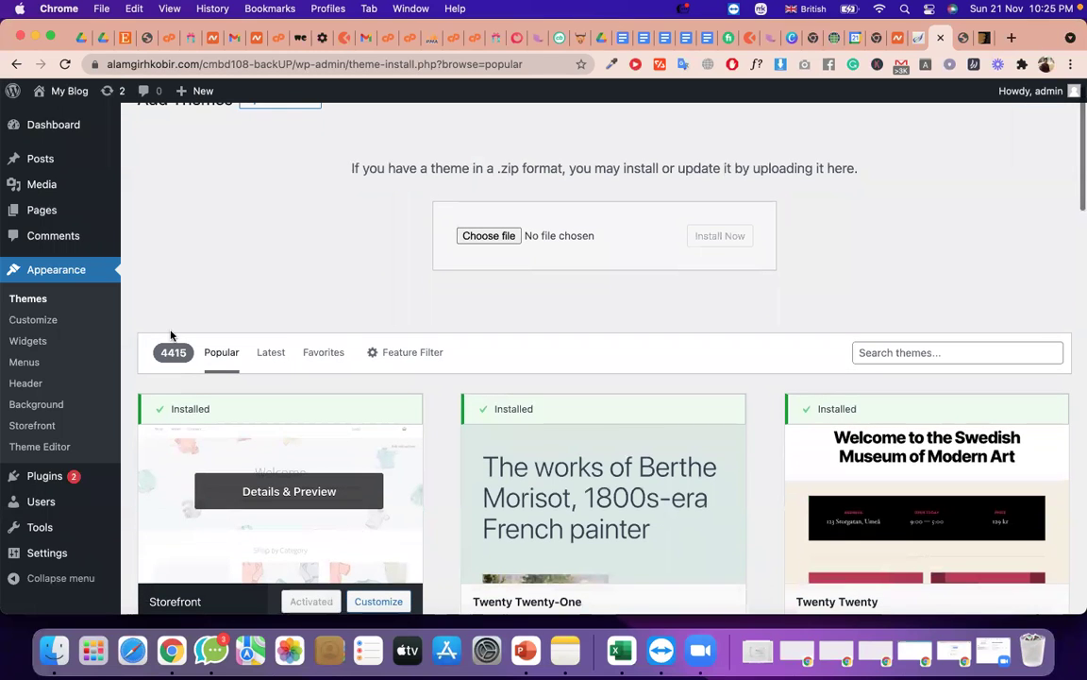
Reload the My Blog front page to view it with the activated theme.
{"action": "left_click", "coordinate": [963, 38]}
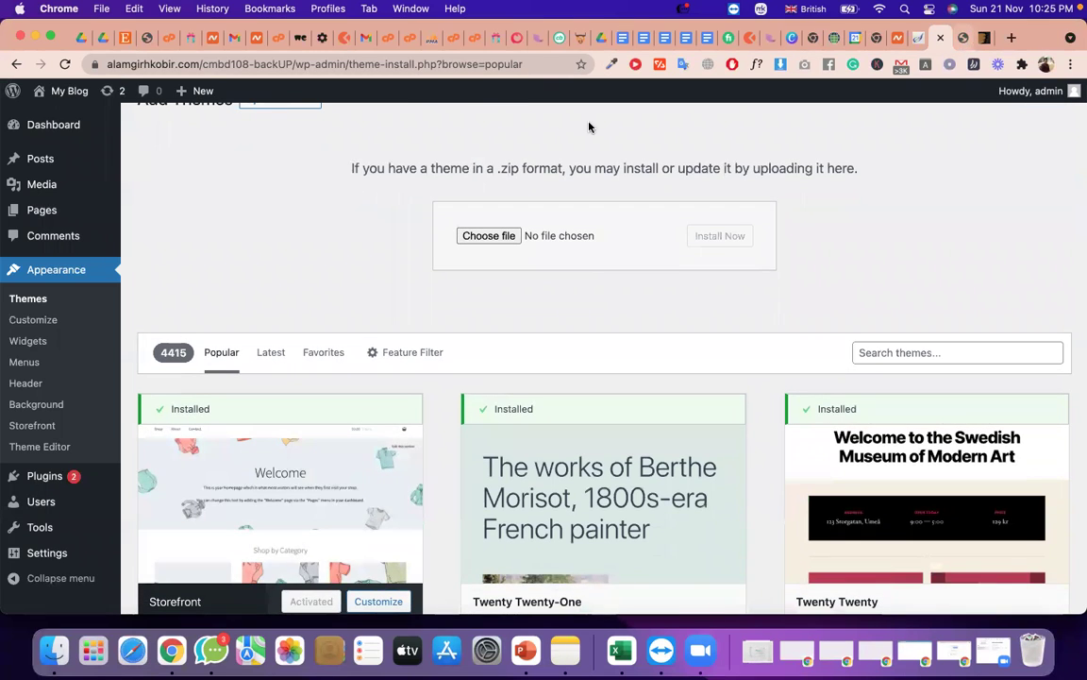
{"action": "left_click", "coordinate": [64, 64]}
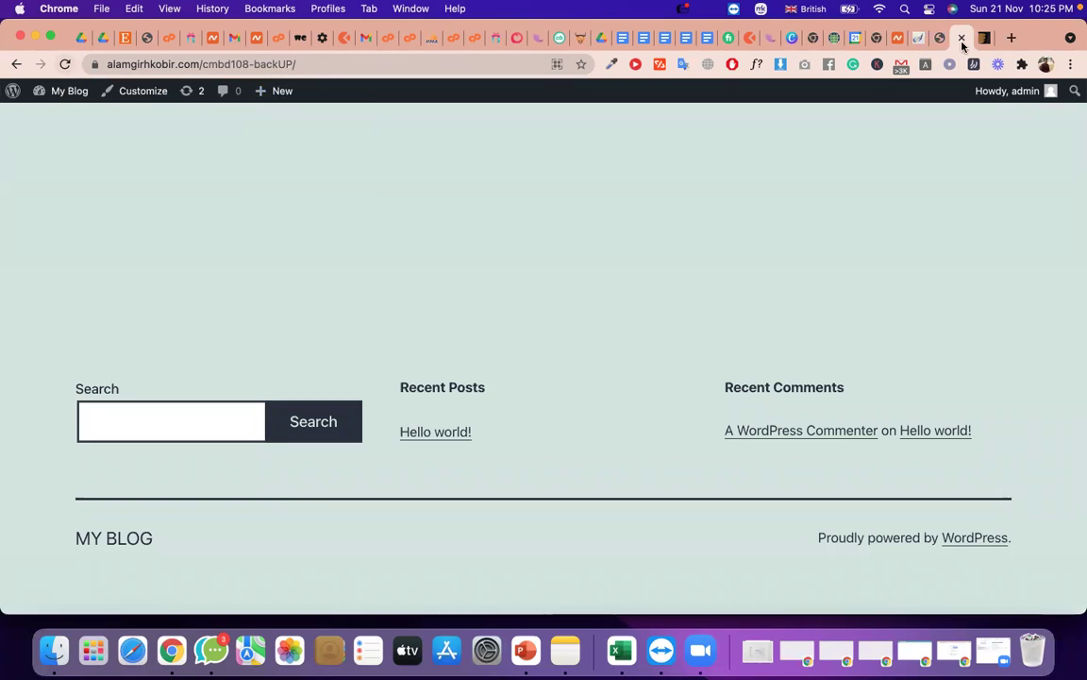
Move the Add Themes page and the ThemeForest Fanny item page into separate browser windows, with the Fanny window maximized.
{"action": "left_click", "coordinate": [984, 42]}
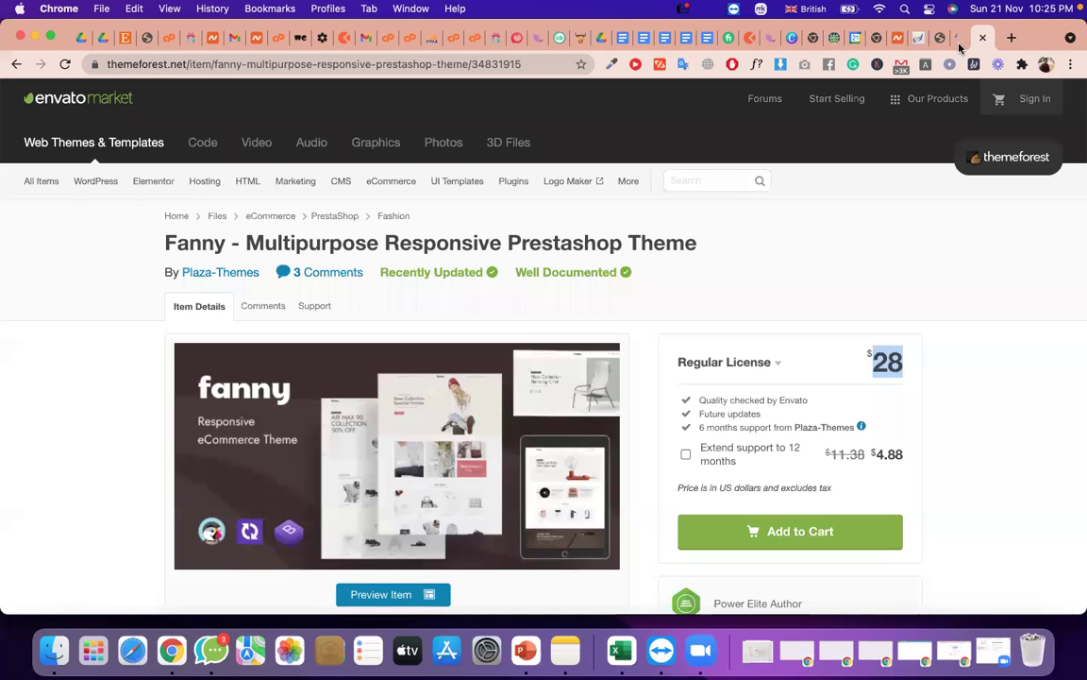
{"action": "left_click_drag", "start_coordinate": [939, 39], "coordinate": [883, 118]}
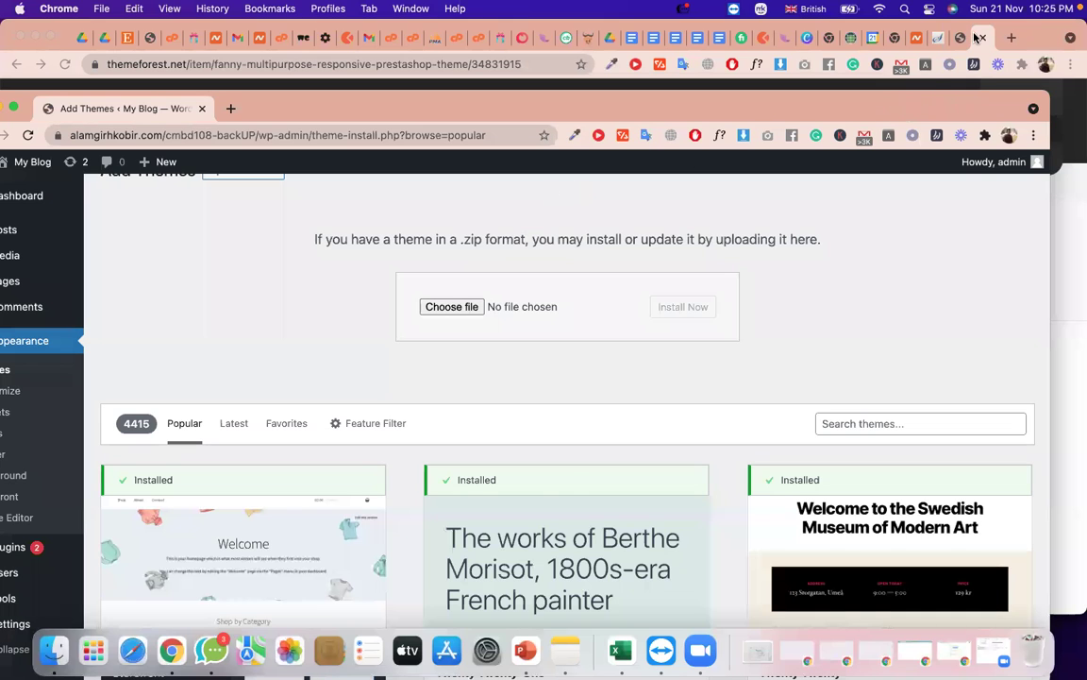
{"action": "left_click_drag", "start_coordinate": [955, 33], "coordinate": [961, 79]}
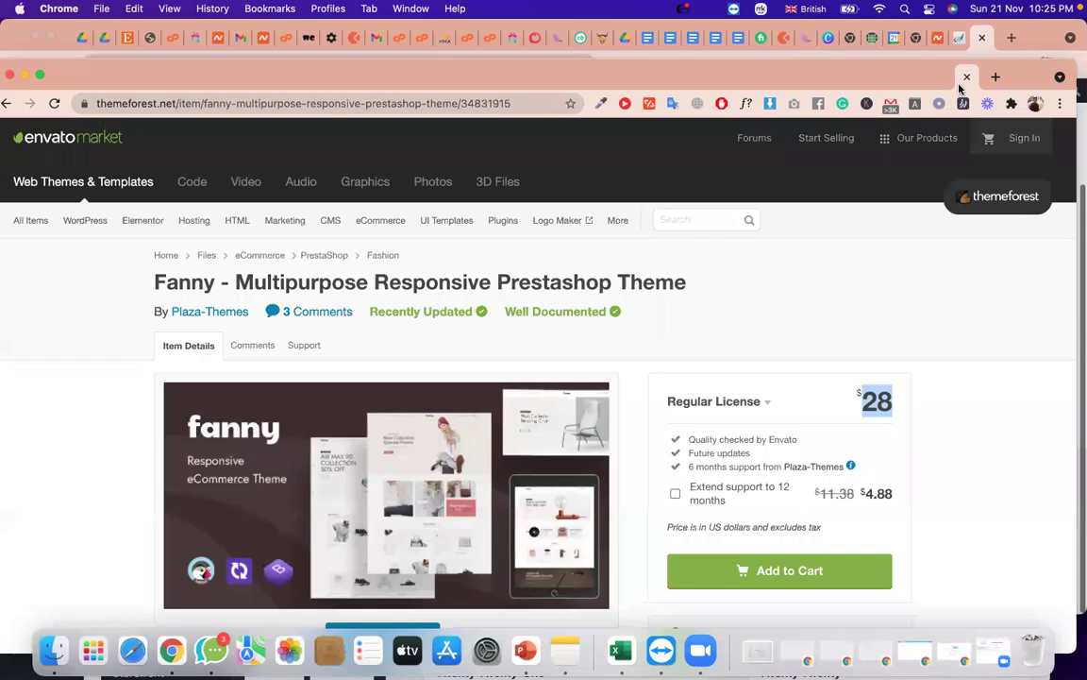
{"action": "left_click", "coordinate": [39, 77]}
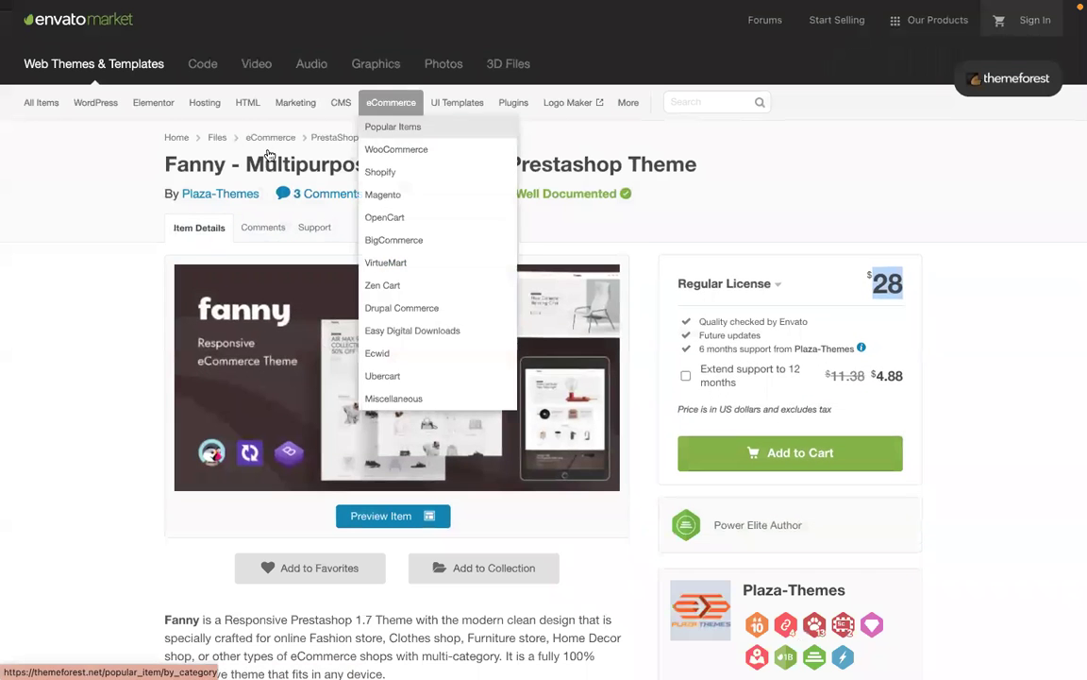
{"action": "mouse_move", "coordinate": [98, 19]}
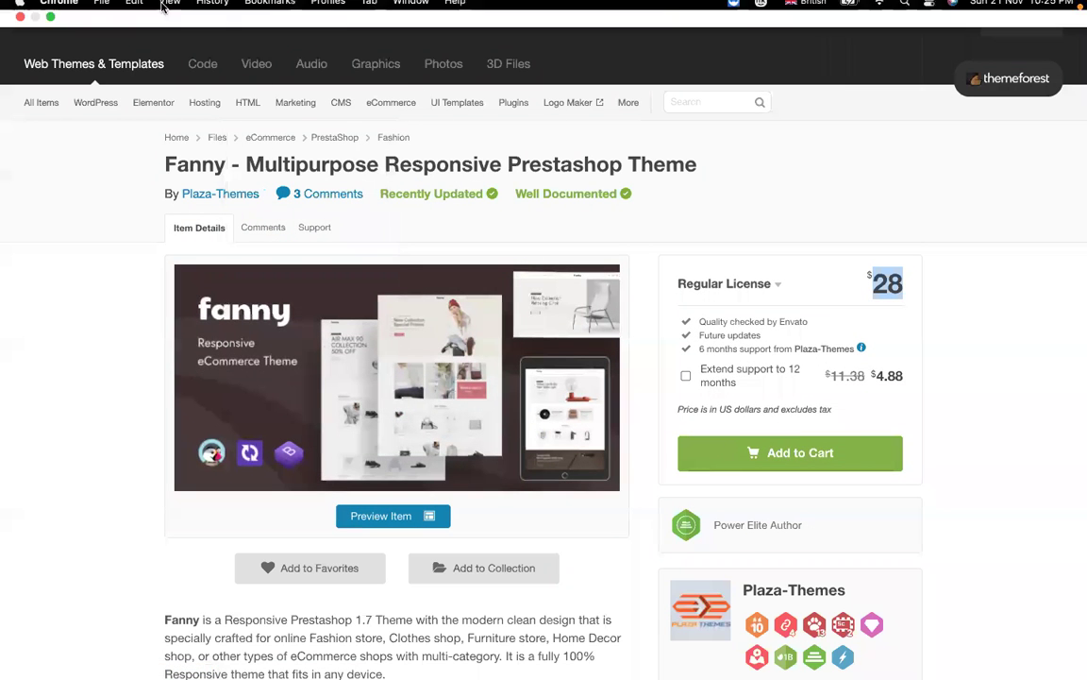
{"action": "left_click", "coordinate": [51, 29]}
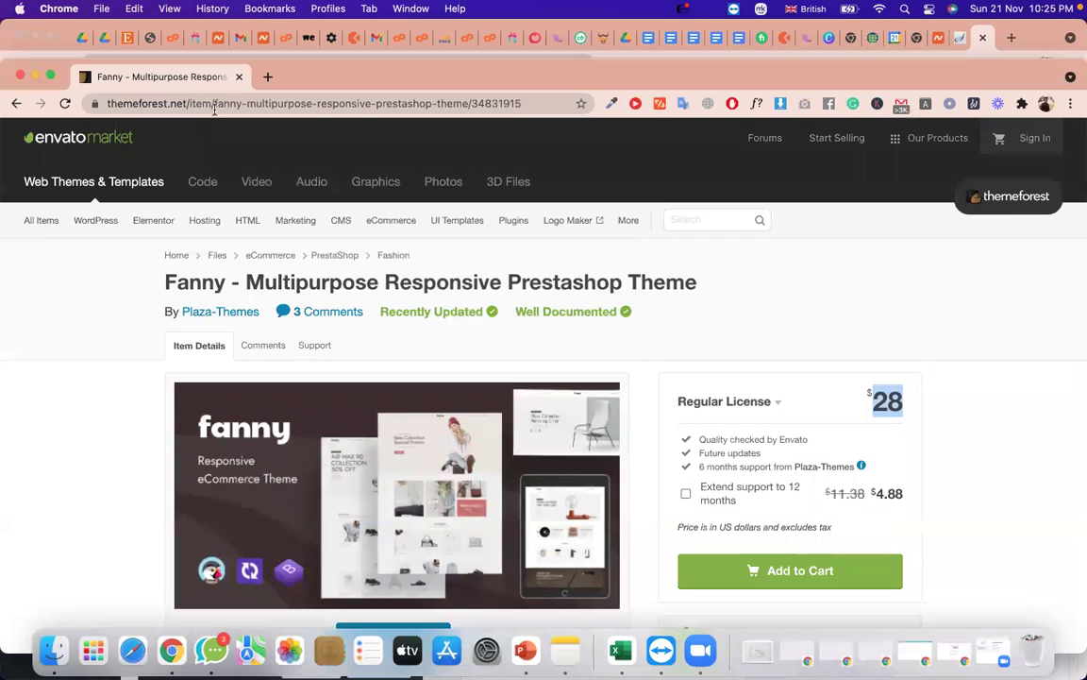
{"action": "double_click", "coordinate": [337, 72]}
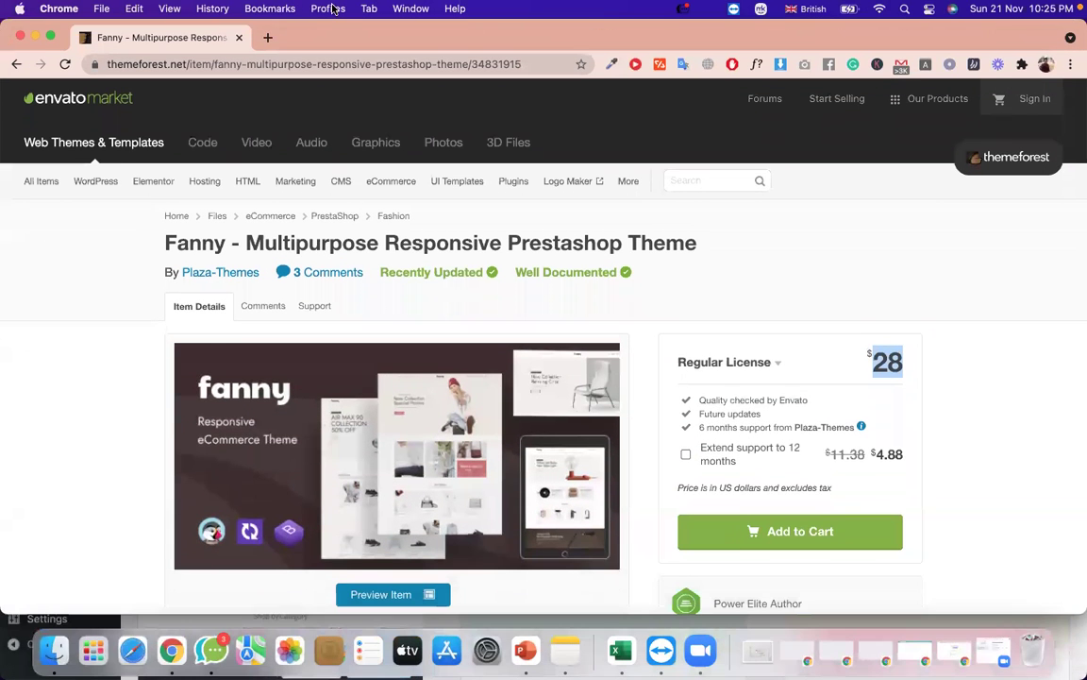
Open a blank tab beside the Fanny item page and close that whole browser window.
{"action": "left_click", "coordinate": [266, 37]}
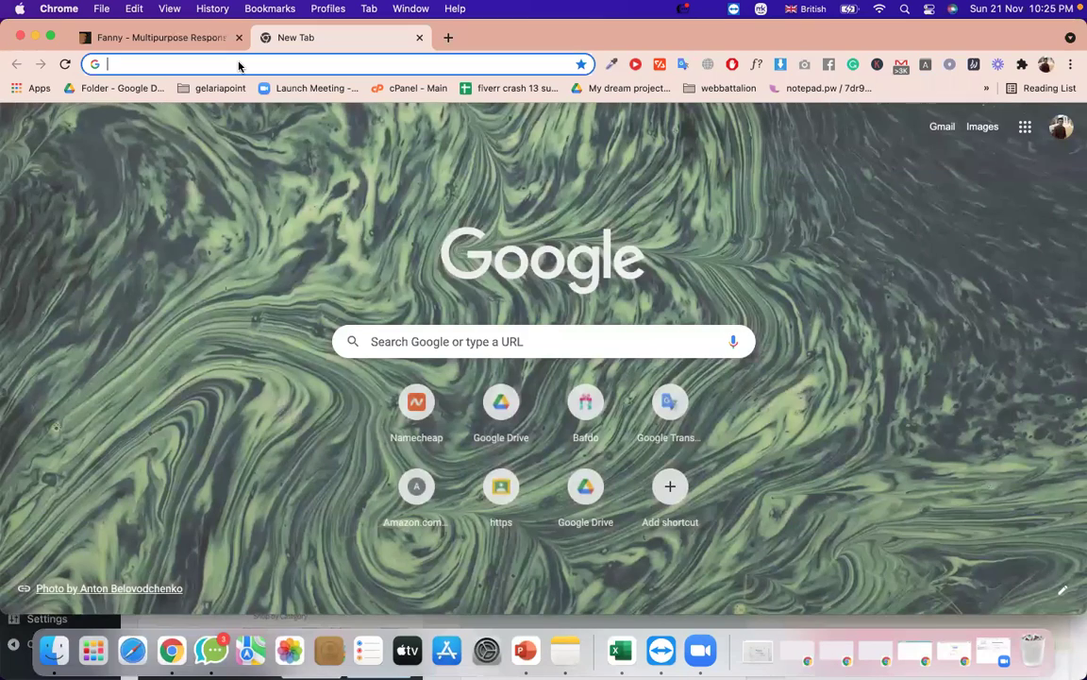
{"action": "left_click", "coordinate": [238, 65]}
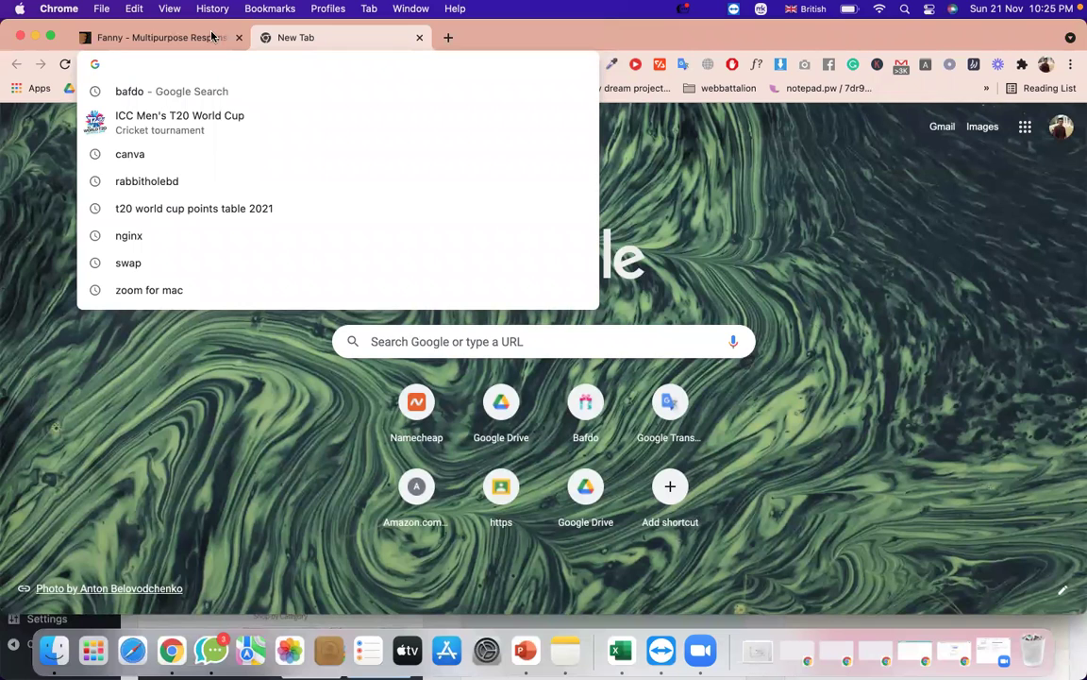
{"action": "left_click", "coordinate": [17, 39]}
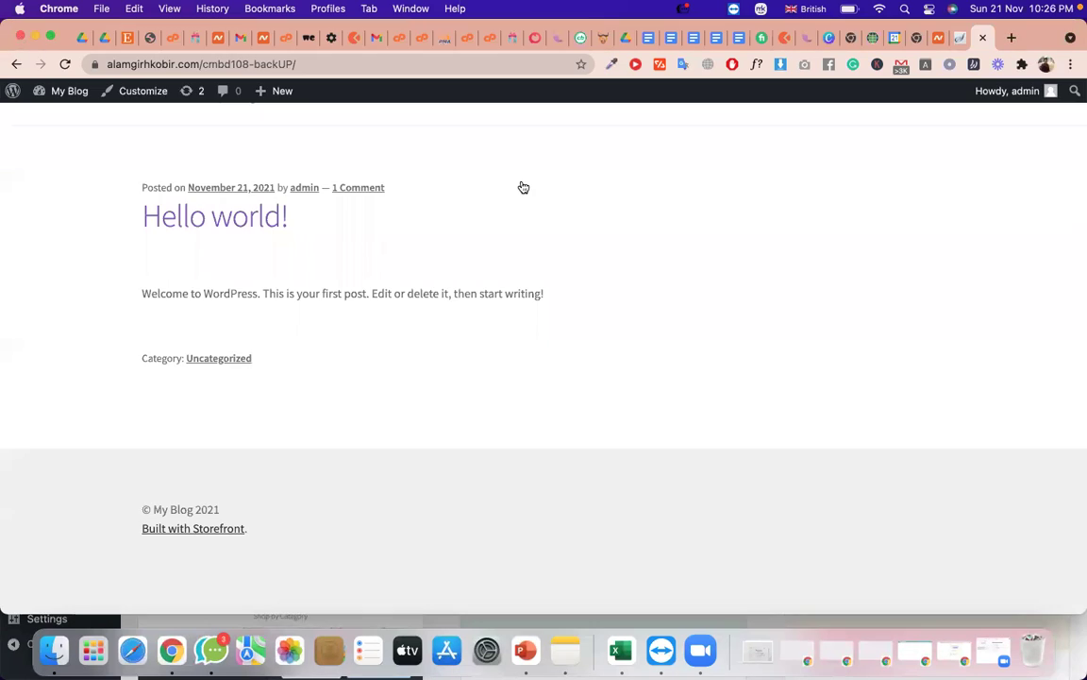
Move the My Blog site page into its own browser window and open the site's WordPress dashboard there.
{"action": "left_click", "coordinate": [960, 38]}
{"action": "left_click", "coordinate": [979, 38]}
{"action": "left_click_drag", "start_coordinate": [977, 42], "coordinate": [812, 113]}
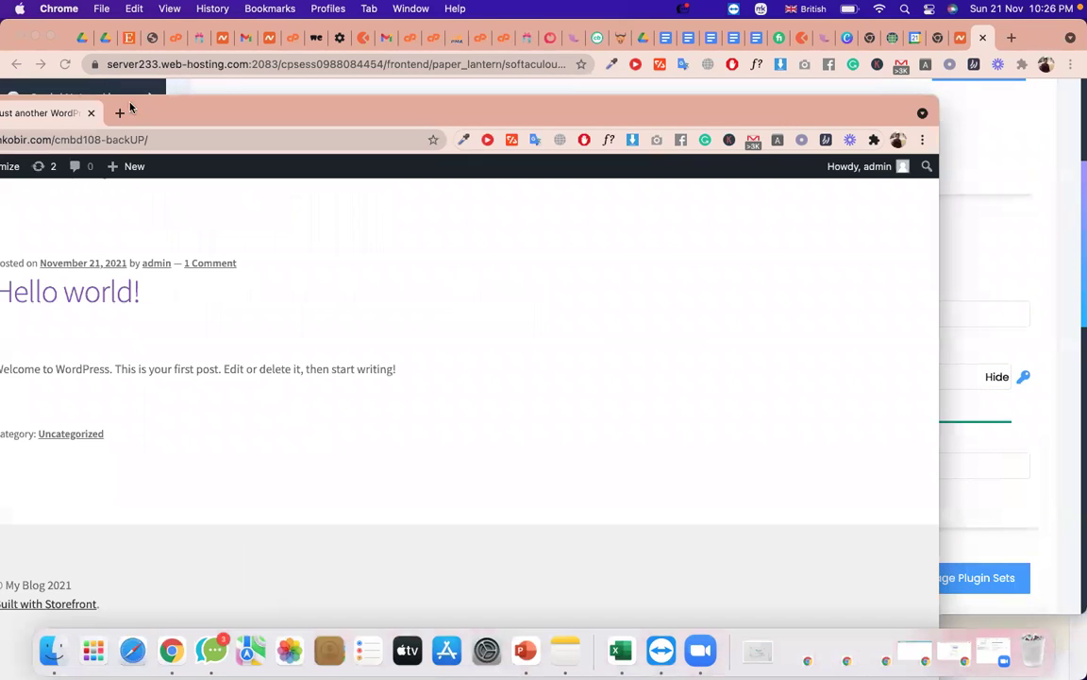
{"action": "double_click", "coordinate": [182, 111]}
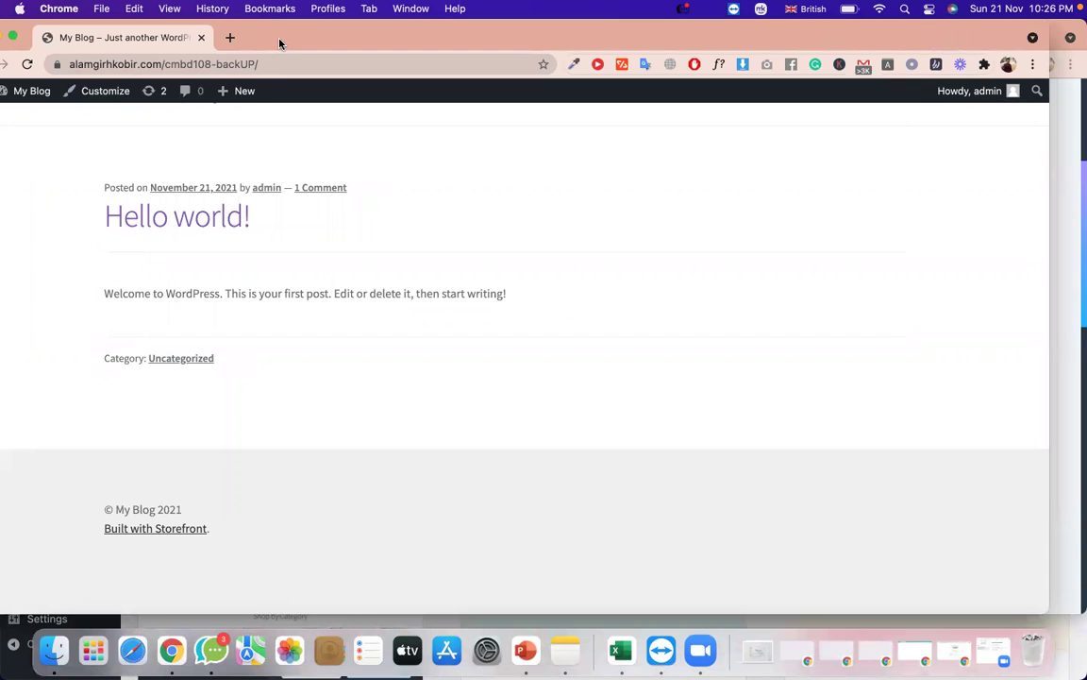
{"action": "left_click_drag", "start_coordinate": [279, 44], "coordinate": [294, 43]}
{"action": "left_click", "coordinate": [68, 95]}
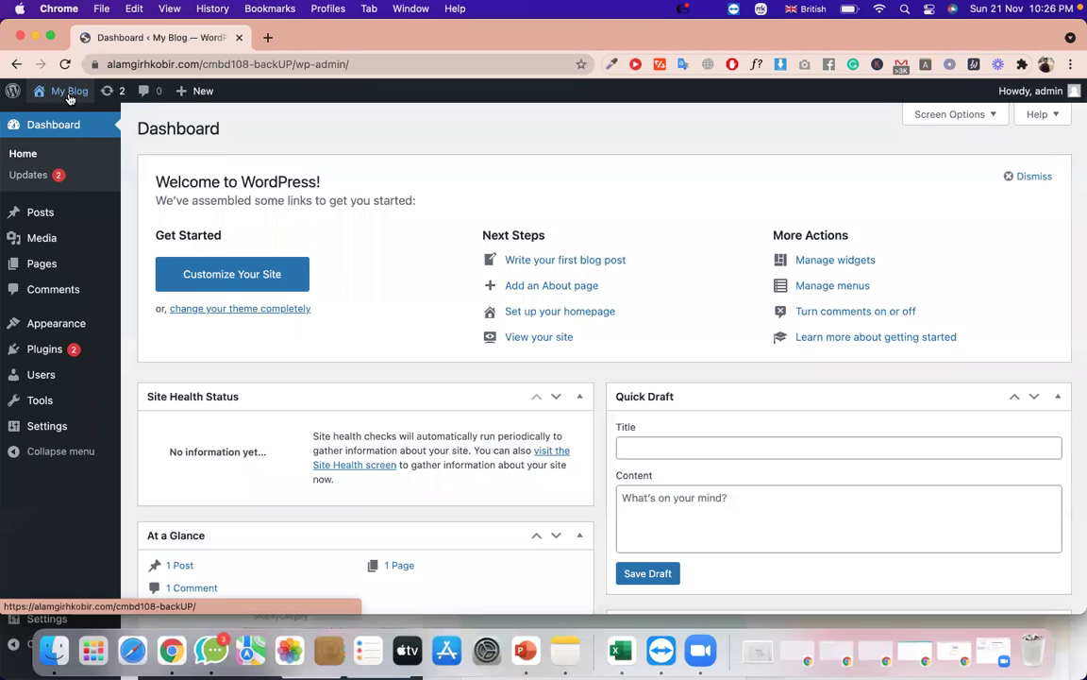
Open the installed plugins page and review the full list of plugins.
{"action": "left_click", "coordinate": [61, 361]}
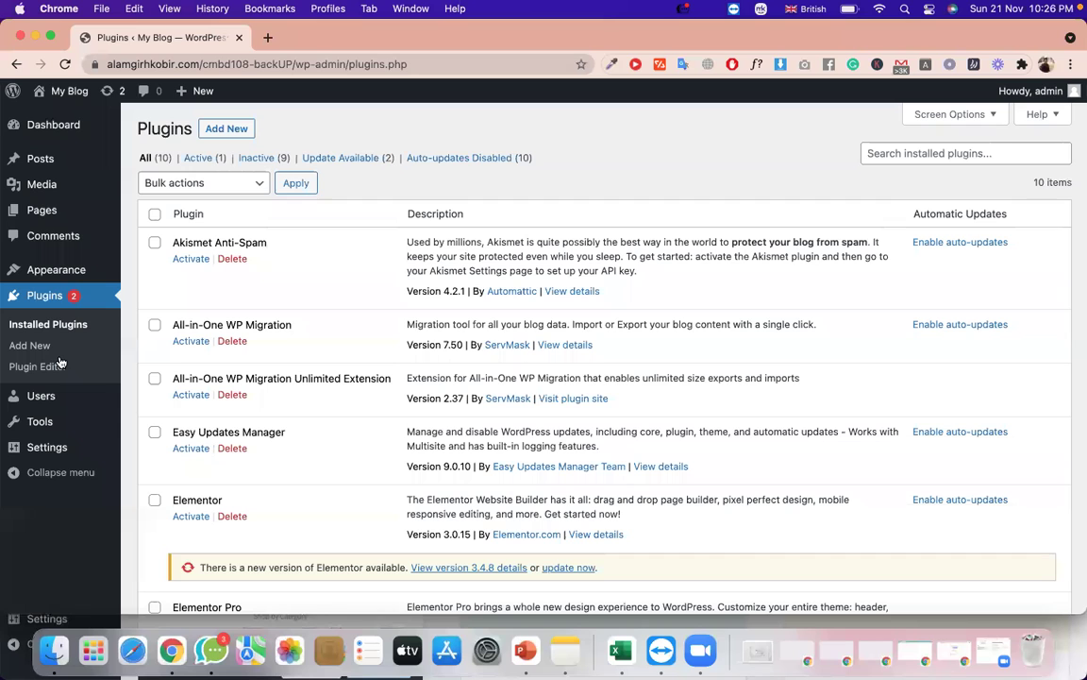
{"action": "scroll", "coordinate": [330, 443], "scroll_direction": "down", "scroll_amount": 4}
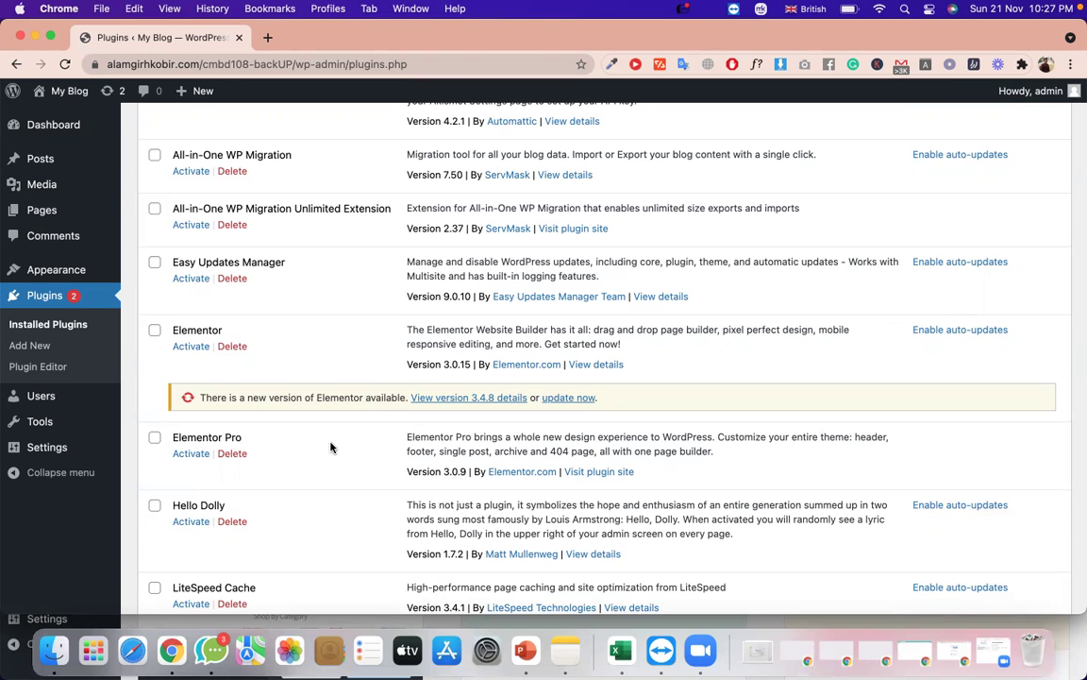
{"action": "scroll", "coordinate": [330, 447], "scroll_direction": "down", "scroll_amount": 6}
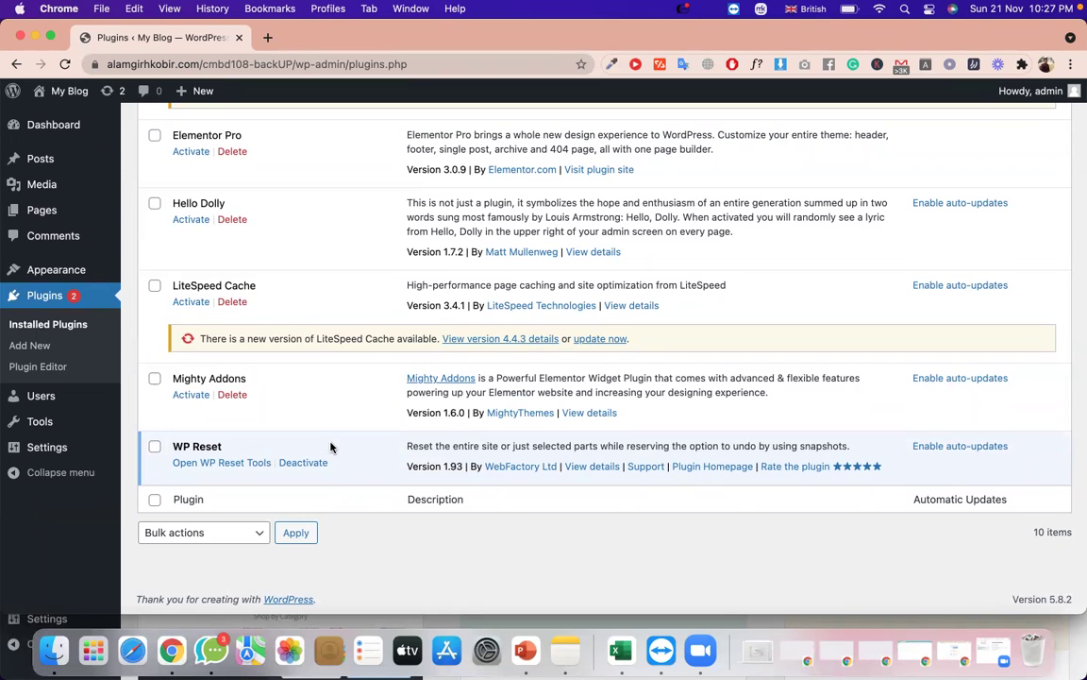
{"action": "scroll", "coordinate": [330, 447], "scroll_direction": "up", "scroll_amount": 8}
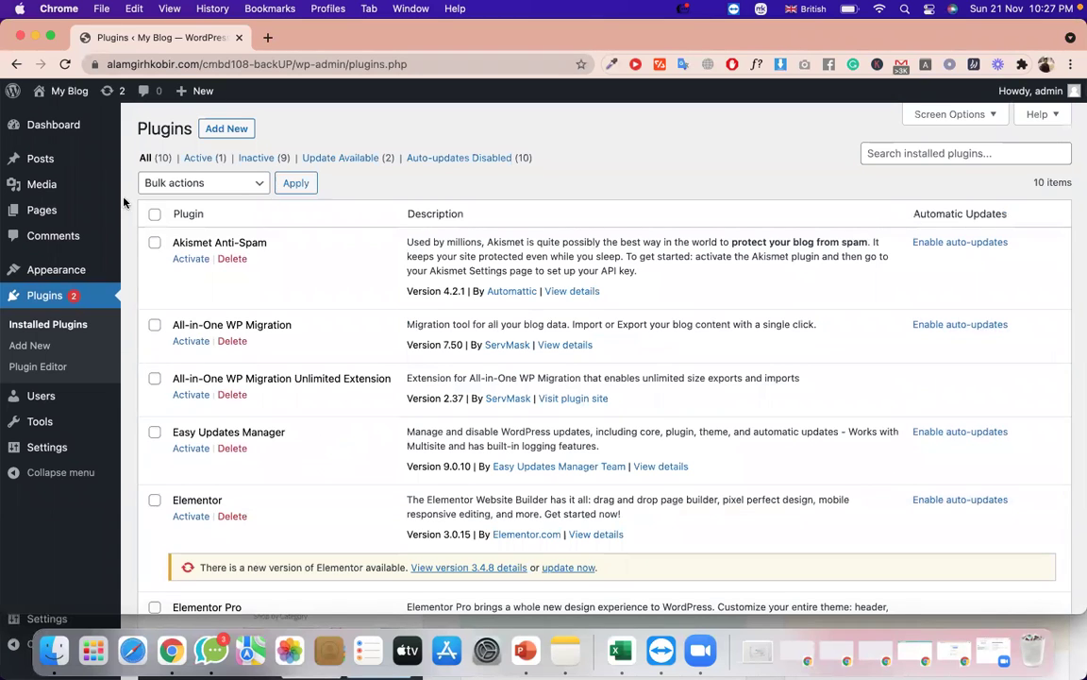
Return to the WordPress dashboard home and look over its sections.
{"action": "left_click", "coordinate": [69, 123]}
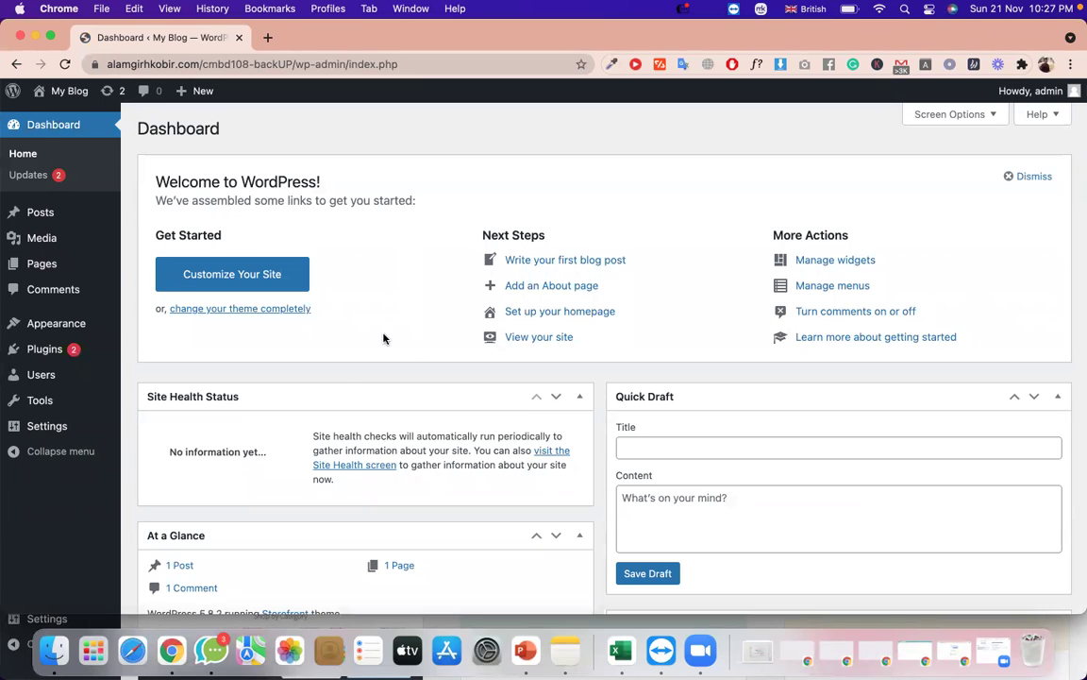
{"action": "scroll", "coordinate": [383, 338], "scroll_direction": "down", "scroll_amount": 3}
{"action": "scroll", "coordinate": [797, 437], "scroll_direction": "up", "scroll_amount": 3}
Open the posts list, view the "Hello world!" post in a new tab, and read through the post and its comment.
{"action": "left_click", "coordinate": [75, 206]}
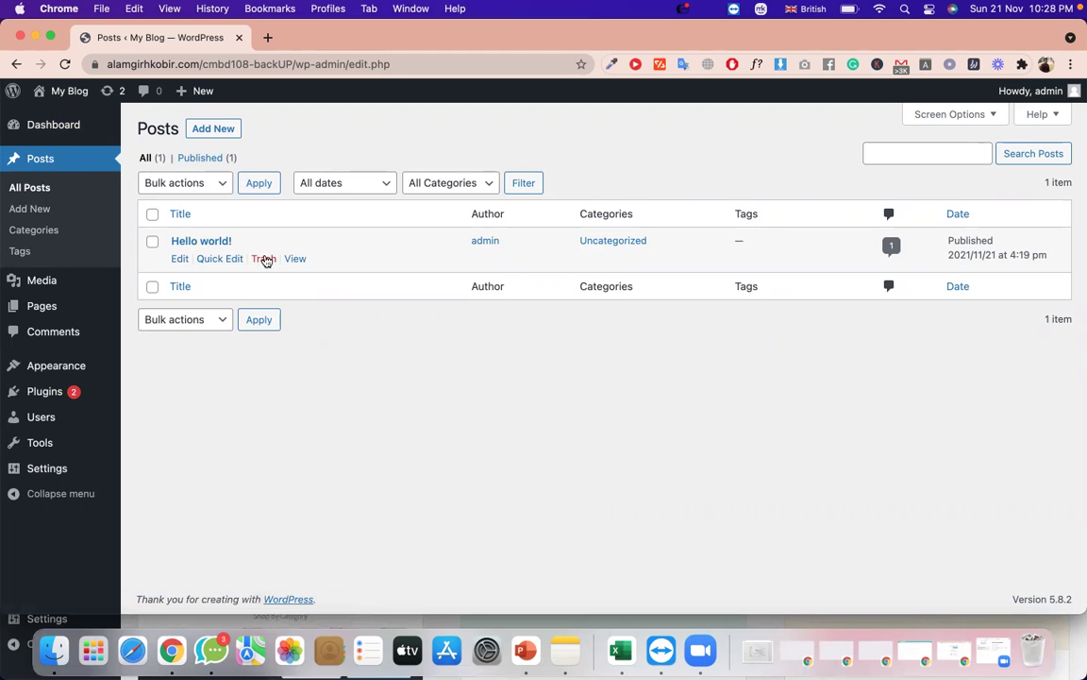
{"action": "right_click", "coordinate": [296, 260]}
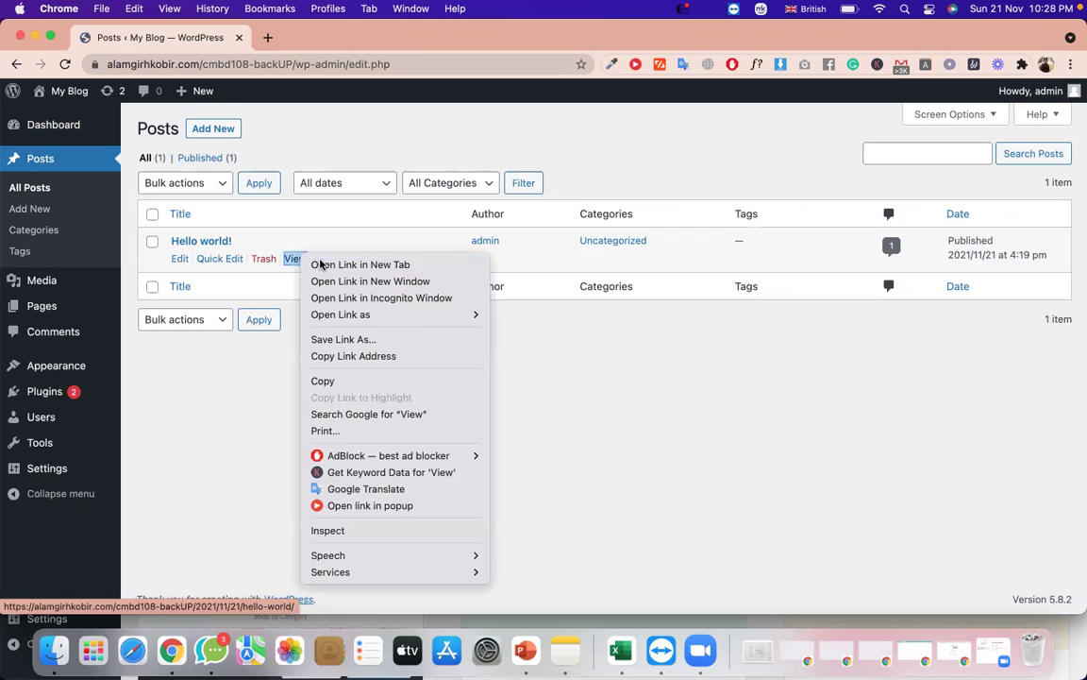
{"action": "left_click", "coordinate": [319, 265]}
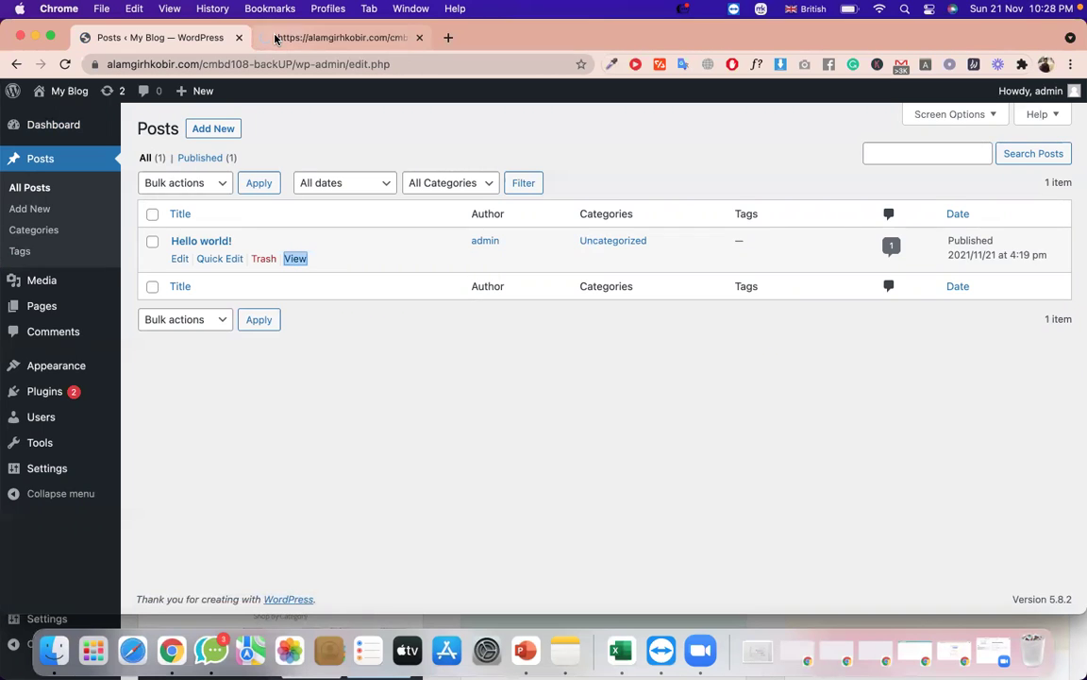
{"action": "left_click", "coordinate": [285, 40]}
{"action": "scroll", "coordinate": [408, 286], "scroll_direction": "down", "scroll_amount": 2}
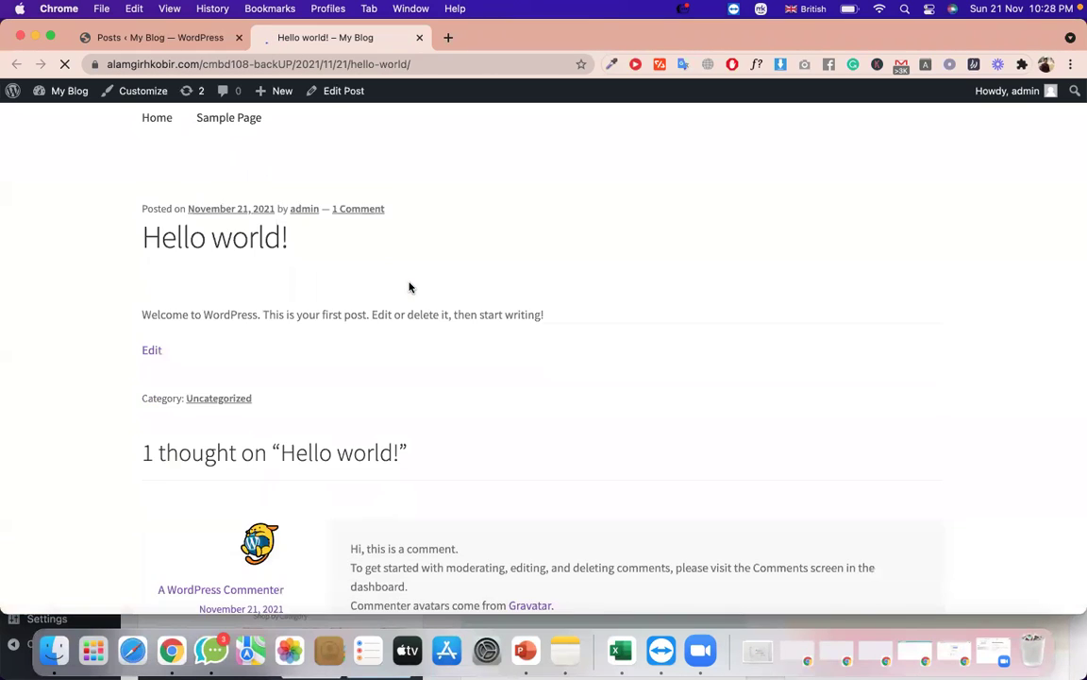
{"action": "scroll", "coordinate": [441, 401], "scroll_direction": "down", "scroll_amount": 3}
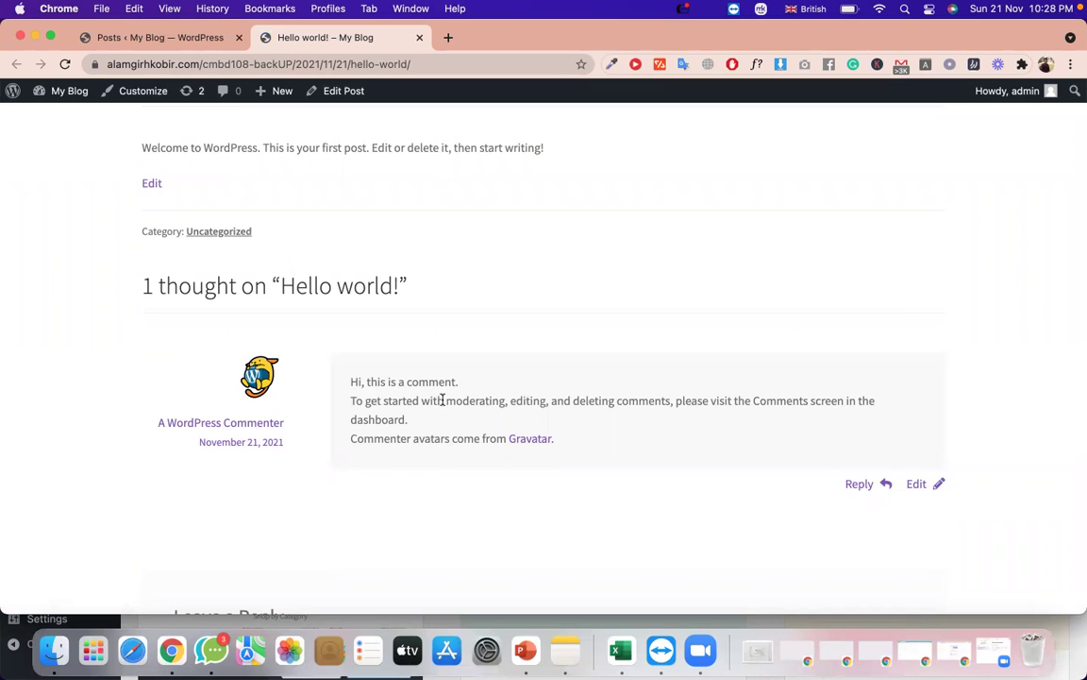
{"action": "scroll", "coordinate": [442, 400], "scroll_direction": "up", "scroll_amount": 5}
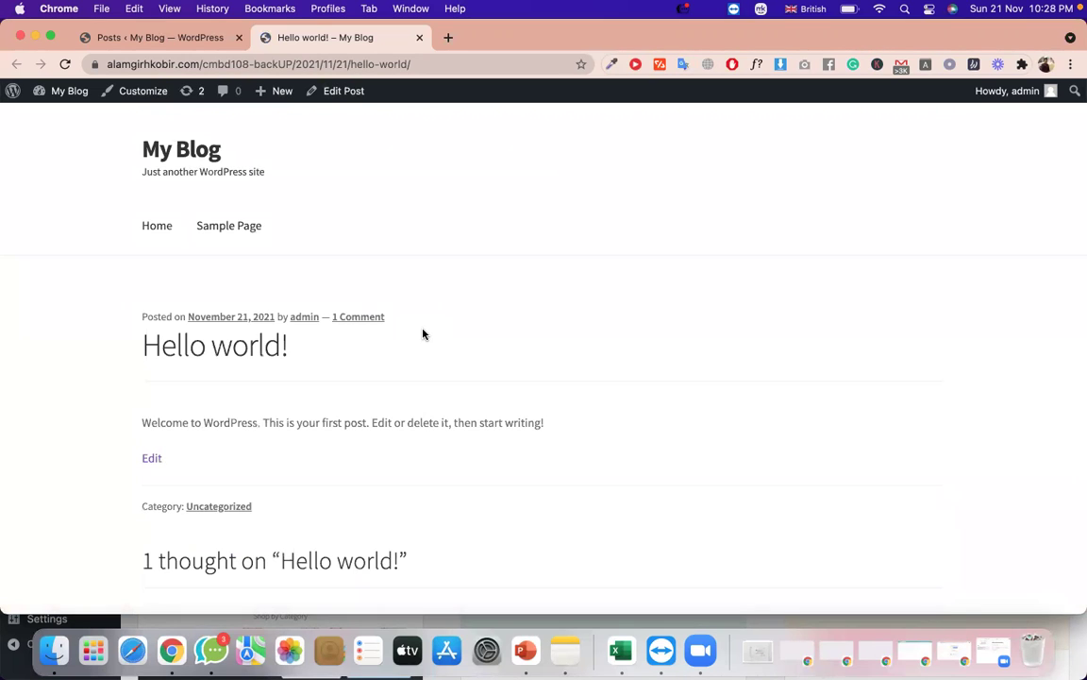
Open the Advanced ecommerce course outline spreadsheet in a new tab and review the entries for topic-01 to topic-03.
{"action": "left_click", "coordinate": [449, 37]}
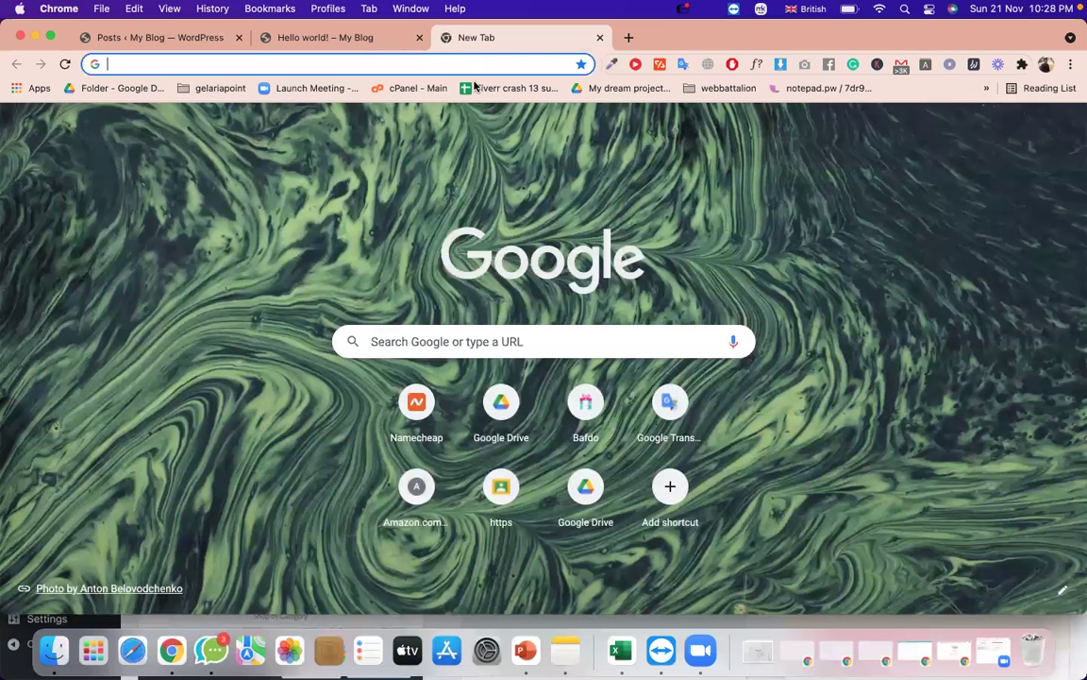
{"action": "type", "text": "dr"}
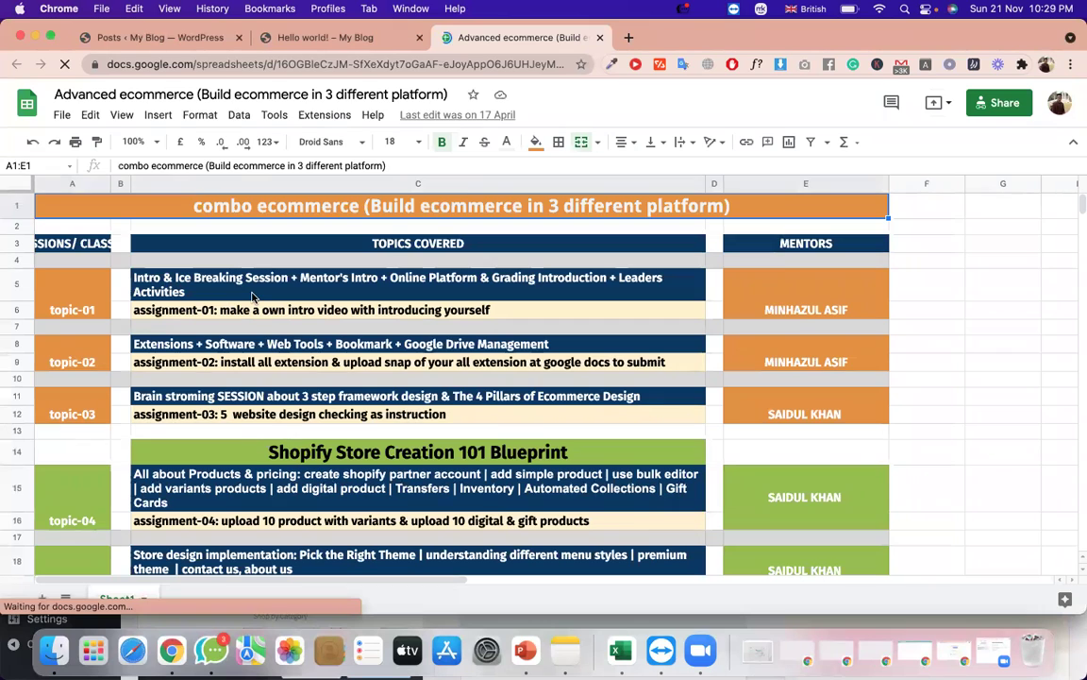
{"action": "left_click", "coordinate": [236, 274]}
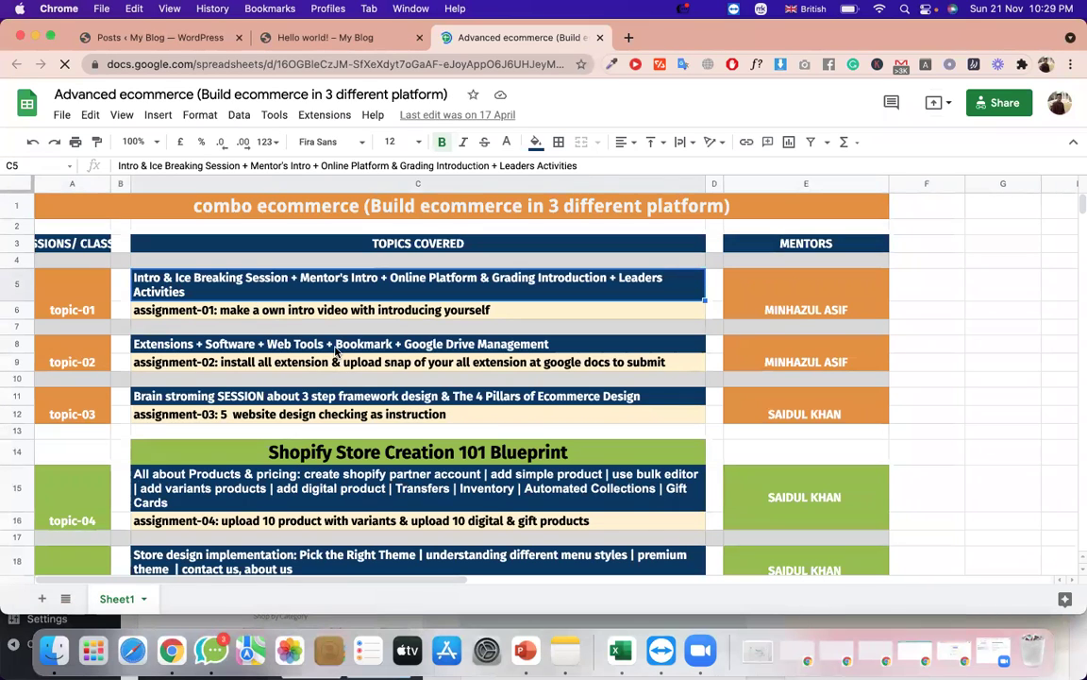
{"action": "left_click", "coordinate": [335, 348]}
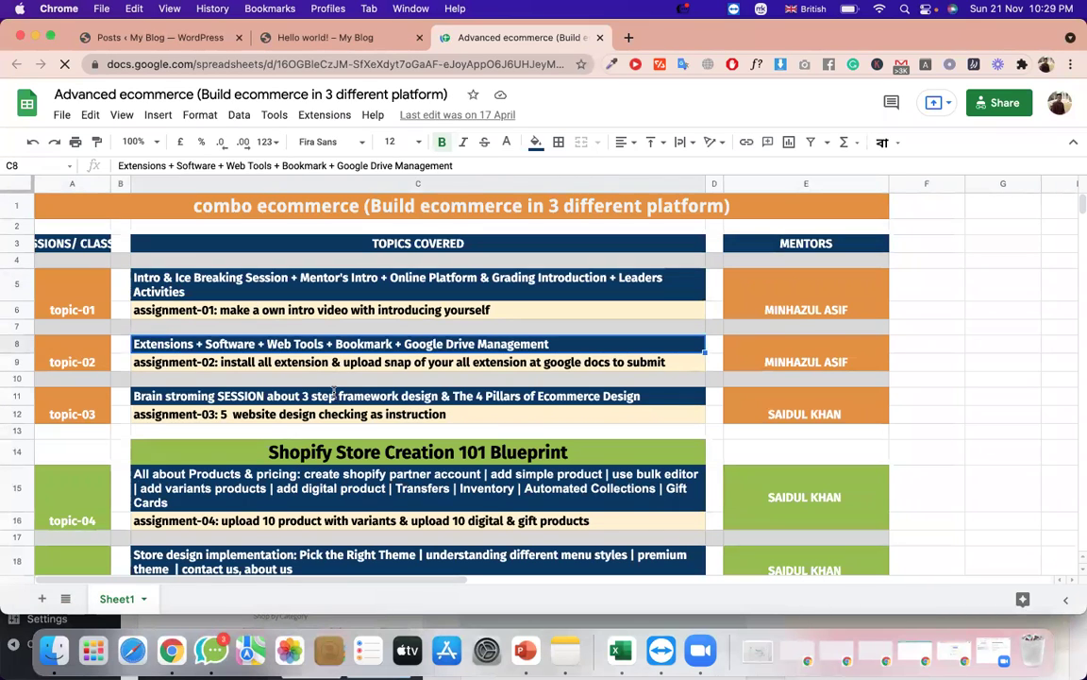
{"action": "left_click", "coordinate": [333, 396]}
{"action": "triple_click", "coordinate": [333, 396]}
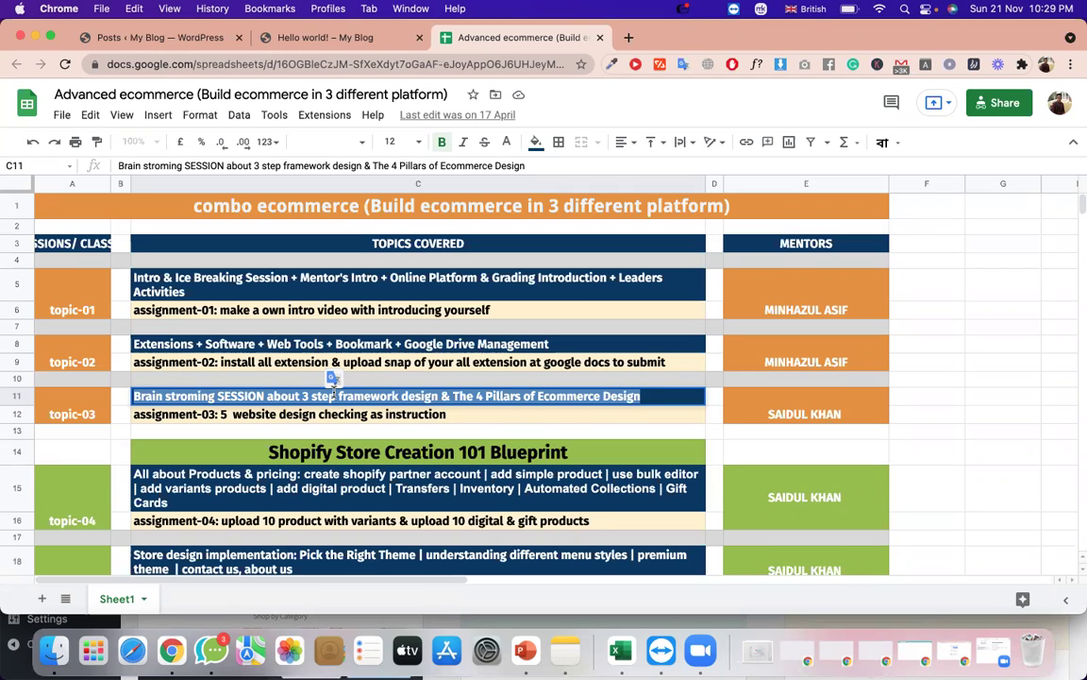
{"action": "left_click", "coordinate": [334, 393]}
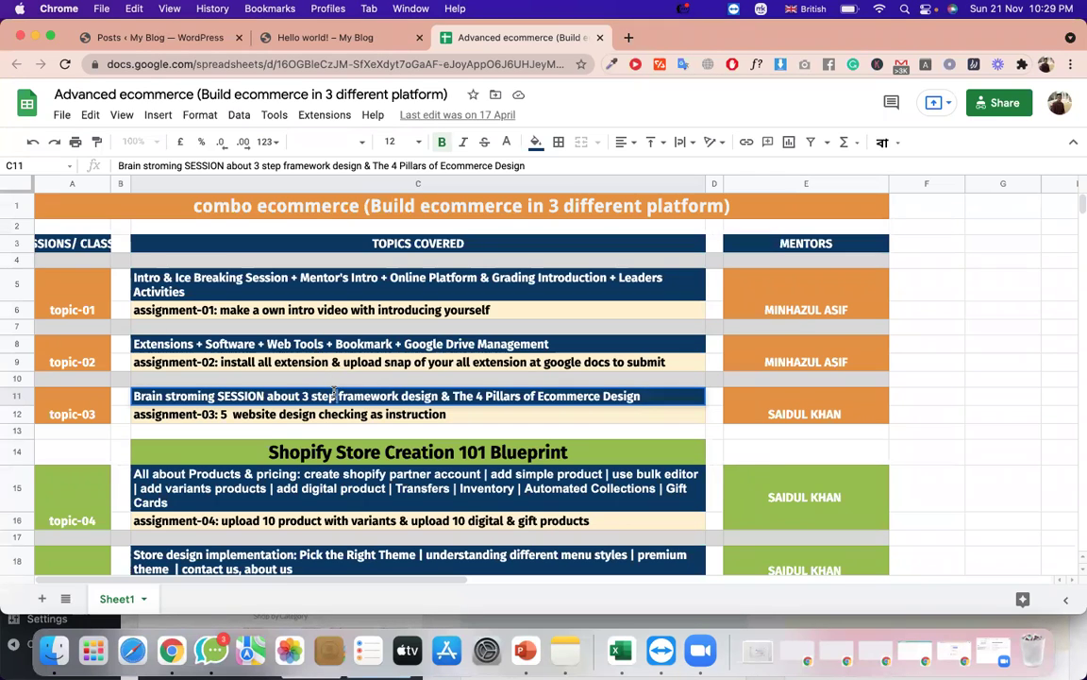
{"action": "triple_click", "coordinate": [335, 393]}
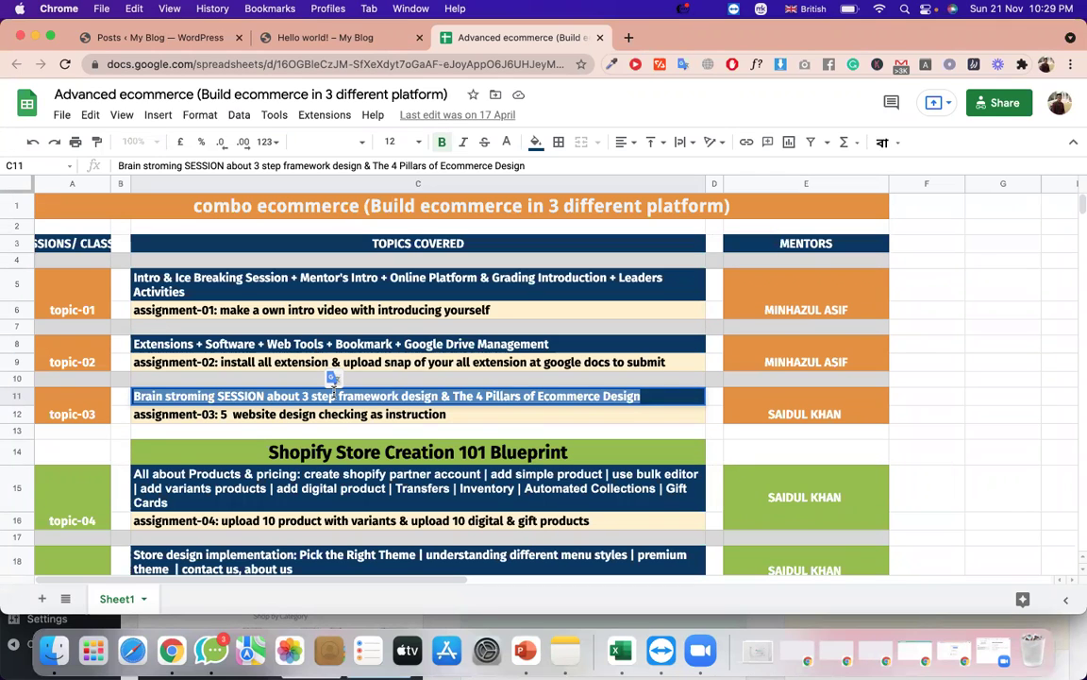
Return to the WordPress posts list of My Blog and start a new post.
{"action": "left_click", "coordinate": [400, 44]}
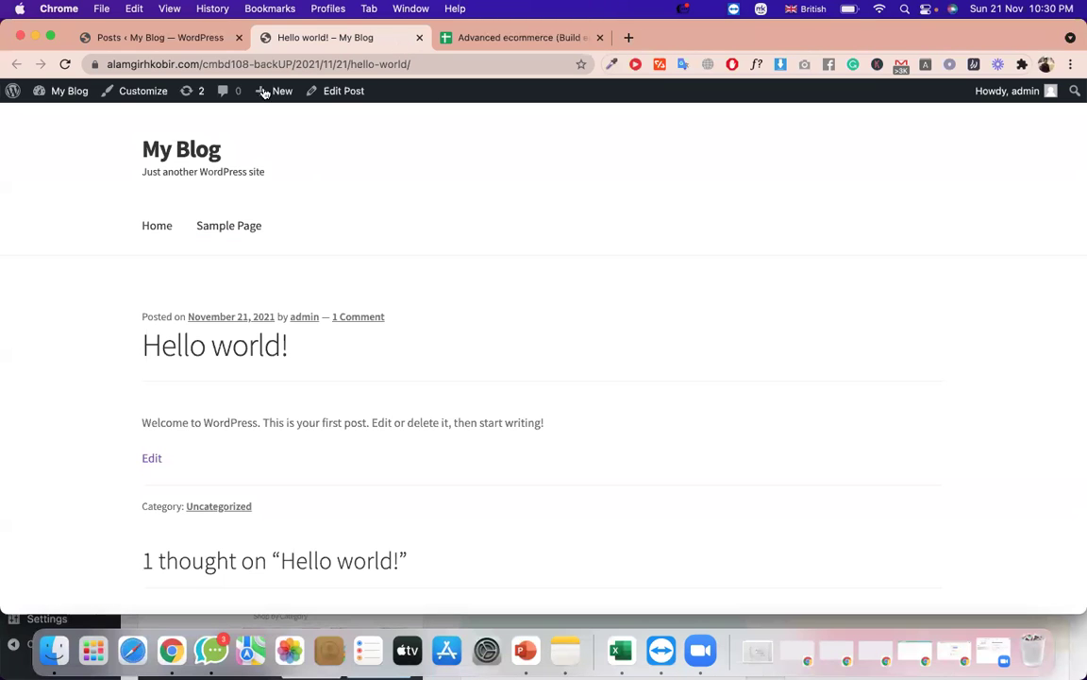
{"action": "left_click", "coordinate": [181, 38]}
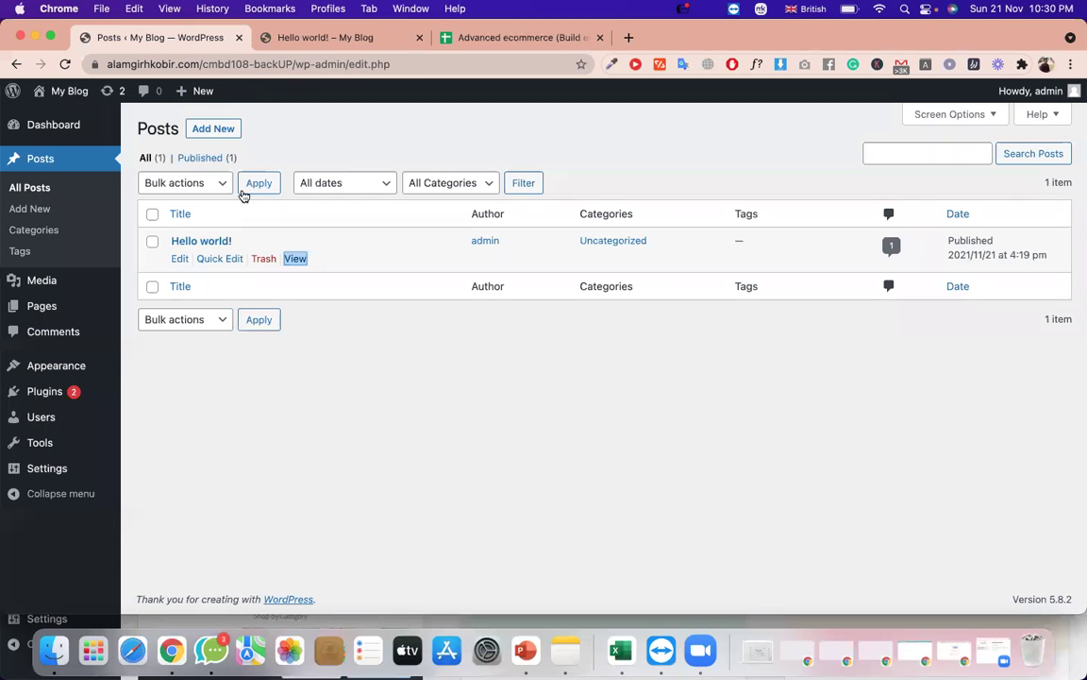
{"action": "left_click", "coordinate": [56, 211]}
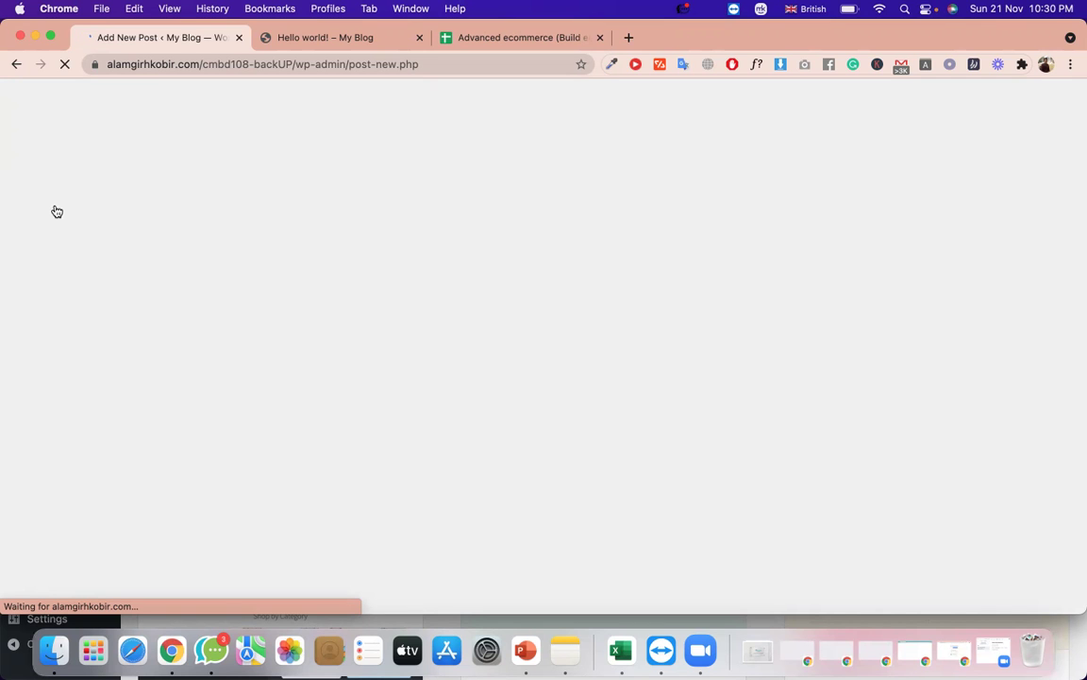
Search for "prothom alo" in a new browser tab and open the newspaper's website.
{"action": "left_click", "coordinate": [629, 38]}
{"action": "type", "text": "ph"}
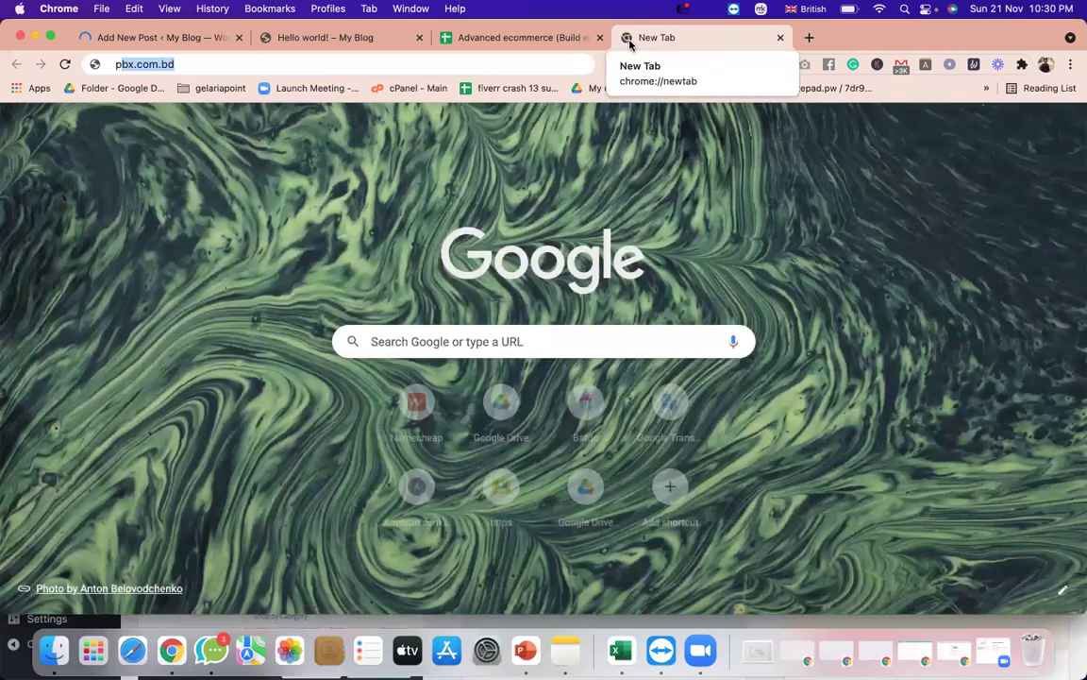
{"action": "type", "text": "otho"}
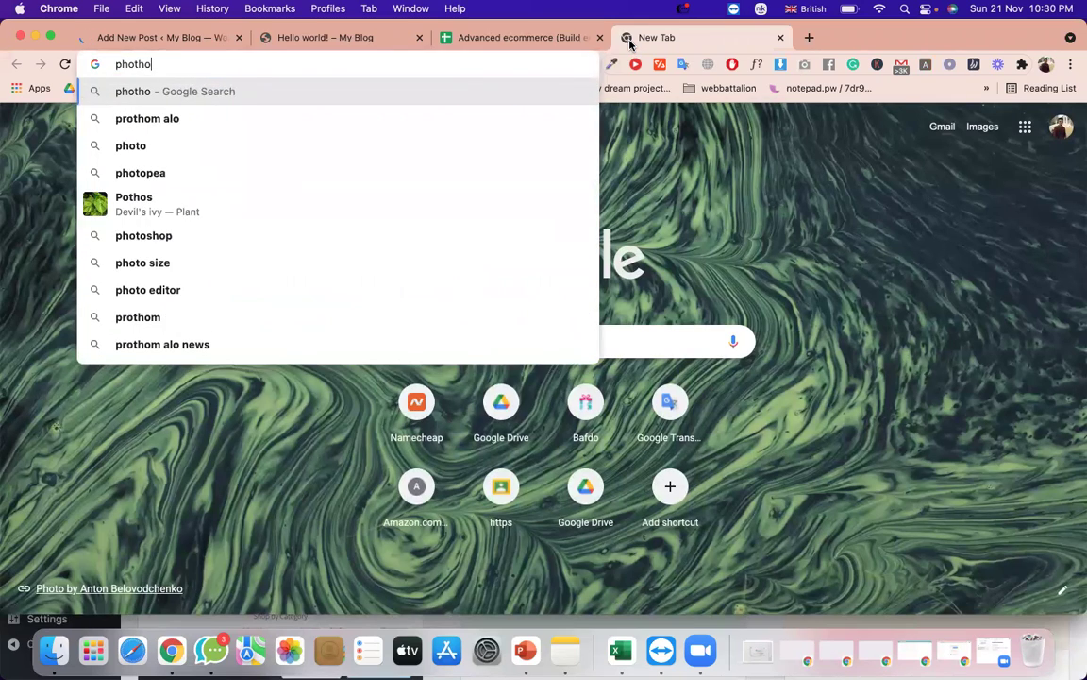
{"action": "left_click", "coordinate": [291, 120]}
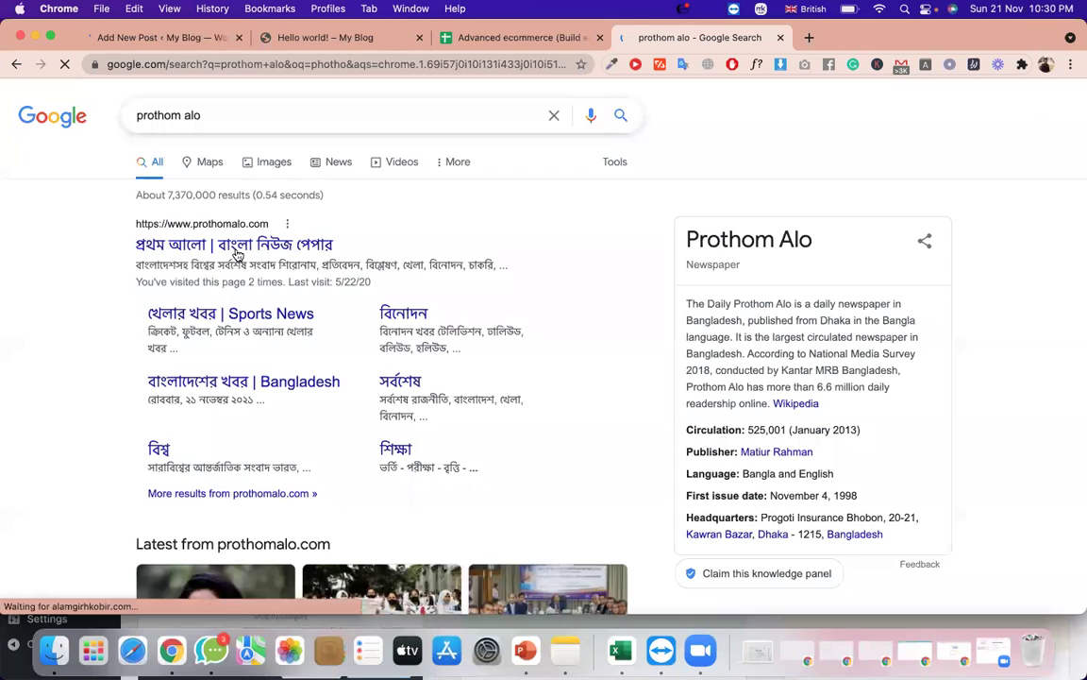
{"action": "left_click", "coordinate": [237, 247]}
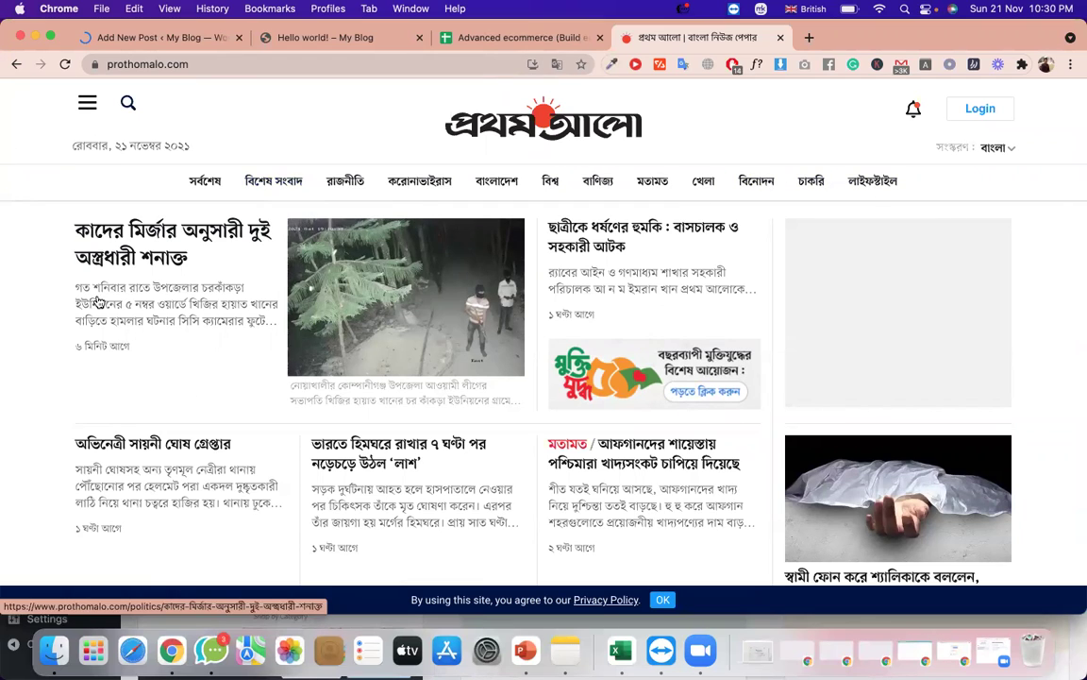
Switch back to the new post and dismiss the block editor's welcome guide.
{"action": "left_click", "coordinate": [194, 39]}
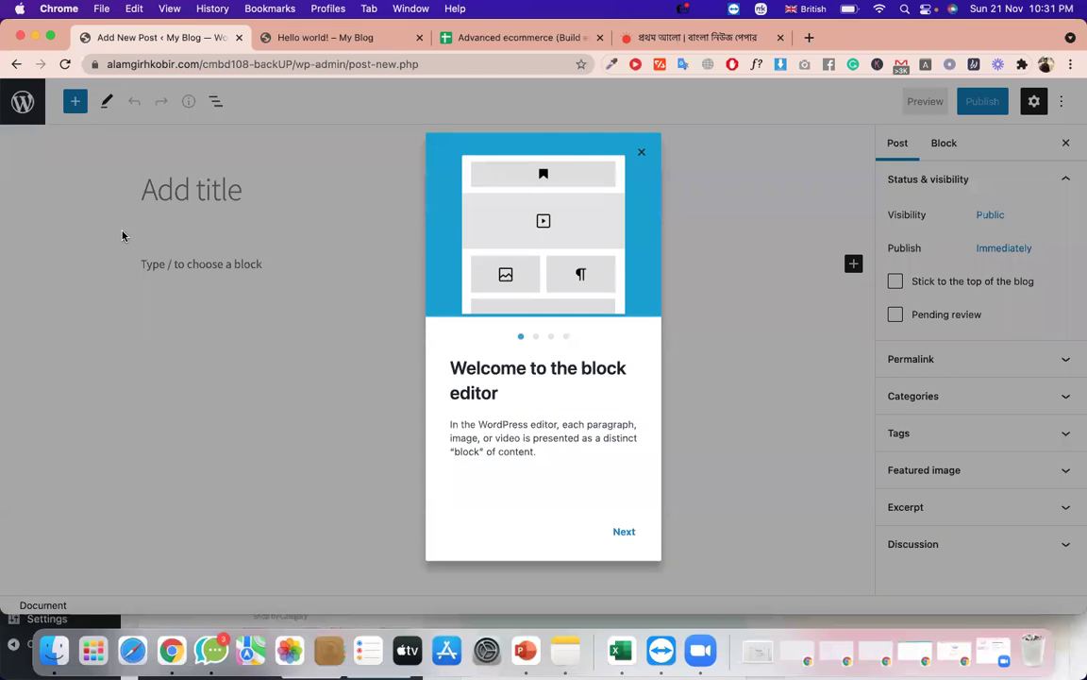
{"action": "left_click", "coordinate": [642, 151]}
{"action": "left_click", "coordinate": [242, 209]}
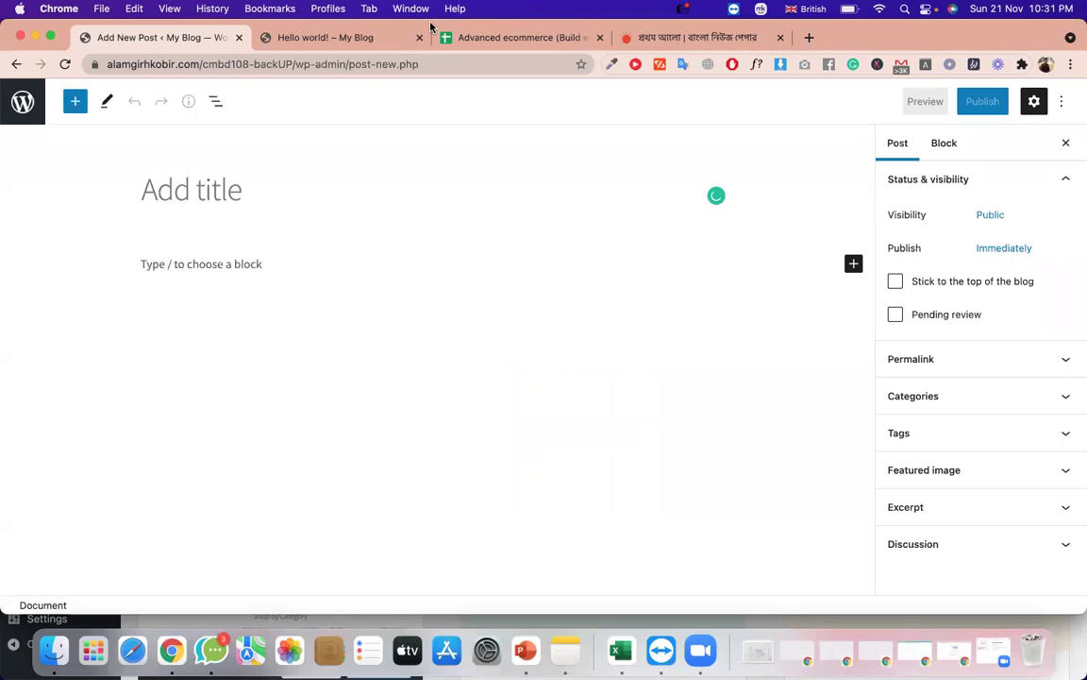
Place the Prothom Alo tab after the "Hello world!" tab and open the lead football article from its sports section.
{"action": "left_click", "coordinate": [620, 38]}
{"action": "left_click_drag", "start_coordinate": [619, 38], "coordinate": [453, 38]}
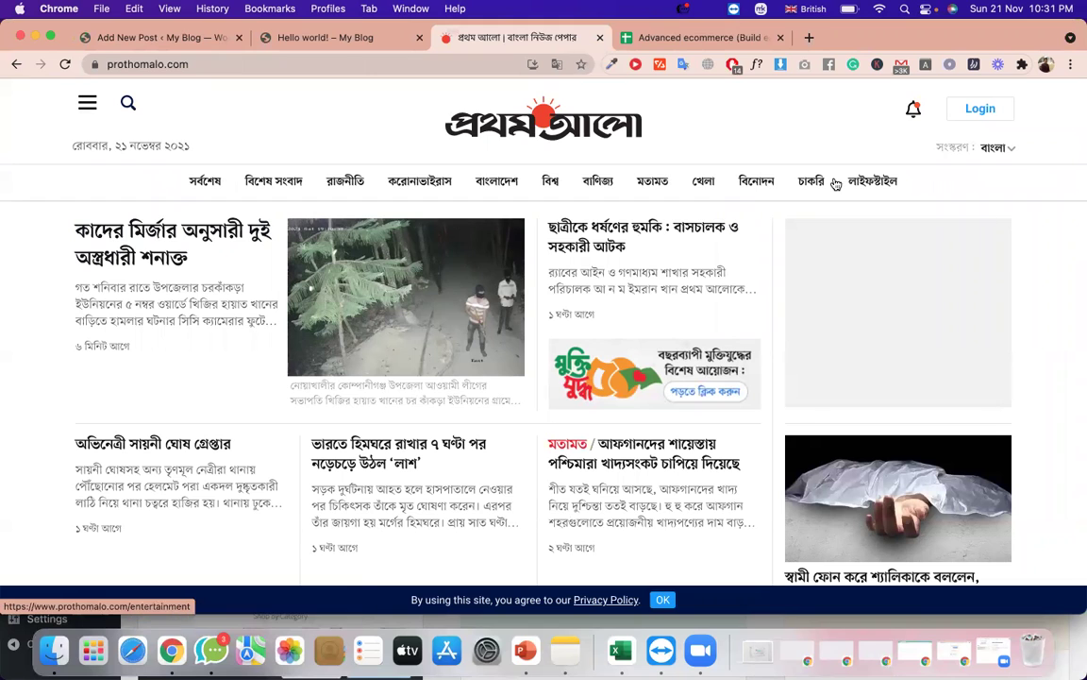
{"action": "left_click", "coordinate": [704, 181]}
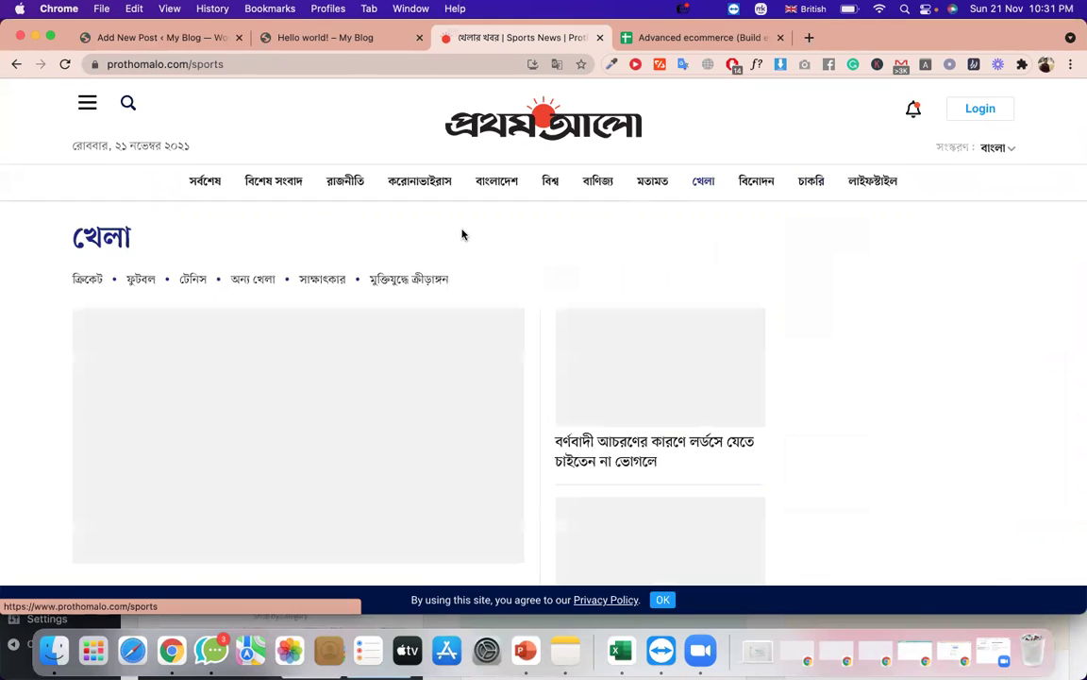
{"action": "scroll", "coordinate": [394, 406], "scroll_direction": "down", "scroll_amount": 2}
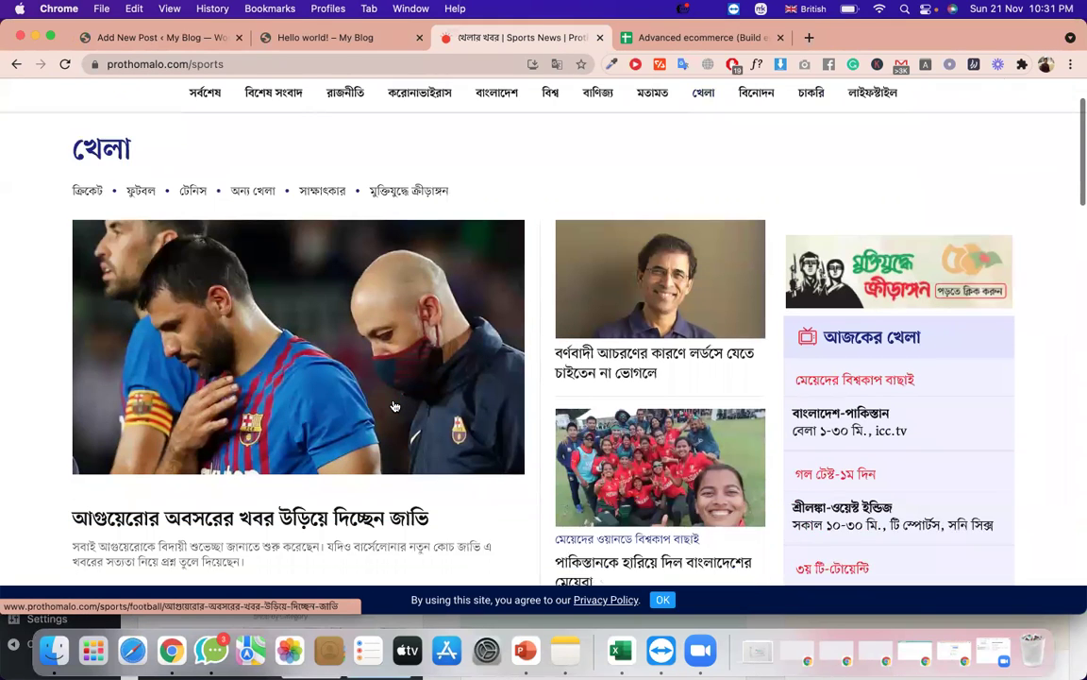
{"action": "scroll", "coordinate": [395, 406], "scroll_direction": "down", "scroll_amount": 1}
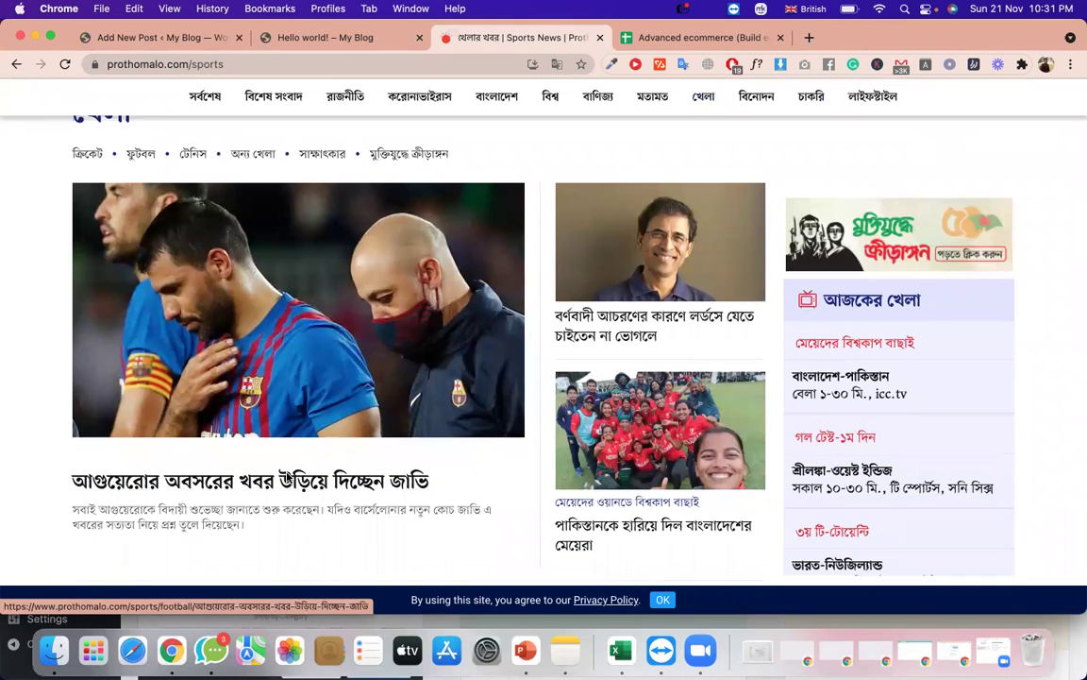
{"action": "left_click", "coordinate": [286, 477]}
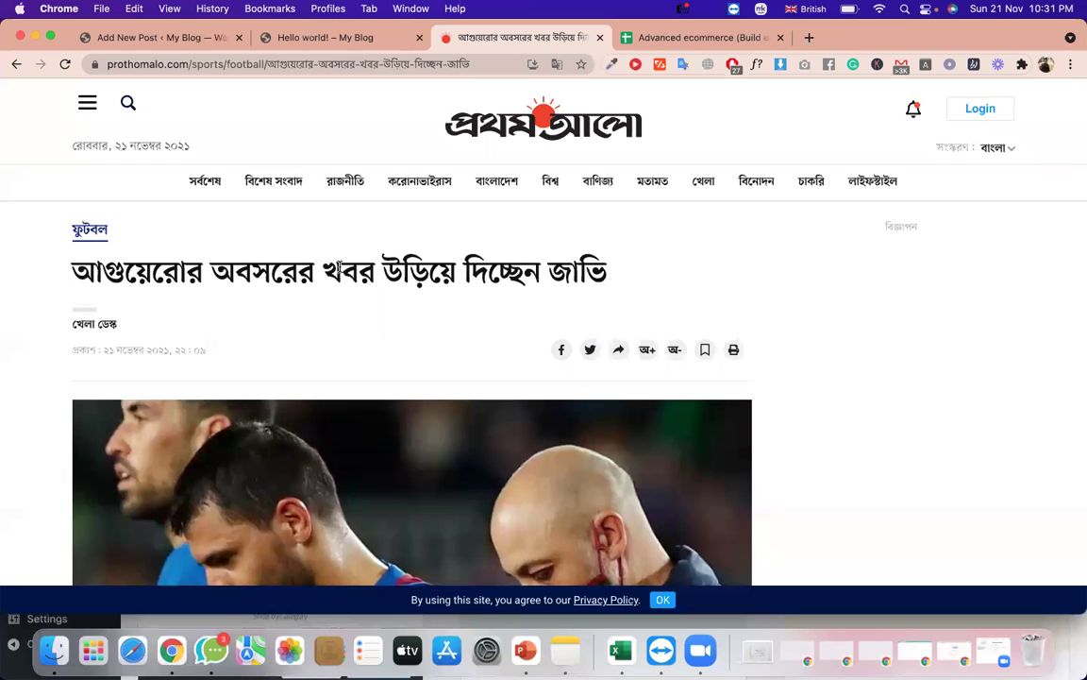
Examine the football article's headline, photos and body paragraphs as a model for a blog post.
{"action": "triple_click", "coordinate": [338, 268]}
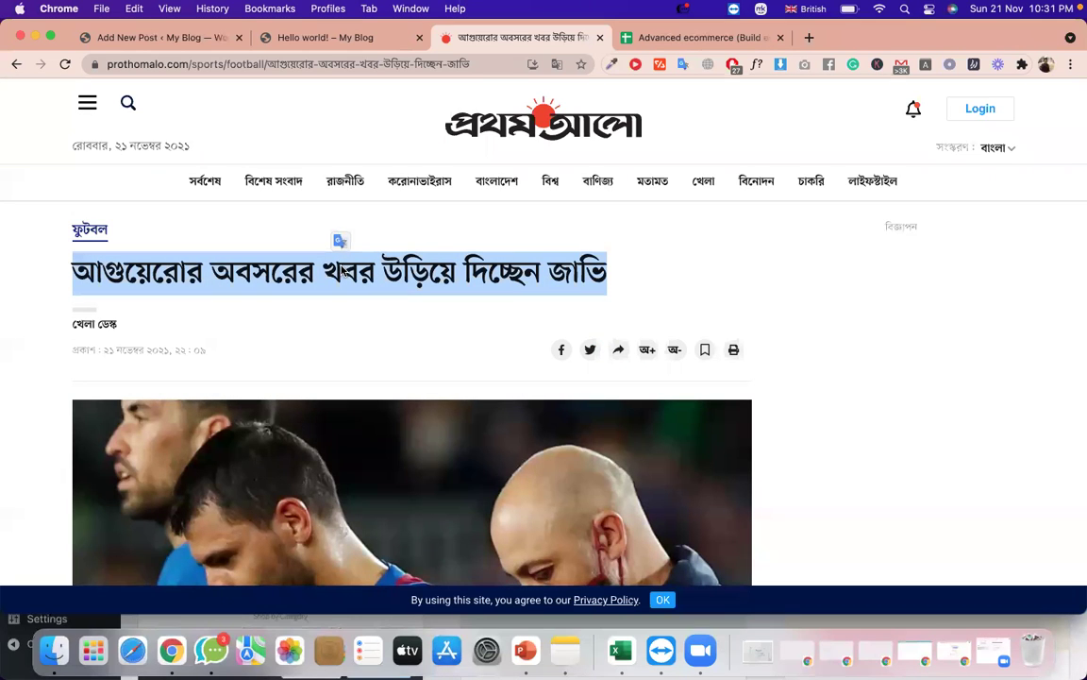
{"action": "scroll", "coordinate": [476, 232], "scroll_direction": "down", "scroll_amount": 5}
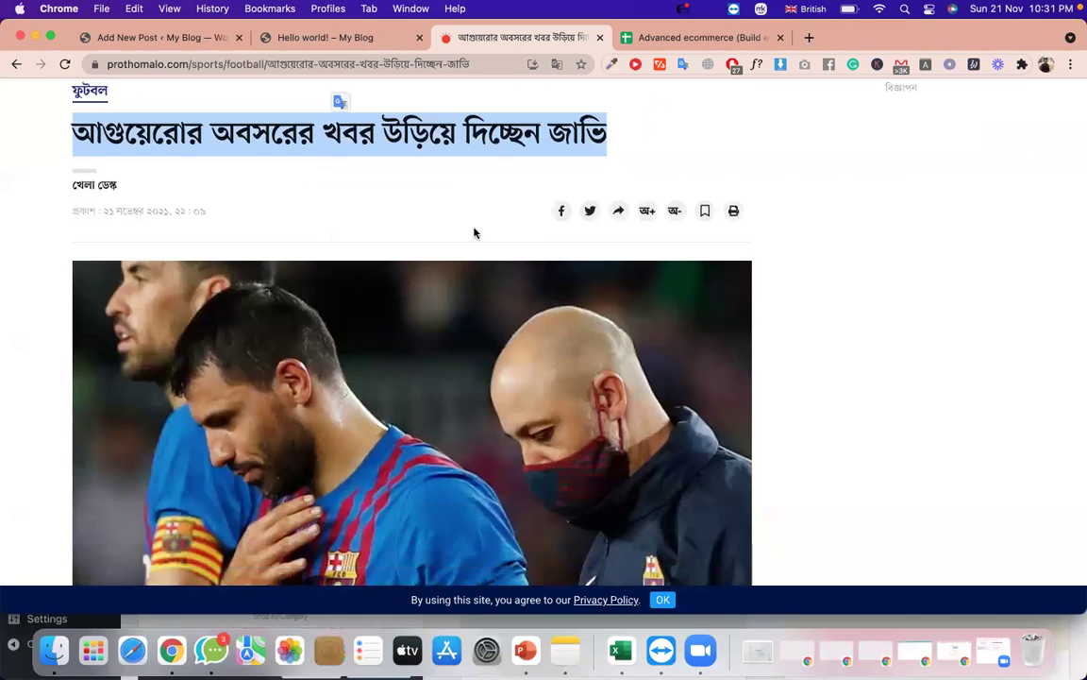
{"action": "scroll", "coordinate": [476, 232], "scroll_direction": "down", "scroll_amount": 10}
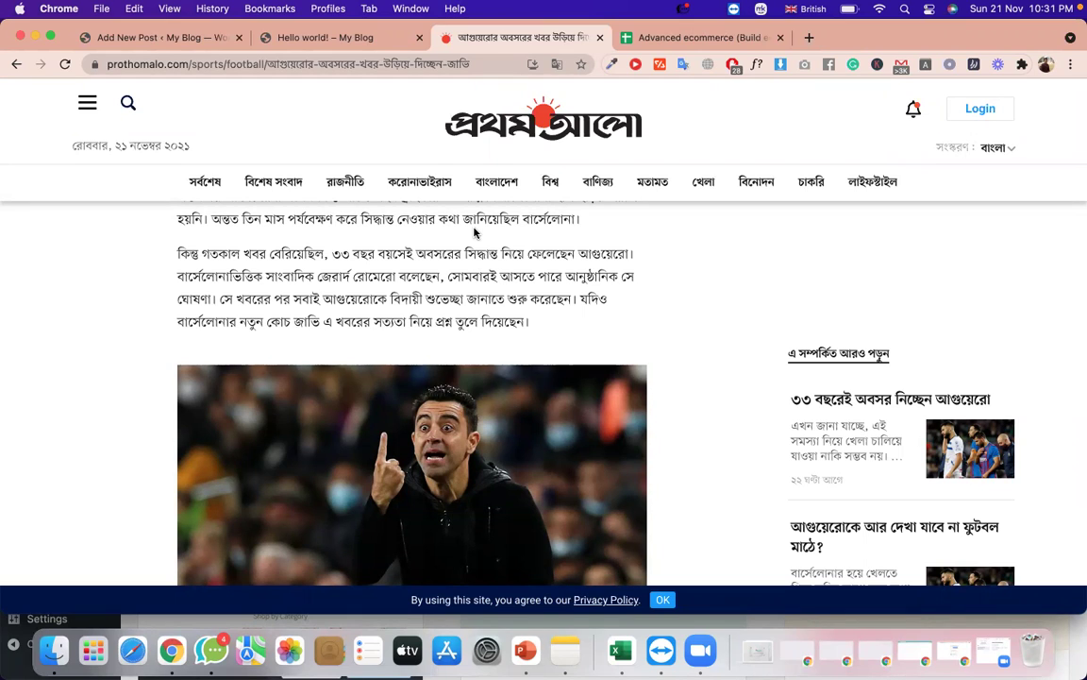
{"action": "scroll", "coordinate": [475, 232], "scroll_direction": "up", "scroll_amount": 4}
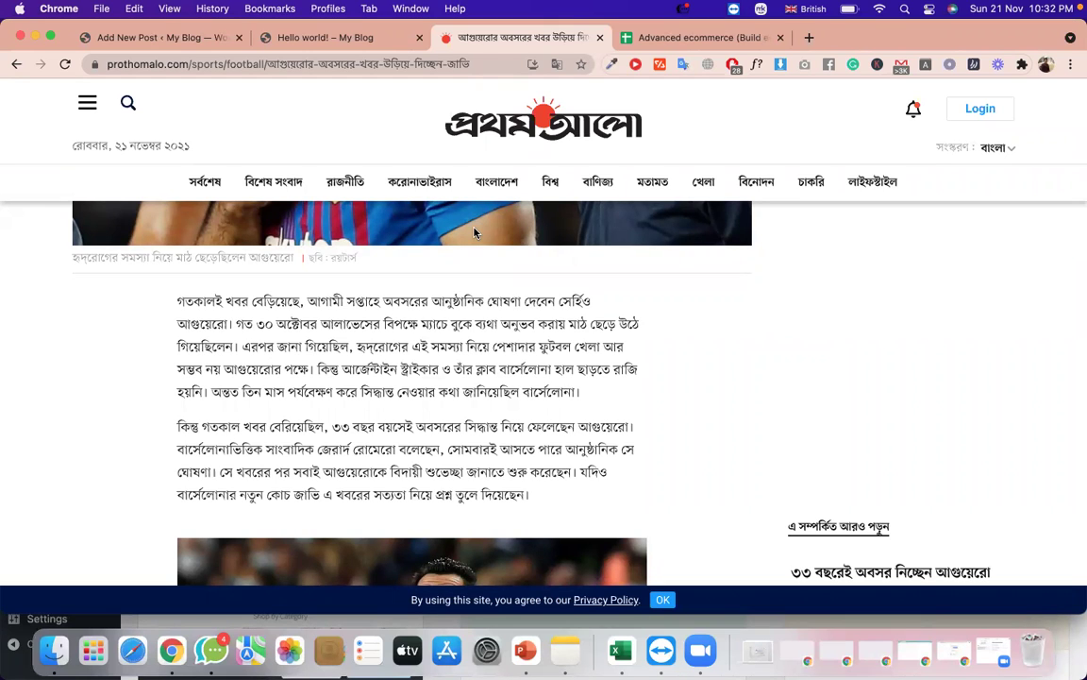
Move the Add New Post tab beside the news article's tab and place the cursor in the post title.
{"action": "left_click", "coordinate": [303, 35]}
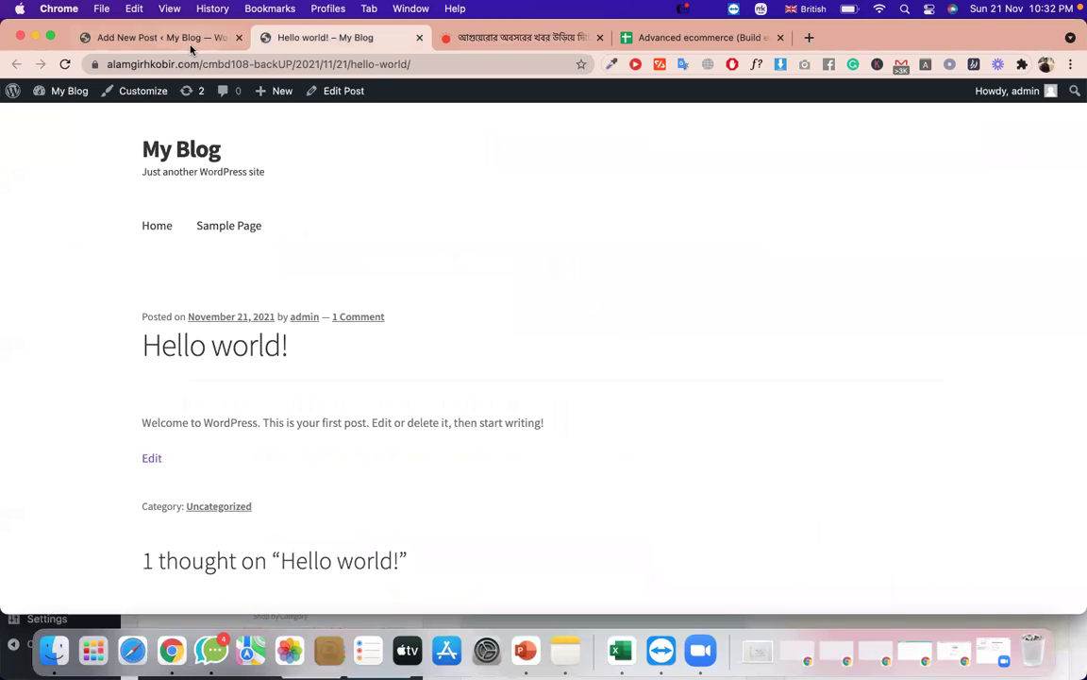
{"action": "left_click_drag", "start_coordinate": [190, 49], "coordinate": [376, 42]}
{"action": "left_click", "coordinate": [239, 192]}
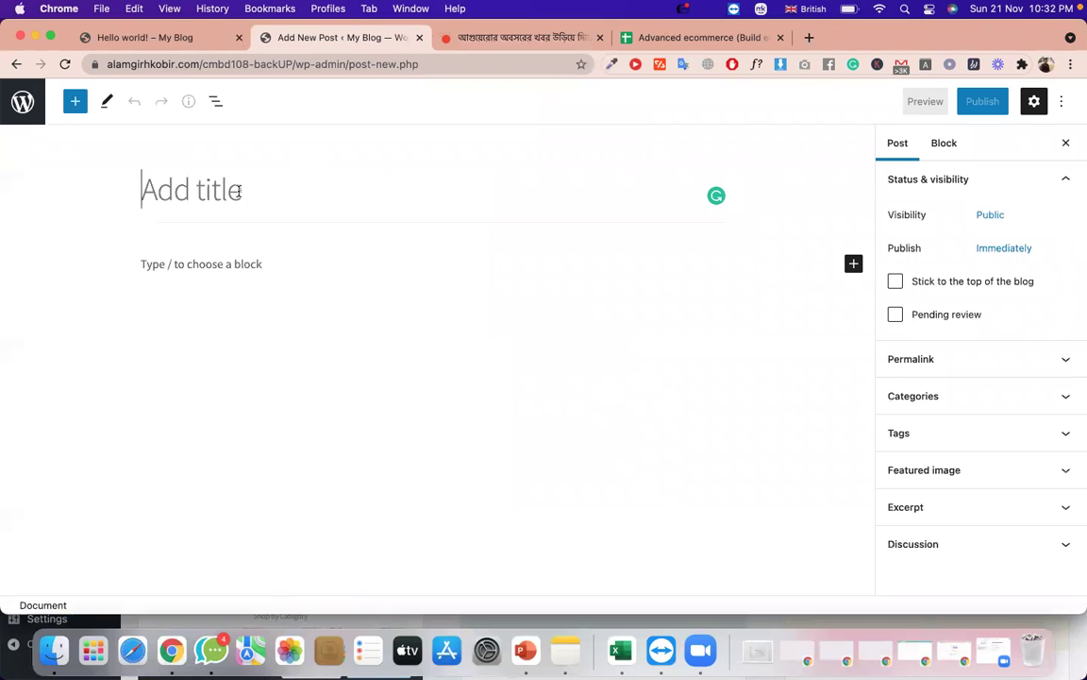
{"action": "type", "text": "https://alamgirhkobir.com/cmbd108-backUP/"}
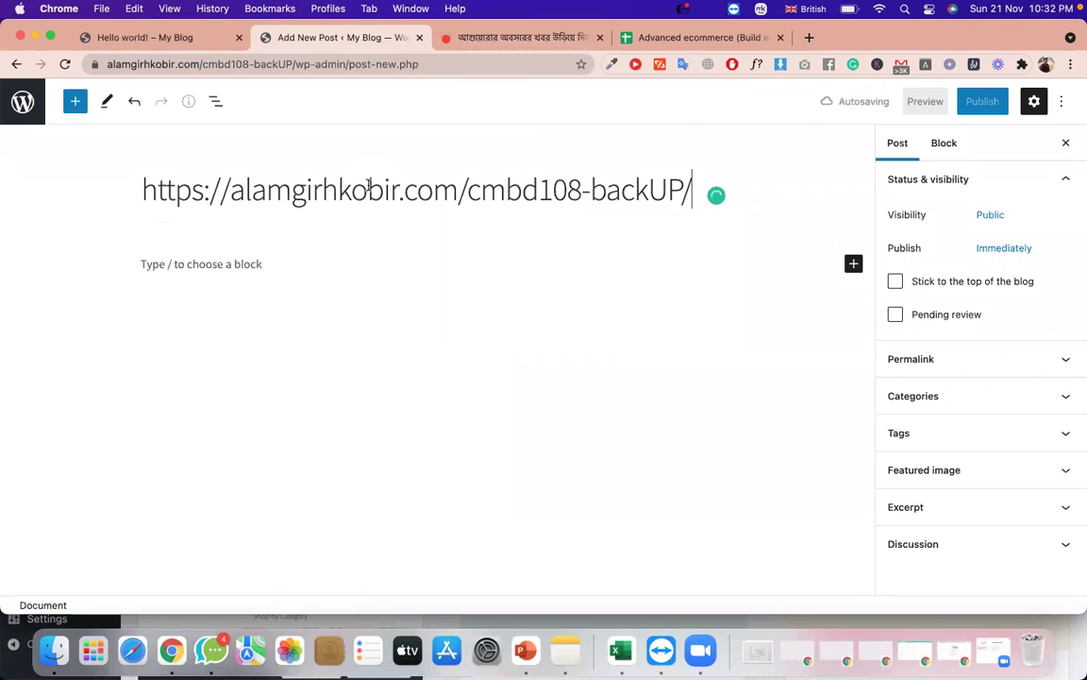
{"action": "key", "text": "super+a"}
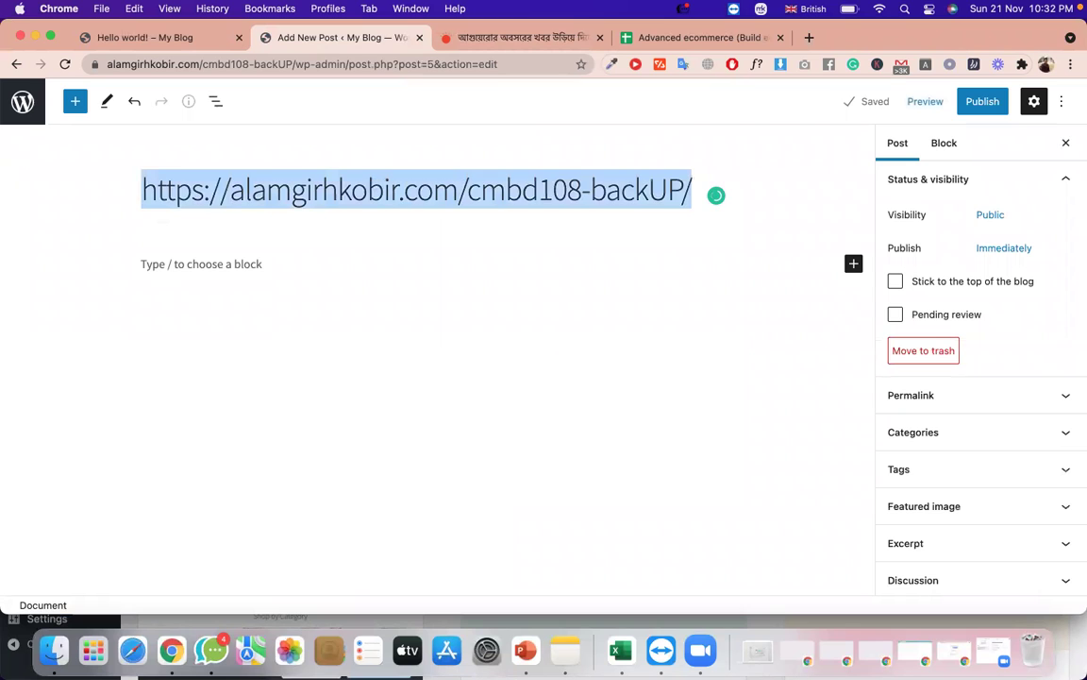
{"action": "left_click", "coordinate": [376, 188]}
{"action": "key", "text": "BackSpace"}
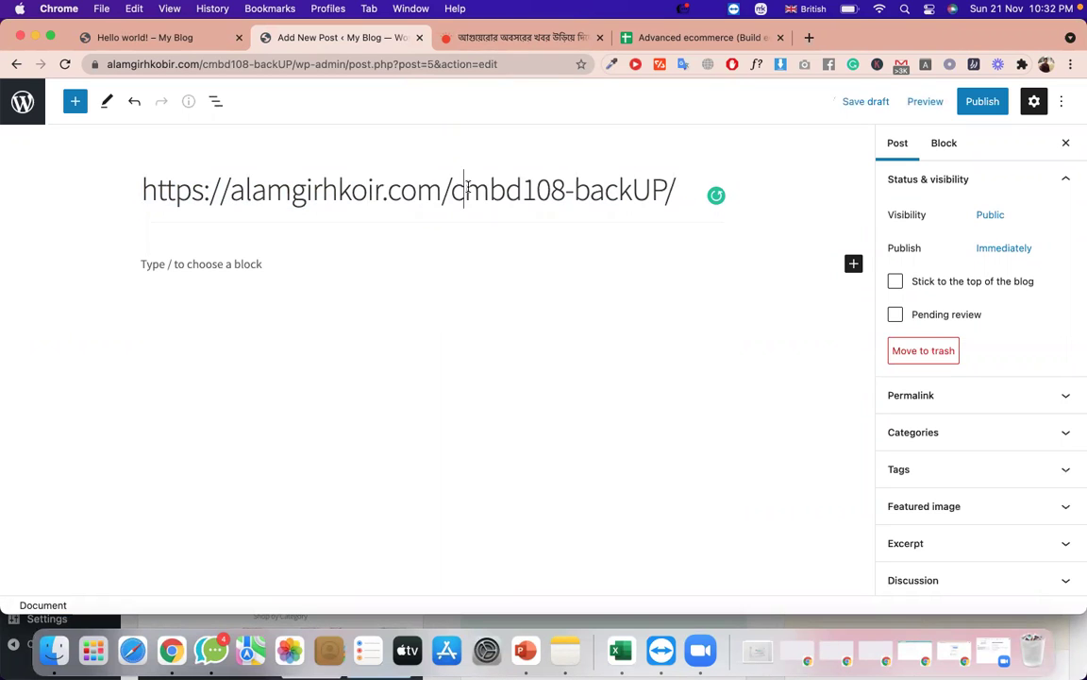
{"action": "key", "text": "super+a"}
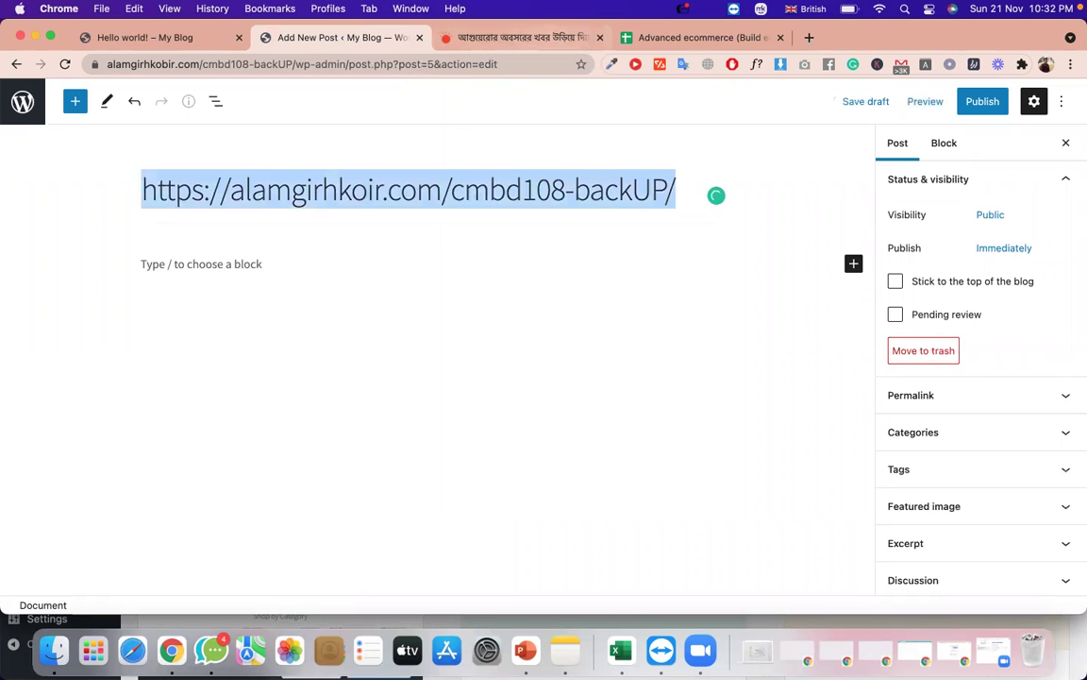
{"action": "key", "text": "BackSpace"}
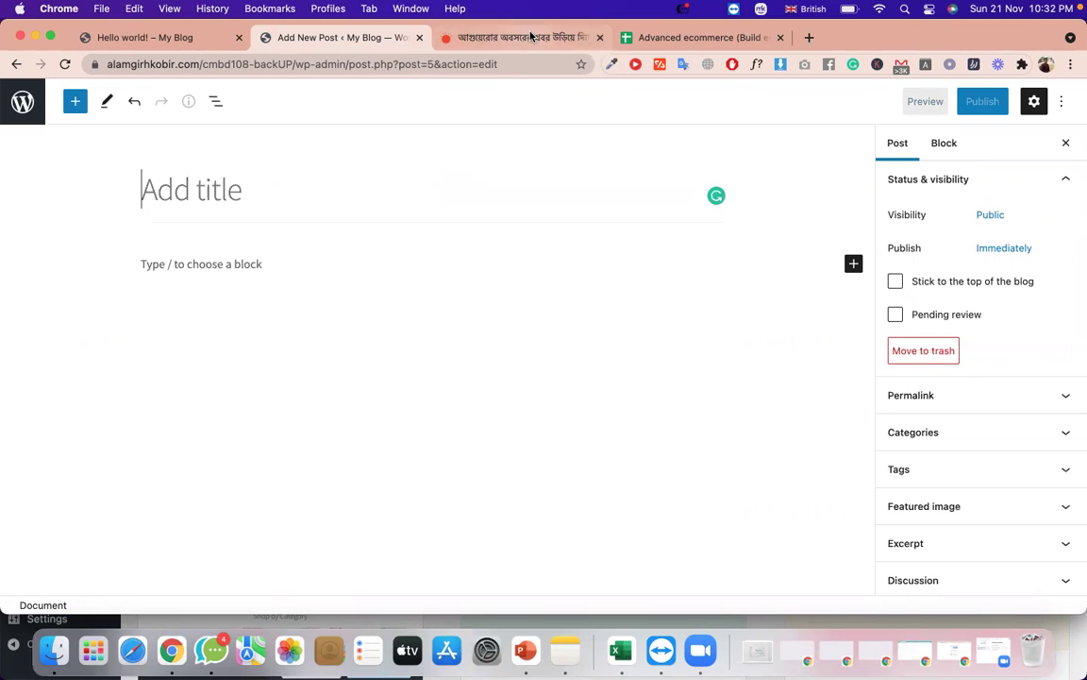
Copy the football article's headline "আগুয়েরোর অবসরের খবর উড়িয়ে দিচ্ছেন জাভি" and paste it as the new post's title.
{"action": "left_click", "coordinate": [531, 36]}
{"action": "scroll", "coordinate": [412, 309], "scroll_direction": "up", "scroll_amount": 10}
{"action": "triple_click", "coordinate": [355, 286]}
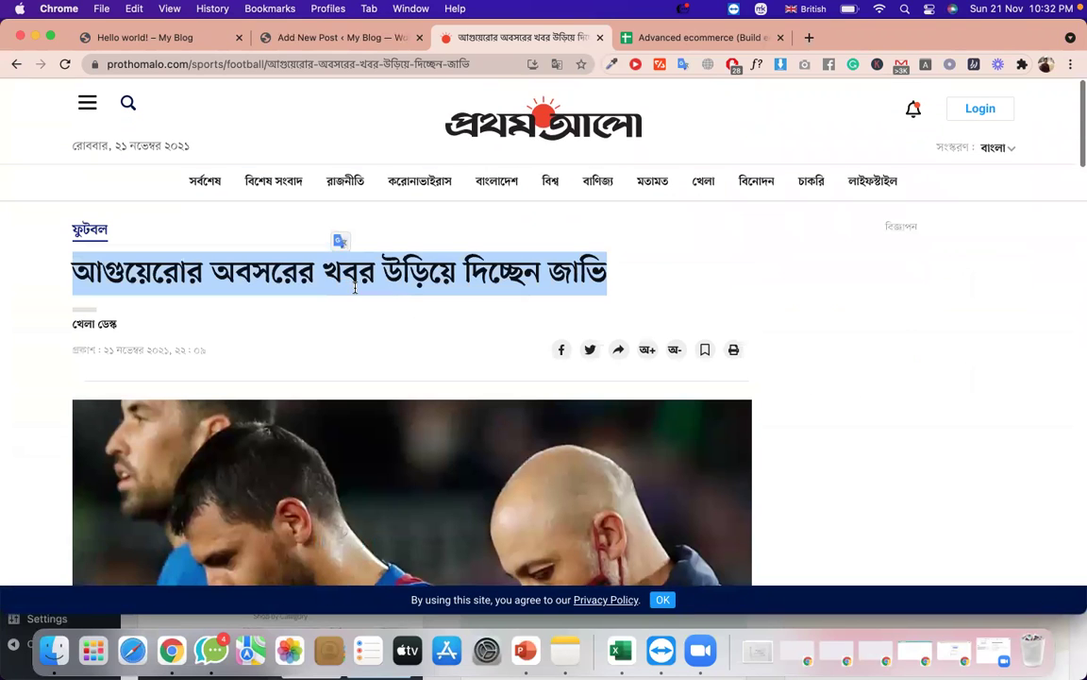
{"action": "triple_click", "coordinate": [349, 275]}
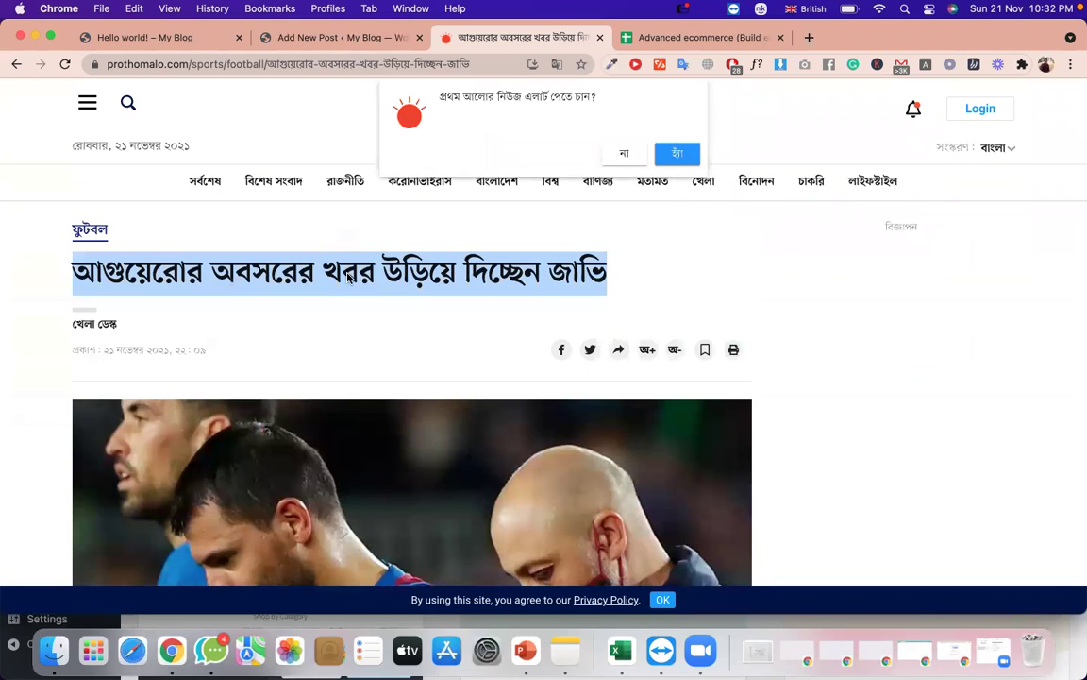
{"action": "right_click", "coordinate": [349, 275]}
{"action": "left_click", "coordinate": [372, 309]}
{"action": "left_click", "coordinate": [373, 51]}
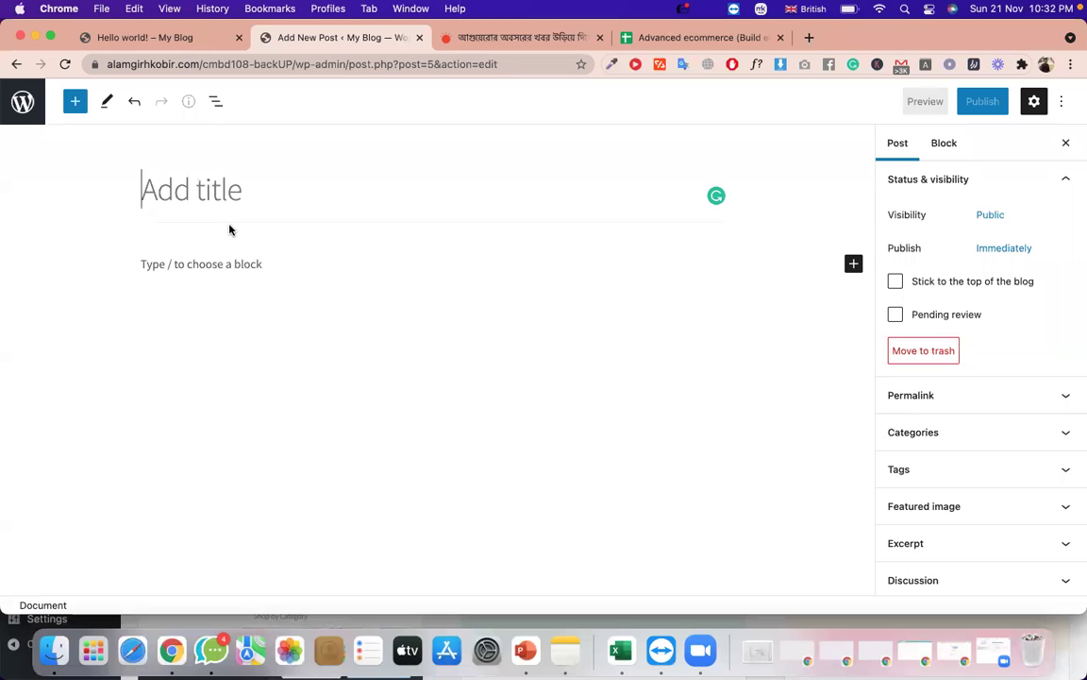
{"action": "key", "text": "super+v"}
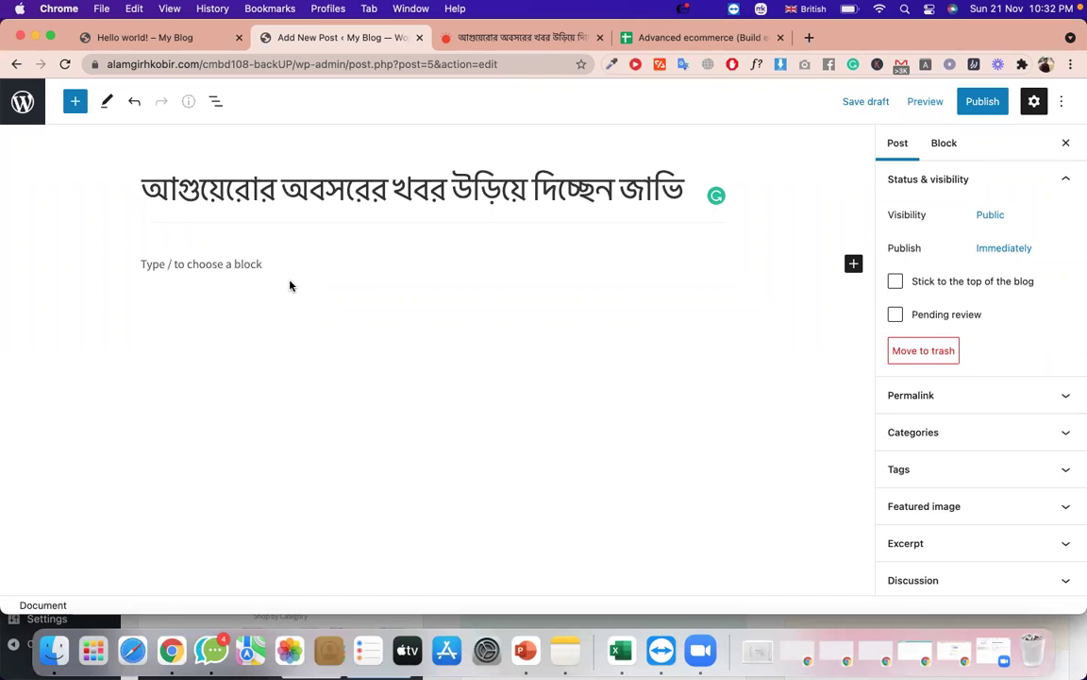
Copy the article's first two body paragraphs and paste them into the post body below the title.
{"action": "left_click", "coordinate": [215, 38]}
{"action": "left_click", "coordinate": [549, 38]}
{"action": "left_click_drag", "start_coordinate": [514, 209], "coordinate": [446, 323]}
{"action": "scroll", "coordinate": [447, 323], "scroll_direction": "down", "scroll_amount": 5}
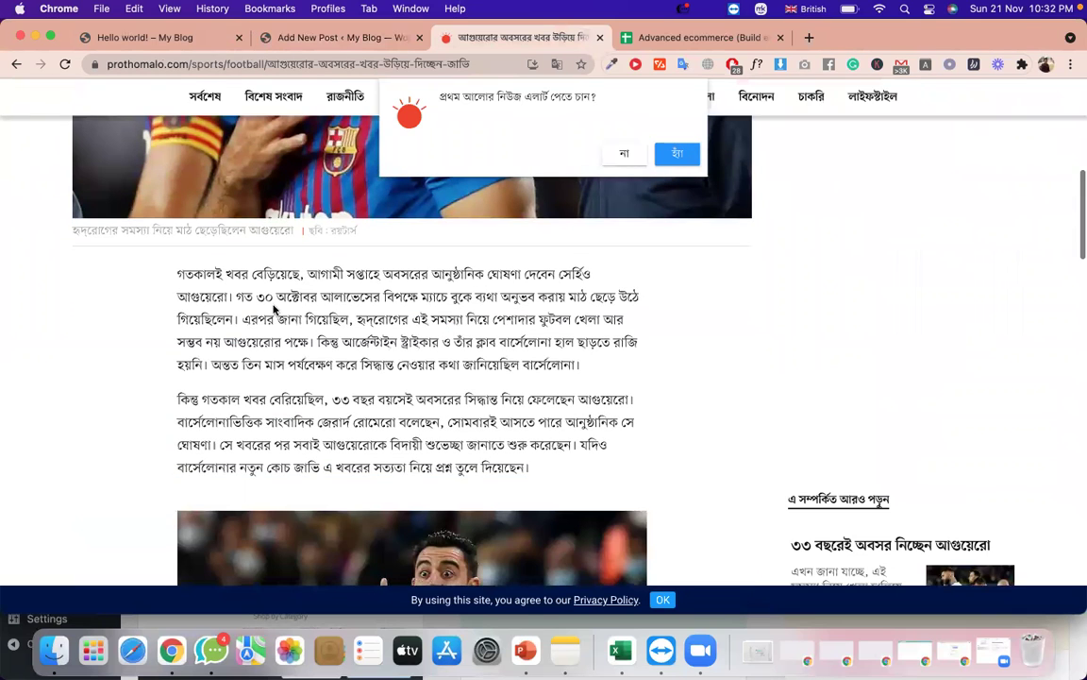
{"action": "left_click_drag", "start_coordinate": [167, 250], "coordinate": [571, 463]}
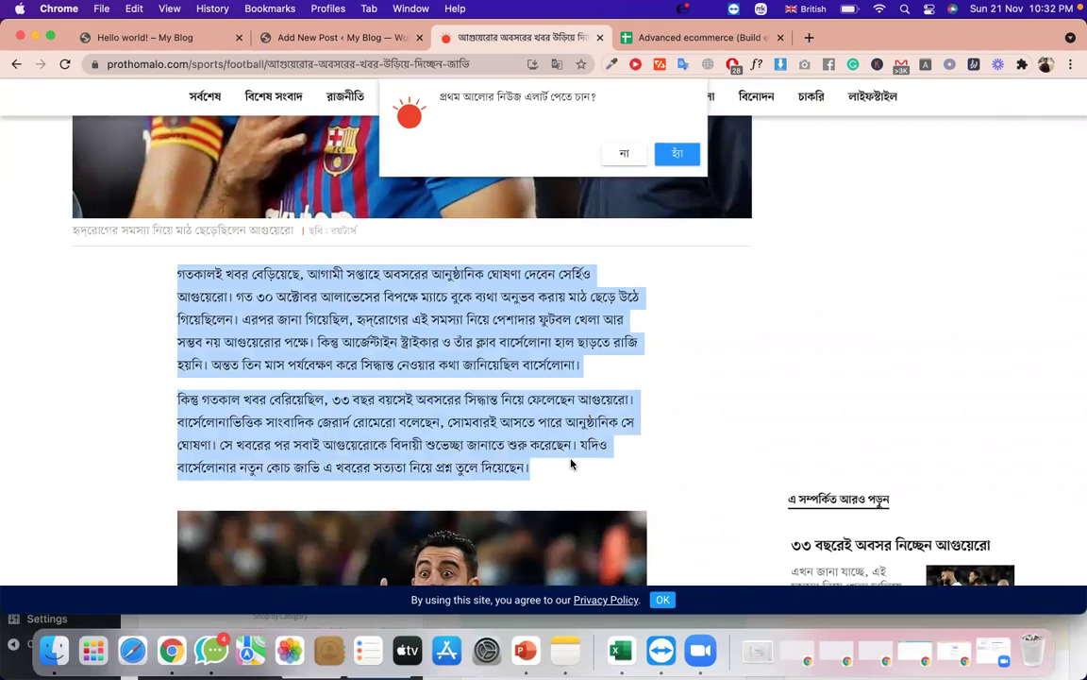
{"action": "left_click", "coordinate": [343, 50]}
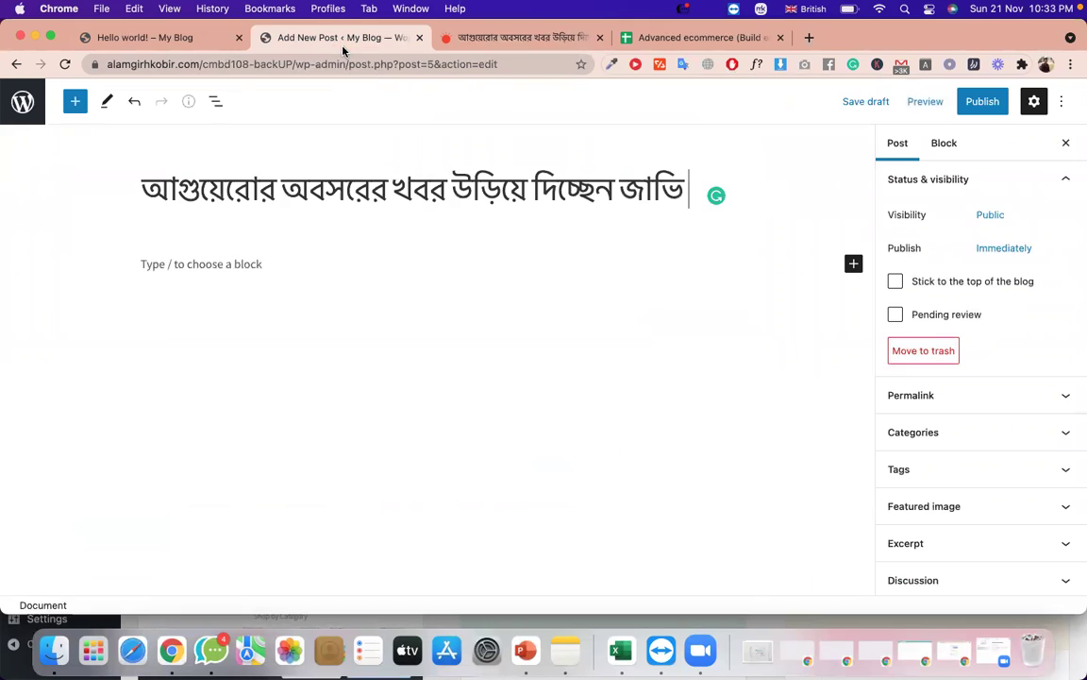
{"action": "left_click", "coordinate": [235, 264]}
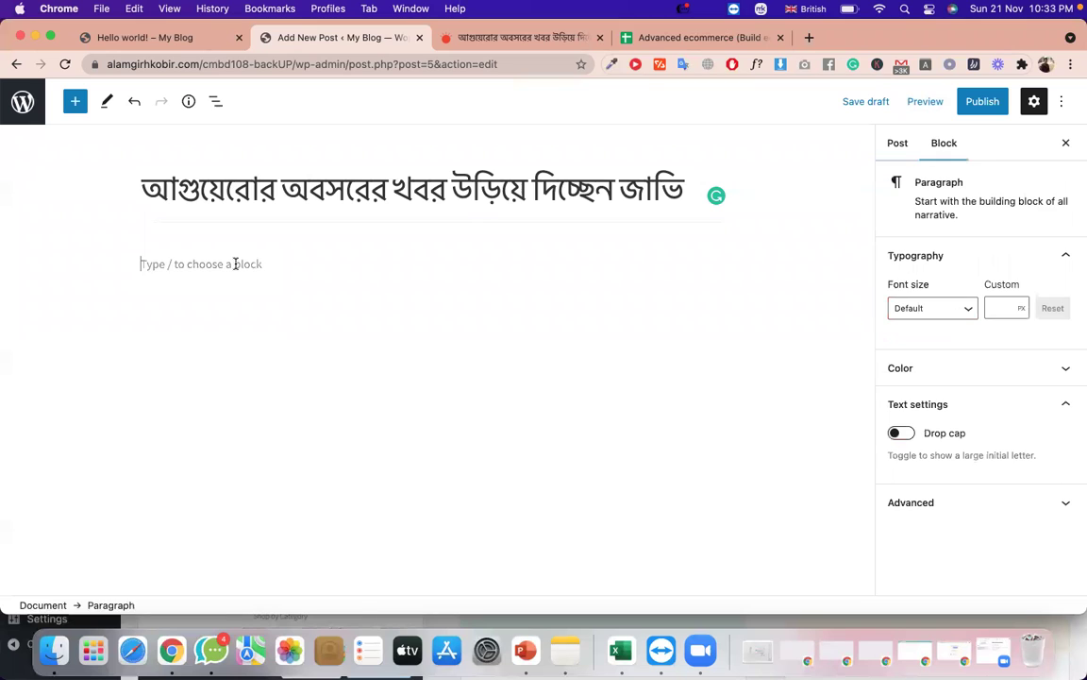
{"action": "key", "text": "super+v"}
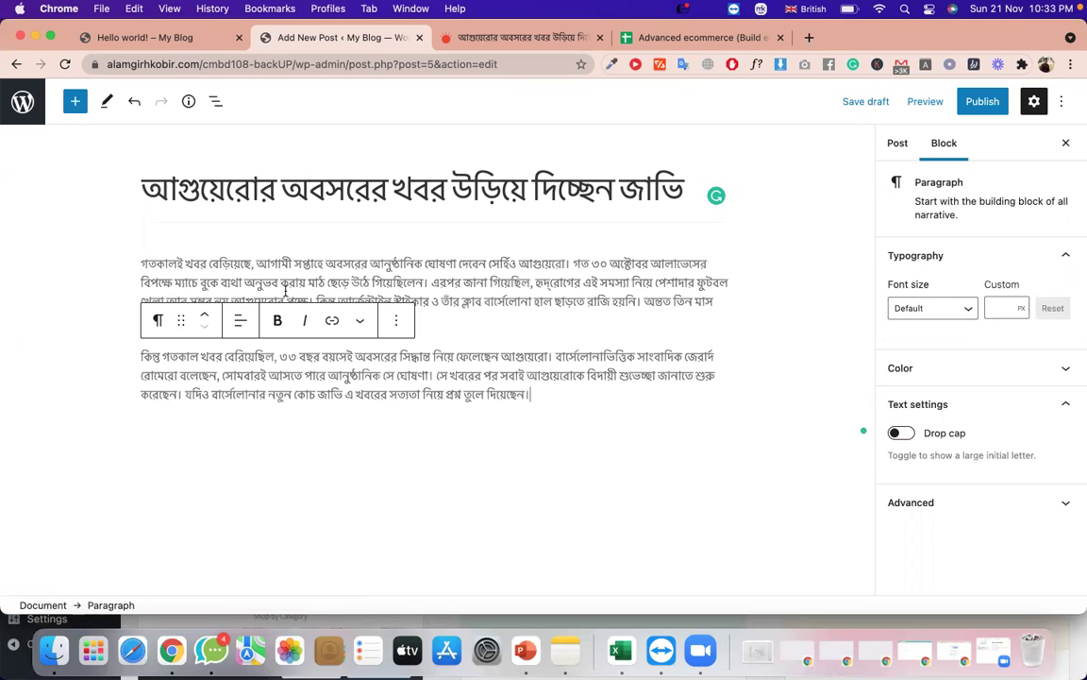
Copy the article's coach photo with its caption and paste both on a new line below the post's second paragraph.
{"action": "left_click", "coordinate": [529, 38]}
{"action": "scroll", "coordinate": [472, 332], "scroll_direction": "down", "scroll_amount": 3}
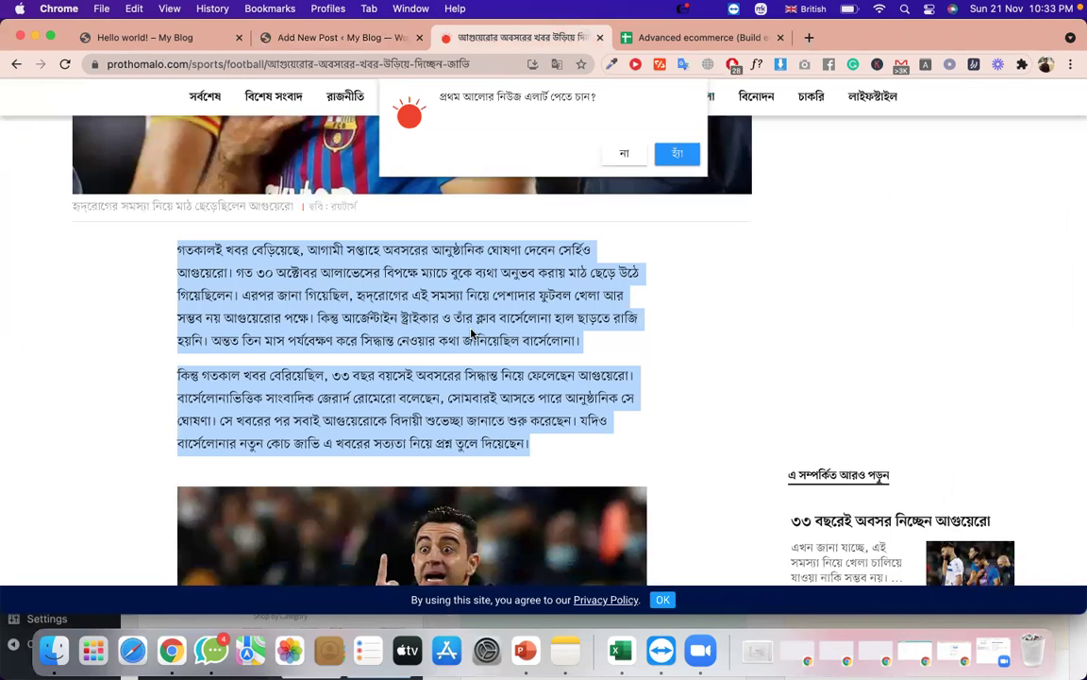
{"action": "scroll", "coordinate": [505, 475], "scroll_direction": "down", "scroll_amount": 3}
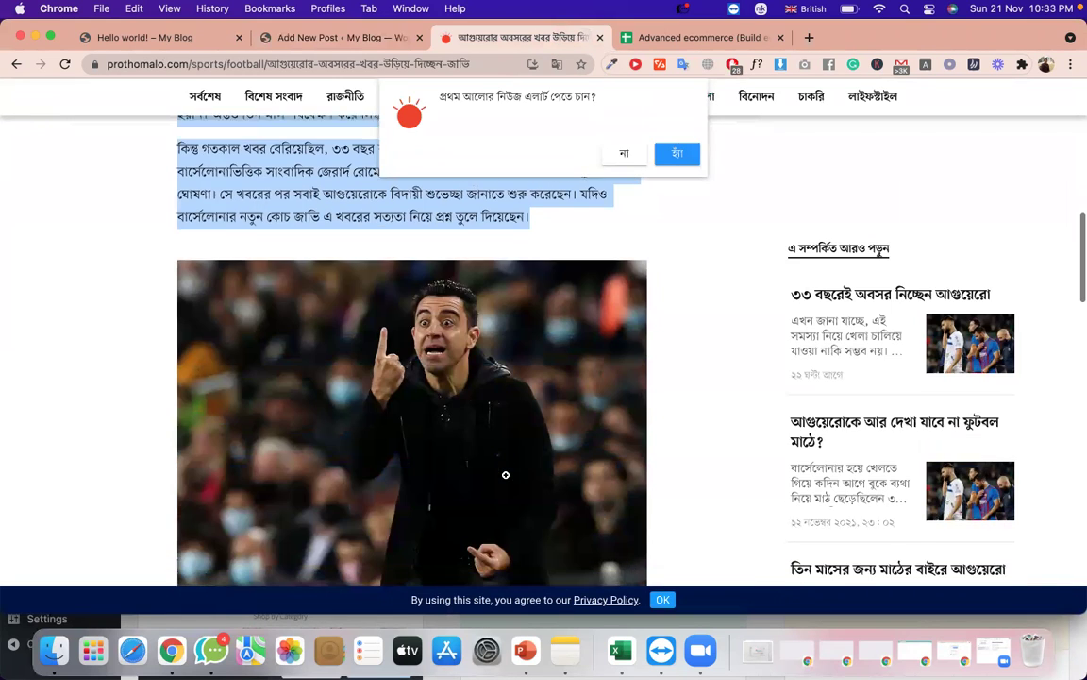
{"action": "scroll", "coordinate": [636, 488], "scroll_direction": "down", "scroll_amount": 3}
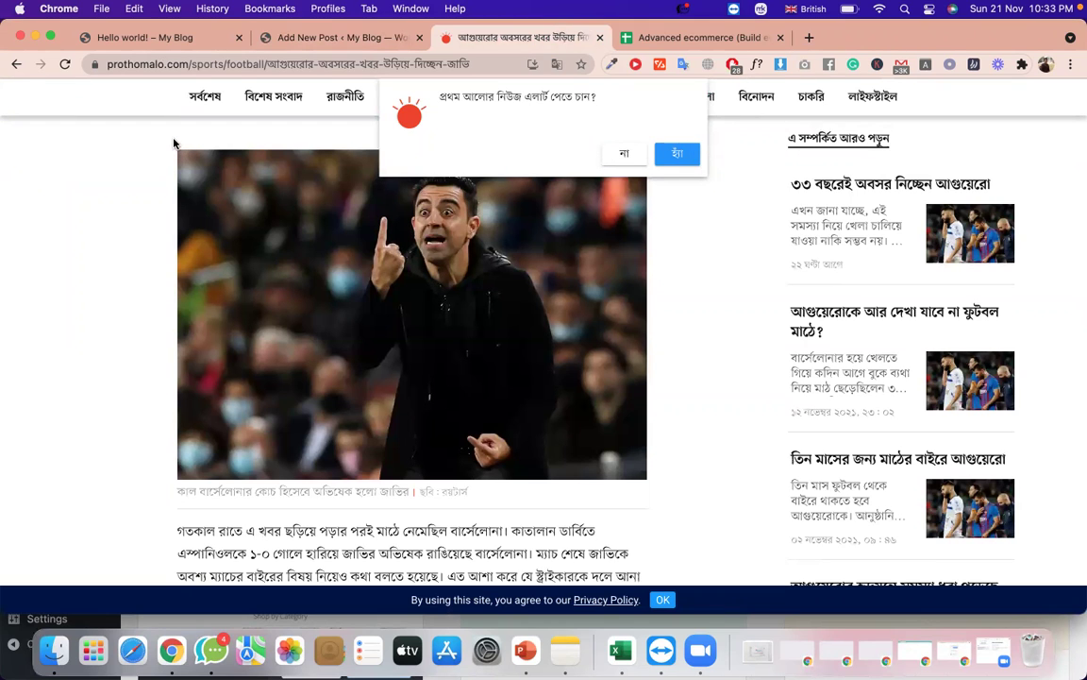
{"action": "scroll", "coordinate": [174, 140], "scroll_direction": "up", "scroll_amount": 2}
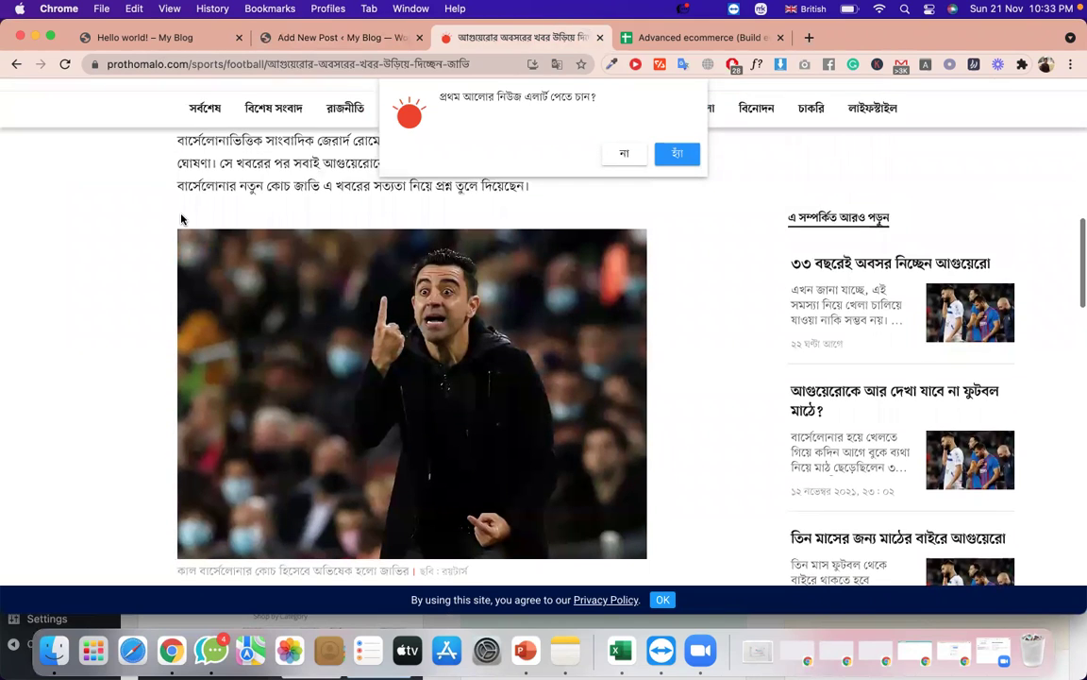
{"action": "left_click", "coordinate": [361, 319]}
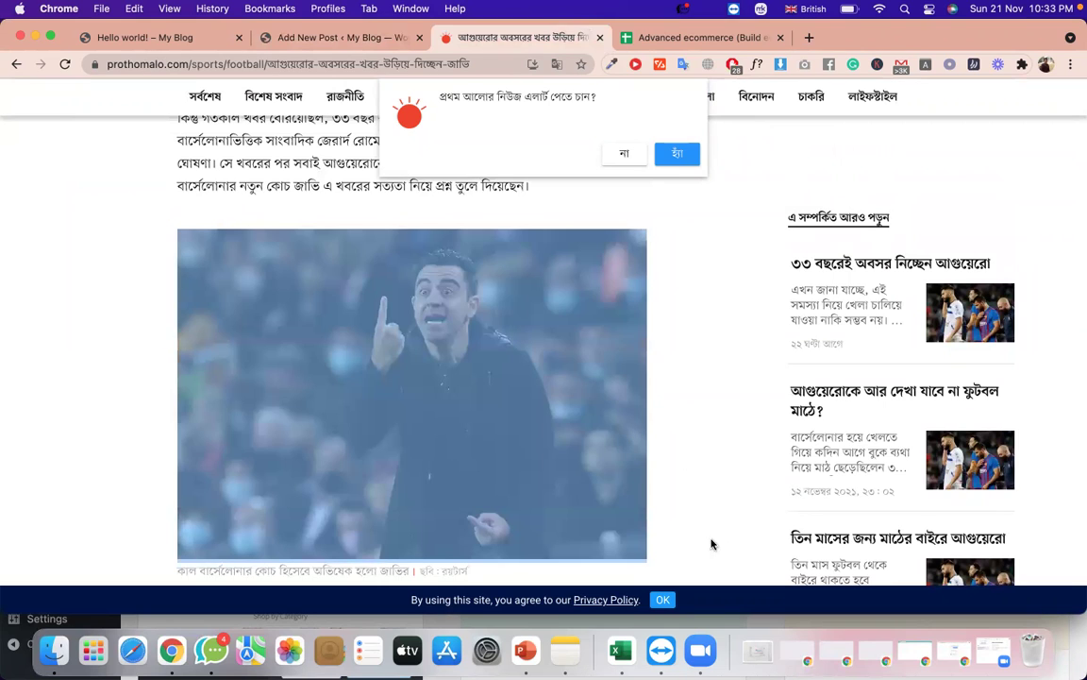
{"action": "left_click_drag", "start_coordinate": [680, 558], "coordinate": [690, 588]}
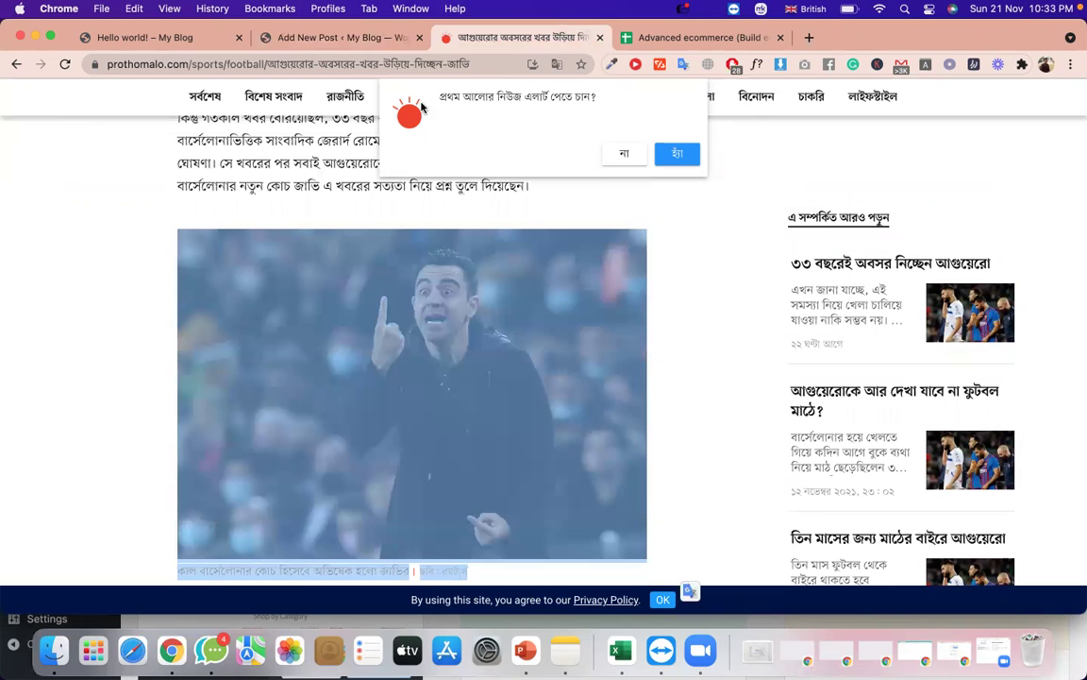
{"action": "left_click", "coordinate": [370, 42]}
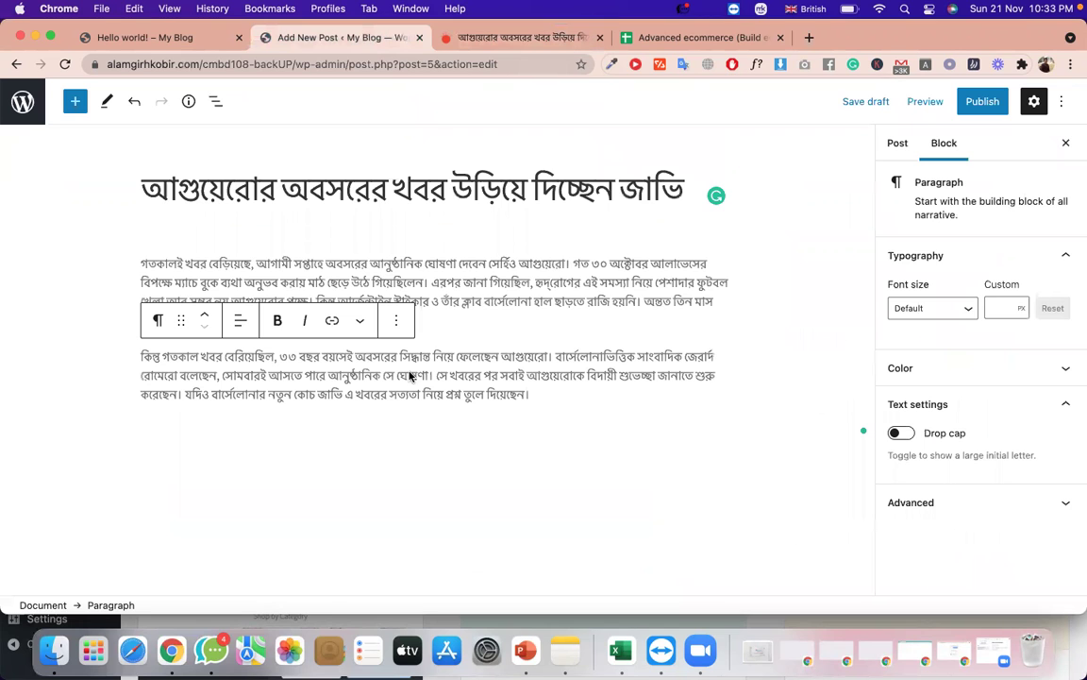
{"action": "key", "text": "Return"}
{"action": "key", "text": "super+v"}
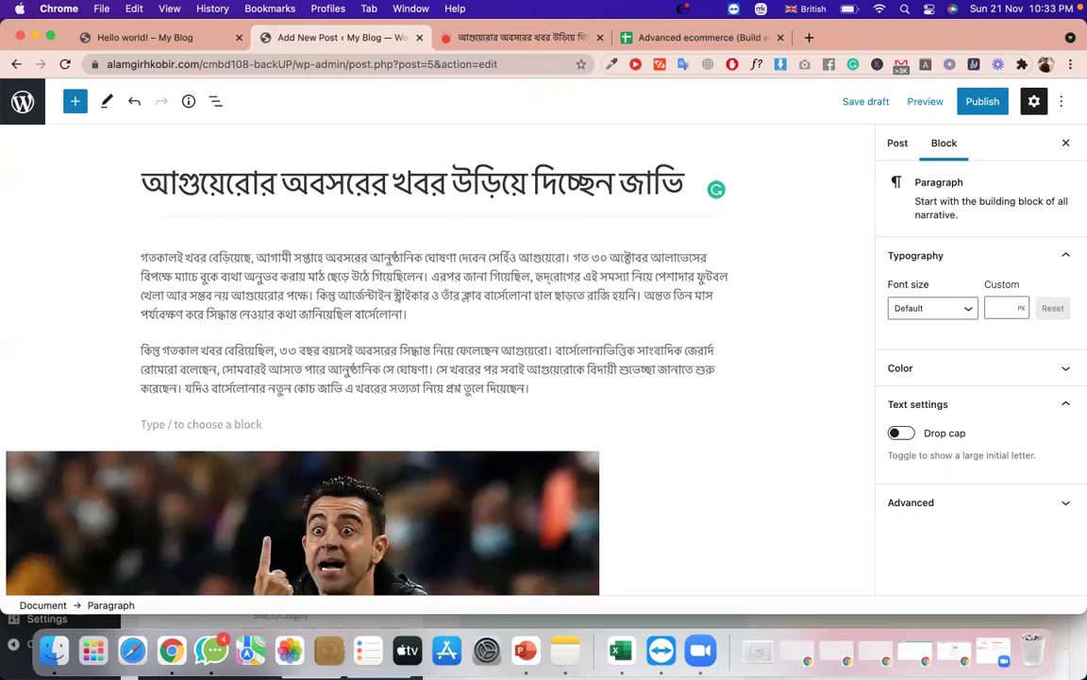
Align the caption paragraph under the coach photo to the center and stay on the page when asked about leaving.
{"action": "scroll", "coordinate": [651, 420], "scroll_direction": "down", "scroll_amount": 2}
{"action": "scroll", "coordinate": [401, 429], "scroll_direction": "down", "scroll_amount": 3}
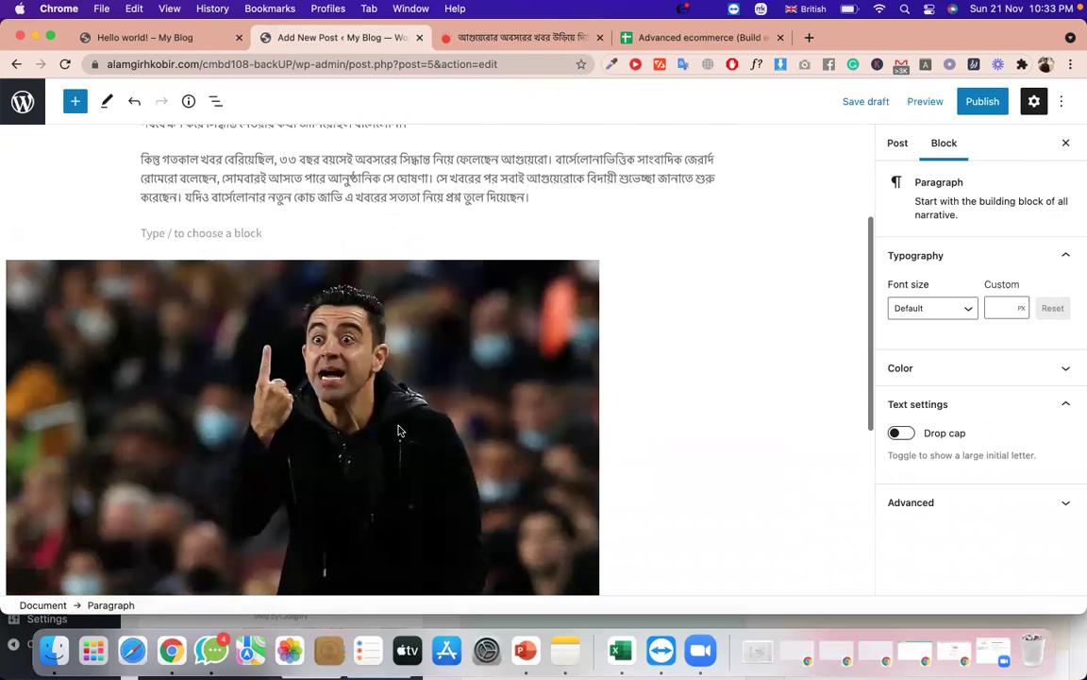
{"action": "scroll", "coordinate": [400, 431], "scroll_direction": "down", "scroll_amount": 3}
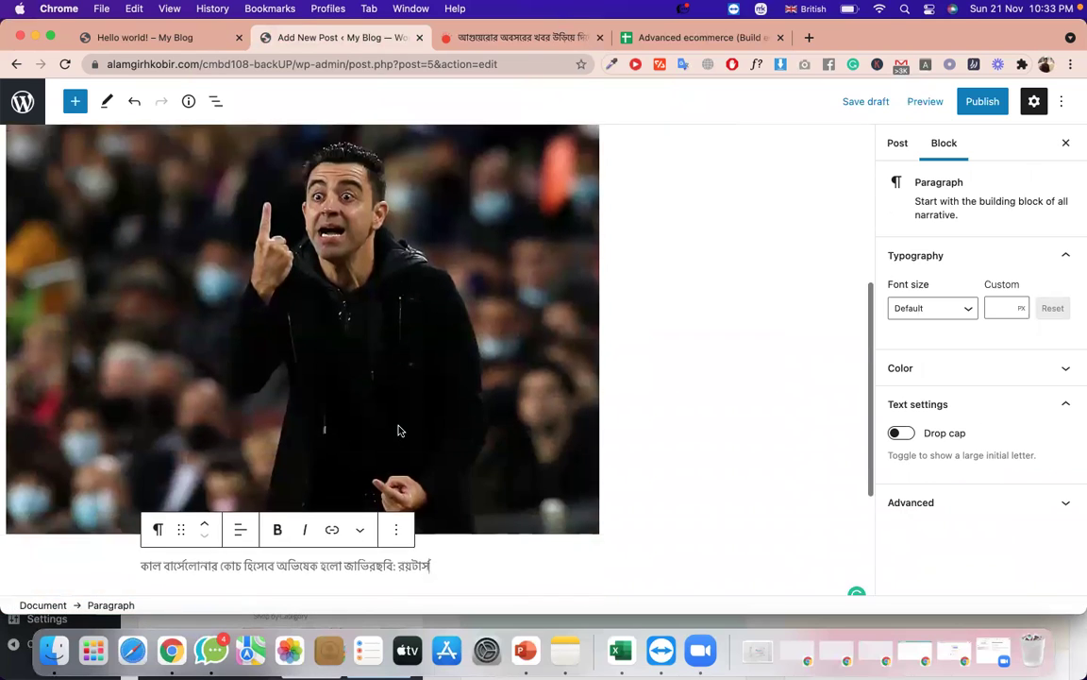
{"action": "left_click", "coordinate": [241, 536]}
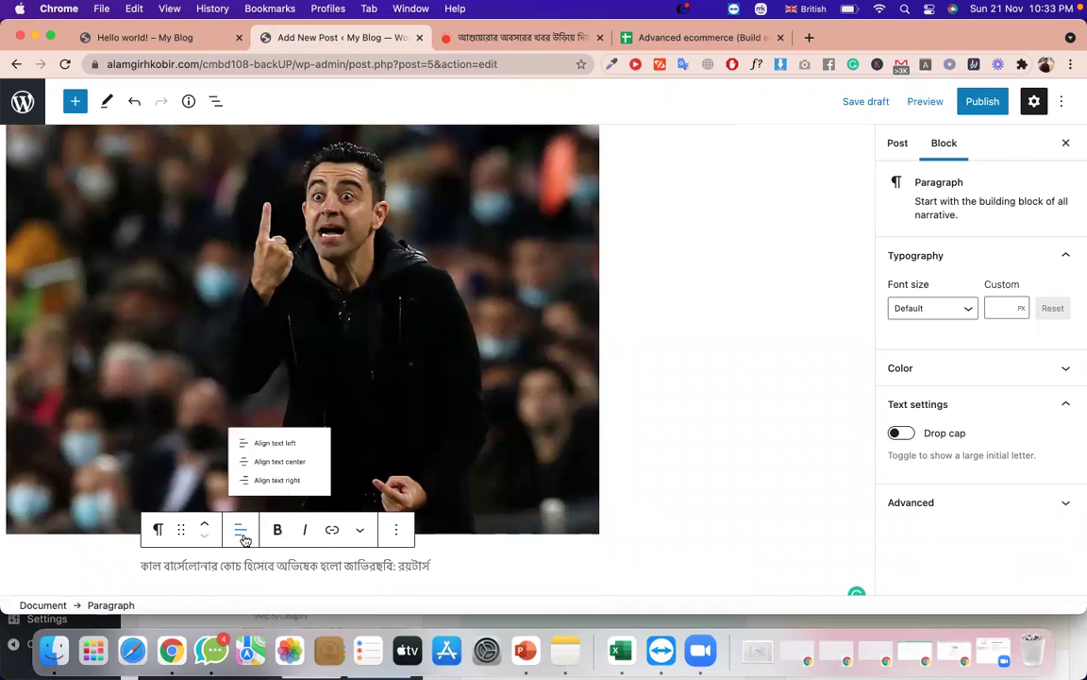
{"action": "left_click", "coordinate": [284, 454]}
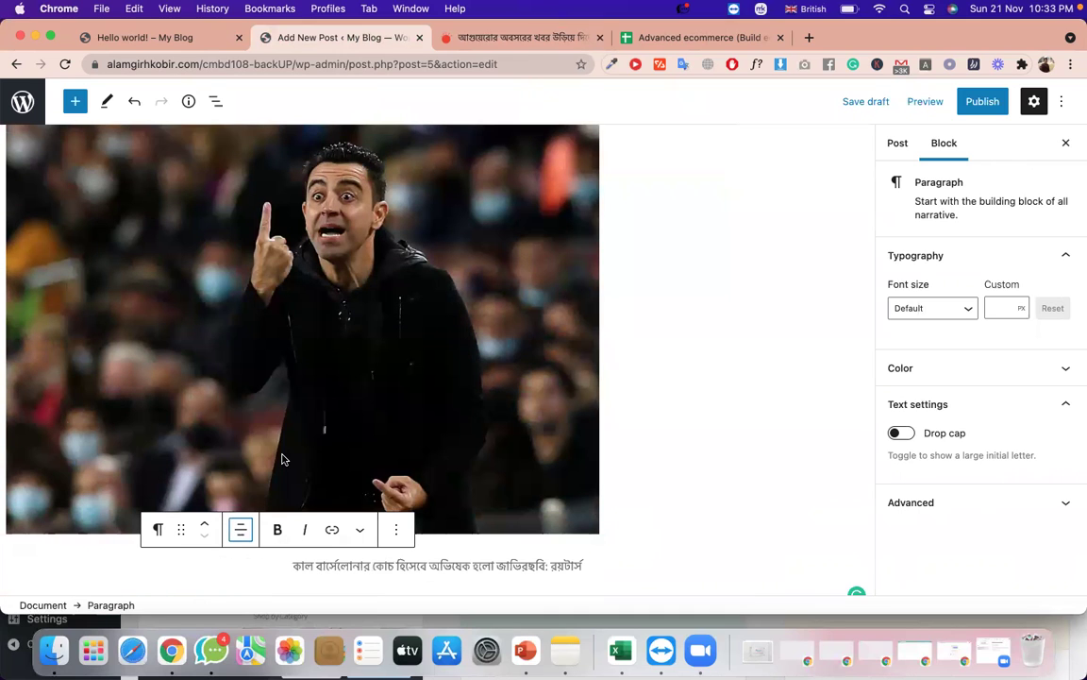
{"action": "scroll", "coordinate": [600, 321], "scroll_direction": "left", "scroll_amount": 5}
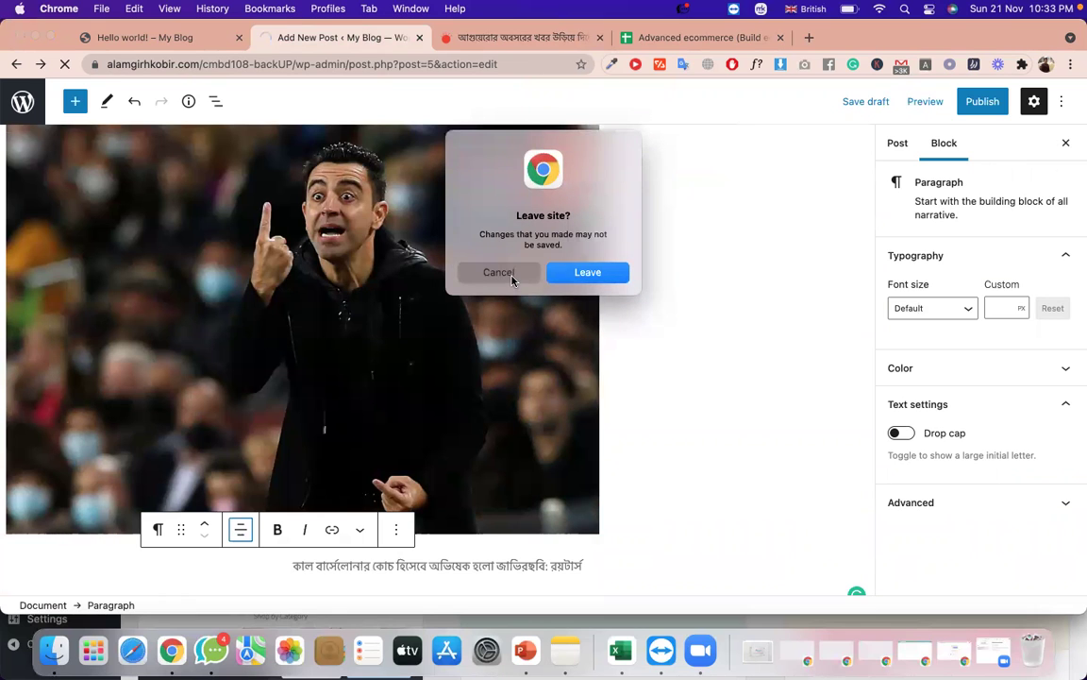
{"action": "left_click", "coordinate": [512, 278]}
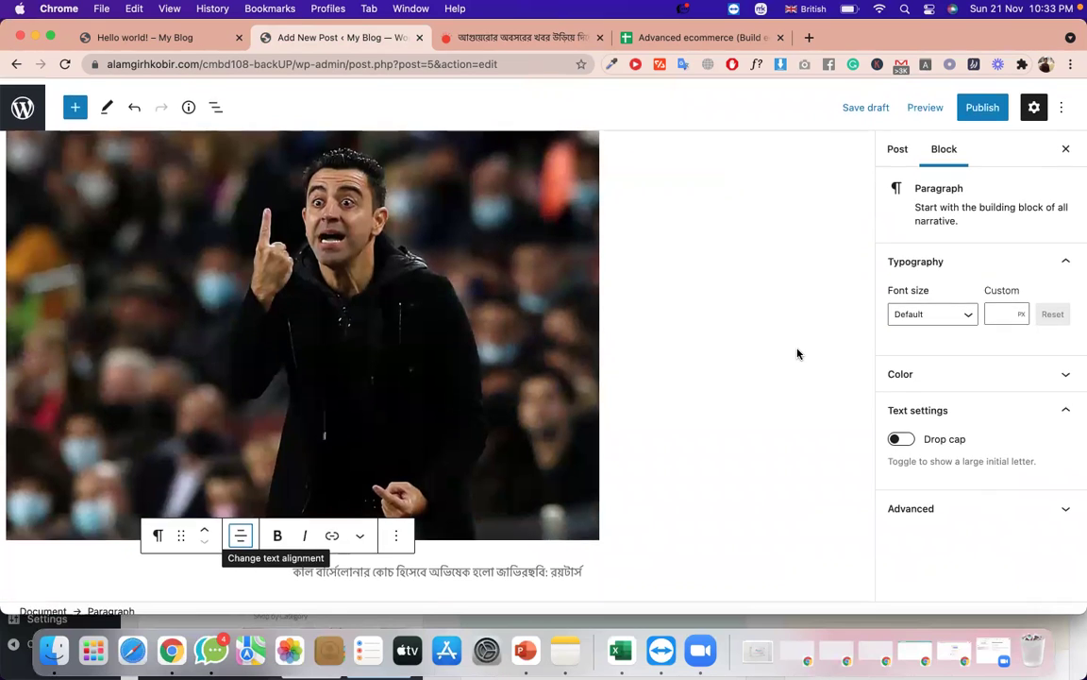
Show the post's block structure in List view, select the Image block and look through its additional options.
{"action": "scroll", "coordinate": [797, 354], "scroll_direction": "up", "scroll_amount": 5}
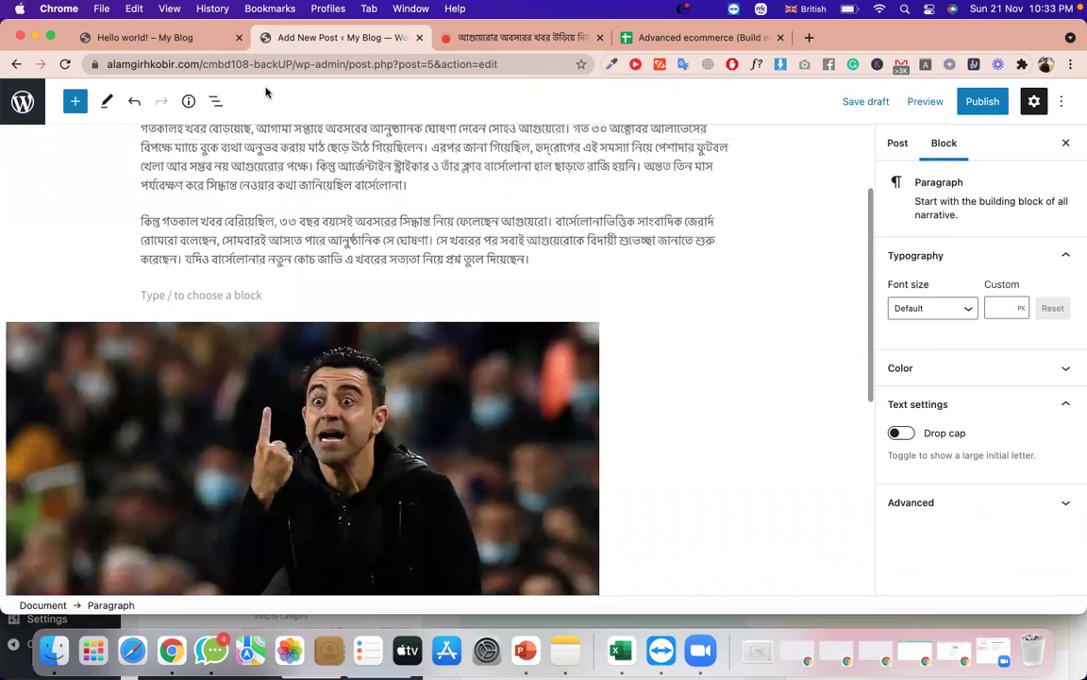
{"action": "left_click", "coordinate": [215, 101]}
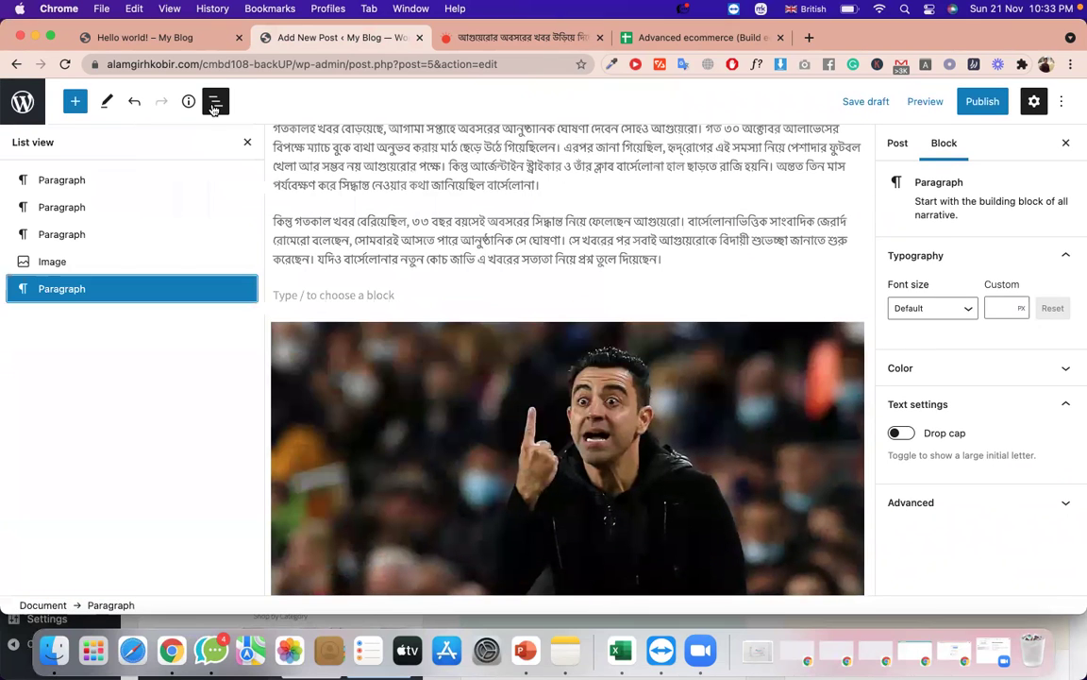
{"action": "left_click", "coordinate": [105, 273]}
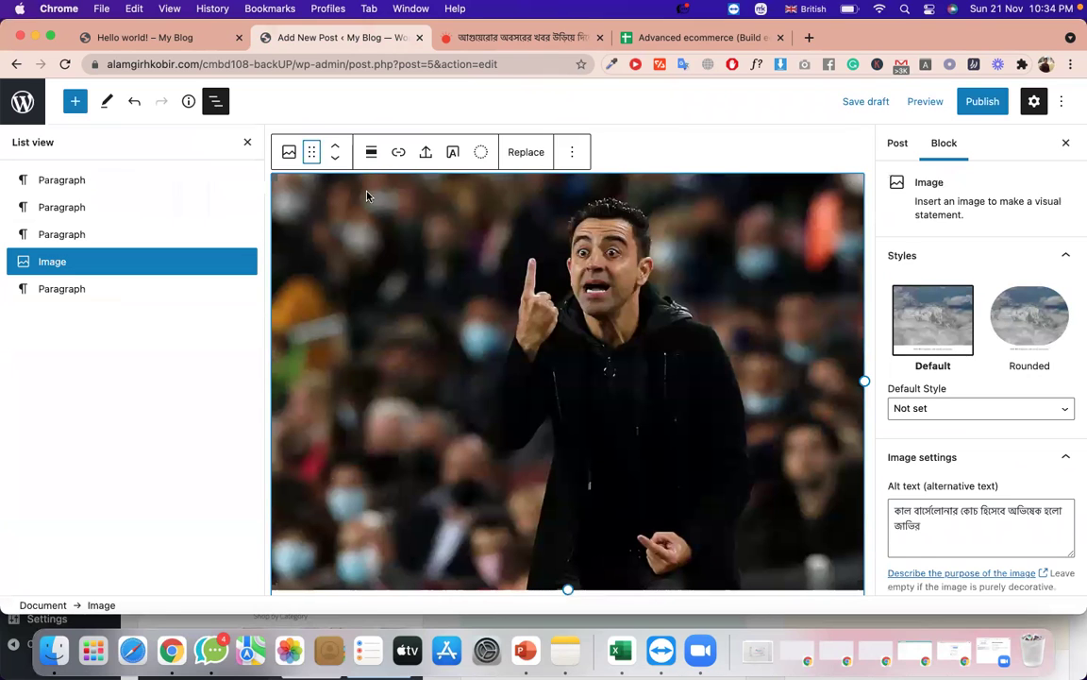
{"action": "left_click", "coordinate": [571, 160]}
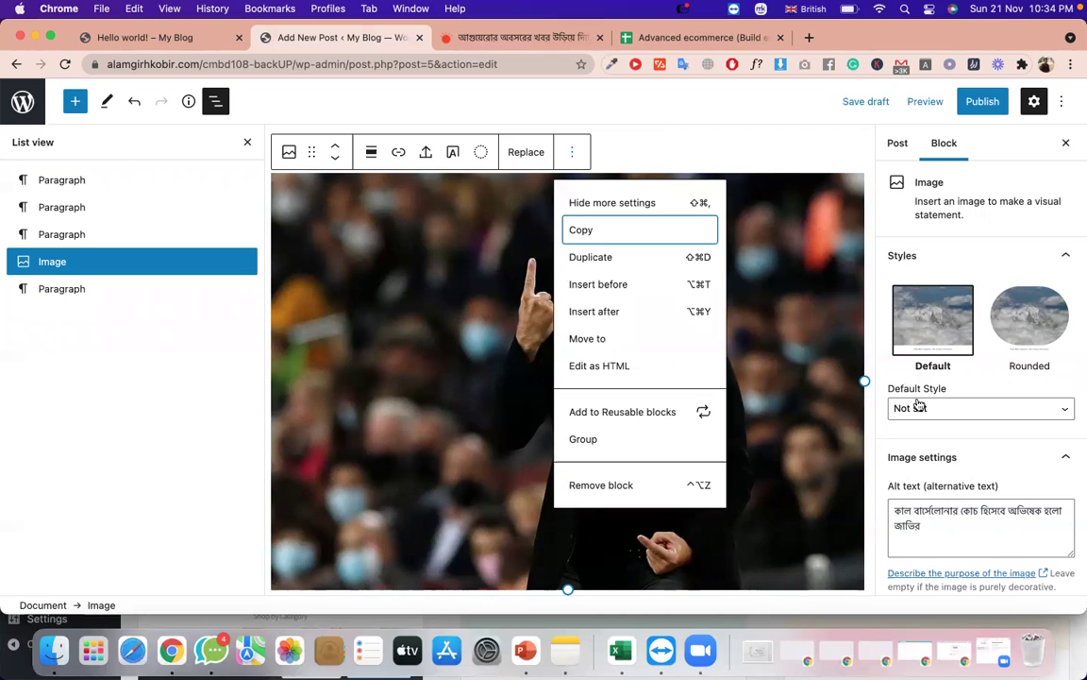
{"action": "left_click", "coordinate": [219, 106]}
{"action": "left_click", "coordinate": [217, 104]}
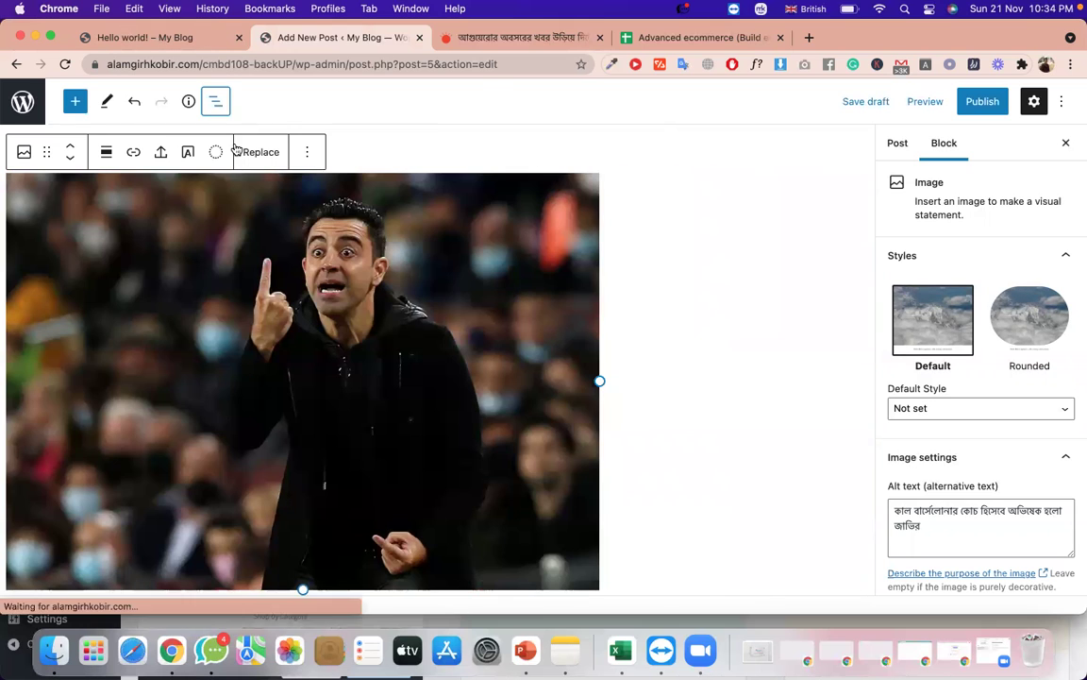
{"action": "left_click", "coordinate": [224, 109]}
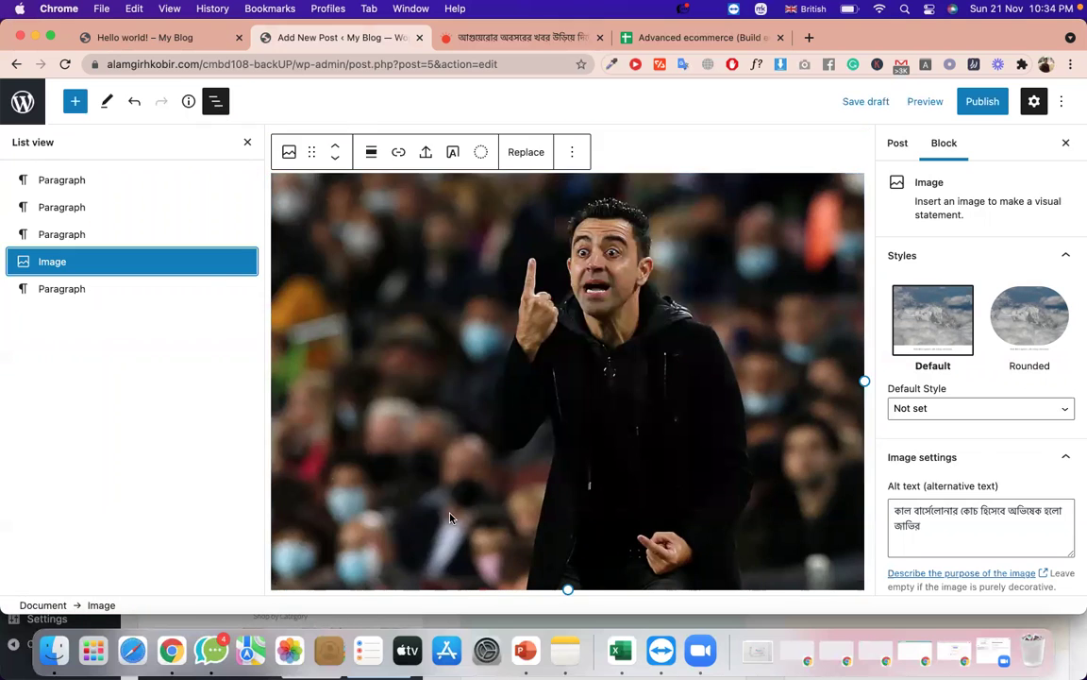
Add three empty paragraph blocks after the centered caption at the end of the post.
{"action": "scroll", "coordinate": [450, 517], "scroll_direction": "up", "scroll_amount": 3}
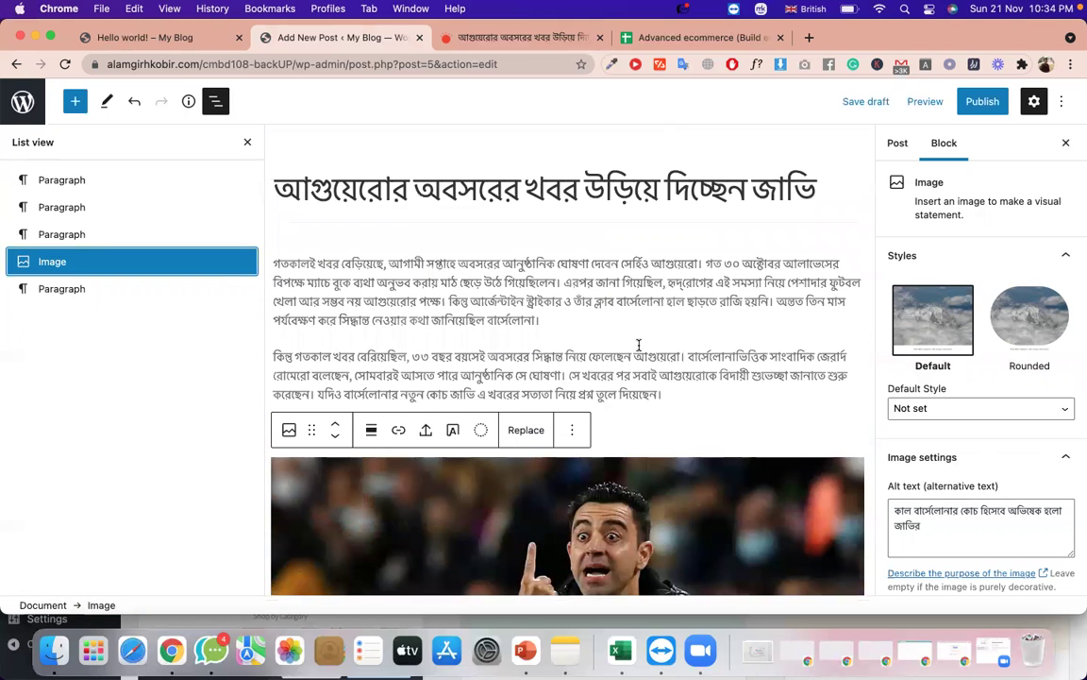
{"action": "scroll", "coordinate": [638, 345], "scroll_direction": "down", "scroll_amount": 2}
{"action": "scroll", "coordinate": [638, 345], "scroll_direction": "down", "scroll_amount": 10}
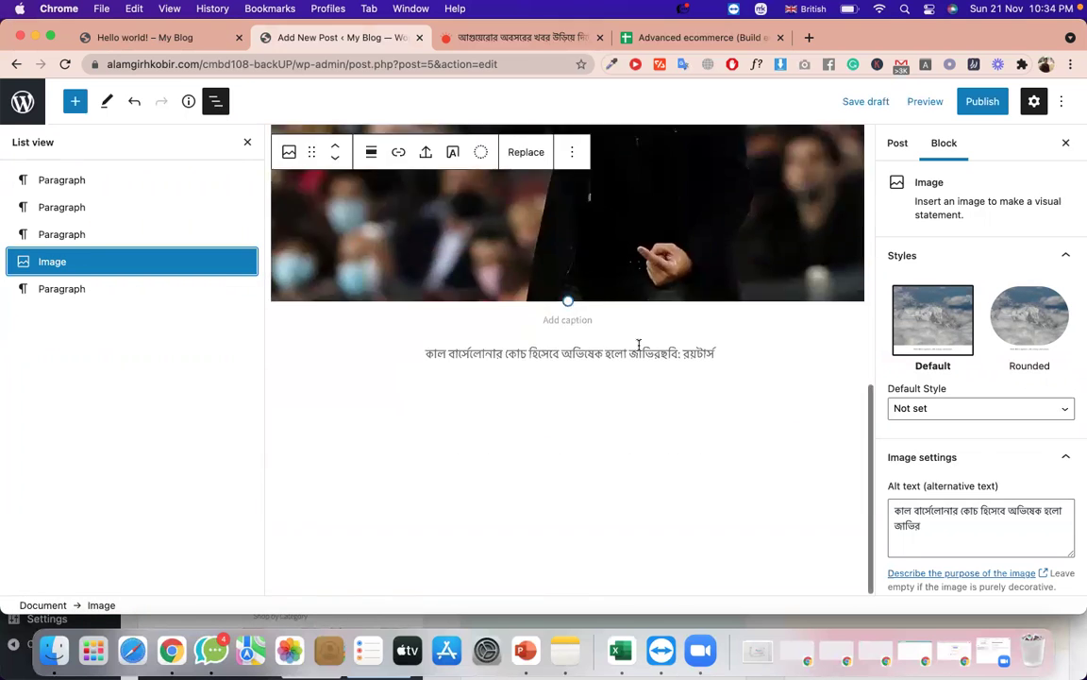
{"action": "left_click", "coordinate": [742, 358]}
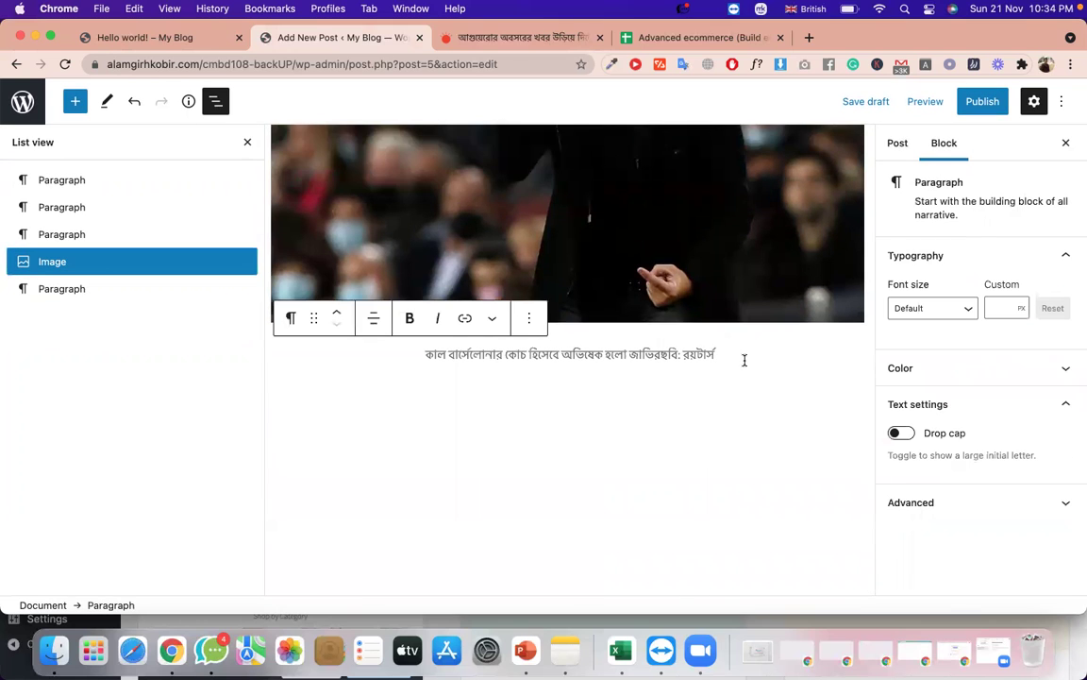
{"action": "key", "text": "Return"}
{"action": "key", "text": "Return"}
{"action": "key", "text": "Return"}
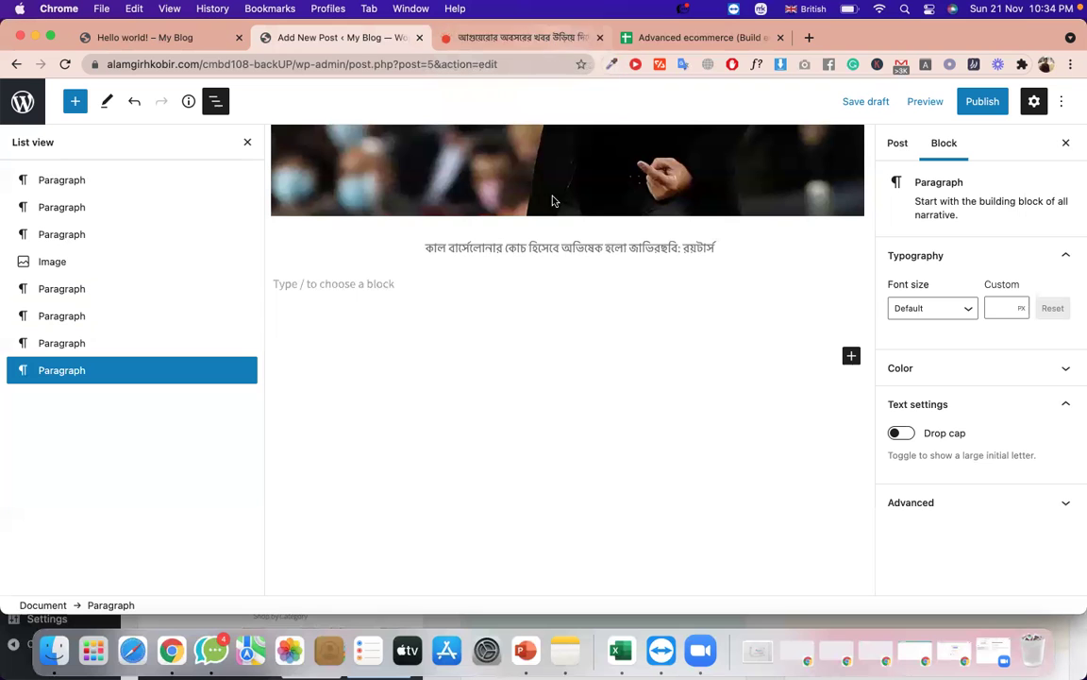
Copy the article's paragraph below the coach photo and paste it into the post's last empty paragraph block.
{"action": "left_click", "coordinate": [506, 36]}
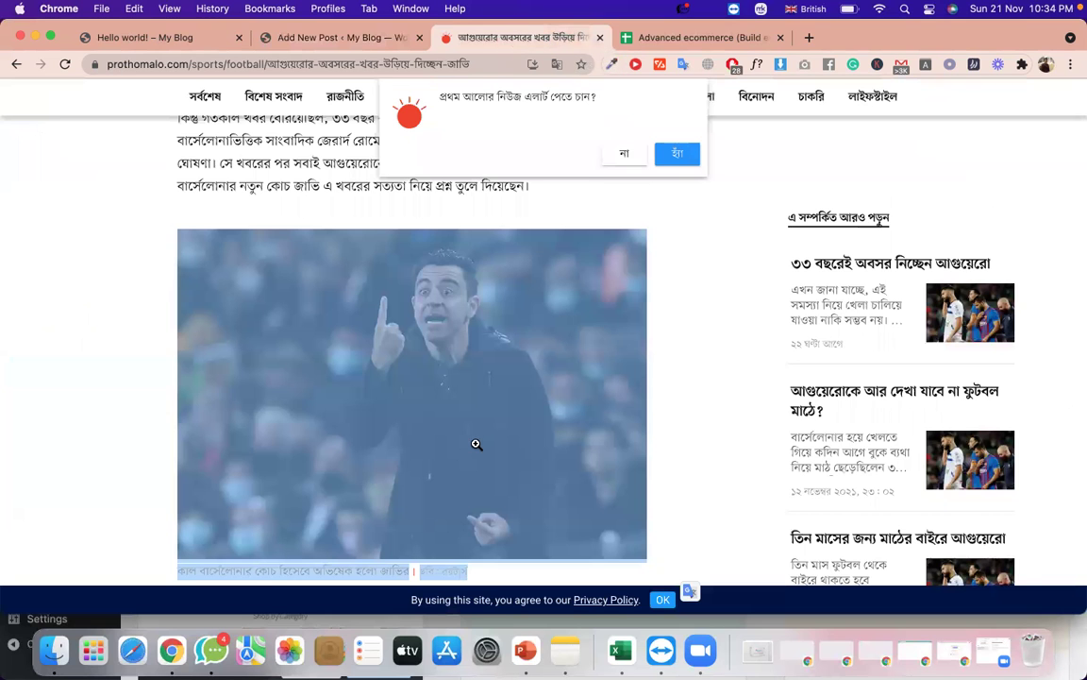
{"action": "scroll", "coordinate": [476, 443], "scroll_direction": "down", "scroll_amount": 5}
{"action": "scroll", "coordinate": [476, 443], "scroll_direction": "down", "scroll_amount": 4}
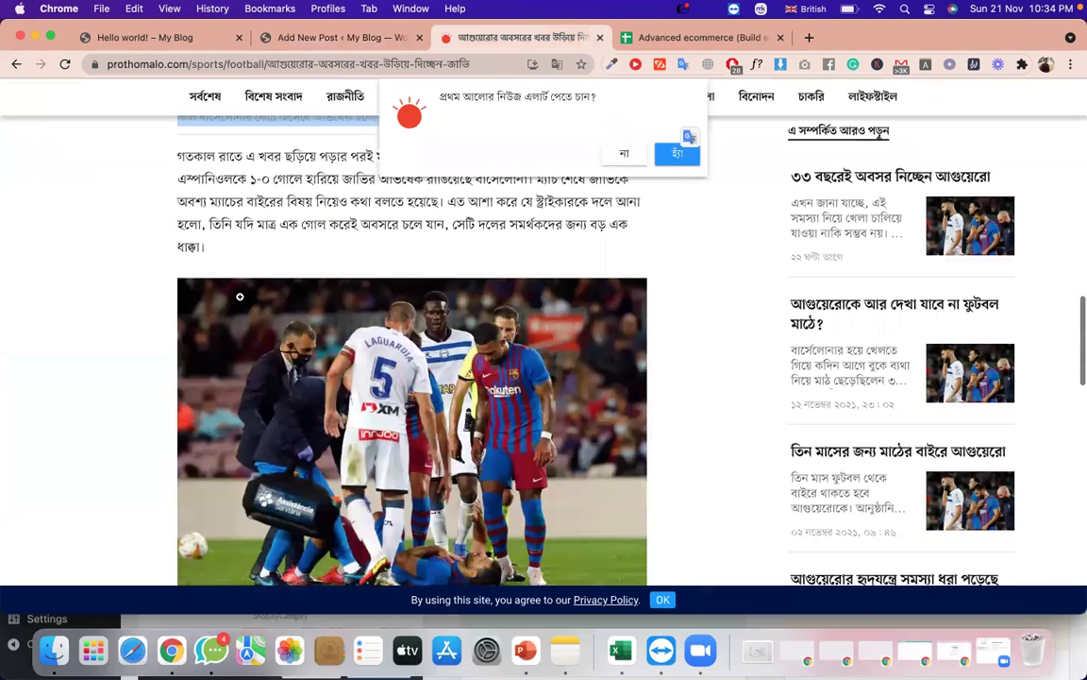
{"action": "left_click_drag", "start_coordinate": [179, 160], "coordinate": [235, 255]}
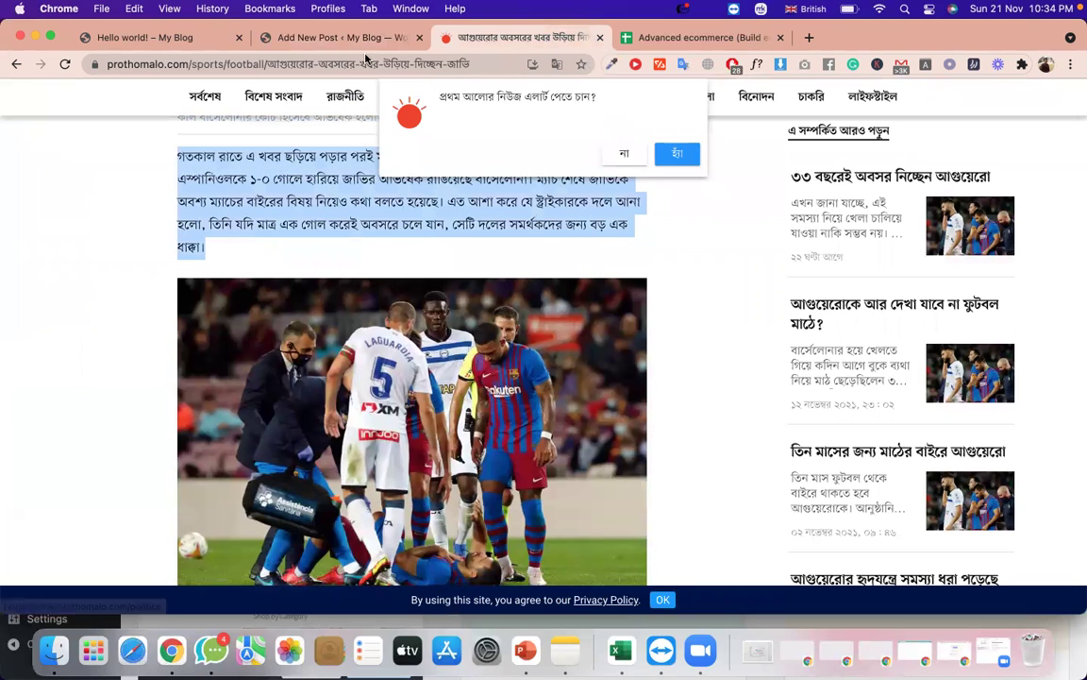
{"action": "left_click", "coordinate": [327, 40]}
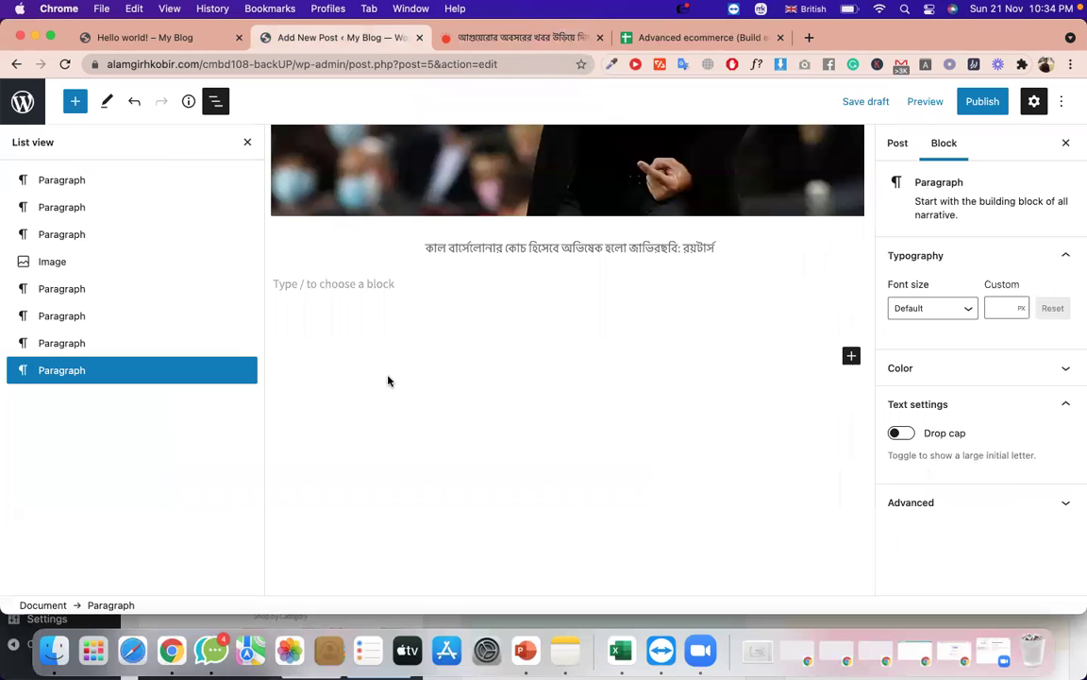
{"action": "key", "text": "super+v"}
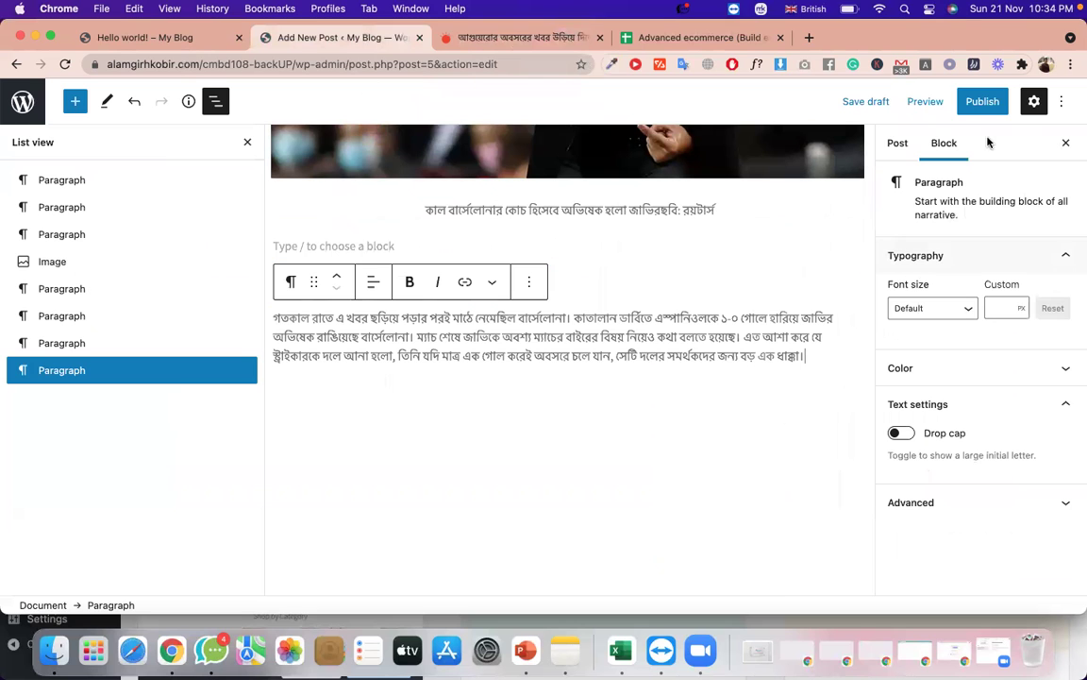
Publish the post with its current settings and open the live post on the site.
{"action": "left_click", "coordinate": [980, 101]}
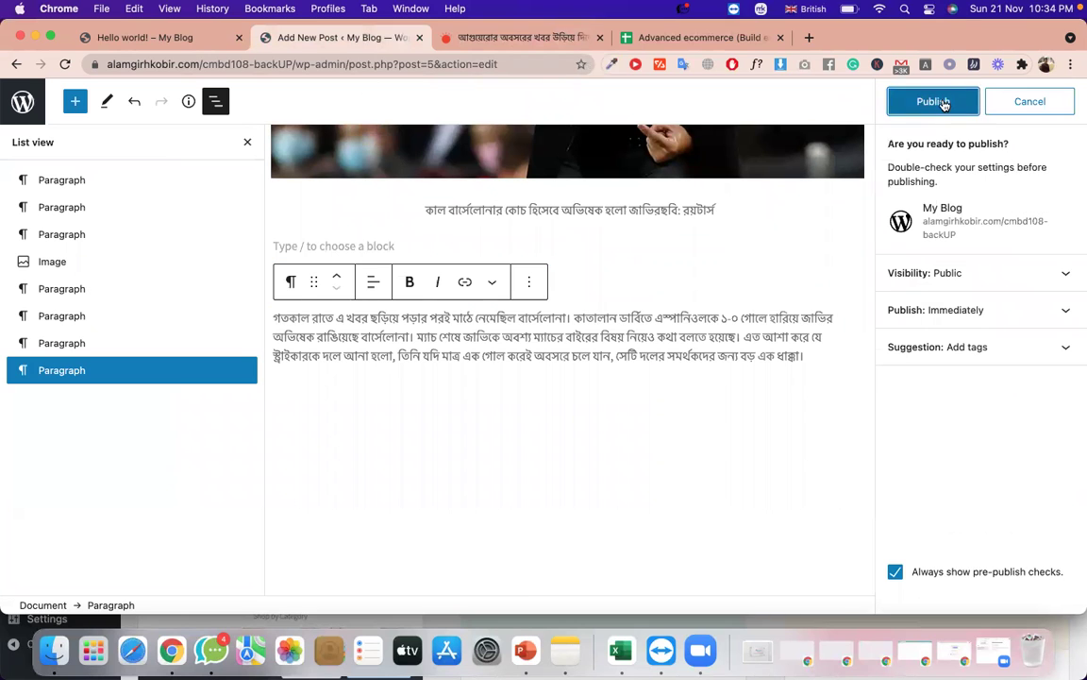
{"action": "left_click", "coordinate": [943, 104]}
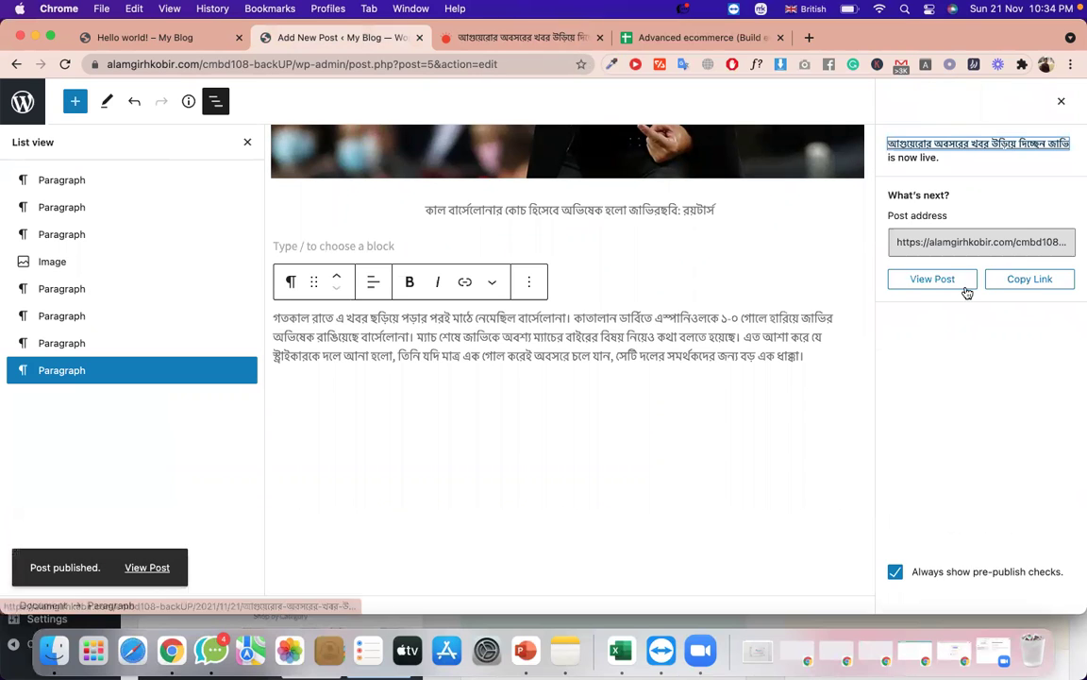
{"action": "left_click", "coordinate": [948, 280]}
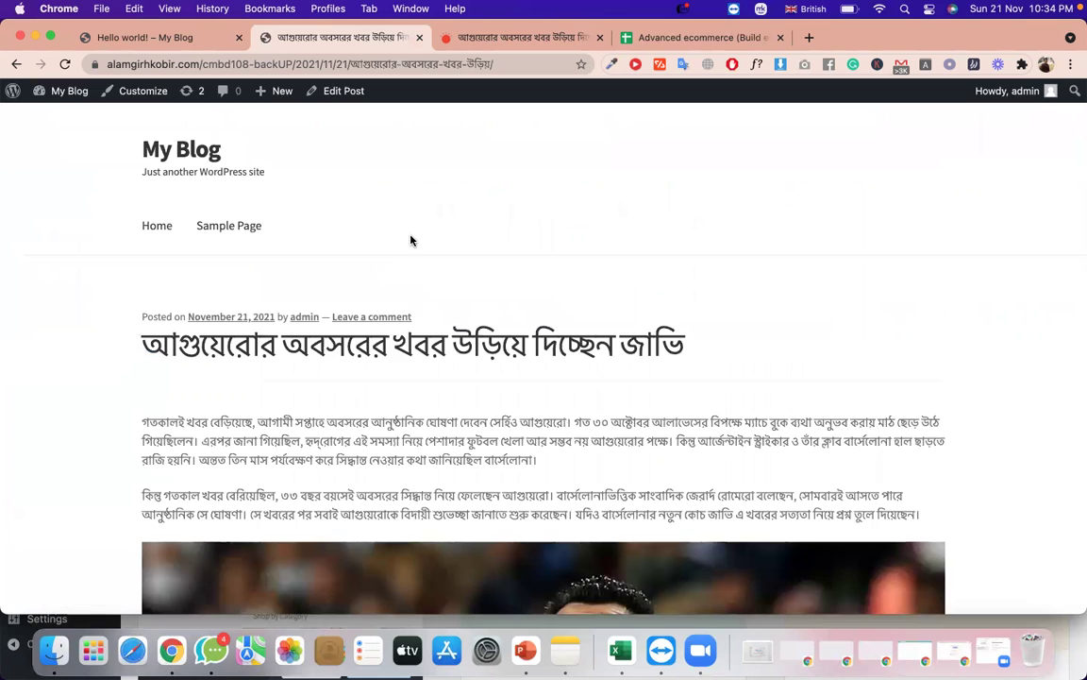
{"action": "scroll", "coordinate": [411, 240], "scroll_direction": "down", "scroll_amount": 2}
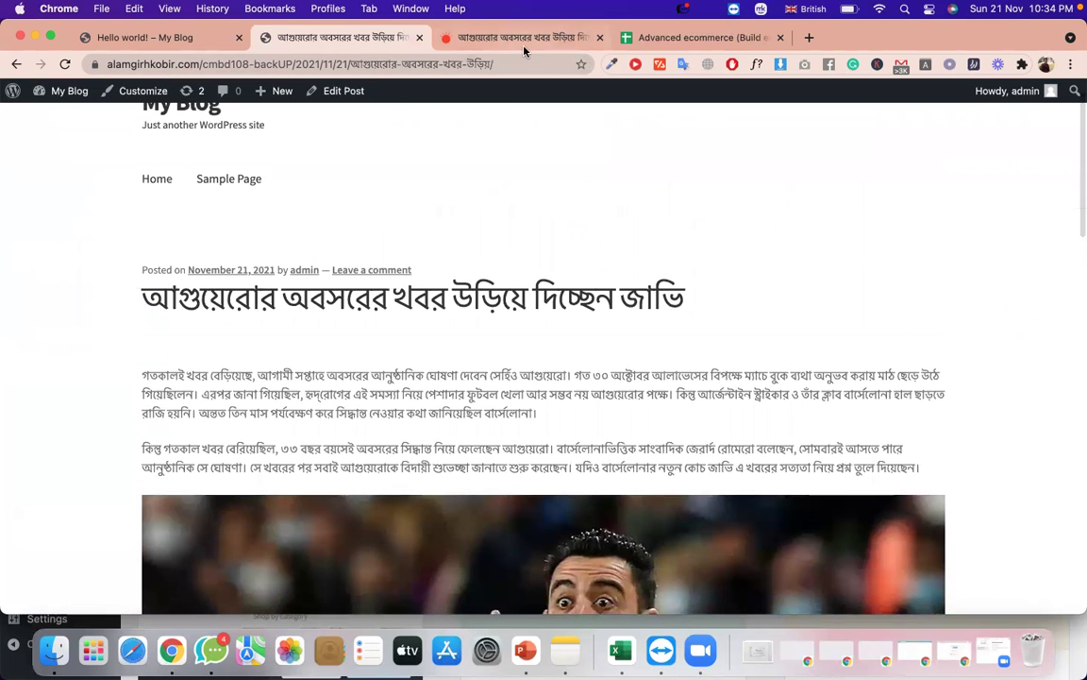
Compare the source article's headline, lead photo and opening text with the published post, down to the post's category line.
{"action": "left_click", "coordinate": [524, 47]}
{"action": "scroll", "coordinate": [472, 314], "scroll_direction": "up", "scroll_amount": 5}
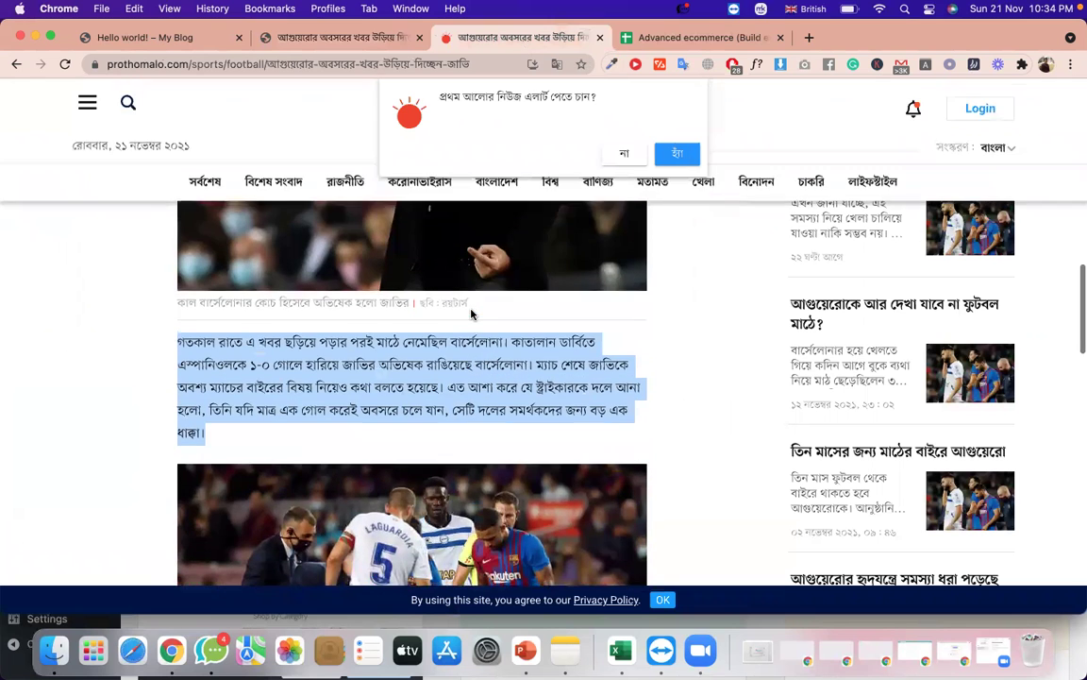
{"action": "scroll", "coordinate": [471, 314], "scroll_direction": "up", "scroll_amount": 10}
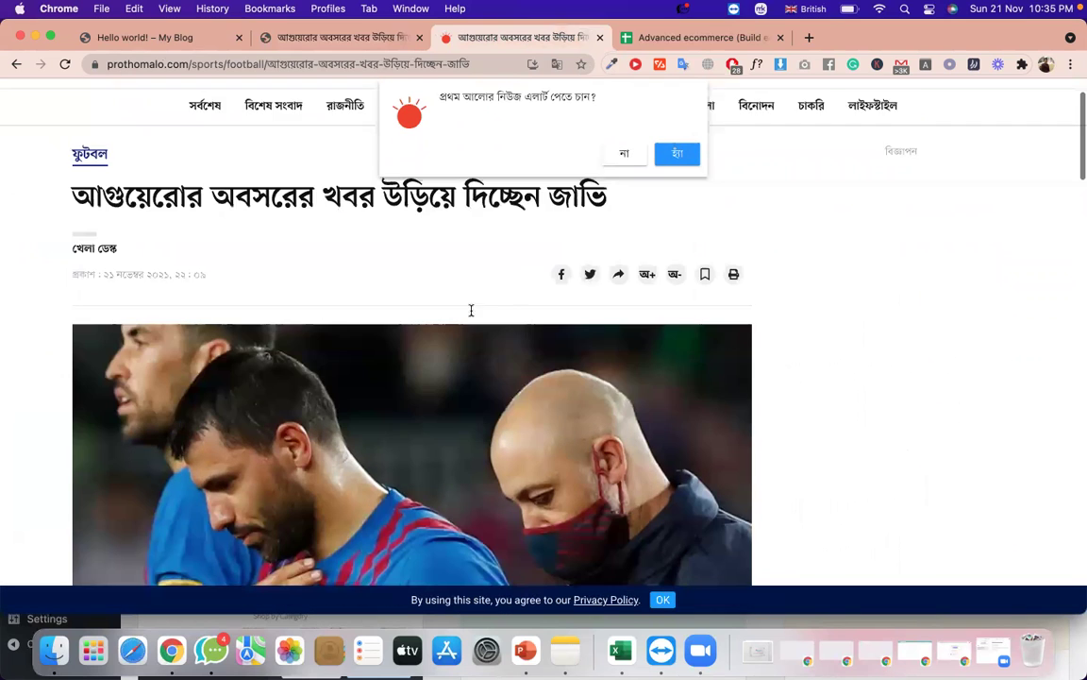
{"action": "scroll", "coordinate": [471, 309], "scroll_direction": "down", "scroll_amount": 8}
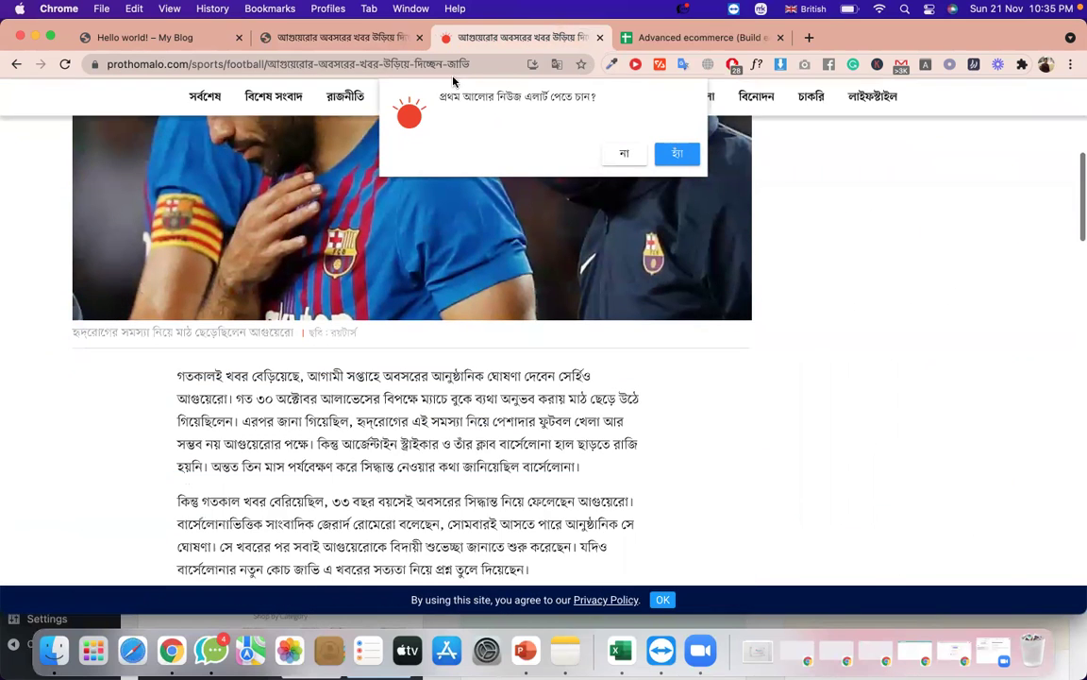
{"action": "left_click", "coordinate": [353, 37]}
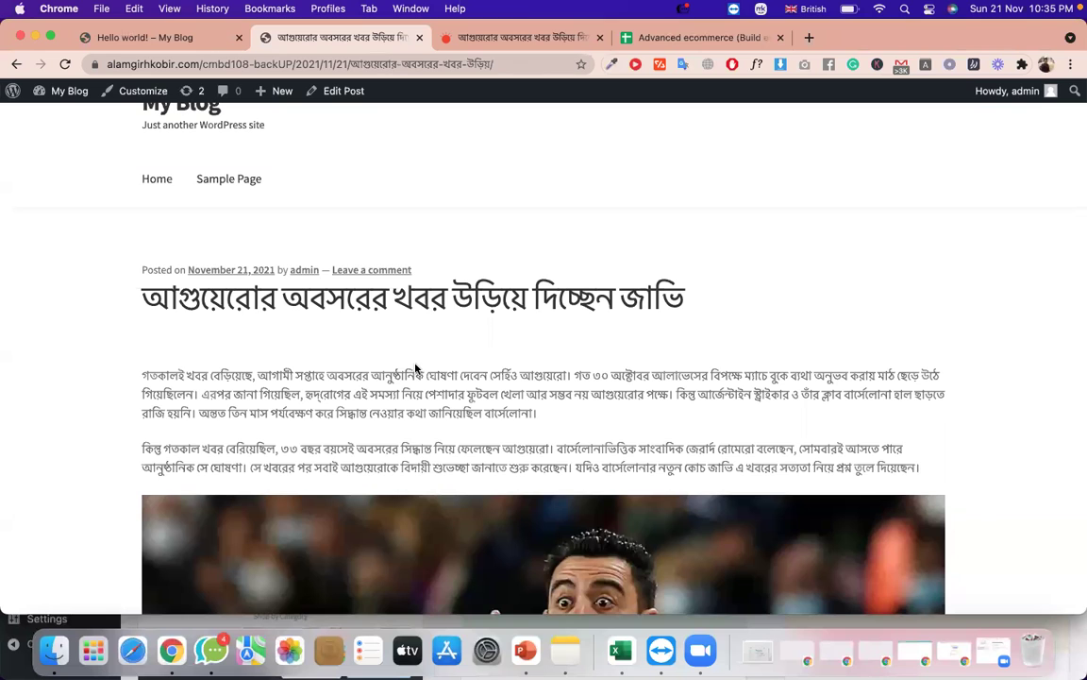
{"action": "scroll", "coordinate": [415, 368], "scroll_direction": "down", "scroll_amount": 8}
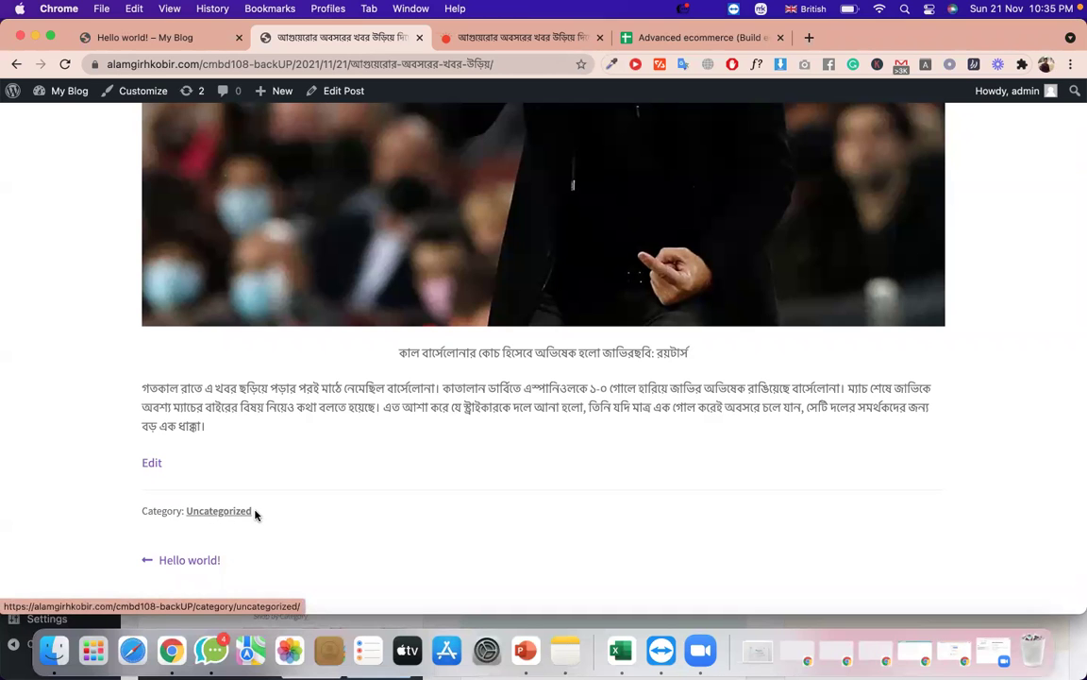
Return to the source article's headline and category label and decline the site's news alerts.
{"action": "left_click", "coordinate": [534, 45]}
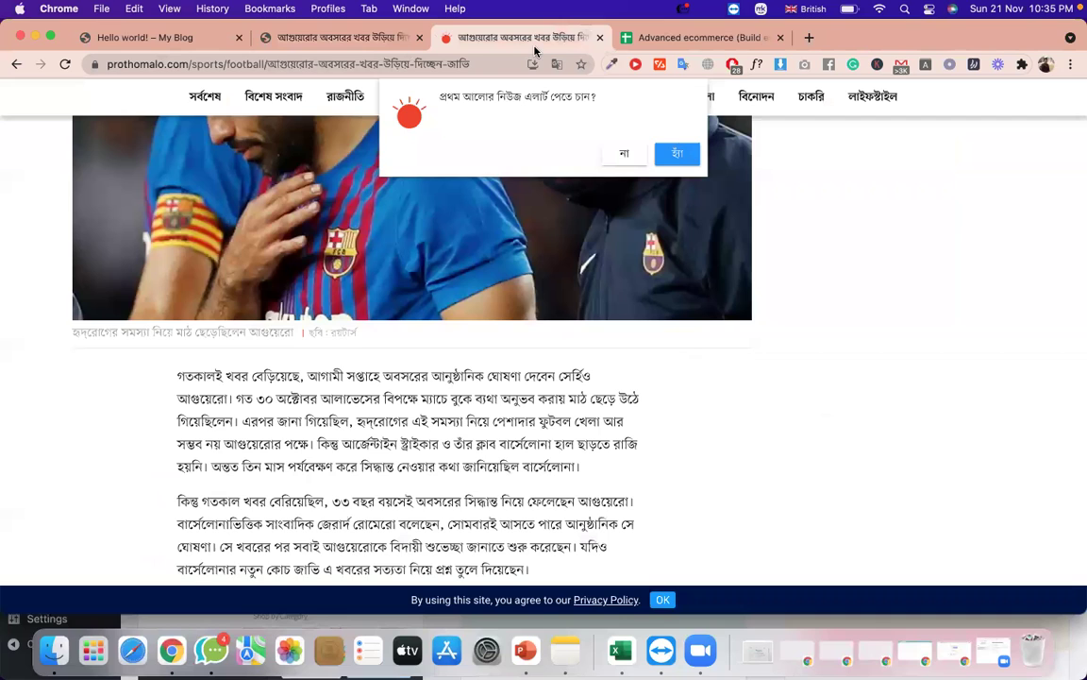
{"action": "scroll", "coordinate": [378, 311], "scroll_direction": "up", "scroll_amount": 10}
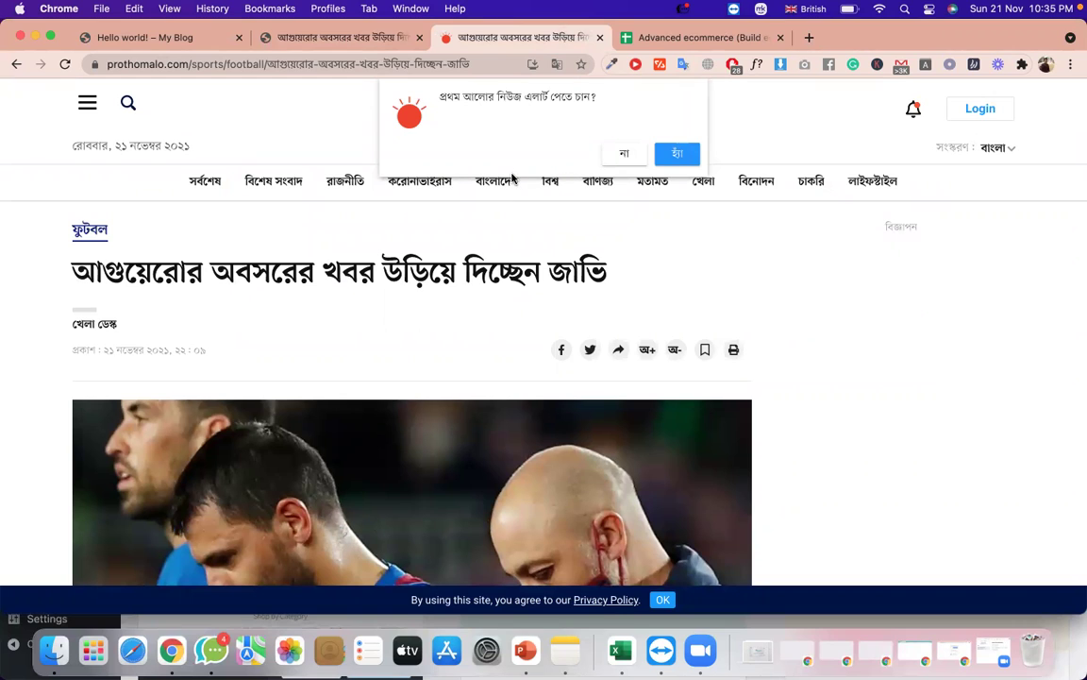
{"action": "left_click", "coordinate": [622, 155]}
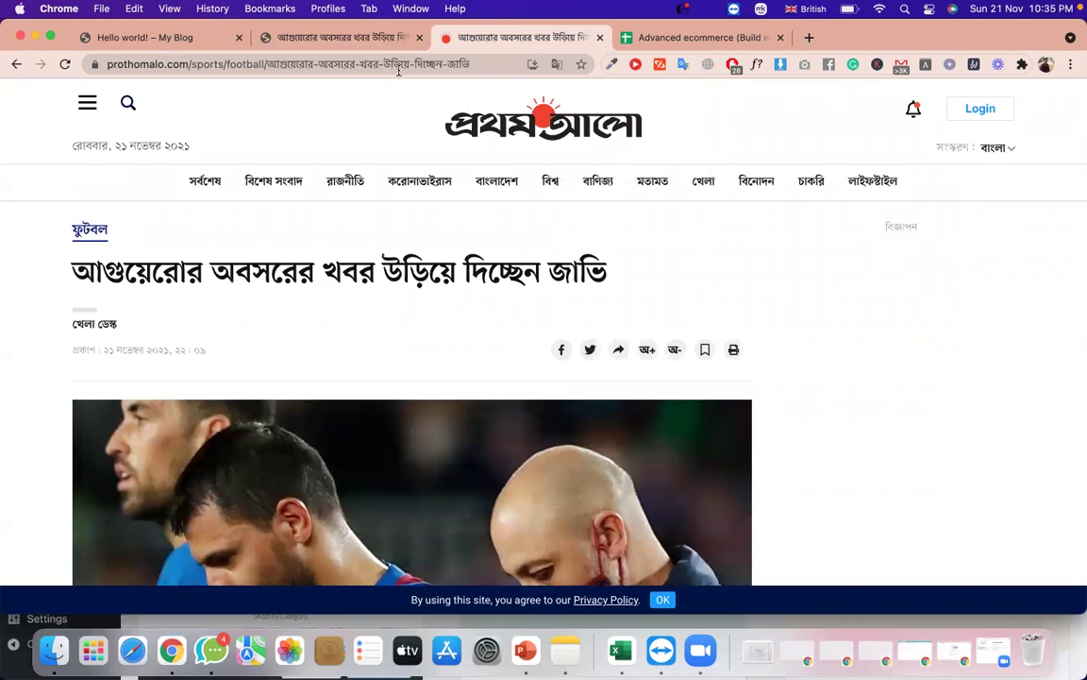
Go from the published post to the site's dashboard and open the management page for post categories.
{"action": "left_click", "coordinate": [357, 46]}
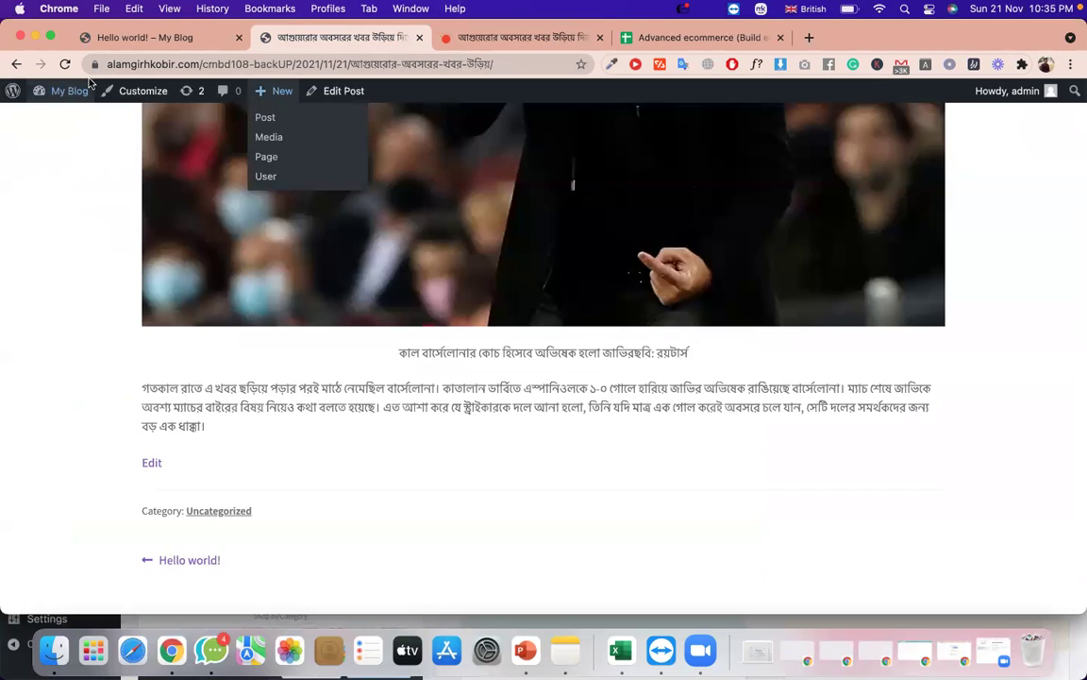
{"action": "left_click", "coordinate": [15, 64]}
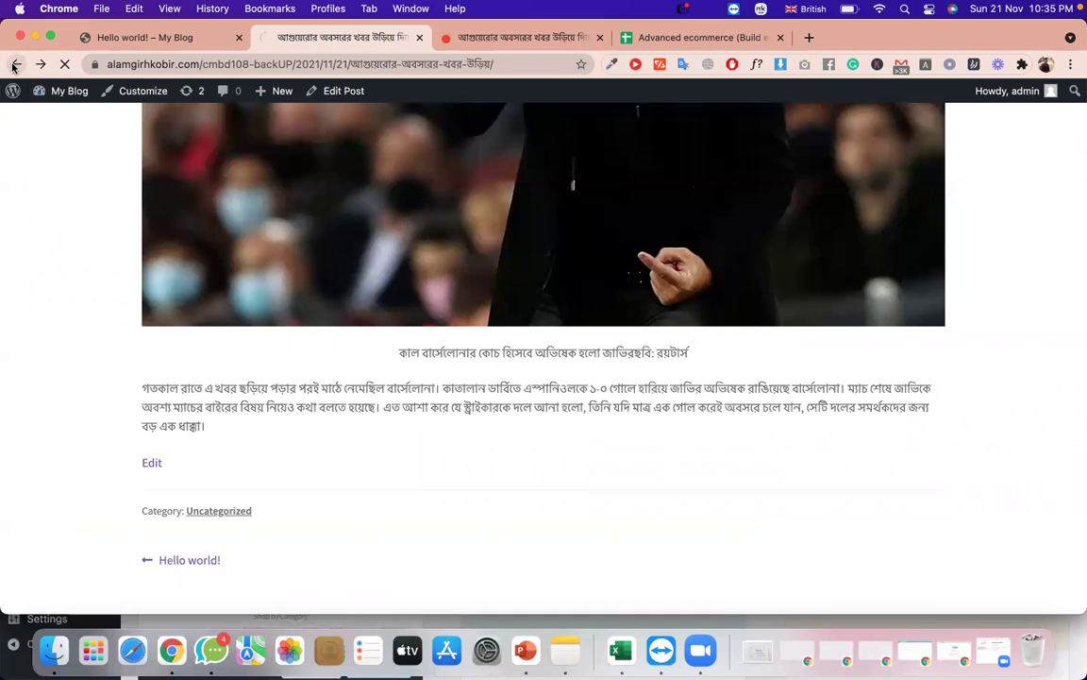
{"action": "mouse_move", "coordinate": [71, 91]}
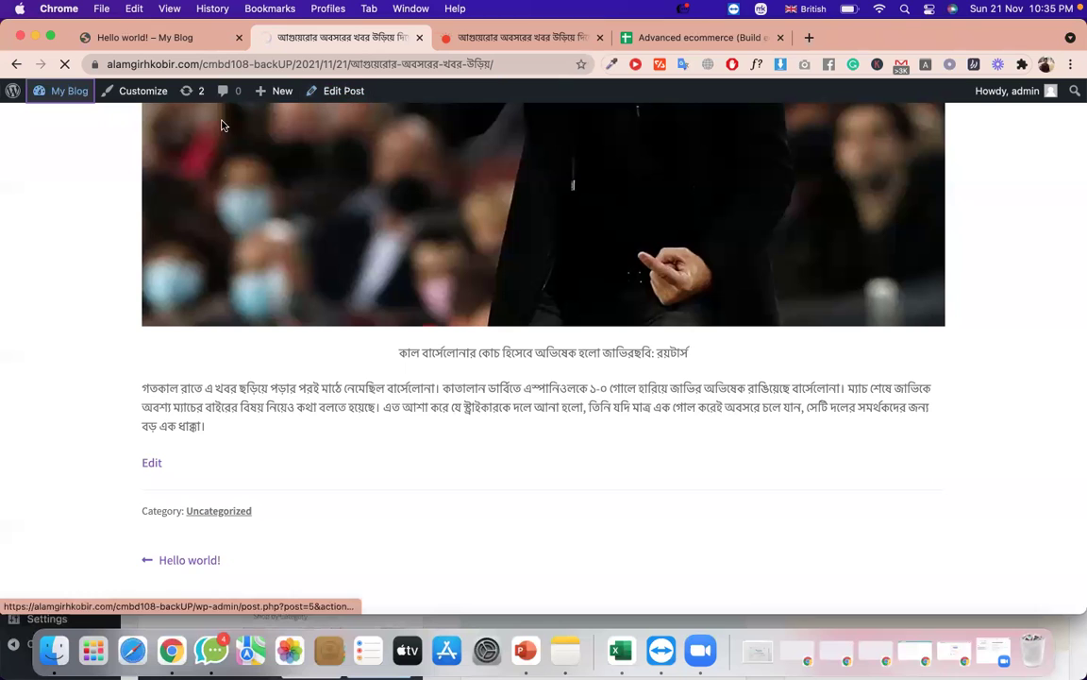
{"action": "left_click", "coordinate": [62, 92]}
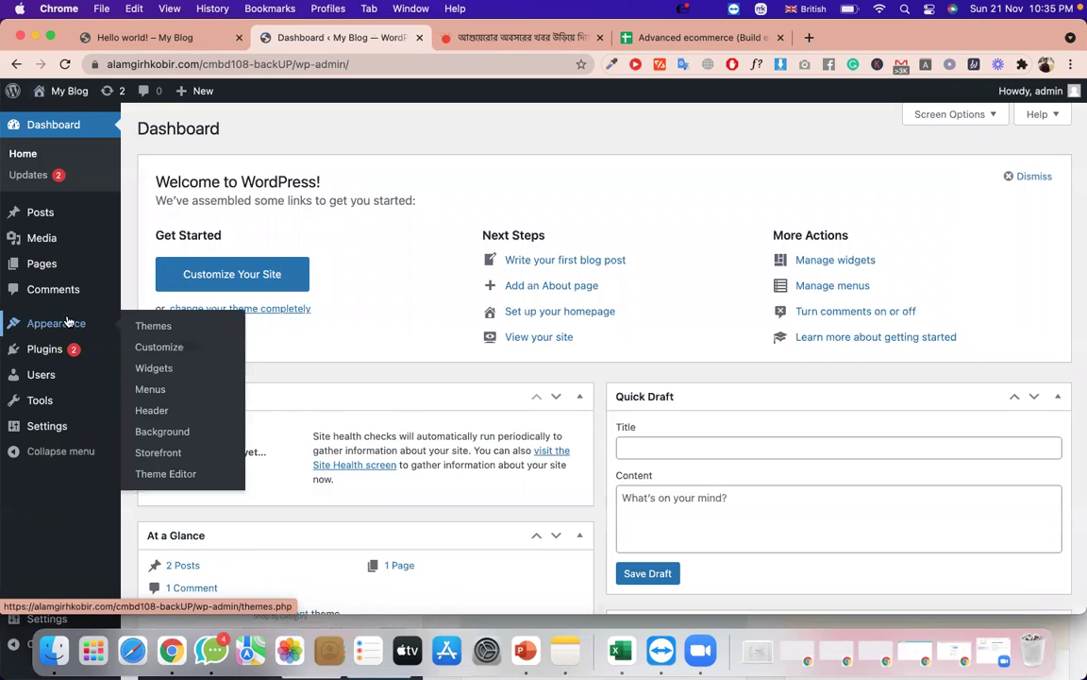
{"action": "mouse_move", "coordinate": [61, 215]}
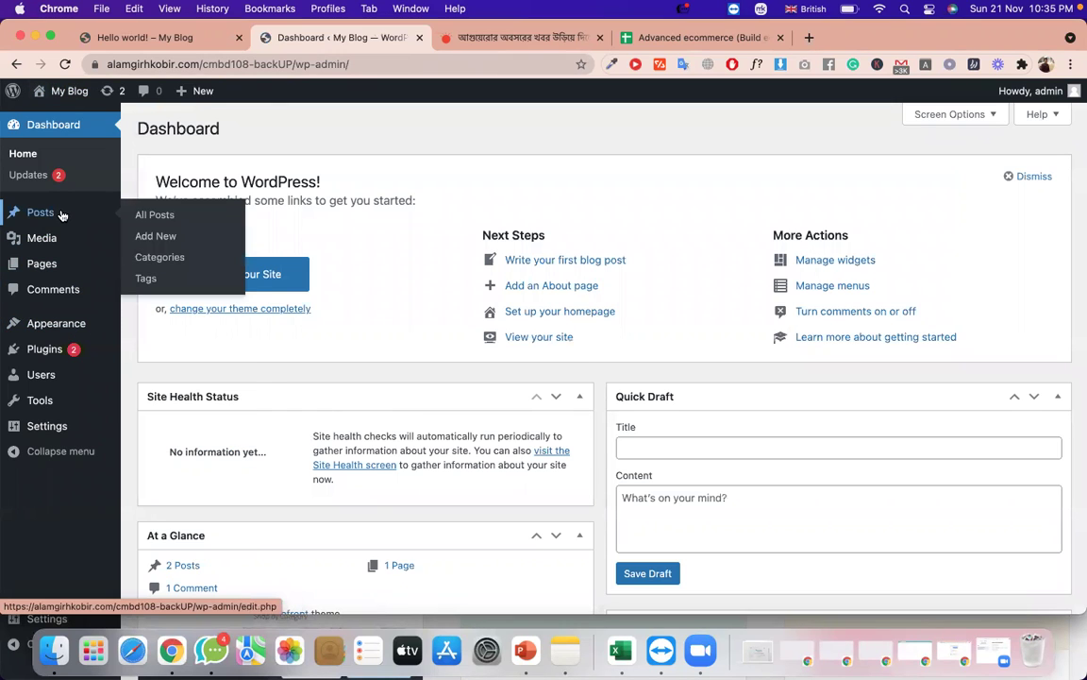
{"action": "left_click", "coordinate": [158, 257]}
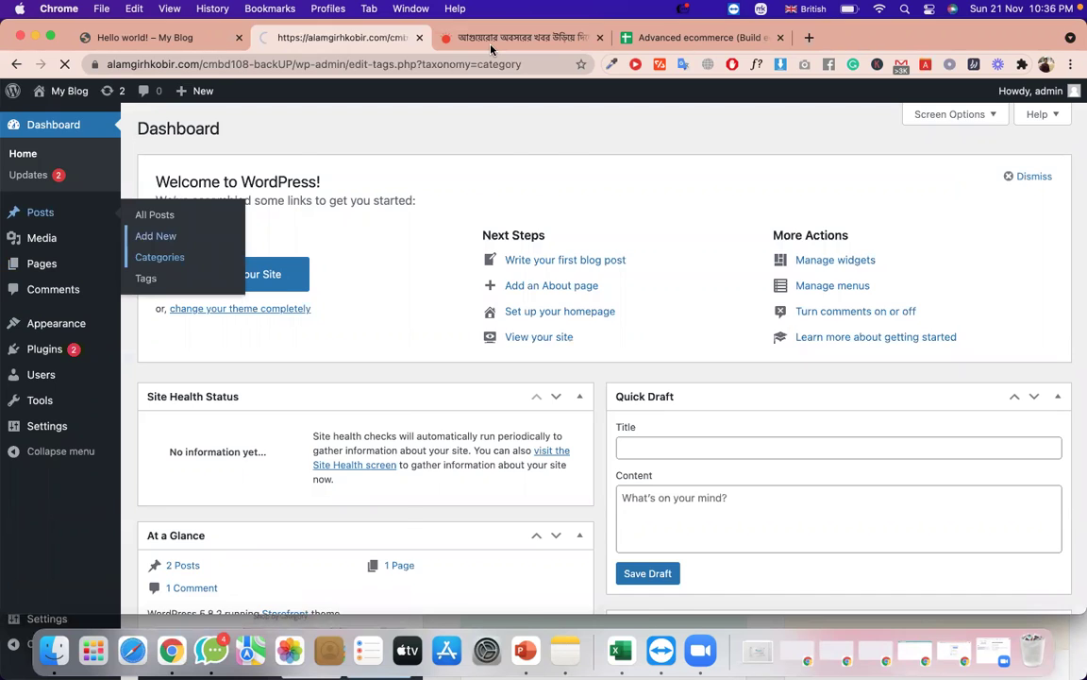
Examine the topic tags at the end of the source article, below its closing paragraphs.
{"action": "left_click", "coordinate": [490, 40]}
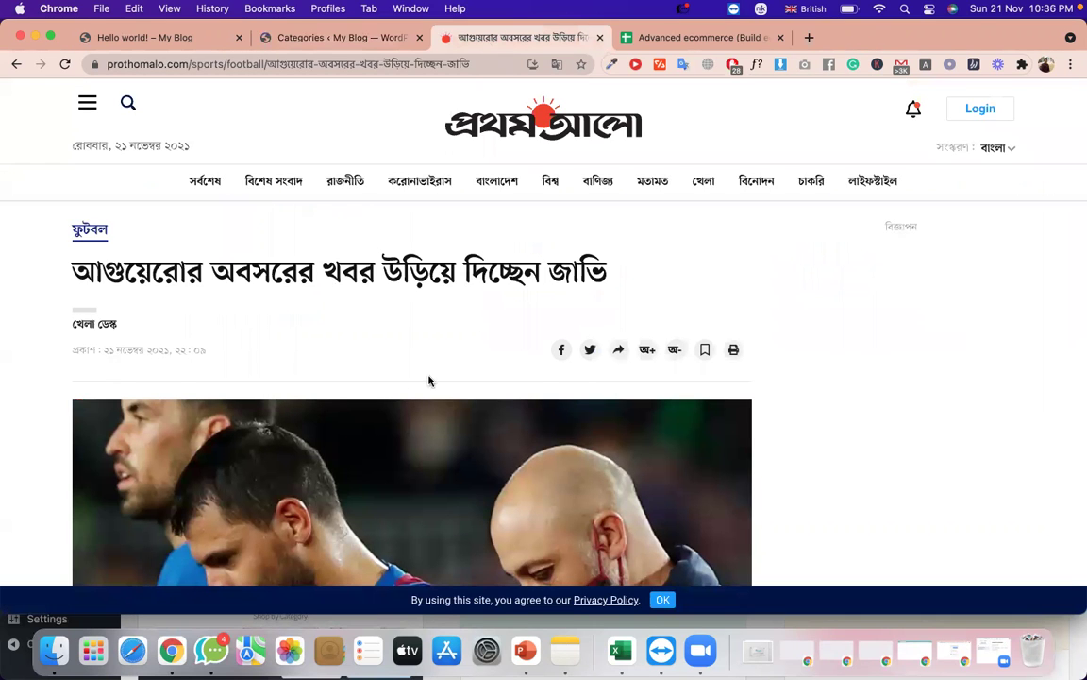
{"action": "scroll", "coordinate": [352, 402], "scroll_direction": "down", "scroll_amount": 3}
{"action": "scroll", "coordinate": [352, 402], "scroll_direction": "down", "scroll_amount": 15}
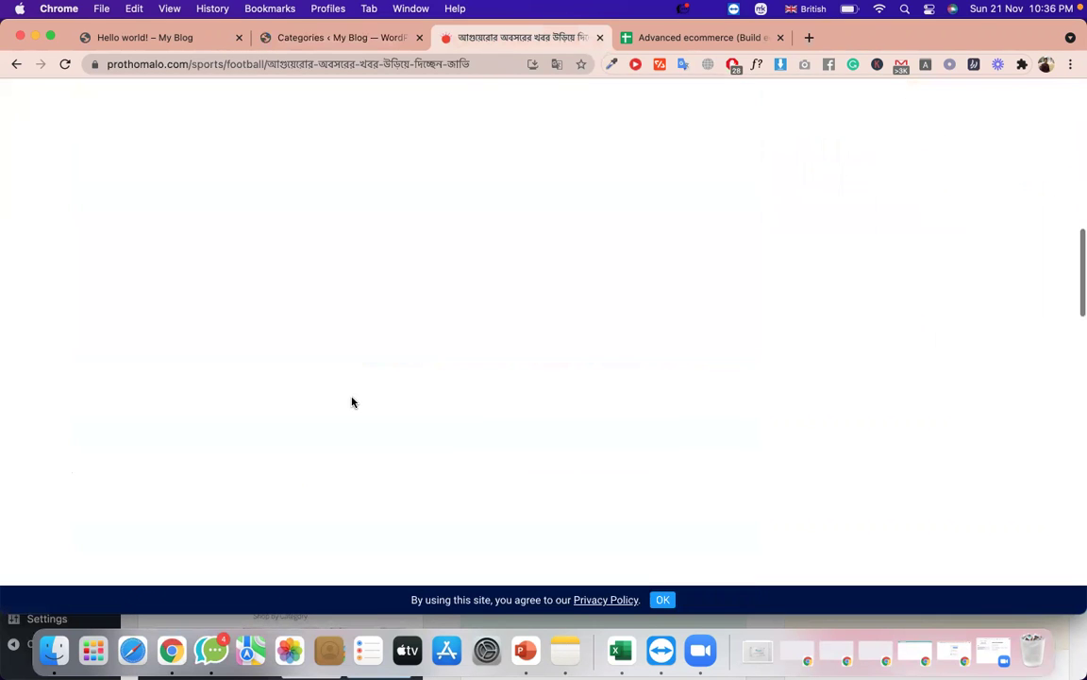
{"action": "scroll", "coordinate": [353, 402], "scroll_direction": "down", "scroll_amount": 2}
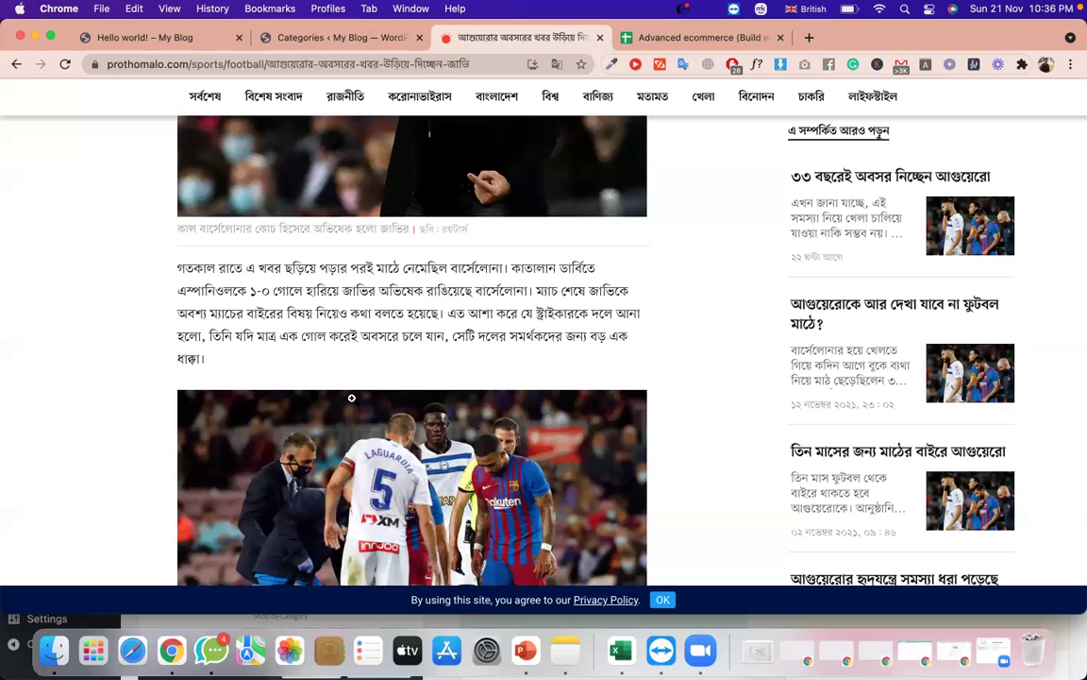
{"action": "scroll", "coordinate": [351, 398], "scroll_direction": "down", "scroll_amount": 15}
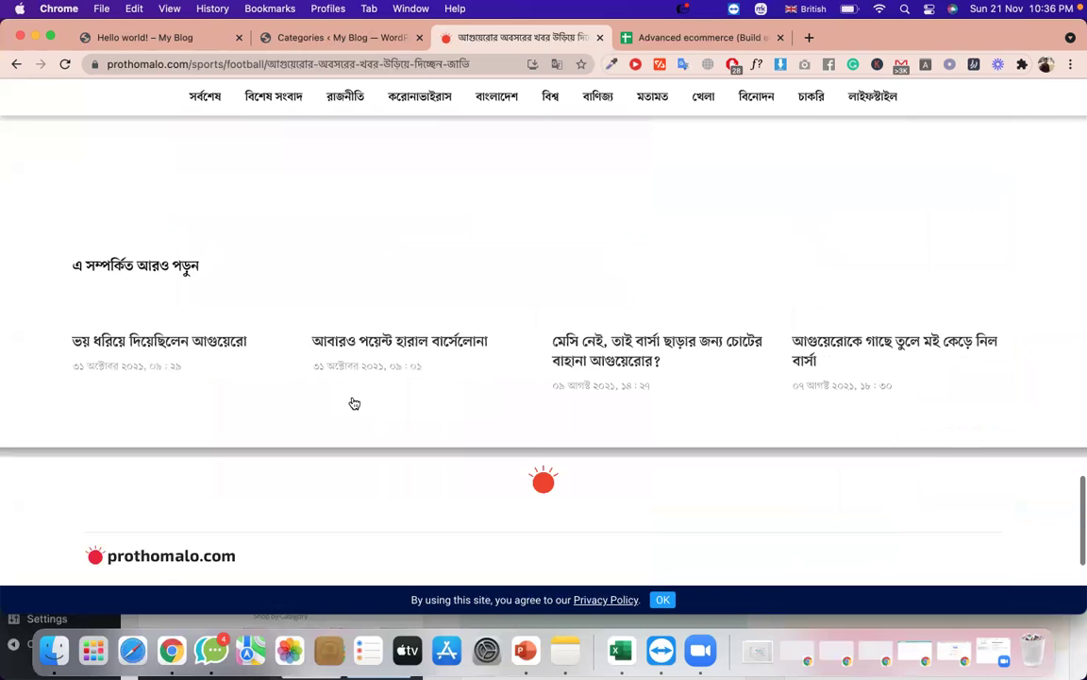
{"action": "scroll", "coordinate": [354, 403], "scroll_direction": "up", "scroll_amount": 5}
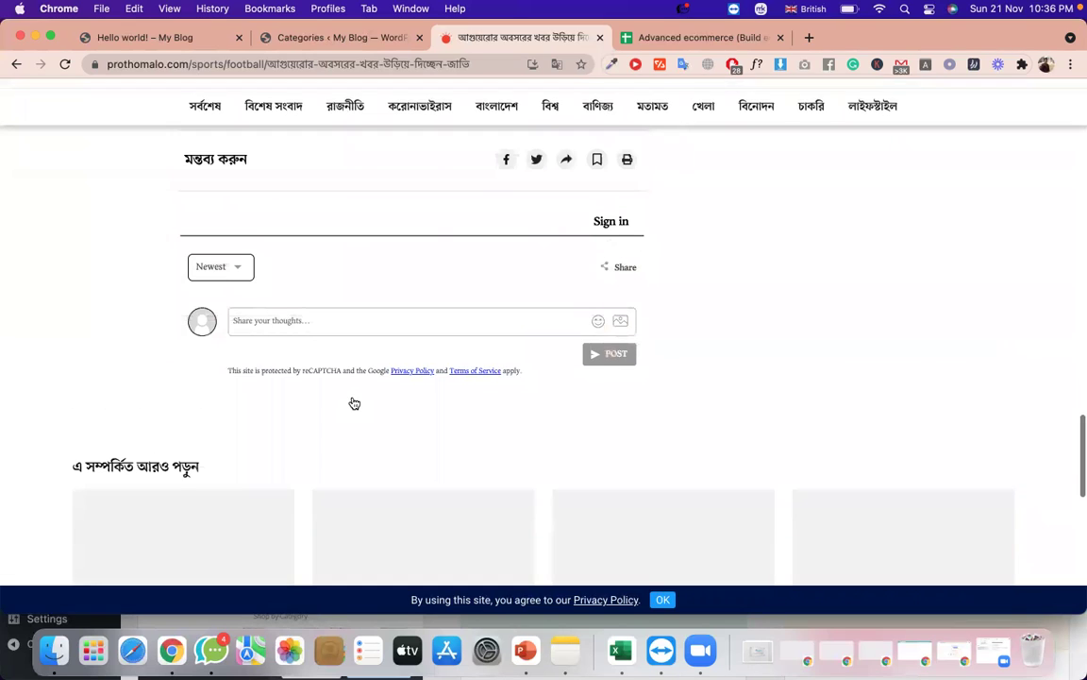
{"action": "scroll", "coordinate": [354, 403], "scroll_direction": "up", "scroll_amount": 5}
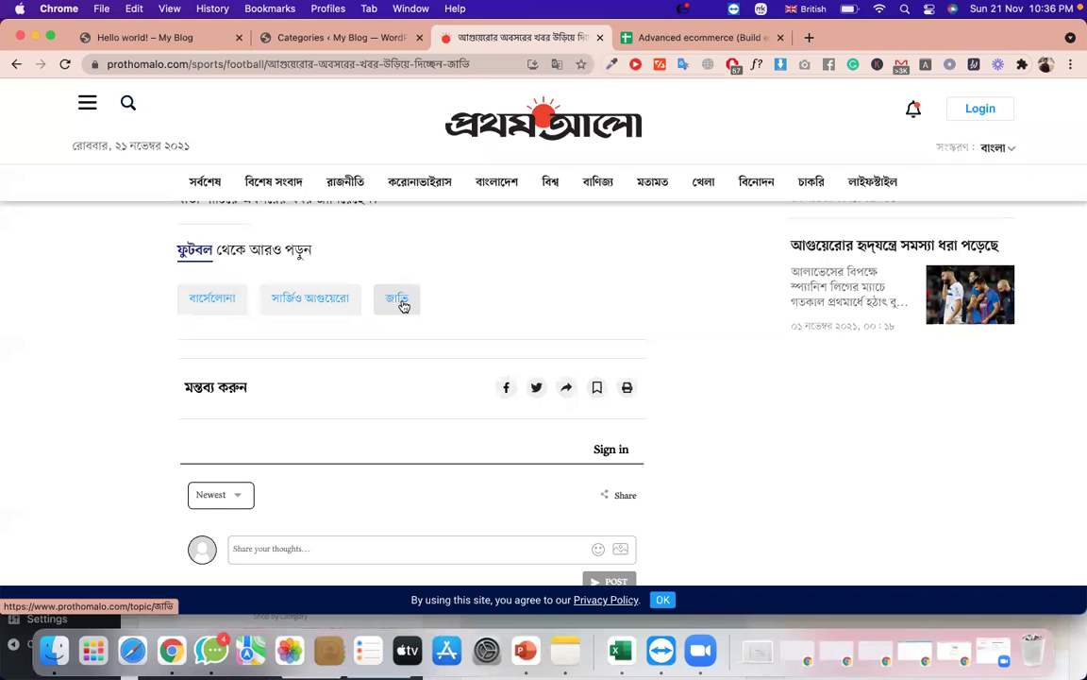
{"action": "scroll", "coordinate": [403, 305], "scroll_direction": "up", "scroll_amount": 4}
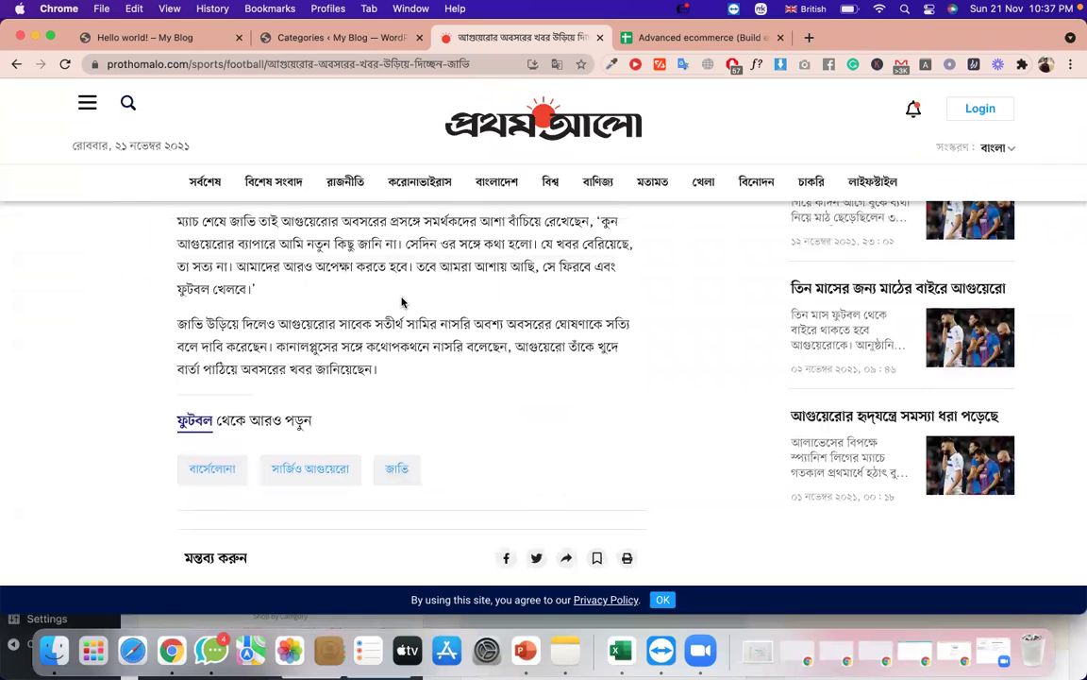
Open the article's জাভি topic tag and look through the news stories grouped under it.
{"action": "left_click", "coordinate": [393, 469]}
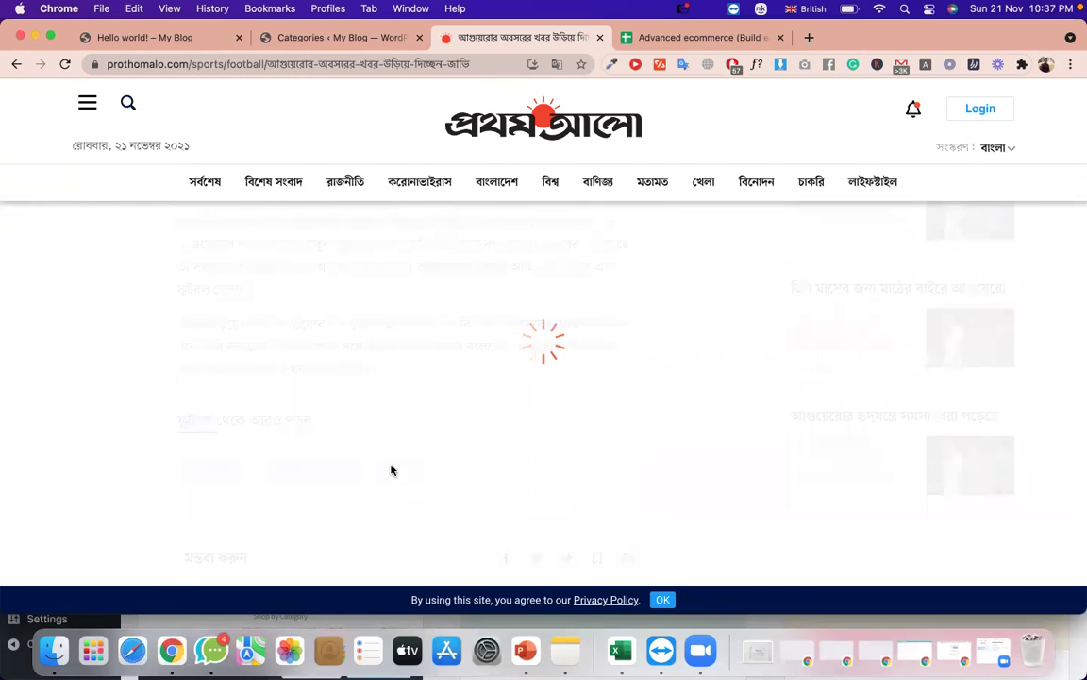
{"action": "scroll", "coordinate": [390, 469], "scroll_direction": "down", "scroll_amount": 5}
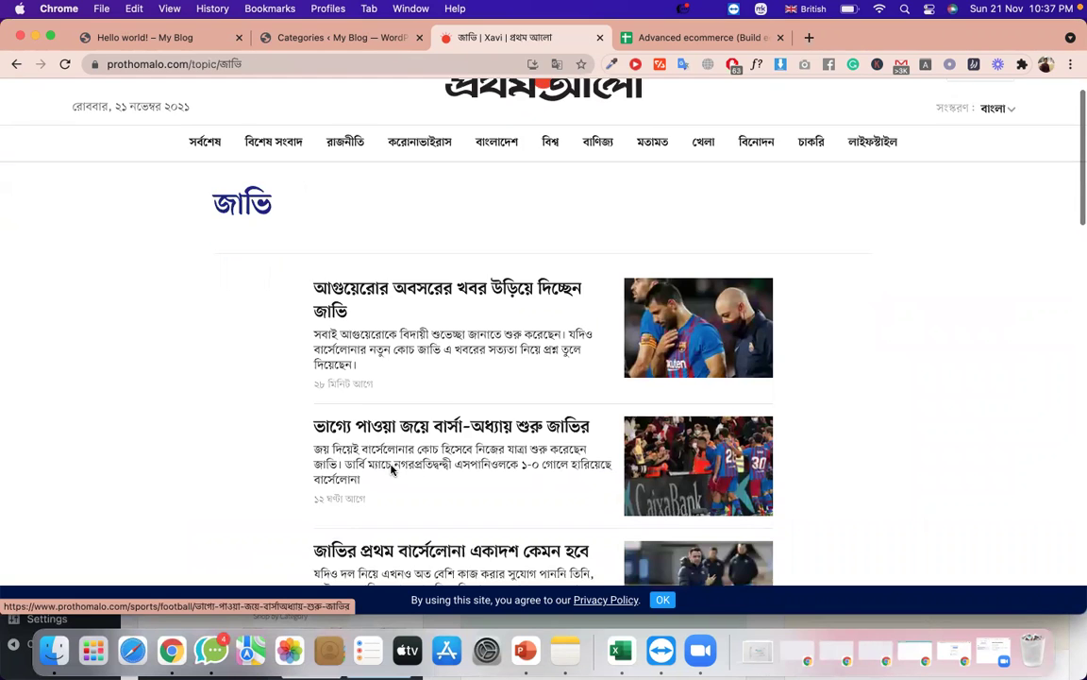
{"action": "scroll", "coordinate": [391, 469], "scroll_direction": "down", "scroll_amount": 2}
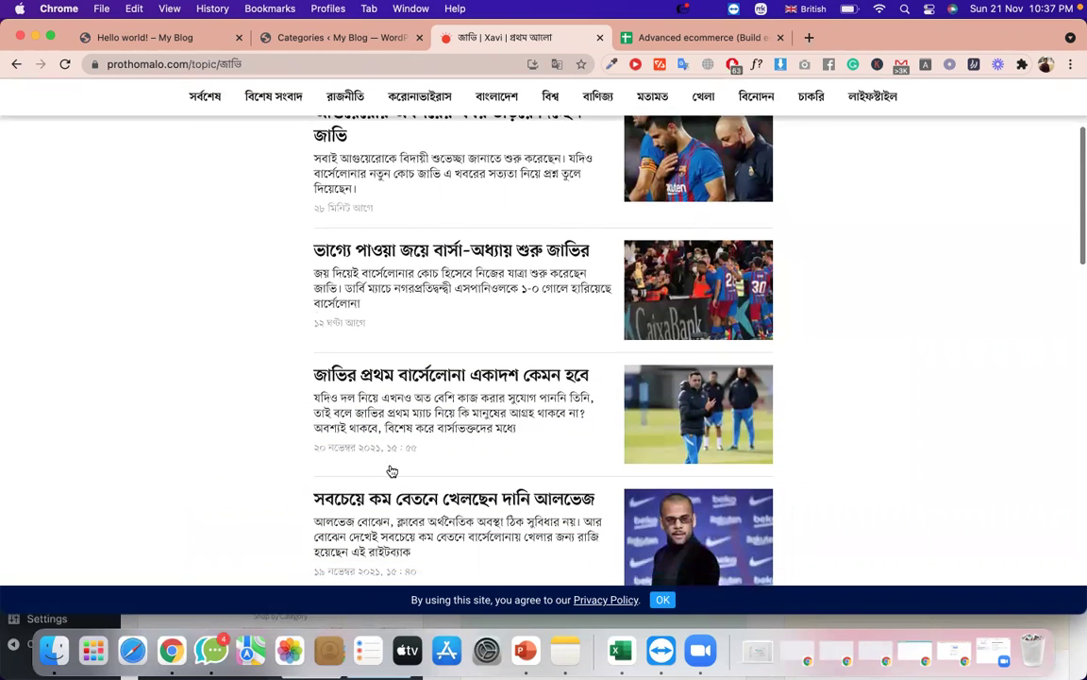
{"action": "scroll", "coordinate": [392, 471], "scroll_direction": "down", "scroll_amount": 2}
{"action": "scroll", "coordinate": [392, 471], "scroll_direction": "down", "scroll_amount": 7}
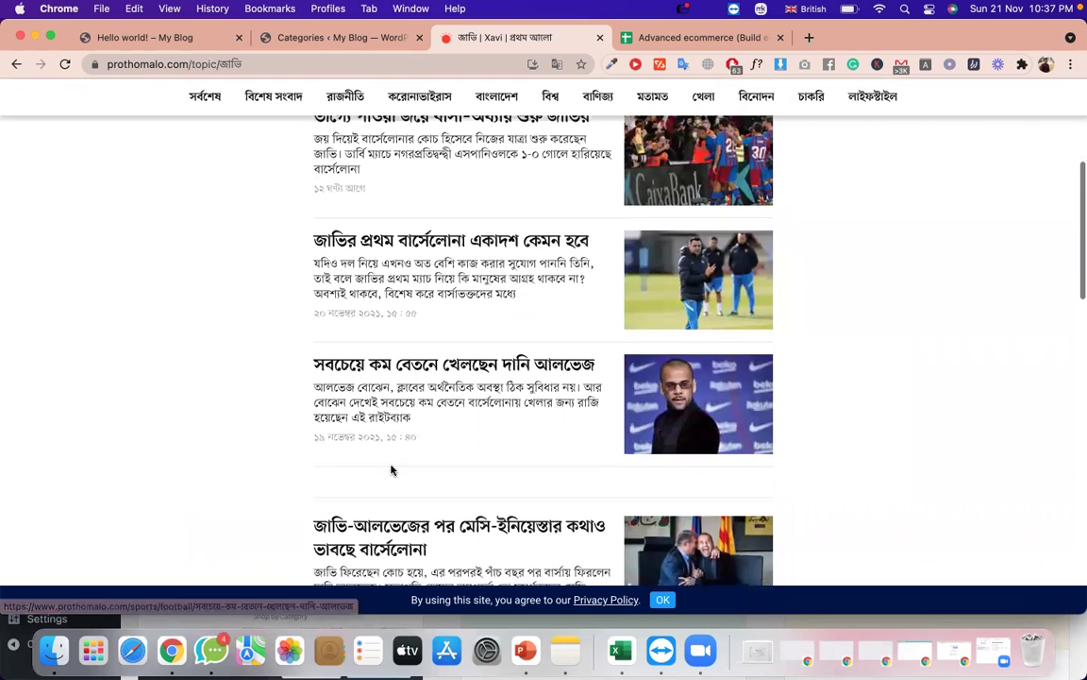
{"action": "scroll", "coordinate": [391, 469], "scroll_direction": "down", "scroll_amount": 1}
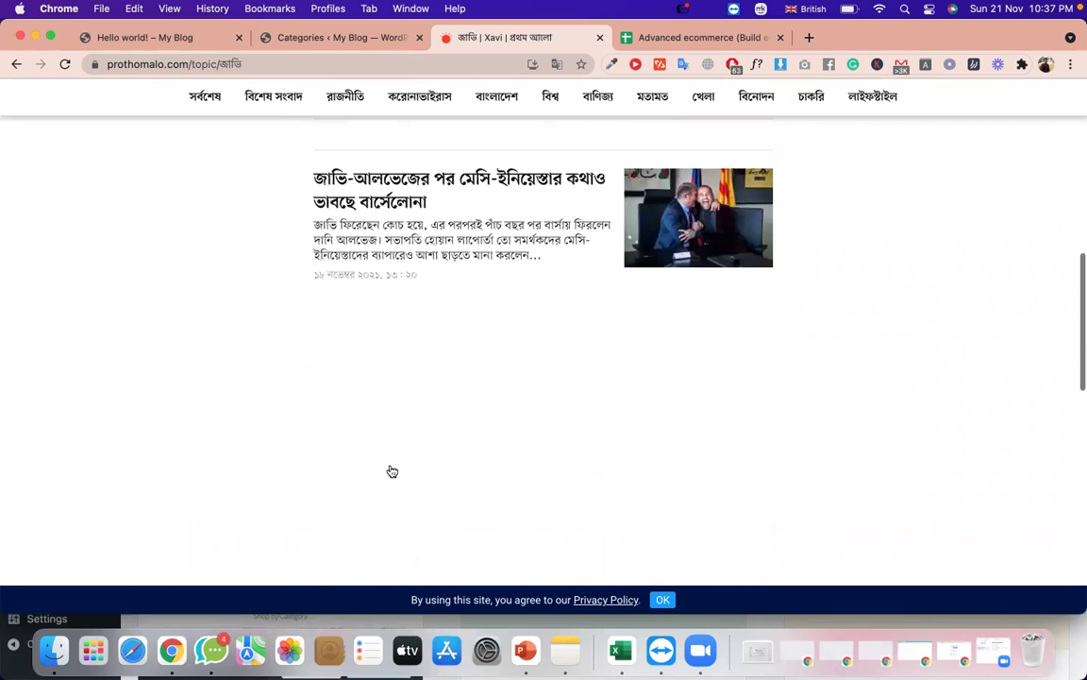
Return to the blog's dashboard and view the media library with its bulk selection, followed by the list of pages.
{"action": "scroll", "coordinate": [391, 469], "scroll_direction": "down", "scroll_amount": 2}
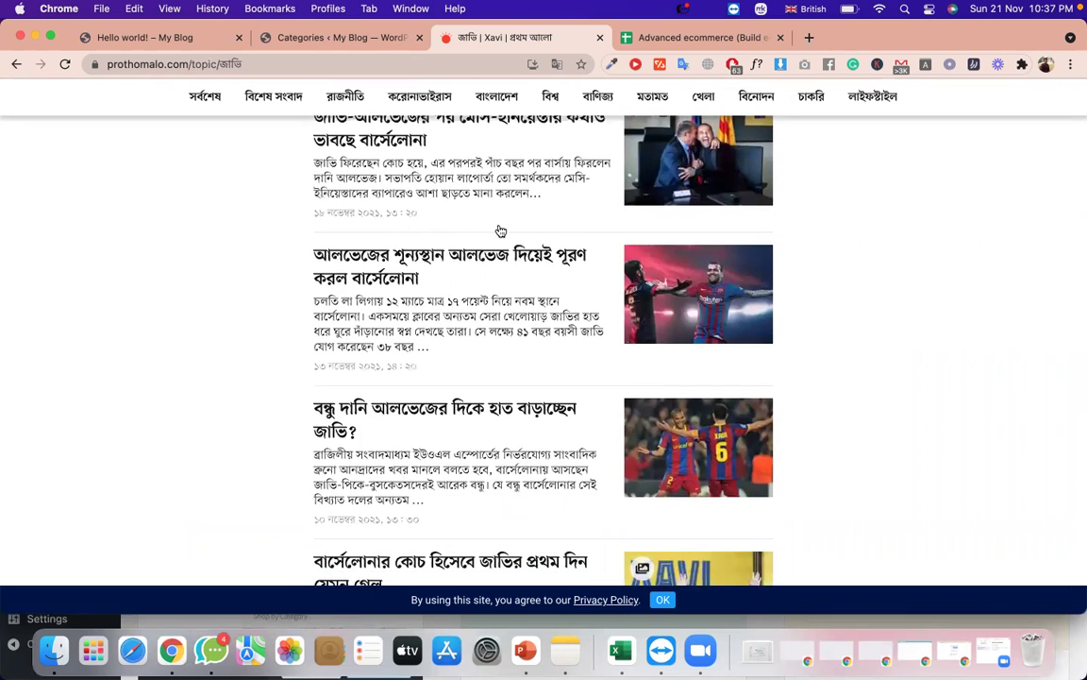
{"action": "left_click", "coordinate": [343, 36]}
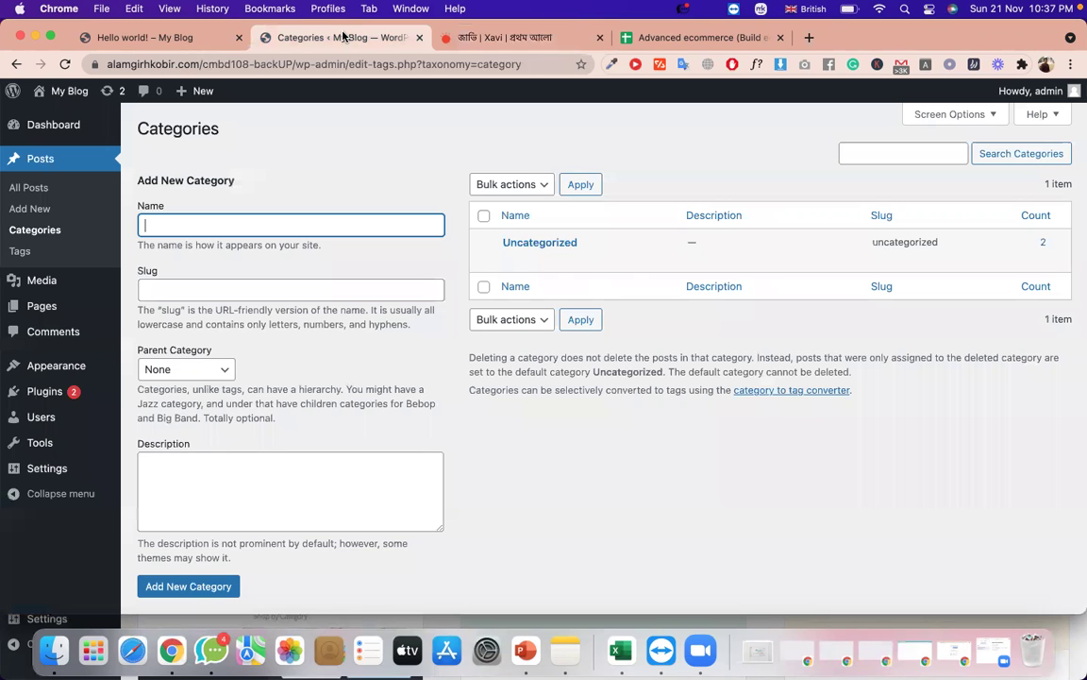
{"action": "left_click", "coordinate": [54, 294]}
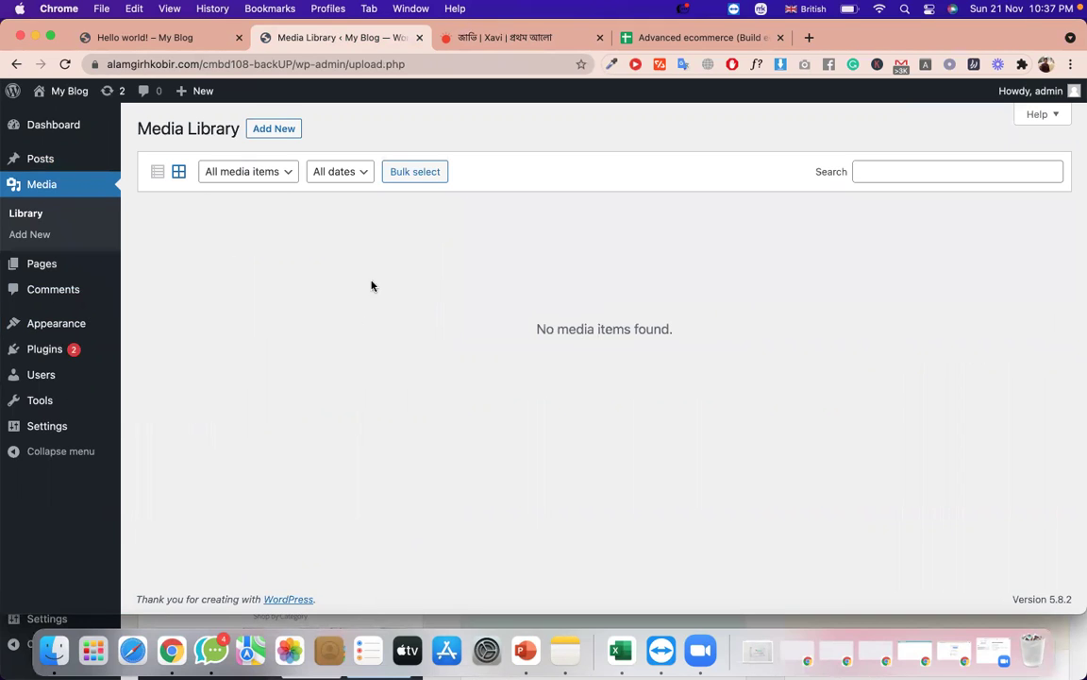
{"action": "left_click", "coordinate": [415, 183]}
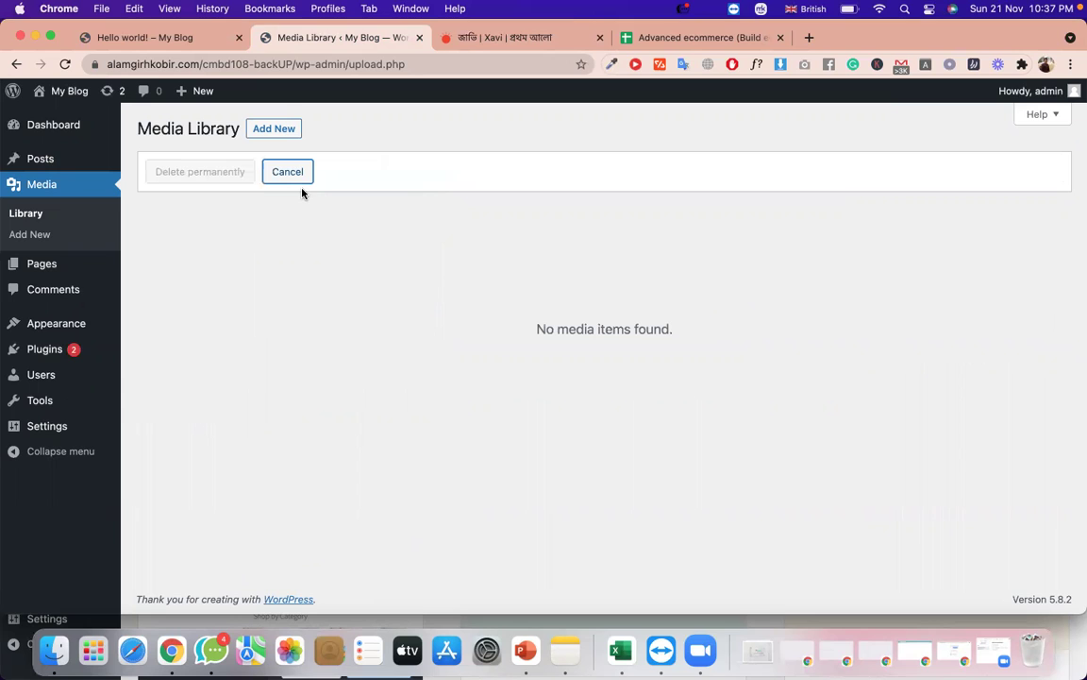
{"action": "left_click", "coordinate": [59, 270]}
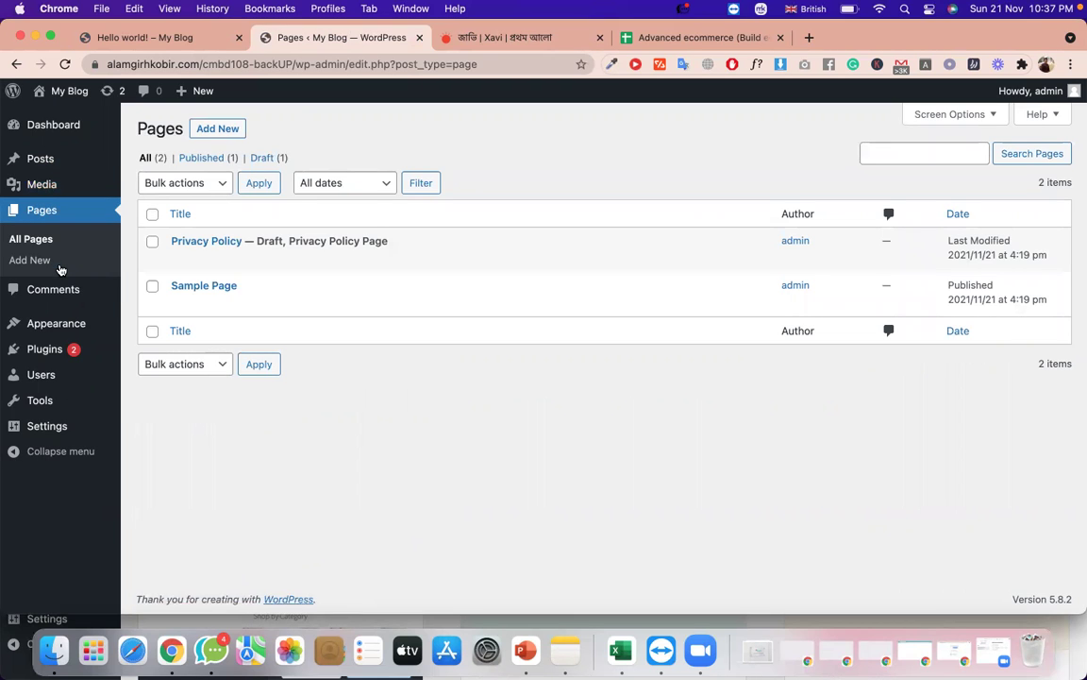
Go back to the news site and switch it to its English edition through the site's section menu.
{"action": "left_click", "coordinate": [544, 37]}
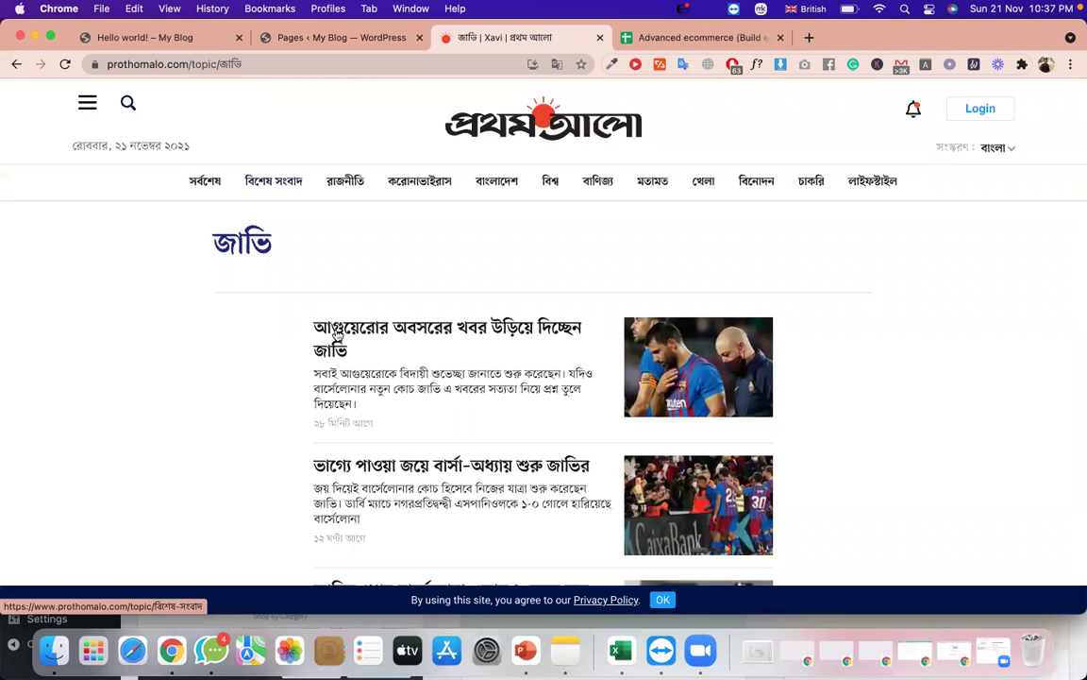
{"action": "left_click", "coordinate": [88, 105]}
{"action": "scroll", "coordinate": [93, 412], "scroll_direction": "down", "scroll_amount": 5}
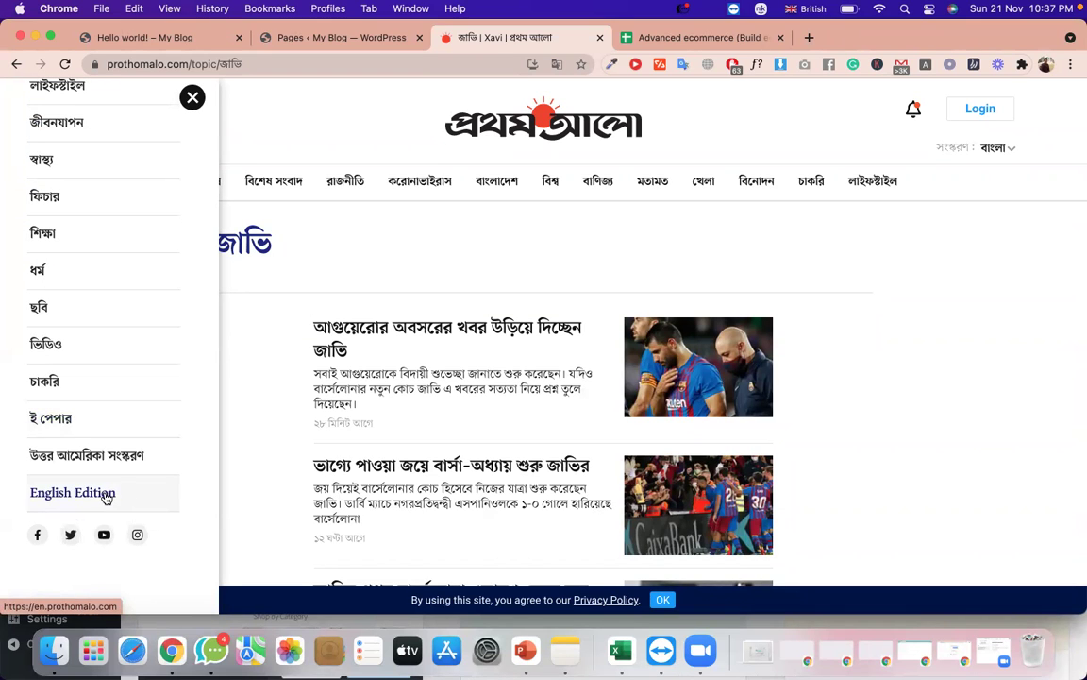
{"action": "left_click", "coordinate": [107, 497]}
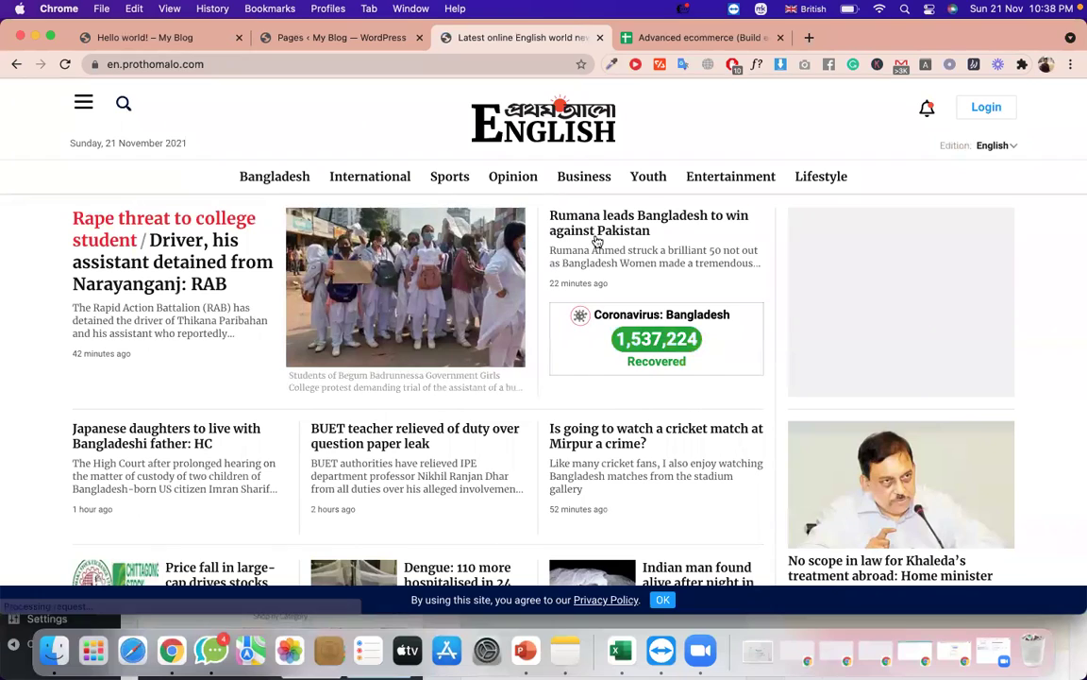
Look through the English edition's home page, from the lead stories to the link groups in the footer.
{"action": "scroll", "coordinate": [583, 366], "scroll_direction": "down", "scroll_amount": 4}
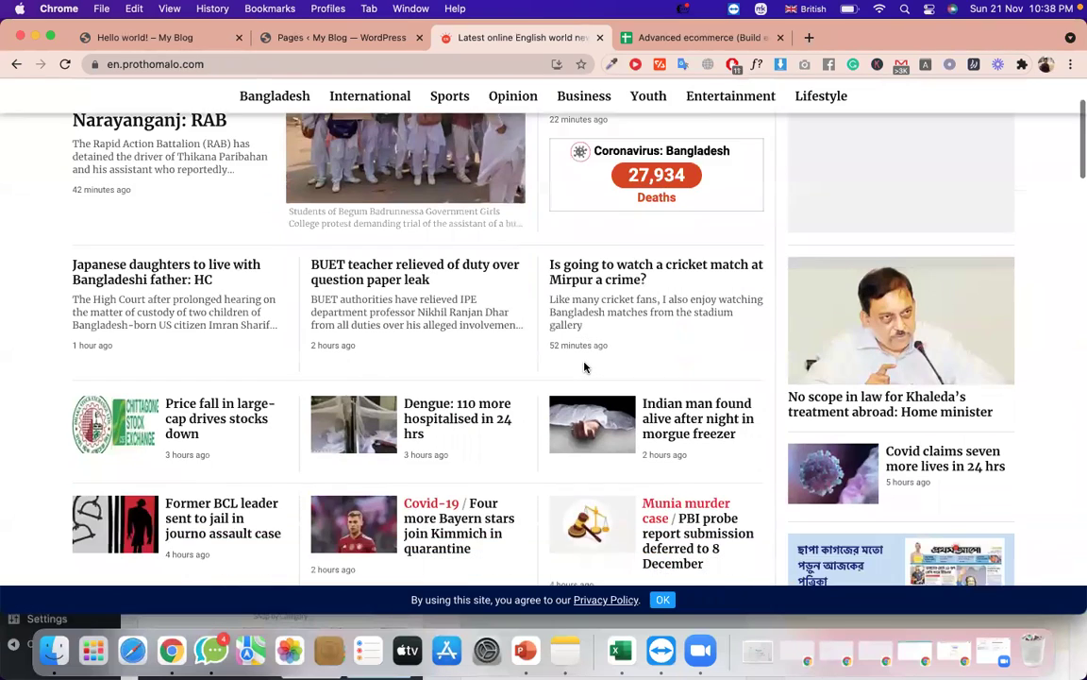
{"action": "scroll", "coordinate": [586, 366], "scroll_direction": "up", "scroll_amount": 3}
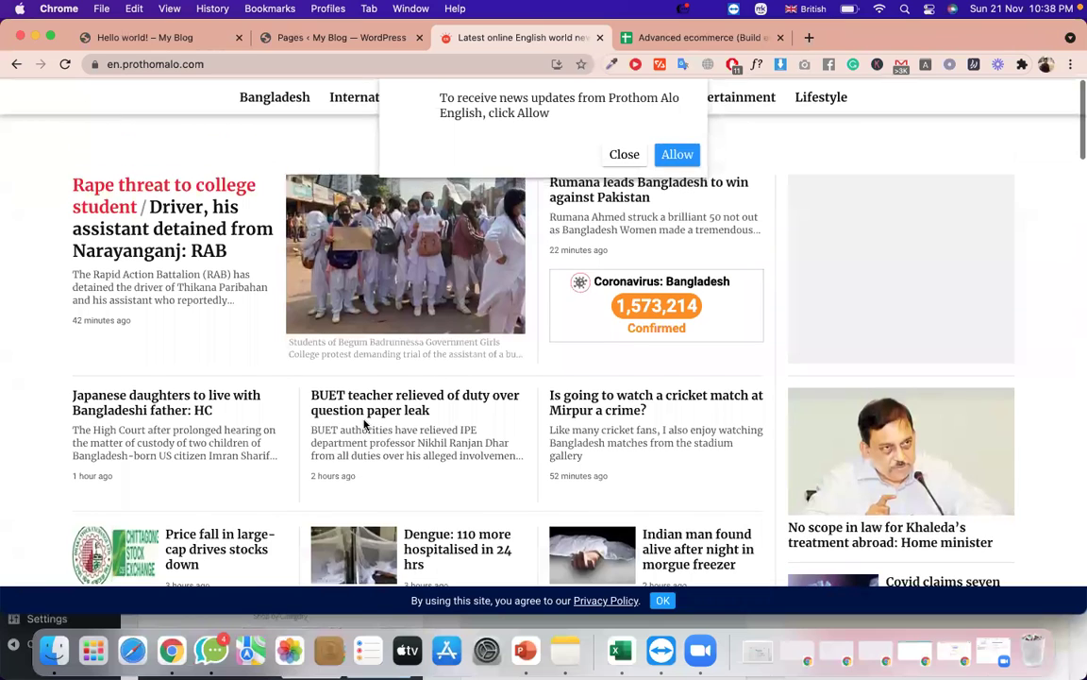
{"action": "scroll", "coordinate": [364, 425], "scroll_direction": "up", "scroll_amount": 2}
{"action": "scroll", "coordinate": [377, 424], "scroll_direction": "down", "scroll_amount": 10}
{"action": "scroll", "coordinate": [384, 427], "scroll_direction": "down", "scroll_amount": 10}
{"action": "scroll", "coordinate": [481, 488], "scroll_direction": "up", "scroll_amount": 8}
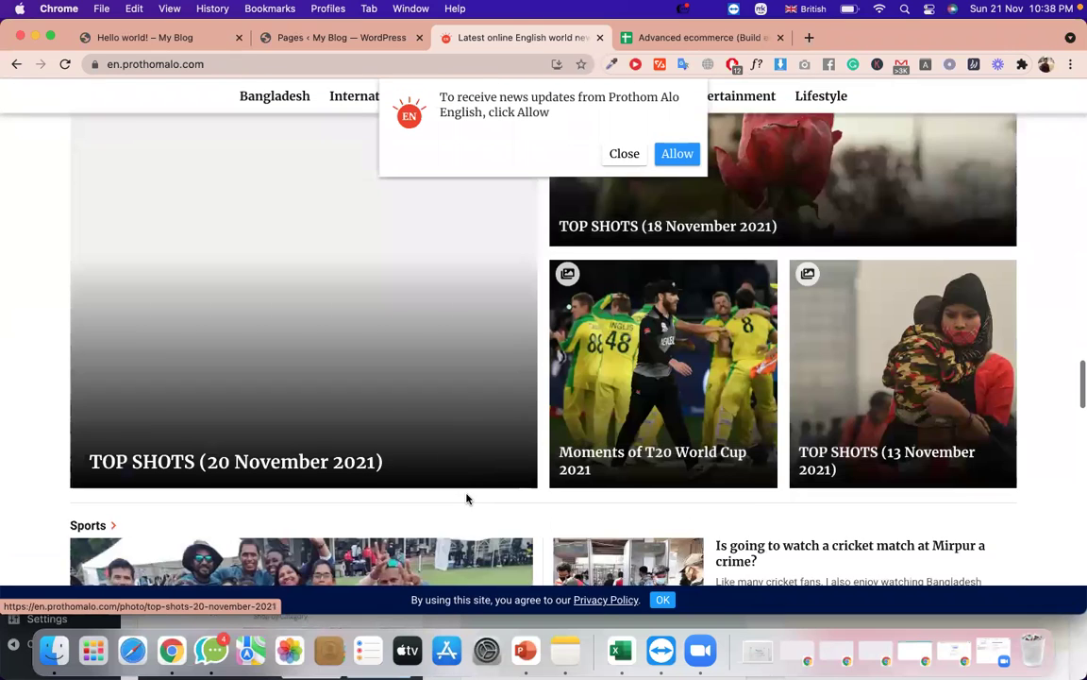
{"action": "scroll", "coordinate": [467, 498], "scroll_direction": "down", "scroll_amount": 10}
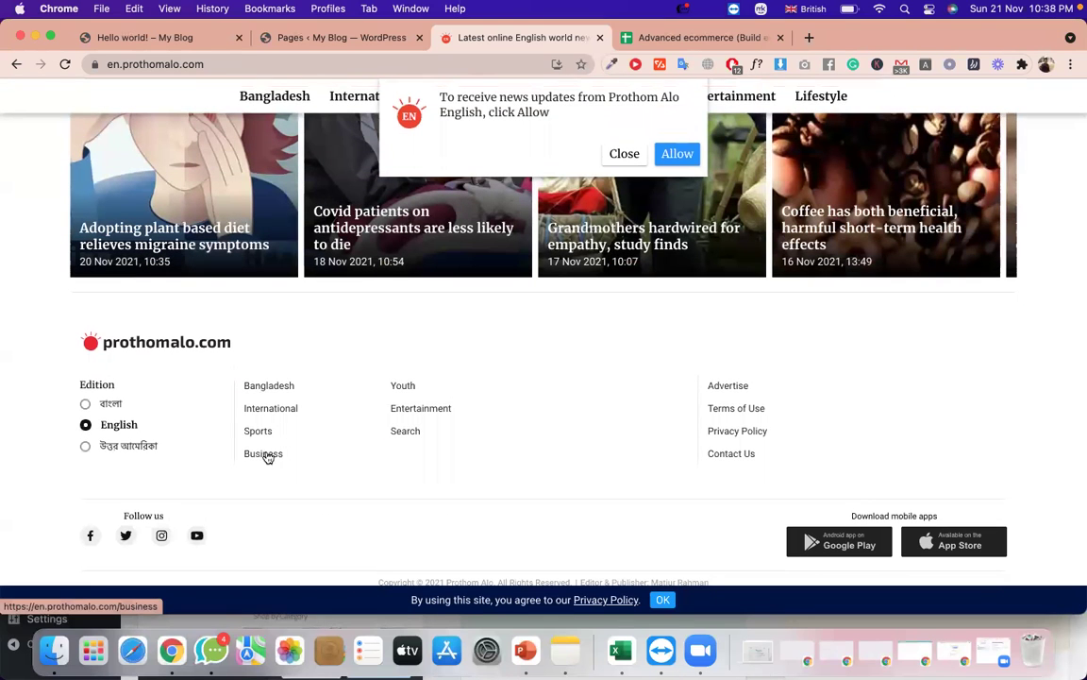
Open the footer's Business, Youth and Contact Us pages in separate tabs and look through the Contact Us page.
{"action": "right_click", "coordinate": [262, 456]}
{"action": "left_click", "coordinate": [358, 303]}
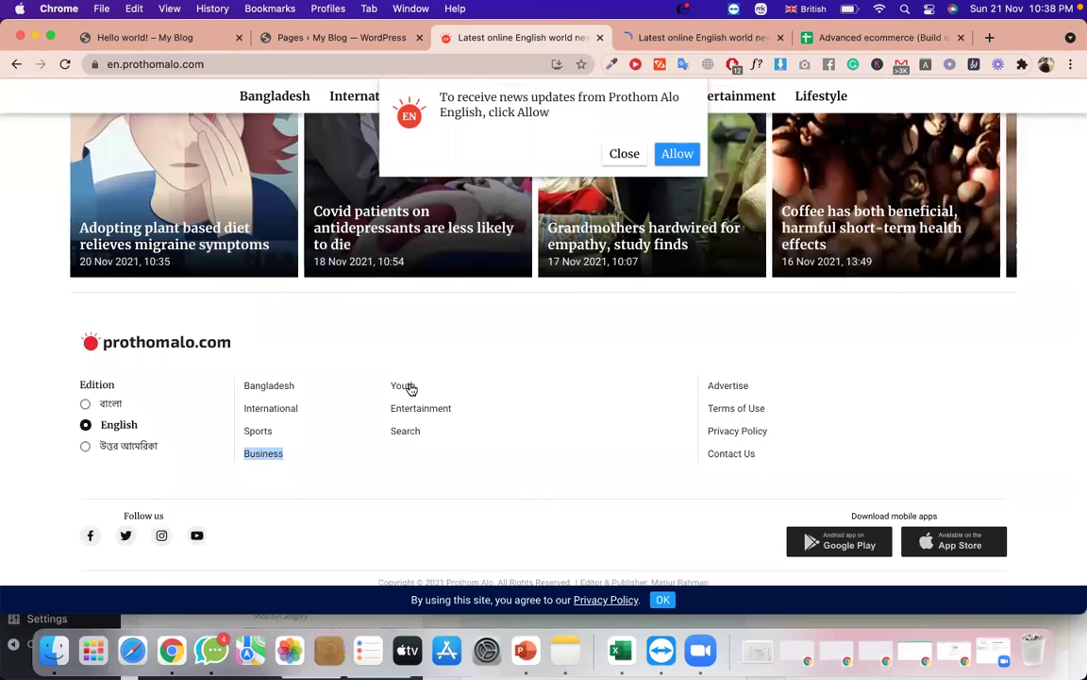
{"action": "right_click", "coordinate": [412, 387]}
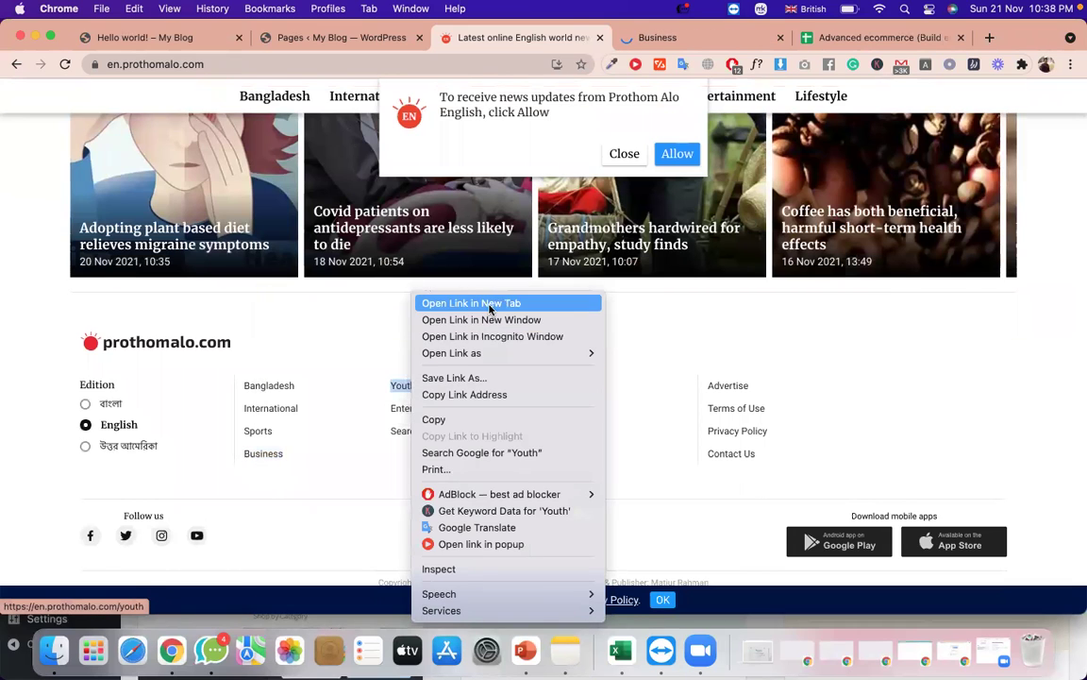
{"action": "left_click", "coordinate": [480, 303]}
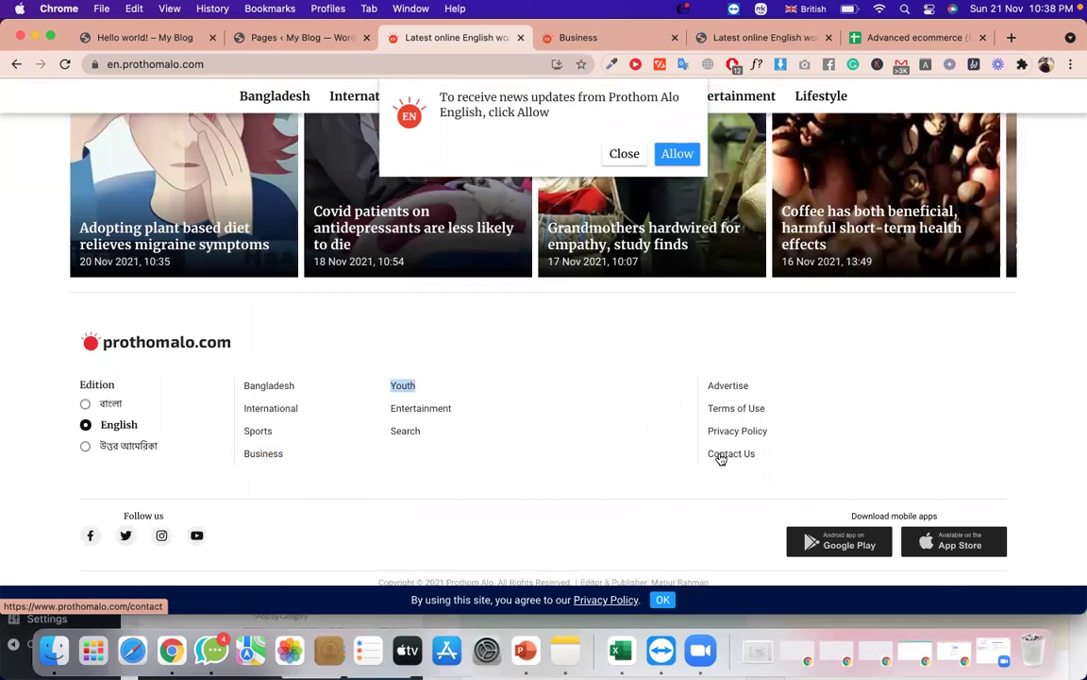
{"action": "right_click", "coordinate": [716, 457]}
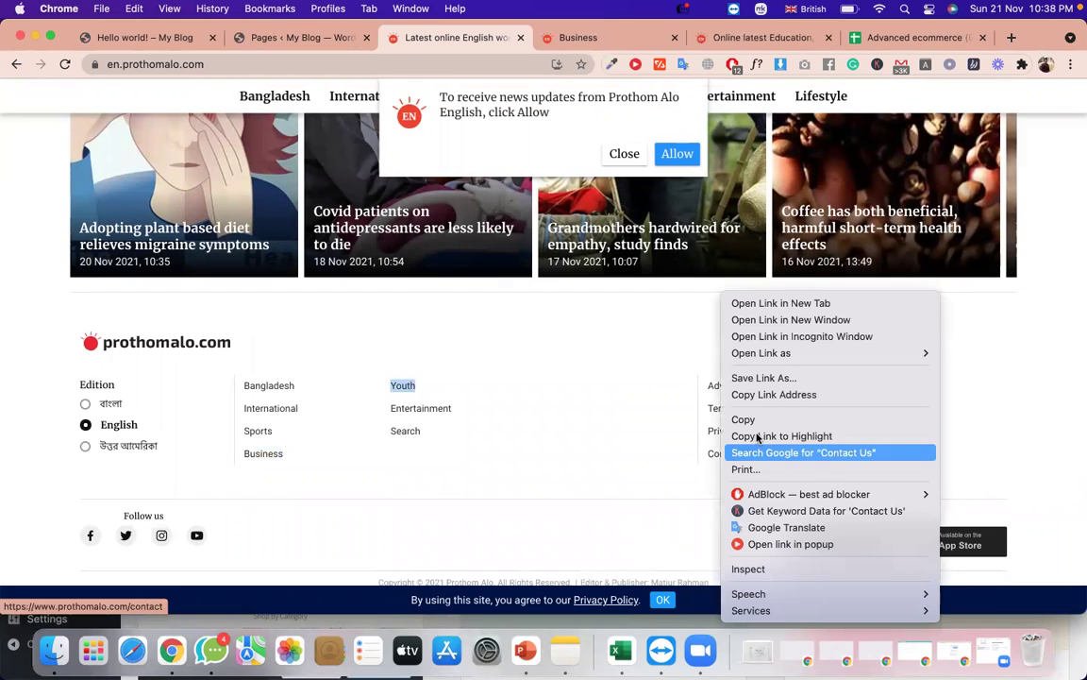
{"action": "left_click", "coordinate": [757, 304]}
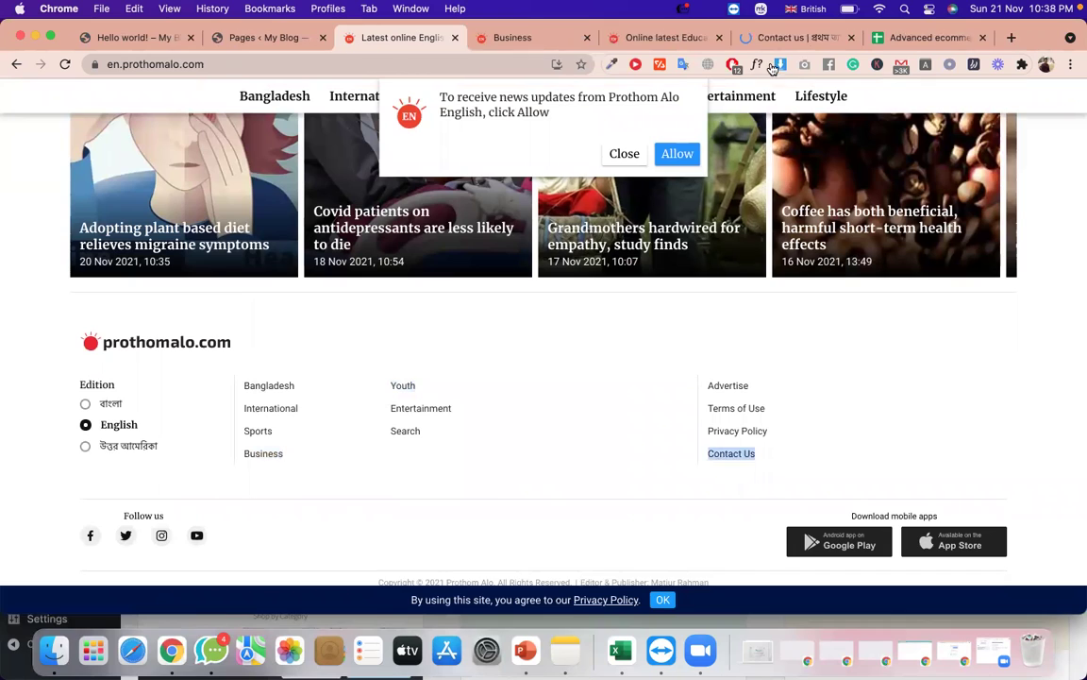
{"action": "left_click", "coordinate": [805, 39]}
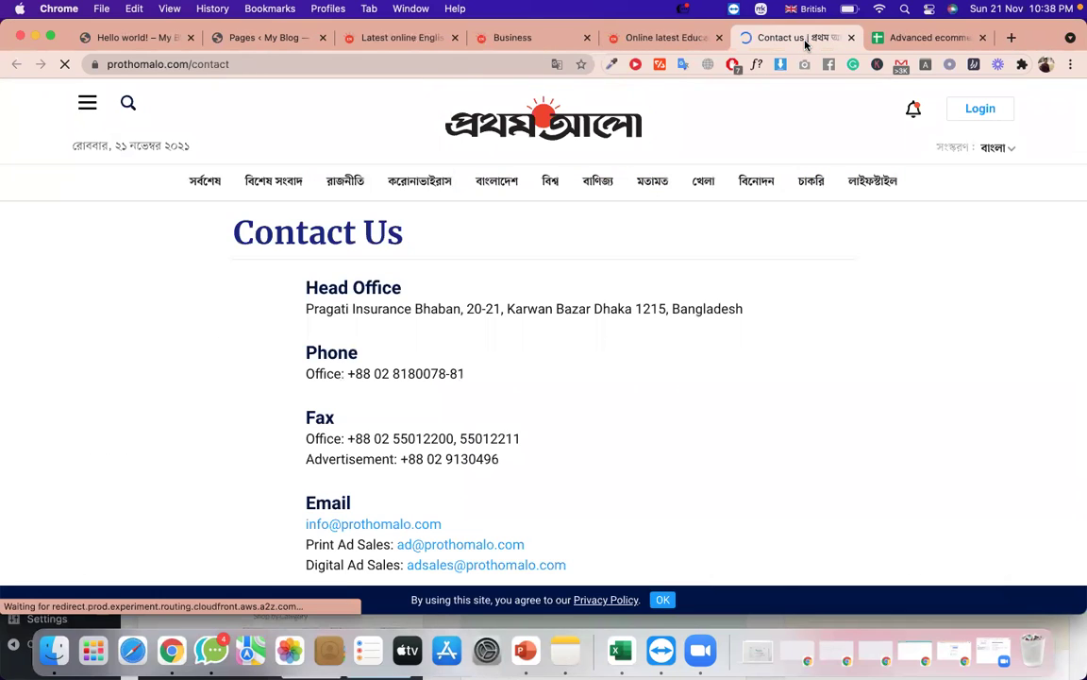
{"action": "scroll", "coordinate": [413, 328], "scroll_direction": "down", "scroll_amount": 10}
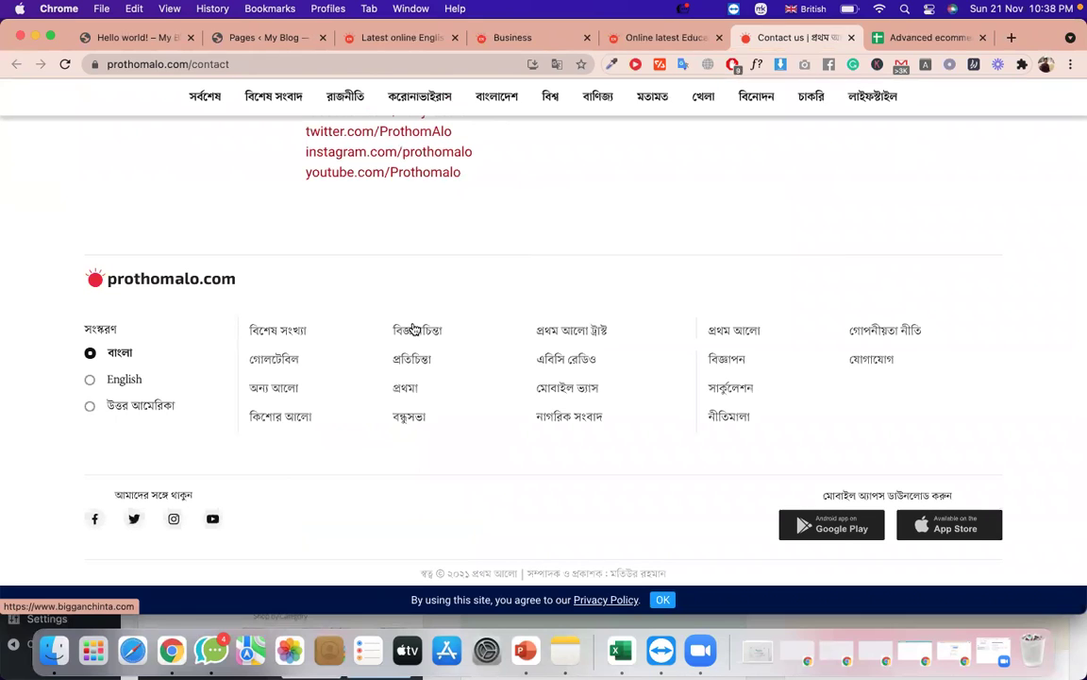
Return to the blog's dashboard, view the editor for adding a new page, and go back to the pages list.
{"action": "left_click", "coordinate": [262, 40]}
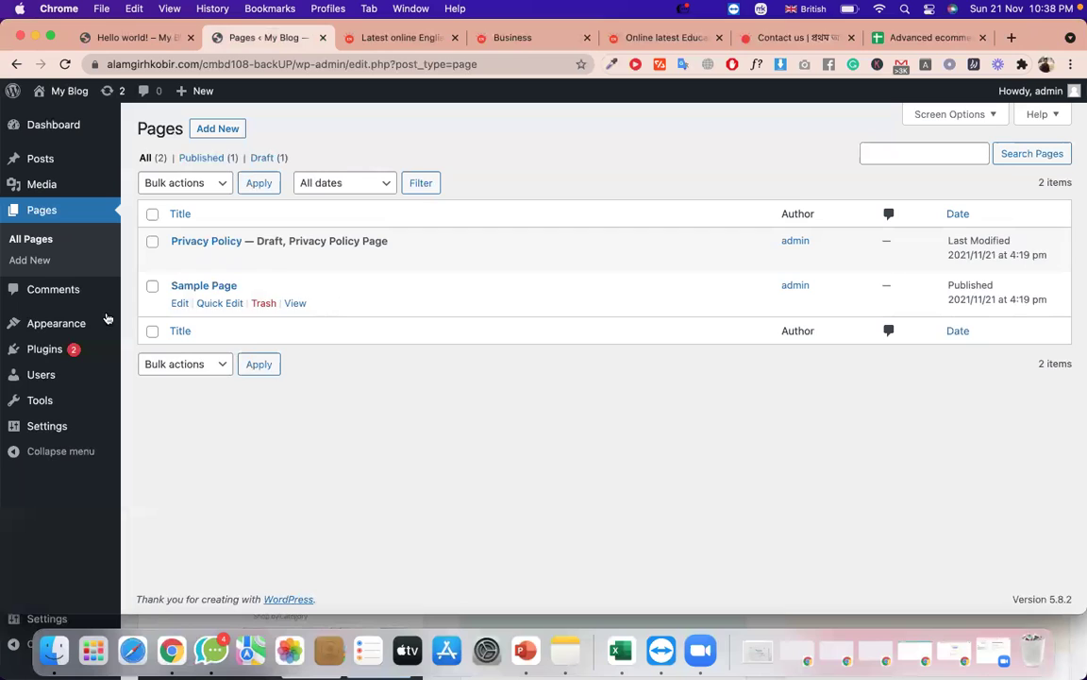
{"action": "left_click", "coordinate": [44, 265]}
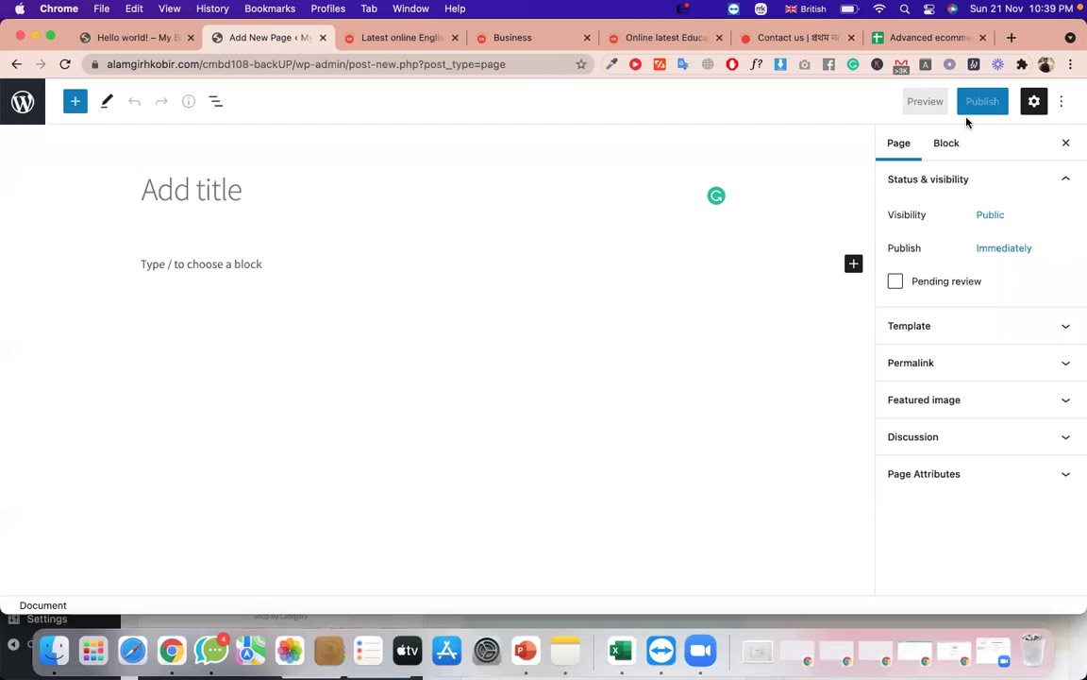
{"action": "left_click", "coordinate": [170, 43]}
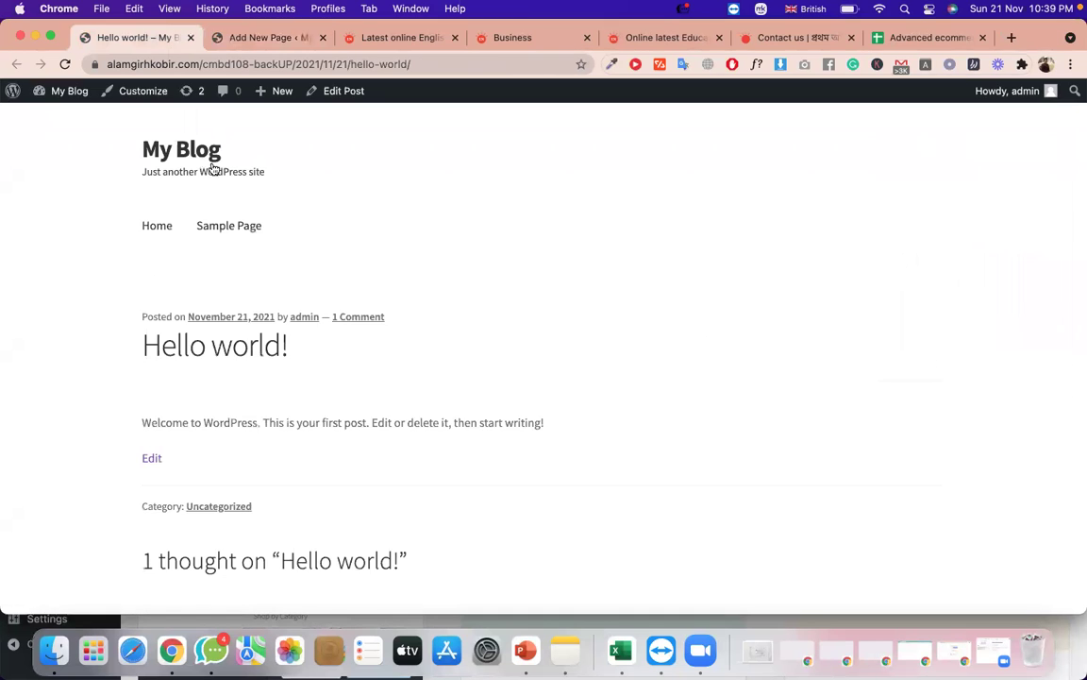
{"action": "left_click", "coordinate": [263, 44]}
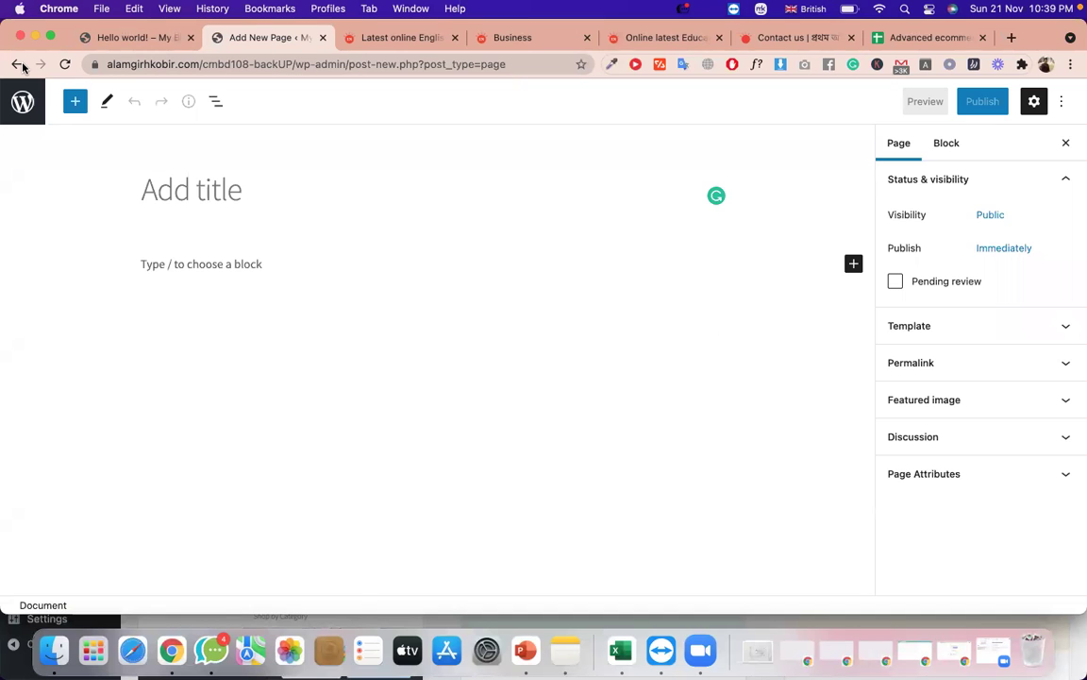
{"action": "left_click", "coordinate": [20, 64]}
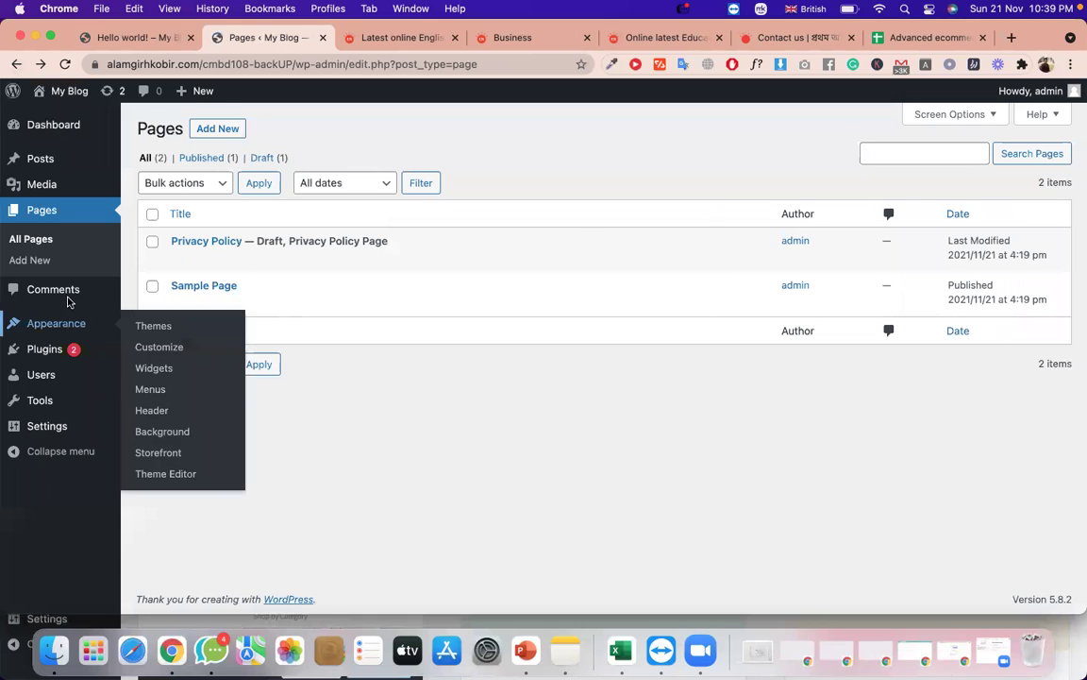
Open the dashboard's comments management and examine the comment section of the reloaded "Hello world!" post.
{"action": "left_click", "coordinate": [78, 297]}
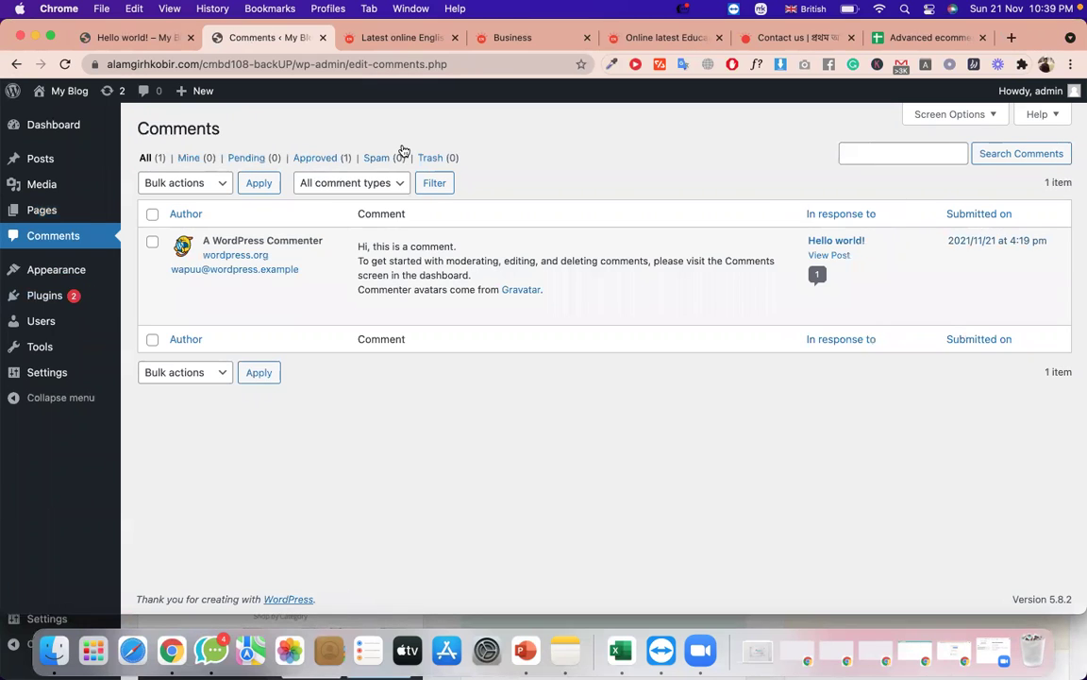
{"action": "left_click", "coordinate": [158, 39]}
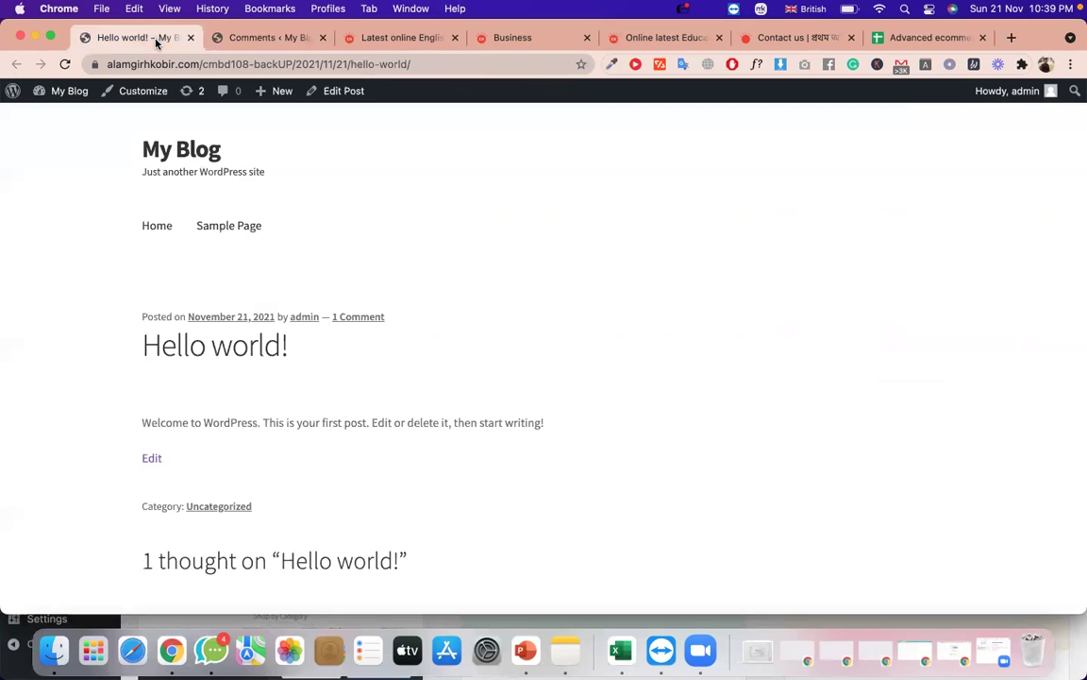
{"action": "scroll", "coordinate": [311, 426], "scroll_direction": "down", "scroll_amount": 2}
{"action": "scroll", "coordinate": [313, 430], "scroll_direction": "down", "scroll_amount": 2}
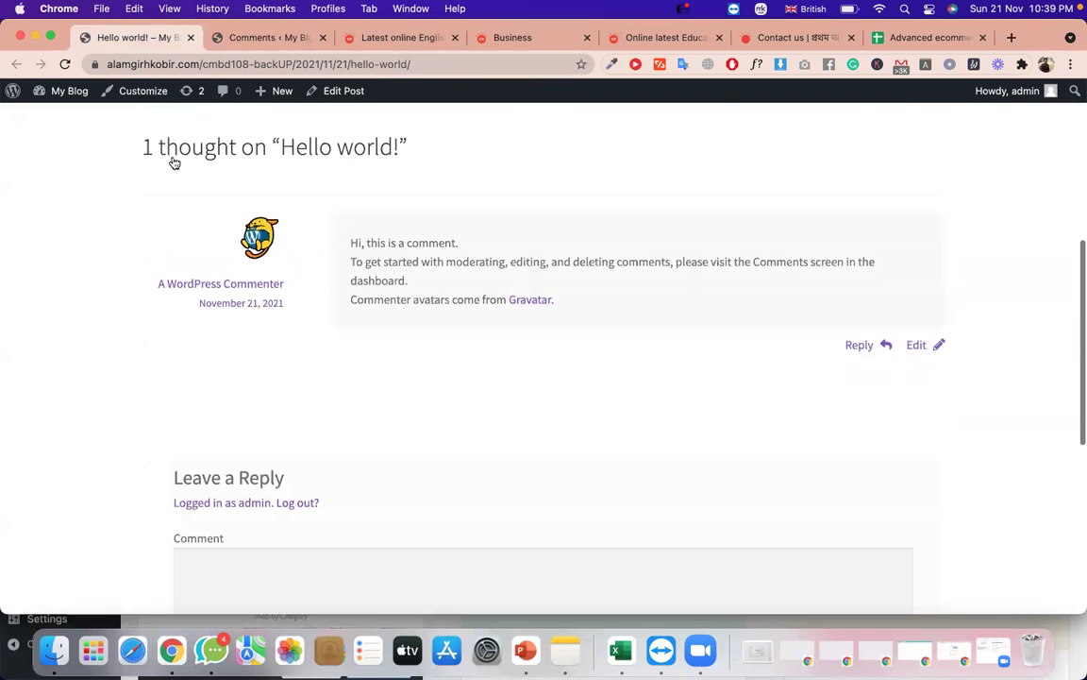
{"action": "left_click", "coordinate": [64, 65]}
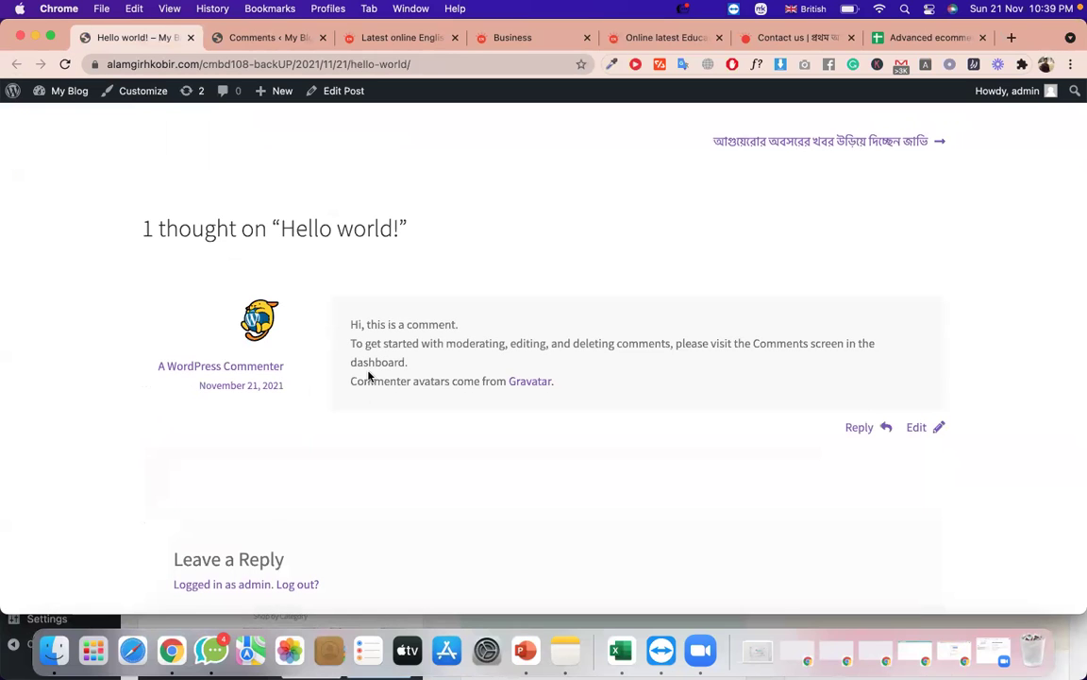
{"action": "scroll", "coordinate": [369, 376], "scroll_direction": "up", "scroll_amount": 10}
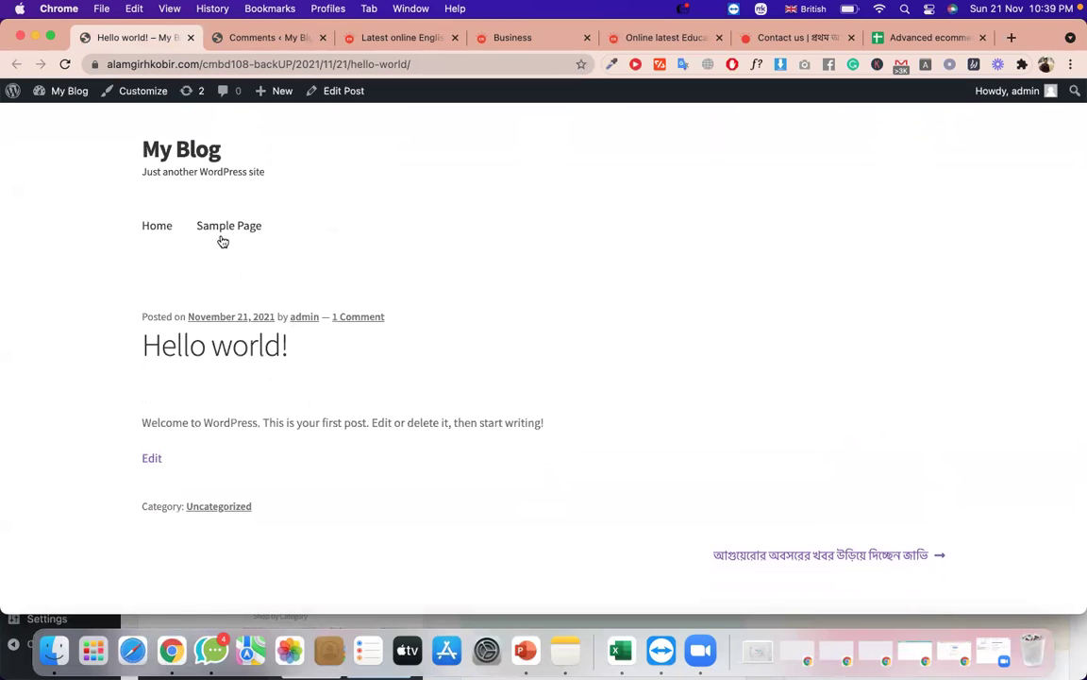
From the blog's home page, open the comment form of the আগুয়েরোর অবসরের খবর উড়িয়ে দিচ্ছেন জাভি post and activate its comment field.
{"action": "left_click", "coordinate": [184, 149]}
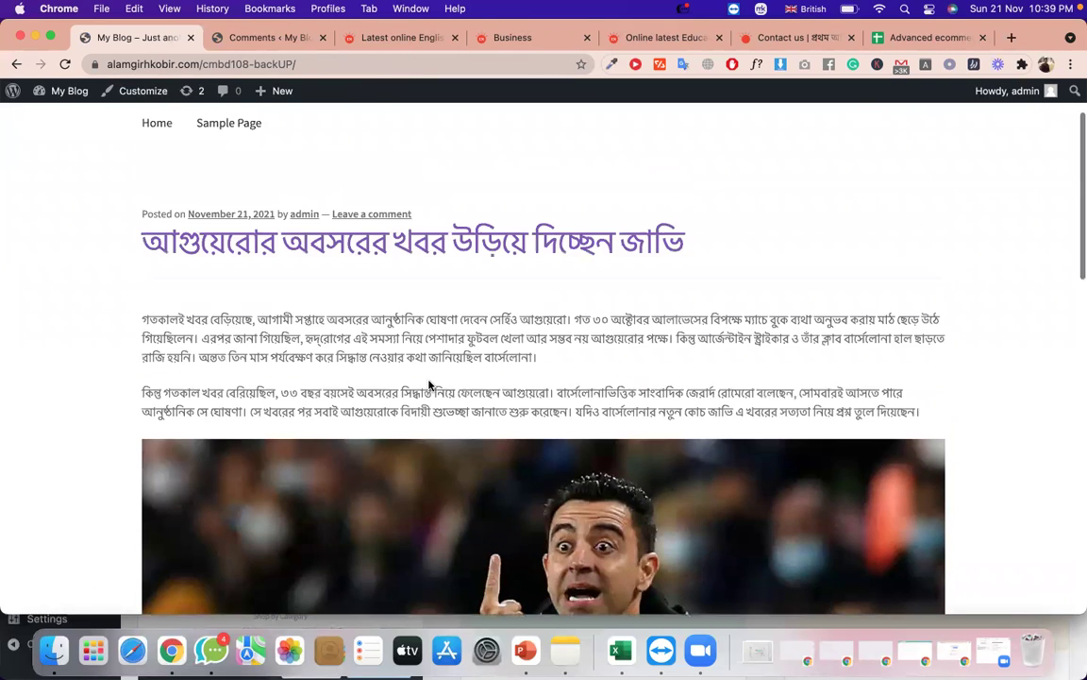
{"action": "scroll", "coordinate": [432, 387], "scroll_direction": "down", "scroll_amount": 3}
{"action": "scroll", "coordinate": [433, 385], "scroll_direction": "up", "scroll_amount": 3}
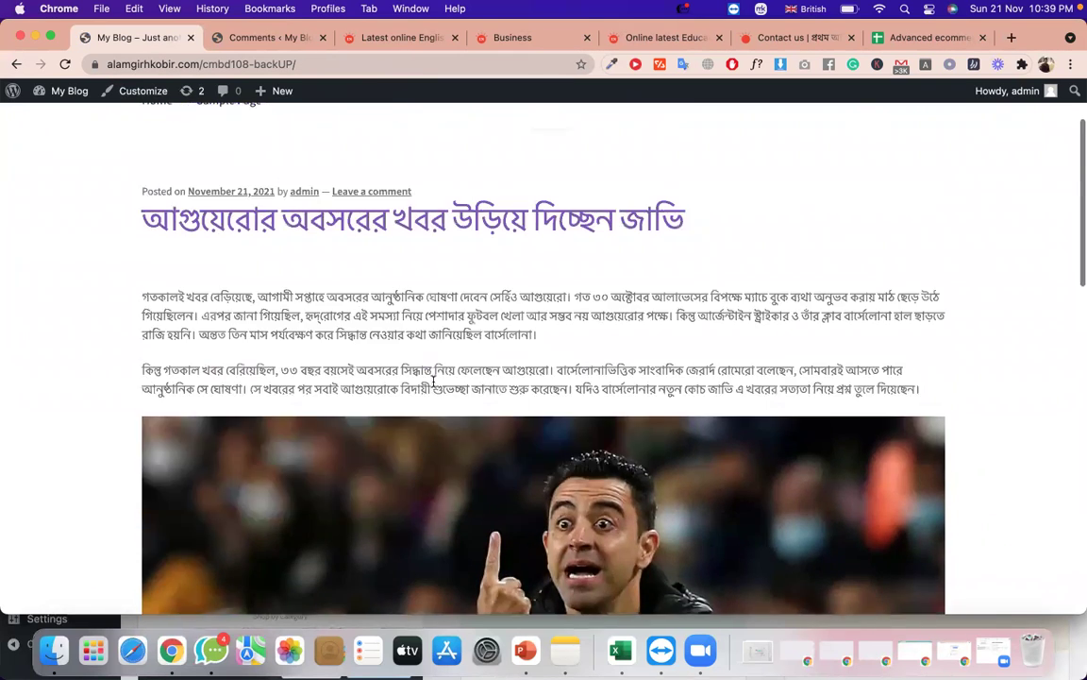
{"action": "left_click", "coordinate": [381, 200]}
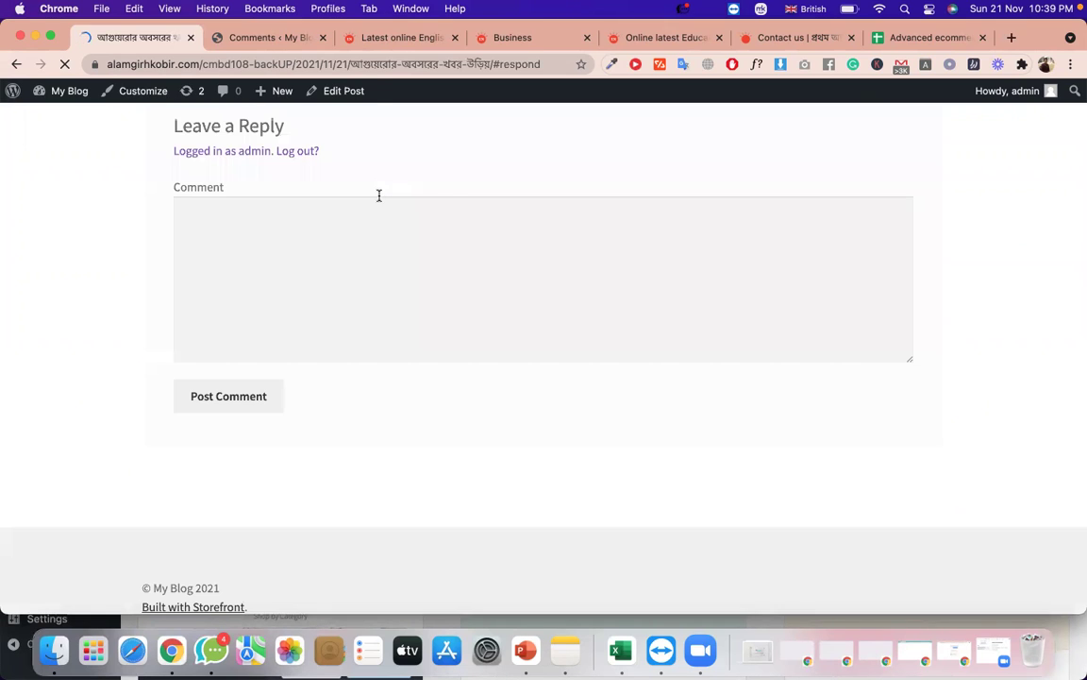
{"action": "left_click", "coordinate": [314, 256]}
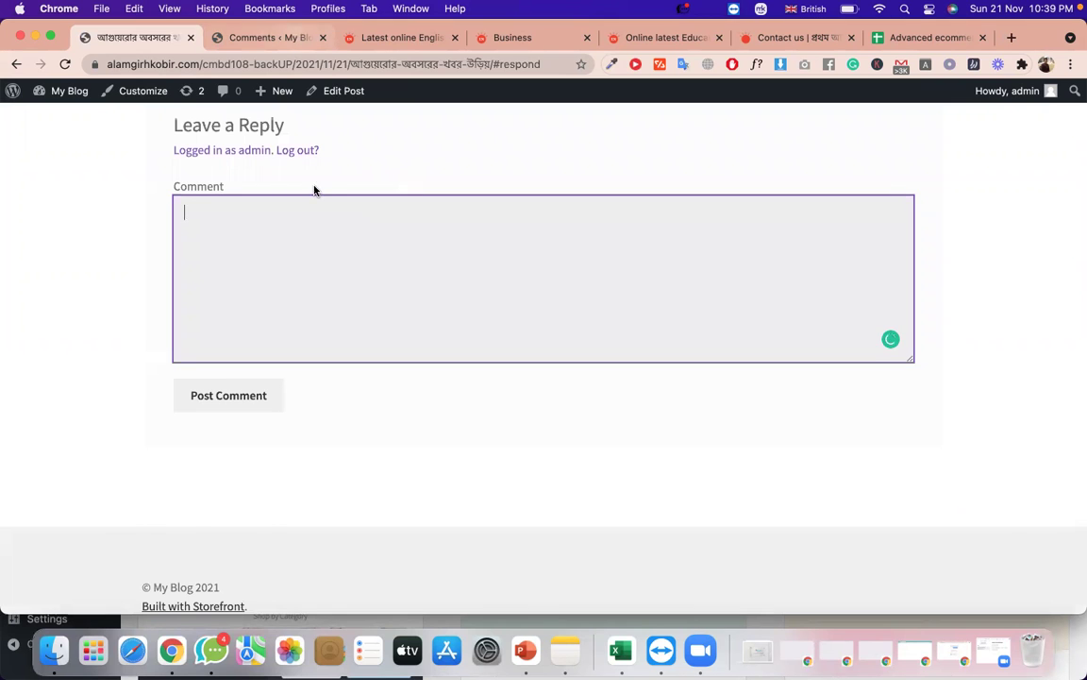
Return to the blog's comments management, view the Appearance, Plugins and Users options, and open the list of all users.
{"action": "key", "text": "ctrl+Tab"}
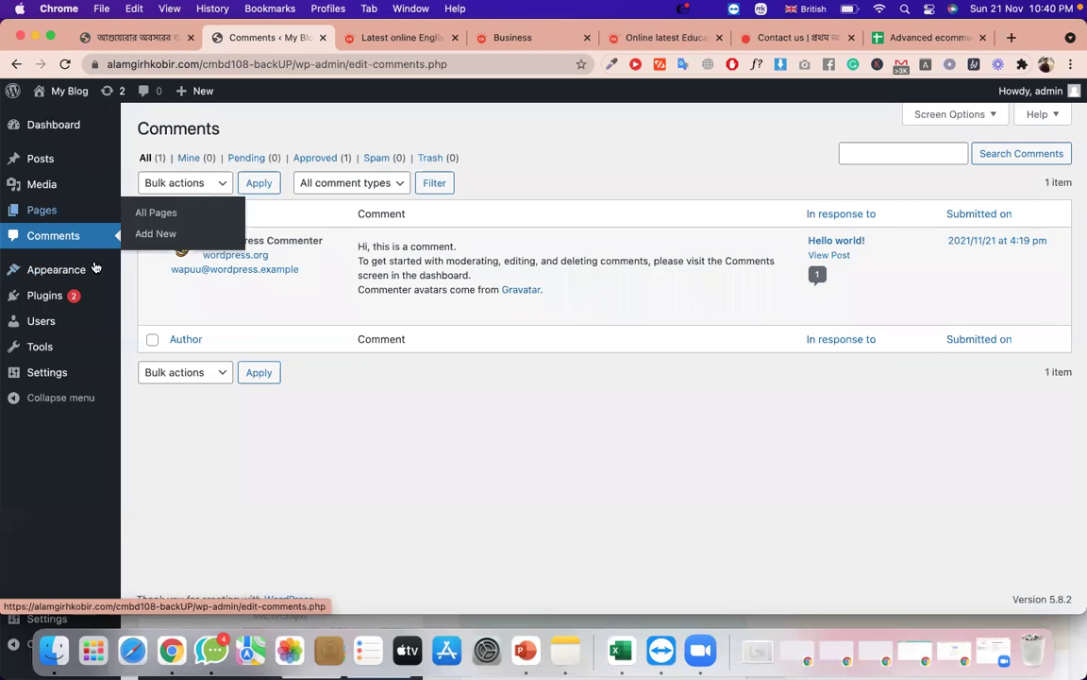
{"action": "mouse_move", "coordinate": [94, 269]}
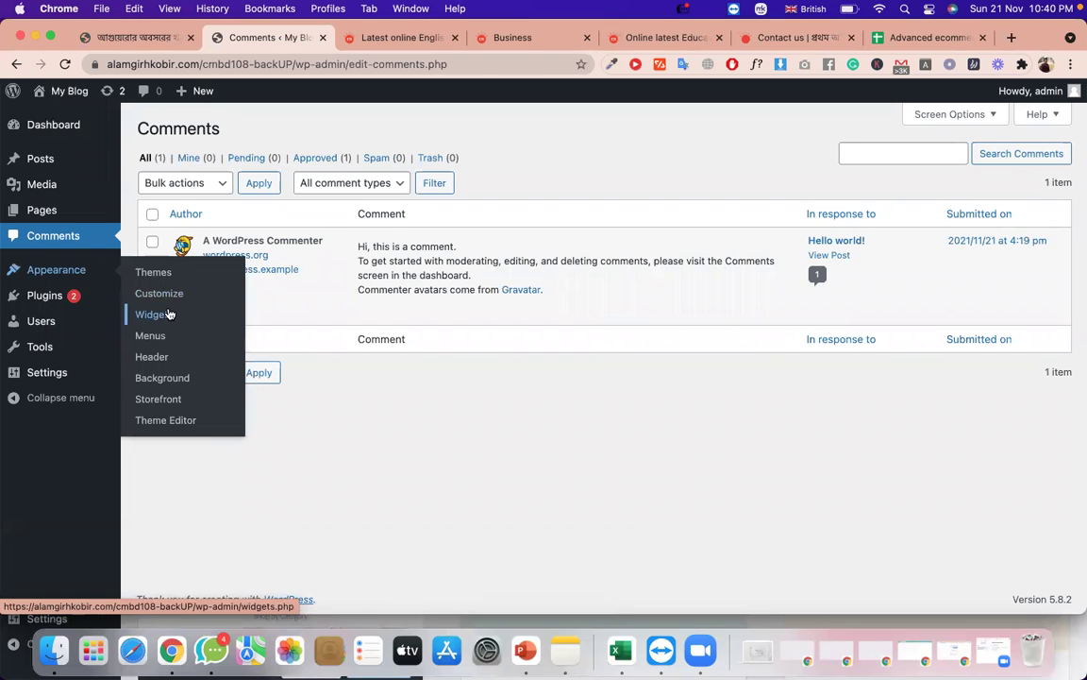
{"action": "mouse_move", "coordinate": [72, 297]}
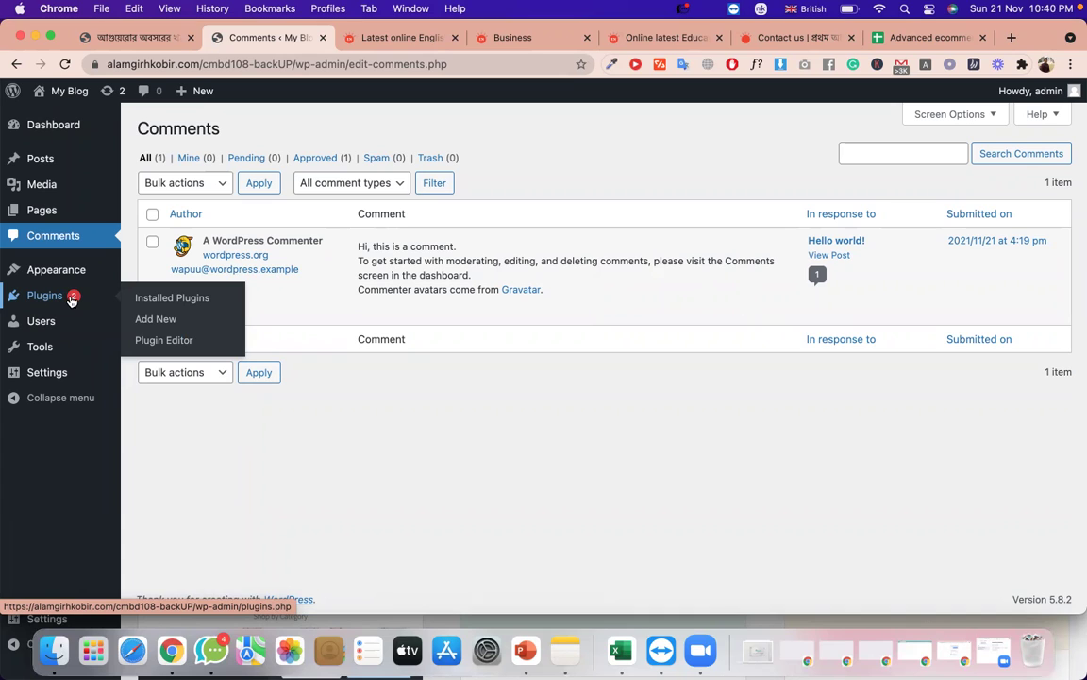
{"action": "mouse_move", "coordinate": [19, 325]}
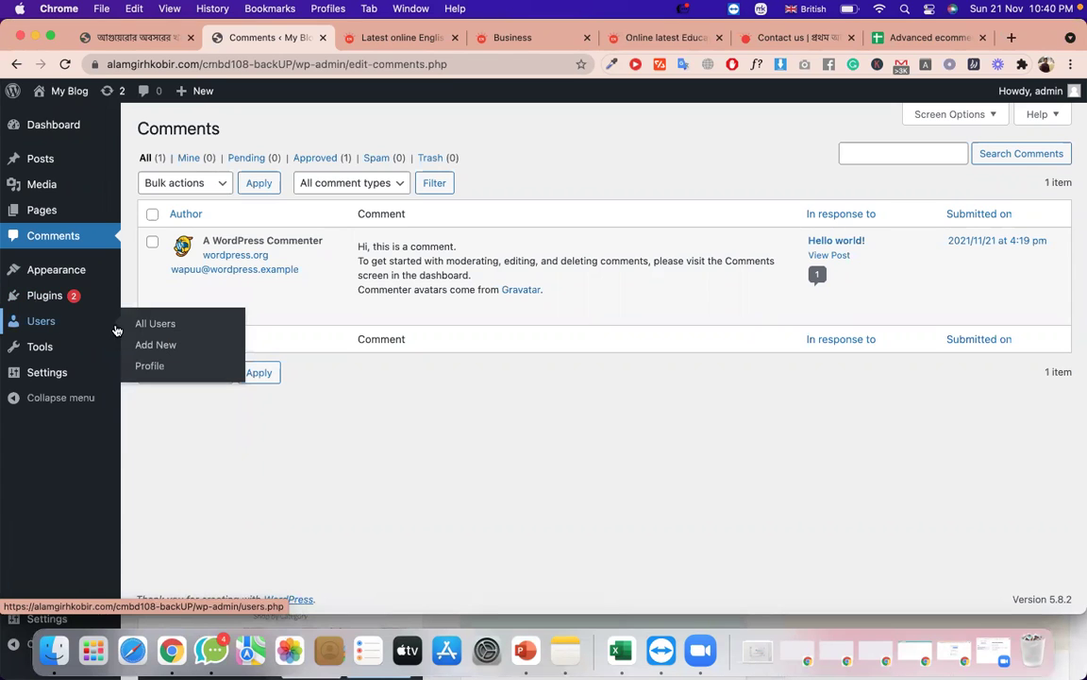
{"action": "left_click", "coordinate": [165, 328]}
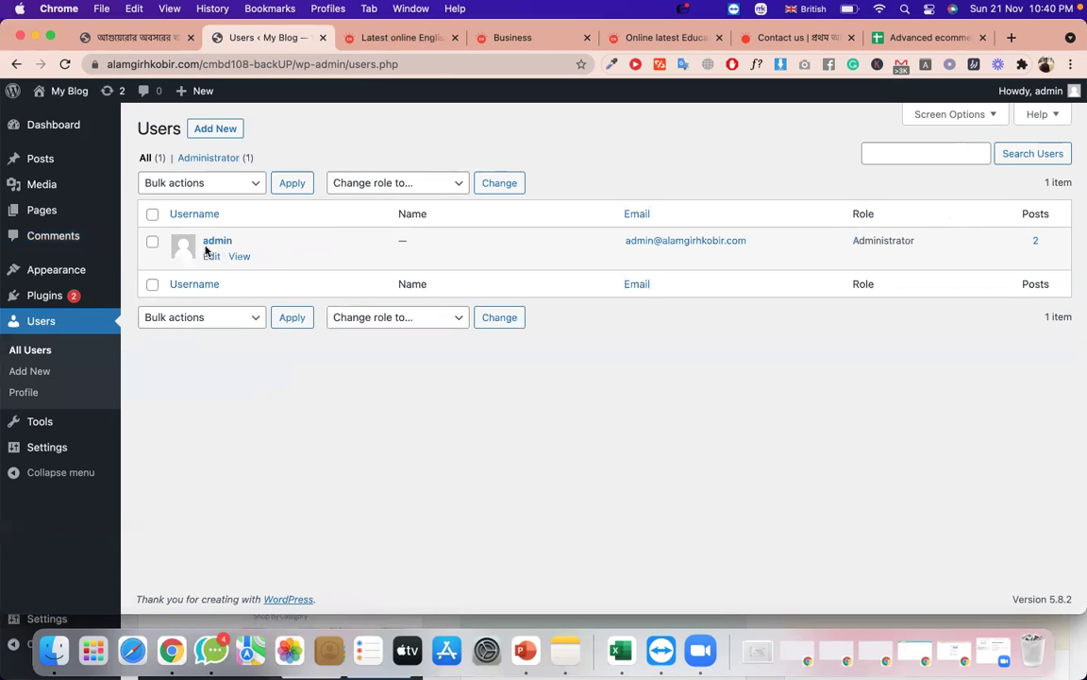
Start adding a new user and replace the prefilled username with storemanager.
{"action": "left_click", "coordinate": [48, 371]}
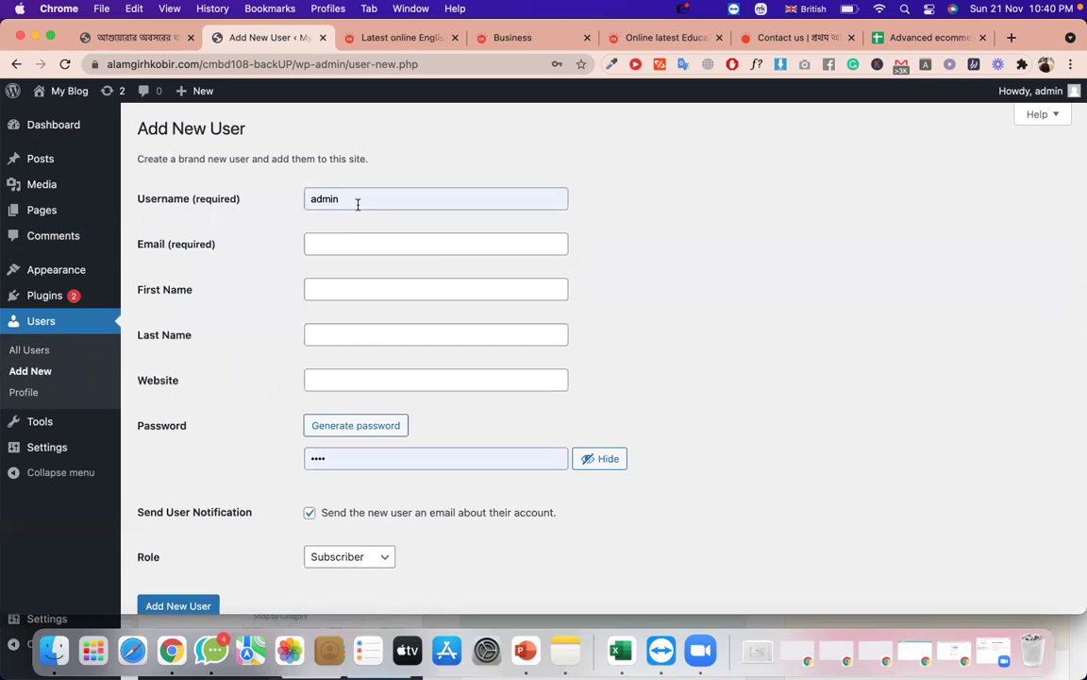
{"action": "left_click", "coordinate": [368, 200]}
{"action": "double_click", "coordinate": [367, 200]}
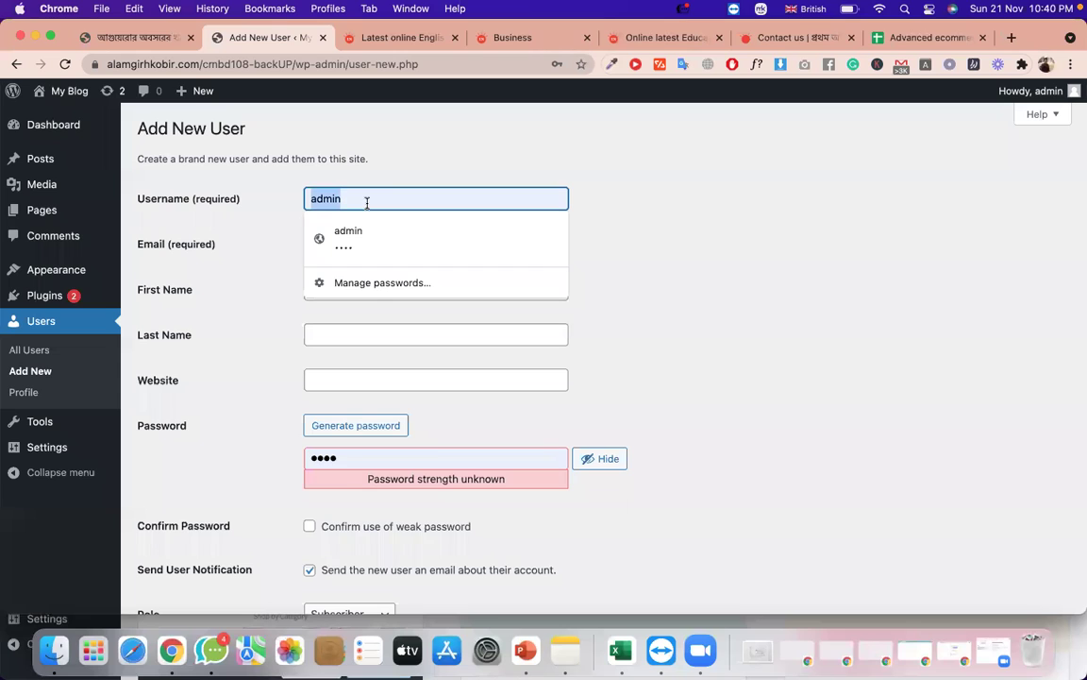
{"action": "key", "text": "BackSpace"}
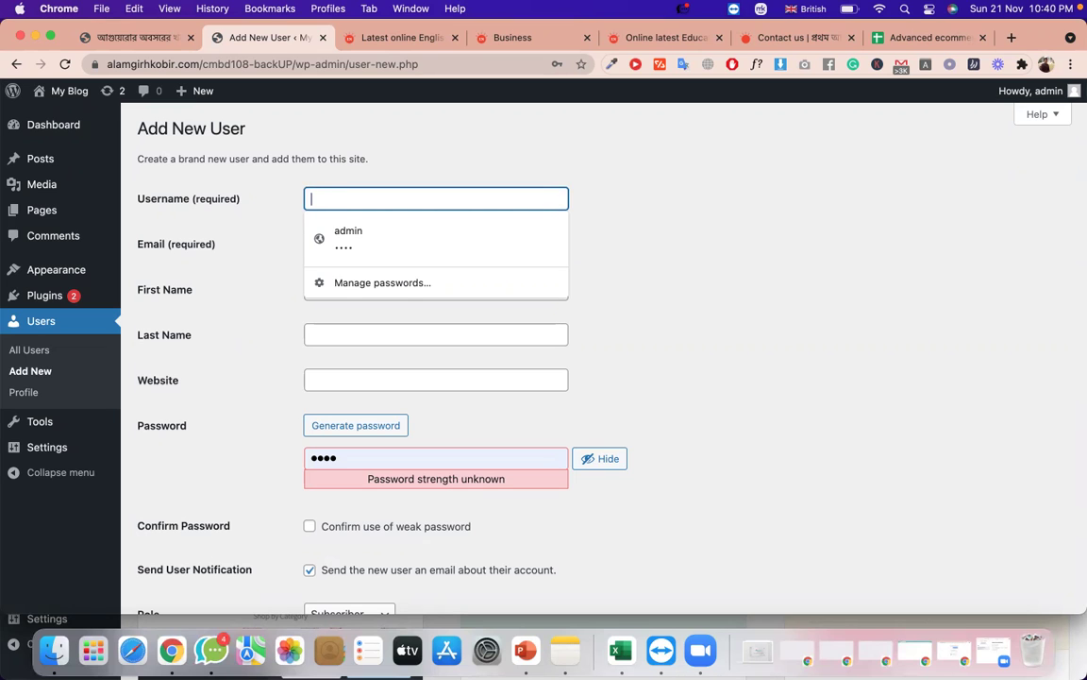
{"action": "type", "text": "storem"}
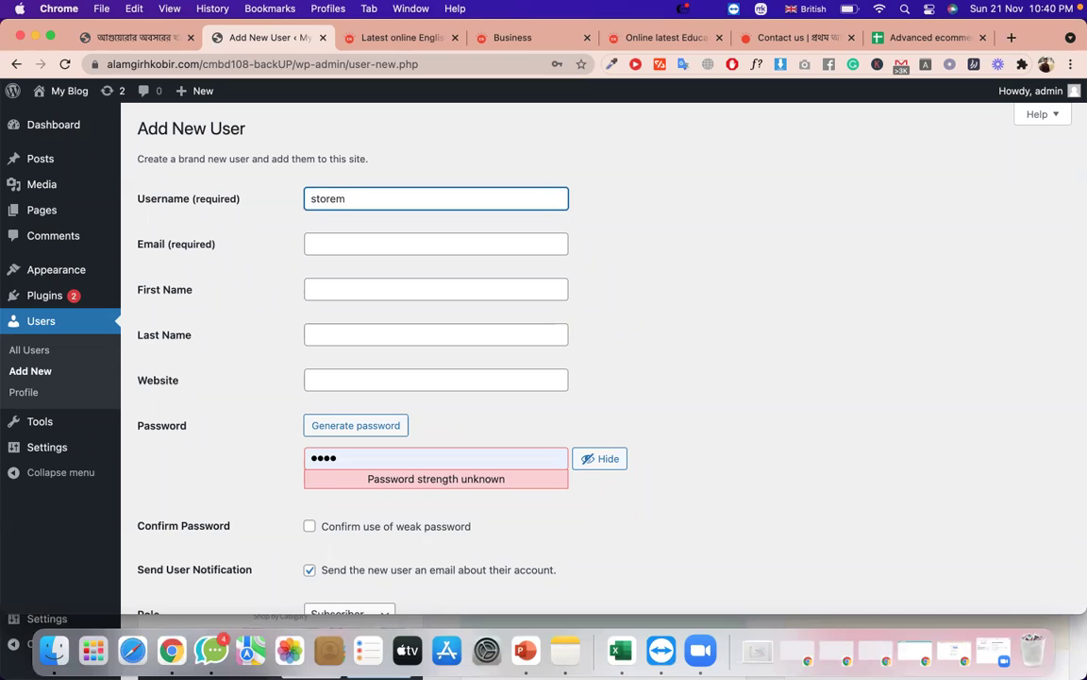
{"action": "type", "text": " man"}
{"action": "key", "text": "BackSpace"}
{"action": "key", "text": "BackSpace"}
{"action": "key", "text": "BackSpace"}
{"action": "type", "text": "manager"}
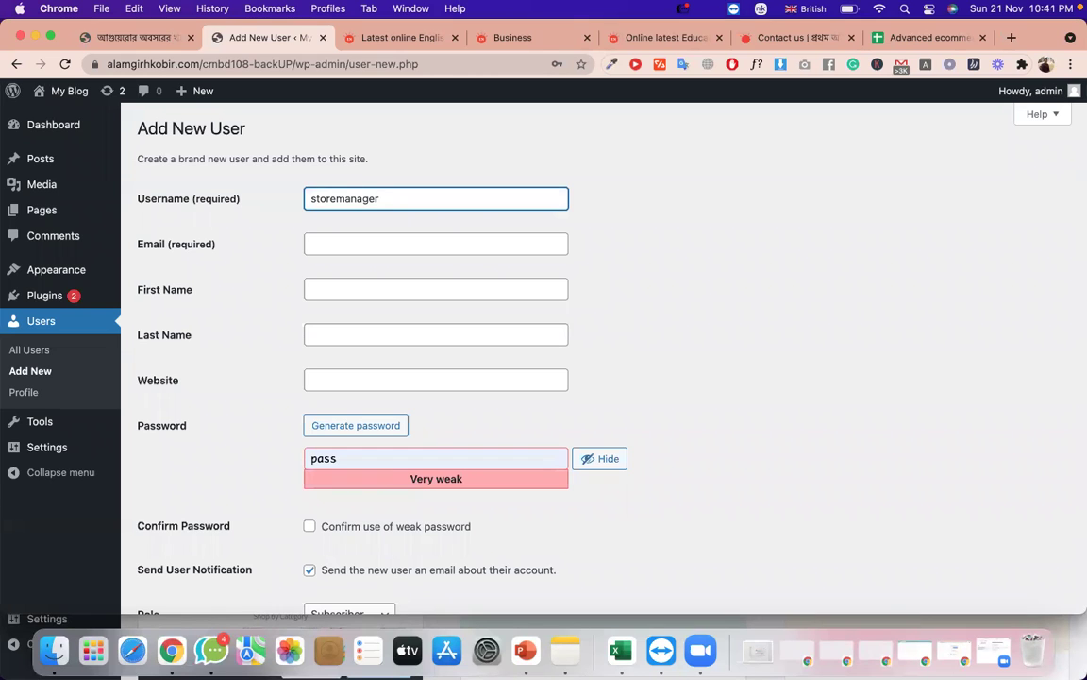
Fill in the new user's email, first name and last name from the saved autofill suggestion, leaving the website empty.
{"action": "left_click", "coordinate": [347, 252]}
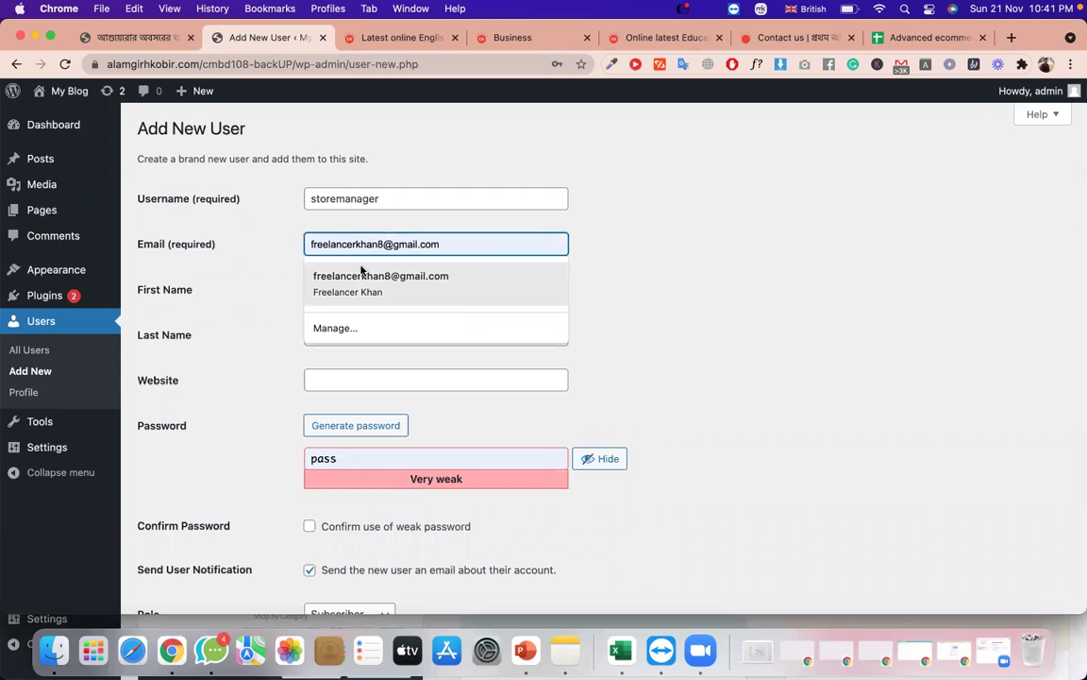
{"action": "left_click", "coordinate": [361, 275]}
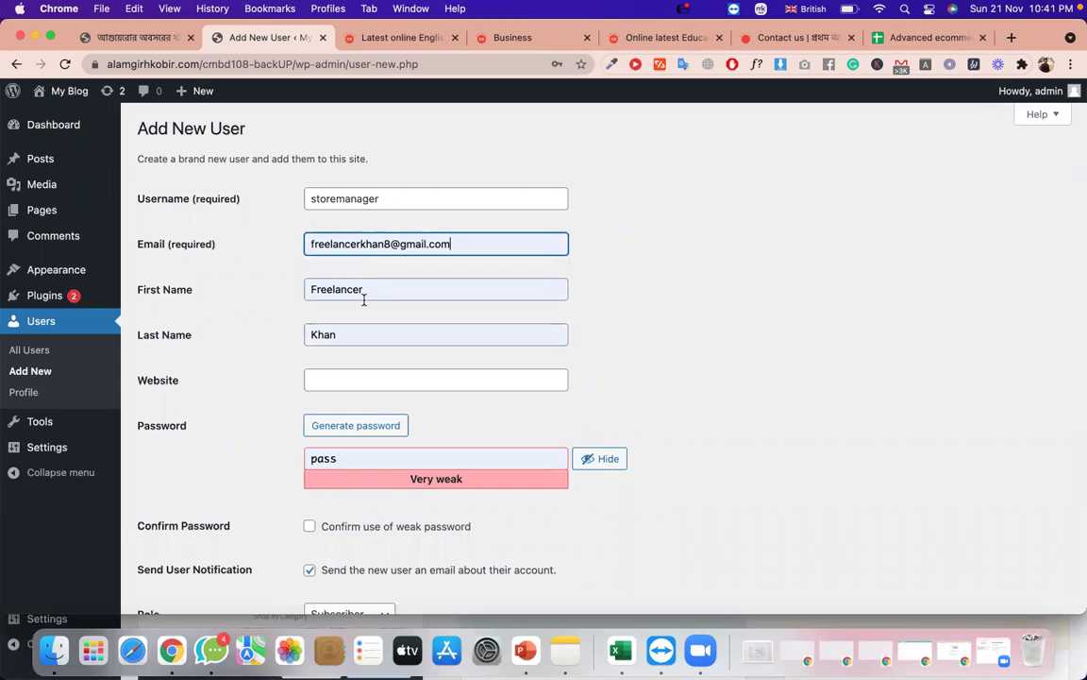
{"action": "left_click", "coordinate": [385, 372]}
{"action": "left_click", "coordinate": [242, 420]}
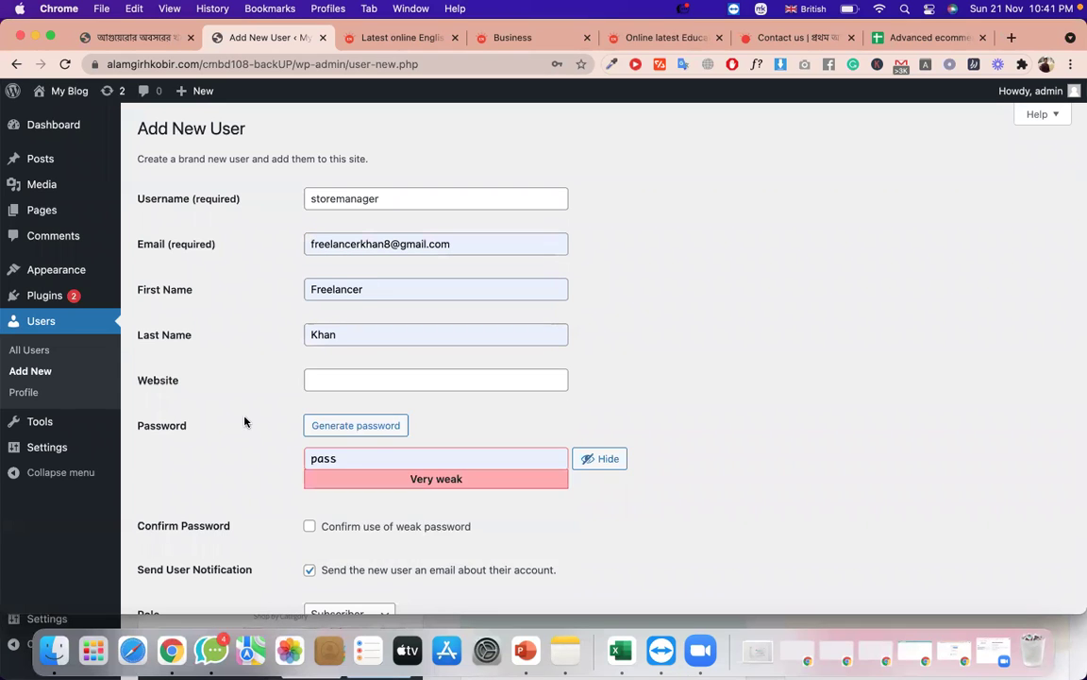
Give the new user the Editor role, confirm use of the weak password, create the account and save its login in the browser.
{"action": "scroll", "coordinate": [247, 421], "scroll_direction": "down", "scroll_amount": 1}
{"action": "double_click", "coordinate": [366, 416]}
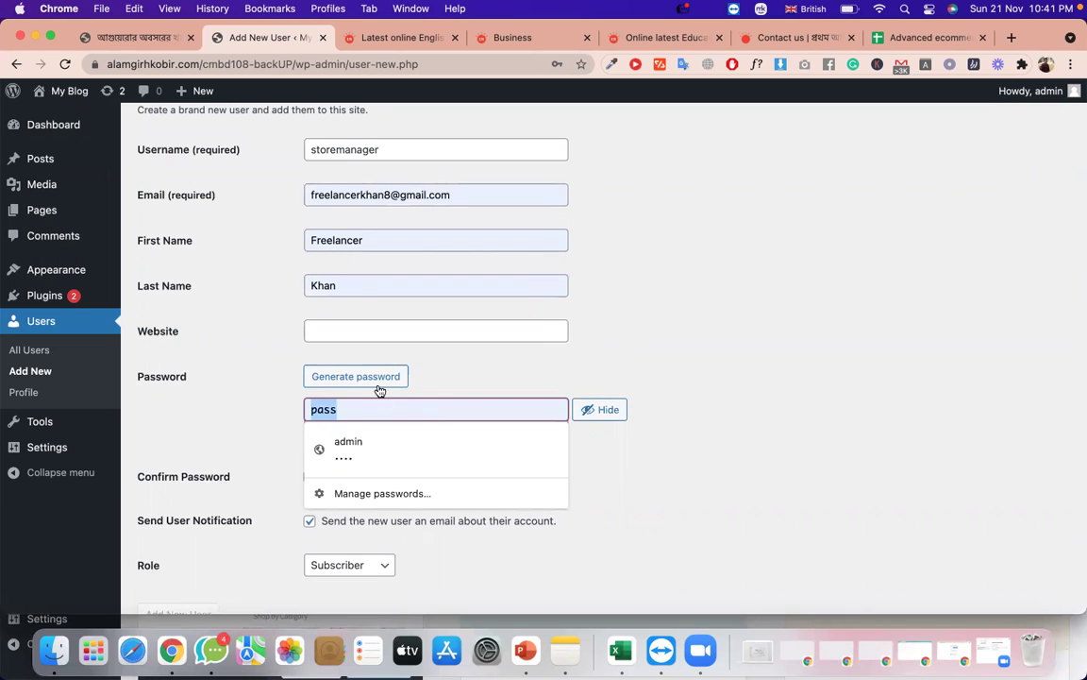
{"action": "scroll", "coordinate": [471, 385], "scroll_direction": "down", "scroll_amount": 2}
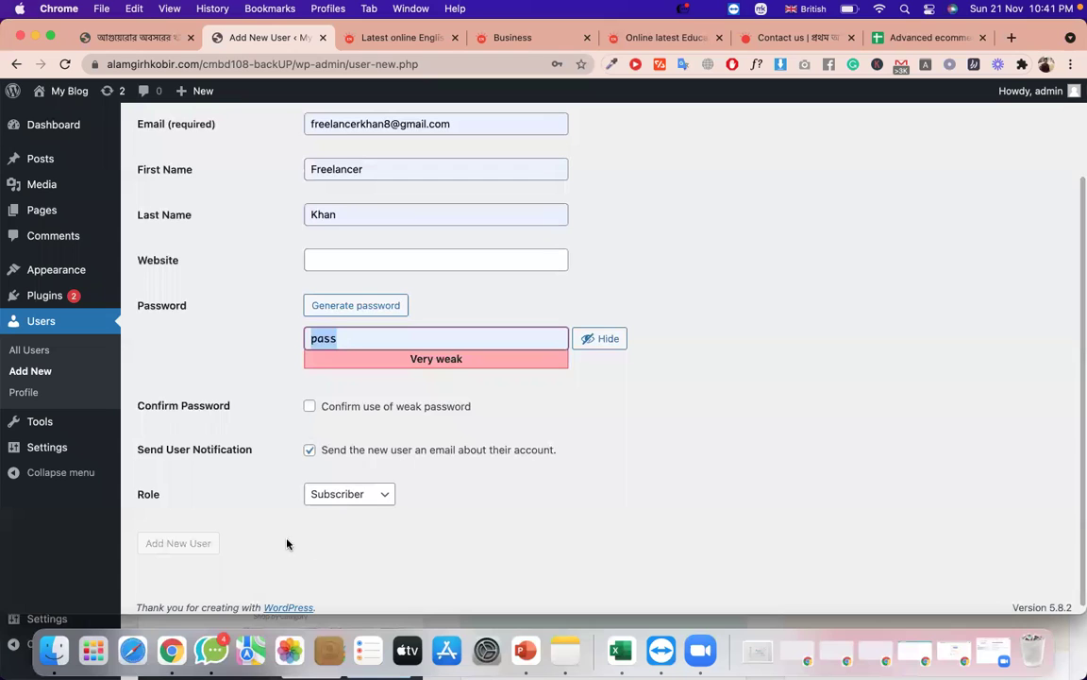
{"action": "left_click", "coordinate": [385, 493]}
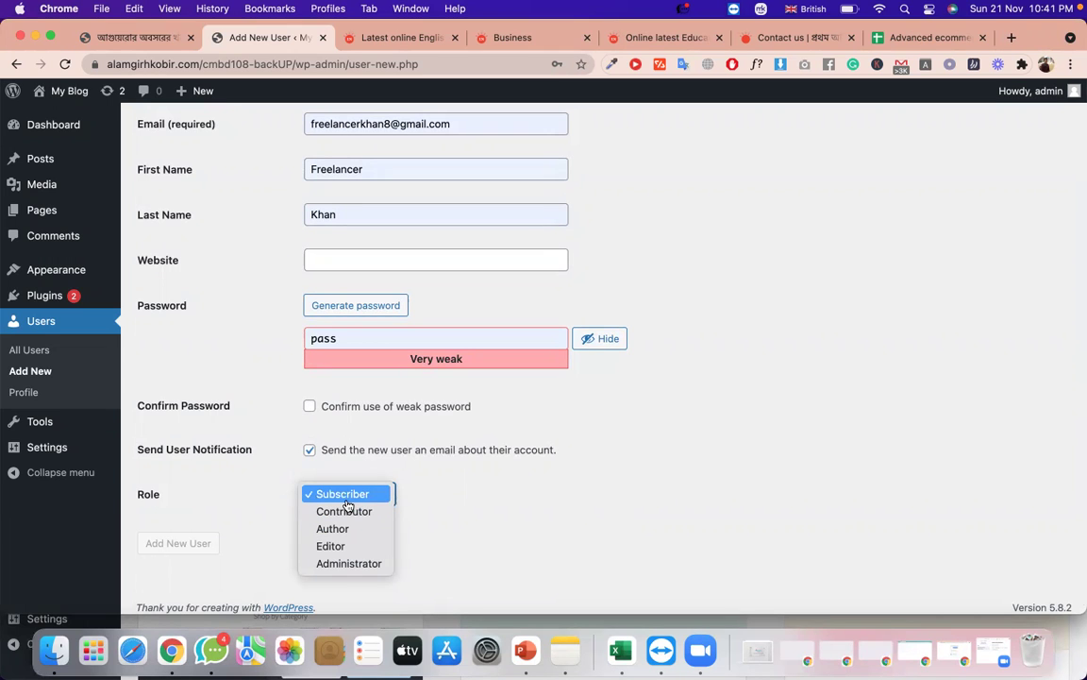
{"action": "left_click", "coordinate": [355, 546]}
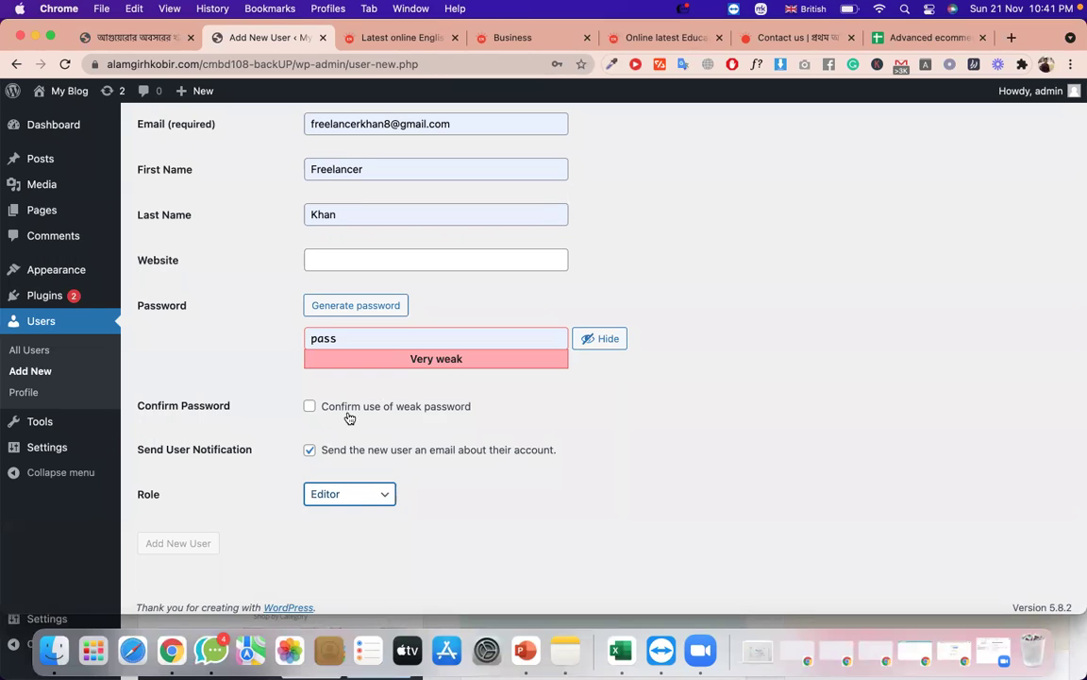
{"action": "left_click", "coordinate": [310, 405]}
{"action": "left_click", "coordinate": [197, 544]}
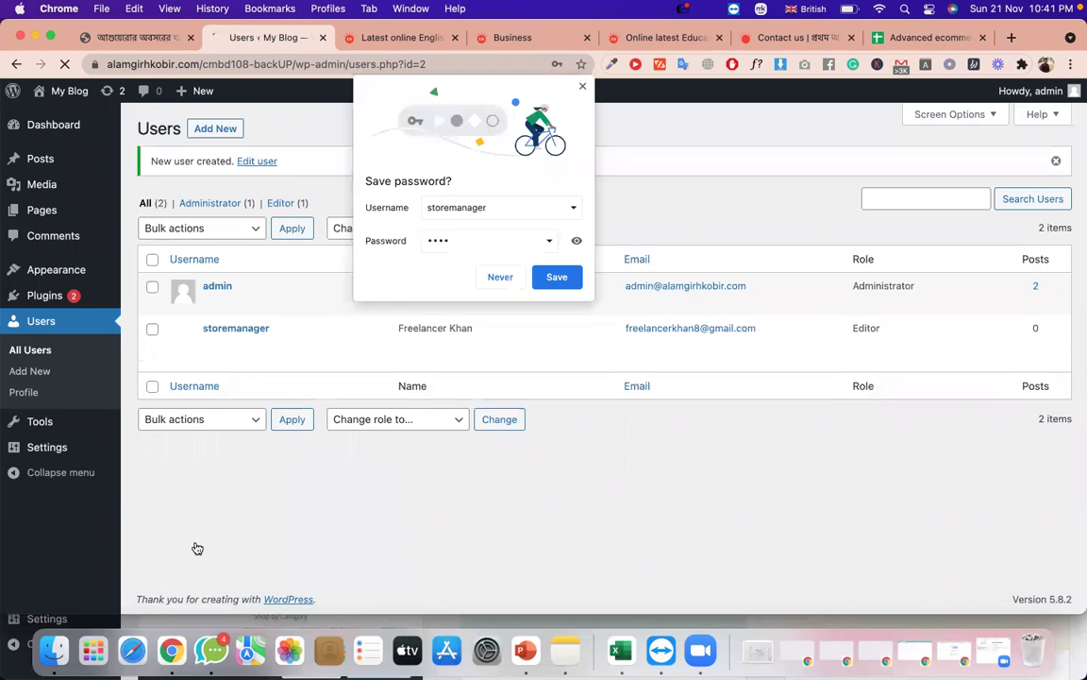
{"action": "left_click", "coordinate": [561, 277]}
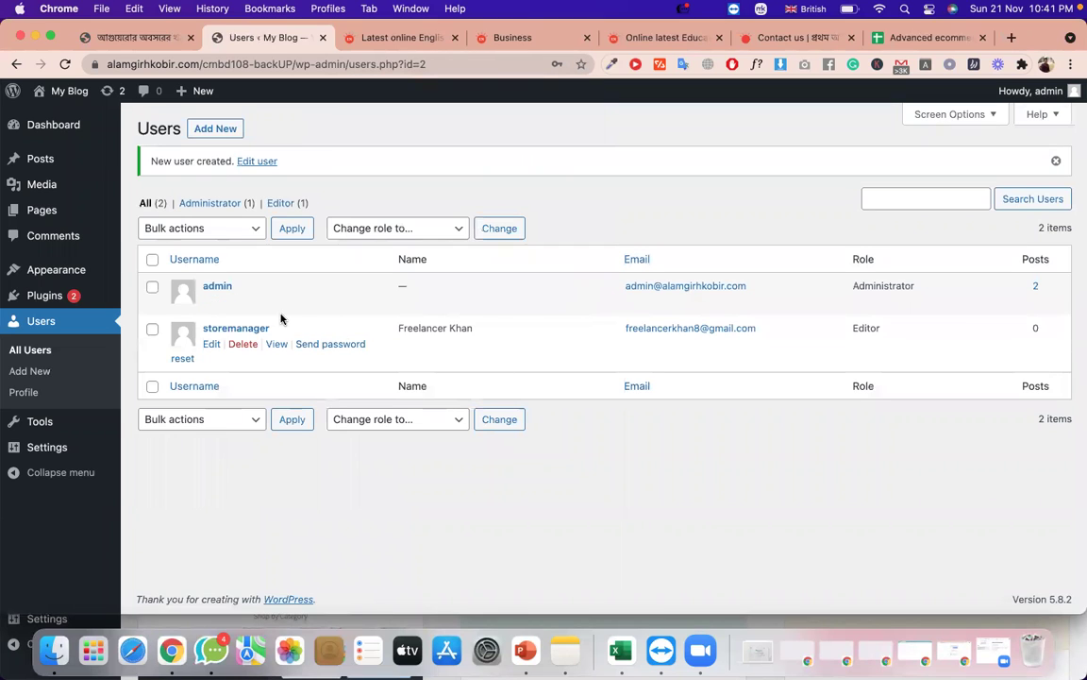
Open the dashboard's available tools and view the list of settings sections.
{"action": "left_click", "coordinate": [81, 424]}
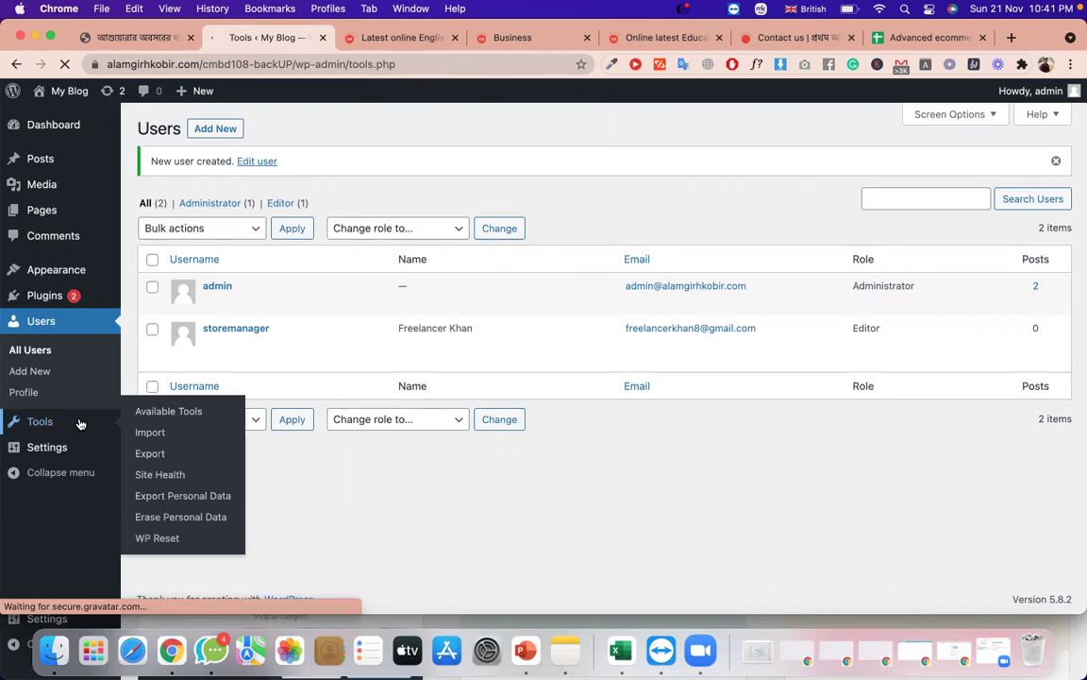
{"action": "mouse_move", "coordinate": [58, 537]}
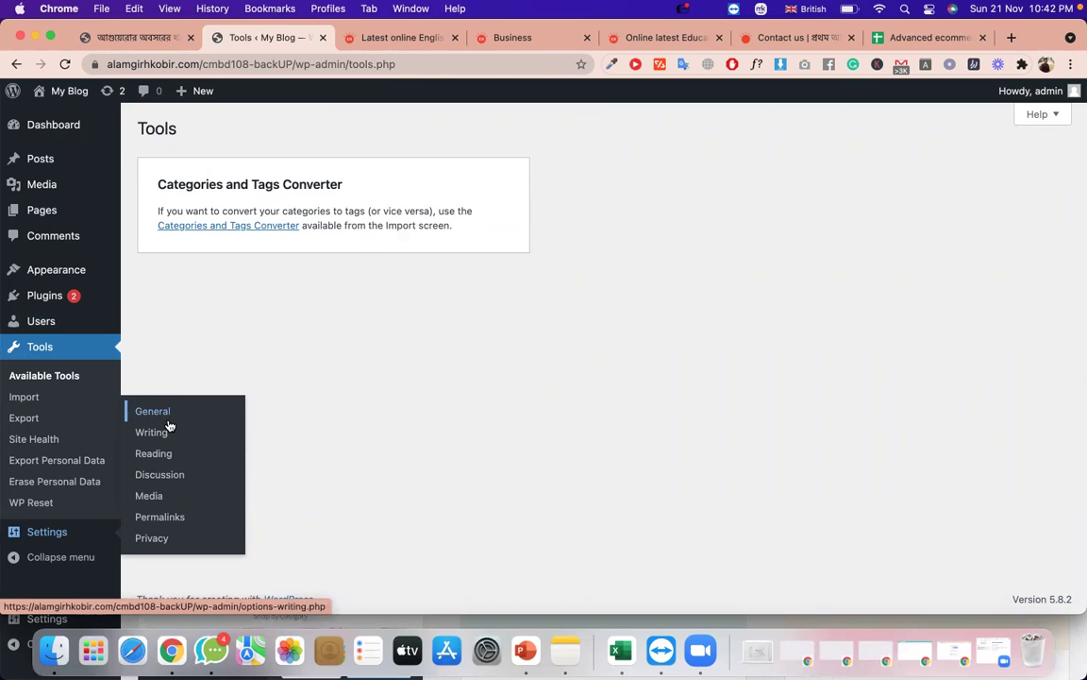
Search the plugins available to add for woocommerce, then install and activate the WooCommerce plugin by Automattic.
{"action": "mouse_move", "coordinate": [117, 302]}
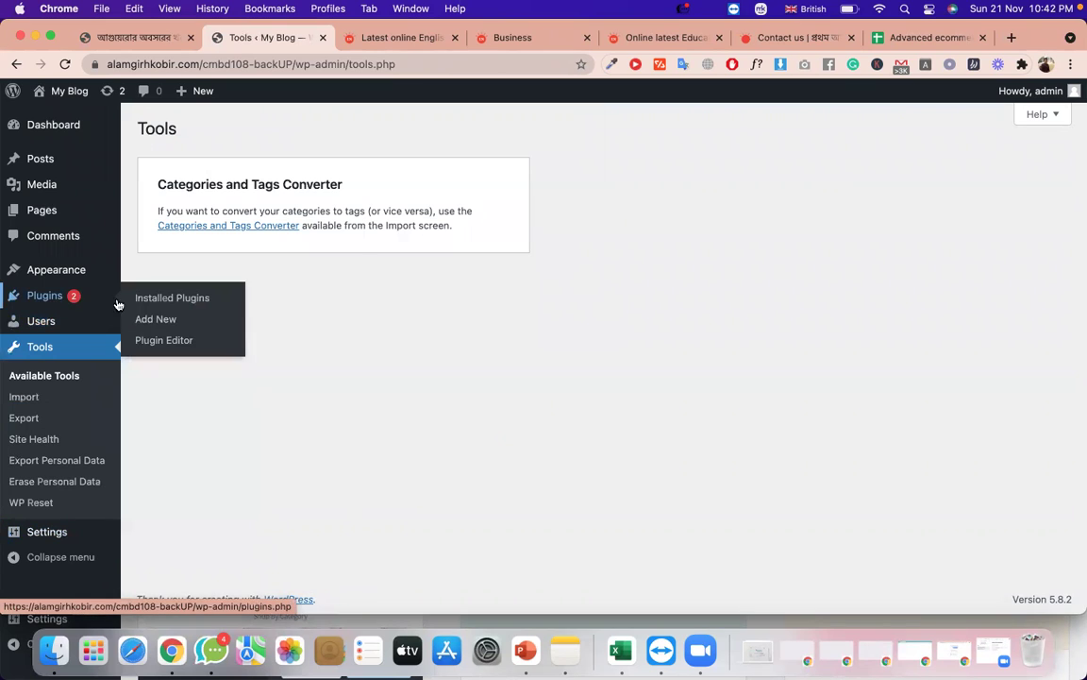
{"action": "left_click", "coordinate": [149, 322]}
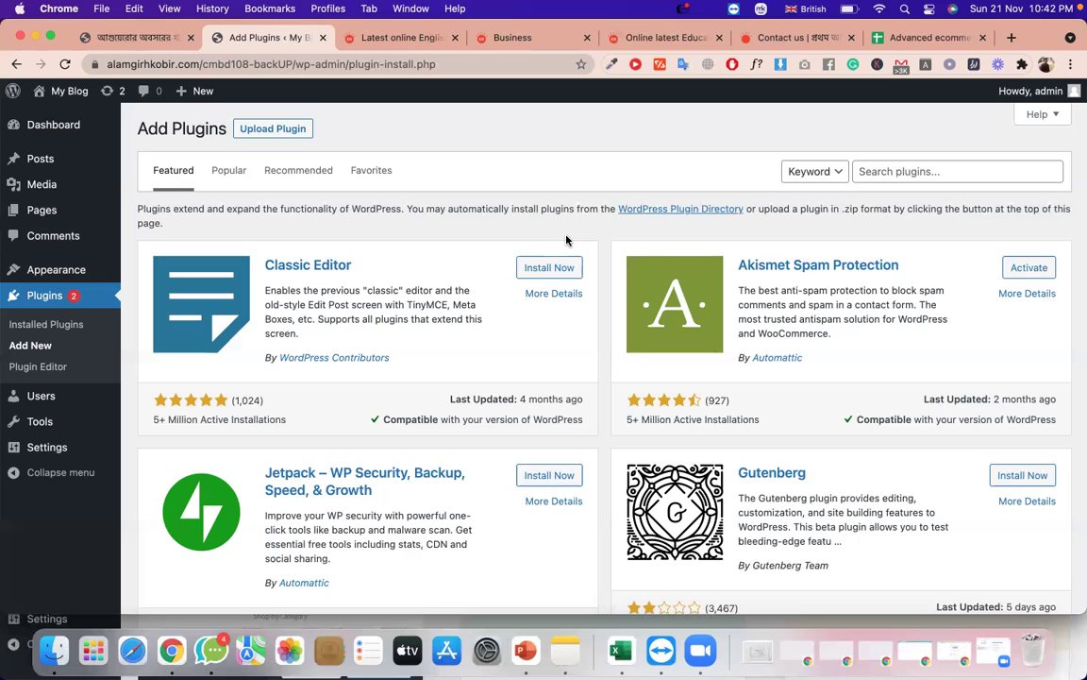
{"action": "left_click", "coordinate": [888, 174]}
{"action": "type", "text": "woocm"}
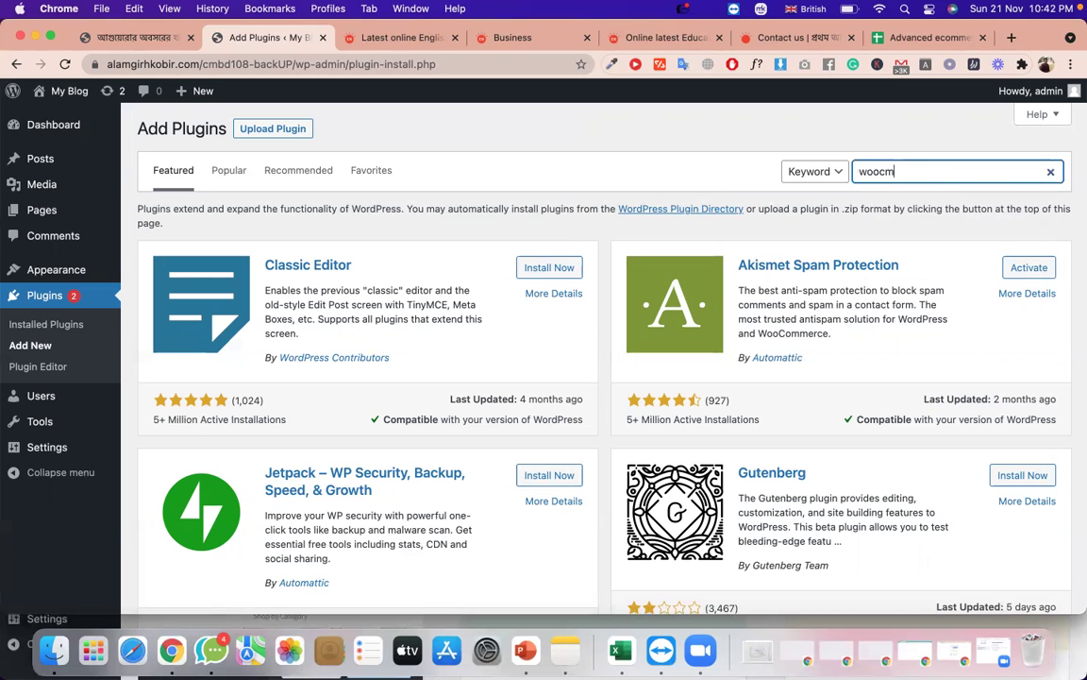
{"action": "key", "text": "BackSpace"}
{"action": "type", "text": "ommer"}
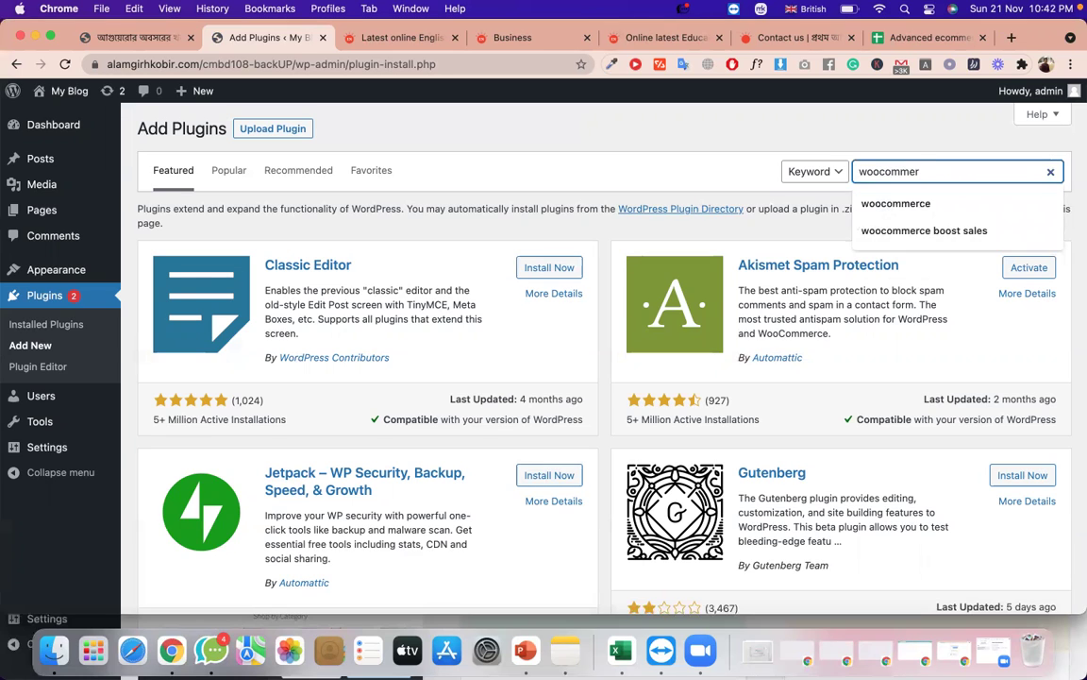
{"action": "key", "text": "Return"}
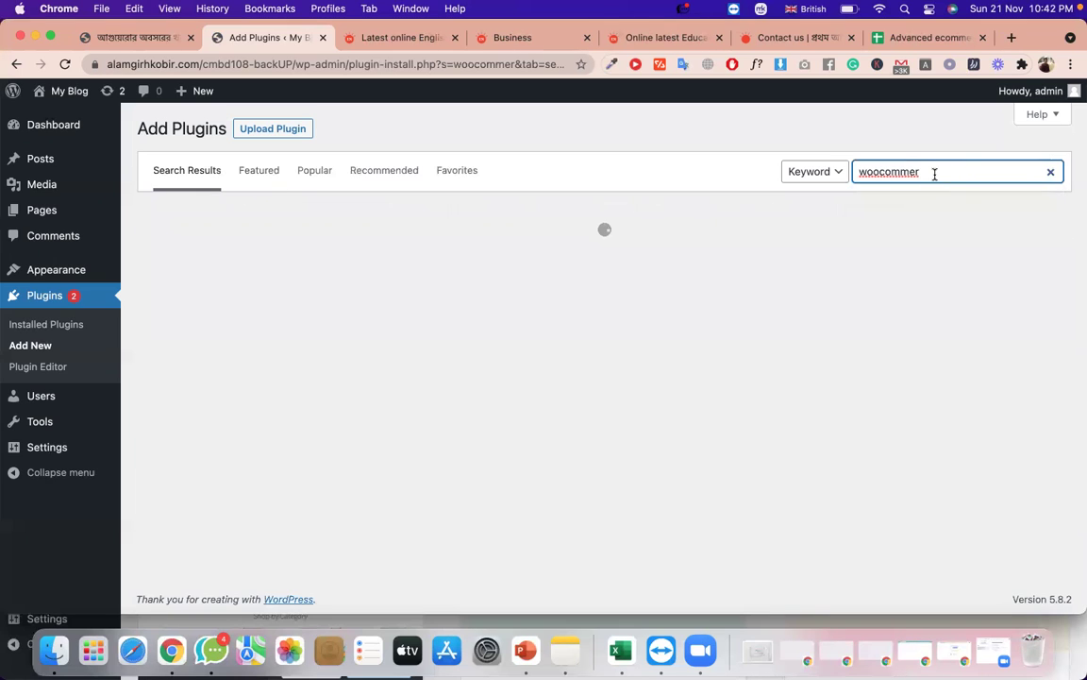
{"action": "type", "text": "ce"}
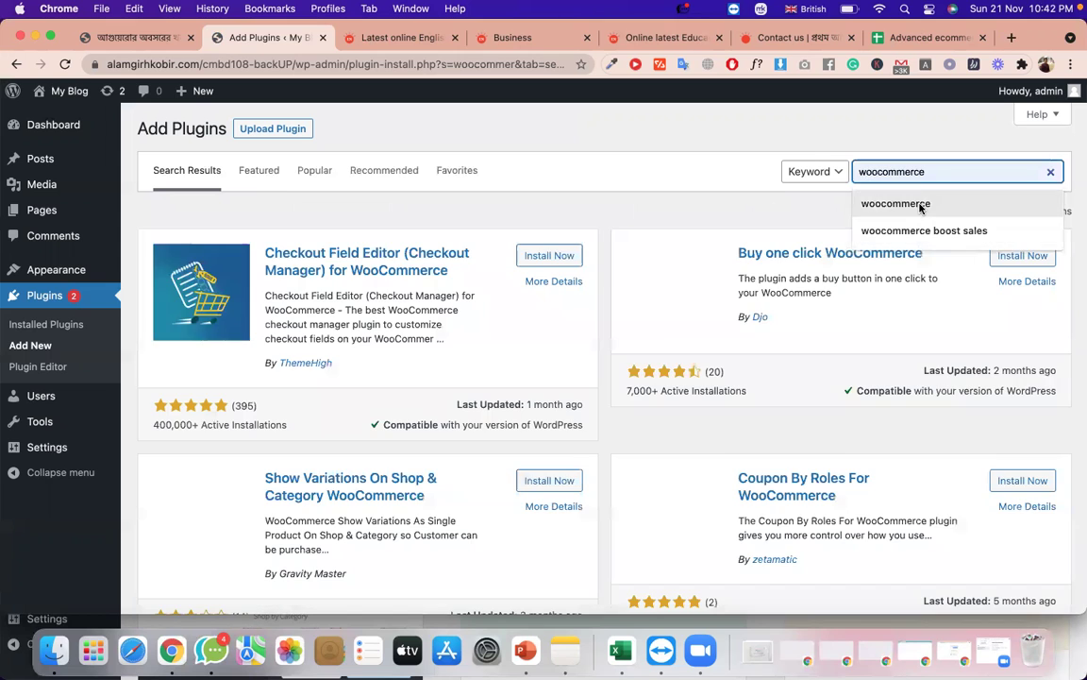
{"action": "left_click", "coordinate": [920, 204]}
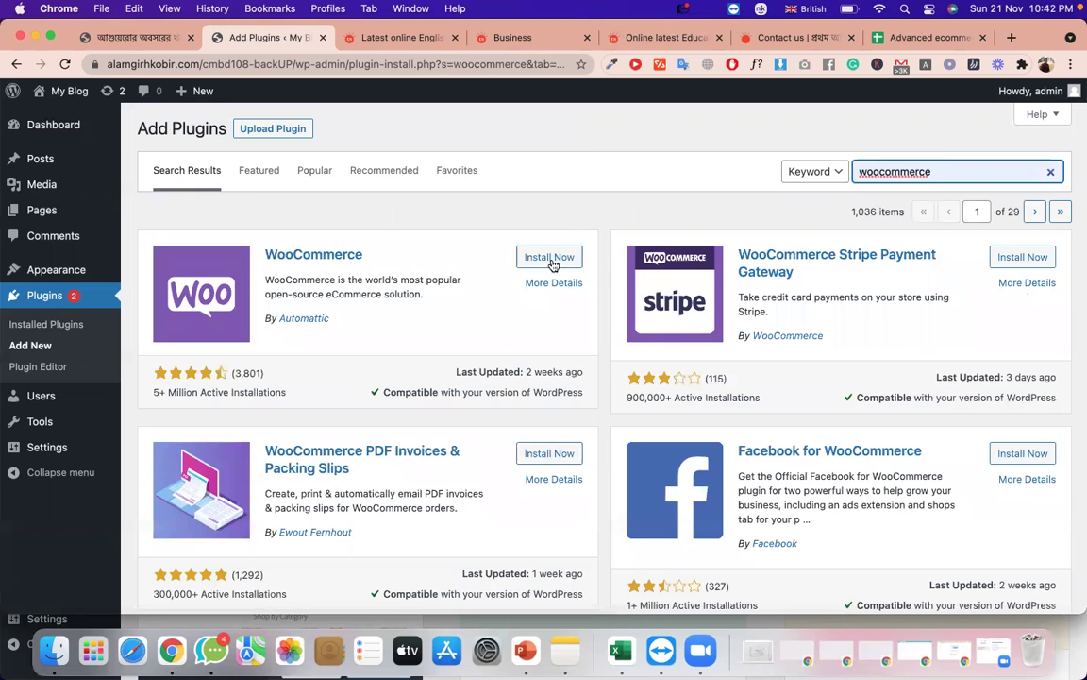
{"action": "left_click", "coordinate": [550, 257]}
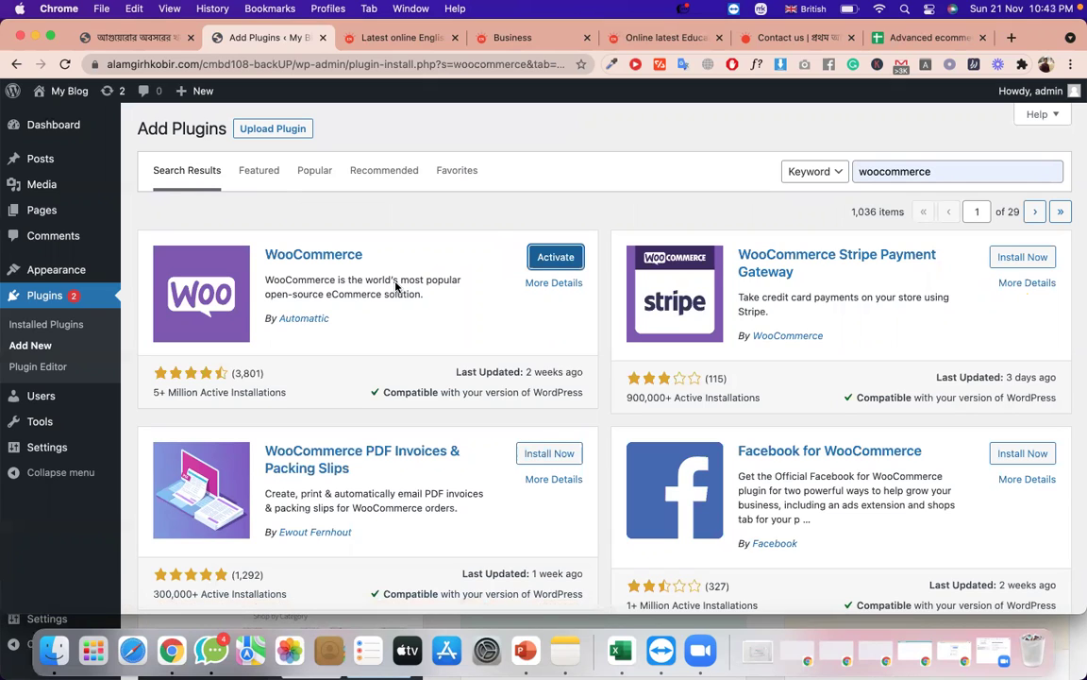
{"action": "left_click", "coordinate": [555, 258]}
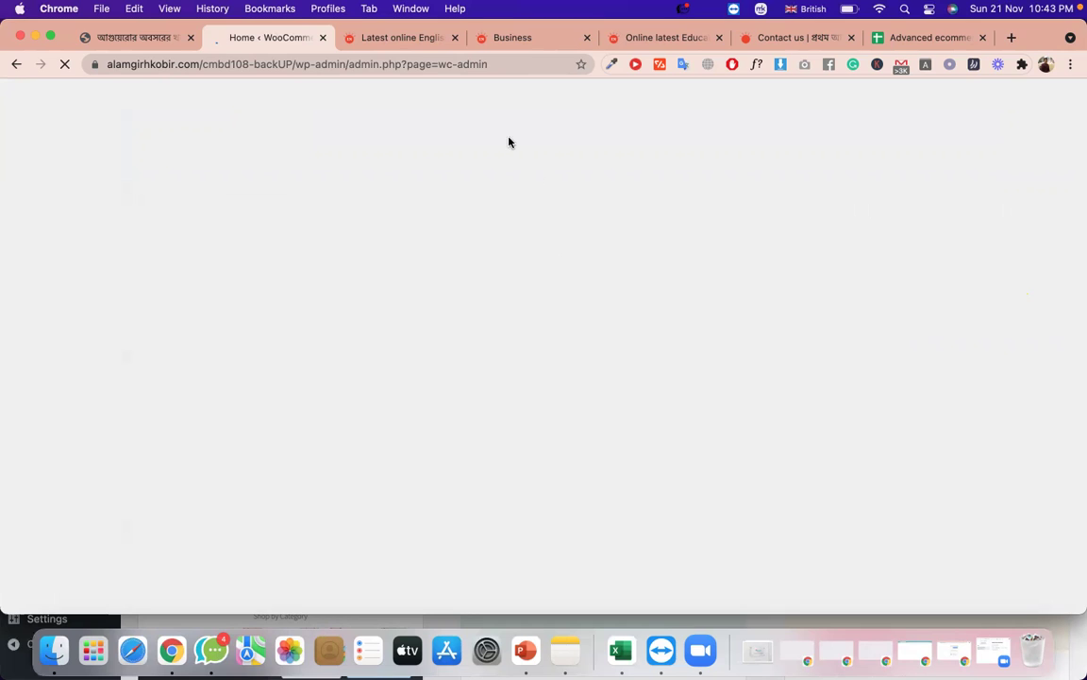
Close the four news site tabs and move the Advanced ecommerce spreadsheet tab ahead of the WooCommerce tab.
{"action": "left_click", "coordinate": [455, 38]}
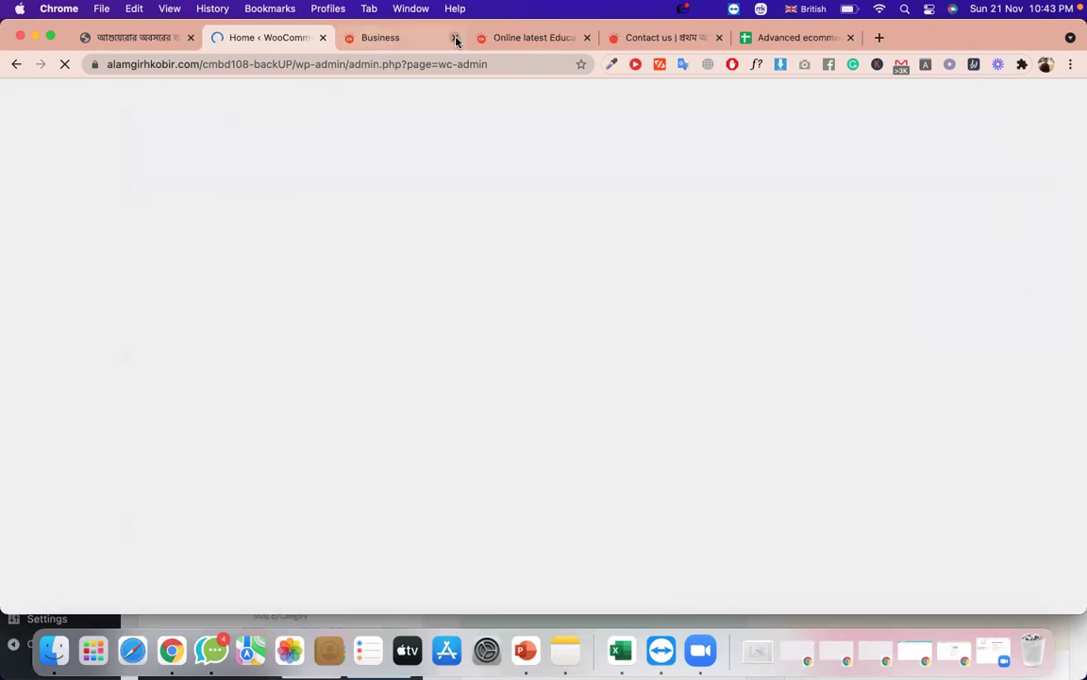
{"action": "left_click", "coordinate": [455, 37]}
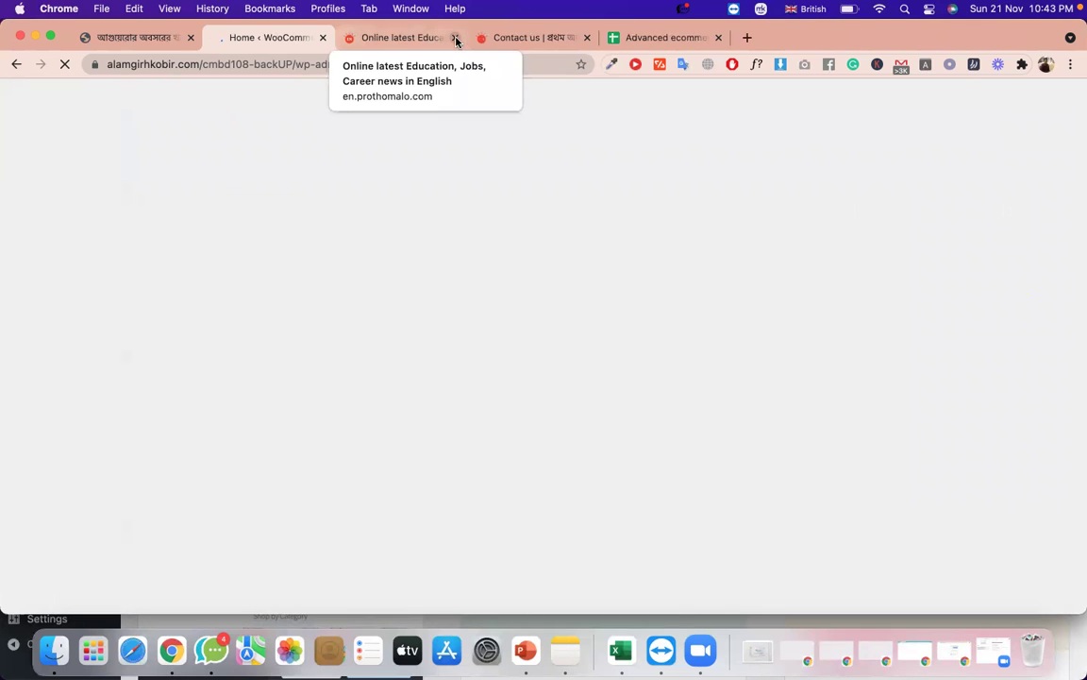
{"action": "left_click", "coordinate": [455, 38]}
{"action": "left_click", "coordinate": [455, 38]}
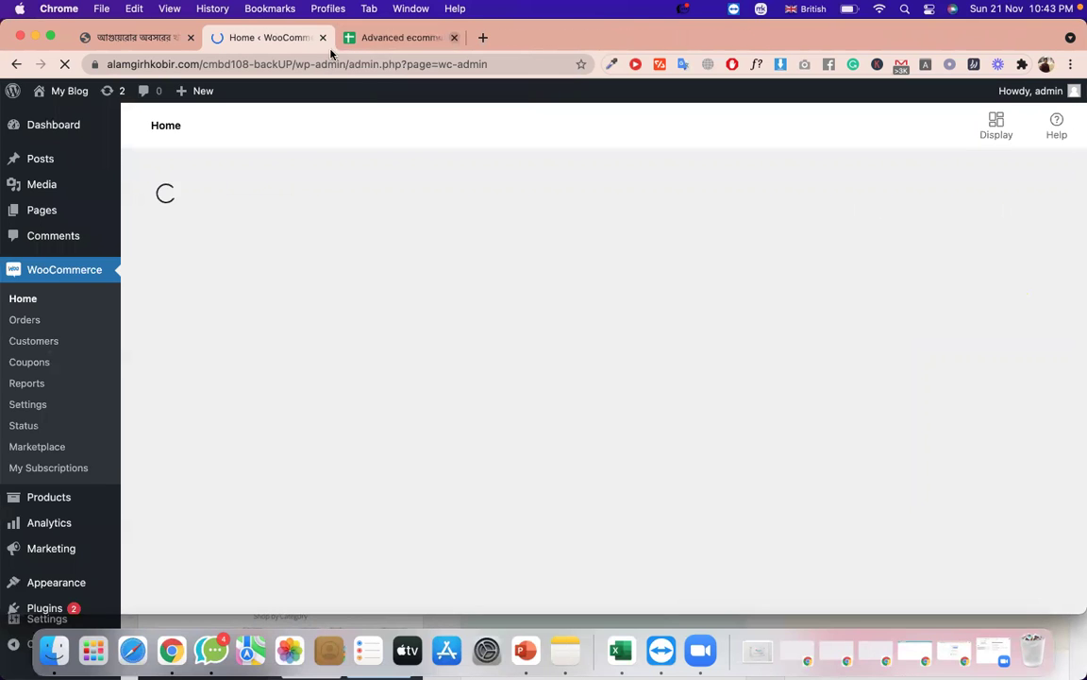
{"action": "left_click_drag", "start_coordinate": [364, 41], "coordinate": [366, 39]}
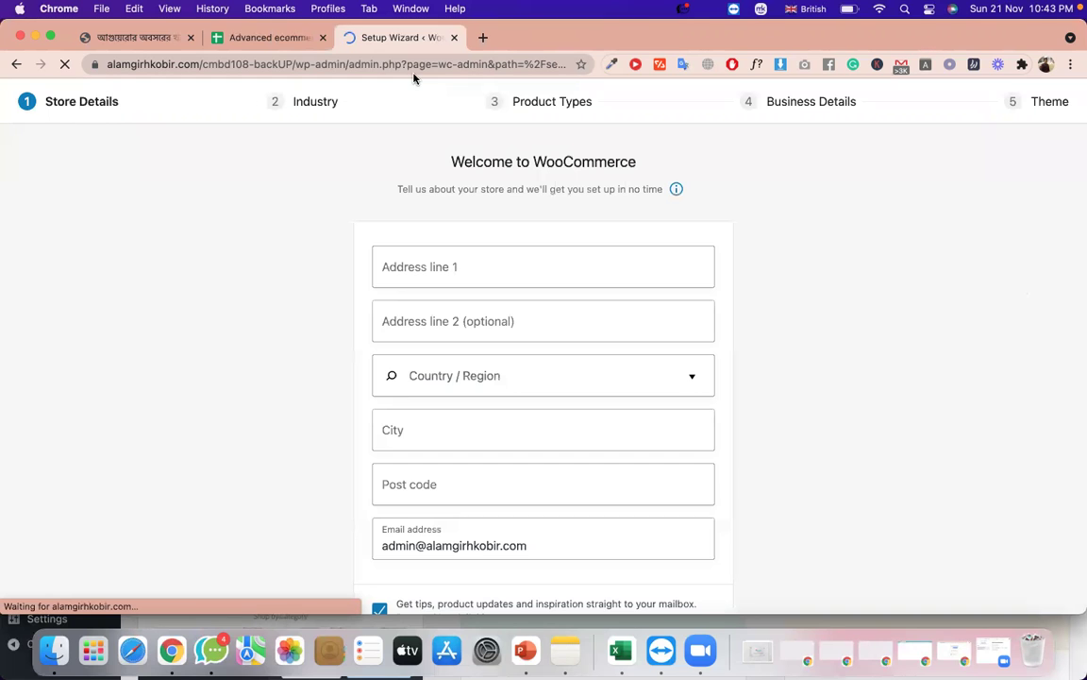
Fill in the store's address, city and post code from a saved address, and set the country/region to Bangladesh — Dhaka.
{"action": "left_click", "coordinate": [537, 261]}
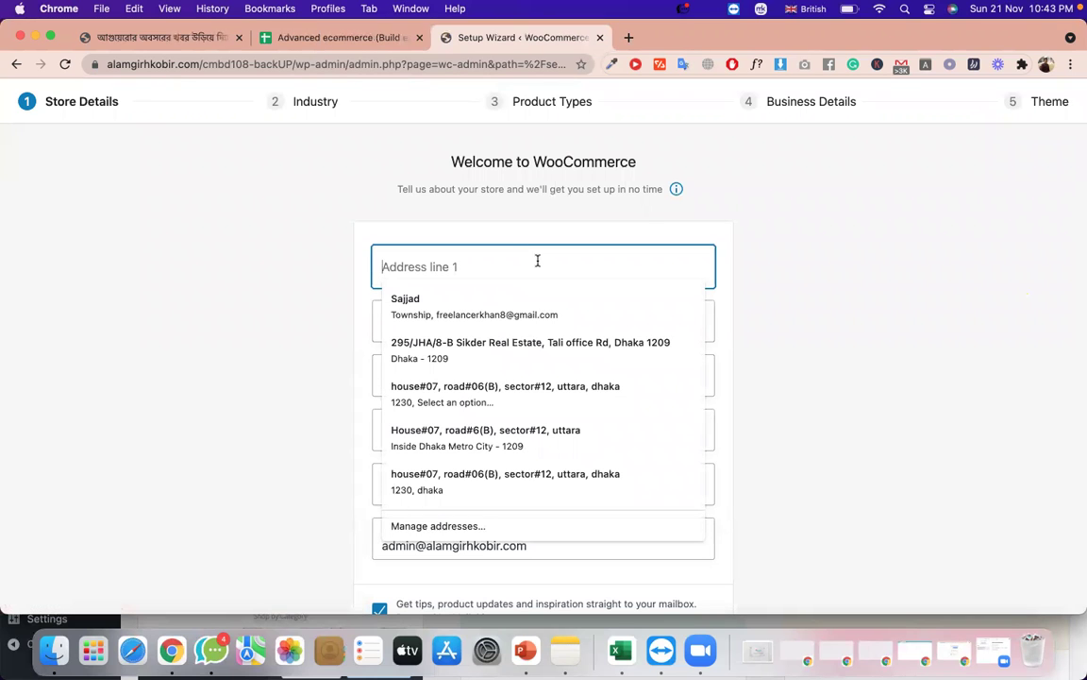
{"action": "left_click", "coordinate": [519, 343]}
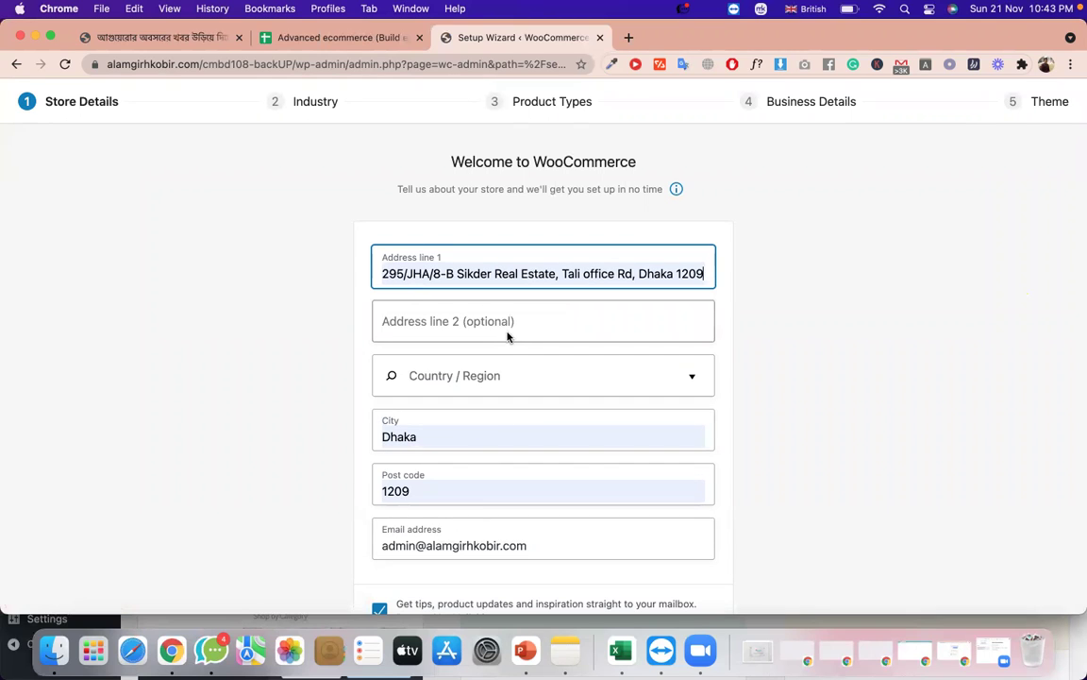
{"action": "left_click", "coordinate": [513, 368]}
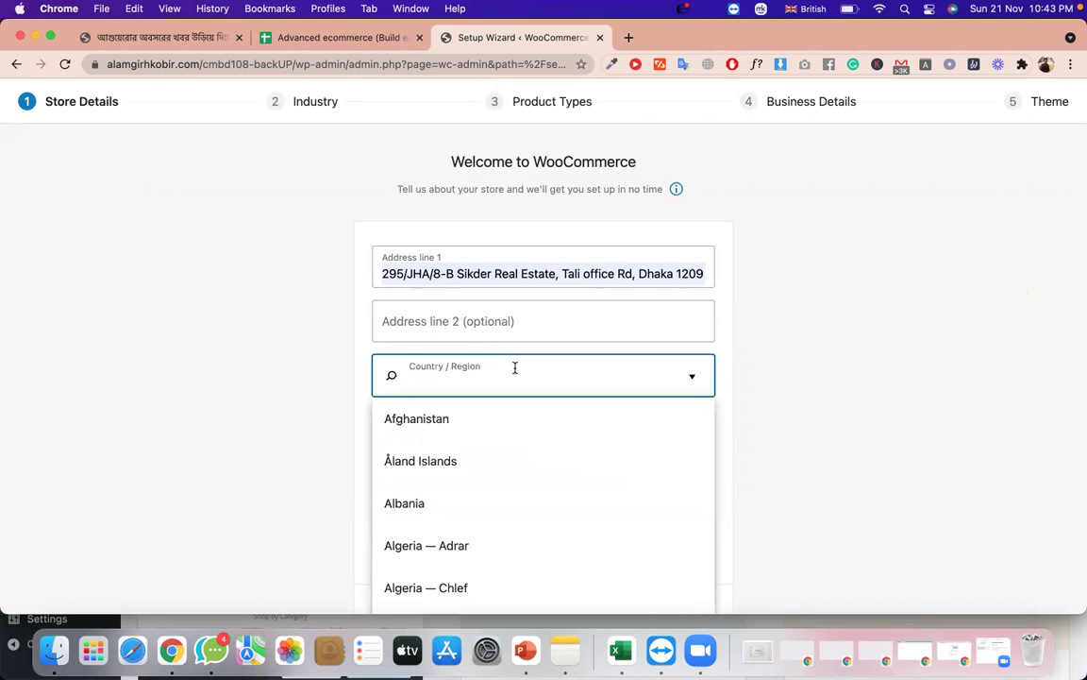
{"action": "type", "text": "ba"}
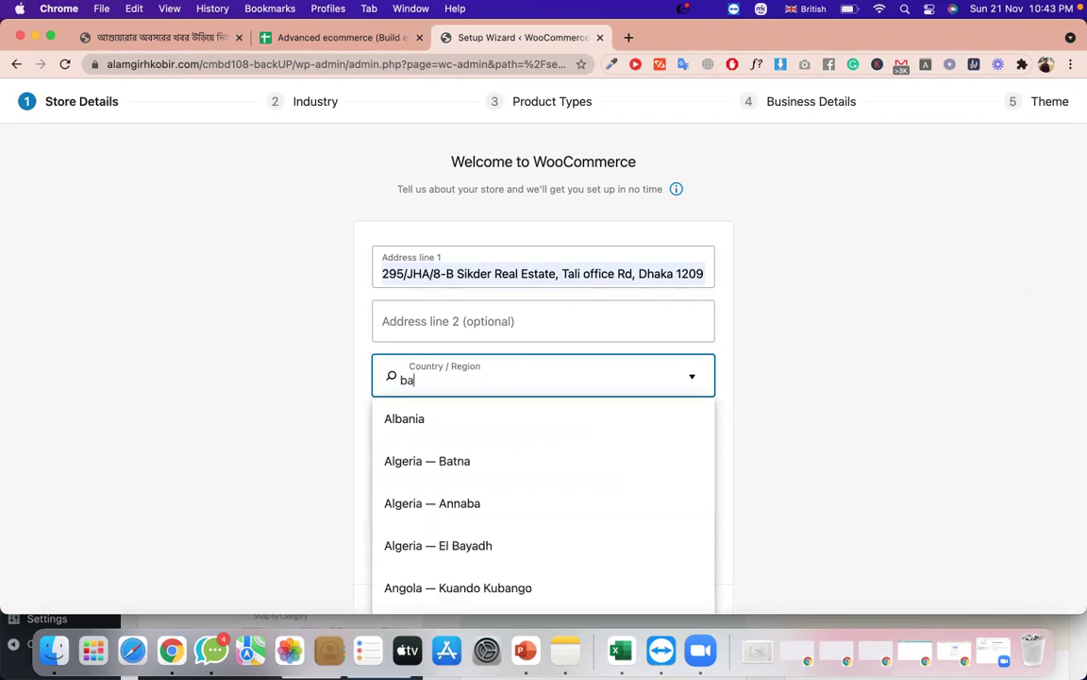
{"action": "type", "text": "ng"}
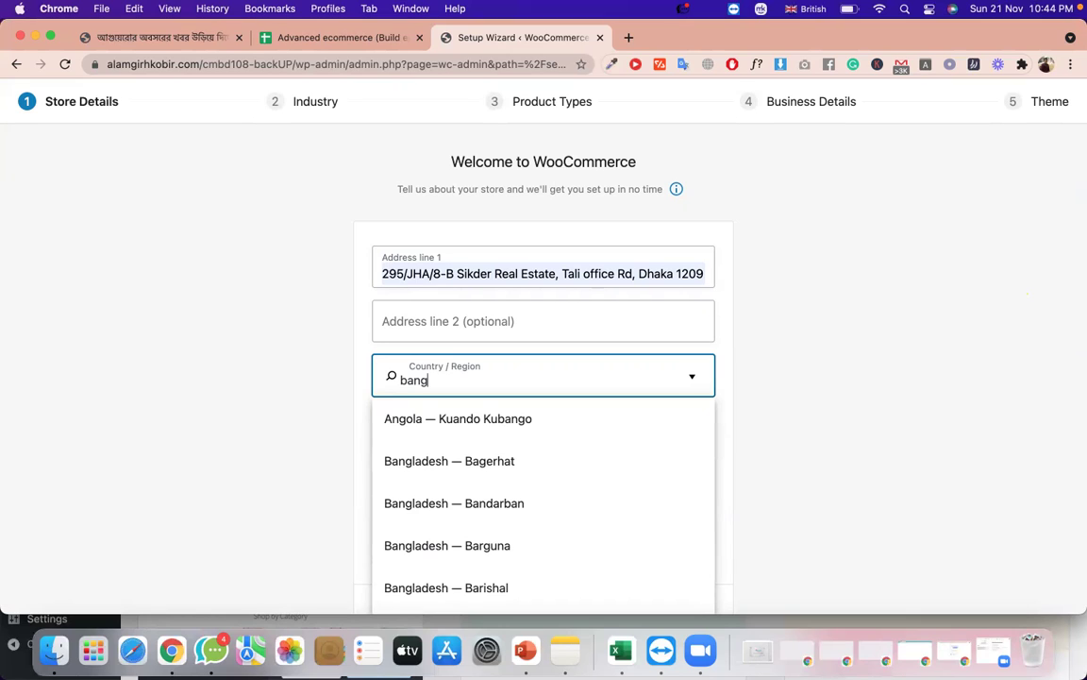
{"action": "type", "text": "lades"}
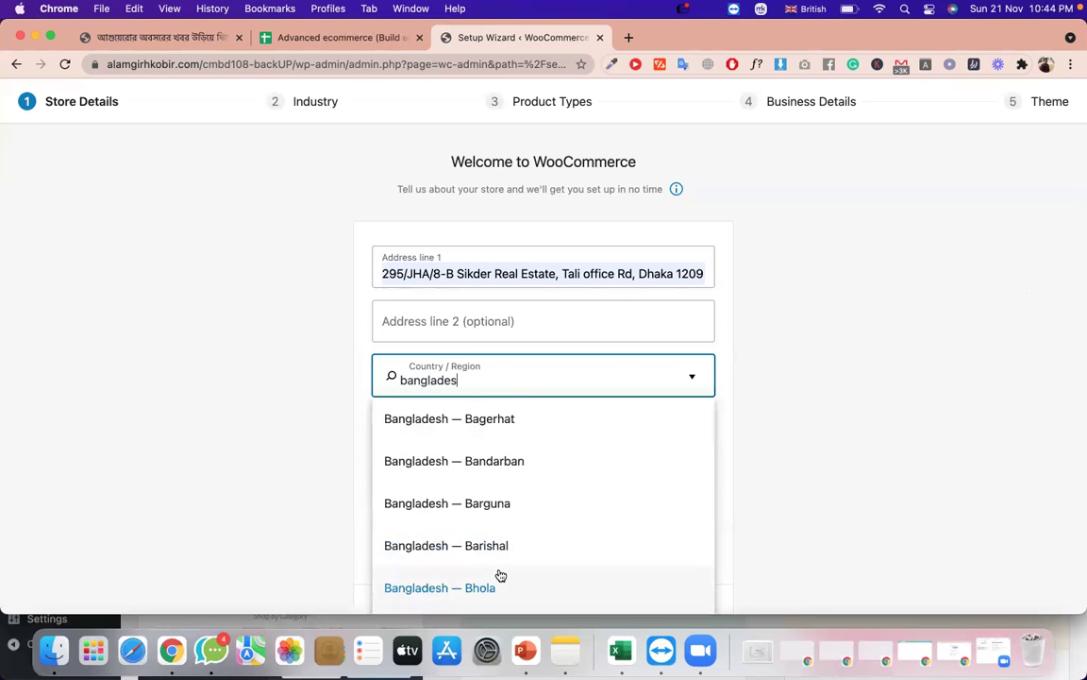
{"action": "scroll", "coordinate": [500, 575], "scroll_direction": "down", "scroll_amount": 3}
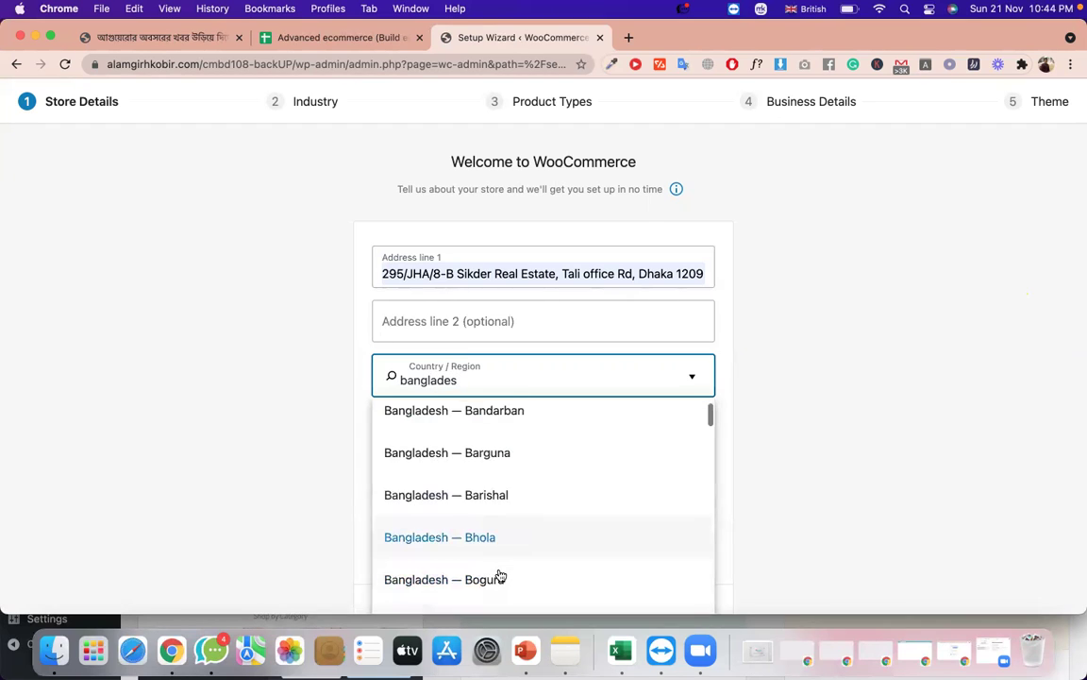
{"action": "scroll", "coordinate": [539, 585], "scroll_direction": "down", "scroll_amount": 5}
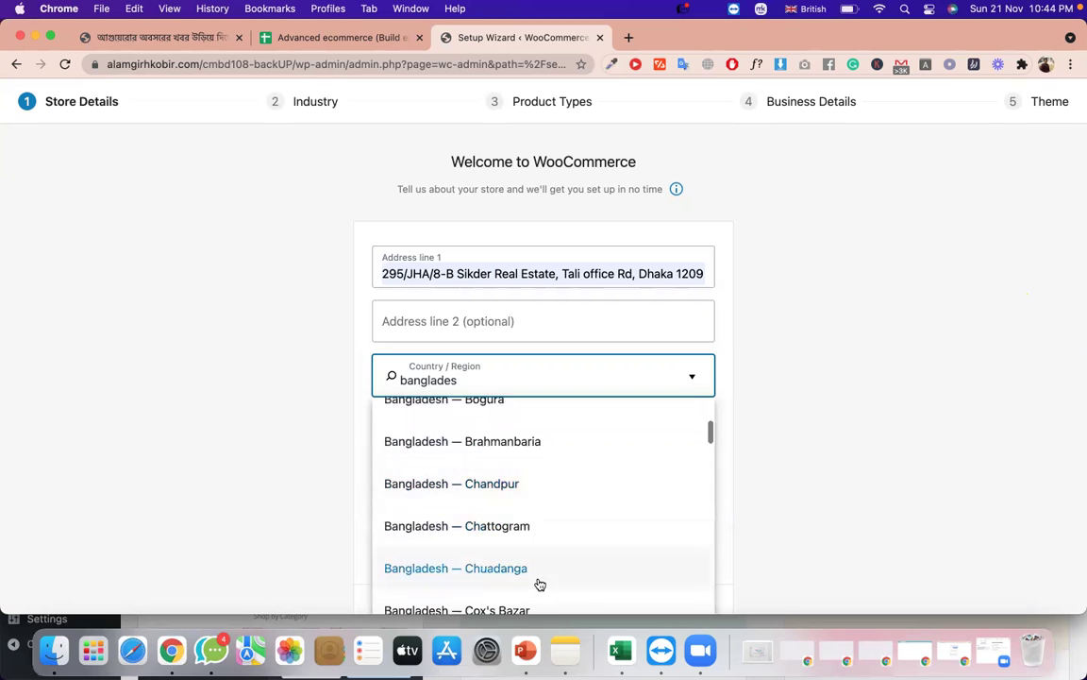
{"action": "left_click", "coordinate": [513, 588]}
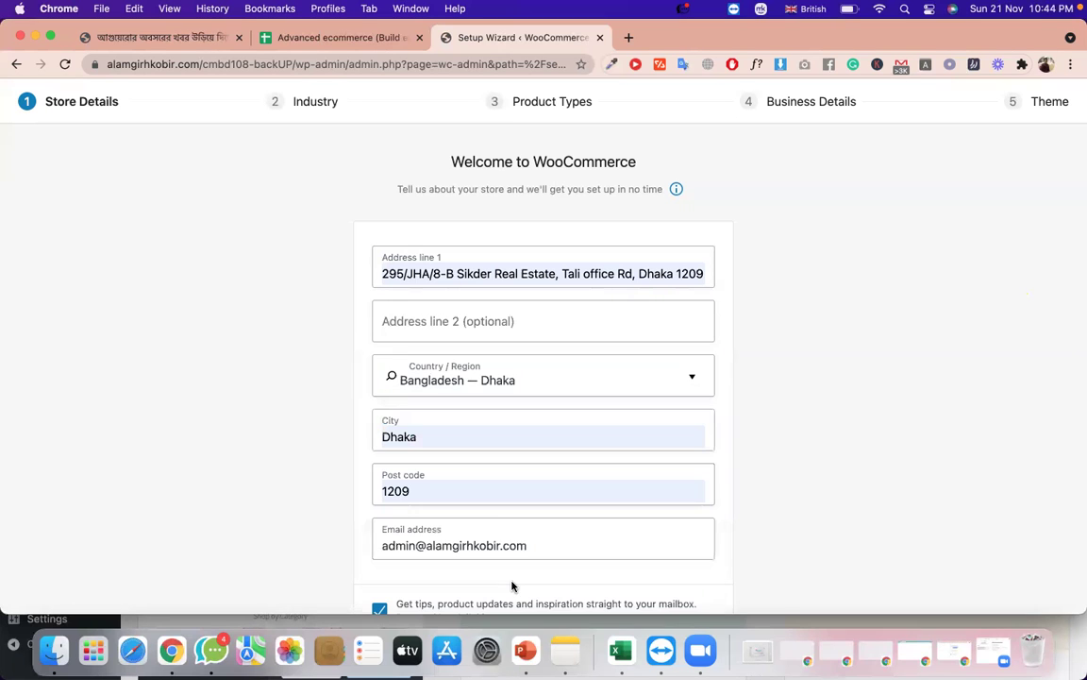
Submit the store details with the mailing updates option enabled, and decline WooCommerce usage tracking.
{"action": "scroll", "coordinate": [500, 521], "scroll_direction": "down", "scroll_amount": 2}
{"action": "scroll", "coordinate": [500, 521], "scroll_direction": "down", "scroll_amount": 1}
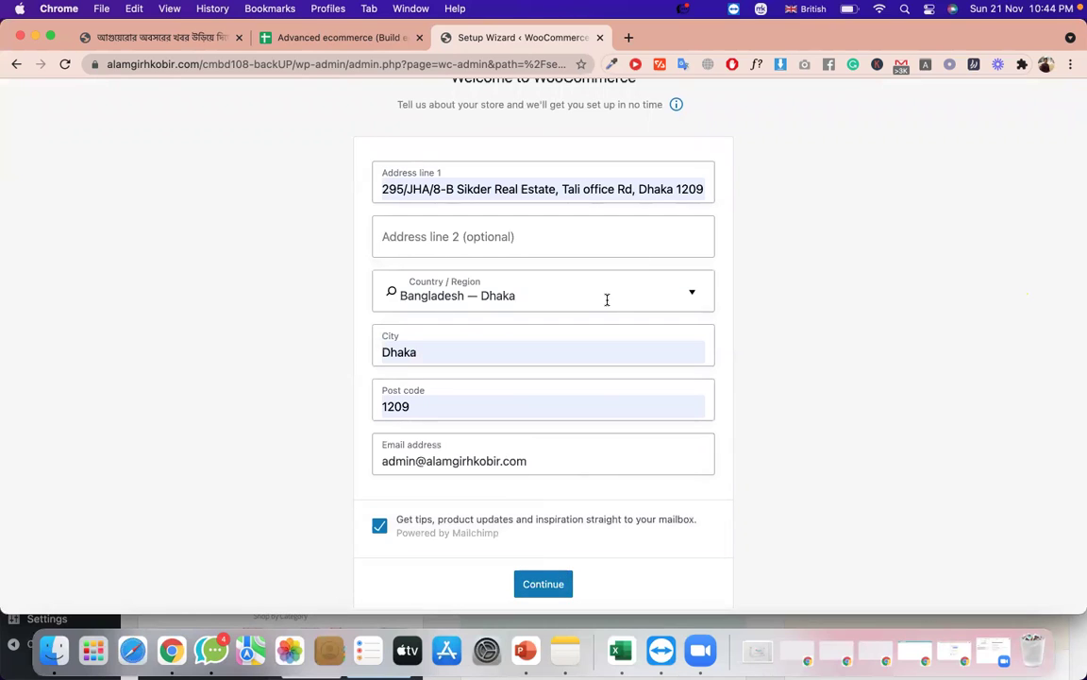
{"action": "left_click", "coordinate": [557, 582]}
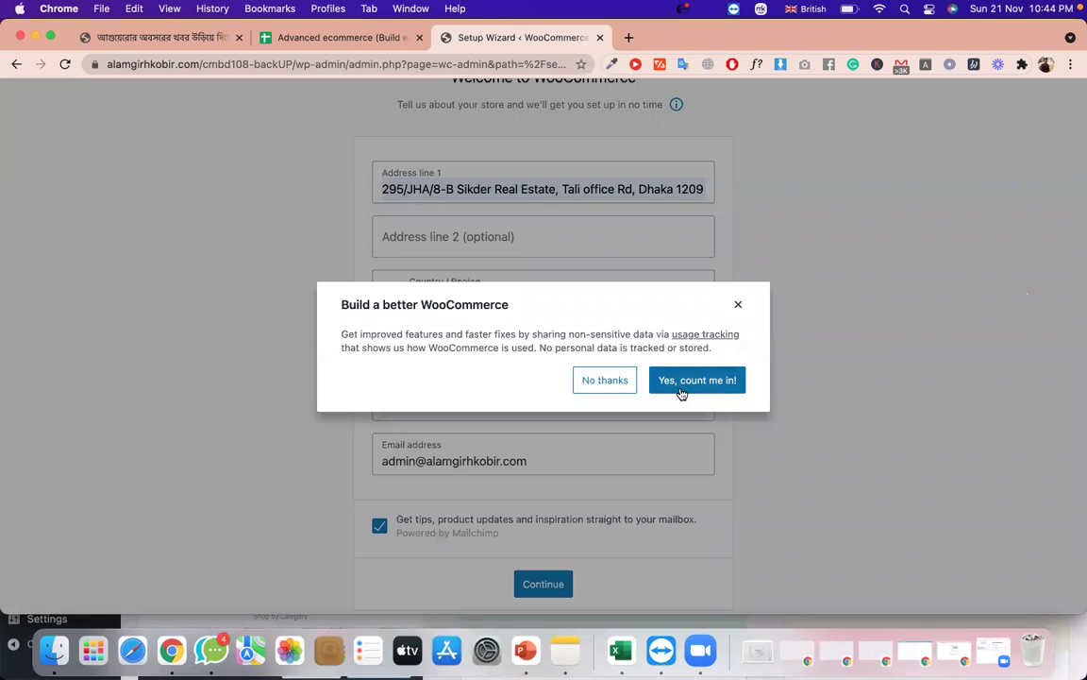
{"action": "left_click", "coordinate": [621, 380]}
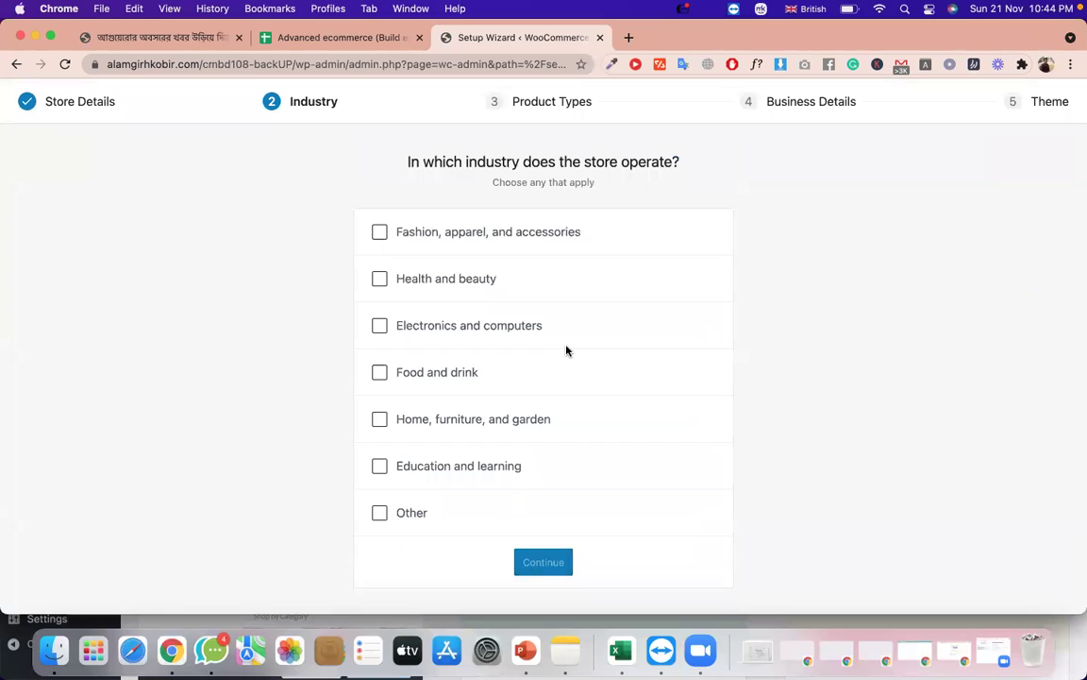
Choose Fashion, apparel, and accessories as the store's only industry and continue to the product types.
{"action": "left_click", "coordinate": [381, 421]}
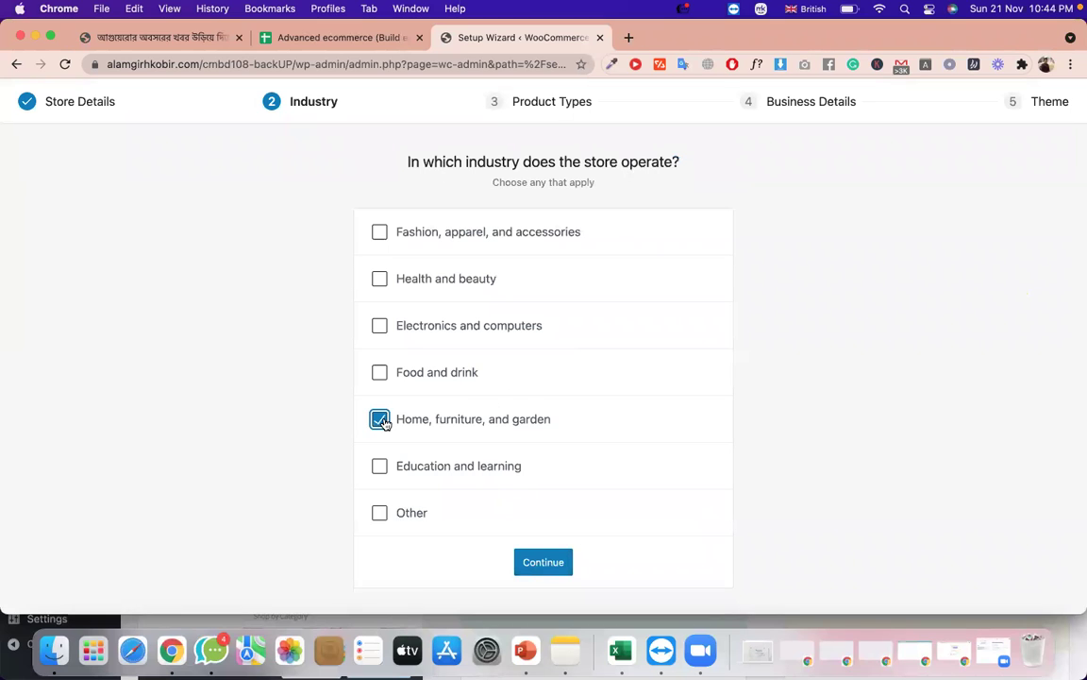
{"action": "left_click", "coordinate": [379, 234]}
{"action": "left_click", "coordinate": [378, 420]}
{"action": "left_click", "coordinate": [555, 571]}
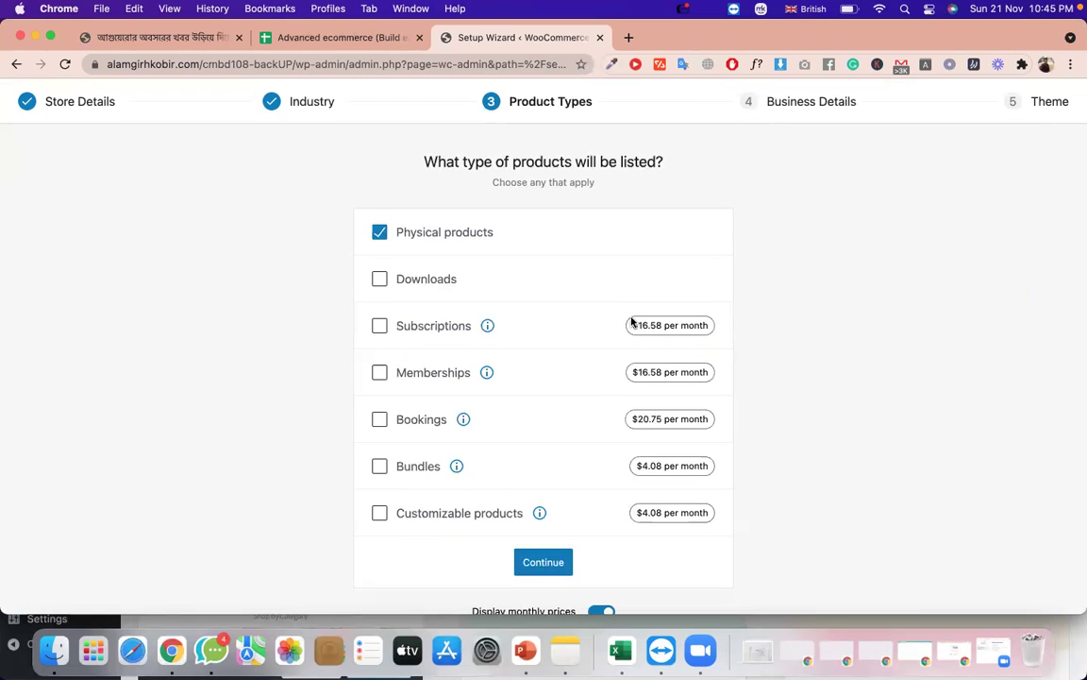
Select Physical products and Downloads as the product types to list, and continue to the business details.
{"action": "left_click", "coordinate": [488, 238]}
{"action": "triple_click", "coordinate": [488, 238]}
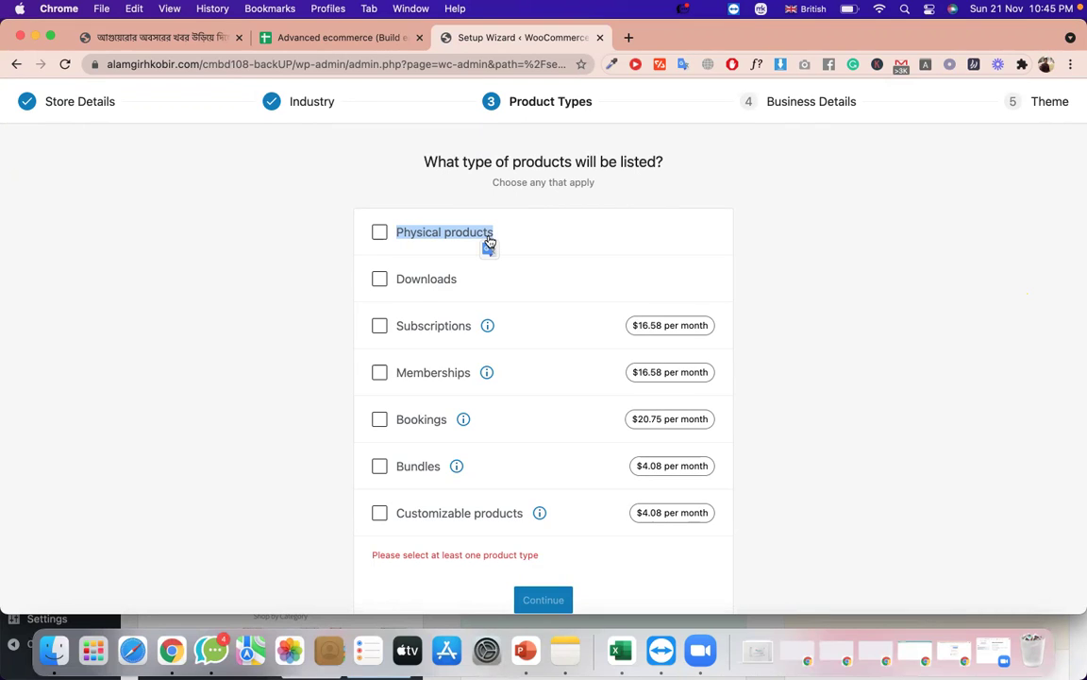
{"action": "left_click", "coordinate": [488, 243]}
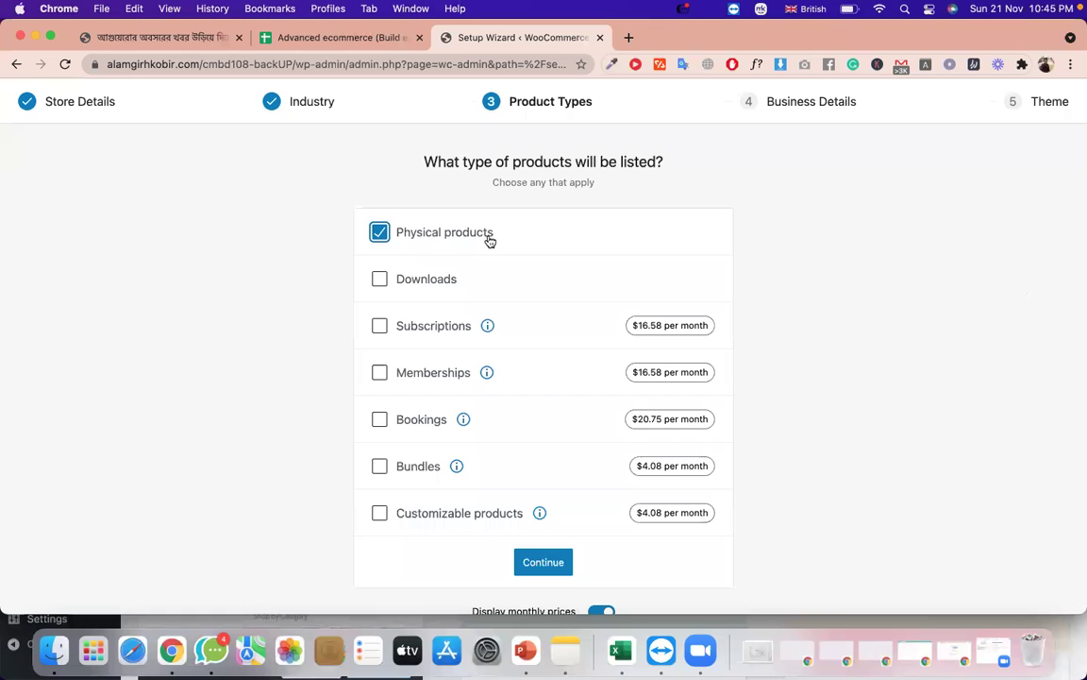
{"action": "left_click", "coordinate": [378, 279]}
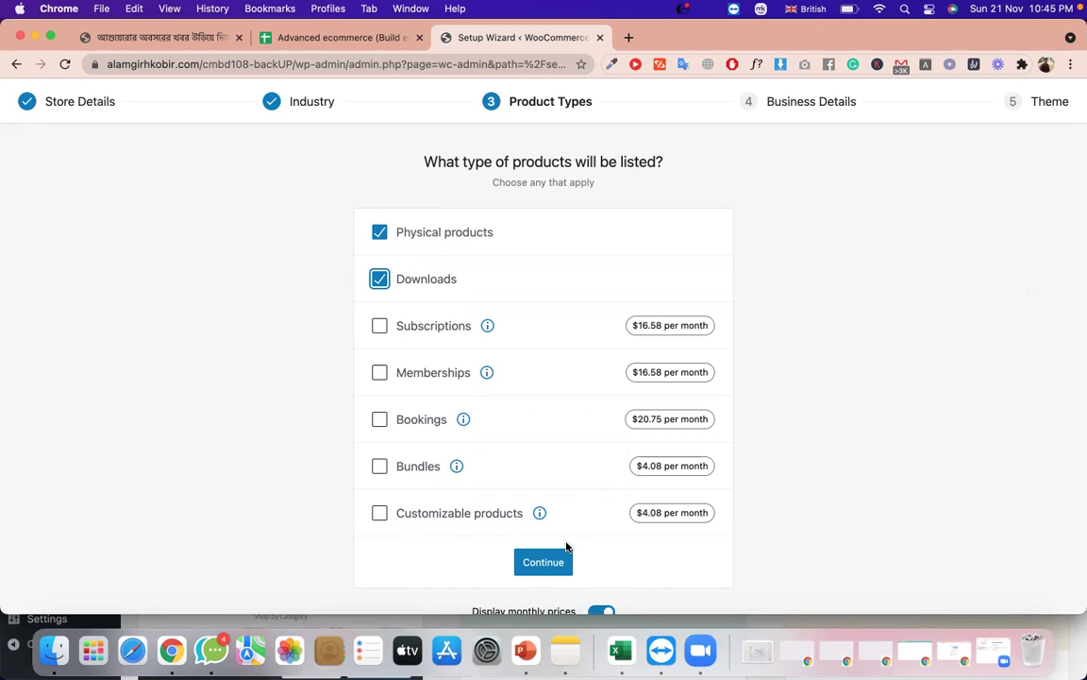
{"action": "scroll", "coordinate": [564, 555], "scroll_direction": "down", "scroll_amount": 2}
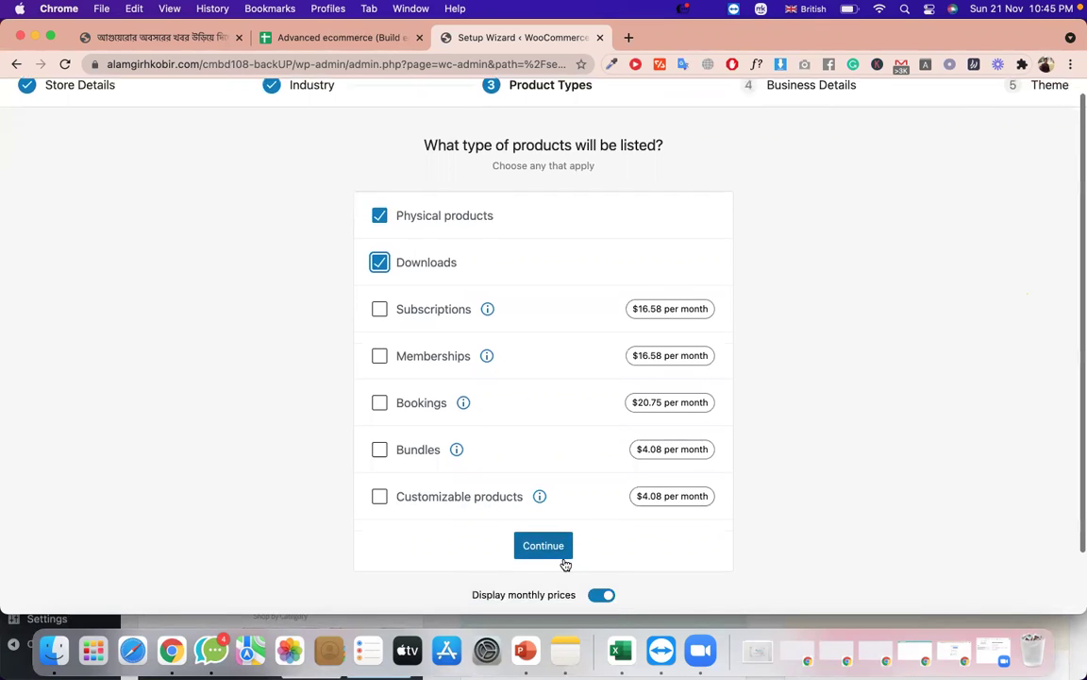
{"action": "left_click", "coordinate": [557, 520]}
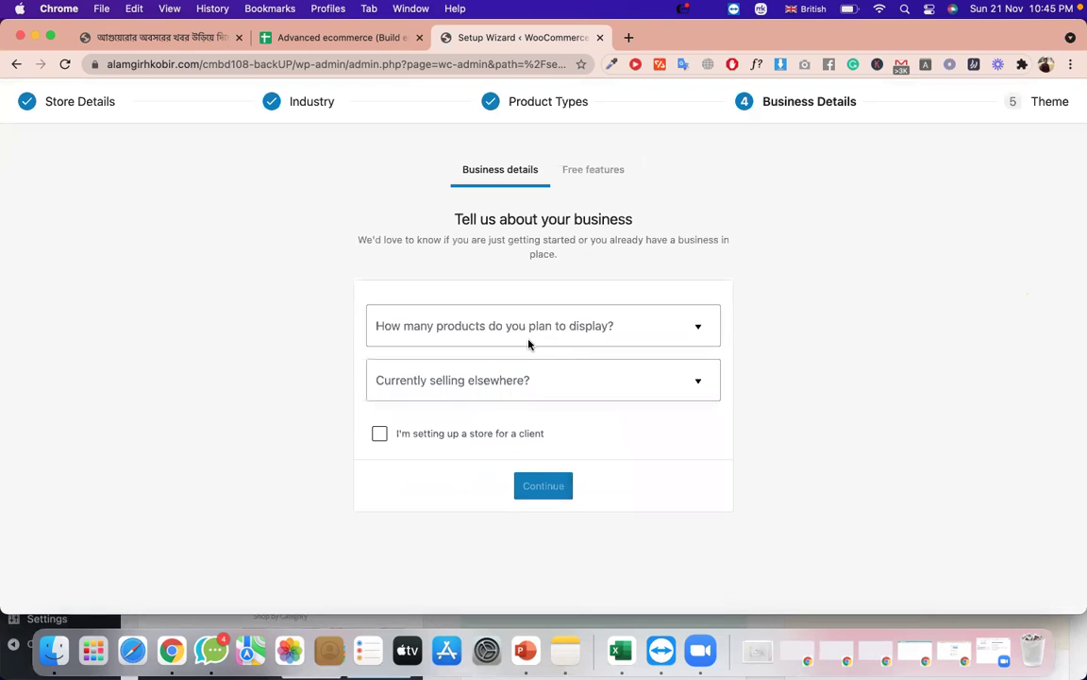
Set the planned products to 1 - 10 and selling elsewhere to No, mark the store as set up for a client, and continue.
{"action": "left_click", "coordinate": [529, 330]}
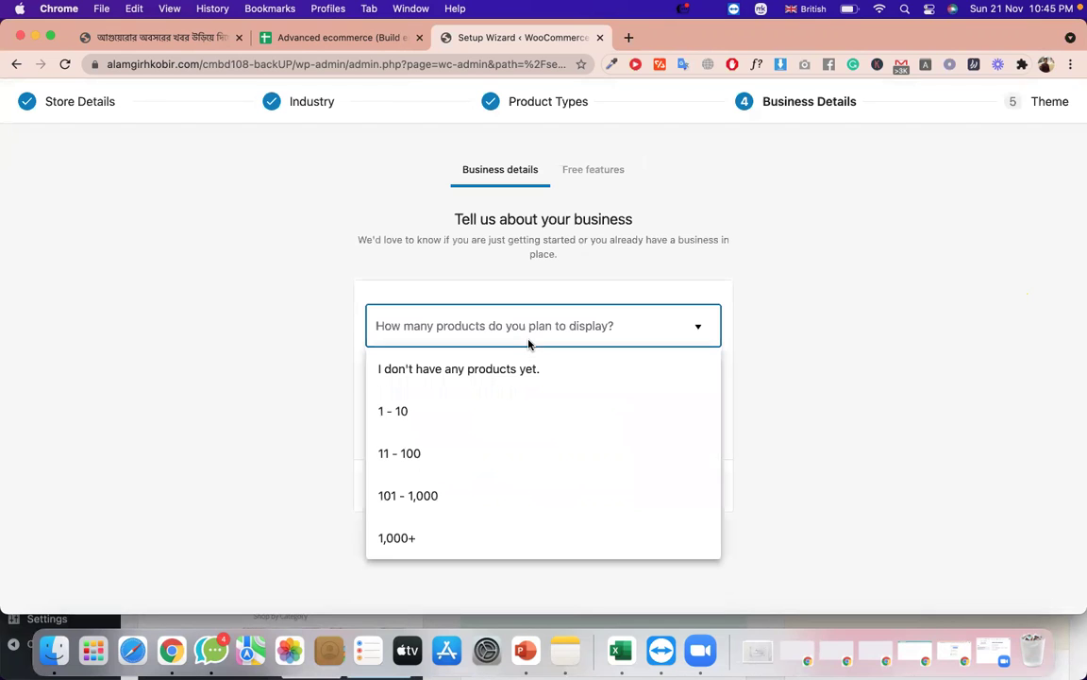
{"action": "left_click", "coordinate": [546, 402]}
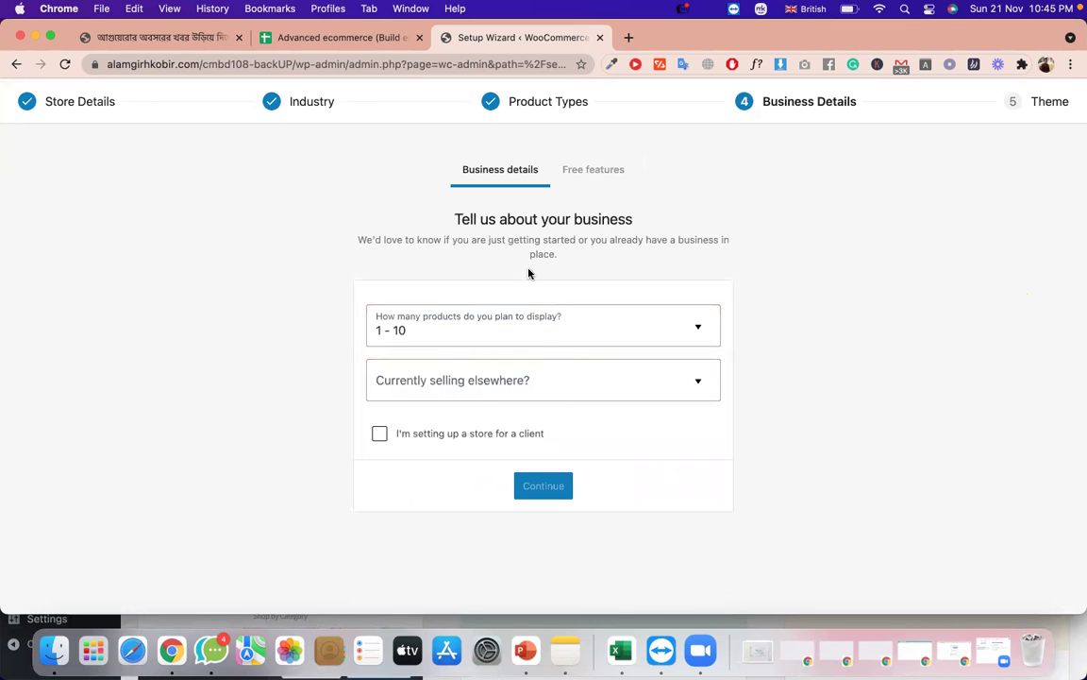
{"action": "left_click", "coordinate": [488, 332]}
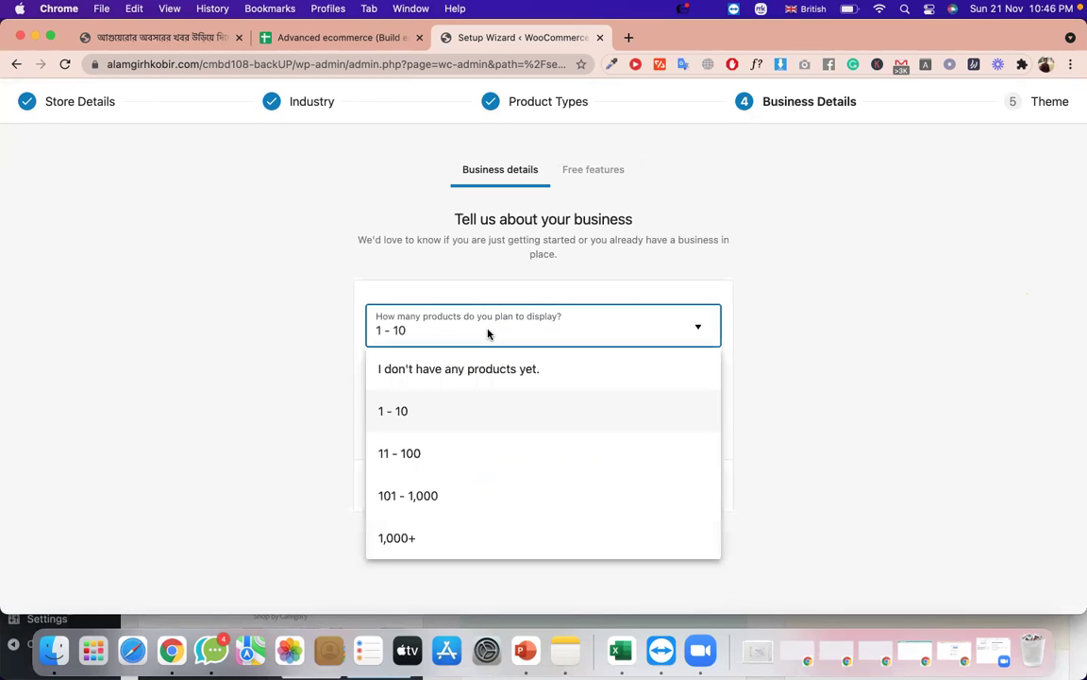
{"action": "left_click", "coordinate": [439, 420]}
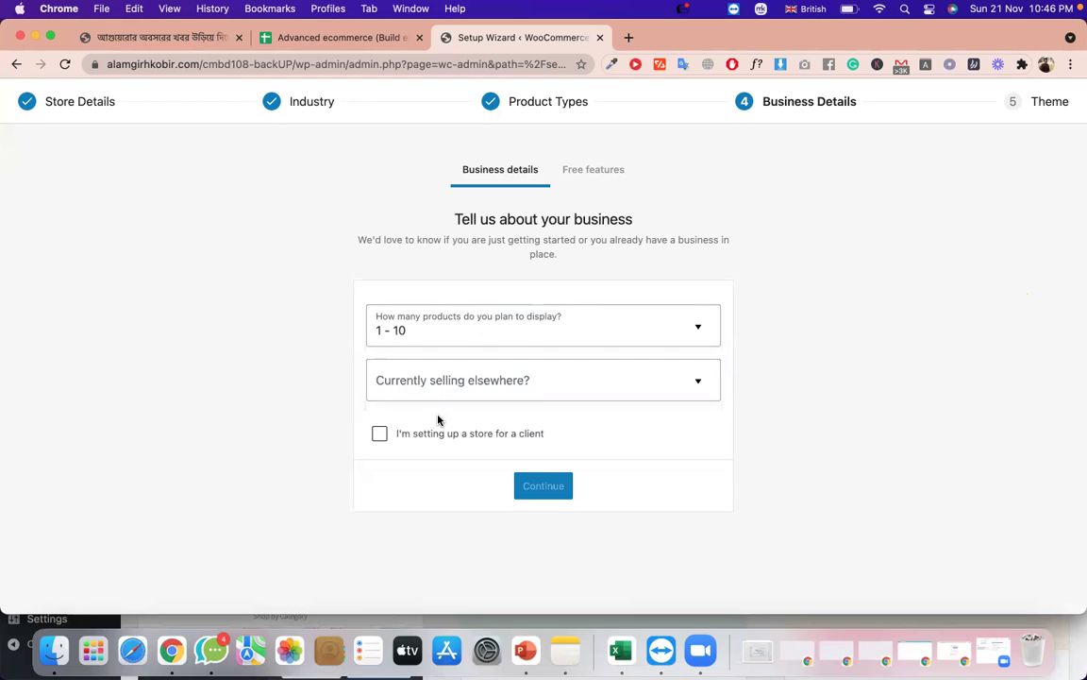
{"action": "left_click", "coordinate": [498, 382]}
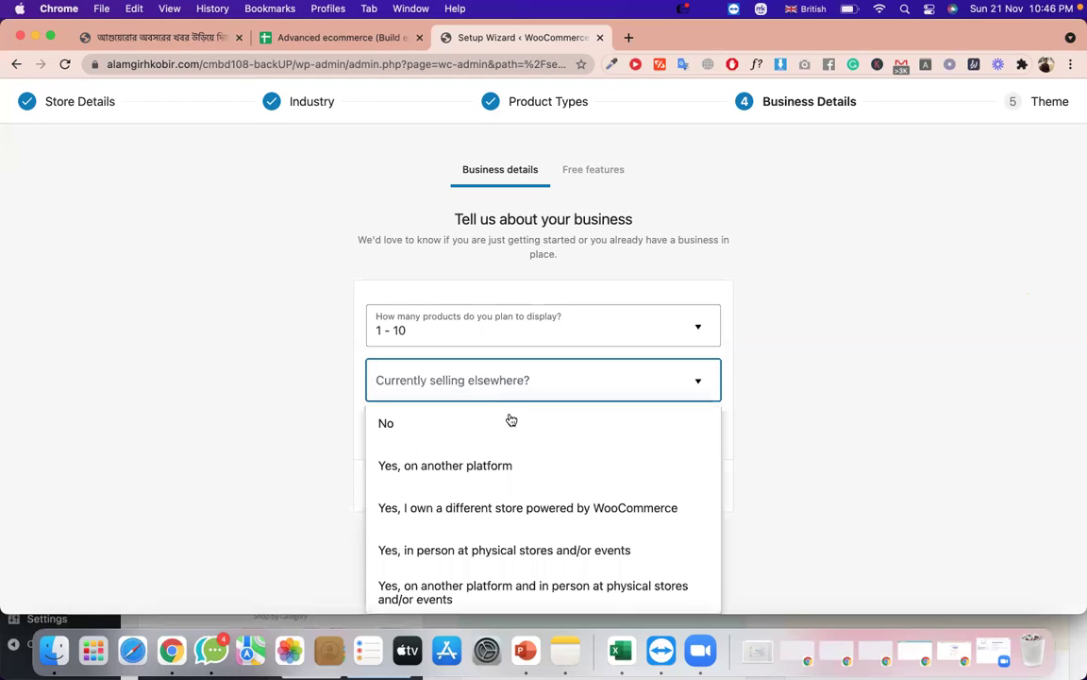
{"action": "left_click", "coordinate": [515, 425]}
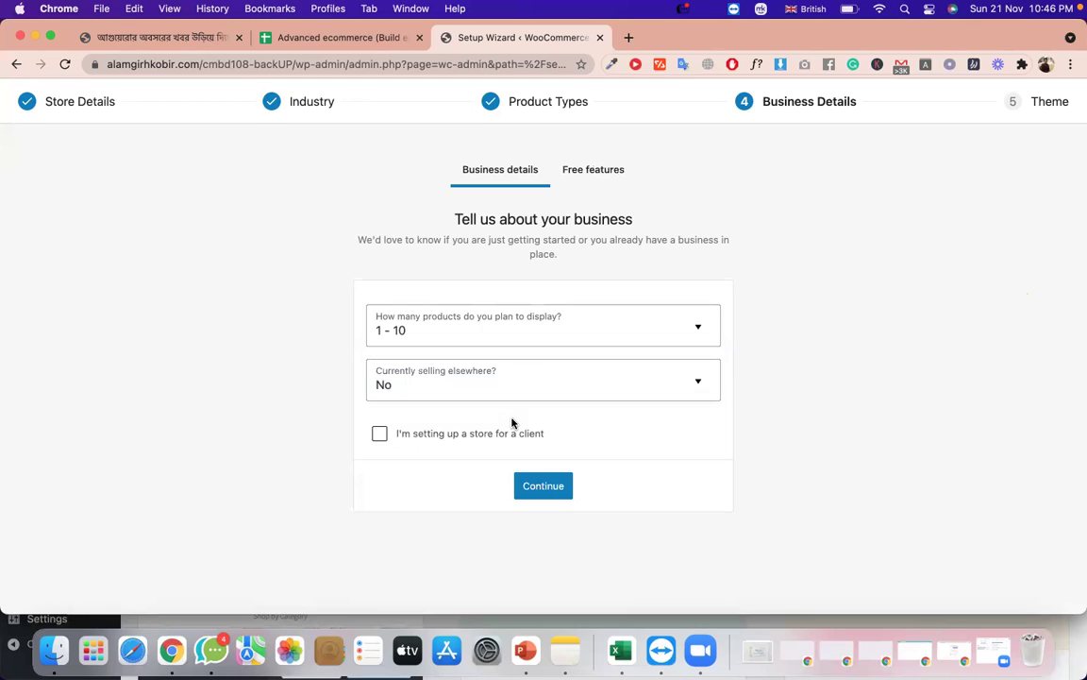
{"action": "left_click", "coordinate": [382, 434]}
{"action": "left_click", "coordinate": [542, 483]}
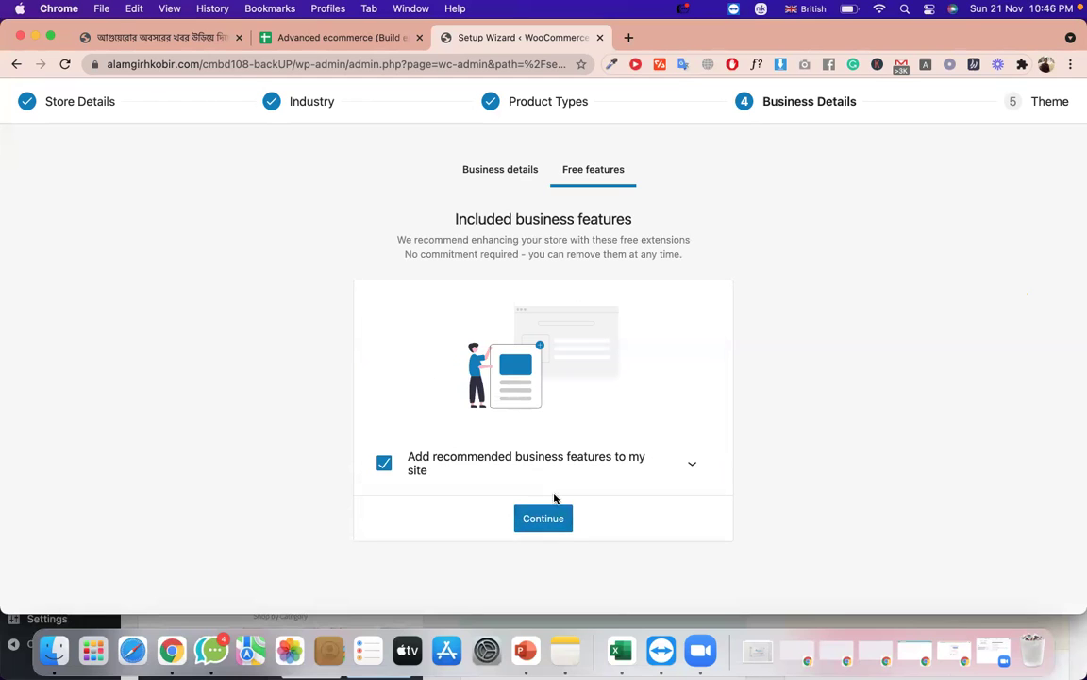
Add the recommended Jetpack, MailPoet and Google Listings & Ads features, and continue with the active Storefront theme.
{"action": "left_click", "coordinate": [558, 519]}
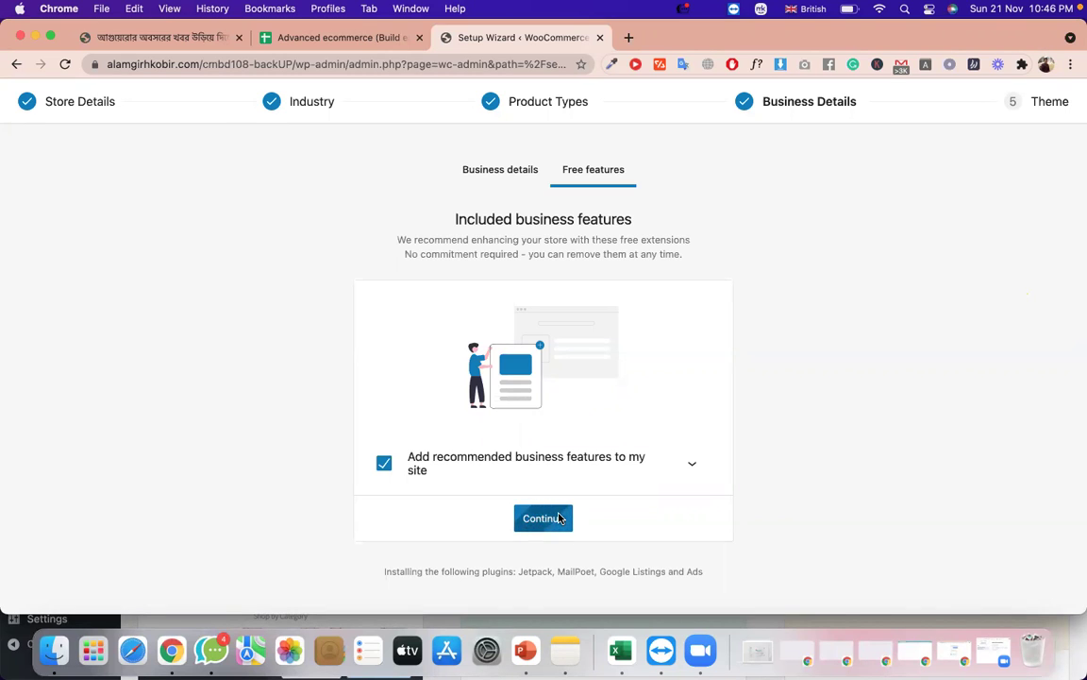
{"action": "left_click", "coordinate": [694, 468]}
{"action": "scroll", "coordinate": [528, 453], "scroll_direction": "down", "scroll_amount": 2}
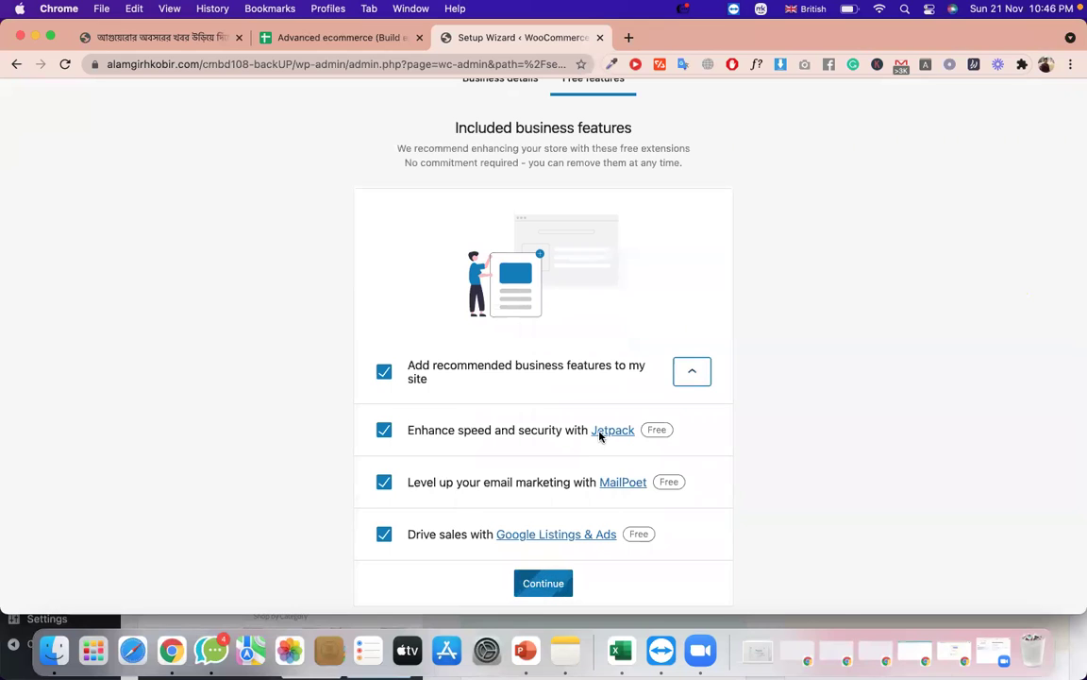
{"action": "left_click", "coordinate": [543, 582]}
{"action": "scroll", "coordinate": [529, 485], "scroll_direction": "down", "scroll_amount": 2}
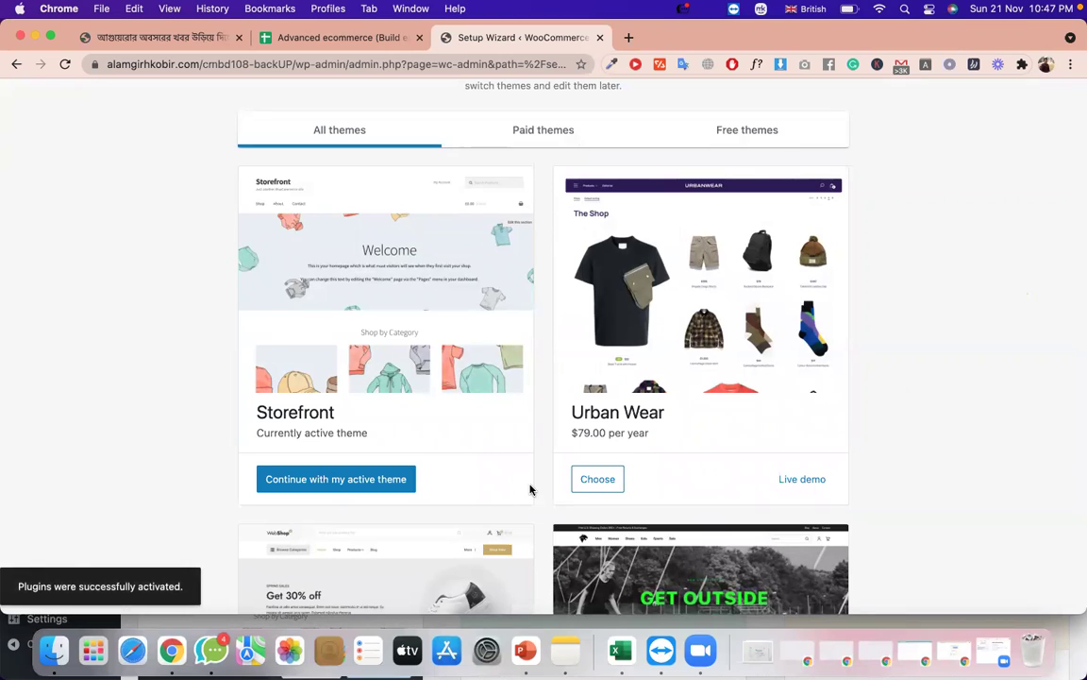
{"action": "left_click", "coordinate": [359, 486]}
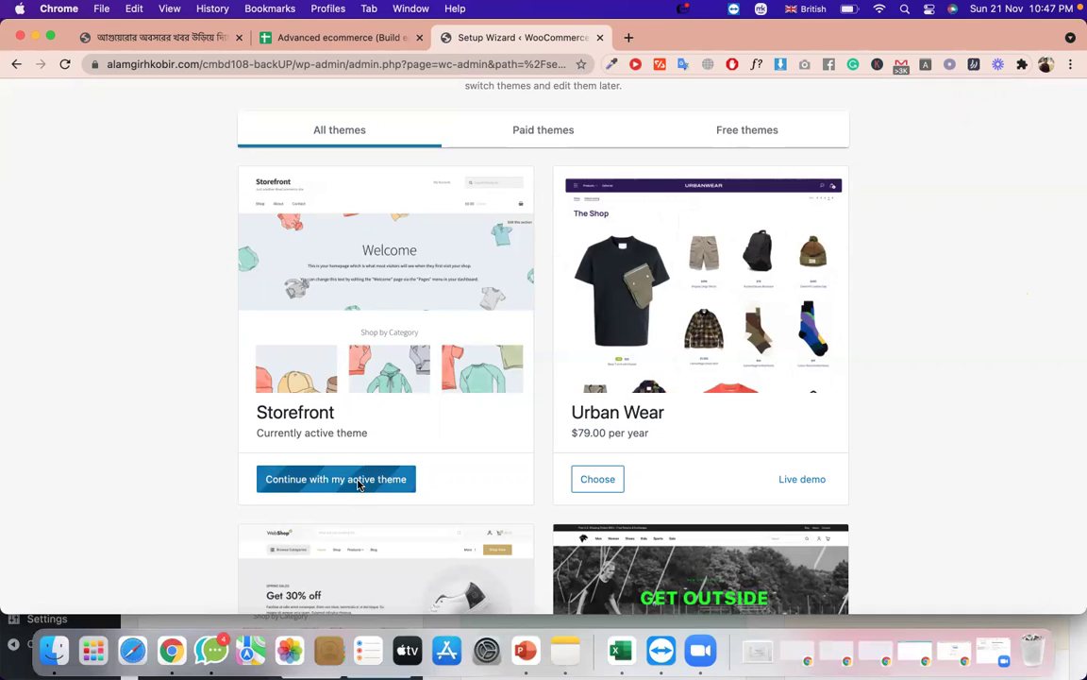
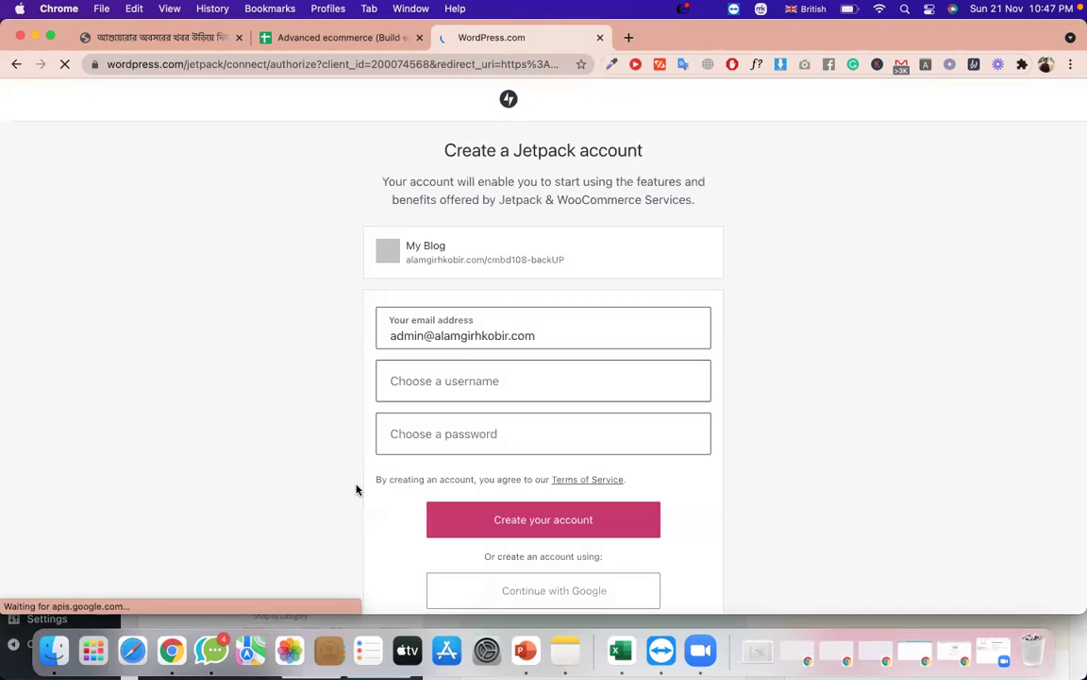
Examine the Jetpack account creation form and its sign-up options.
{"action": "left_click", "coordinate": [502, 383]}
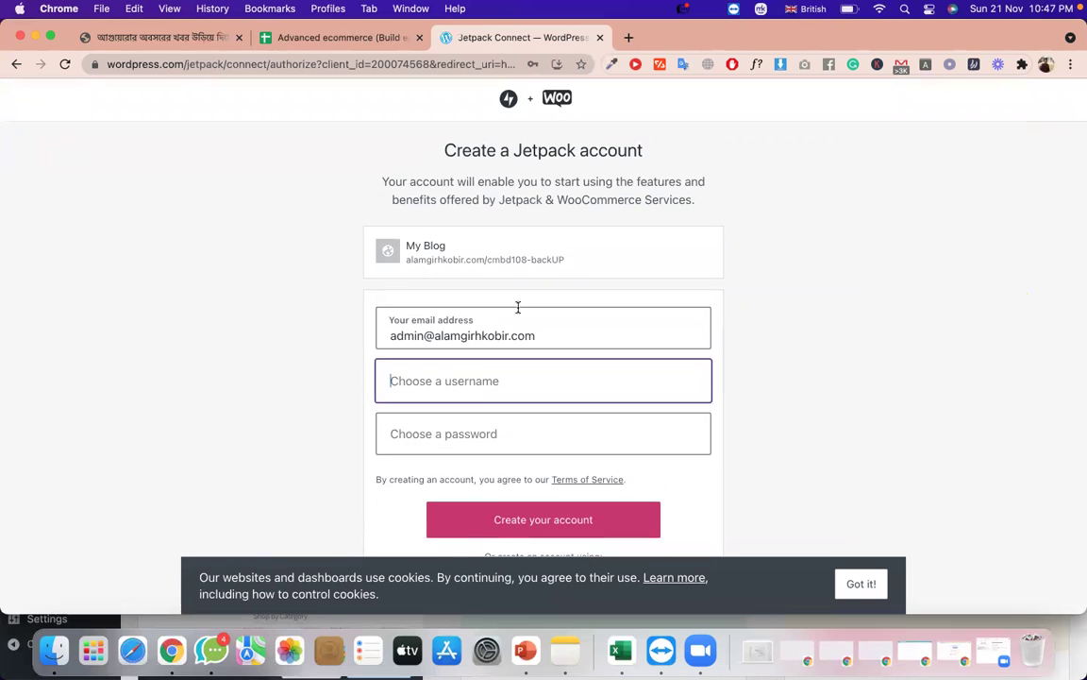
{"action": "triple_click", "coordinate": [531, 149]}
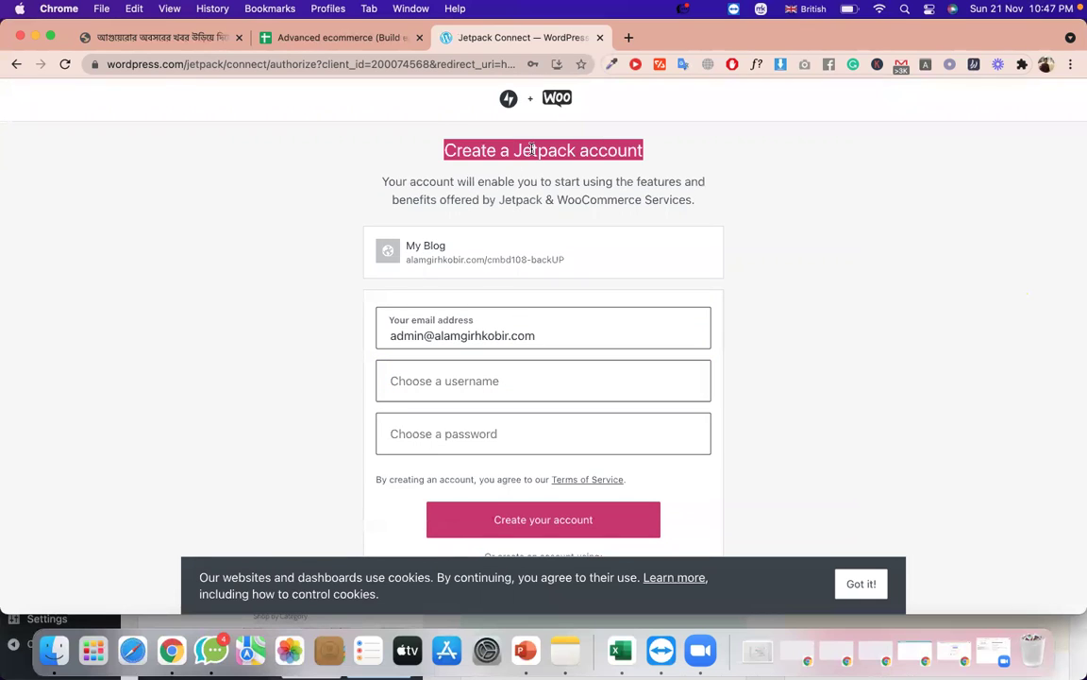
{"action": "scroll", "coordinate": [554, 194], "scroll_direction": "down", "scroll_amount": 1}
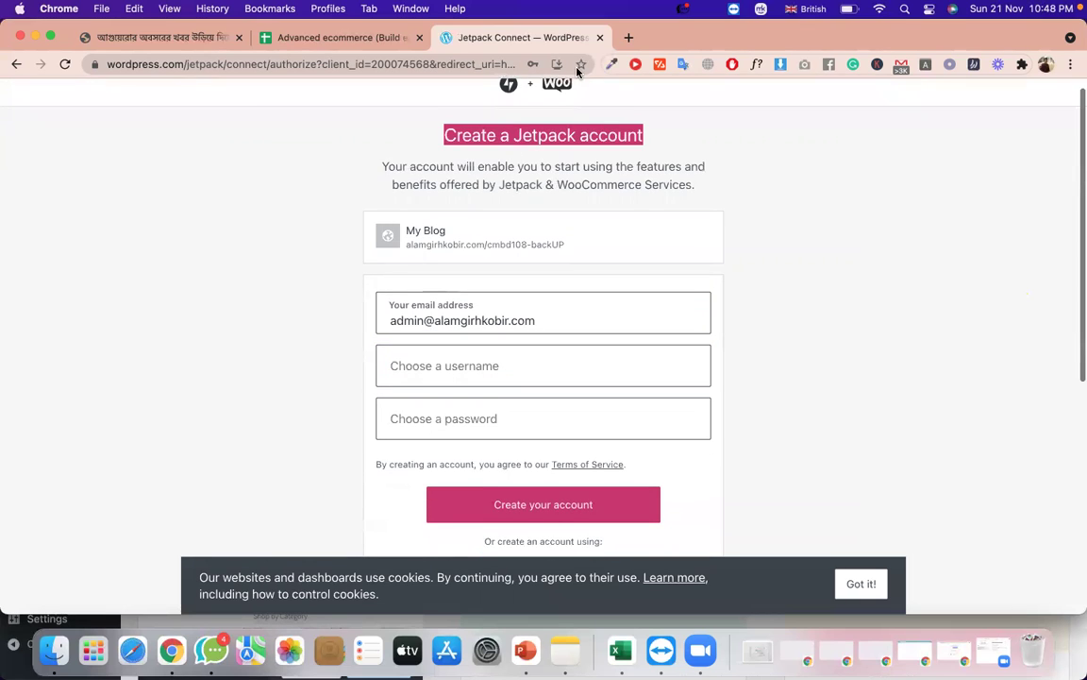
{"action": "scroll", "coordinate": [625, 271], "scroll_direction": "down", "scroll_amount": 3}
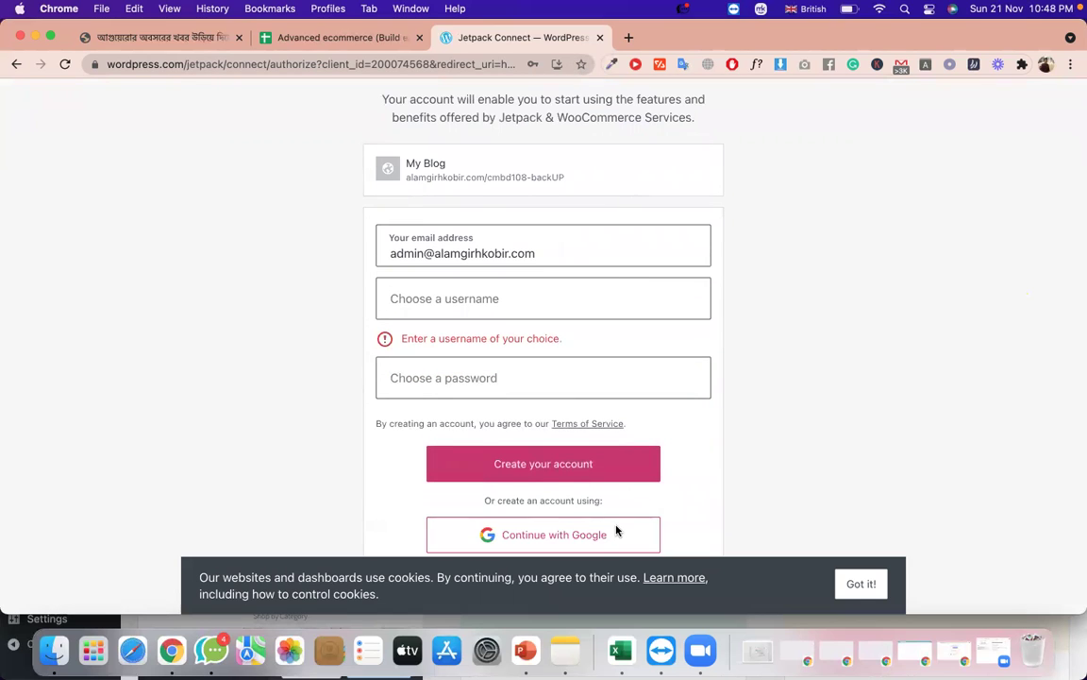
Try to create the Jetpack account with Google, and continue without a user account instead.
{"action": "left_click", "coordinate": [616, 532]}
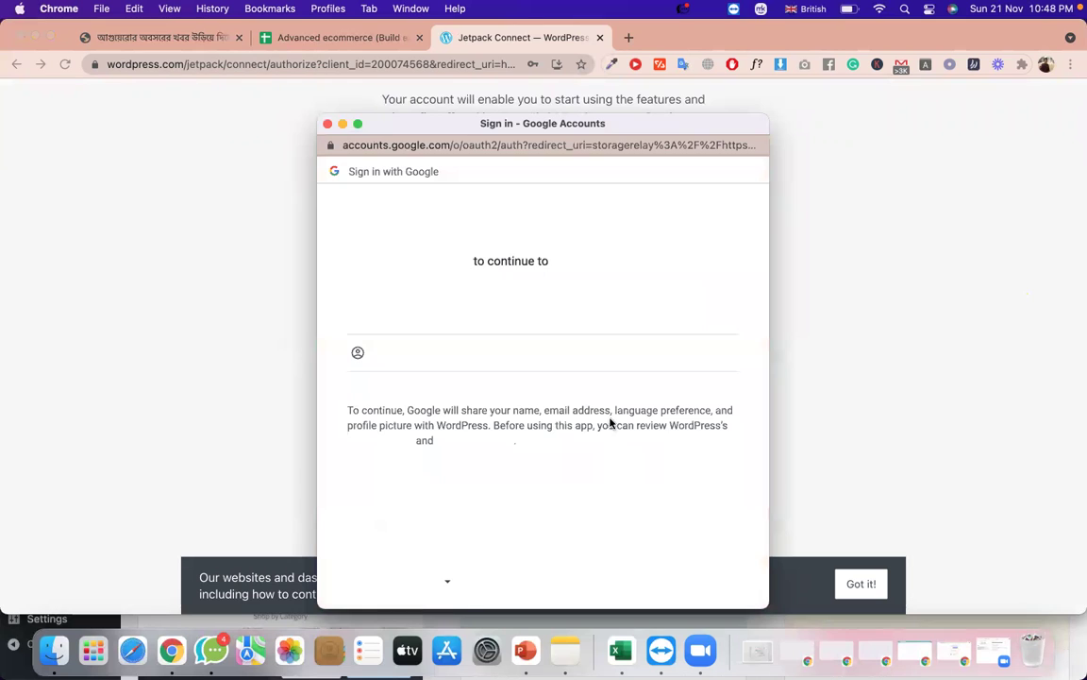
{"action": "left_click", "coordinate": [524, 321]}
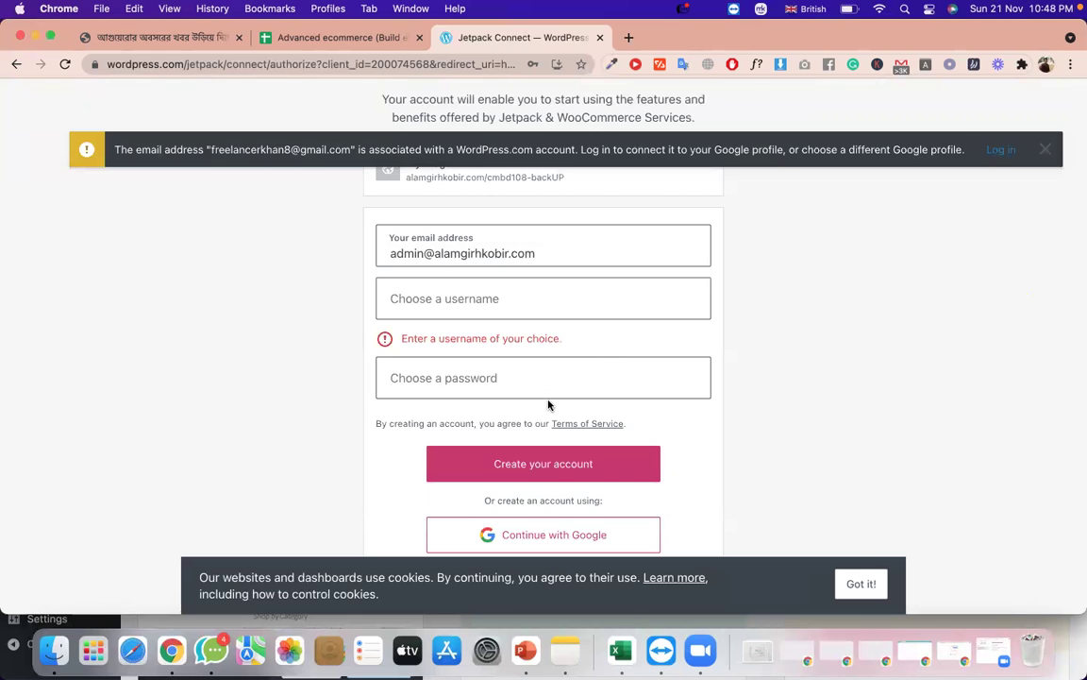
{"action": "scroll", "coordinate": [572, 296], "scroll_direction": "down", "scroll_amount": 1}
{"action": "scroll", "coordinate": [572, 295], "scroll_direction": "down", "scroll_amount": 6}
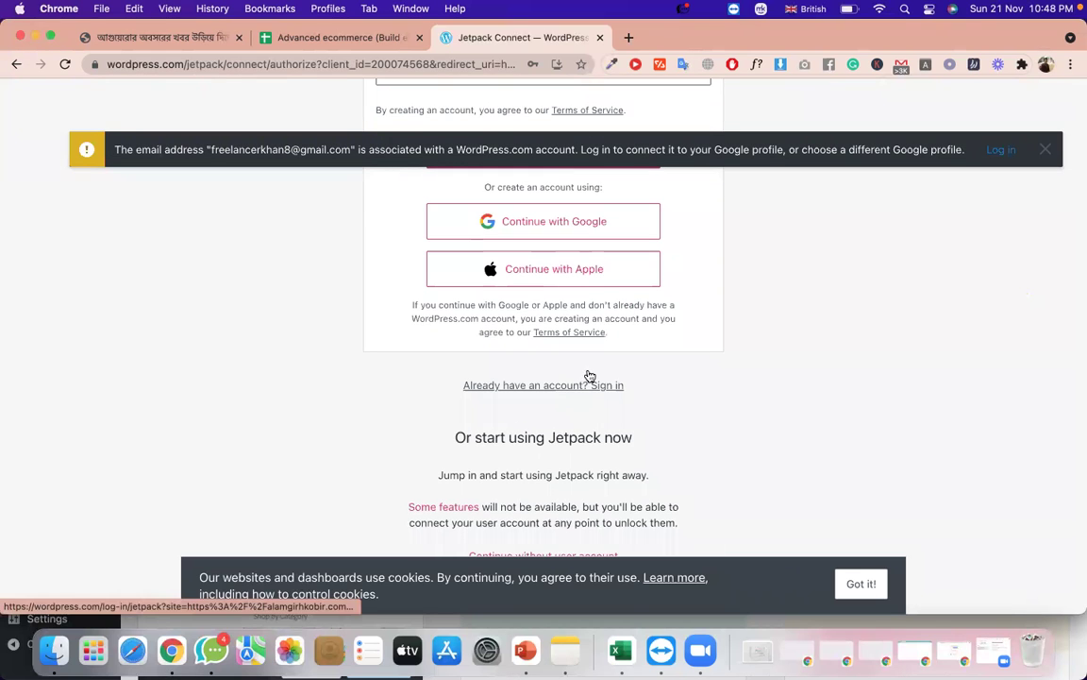
{"action": "scroll", "coordinate": [614, 444], "scroll_direction": "down", "scroll_amount": 2}
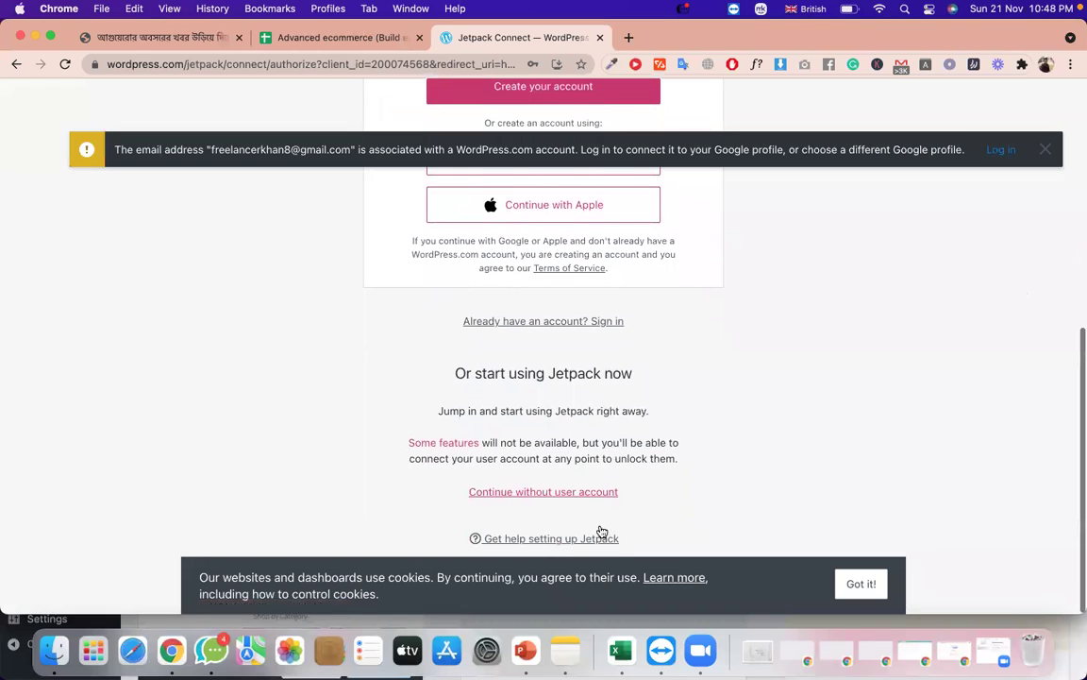
{"action": "left_click", "coordinate": [580, 495]}
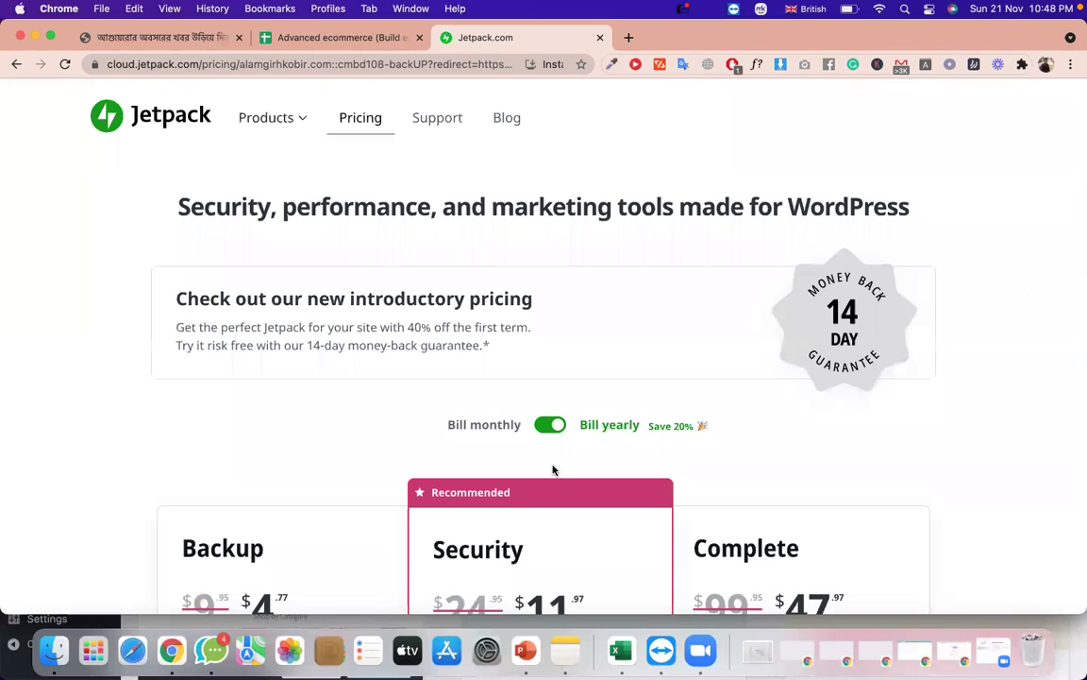
Look over the Jetpack plans and pricing, and return to the Jetpack account creation page.
{"action": "scroll", "coordinate": [554, 470], "scroll_direction": "down", "scroll_amount": 2}
{"action": "scroll", "coordinate": [553, 469], "scroll_direction": "down", "scroll_amount": 10}
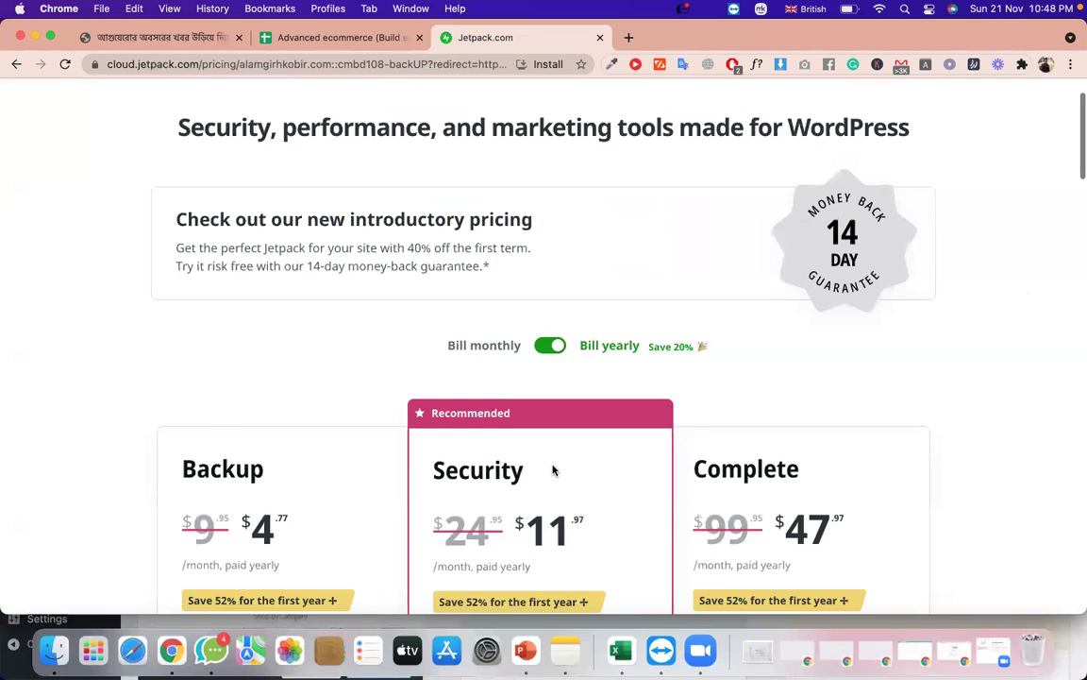
{"action": "scroll", "coordinate": [553, 469], "scroll_direction": "up", "scroll_amount": 15}
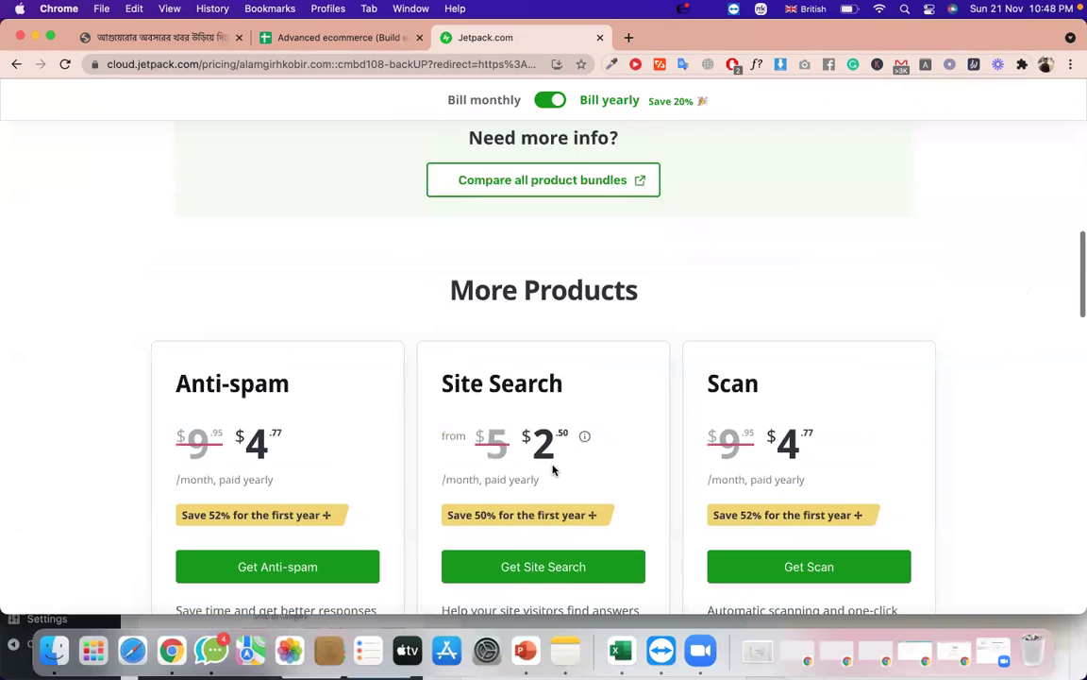
{"action": "left_click", "coordinate": [15, 64]}
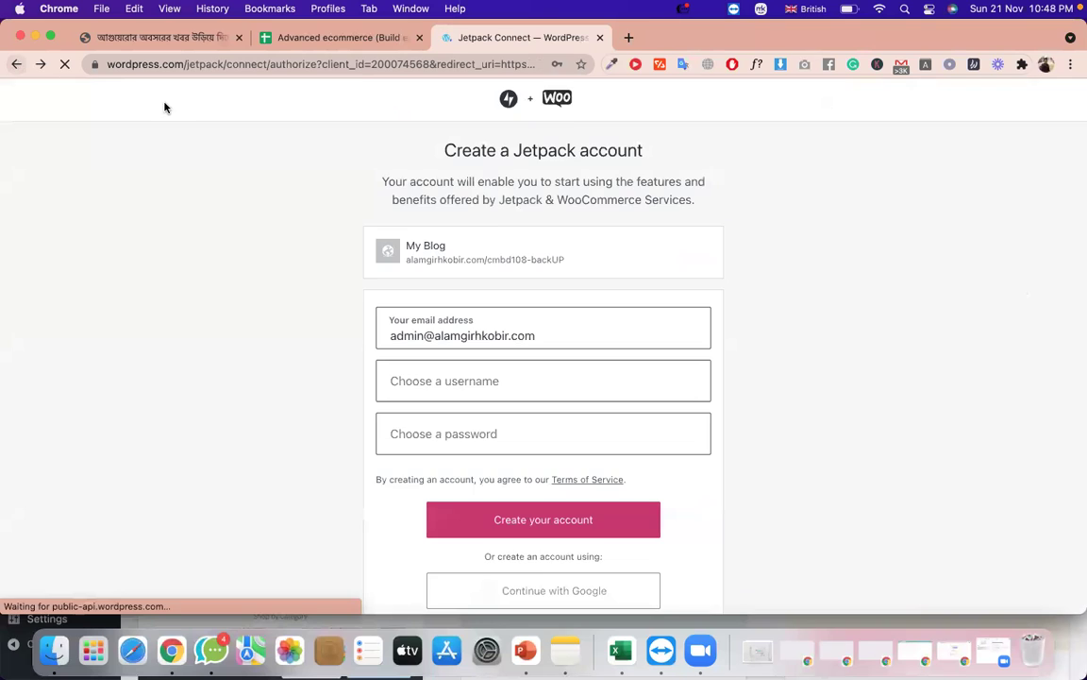
{"action": "scroll", "coordinate": [352, 208], "scroll_direction": "down", "scroll_amount": 5}
{"action": "scroll", "coordinate": [352, 236], "scroll_direction": "up", "scroll_amount": 5}
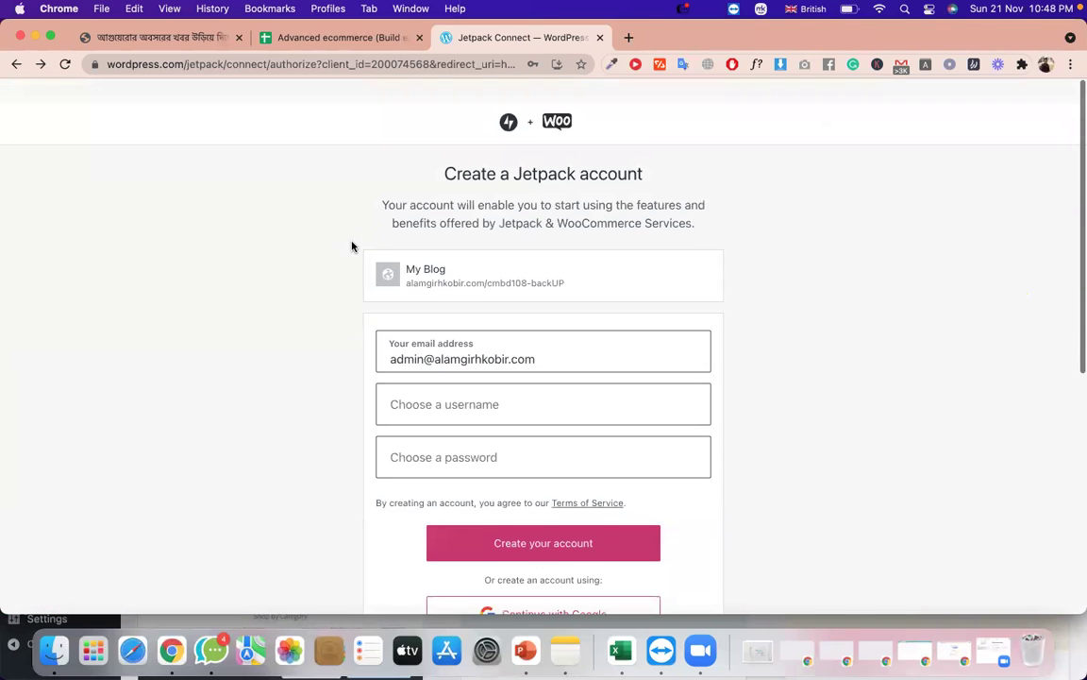
Open the WordPress admin dashboard of the cmbd108-backUP site.
{"action": "left_click", "coordinate": [249, 64]}
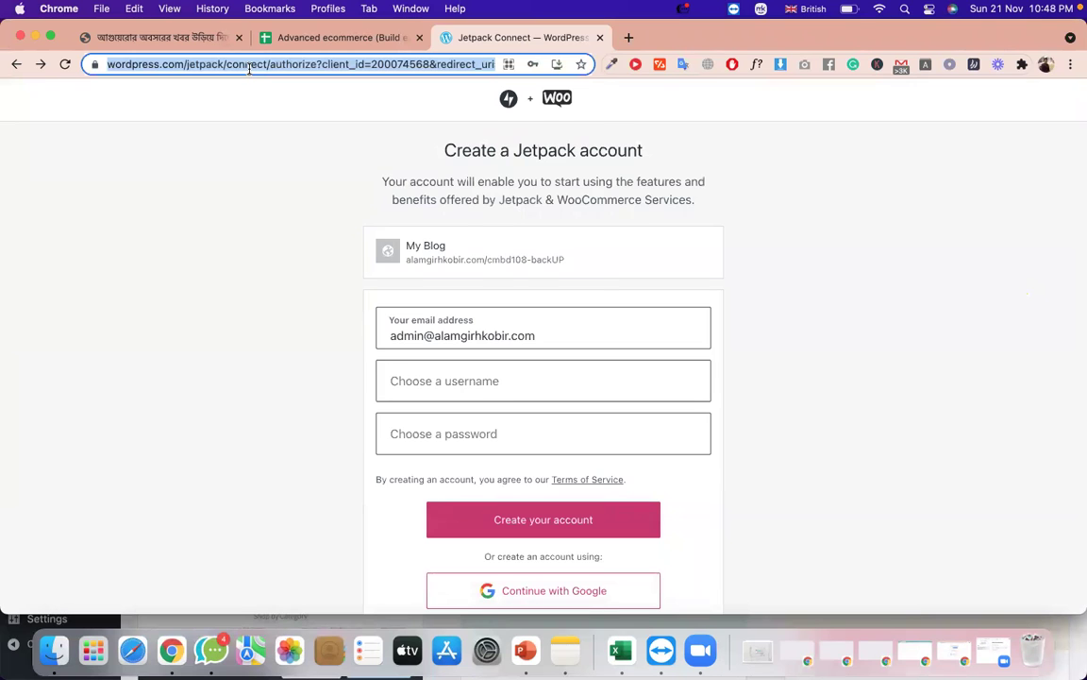
{"action": "type", "text": "alamgirhkobir.com/cmbd108-backUP/wp-admin/"}
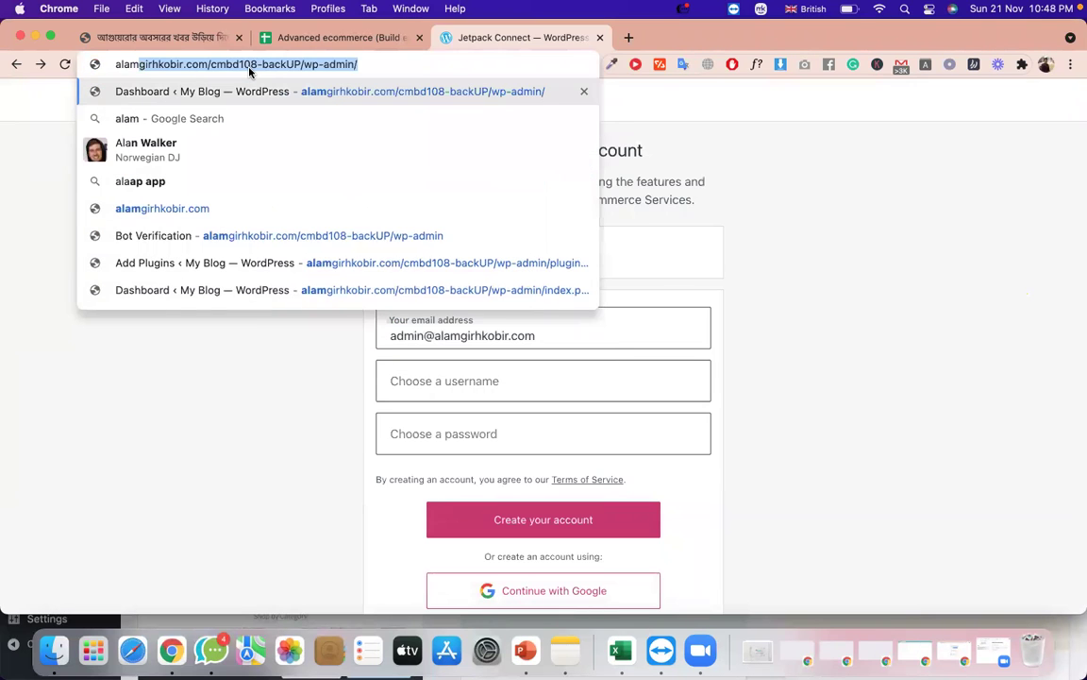
{"action": "left_click", "coordinate": [403, 102]}
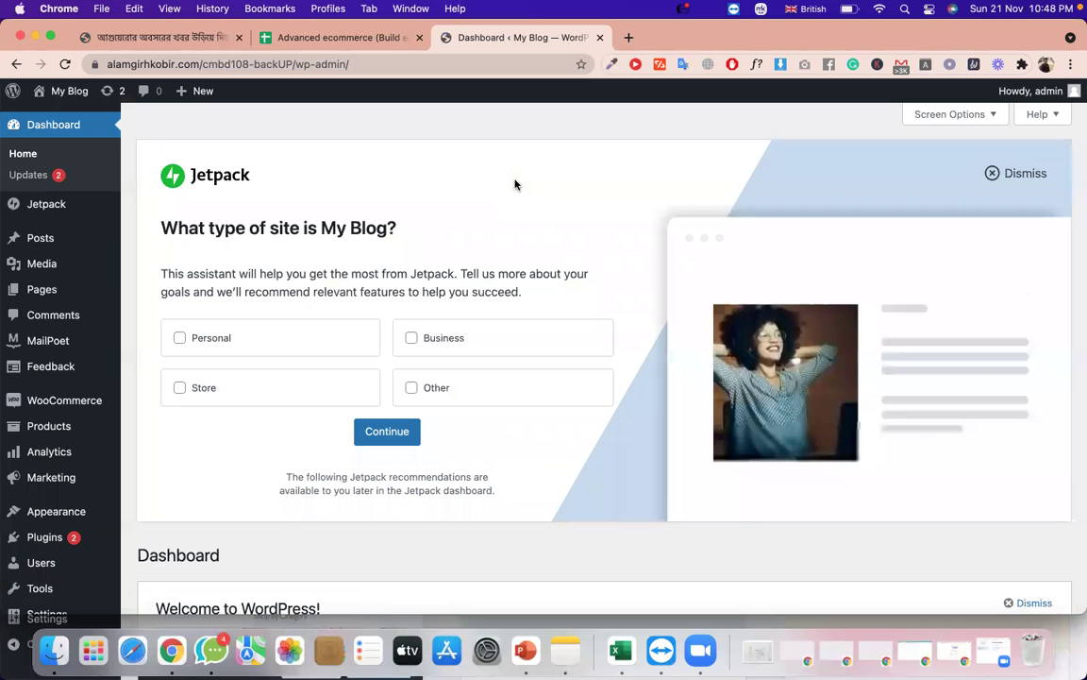
Examine the dashboard's admin menu, including the entries under MailPoet, Products and WooCommerce.
{"action": "scroll", "coordinate": [7, 431], "scroll_direction": "down", "scroll_amount": 5}
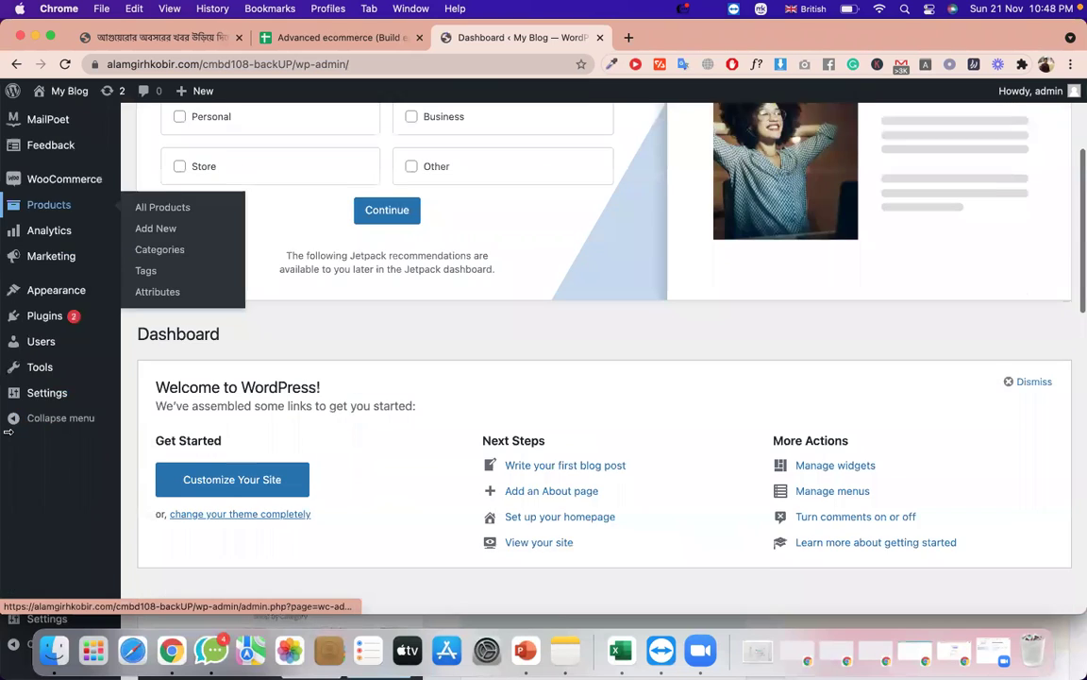
{"action": "scroll", "coordinate": [8, 432], "scroll_direction": "up", "scroll_amount": 5}
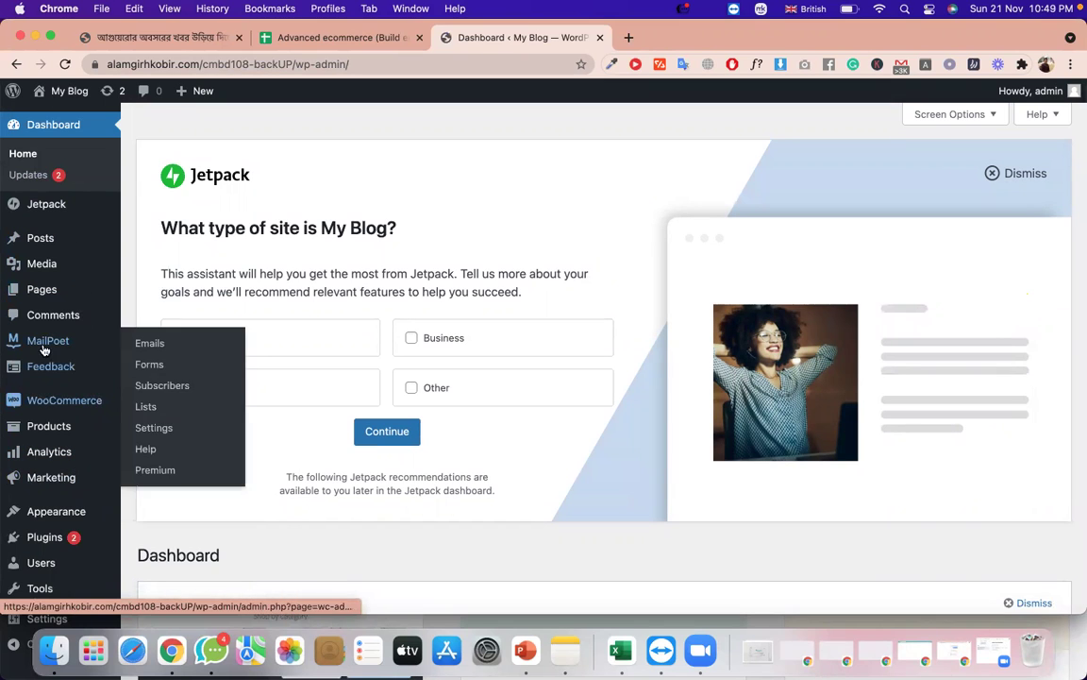
{"action": "mouse_move", "coordinate": [17, 286]}
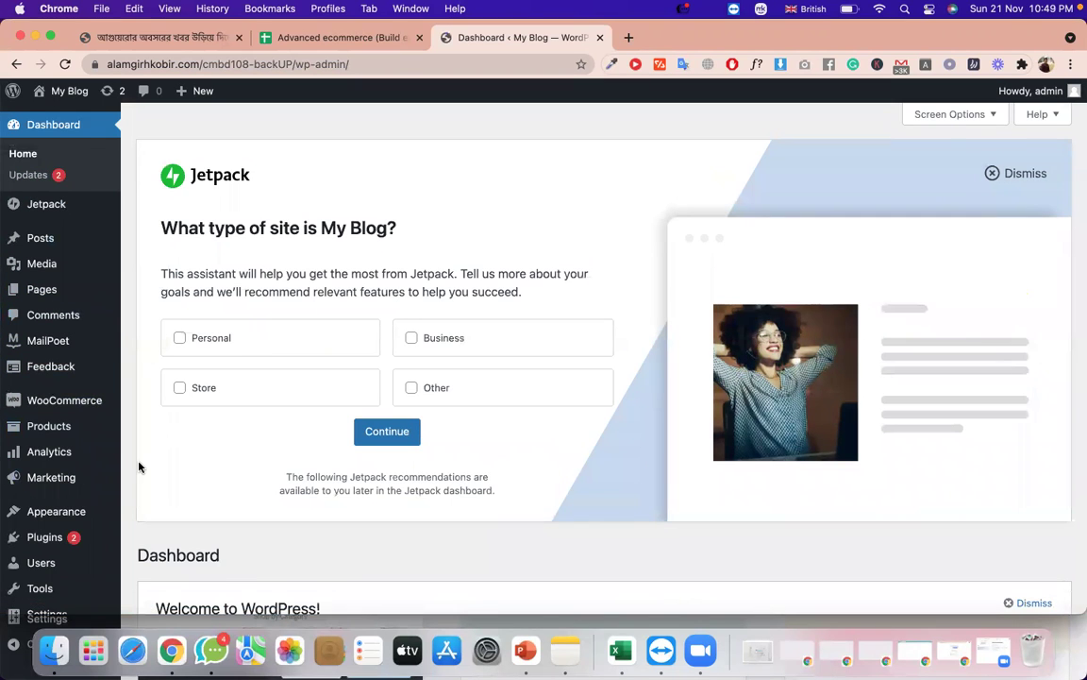
{"action": "scroll", "coordinate": [139, 467], "scroll_direction": "down", "scroll_amount": 1}
{"action": "scroll", "coordinate": [138, 466], "scroll_direction": "down", "scroll_amount": 1}
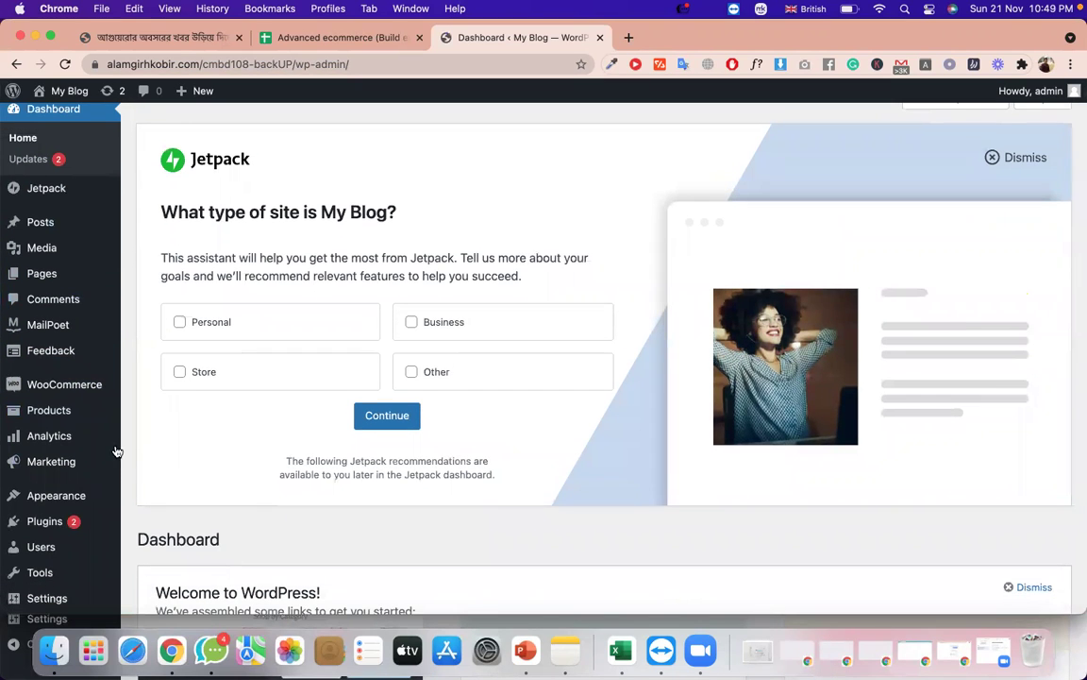
{"action": "mouse_move", "coordinate": [51, 392]}
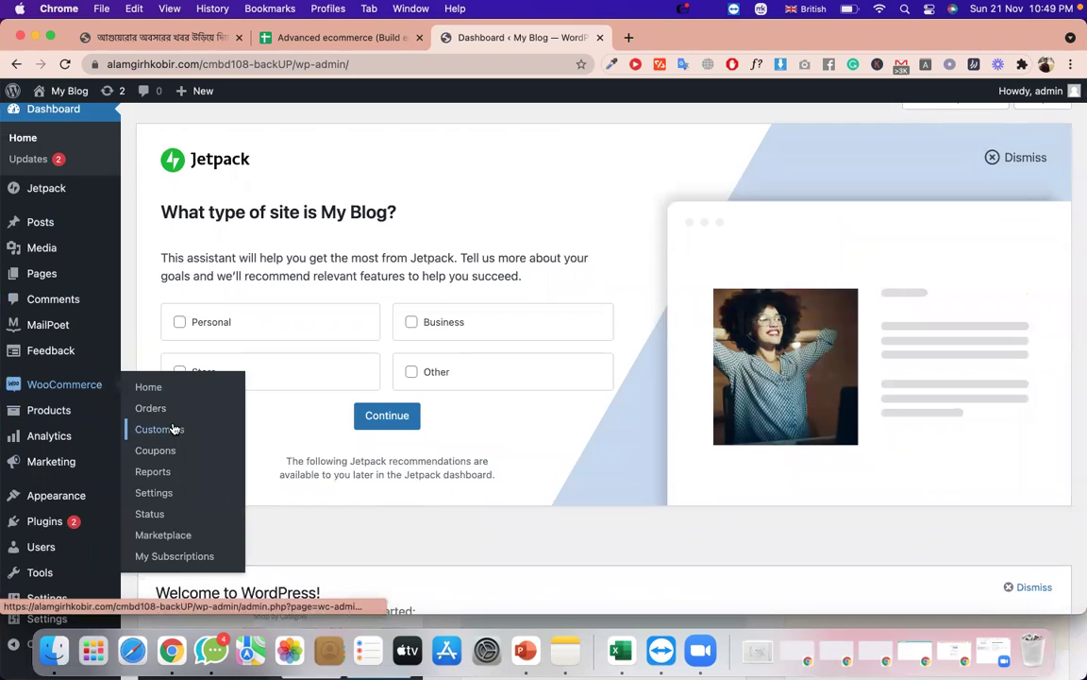
Look through the Advanced ecommerce course spreadsheet down to the woocommerce Store Creation section.
{"action": "left_click", "coordinate": [359, 37]}
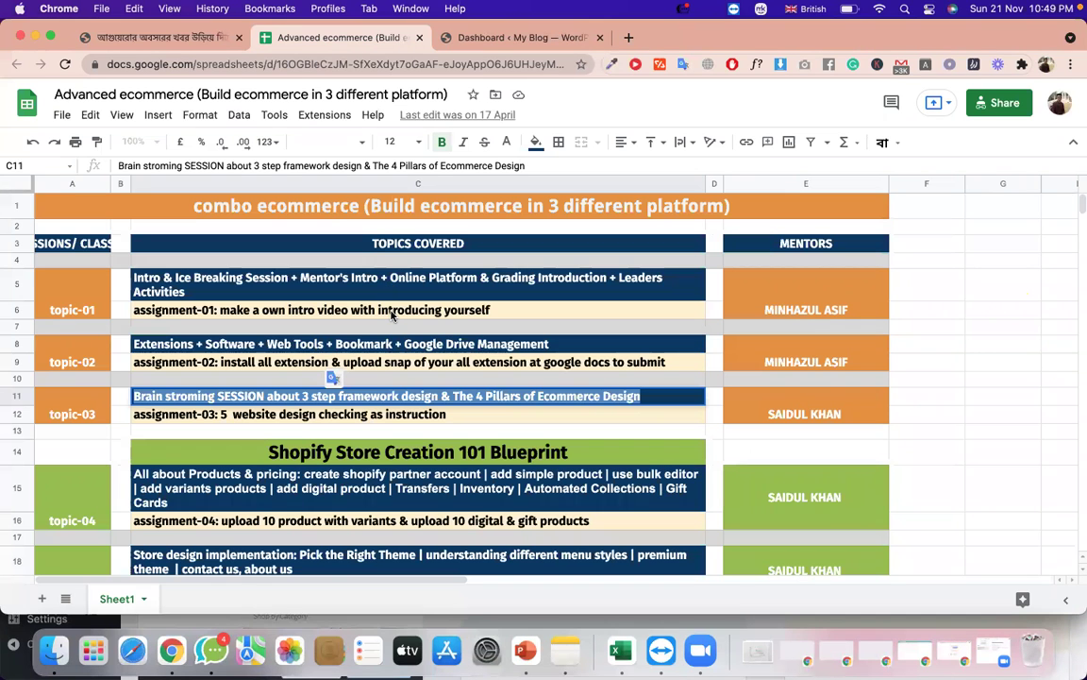
{"action": "scroll", "coordinate": [392, 315], "scroll_direction": "down", "scroll_amount": 1}
{"action": "left_click", "coordinate": [409, 478]}
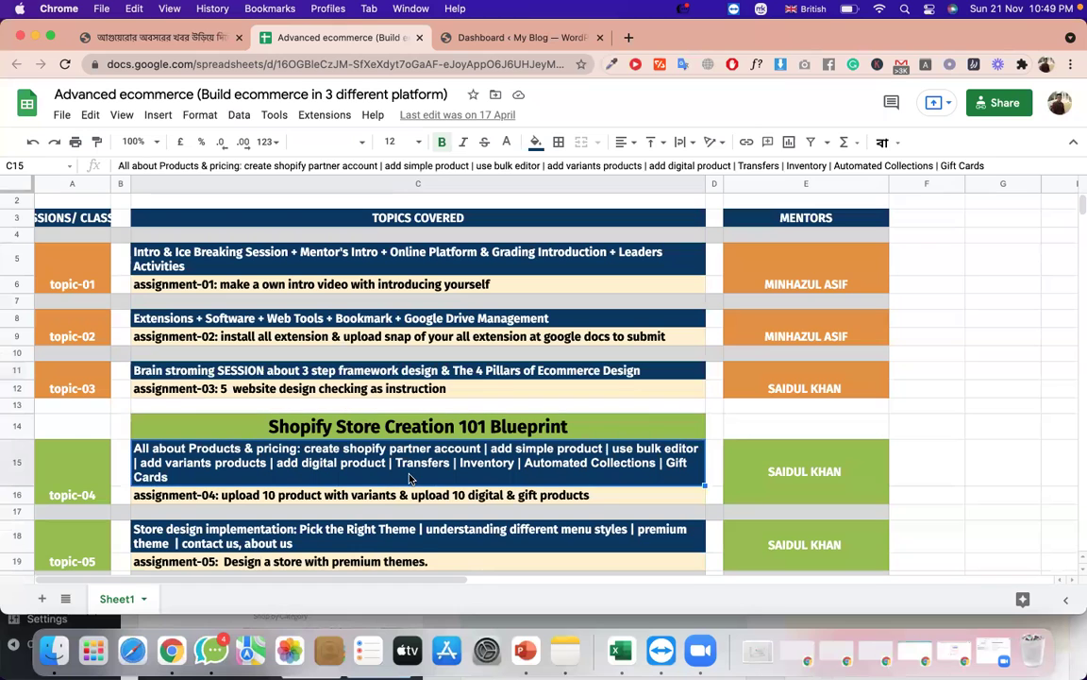
{"action": "scroll", "coordinate": [415, 486], "scroll_direction": "down", "scroll_amount": 2}
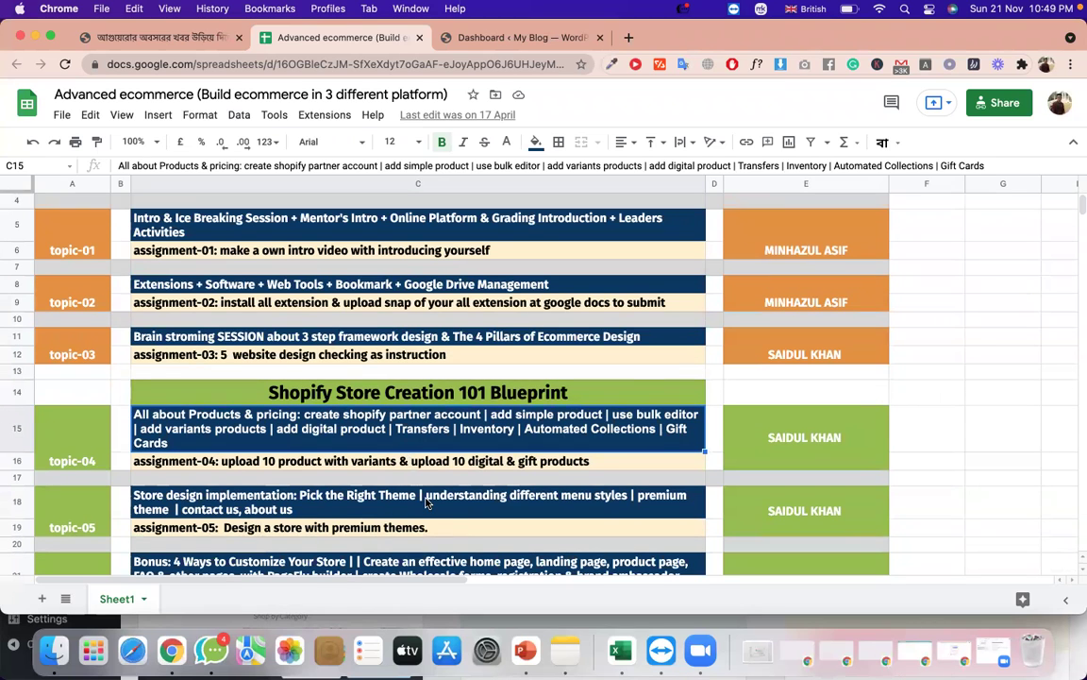
{"action": "scroll", "coordinate": [427, 503], "scroll_direction": "down", "scroll_amount": 2}
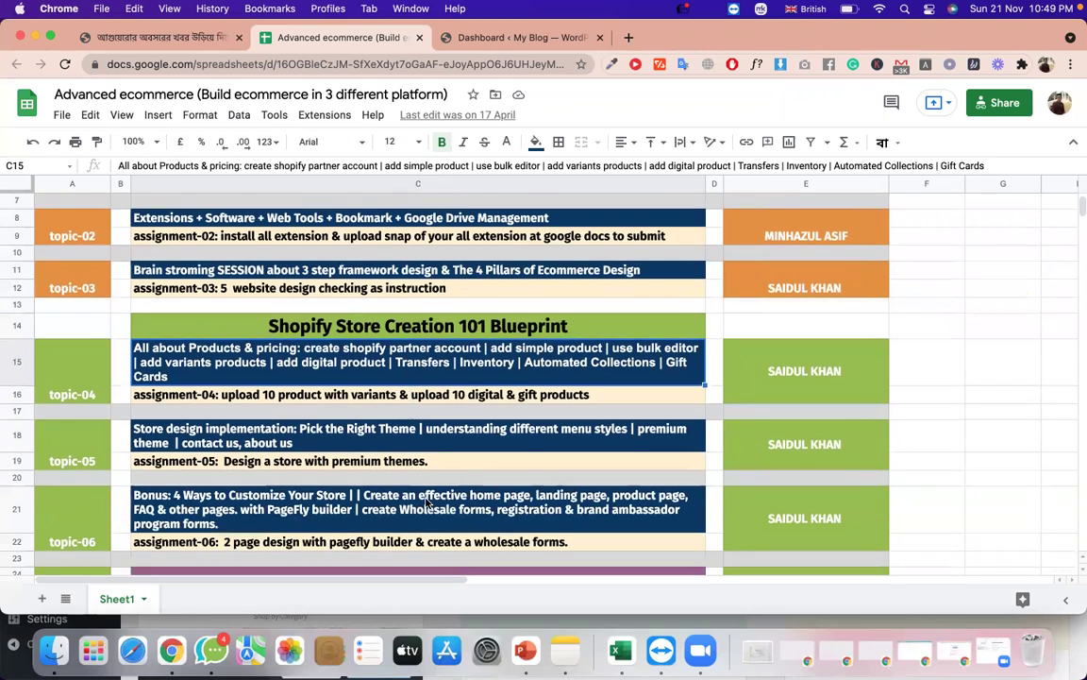
{"action": "scroll", "coordinate": [427, 503], "scroll_direction": "down", "scroll_amount": 10}
{"action": "scroll", "coordinate": [427, 503], "scroll_direction": "down", "scroll_amount": 3}
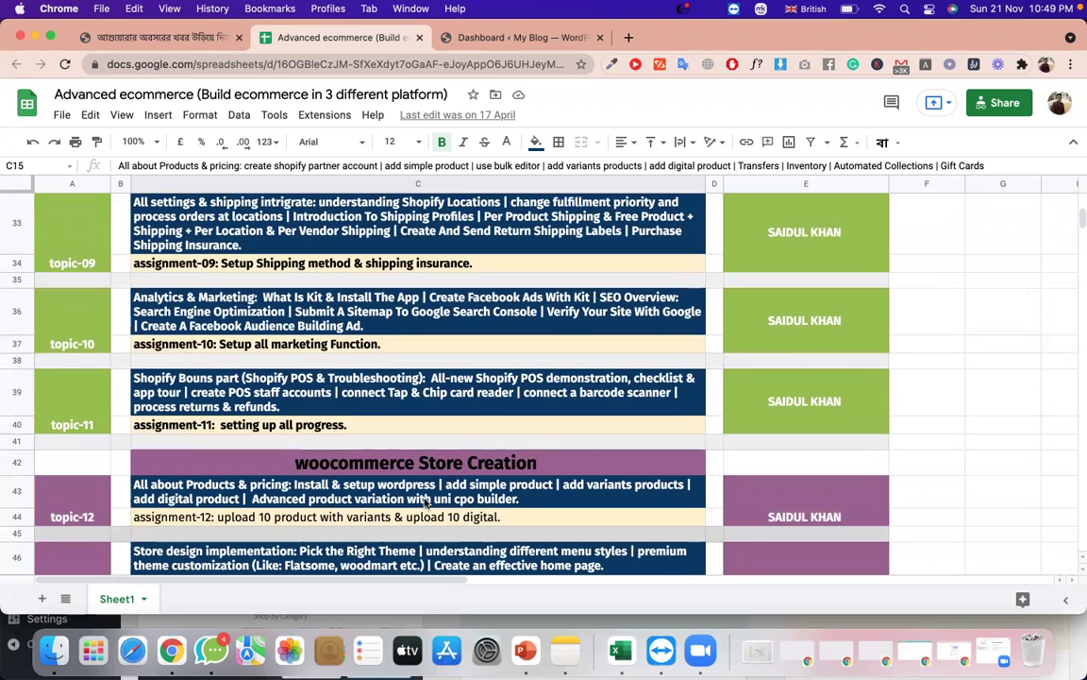
Review the topic-12 description, highlighting "Install & setup wordpress" and the word "simple" in the simple product topic.
{"action": "left_click", "coordinate": [286, 485]}
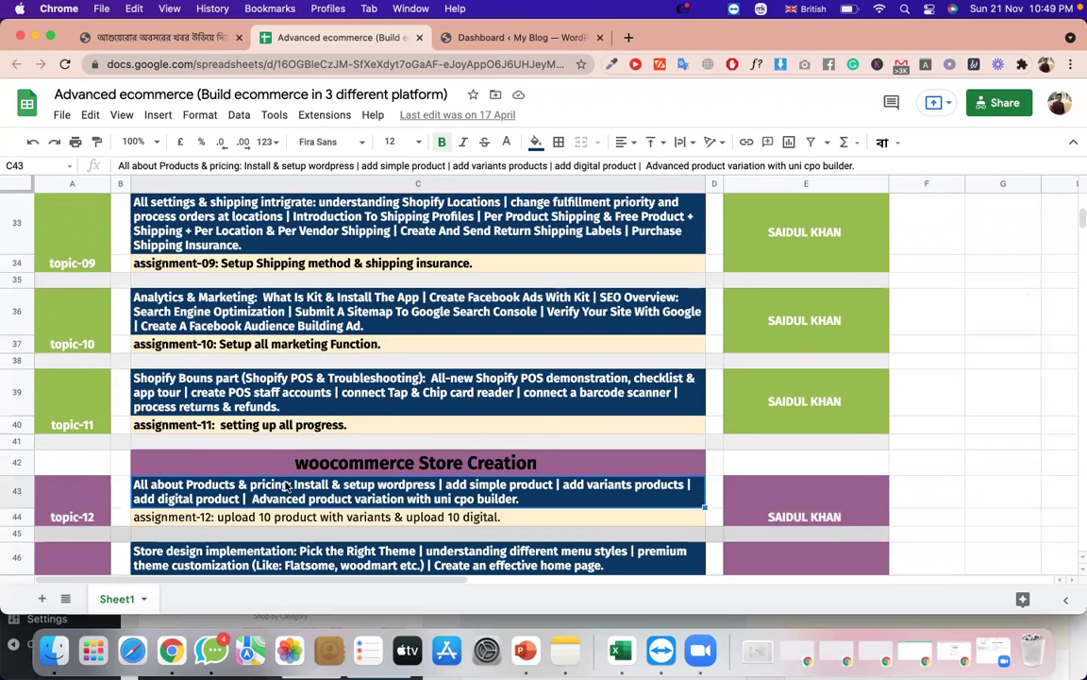
{"action": "double_click", "coordinate": [186, 496]}
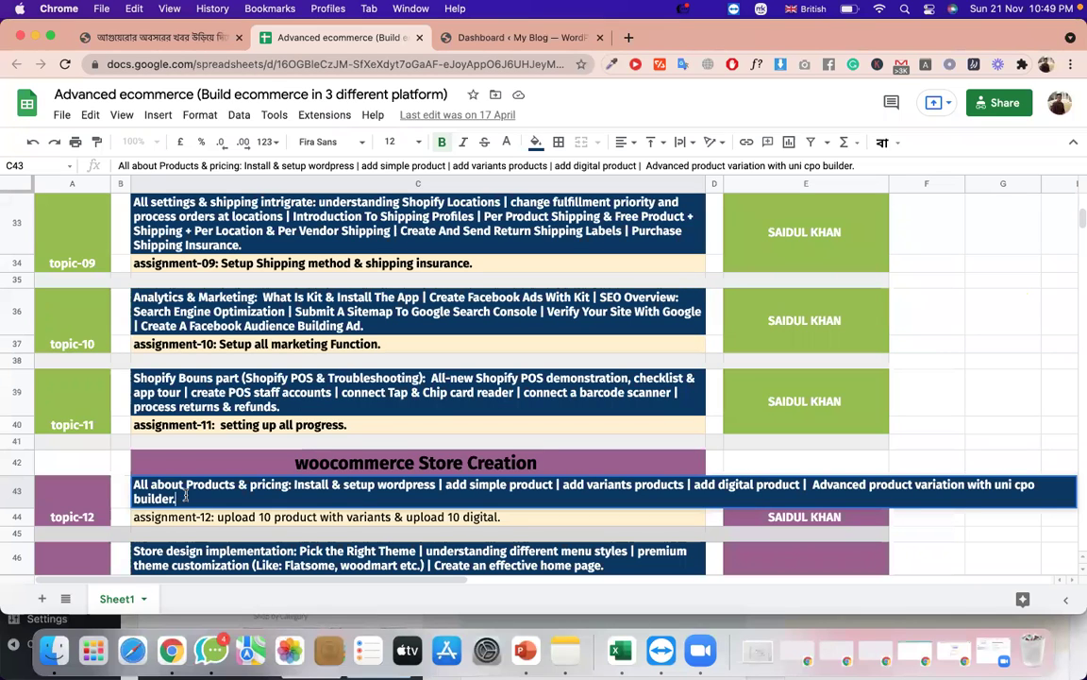
{"action": "double_click", "coordinate": [186, 496]}
{"action": "double_click", "coordinate": [167, 485]}
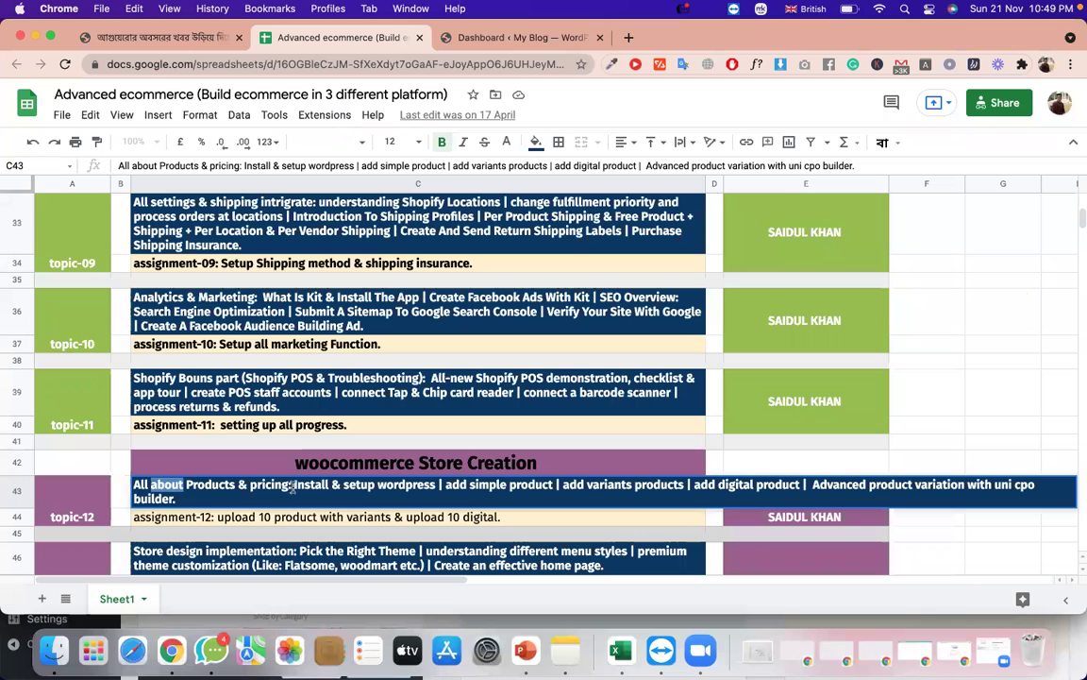
{"action": "left_click_drag", "start_coordinate": [294, 487], "coordinate": [437, 484]}
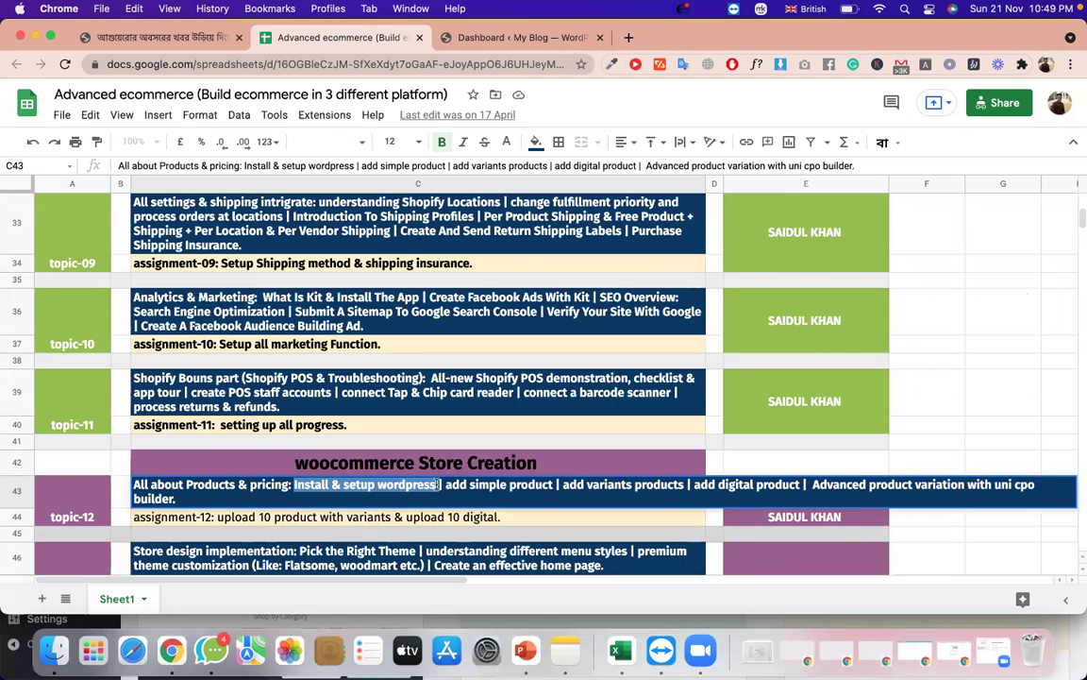
{"action": "double_click", "coordinate": [413, 487]}
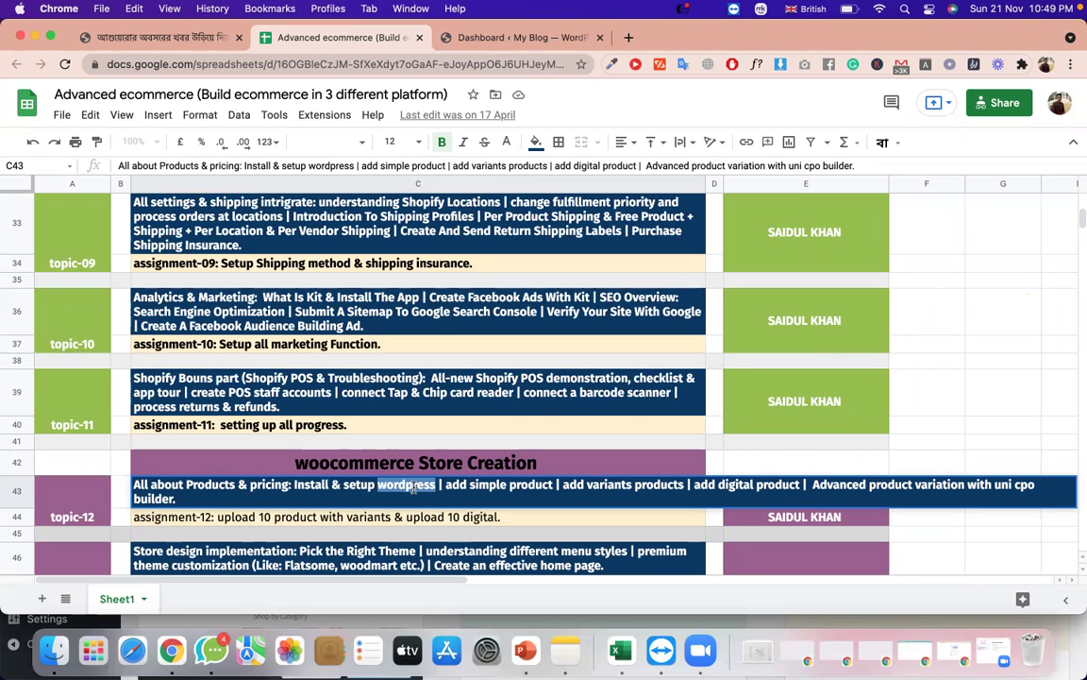
{"action": "double_click", "coordinate": [472, 487]}
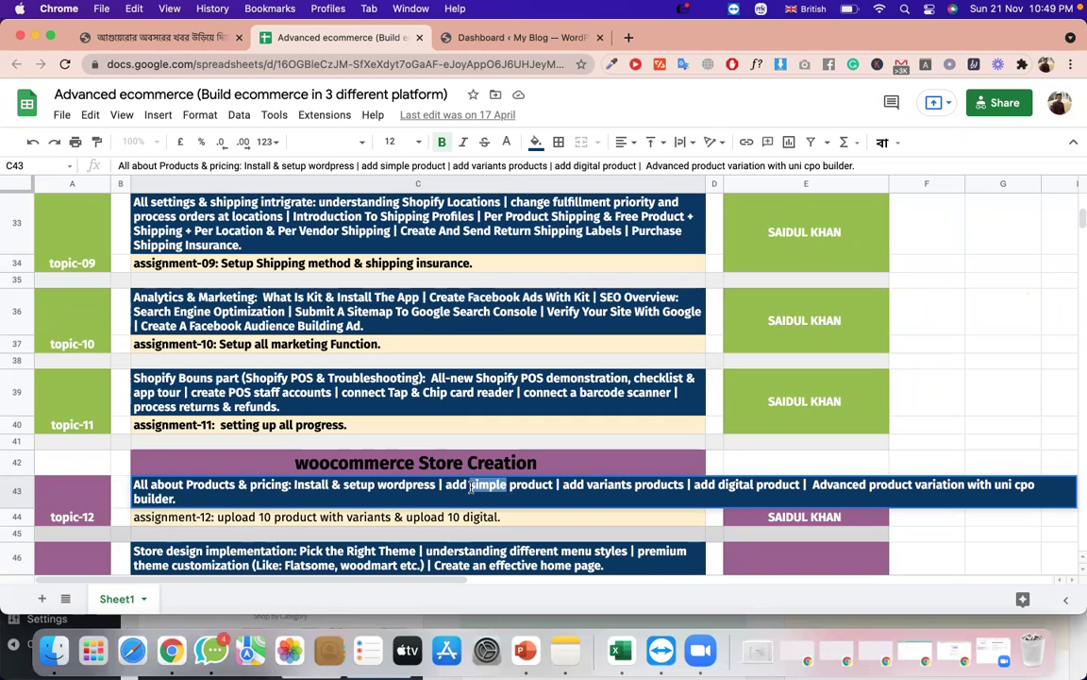
Return to the WordPress dashboard and open the form for adding a new product.
{"action": "left_click", "coordinate": [489, 38]}
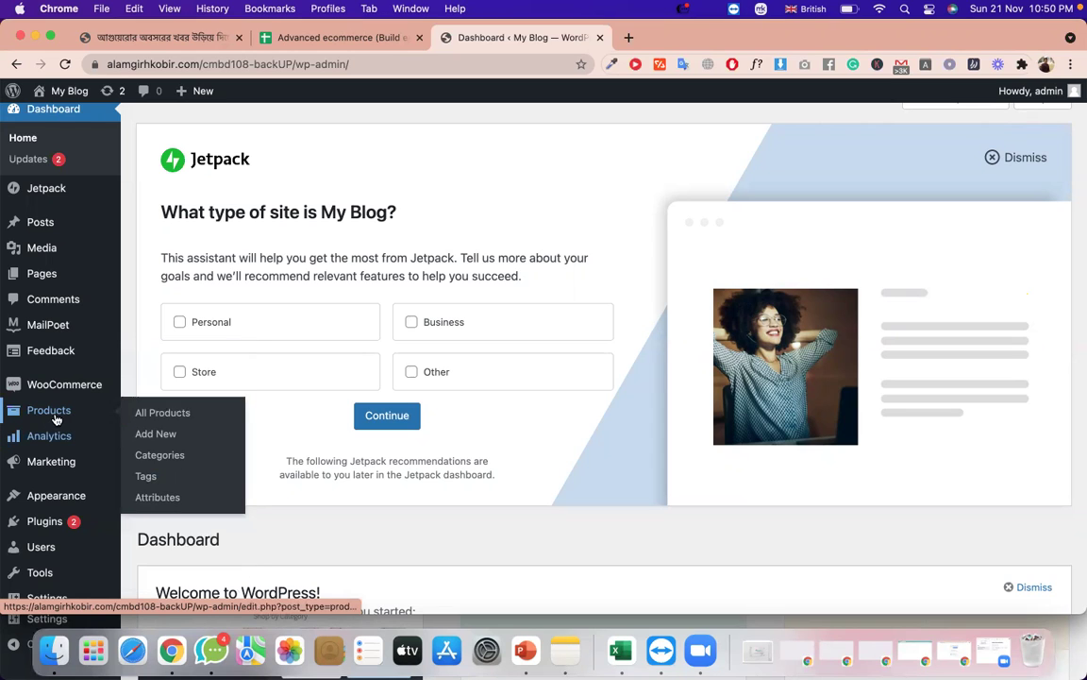
{"action": "left_click", "coordinate": [147, 434]}
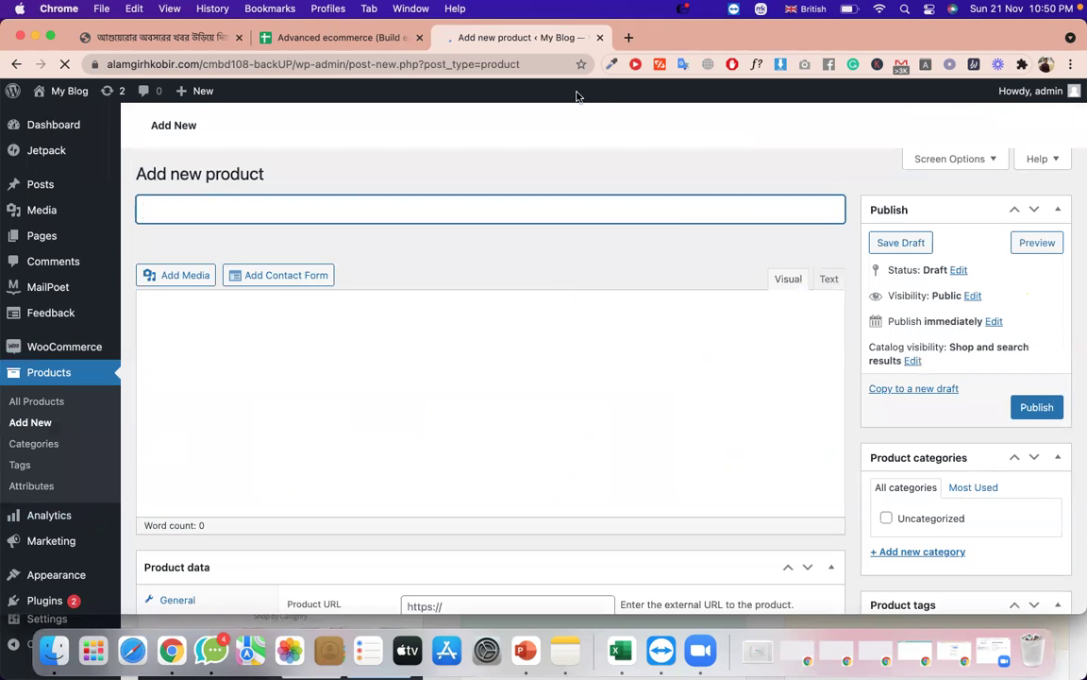
Open aliexpress.com in a new browser tab and browse its "shoes for men" listings for a sample product.
{"action": "left_click", "coordinate": [629, 38]}
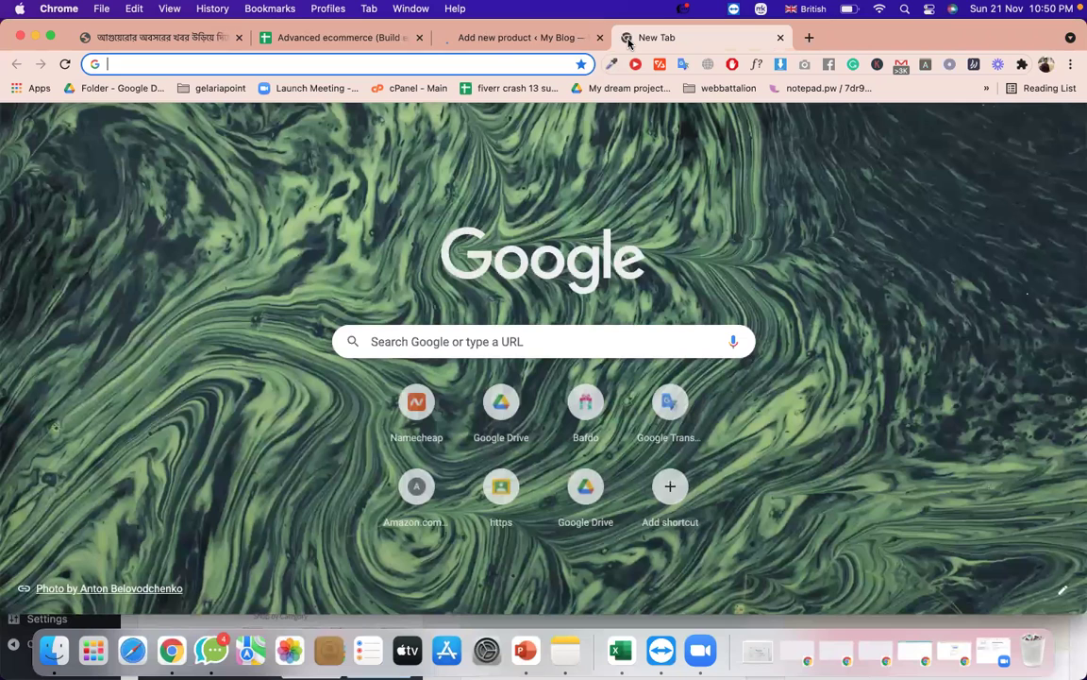
{"action": "type", "text": "al"}
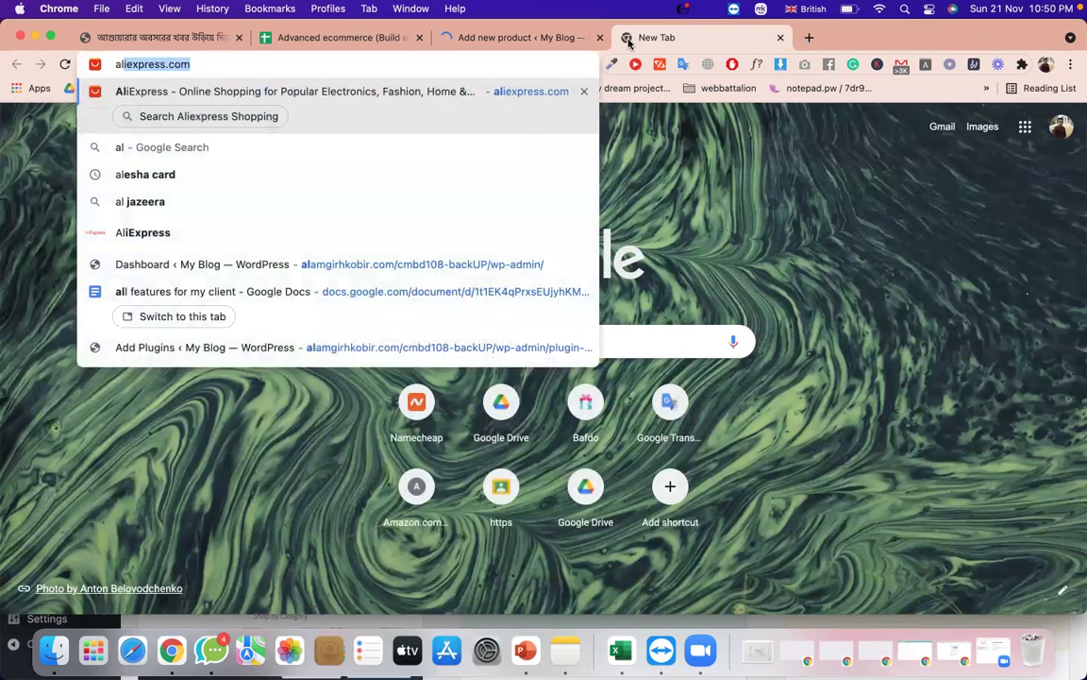
{"action": "key", "text": "Return"}
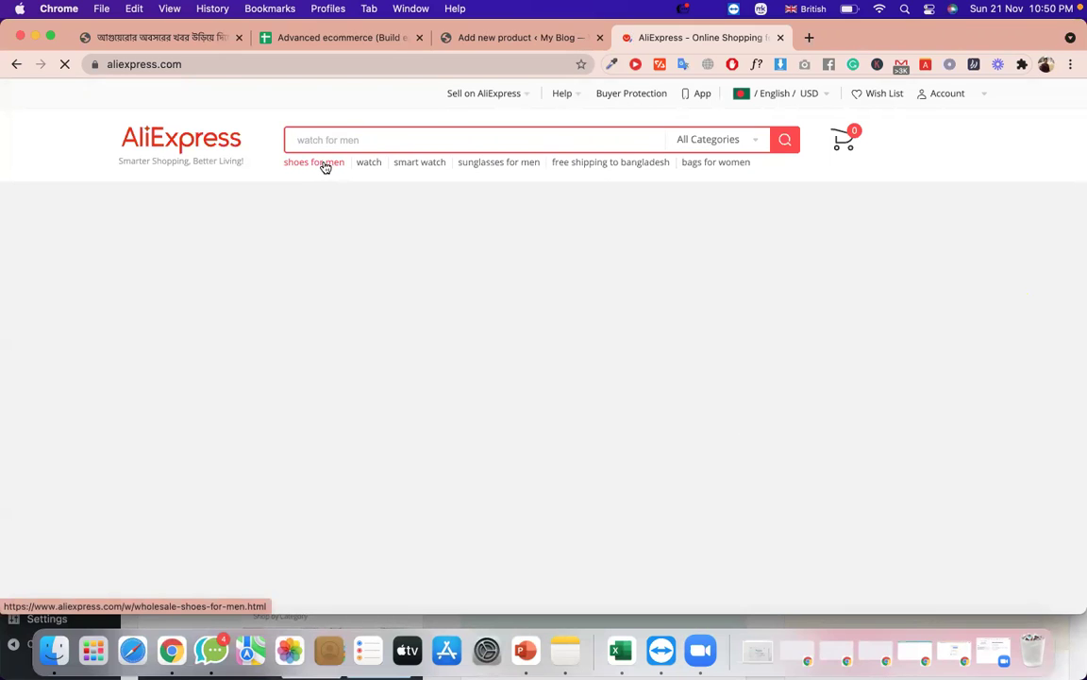
{"action": "left_click", "coordinate": [324, 165]}
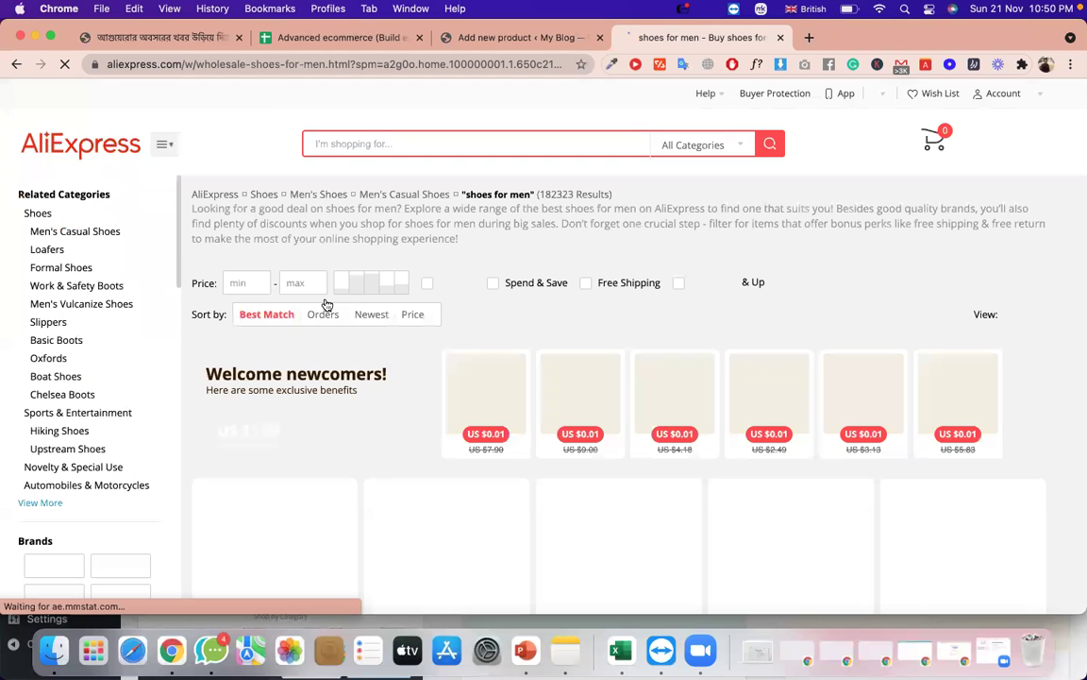
{"action": "scroll", "coordinate": [463, 396], "scroll_direction": "down", "scroll_amount": 1}
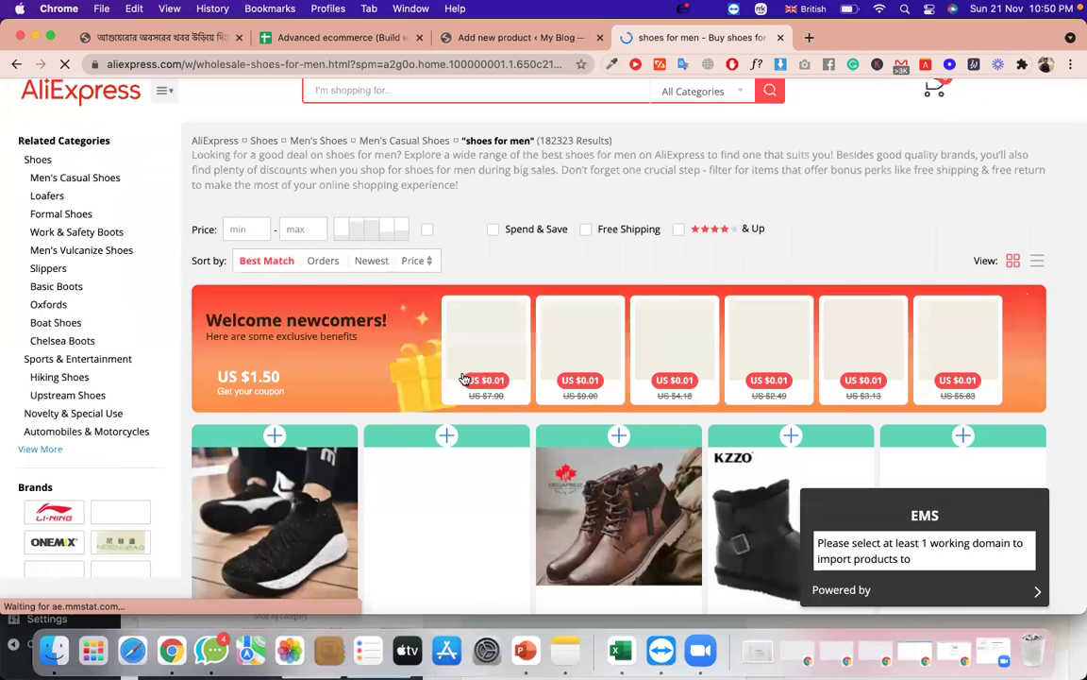
Open the "Furry Slippers For Men Winter" listing from the AliExpress results and move the Add new product tab beside it.
{"action": "scroll", "coordinate": [482, 523], "scroll_direction": "down", "scroll_amount": 1}
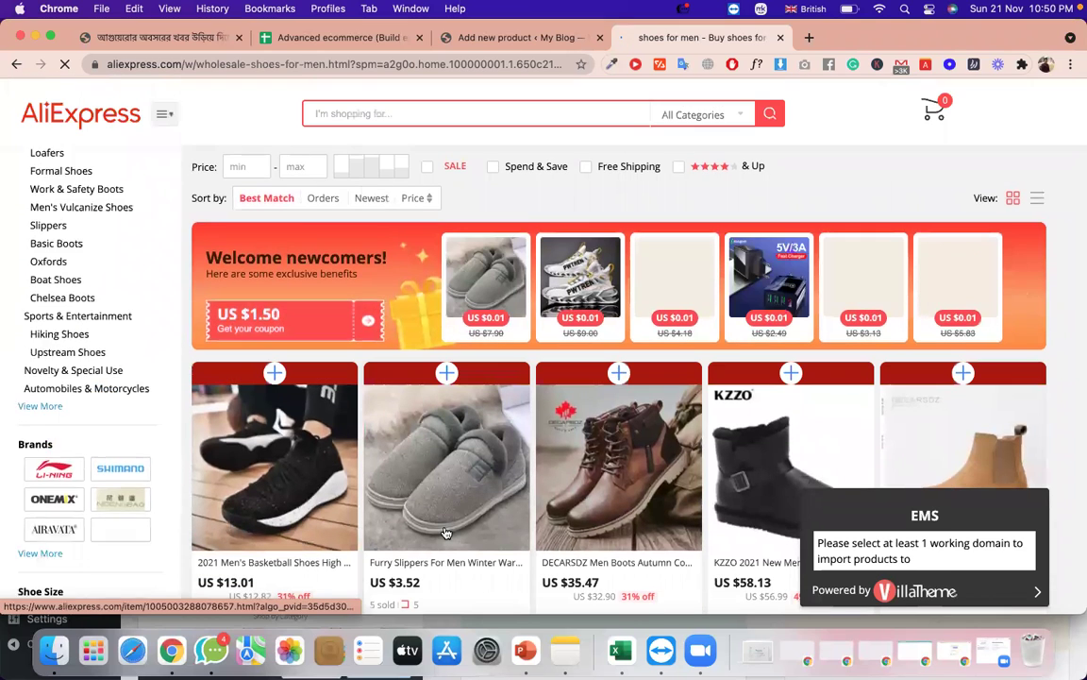
{"action": "left_click", "coordinate": [448, 563]}
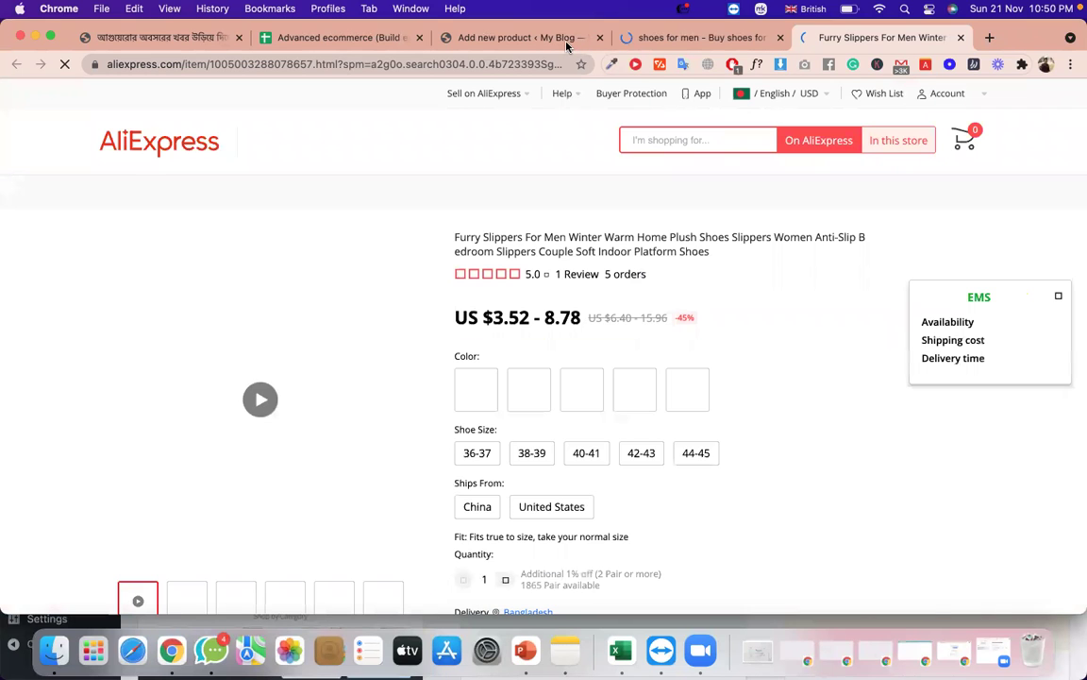
{"action": "left_click", "coordinate": [567, 43]}
{"action": "left_click_drag", "start_coordinate": [567, 39], "coordinate": [703, 47]}
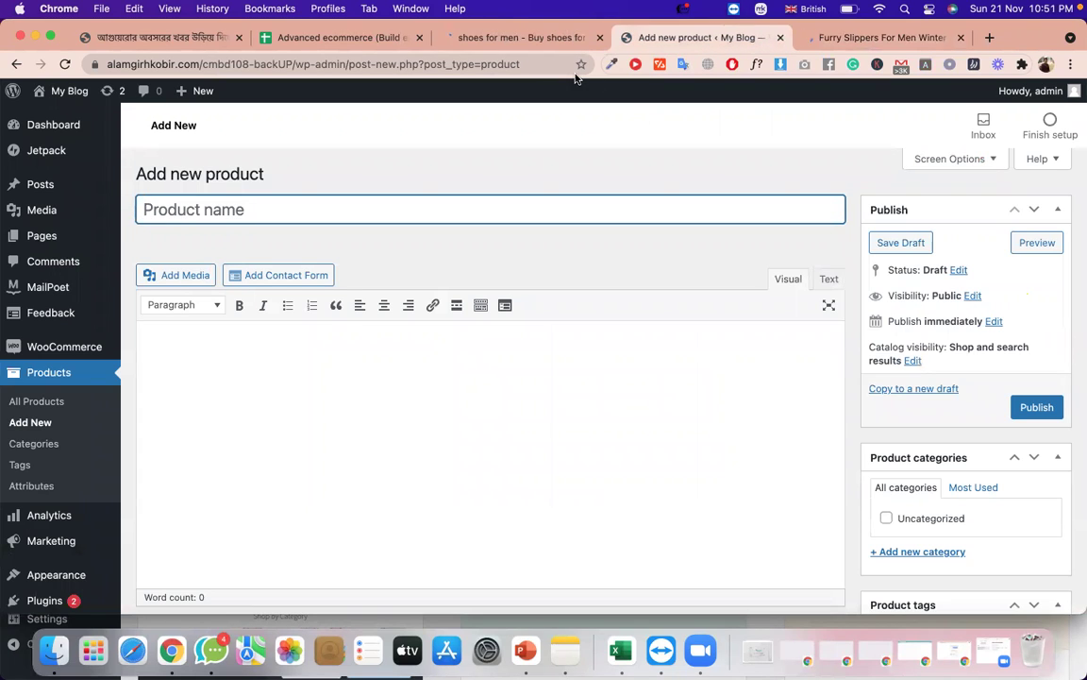
{"action": "left_click", "coordinate": [841, 38]}
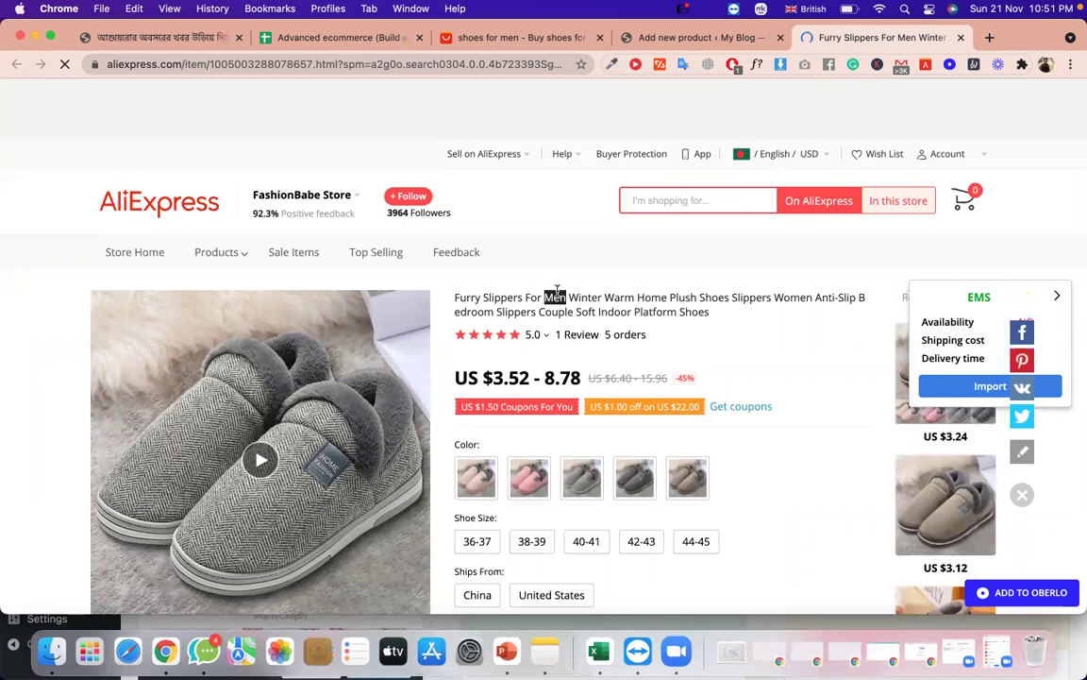
Copy the full Furry Slippers title from the AliExpress listing and paste it as the new product's name in WordPress.
{"action": "triple_click", "coordinate": [557, 298]}
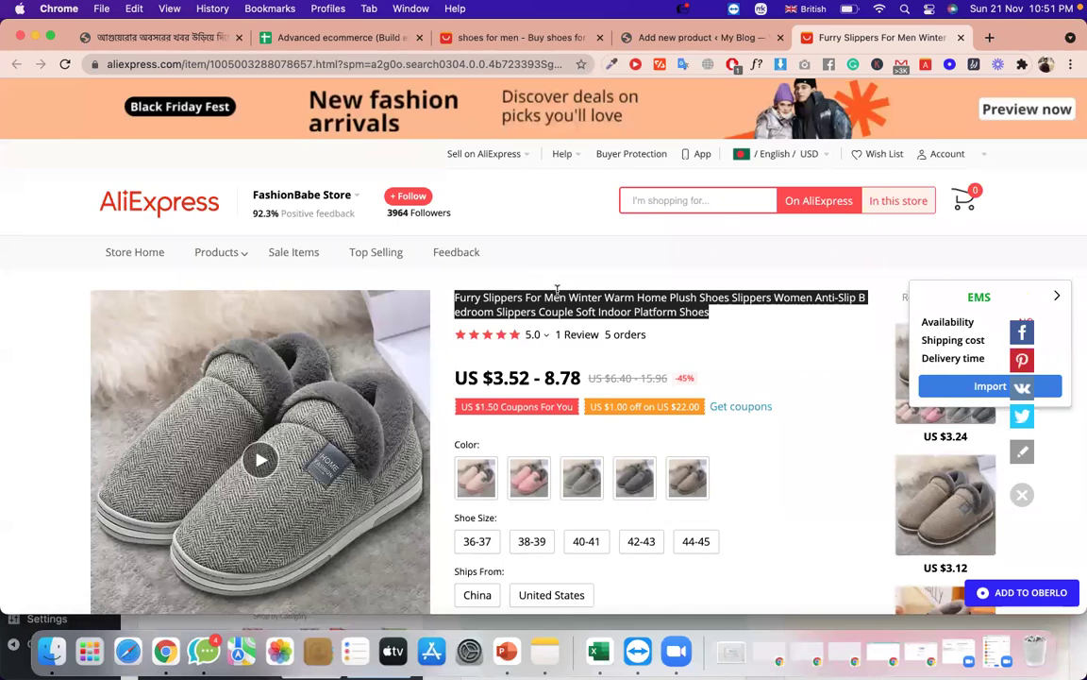
{"action": "scroll", "coordinate": [557, 290], "scroll_direction": "down", "scroll_amount": 1}
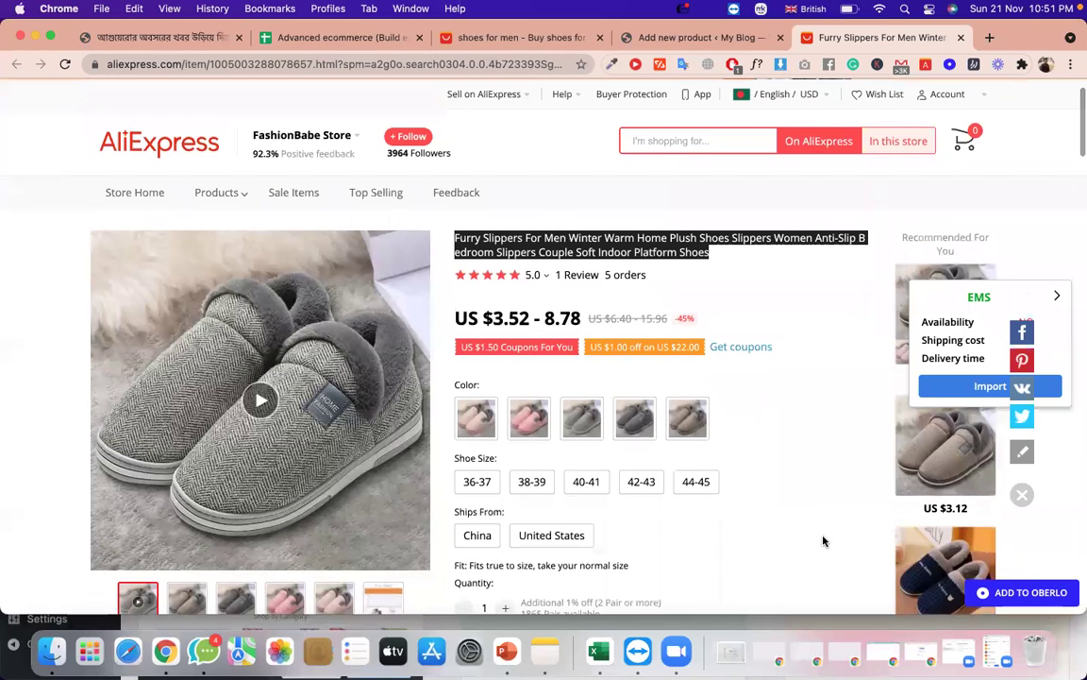
{"action": "right_click", "coordinate": [569, 247]}
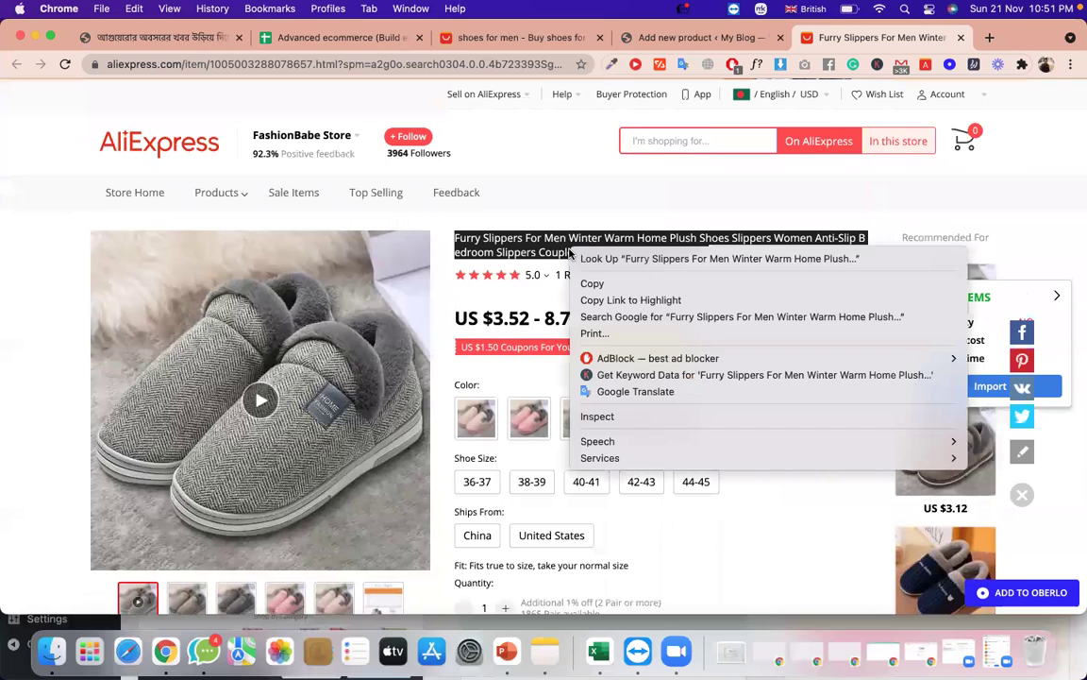
{"action": "left_click", "coordinate": [609, 280]}
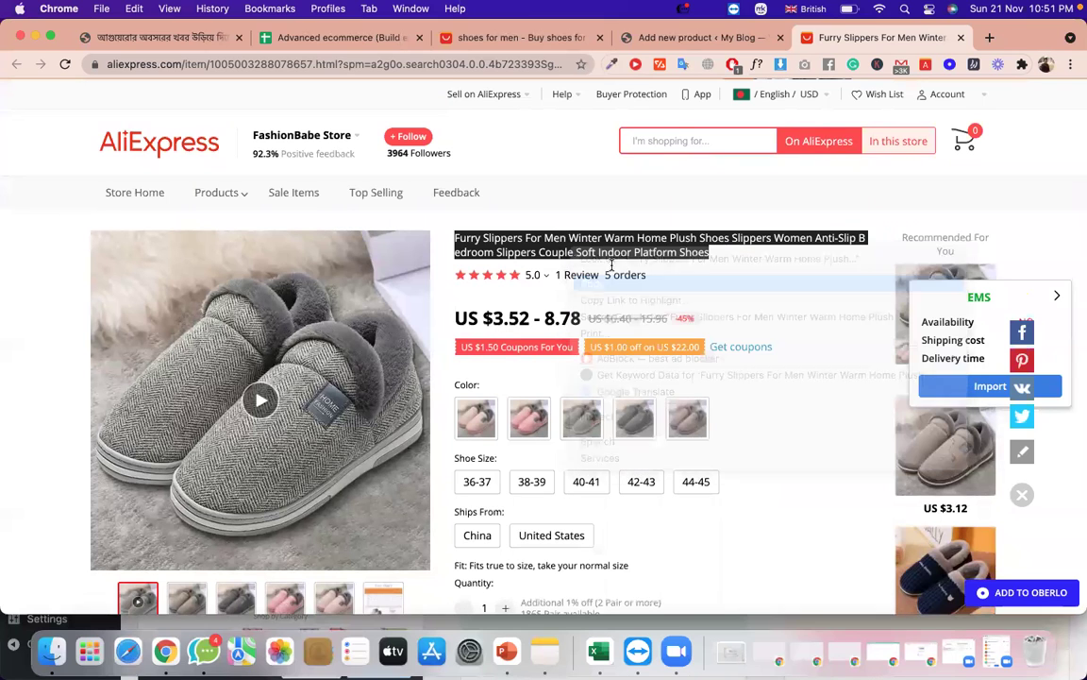
{"action": "left_click", "coordinate": [699, 38]}
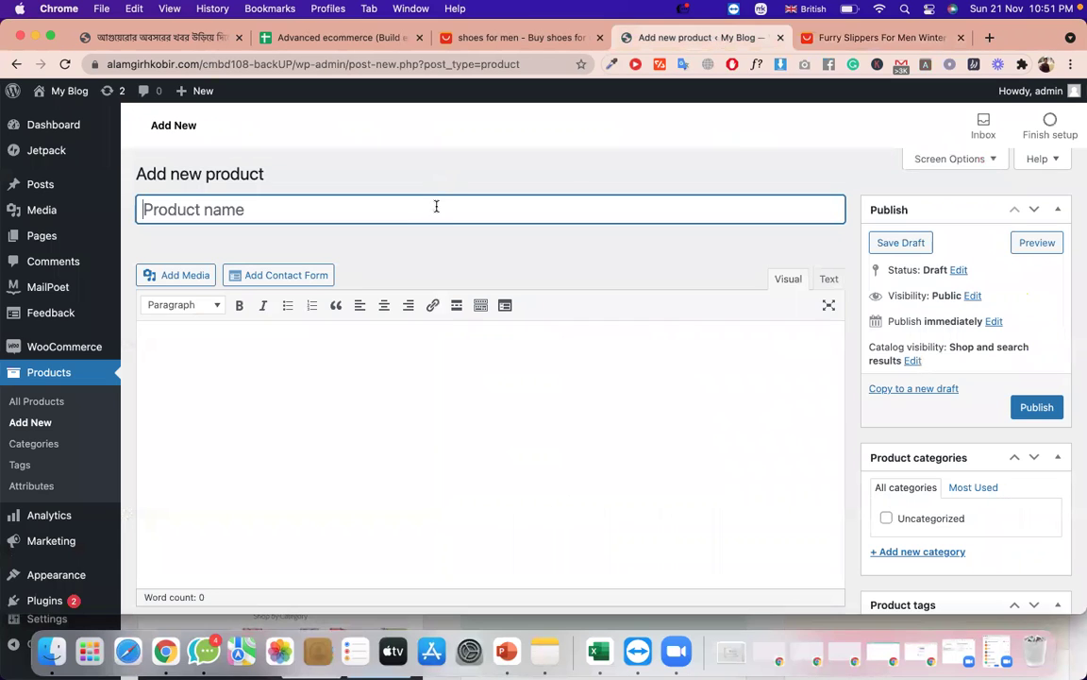
{"action": "key", "text": "super+v"}
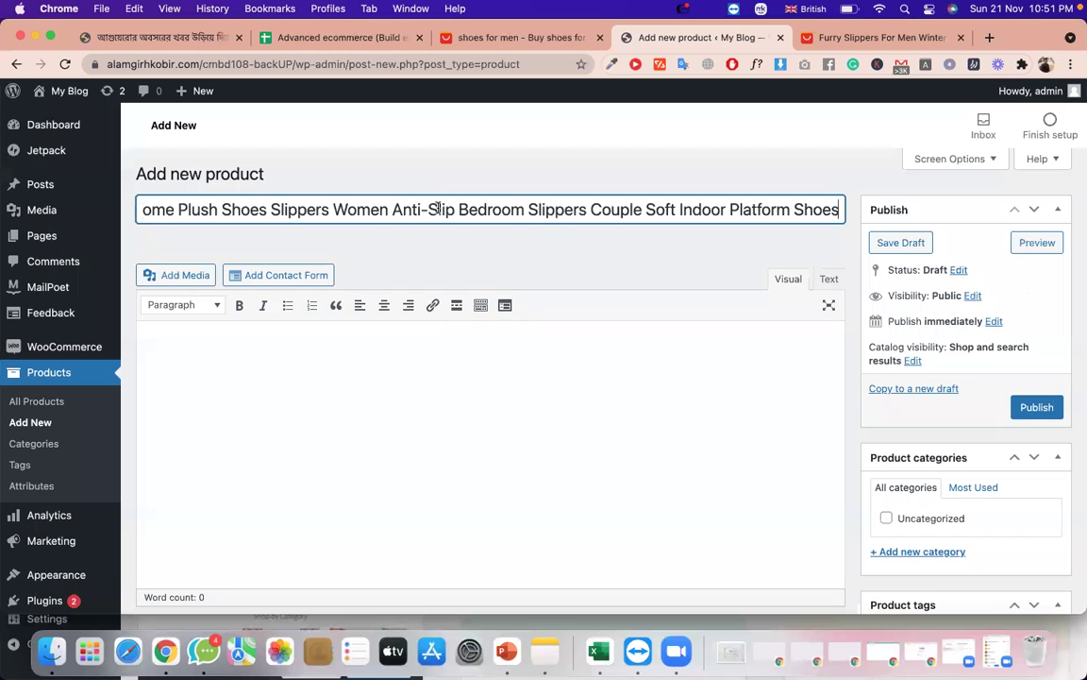
Place the cursor in the empty product description, then copy the AliExpress listing's overview content, from the "FOLLOW US!" line through the size chart and images.
{"action": "left_click", "coordinate": [863, 39]}
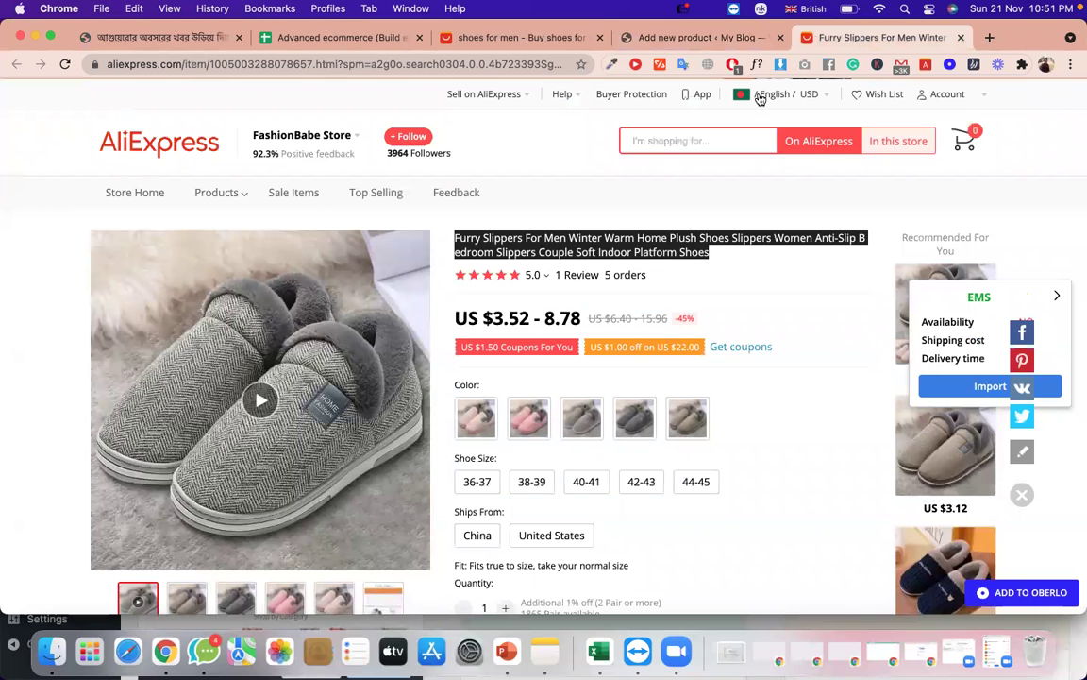
{"action": "left_click", "coordinate": [736, 38]}
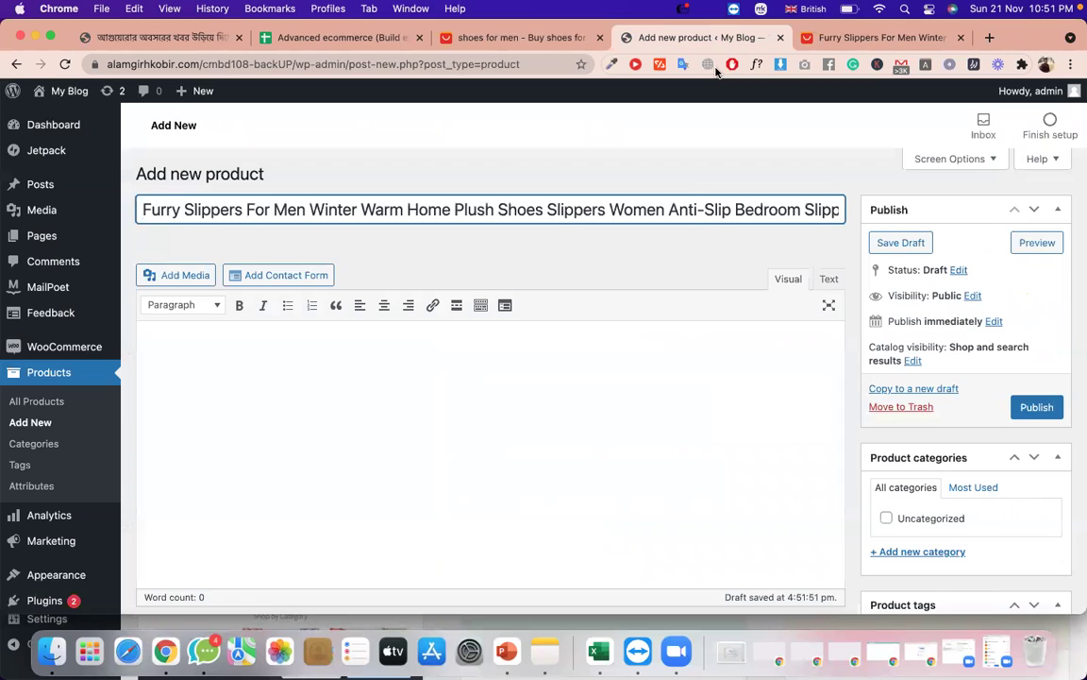
{"action": "scroll", "coordinate": [547, 339], "scroll_direction": "down", "scroll_amount": 2}
{"action": "left_click", "coordinate": [539, 348]}
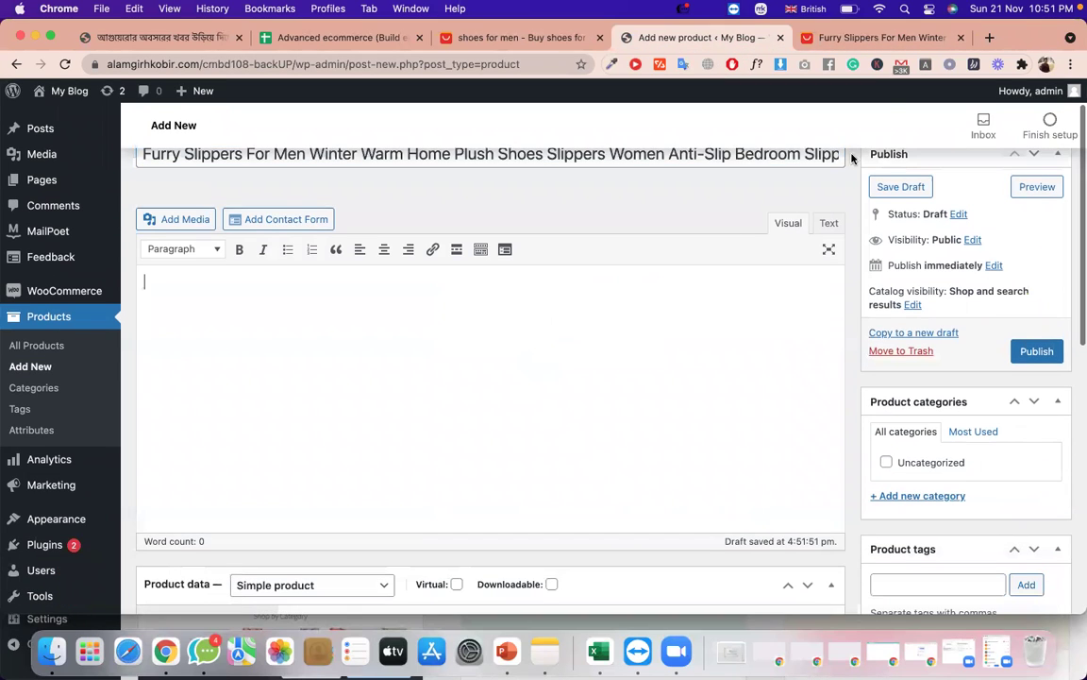
{"action": "left_click", "coordinate": [879, 37]}
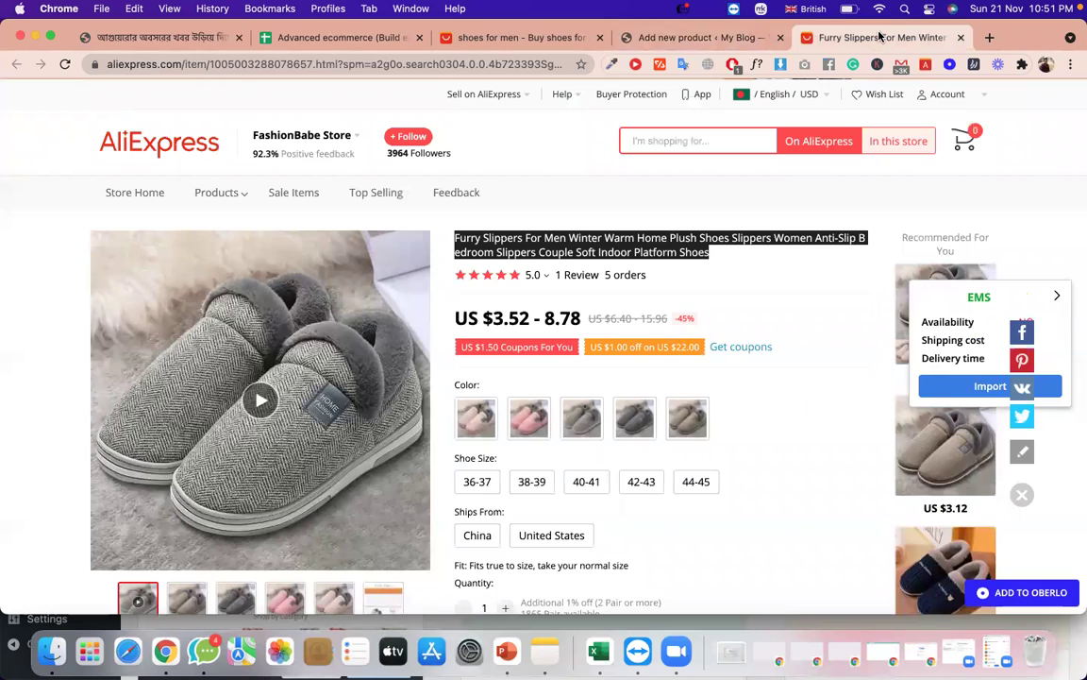
{"action": "scroll", "coordinate": [610, 469], "scroll_direction": "down", "scroll_amount": 2}
{"action": "scroll", "coordinate": [609, 469], "scroll_direction": "down", "scroll_amount": 7}
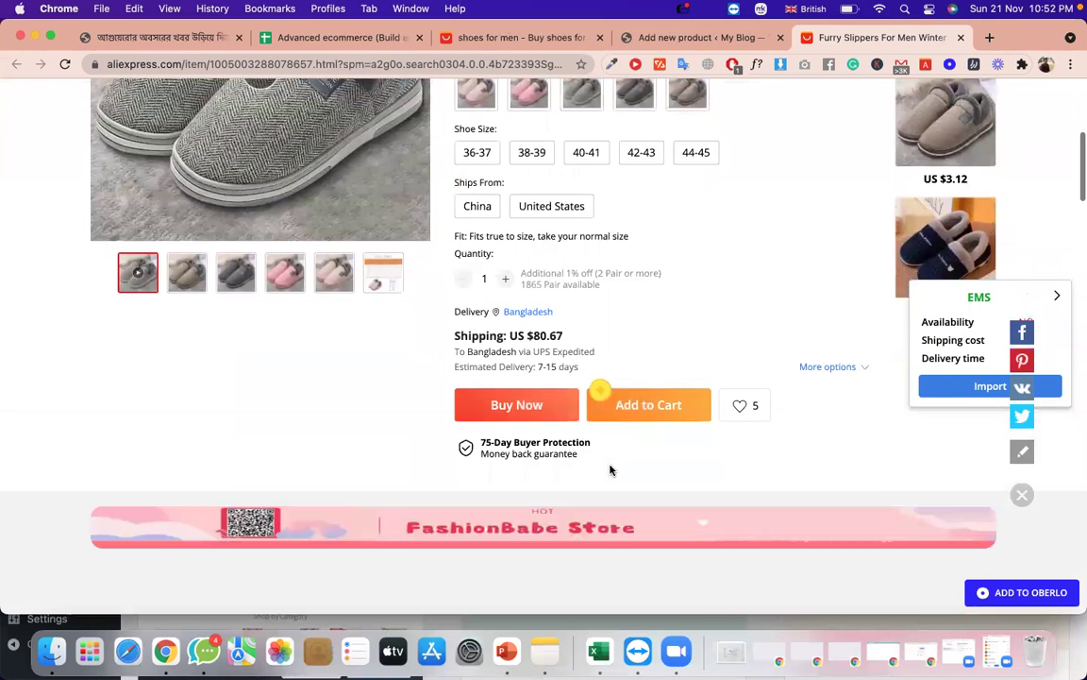
{"action": "scroll", "coordinate": [611, 471], "scroll_direction": "down", "scroll_amount": 4}
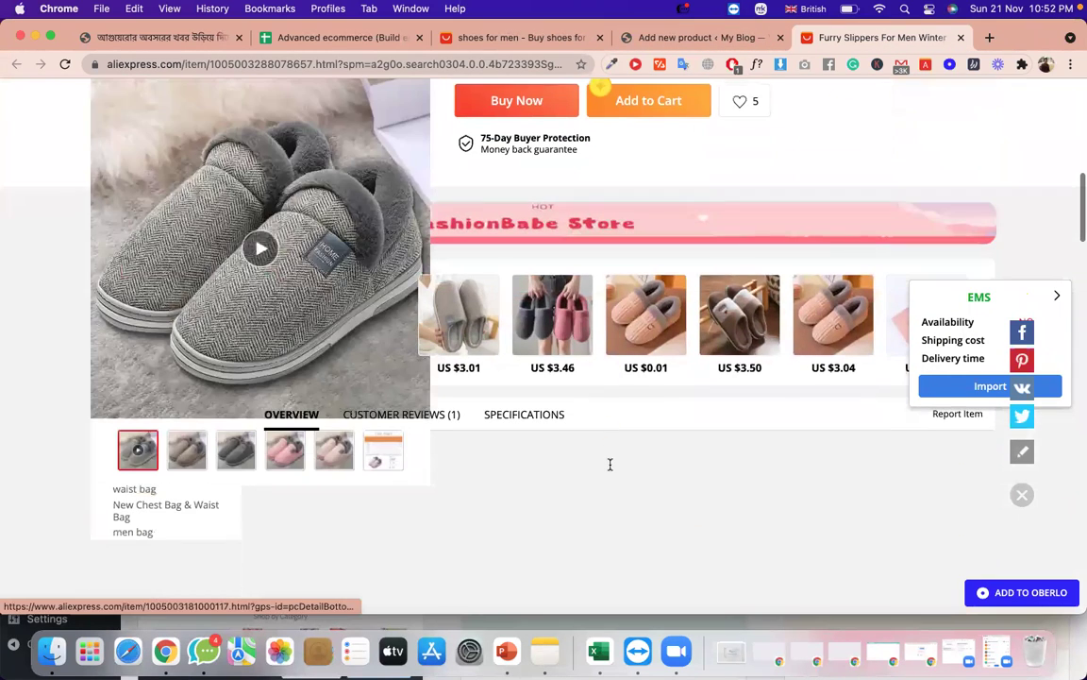
{"action": "scroll", "coordinate": [422, 492], "scroll_direction": "down", "scroll_amount": 3}
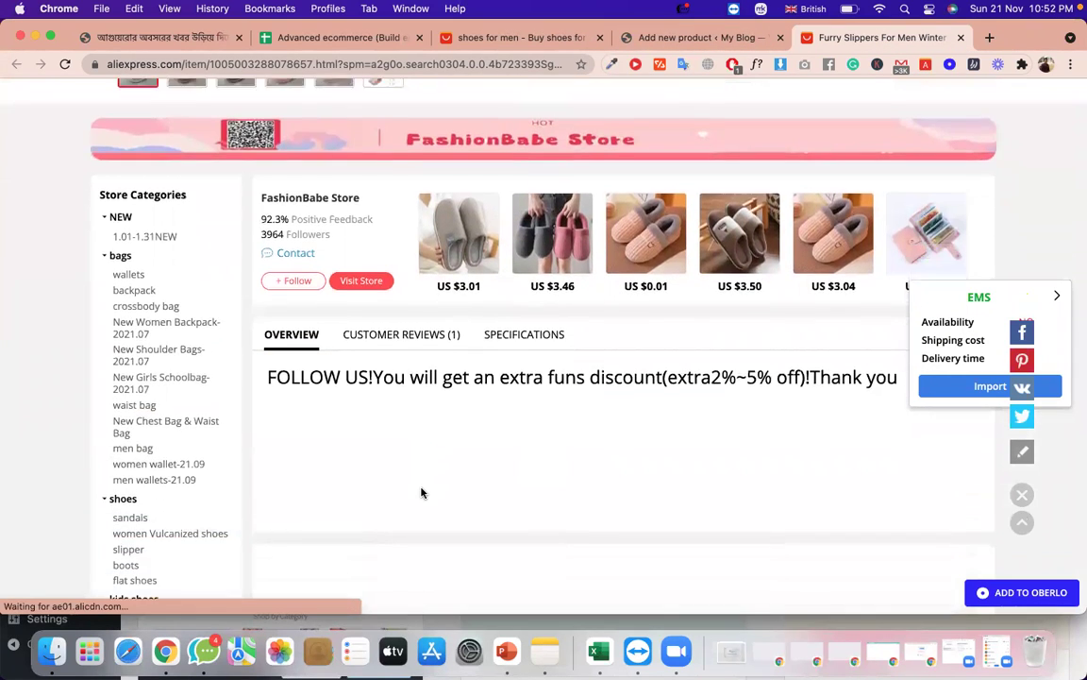
{"action": "scroll", "coordinate": [305, 391], "scroll_direction": "down", "scroll_amount": 2}
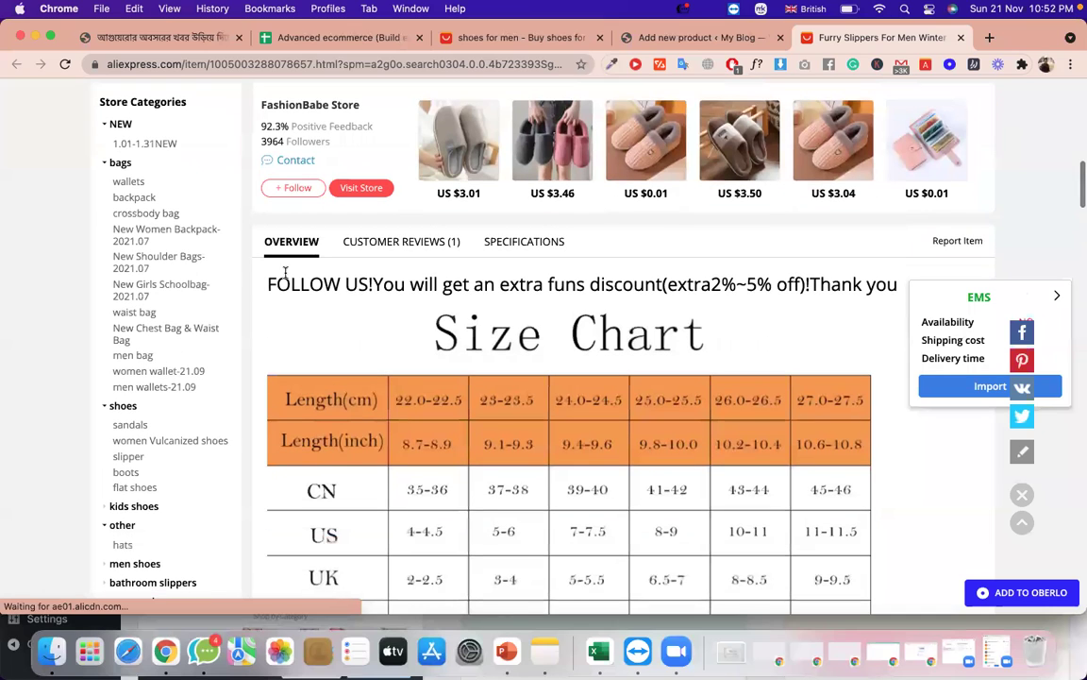
{"action": "left_click_drag", "start_coordinate": [269, 283], "coordinate": [364, 367]}
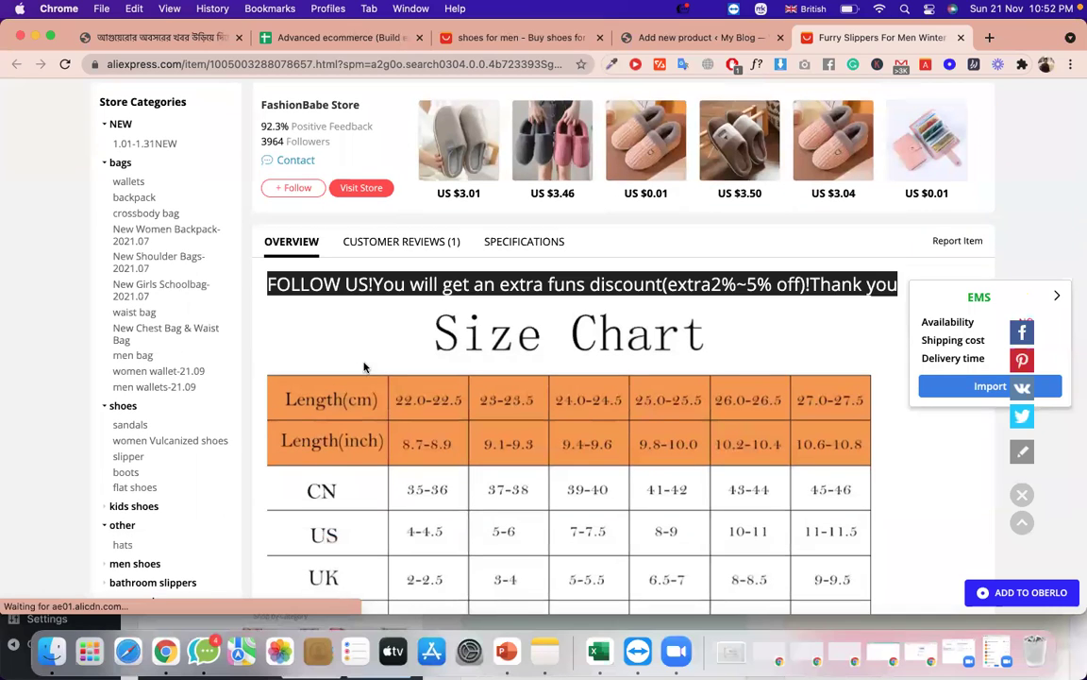
{"action": "mouse_move", "coordinate": [499, 522]}
{"action": "left_mouse_down"}
{"action": "mouse_move", "coordinate": [505, 556]}
{"action": "mouse_move", "coordinate": [567, 604]}
{"action": "mouse_move", "coordinate": [704, 623]}
{"action": "mouse_move", "coordinate": [705, 641]}
{"action": "mouse_move", "coordinate": [719, 625]}
{"action": "mouse_move", "coordinate": [728, 638]}
{"action": "mouse_move", "coordinate": [642, 515]}
{"action": "mouse_move", "coordinate": [631, 327]}
{"action": "left_mouse_up"}
{"action": "left_click", "coordinate": [632, 327]}
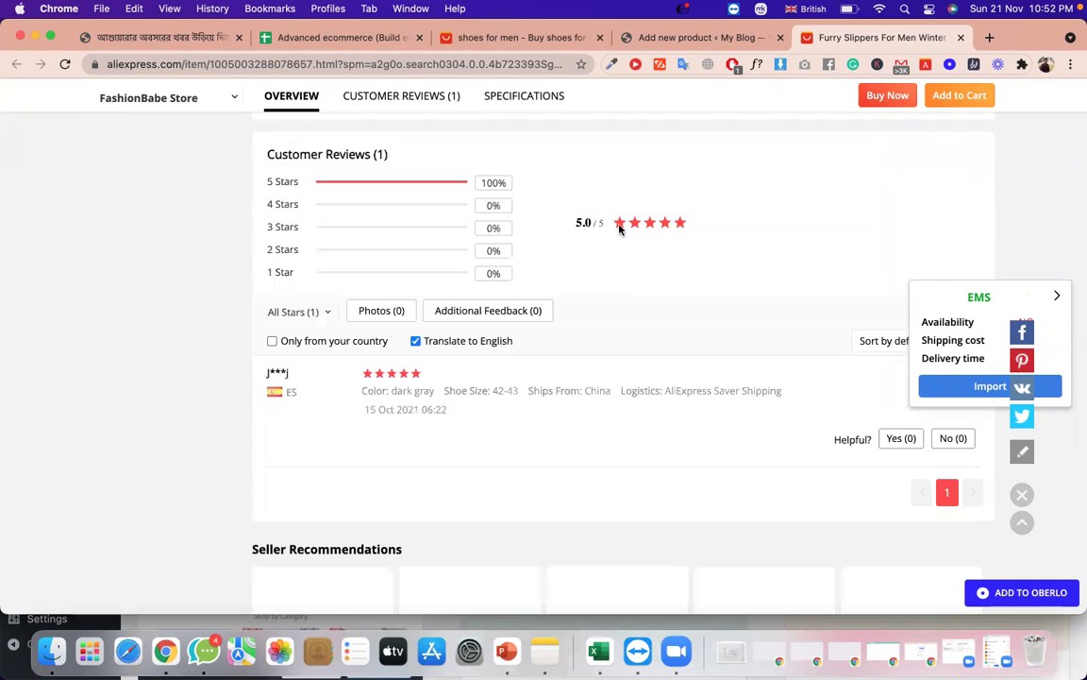
{"action": "scroll", "coordinate": [562, 127], "scroll_direction": "up", "scroll_amount": 2}
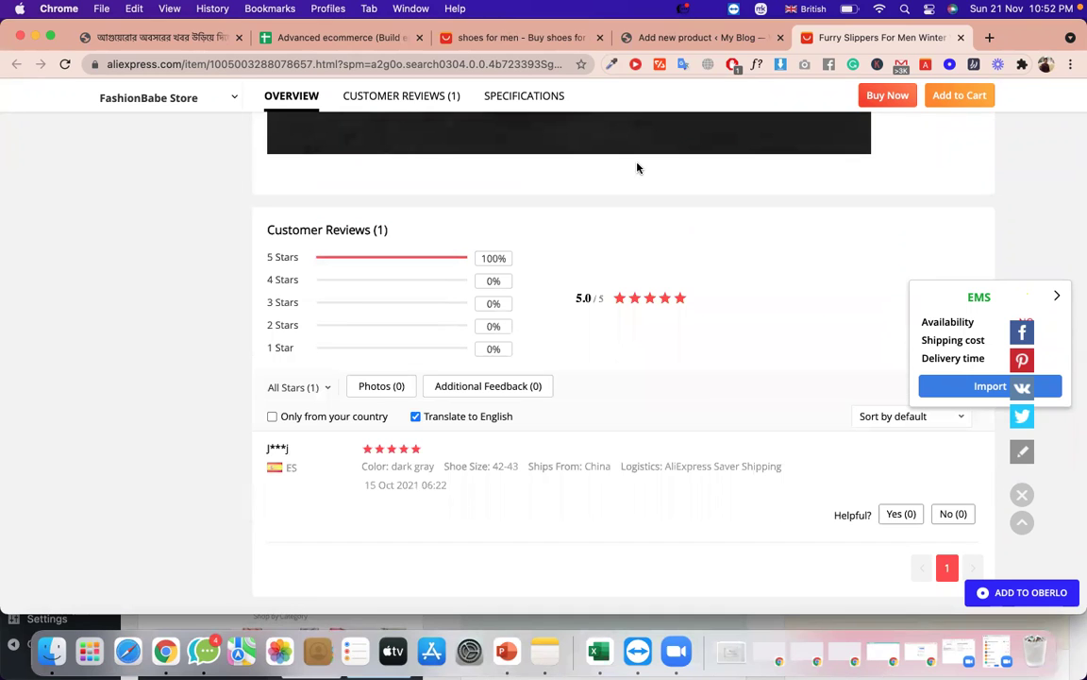
Paste the copied overview text, size chart and pictures into the WordPress product description and look through the pasted content.
{"action": "left_click", "coordinate": [751, 38]}
{"action": "key", "text": "super+v"}
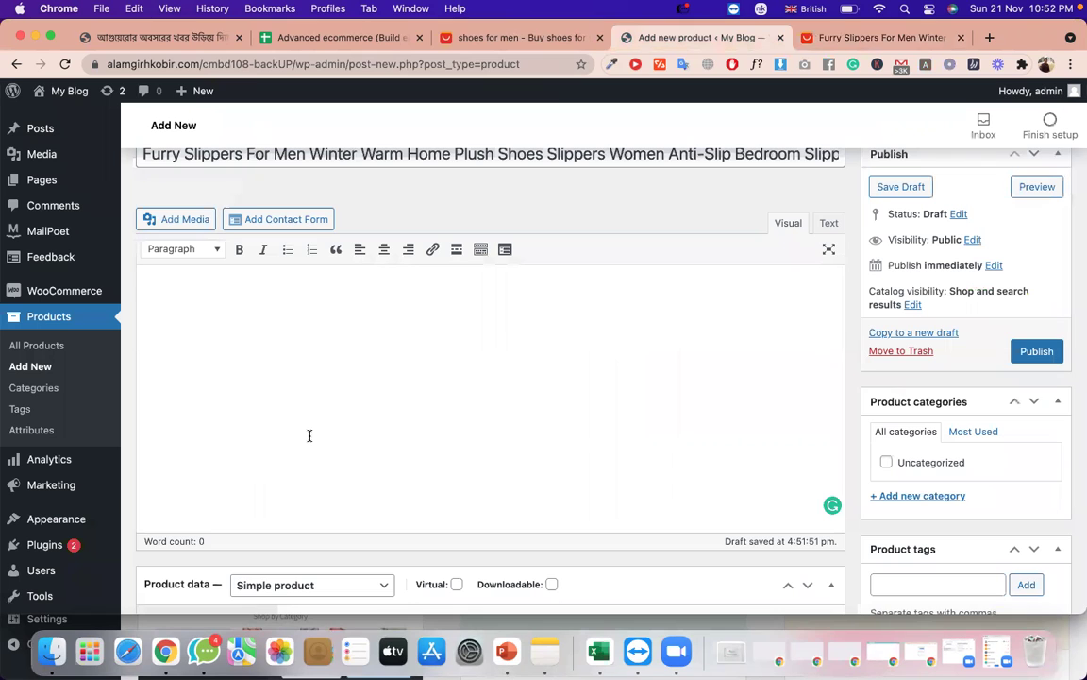
{"action": "scroll", "coordinate": [413, 454], "scroll_direction": "down", "scroll_amount": 6}
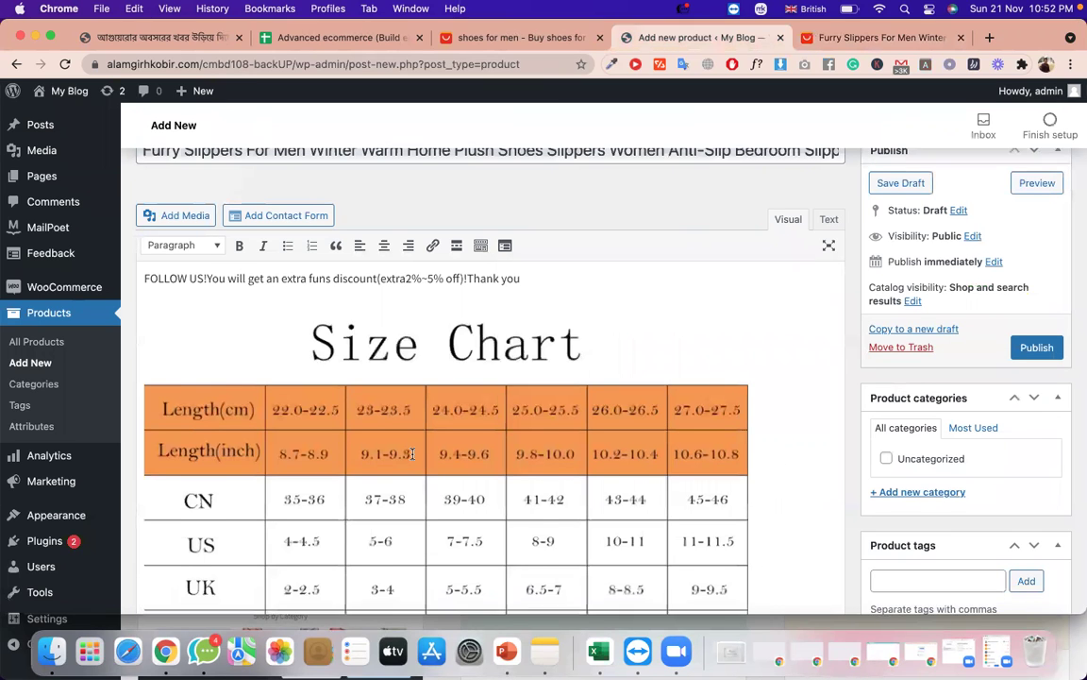
{"action": "scroll", "coordinate": [413, 454], "scroll_direction": "down", "scroll_amount": 4}
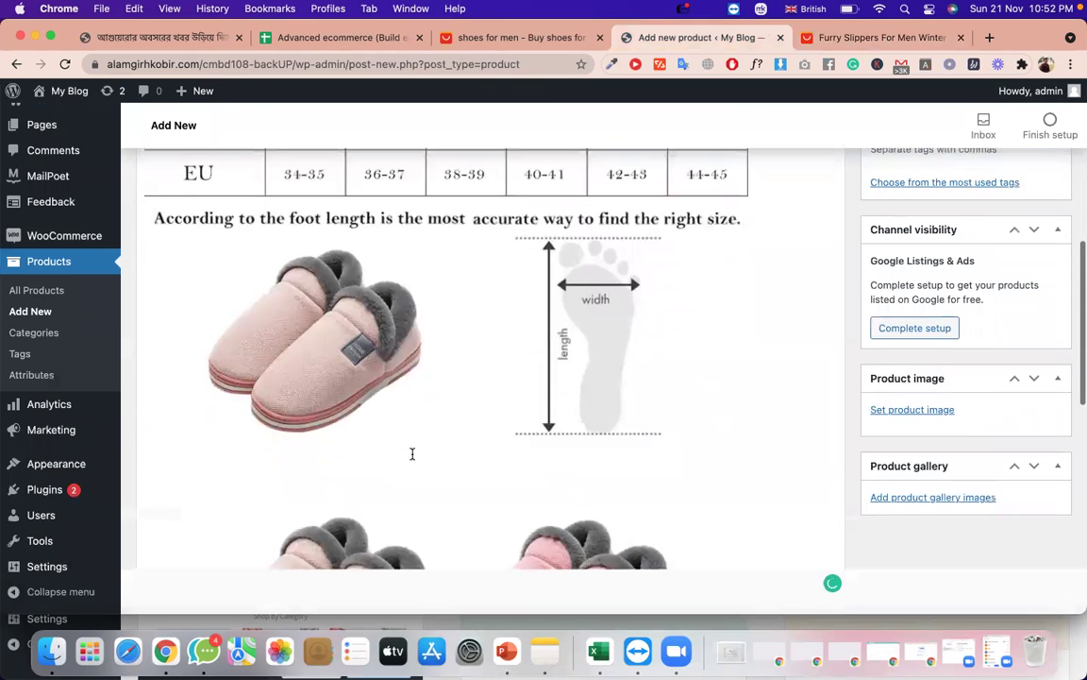
{"action": "scroll", "coordinate": [413, 454], "scroll_direction": "down", "scroll_amount": 4}
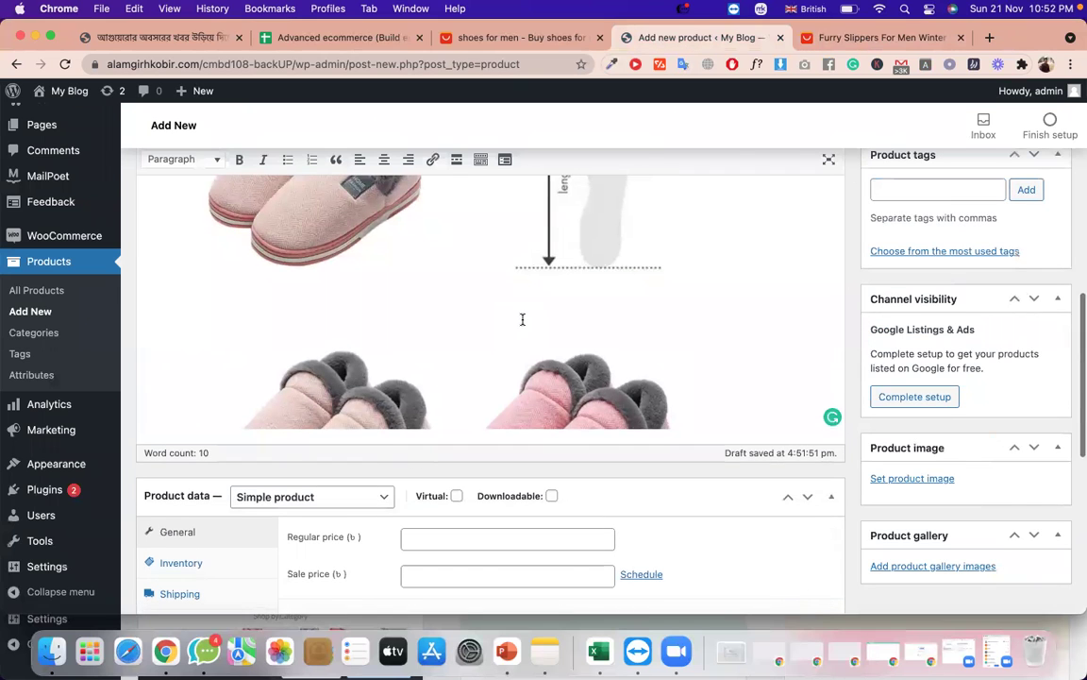
{"action": "scroll", "coordinate": [522, 319], "scroll_direction": "up", "scroll_amount": 3}
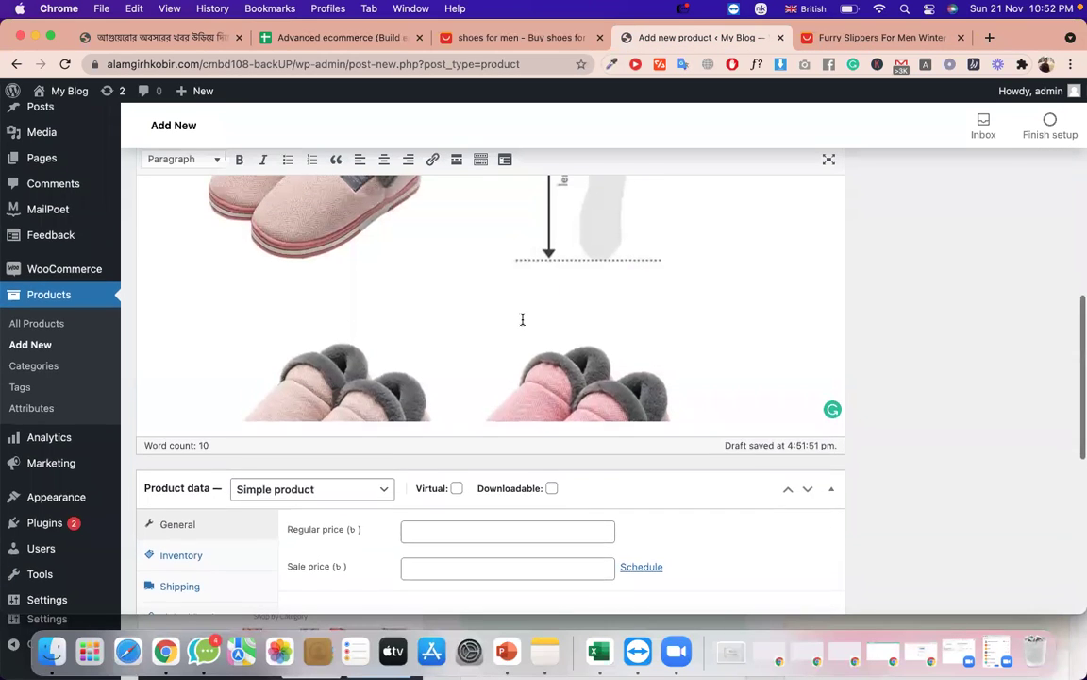
{"action": "scroll", "coordinate": [522, 319], "scroll_direction": "up", "scroll_amount": 3}
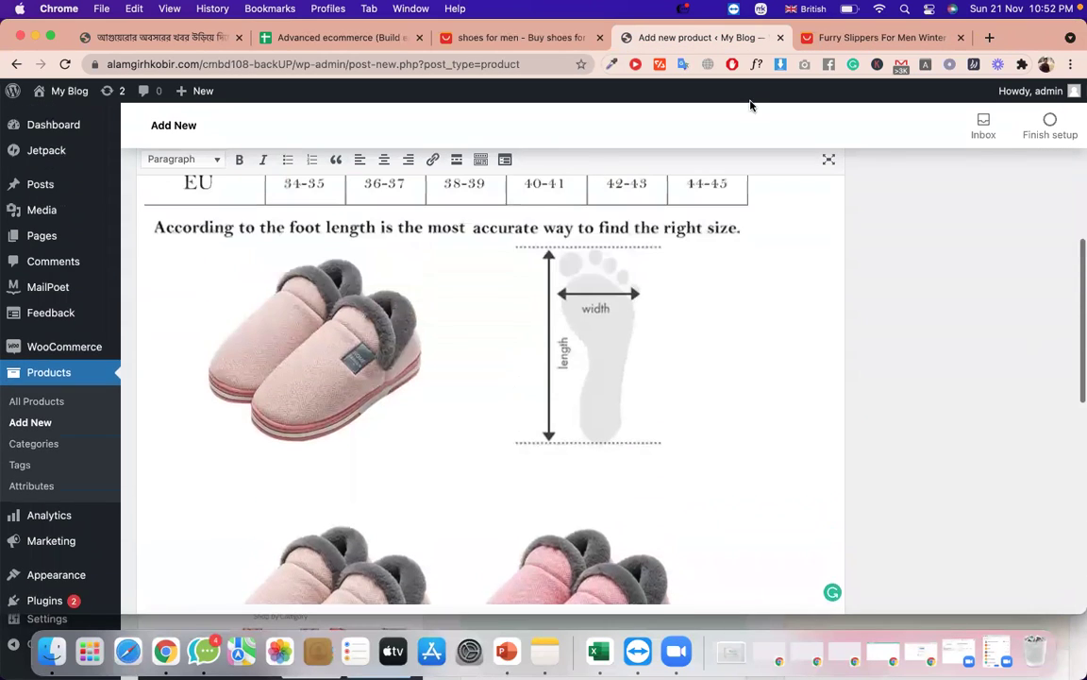
Select the slippers' specifications on the AliExpress listing from Brand Name to Gender, checking the overview and customer reviews as well.
{"action": "left_click", "coordinate": [543, 43]}
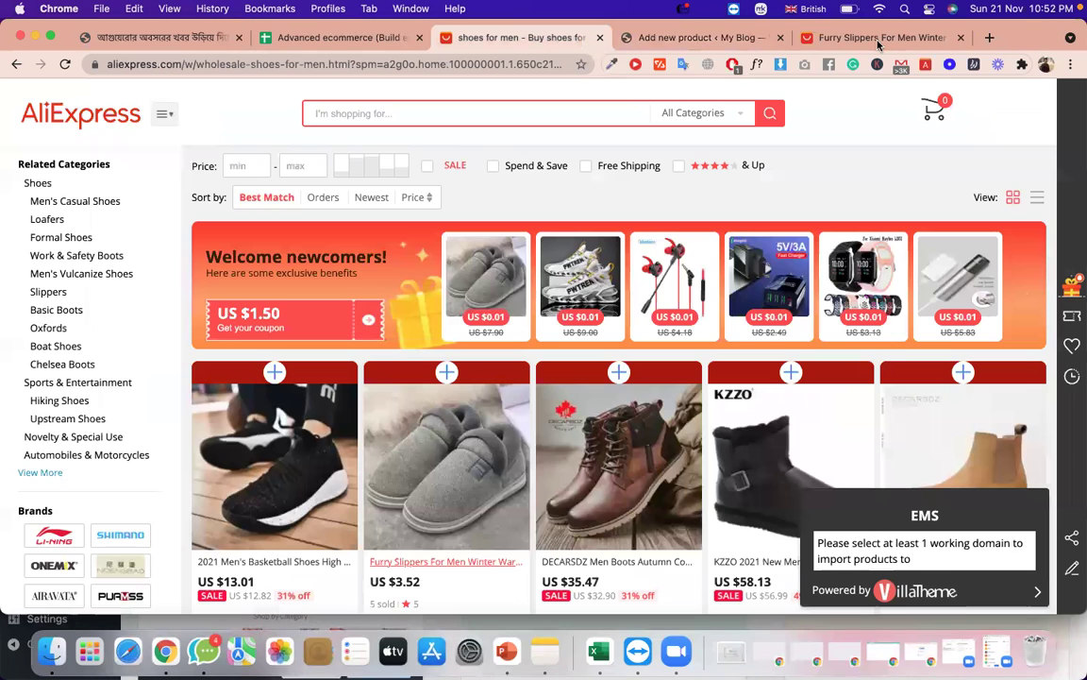
{"action": "left_click", "coordinate": [878, 40]}
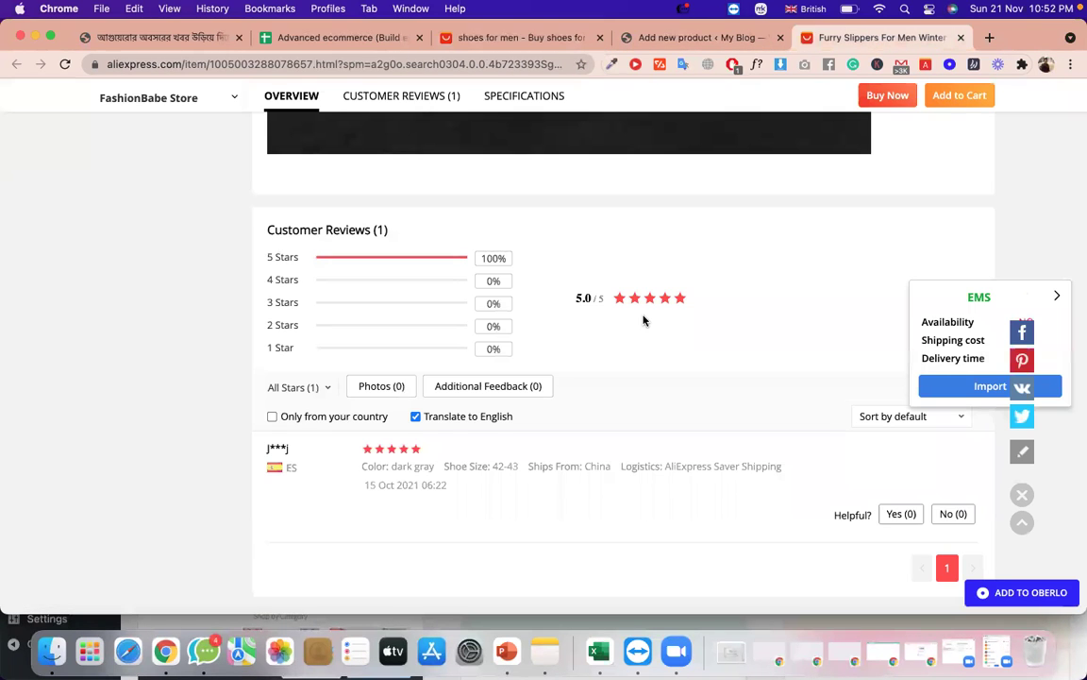
{"action": "scroll", "coordinate": [643, 321], "scroll_direction": "up", "scroll_amount": 10}
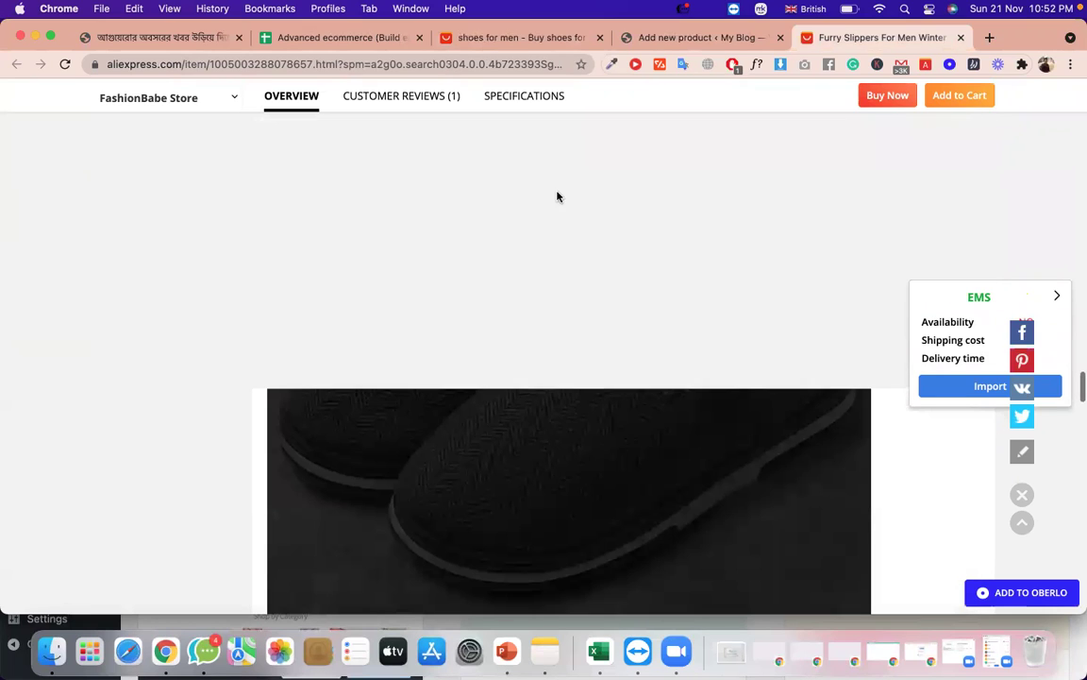
{"action": "left_click", "coordinate": [523, 100]}
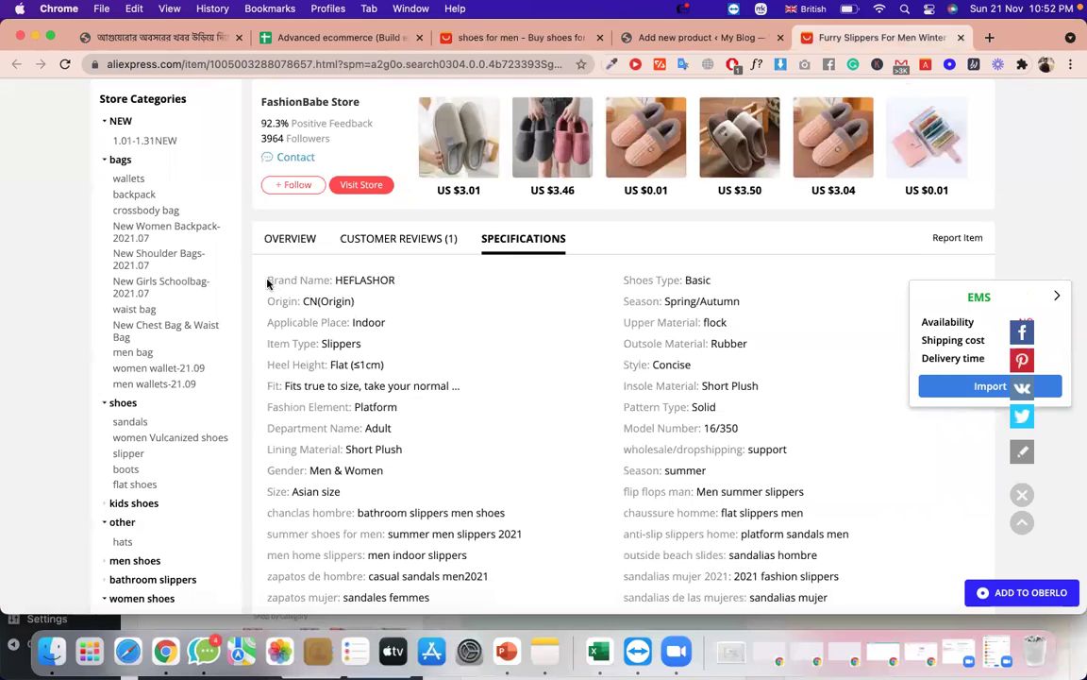
{"action": "left_click_drag", "start_coordinate": [268, 280], "coordinate": [538, 465]}
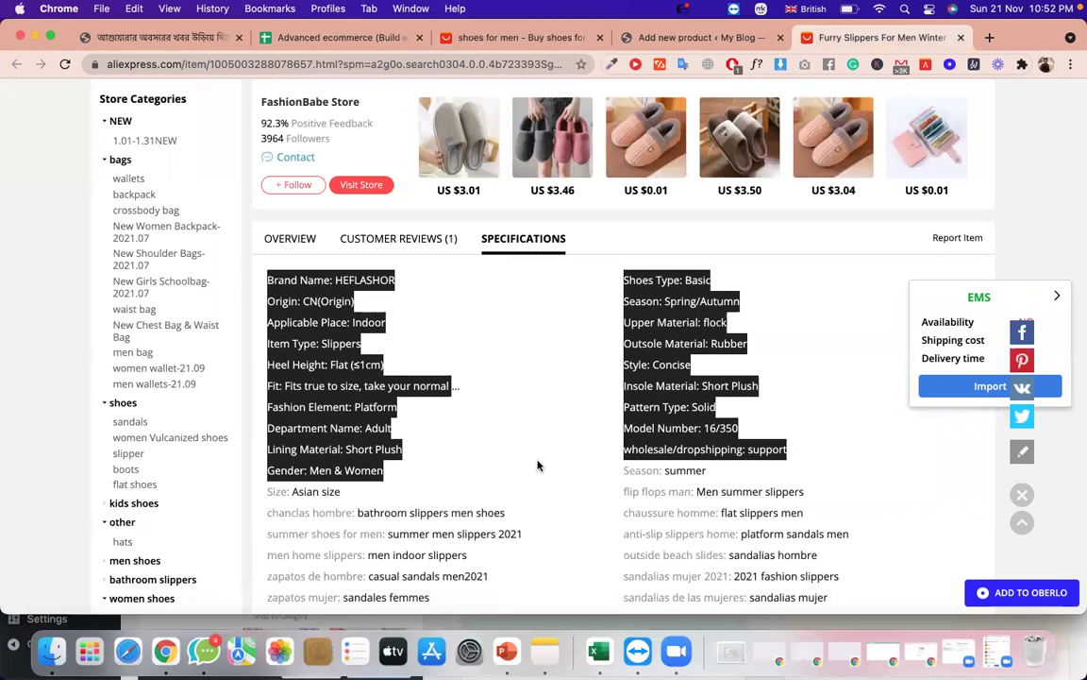
{"action": "left_click", "coordinate": [292, 240]}
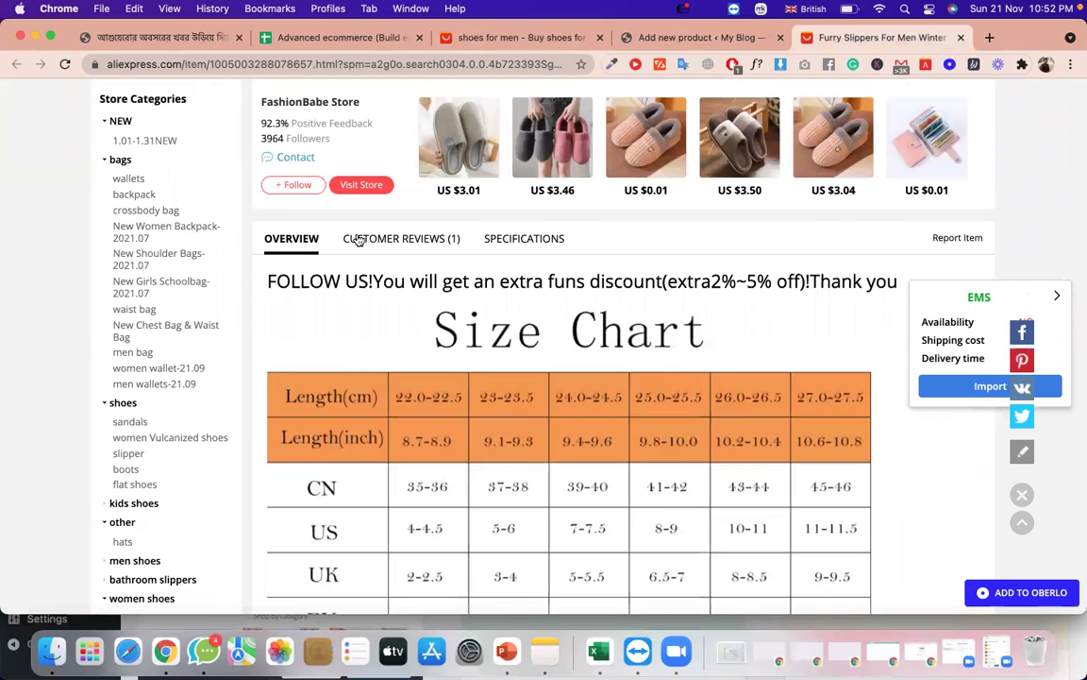
{"action": "left_click", "coordinate": [392, 240]}
{"action": "left_click", "coordinate": [515, 242]}
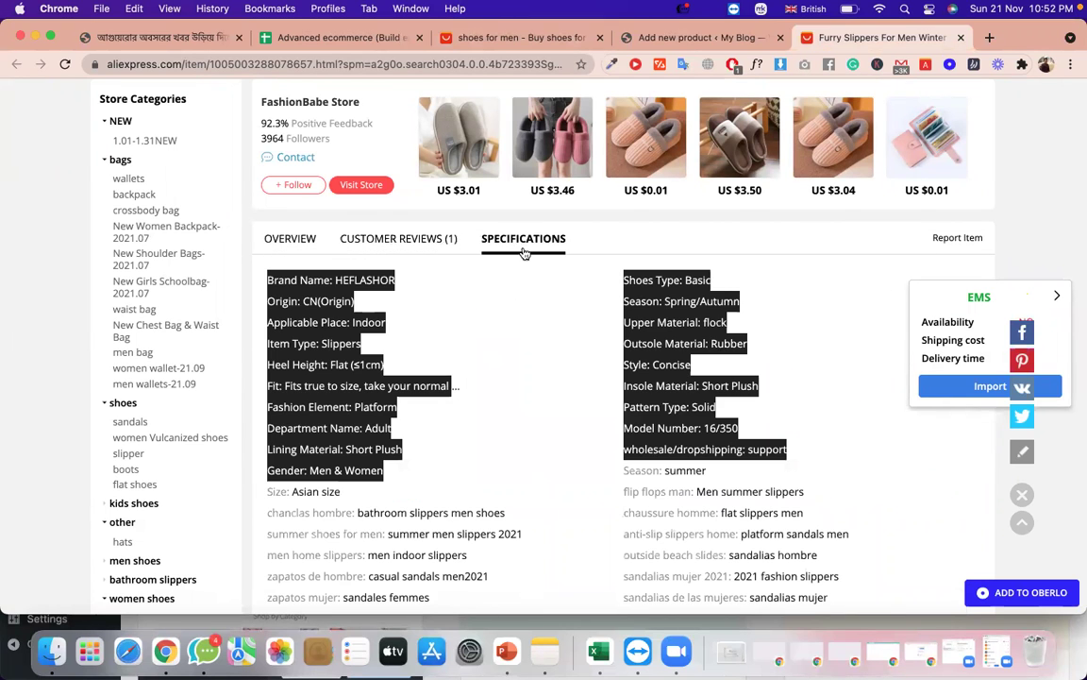
Review the customer reviews, specifications and overview of the furry slippers on the AliExpress product page.
{"action": "left_click", "coordinate": [426, 241]}
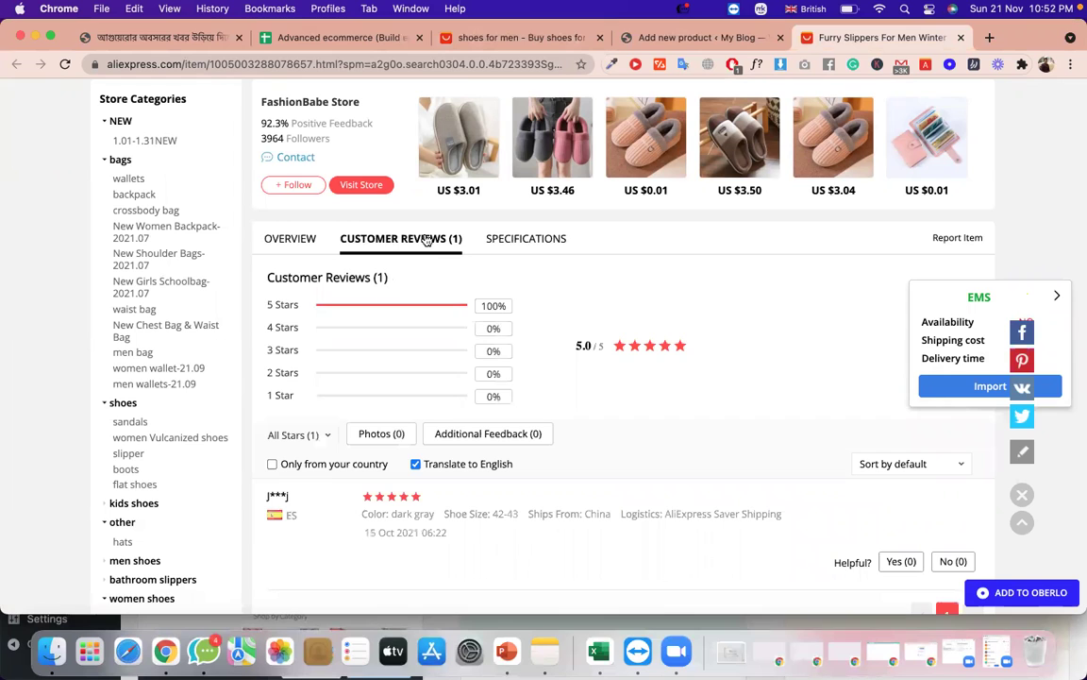
{"action": "left_click", "coordinate": [536, 239]}
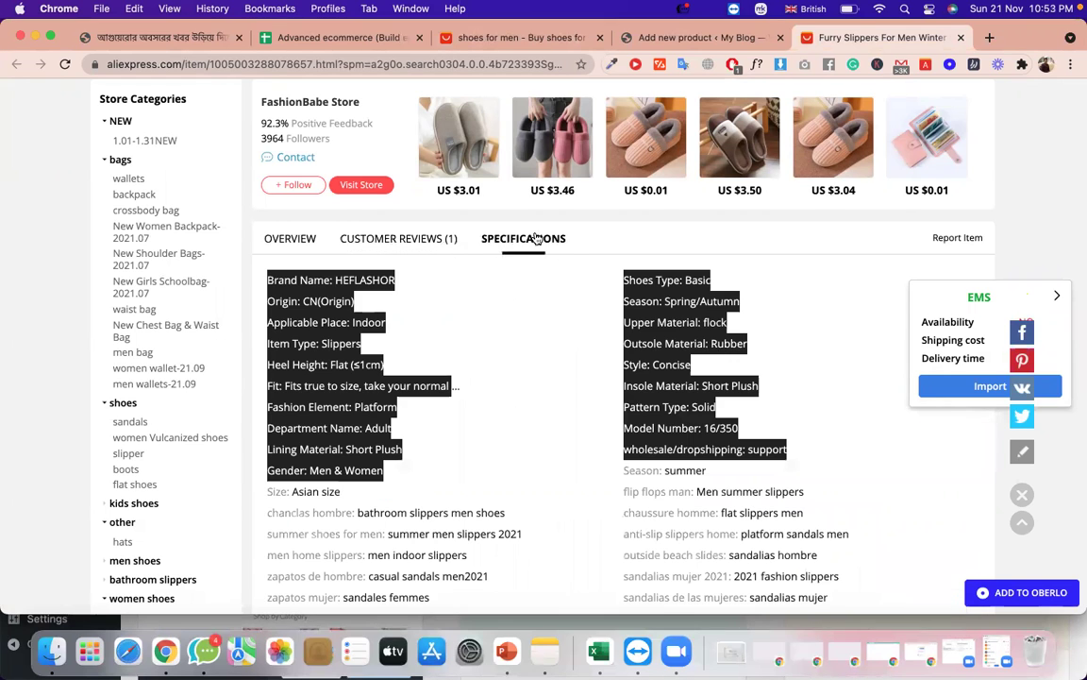
{"action": "left_click", "coordinate": [406, 240]}
{"action": "left_click", "coordinate": [290, 241]}
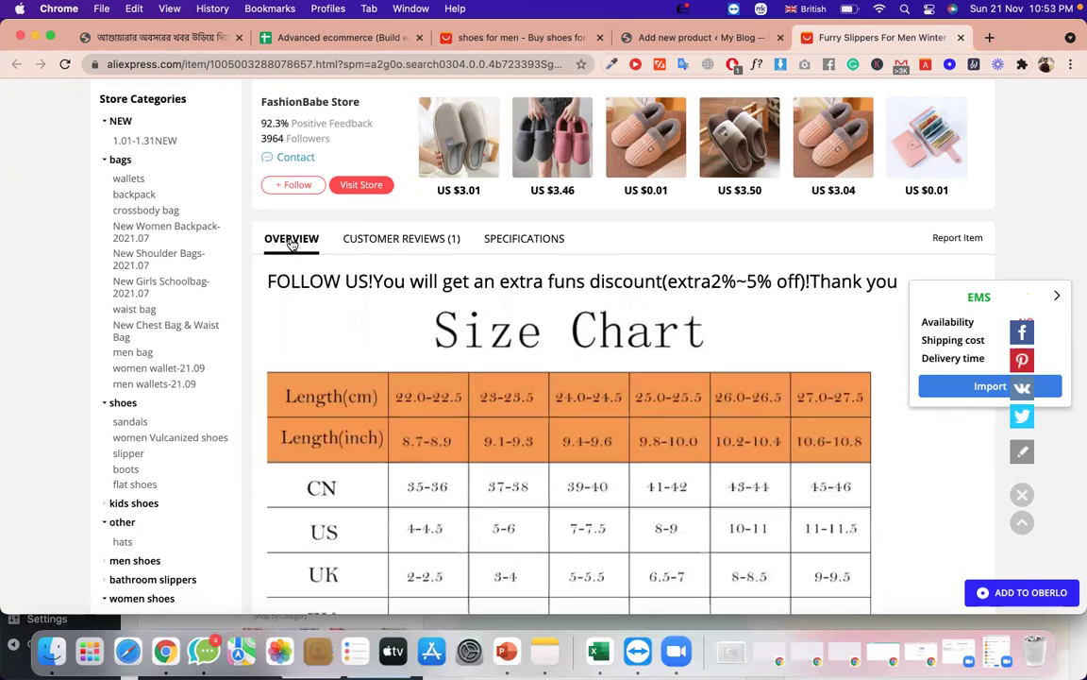
{"action": "left_click", "coordinate": [413, 238]}
Copy the slippers' specifications list, from Brand Name through the "sandalias de las mujeres" entry.
{"action": "left_click", "coordinate": [492, 247]}
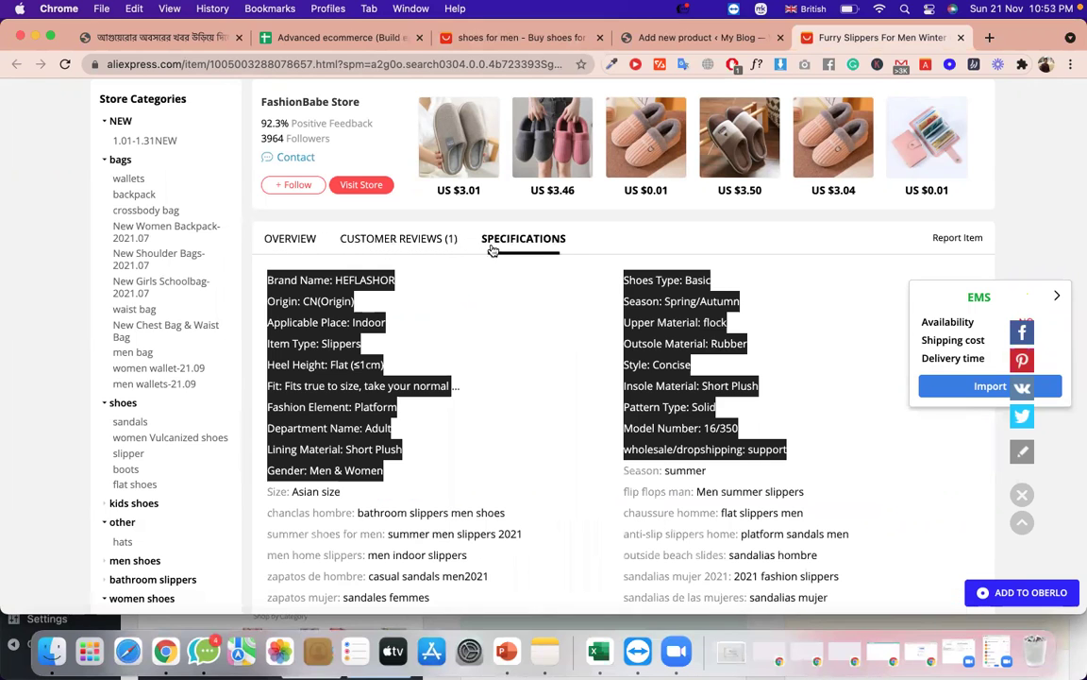
{"action": "left_click", "coordinate": [270, 279]}
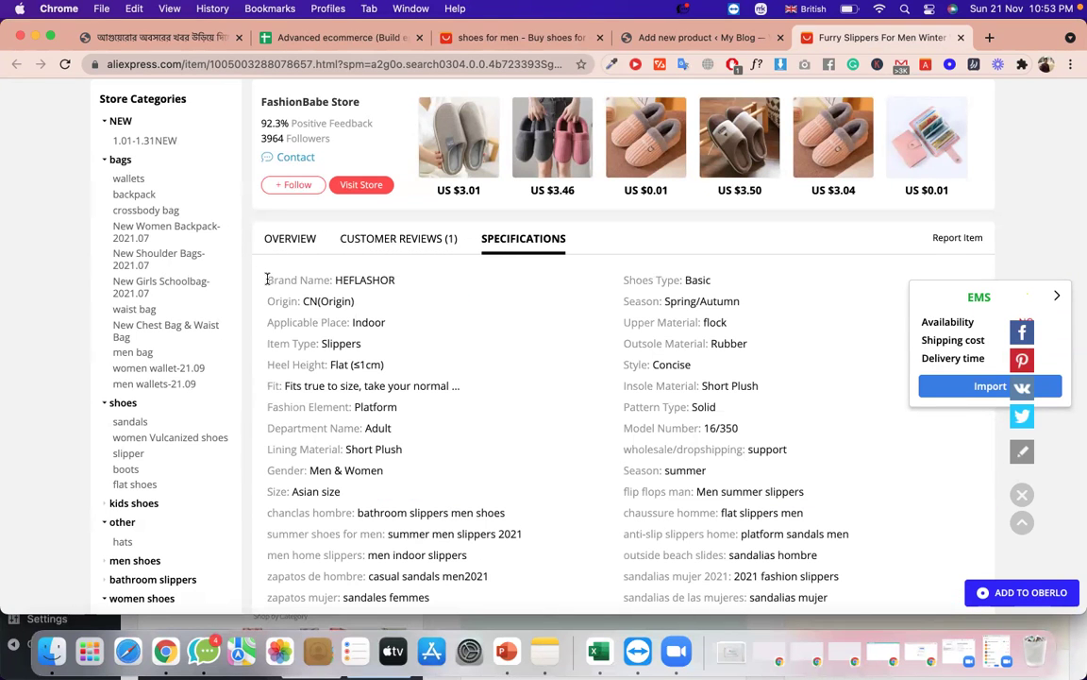
{"action": "left_click_drag", "start_coordinate": [623, 578], "coordinate": [865, 314]}
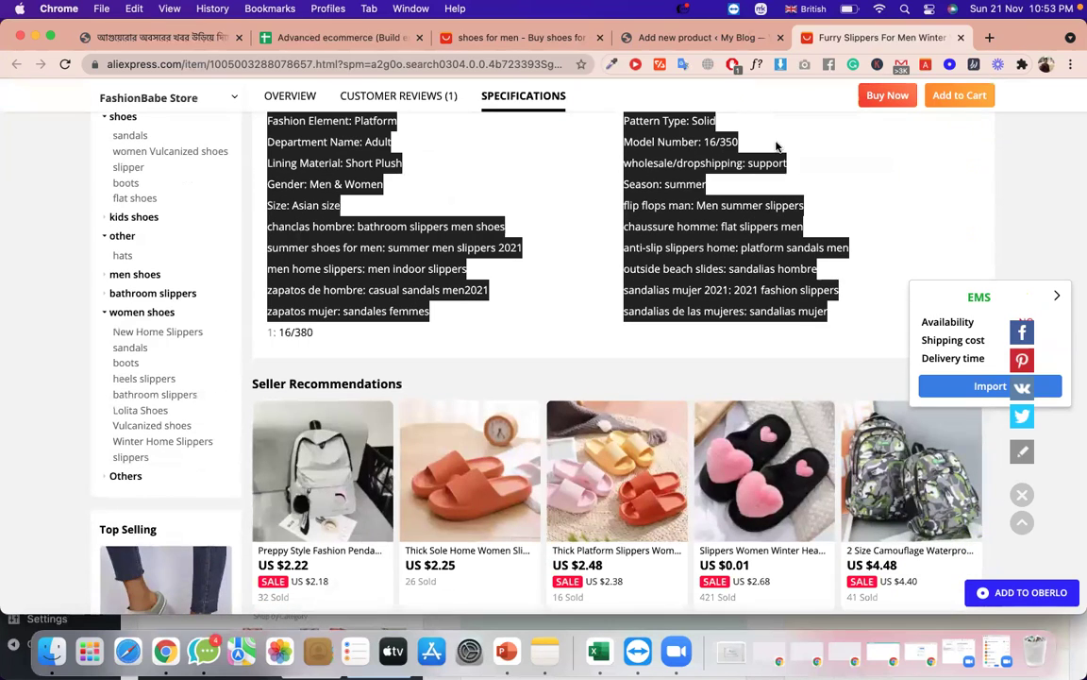
In the WordPress product description, add blank lines above "FOLLOW US!" and paste the copied specifications there.
{"action": "left_click", "coordinate": [666, 36]}
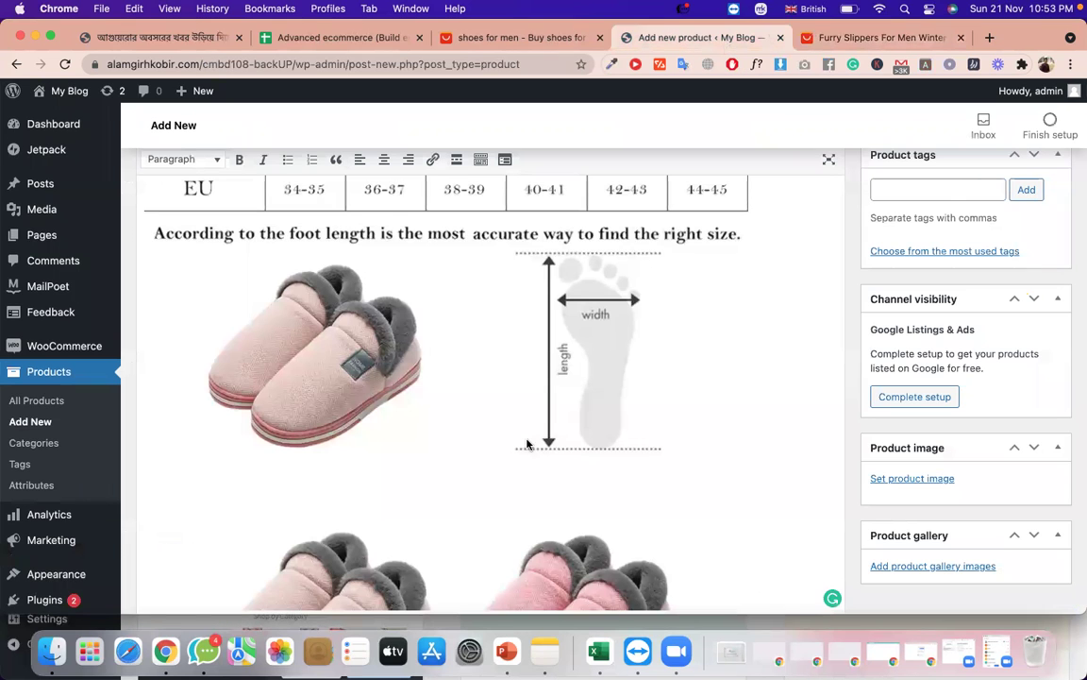
{"action": "scroll", "coordinate": [526, 444], "scroll_direction": "down", "scroll_amount": 5}
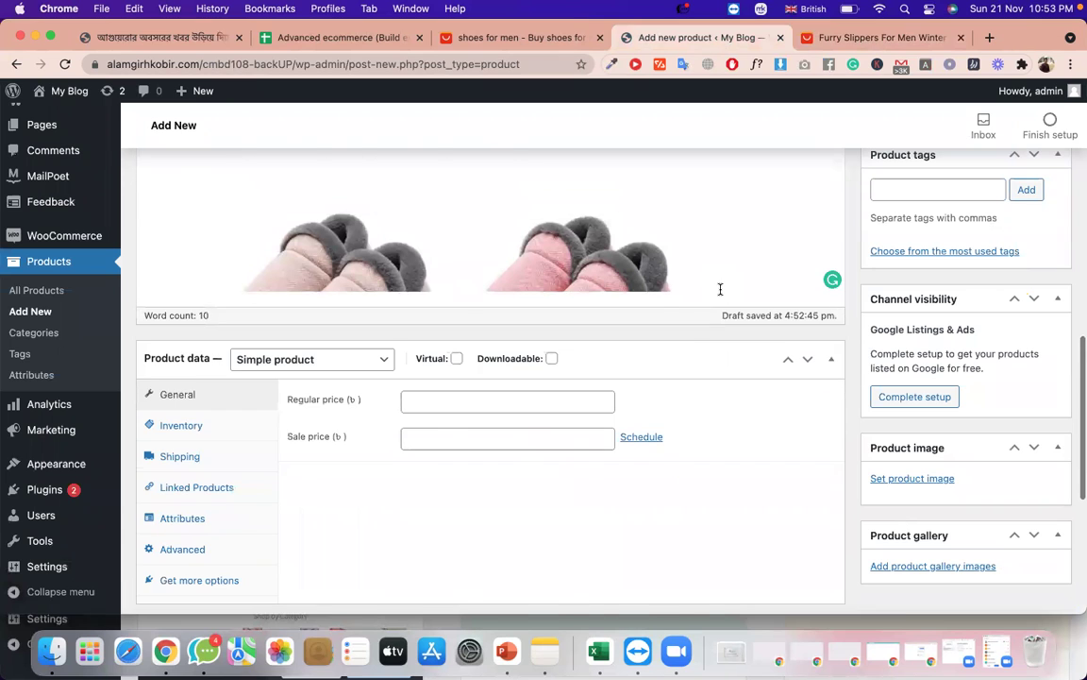
{"action": "scroll", "coordinate": [720, 289], "scroll_direction": "up", "scroll_amount": 3}
{"action": "scroll", "coordinate": [745, 362], "scroll_direction": "down", "scroll_amount": 10}
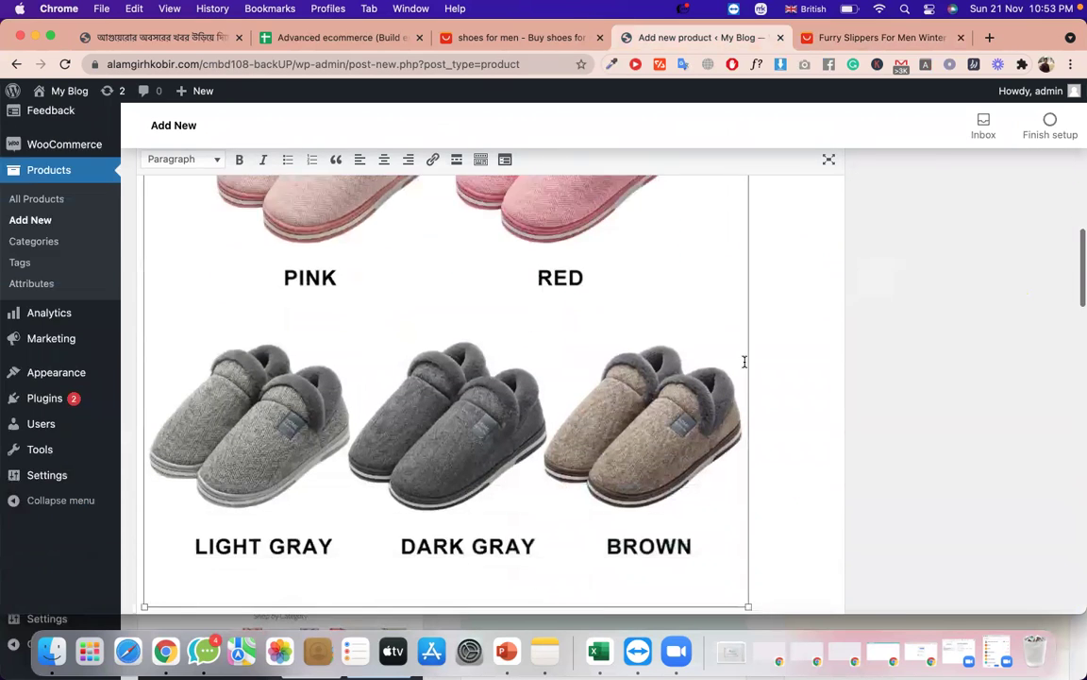
{"action": "scroll", "coordinate": [745, 362], "scroll_direction": "up", "scroll_amount": 5}
{"action": "scroll", "coordinate": [745, 362], "scroll_direction": "down", "scroll_amount": 5}
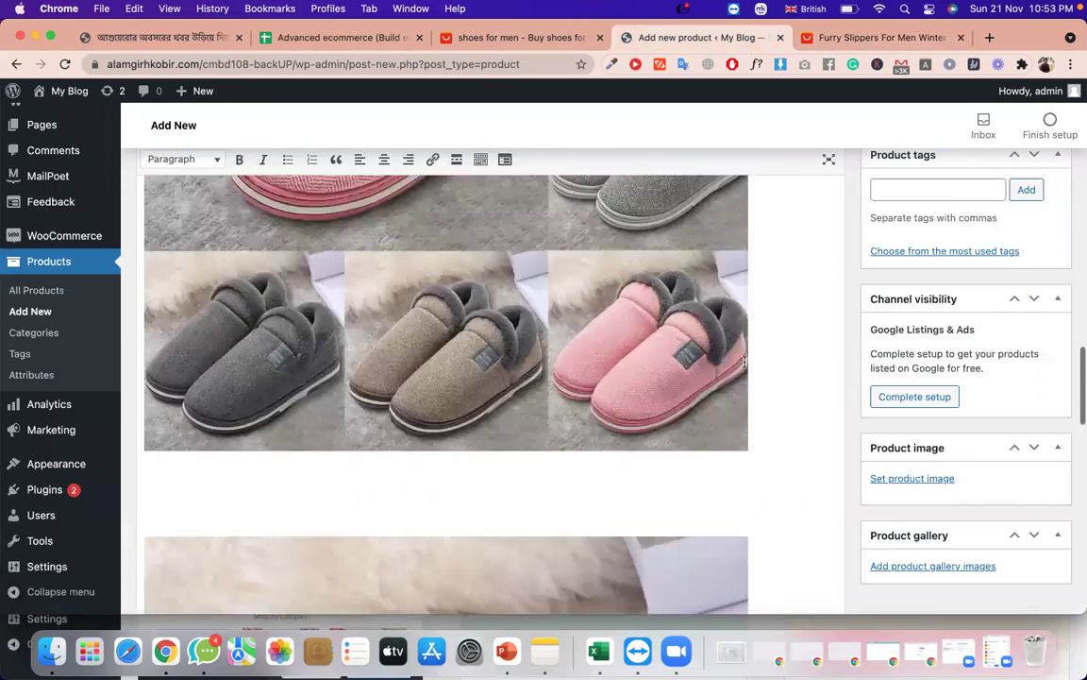
{"action": "scroll", "coordinate": [744, 362], "scroll_direction": "up", "scroll_amount": 15}
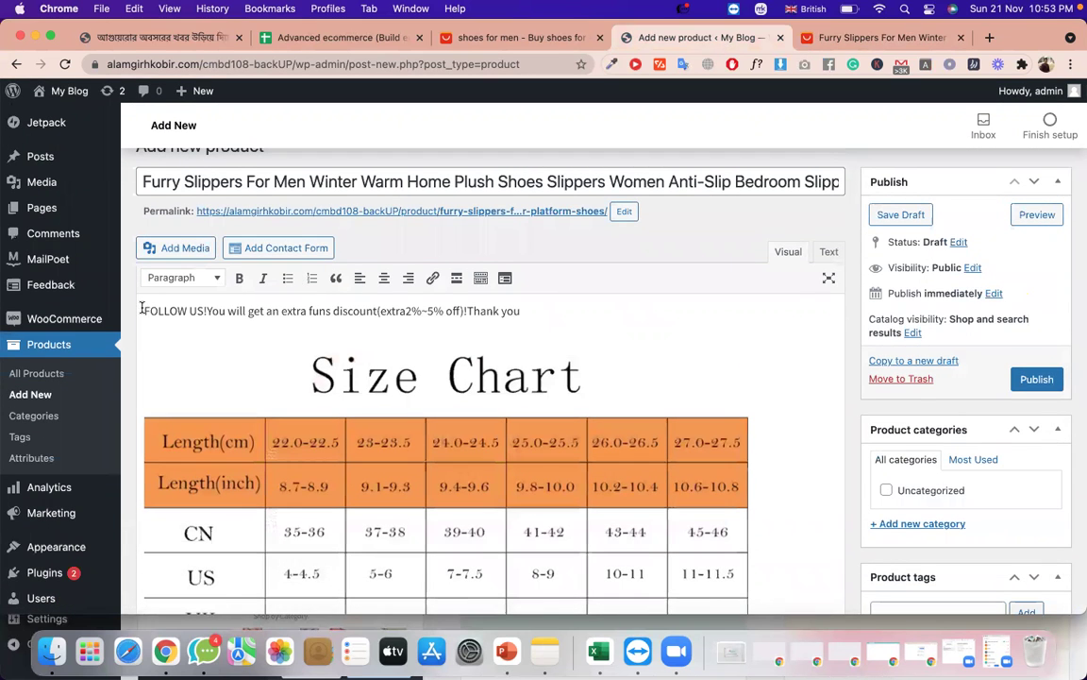
{"action": "left_click", "coordinate": [142, 310]}
{"action": "key", "text": "Return"}
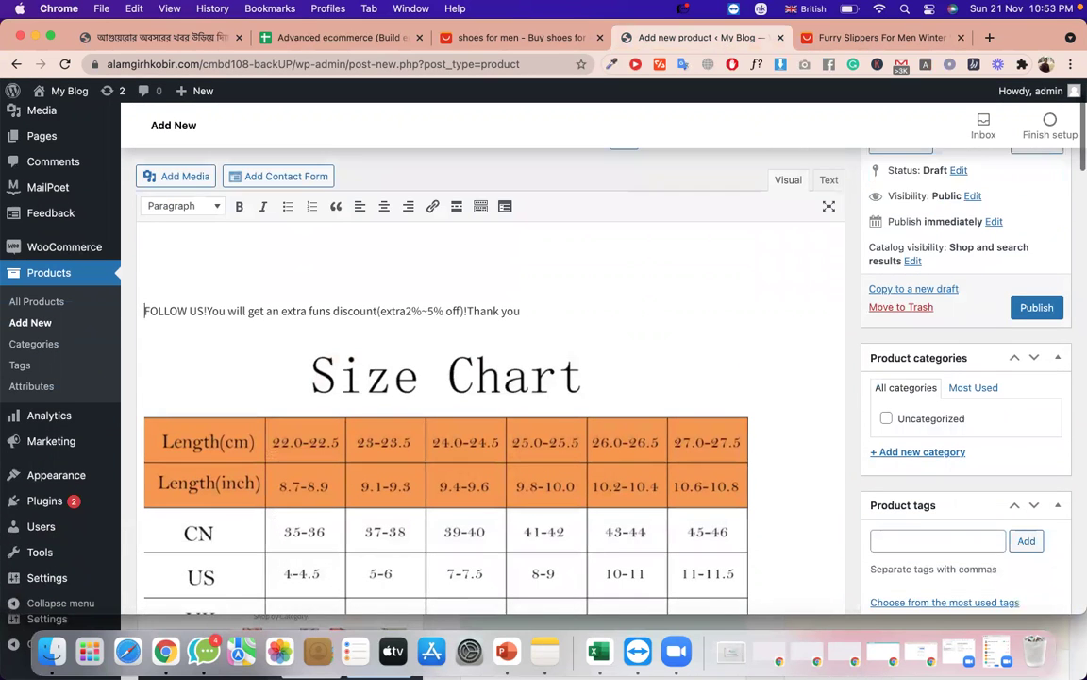
{"action": "key", "text": "Return"}
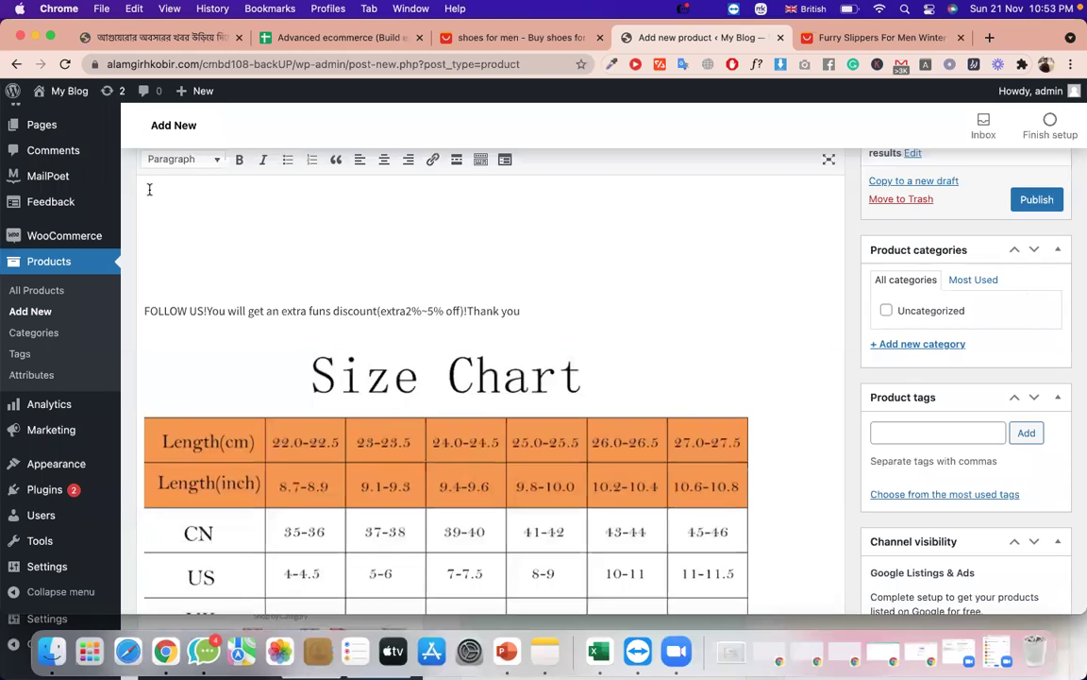
{"action": "key", "text": "super+v"}
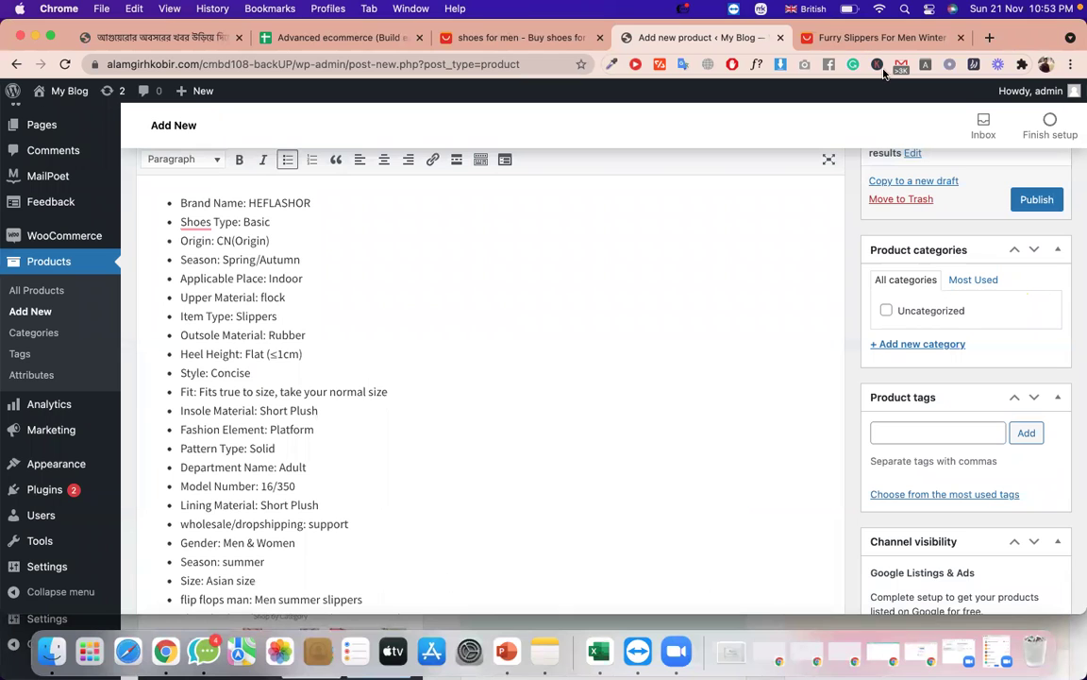
Go back to the AliExpress slippers page and examine the price range and the colours offered for shoe size 36-37.
{"action": "left_click", "coordinate": [927, 39]}
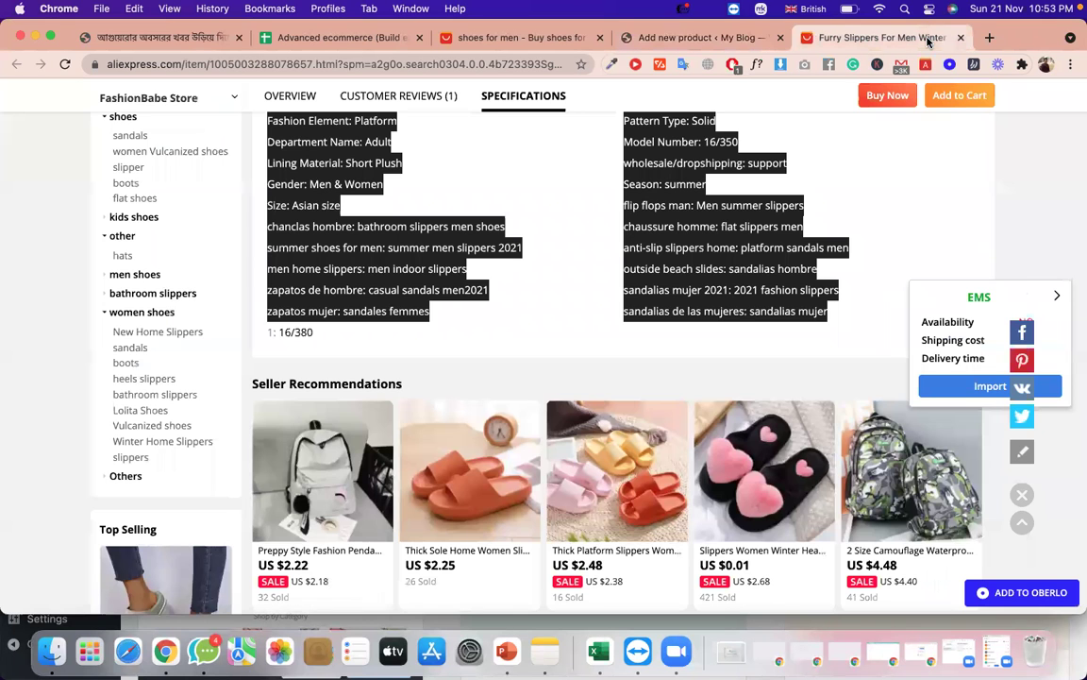
{"action": "scroll", "coordinate": [697, 315], "scroll_direction": "up", "scroll_amount": 3}
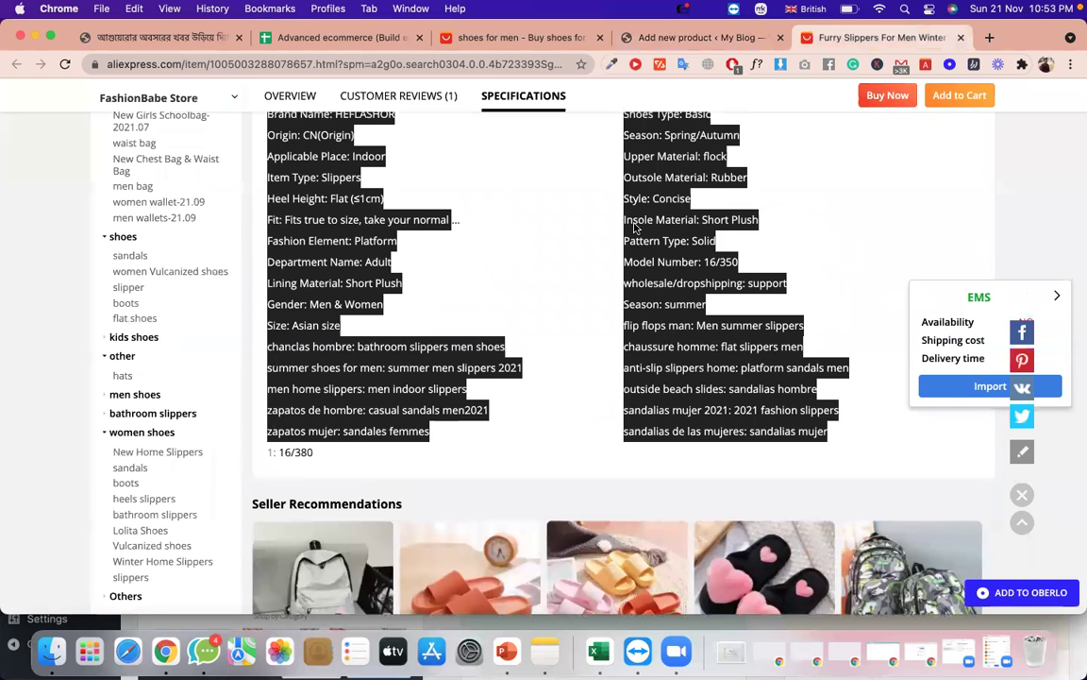
{"action": "scroll", "coordinate": [634, 227], "scroll_direction": "up", "scroll_amount": 15}
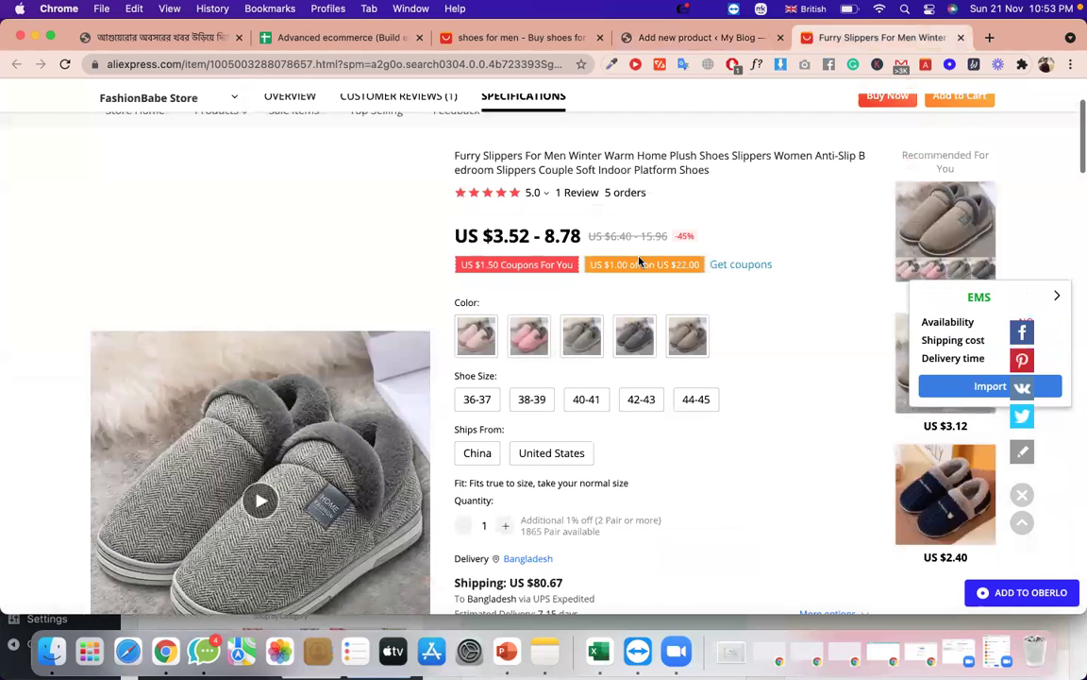
{"action": "double_click", "coordinate": [563, 236]}
{"action": "left_click", "coordinate": [595, 236], "text": "shift"}
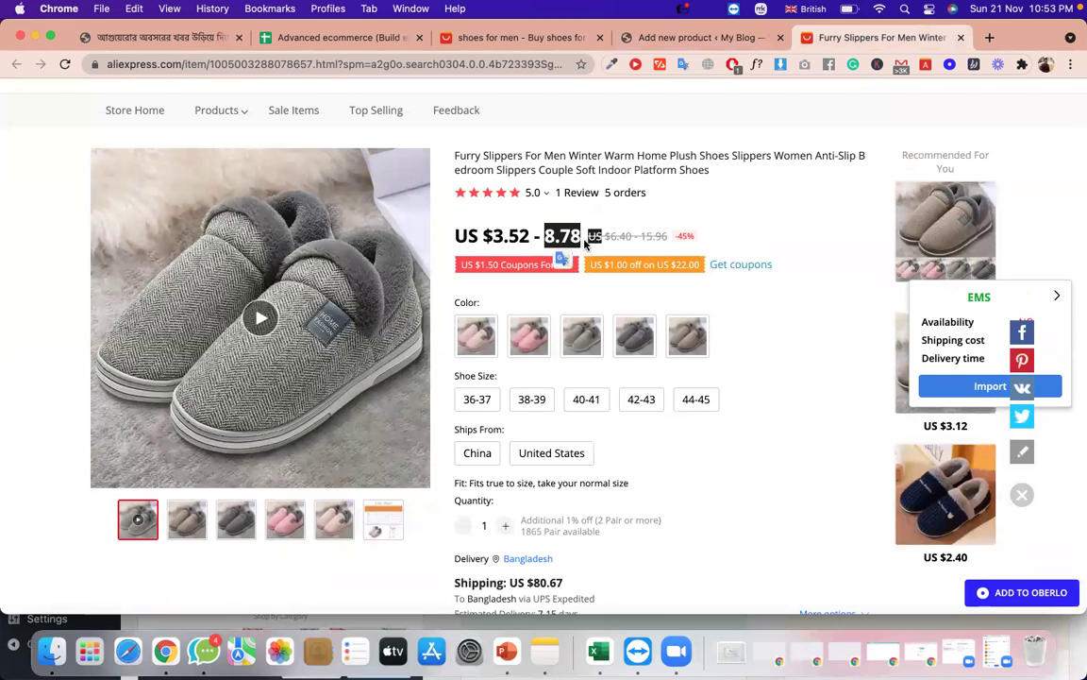
{"action": "double_click", "coordinate": [503, 234]}
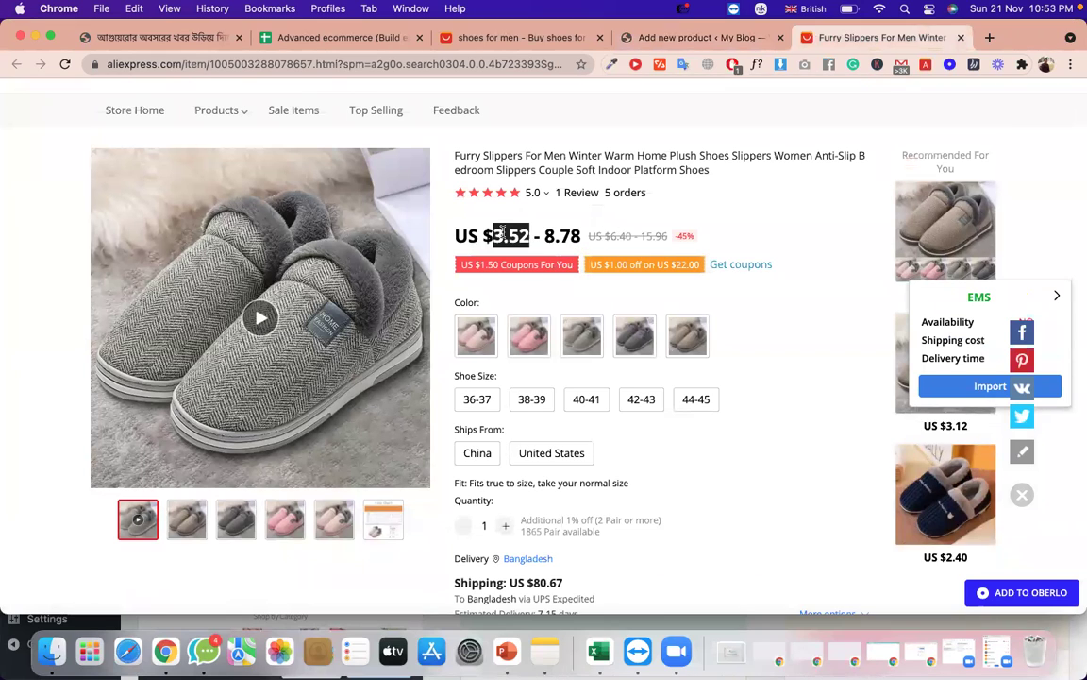
{"action": "left_click", "coordinate": [479, 406]}
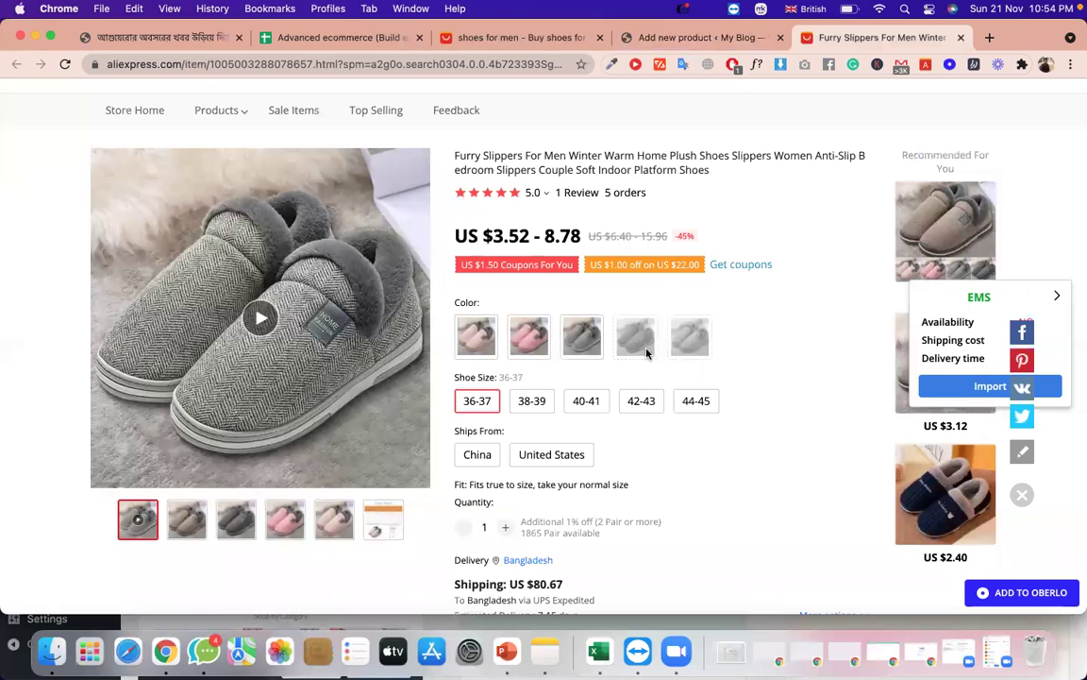
{"action": "double_click", "coordinate": [501, 236]}
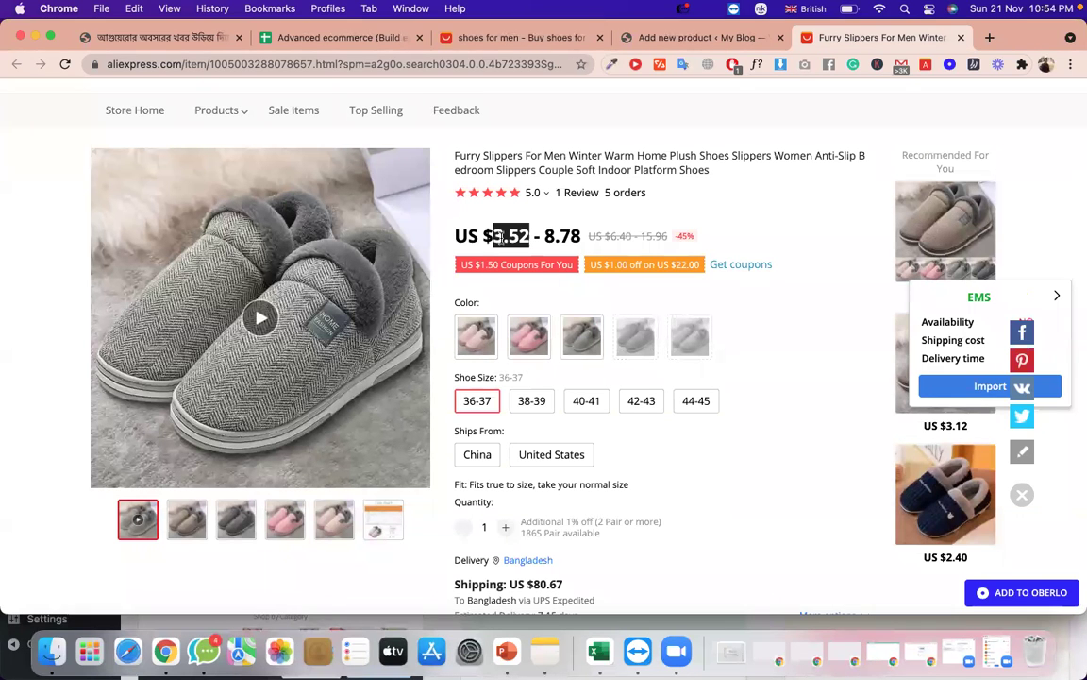
Choose shoe size 44-45, shipping from United States and the dark gray colour, and copy that variant's current price.
{"action": "left_click", "coordinate": [711, 408]}
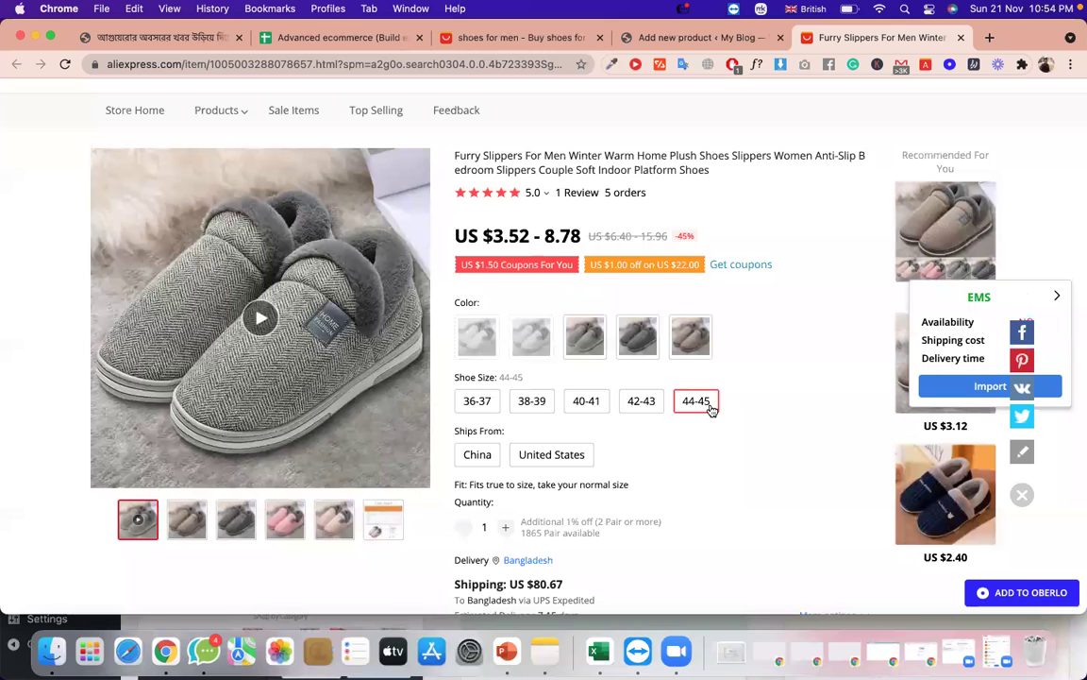
{"action": "double_click", "coordinate": [564, 234]}
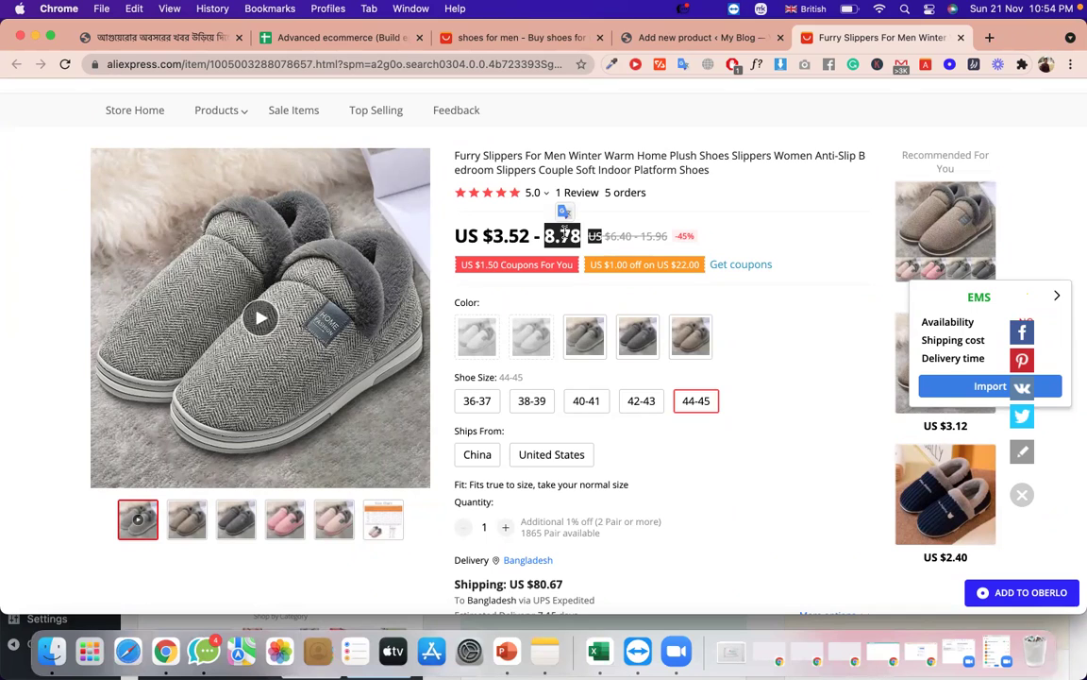
{"action": "left_click", "coordinate": [560, 457]}
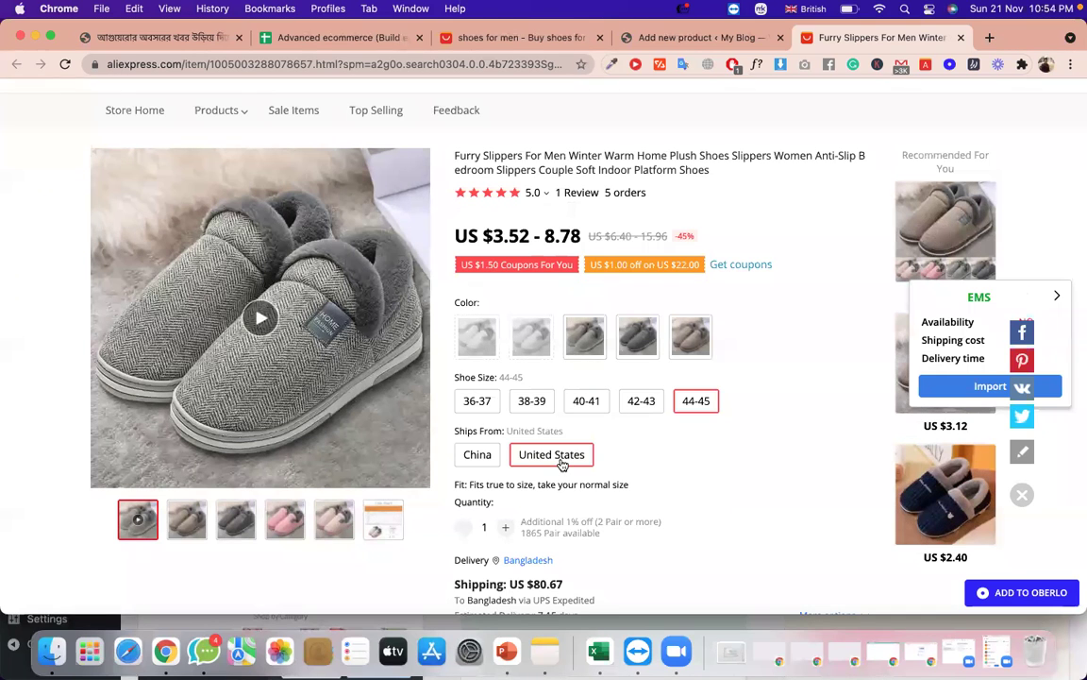
{"action": "left_click", "coordinate": [639, 345]}
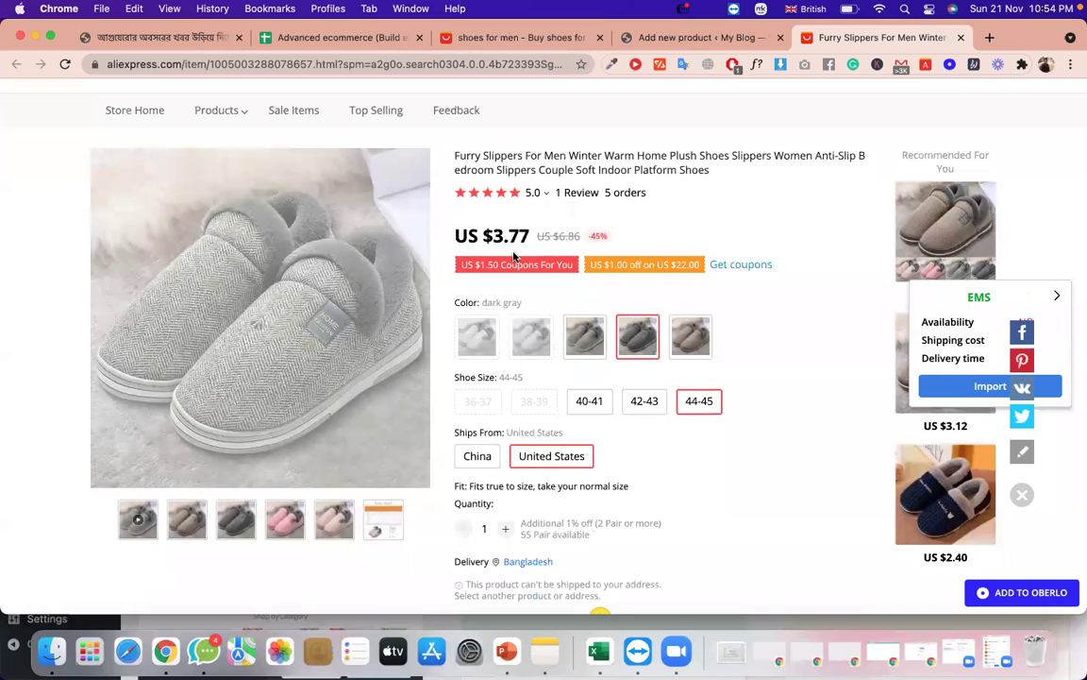
{"action": "scroll", "coordinate": [515, 249], "scroll_direction": "down", "scroll_amount": 1}
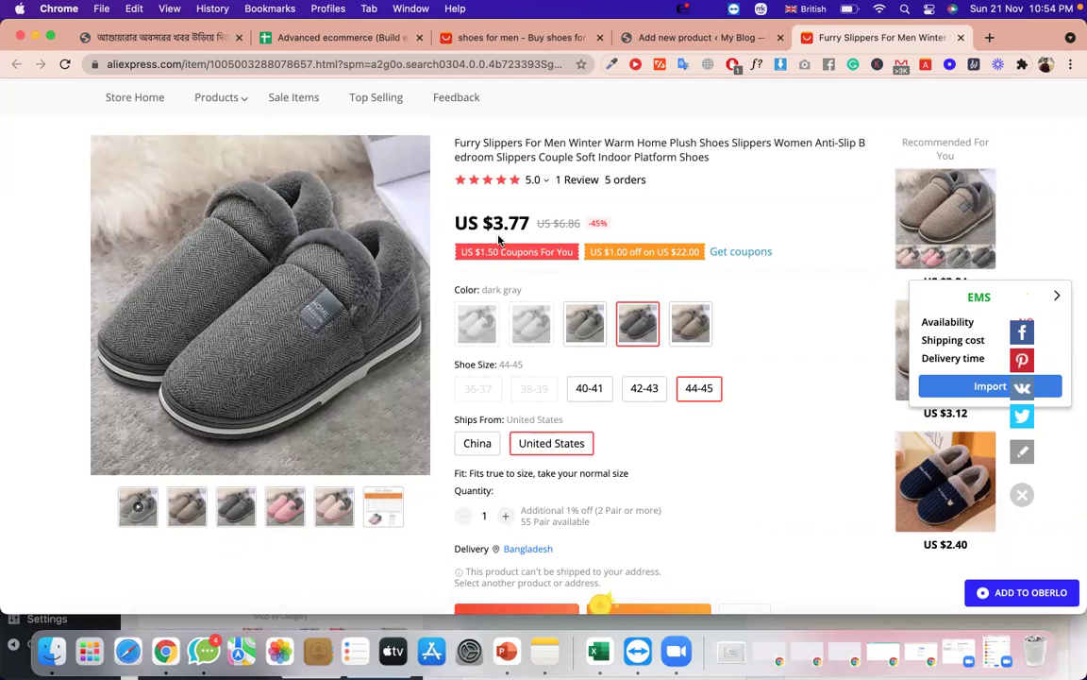
{"action": "double_click", "coordinate": [505, 228]}
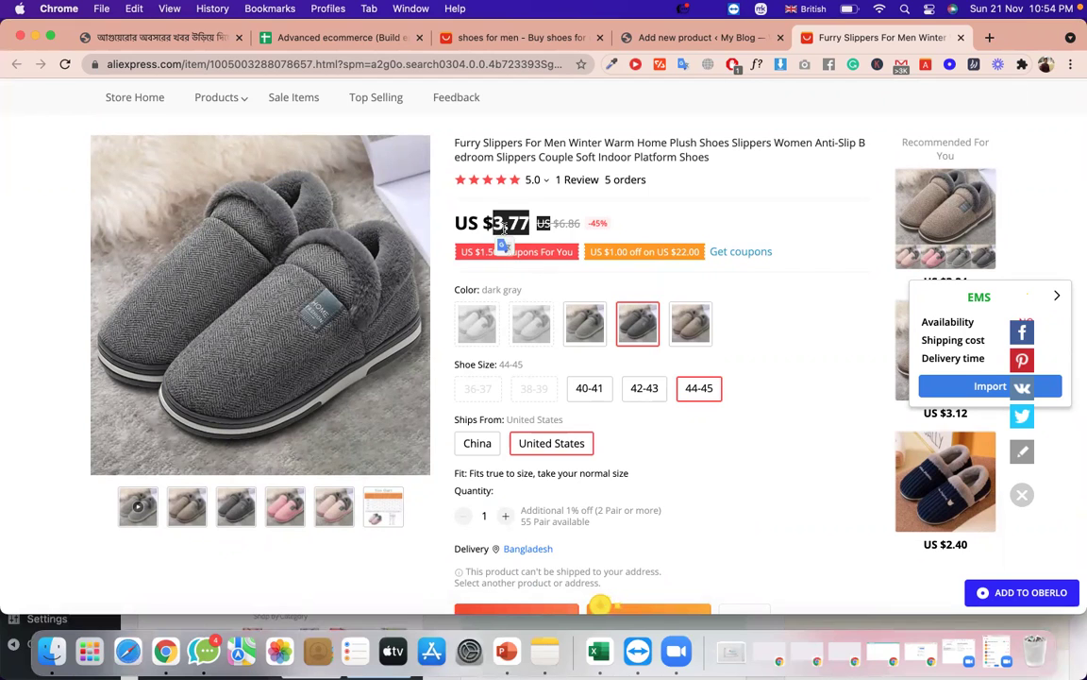
{"action": "left_click", "coordinate": [505, 228]}
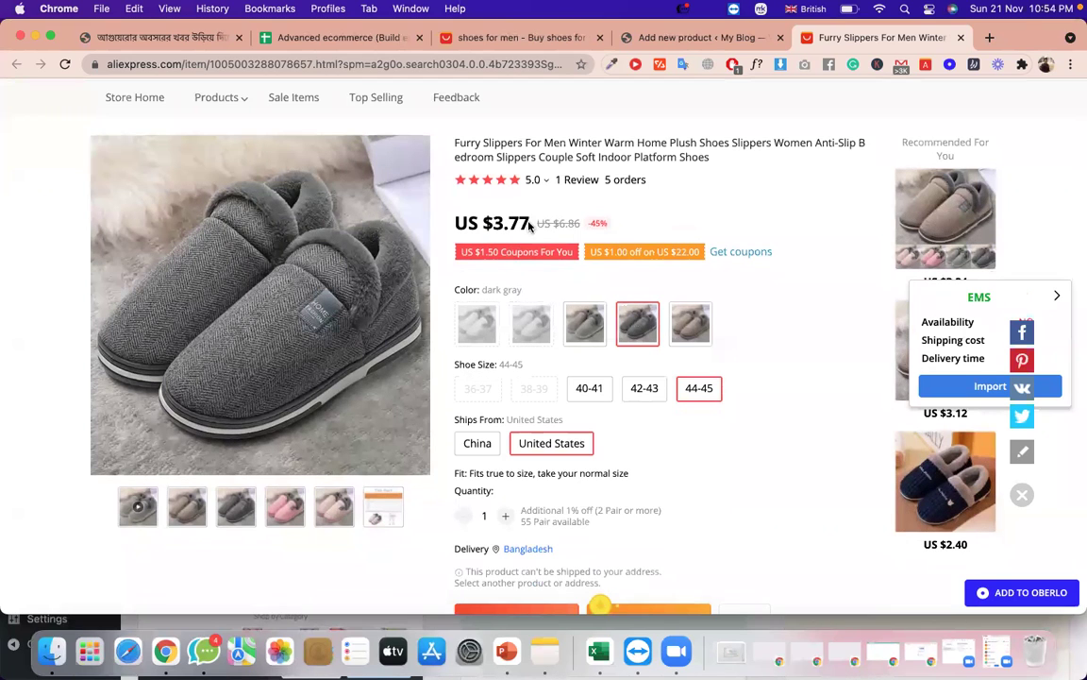
{"action": "left_click_drag", "start_coordinate": [529, 222], "coordinate": [488, 222]}
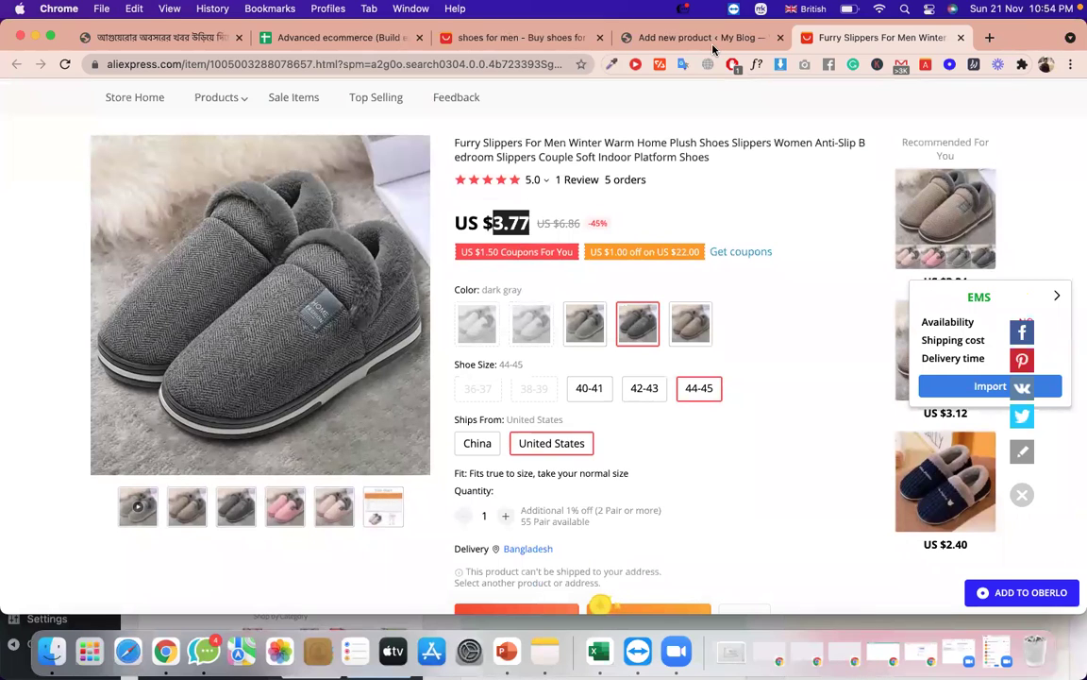
Set the regular price of the new WordPress product to 3.77.
{"action": "left_click", "coordinate": [712, 46]}
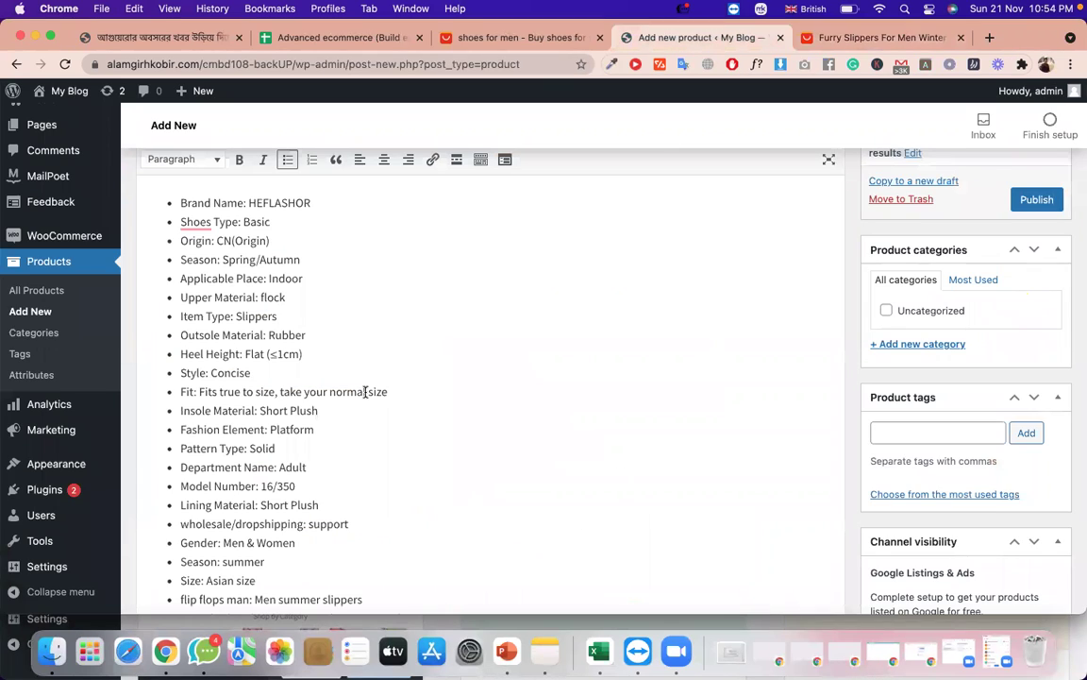
{"action": "scroll", "coordinate": [365, 392], "scroll_direction": "down", "scroll_amount": 4}
{"action": "scroll", "coordinate": [366, 392], "scroll_direction": "down", "scroll_amount": 12}
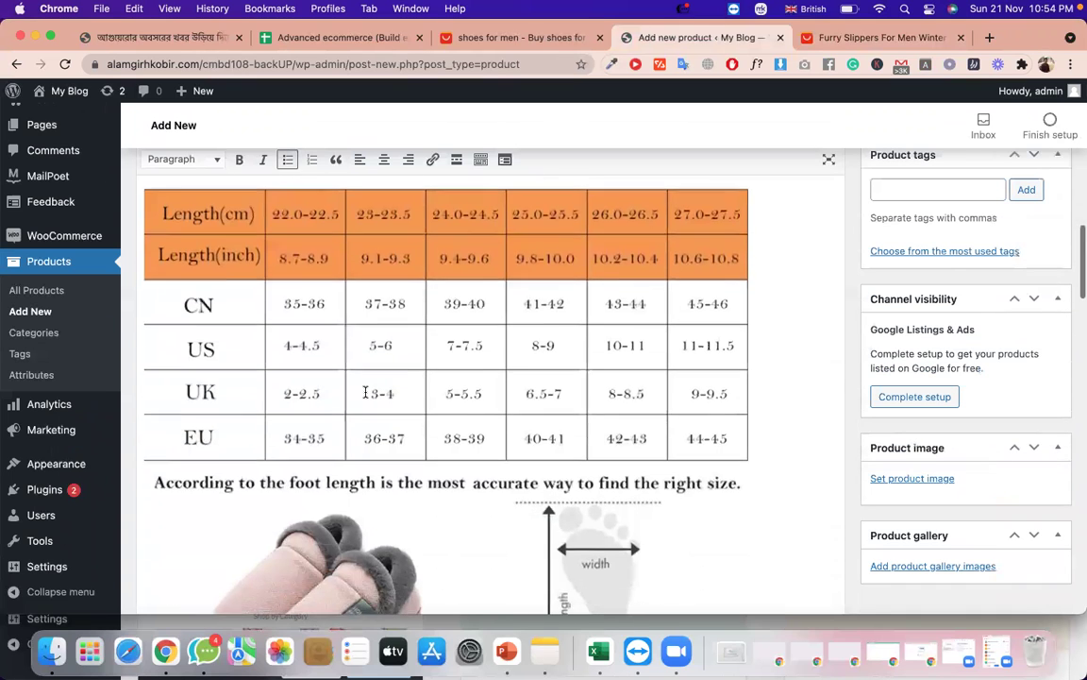
{"action": "scroll", "coordinate": [366, 392], "scroll_direction": "down", "scroll_amount": 15}
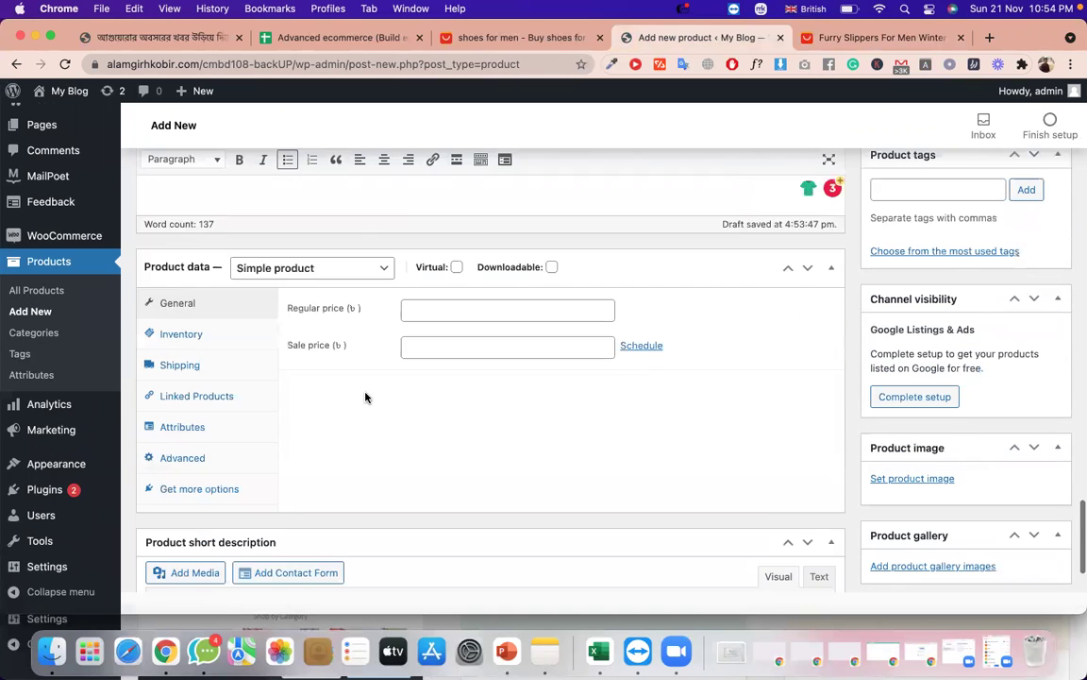
{"action": "scroll", "coordinate": [408, 322], "scroll_direction": "up", "scroll_amount": 3}
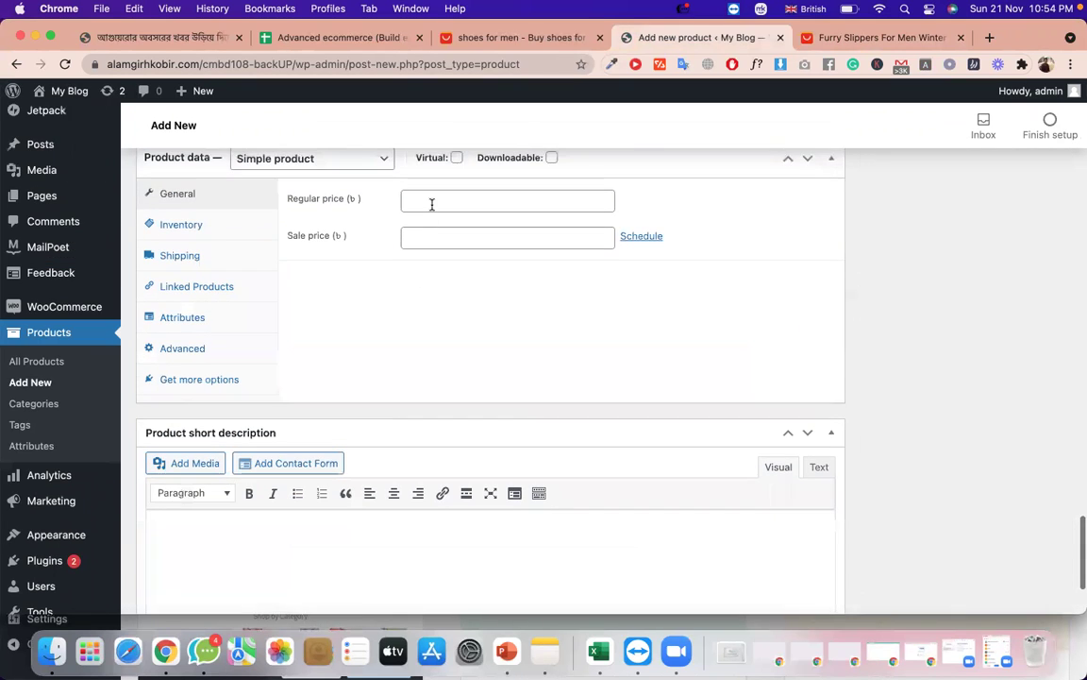
{"action": "left_click", "coordinate": [432, 204]}
{"action": "type", "text": "3.77"}
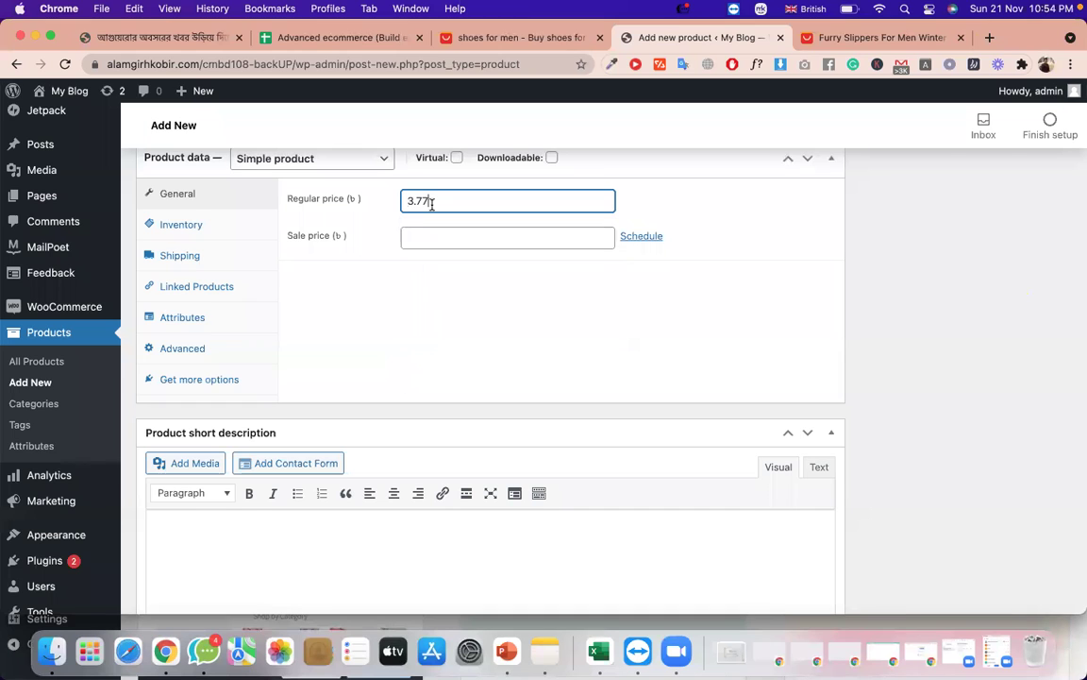
{"action": "scroll", "coordinate": [365, 275], "scroll_direction": "up", "scroll_amount": 1}
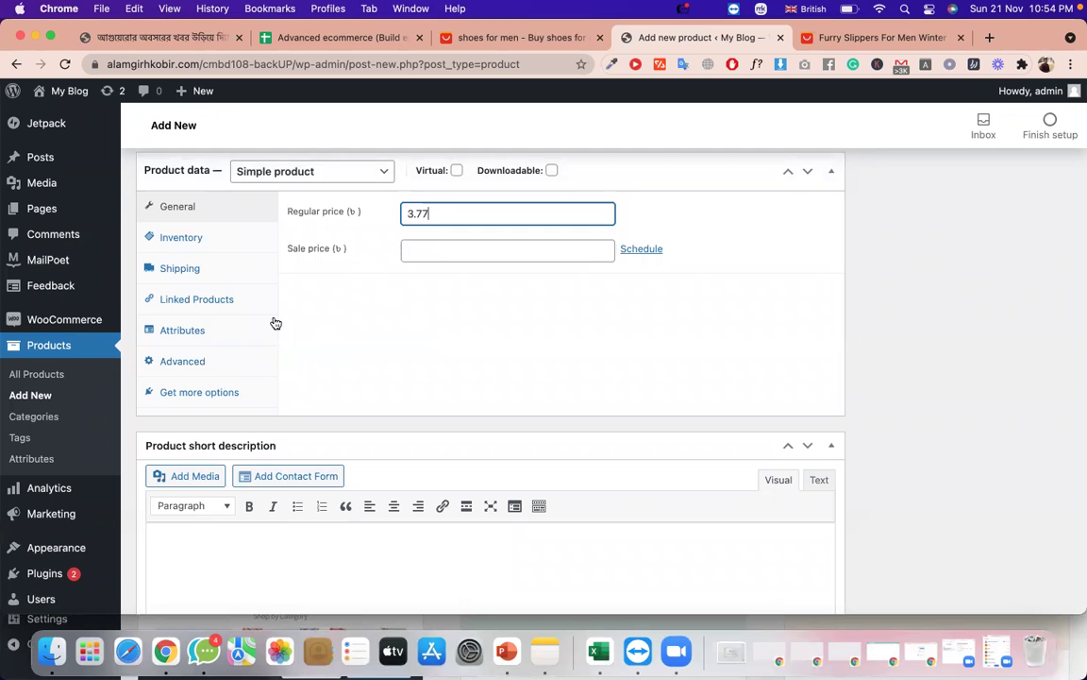
Create a new product category "mens shoes" for the slippers product.
{"action": "scroll", "coordinate": [642, 317], "scroll_direction": "up", "scroll_amount": 2}
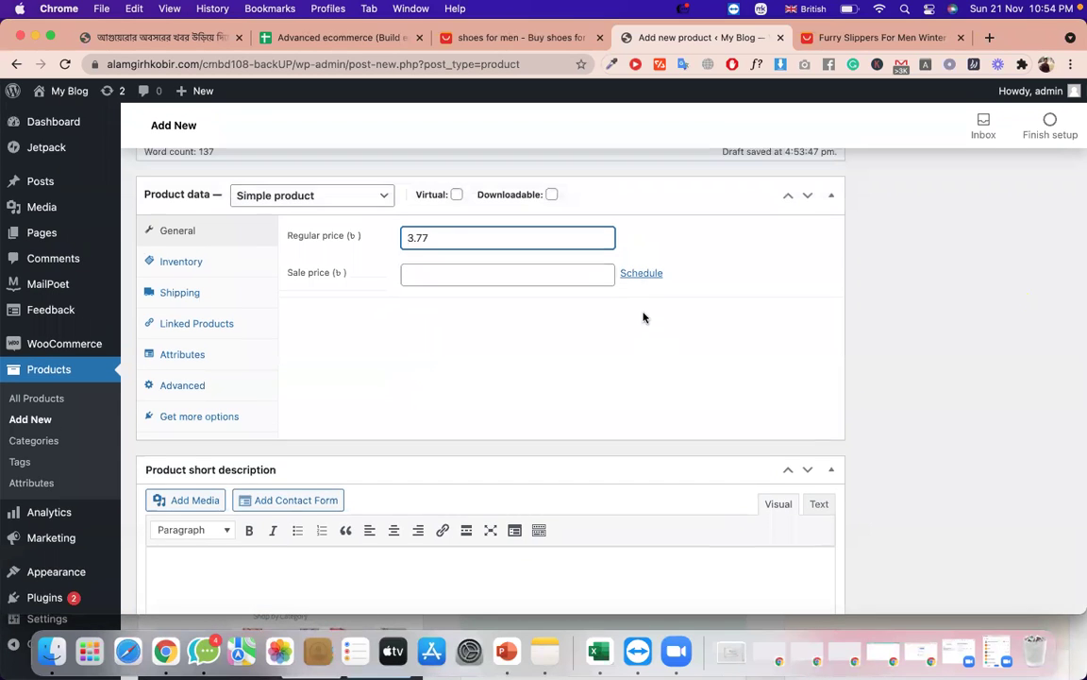
{"action": "scroll", "coordinate": [719, 354], "scroll_direction": "up", "scroll_amount": 10}
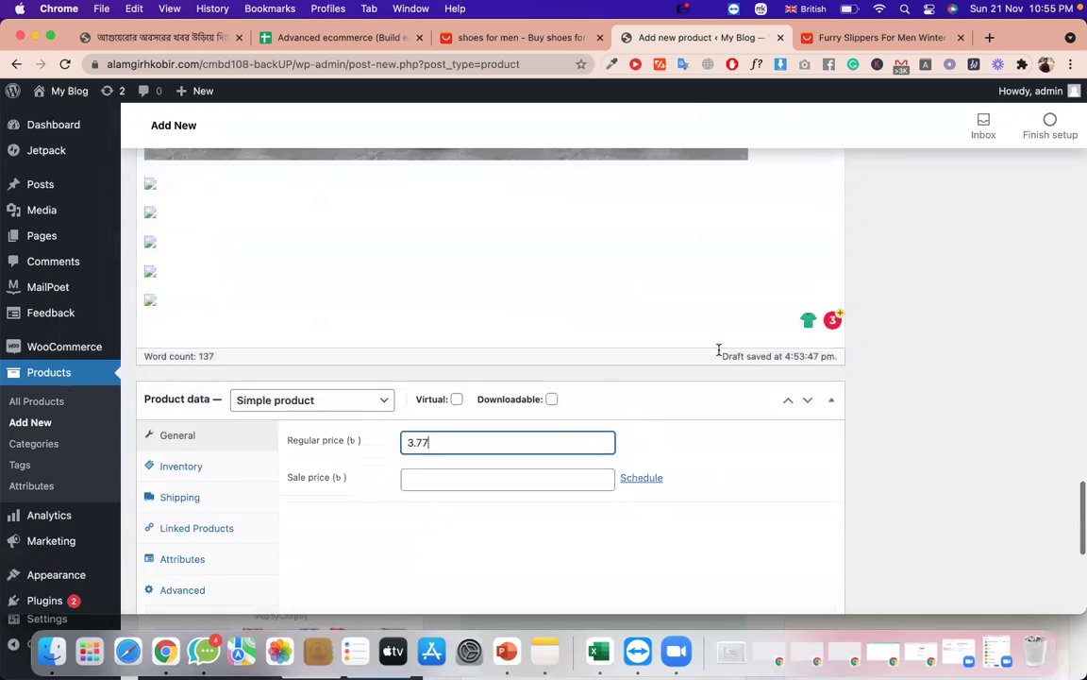
{"action": "scroll", "coordinate": [718, 349], "scroll_direction": "up", "scroll_amount": 5}
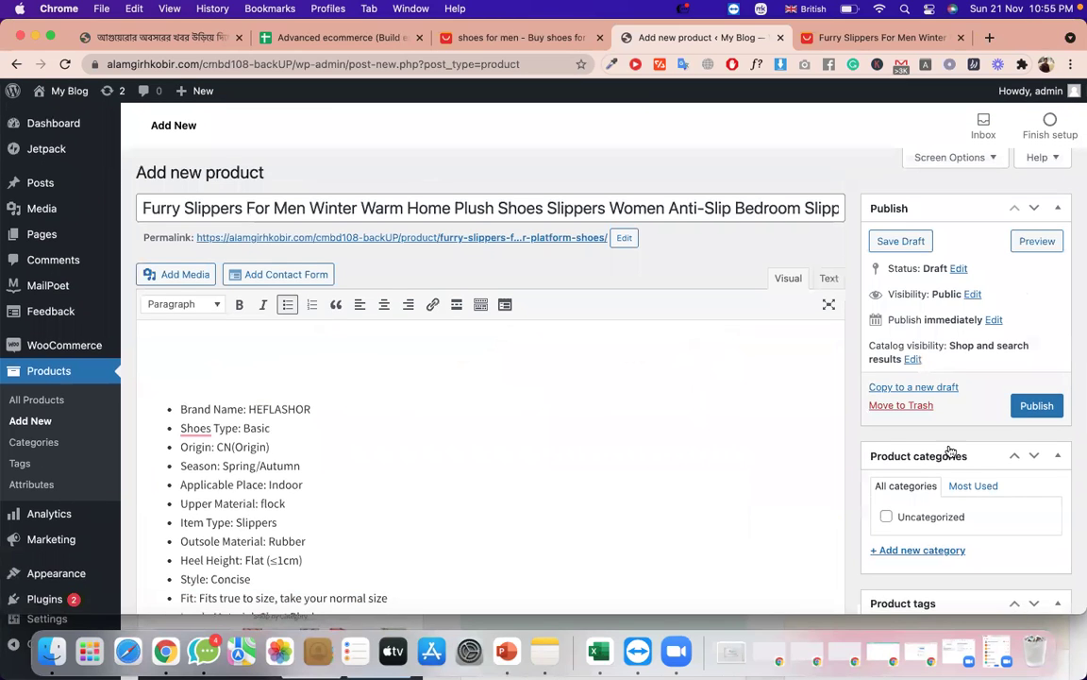
{"action": "scroll", "coordinate": [949, 444], "scroll_direction": "down", "scroll_amount": 3}
{"action": "left_click", "coordinate": [942, 514]}
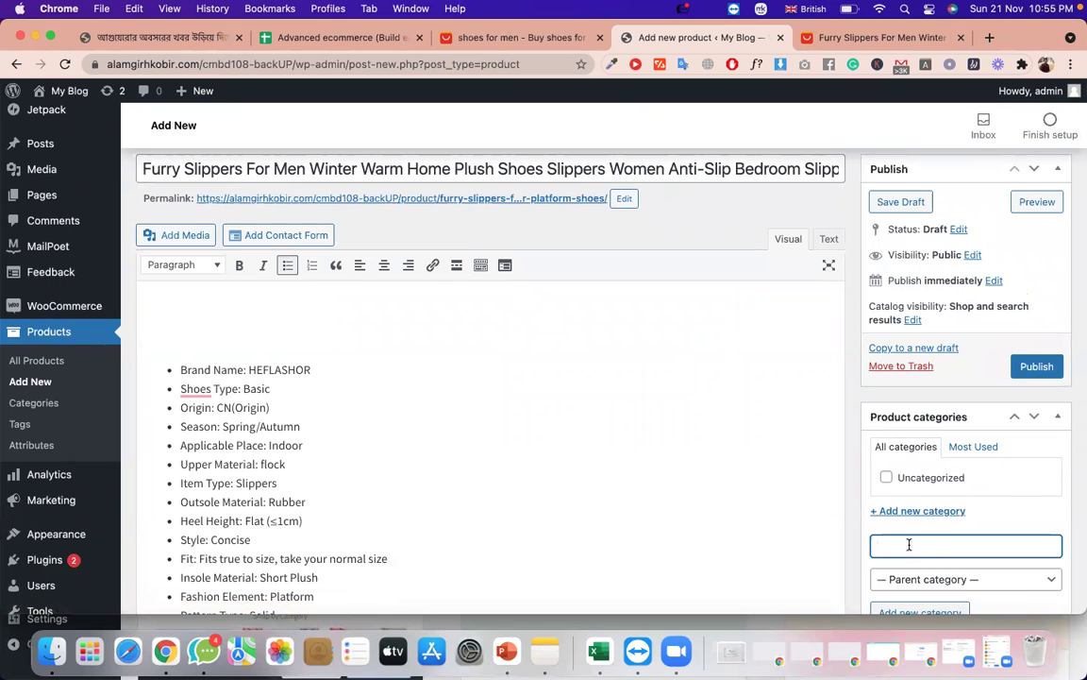
{"action": "type", "text": "mens shoes"}
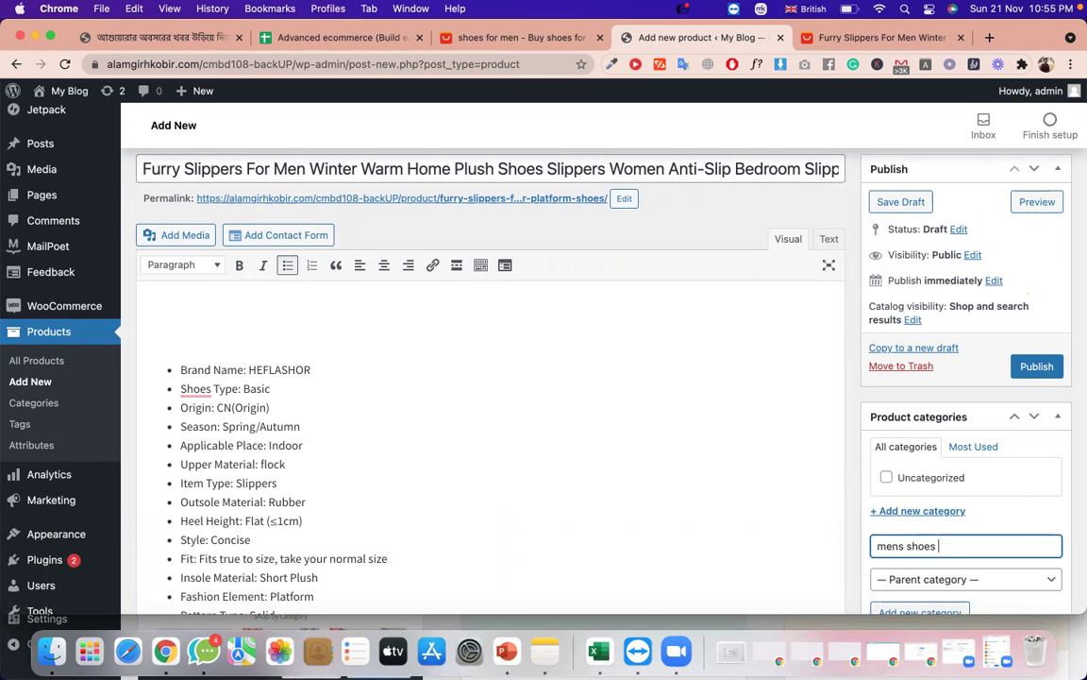
{"action": "scroll", "coordinate": [1032, 516], "scroll_direction": "down", "scroll_amount": 1}
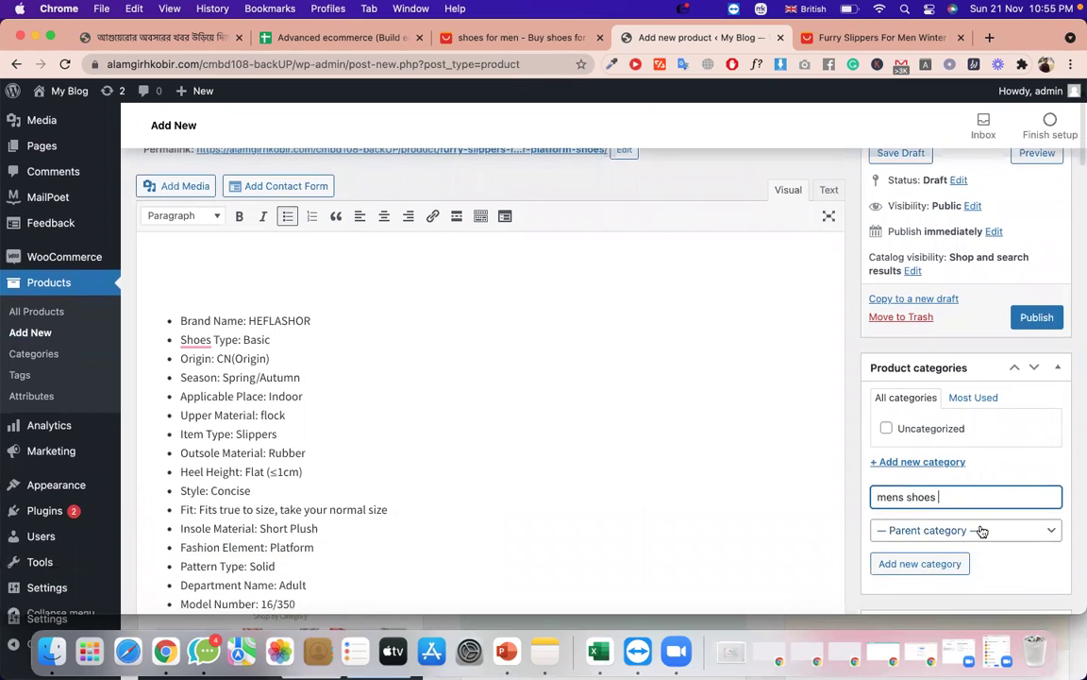
{"action": "left_click", "coordinate": [954, 566]}
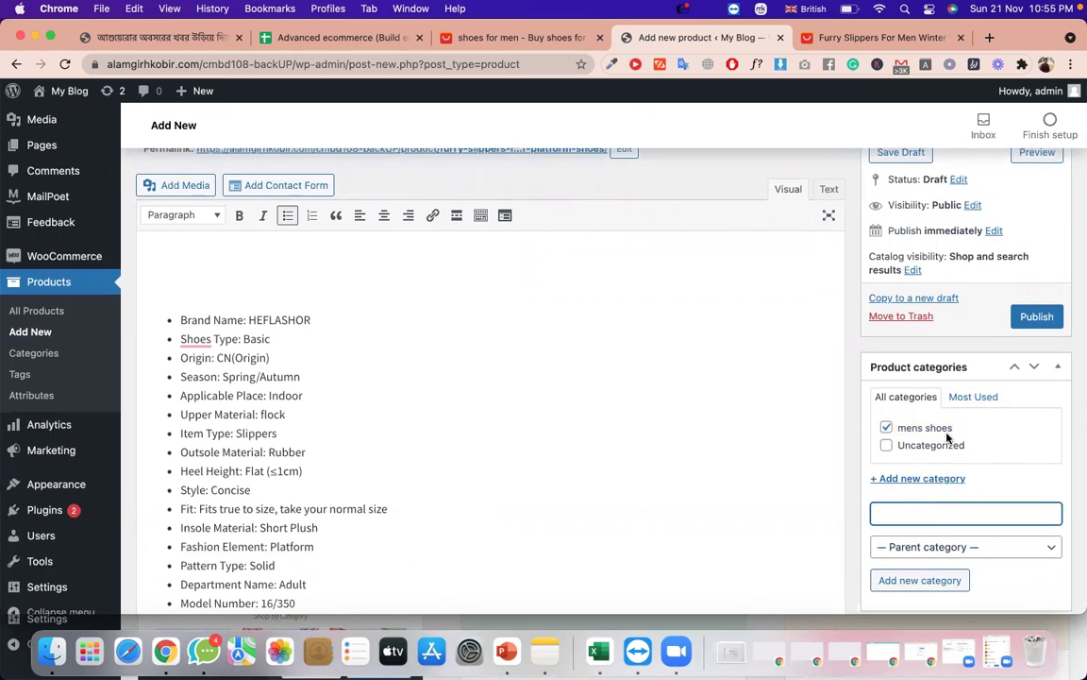
Create another product category "man" without a parent and deselect "mens shoes" for this product.
{"action": "scroll", "coordinate": [946, 440], "scroll_direction": "down", "scroll_amount": 2}
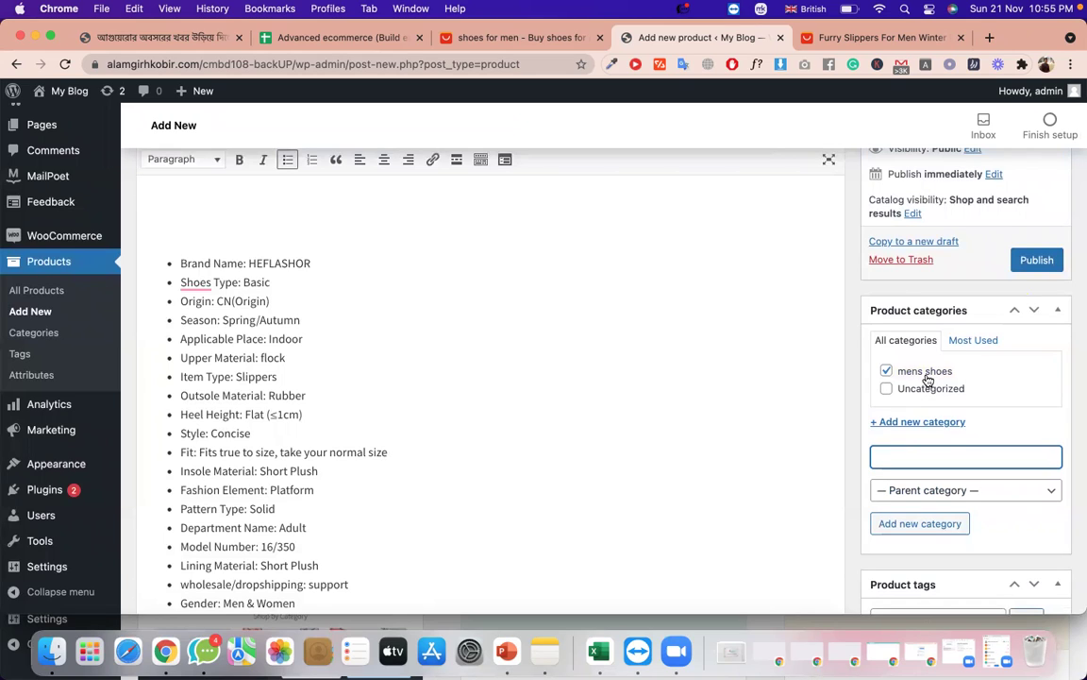
{"action": "left_click", "coordinate": [938, 498]}
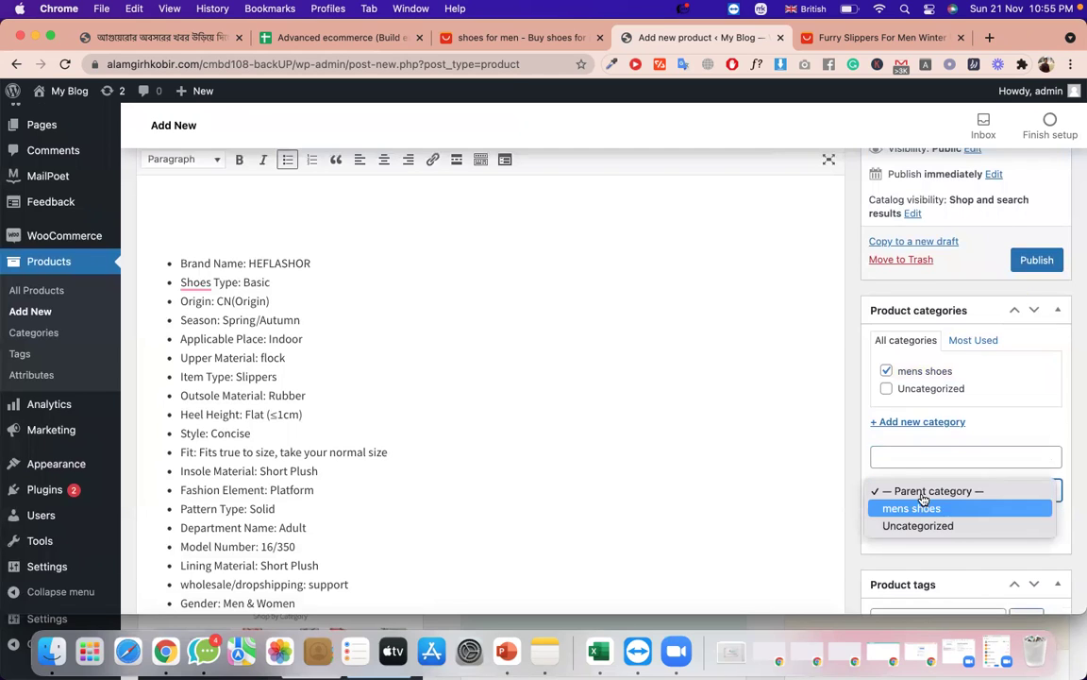
{"action": "left_click", "coordinate": [890, 452]}
{"action": "left_click", "coordinate": [891, 454]}
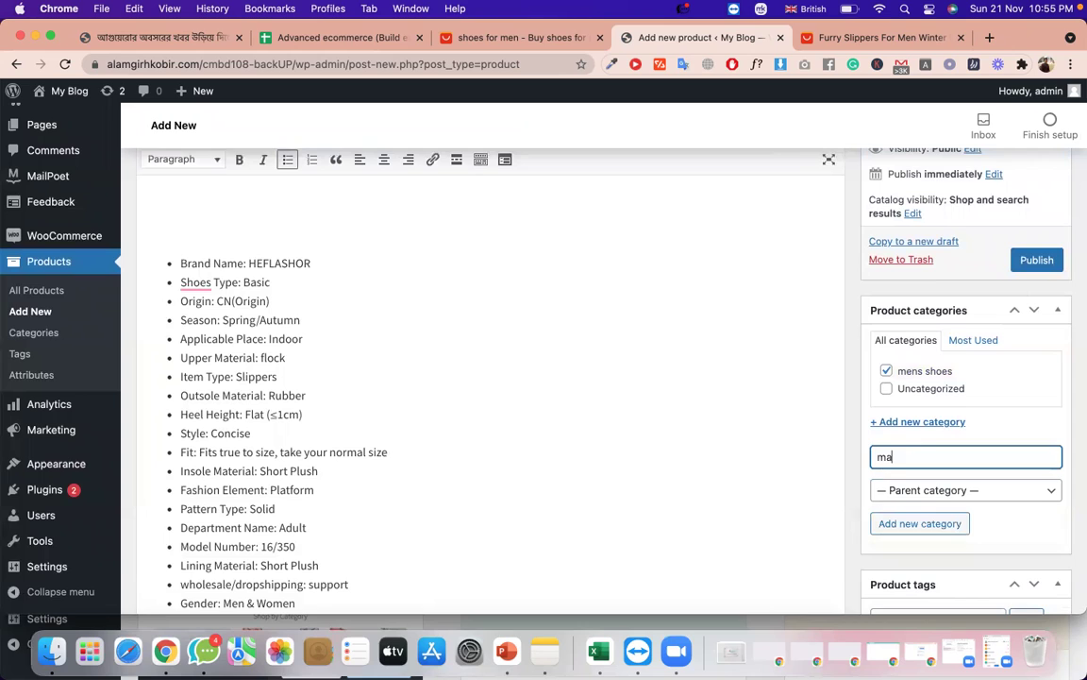
{"action": "left_click", "coordinate": [934, 524]}
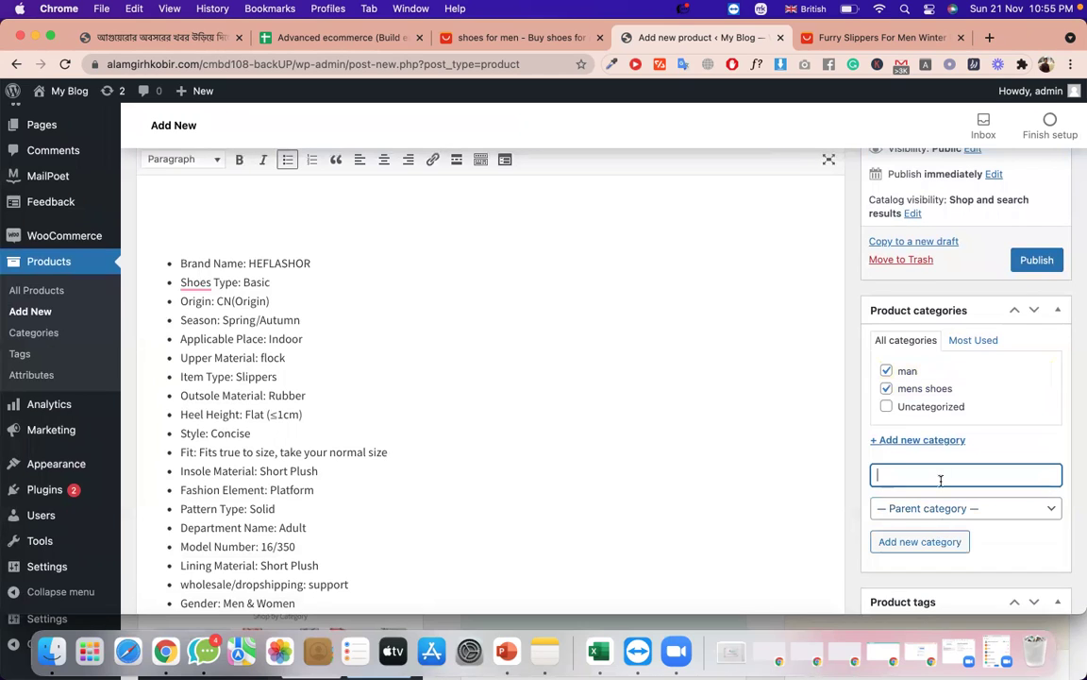
{"action": "left_click", "coordinate": [914, 393]}
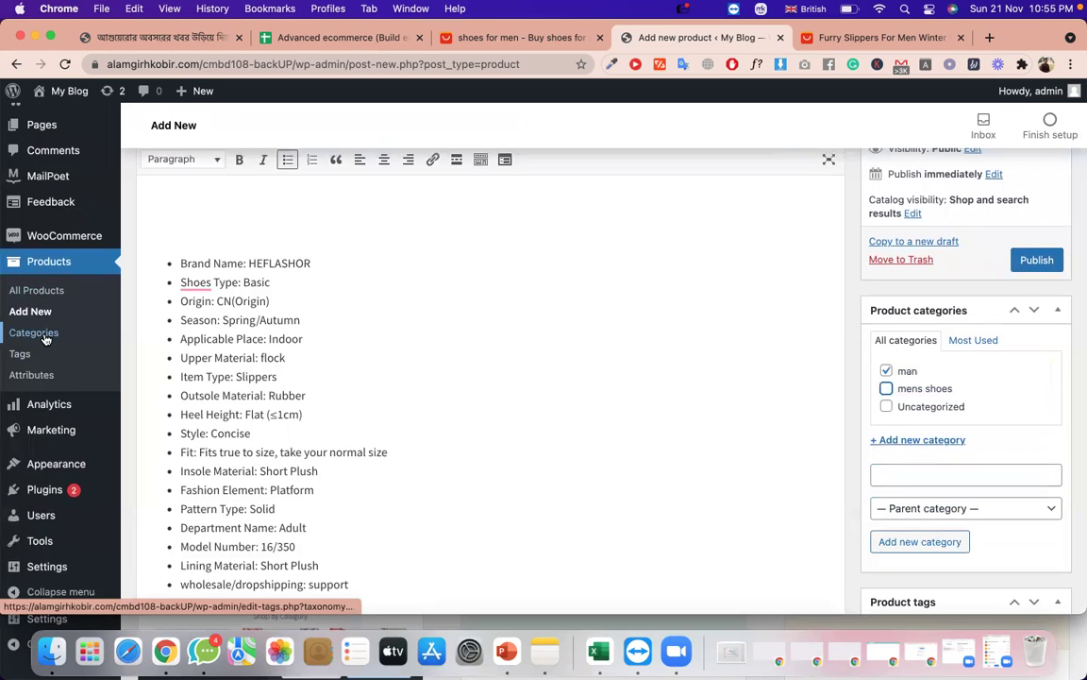
Open the WooCommerce product categories page in a new browser tab and bring the category list into view.
{"action": "scroll", "coordinate": [51, 349], "scroll_direction": "up", "scroll_amount": 1}
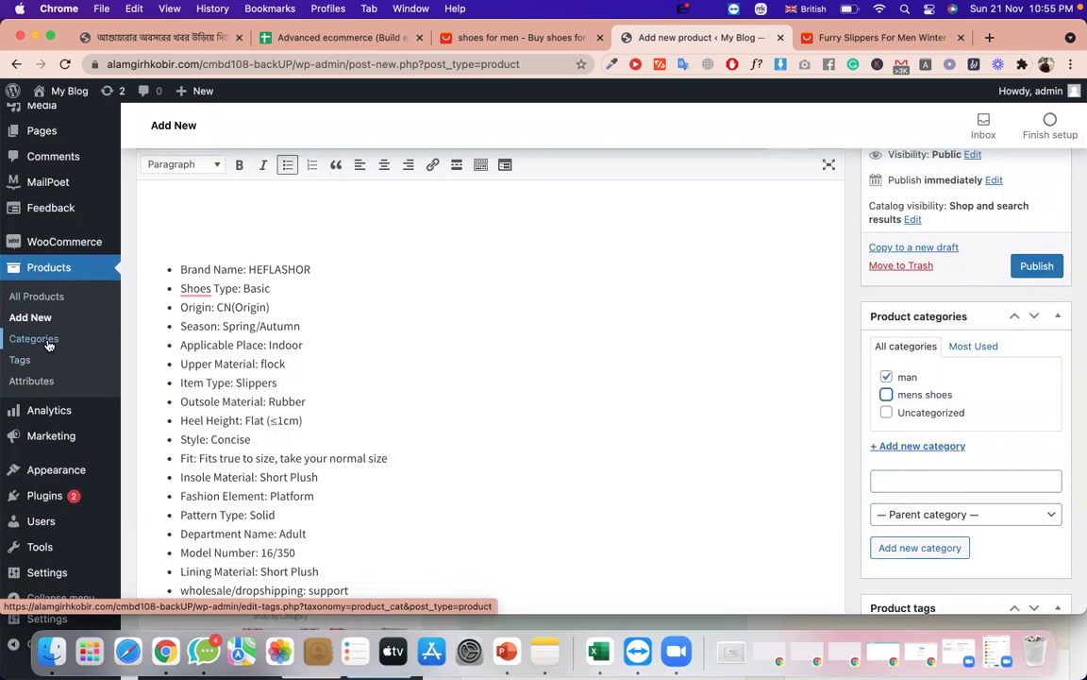
{"action": "right_click", "coordinate": [49, 344]}
{"action": "left_click", "coordinate": [75, 350]}
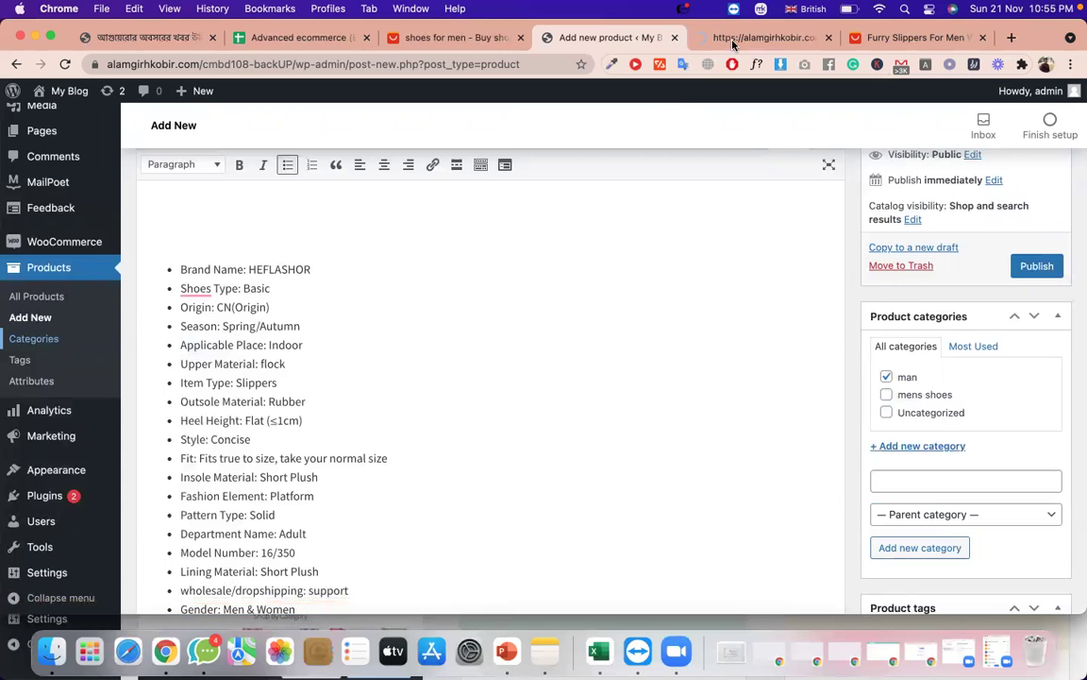
{"action": "left_click", "coordinate": [732, 42]}
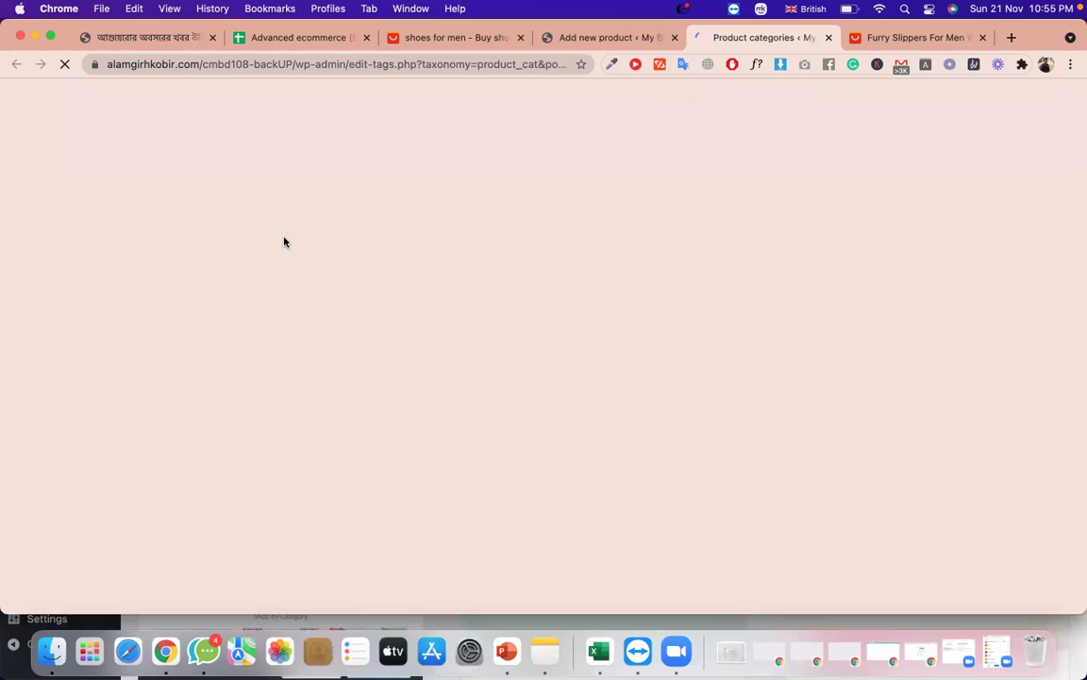
{"action": "left_click_drag", "start_coordinate": [141, 68], "coordinate": [434, 242]}
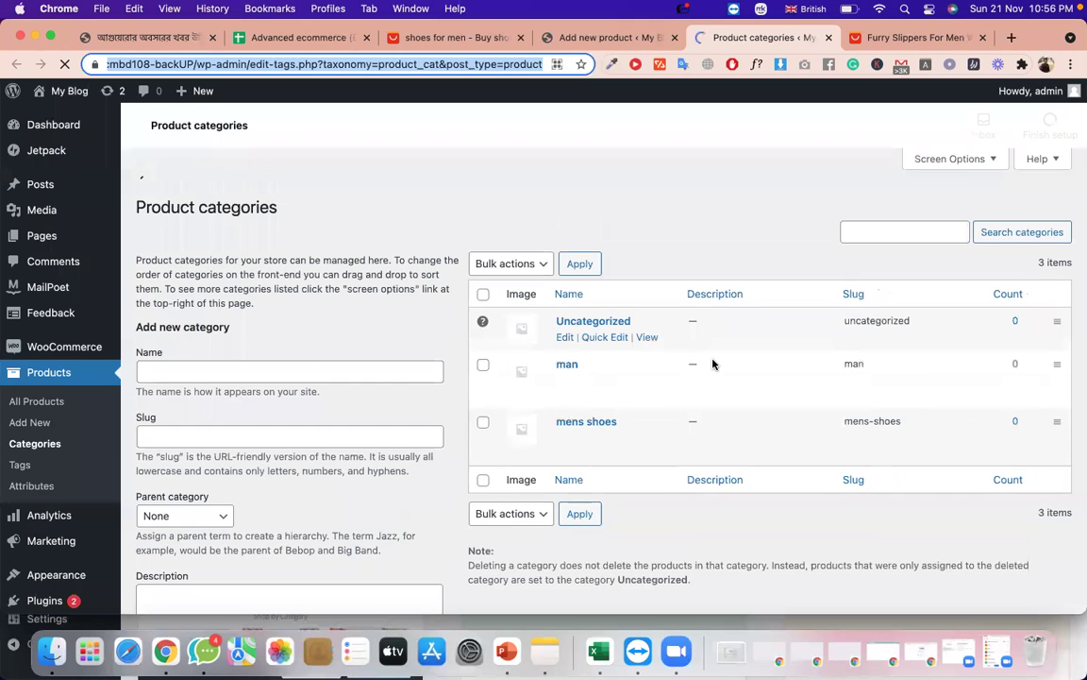
{"action": "scroll", "coordinate": [711, 364], "scroll_direction": "down", "scroll_amount": 3}
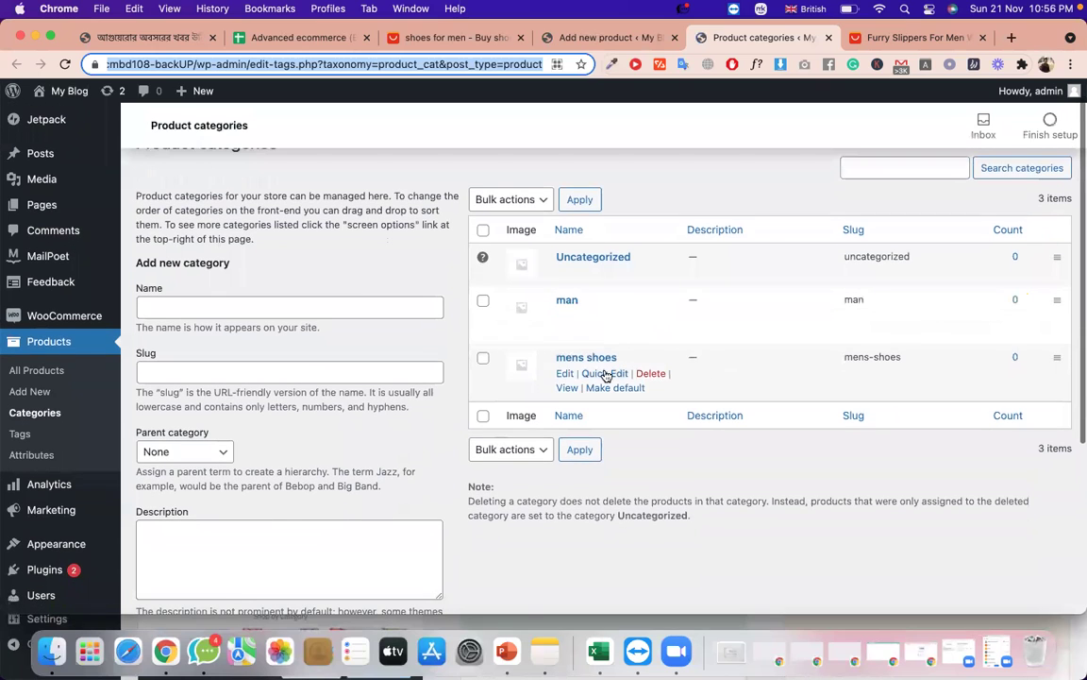
Edit the "mens shoes" category to make "man" its parent category, and update it.
{"action": "left_click", "coordinate": [565, 374]}
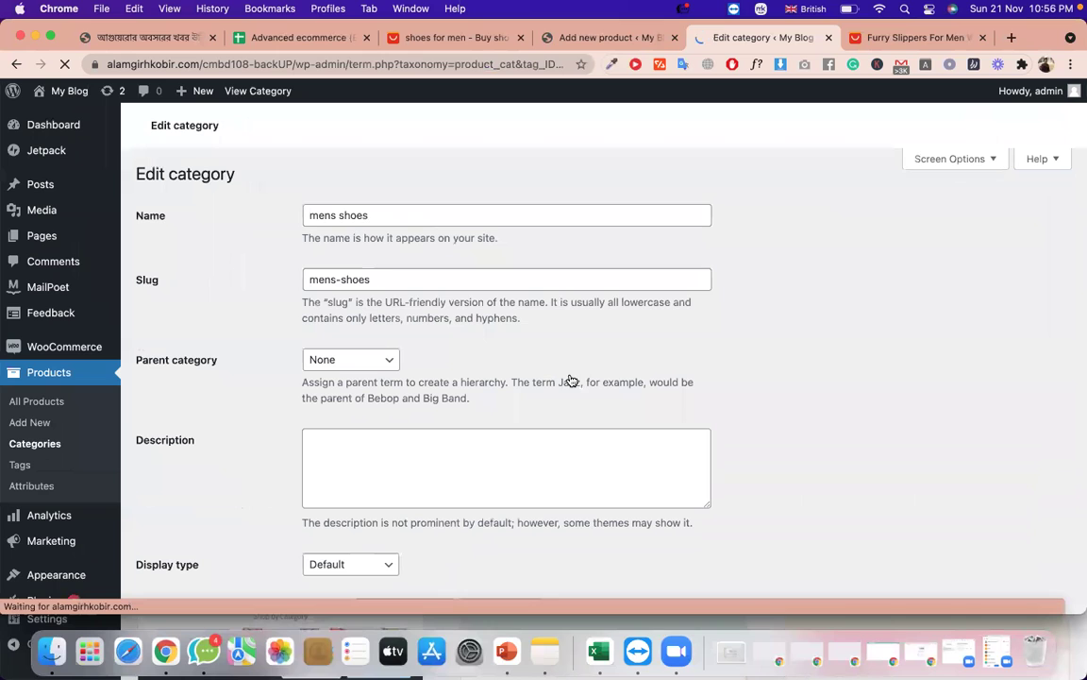
{"action": "left_click", "coordinate": [376, 365]}
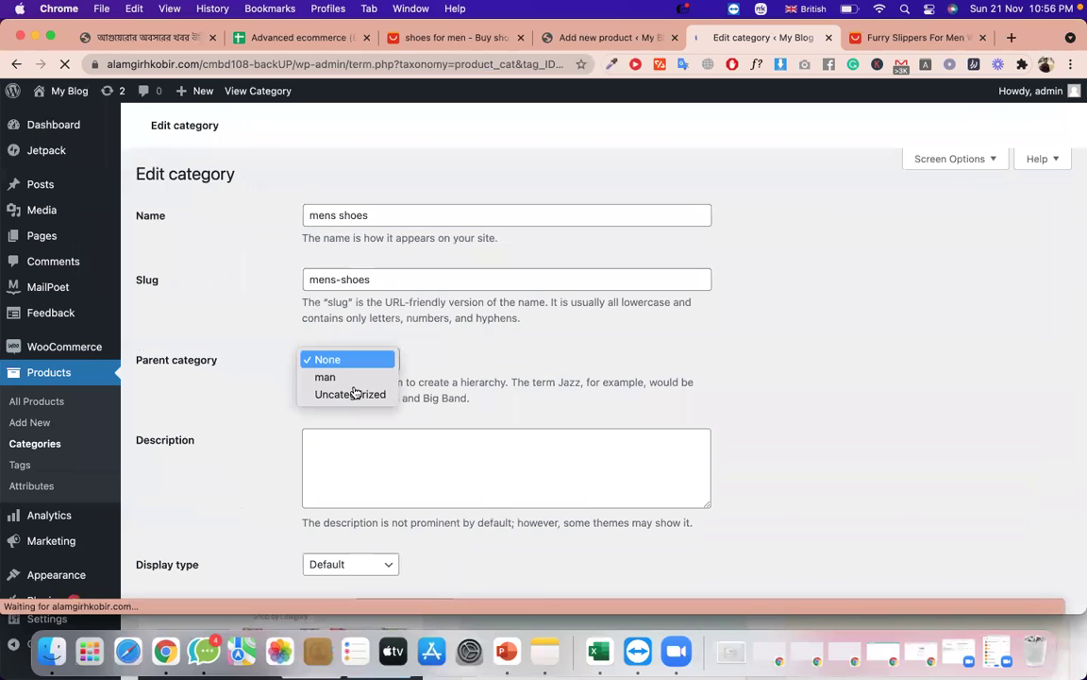
{"action": "left_click", "coordinate": [393, 389]}
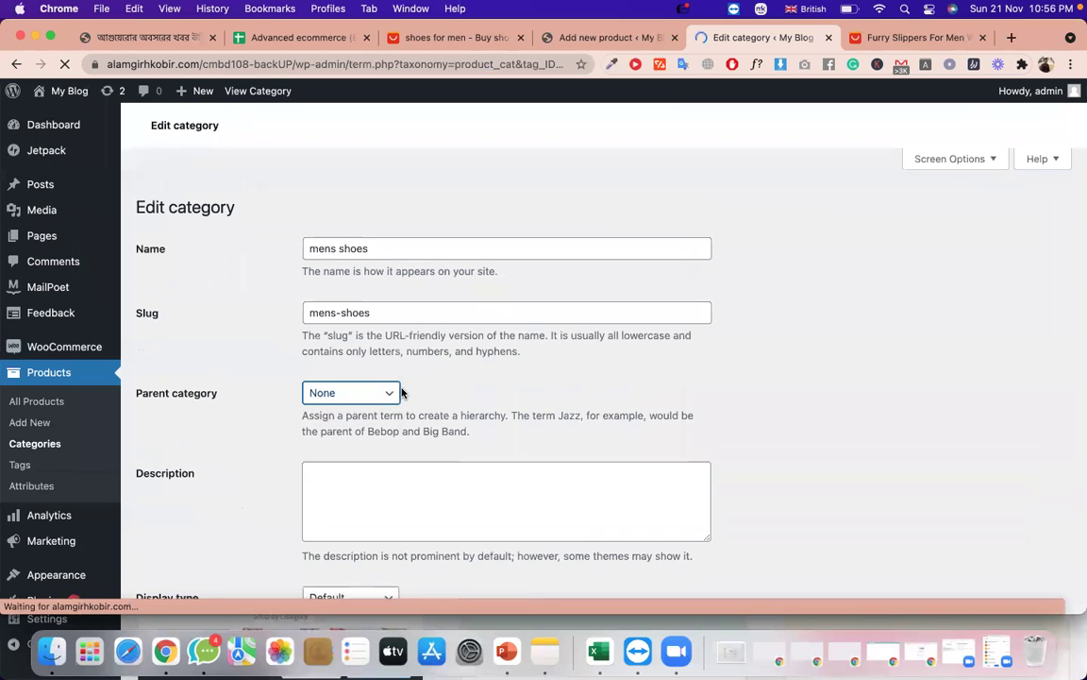
{"action": "key", "text": "Down"}
{"action": "scroll", "coordinate": [401, 392], "scroll_direction": "down", "scroll_amount": 3}
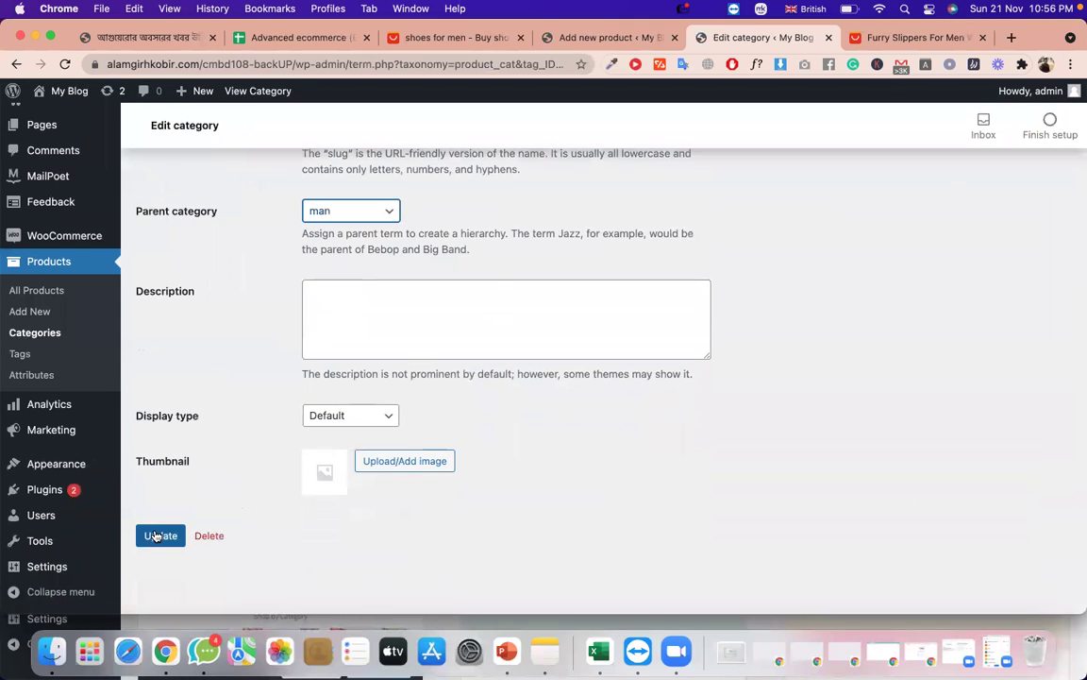
{"action": "left_click", "coordinate": [156, 536]}
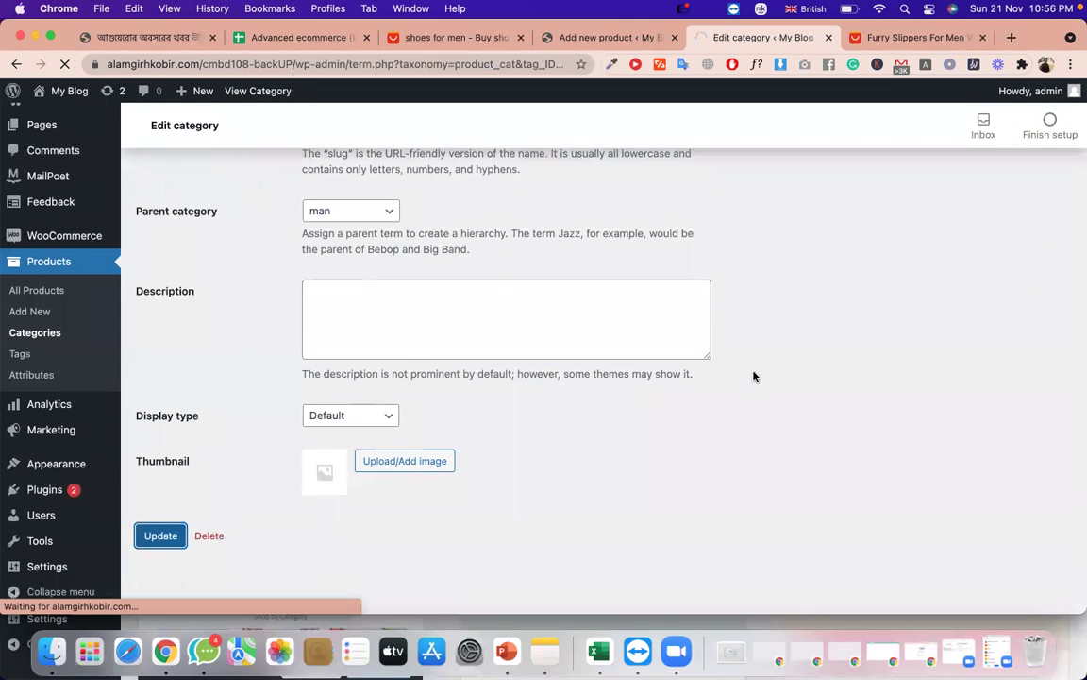
Back in the new product, select the "mens shoes" category and add the product tags "shoes" and "men shoes".
{"action": "left_click", "coordinate": [638, 36]}
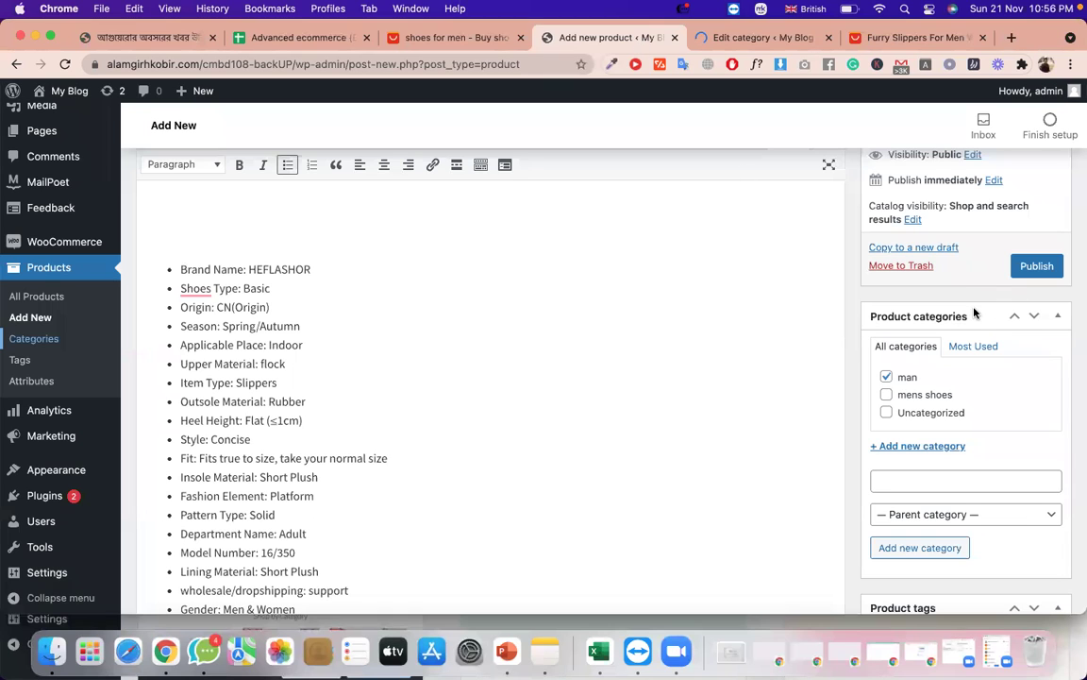
{"action": "left_click", "coordinate": [886, 395]}
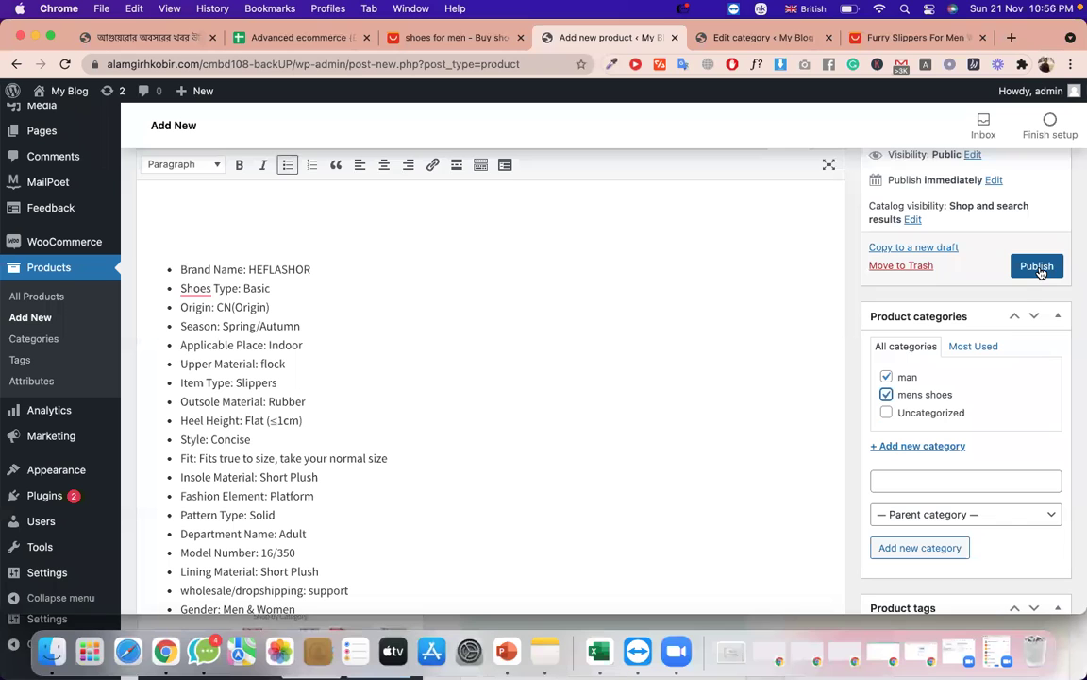
{"action": "scroll", "coordinate": [935, 316], "scroll_direction": "down", "scroll_amount": 2}
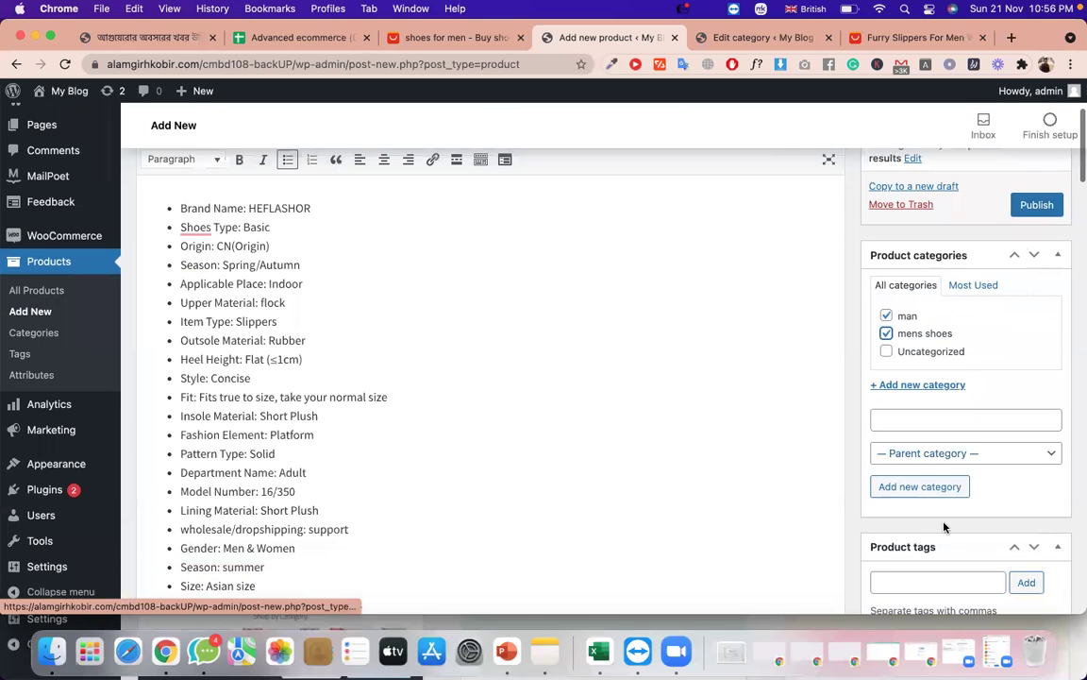
{"action": "left_click", "coordinate": [923, 582]}
{"action": "scroll", "coordinate": [922, 584], "scroll_direction": "down", "scroll_amount": 2}
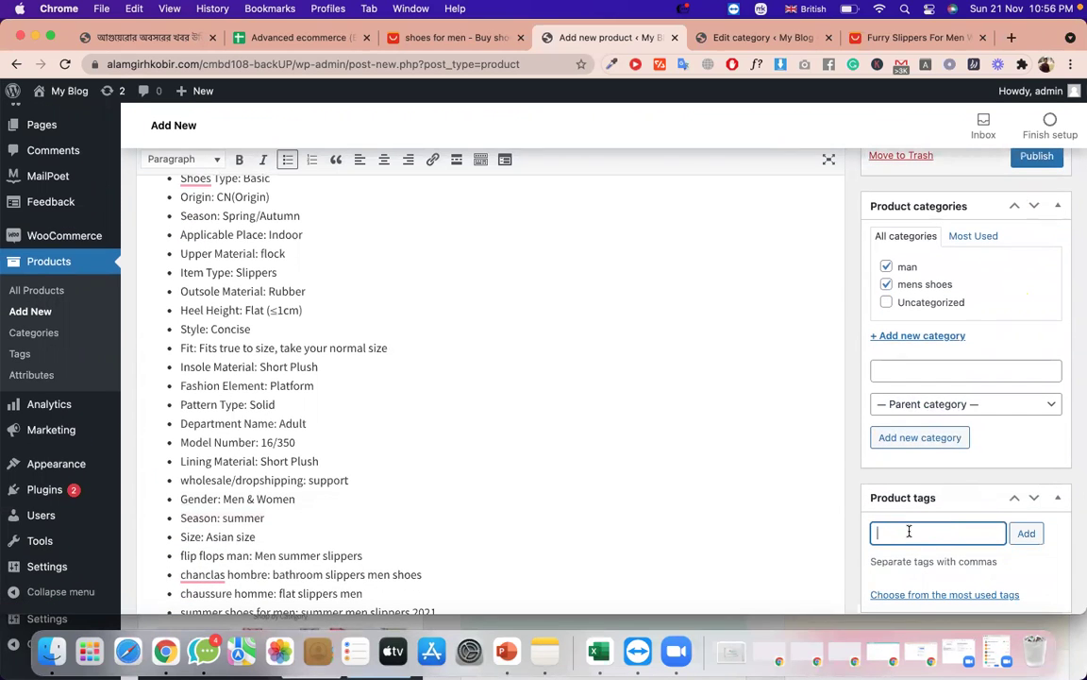
{"action": "type", "text": "shoes"}
{"action": "key", "text": "Return"}
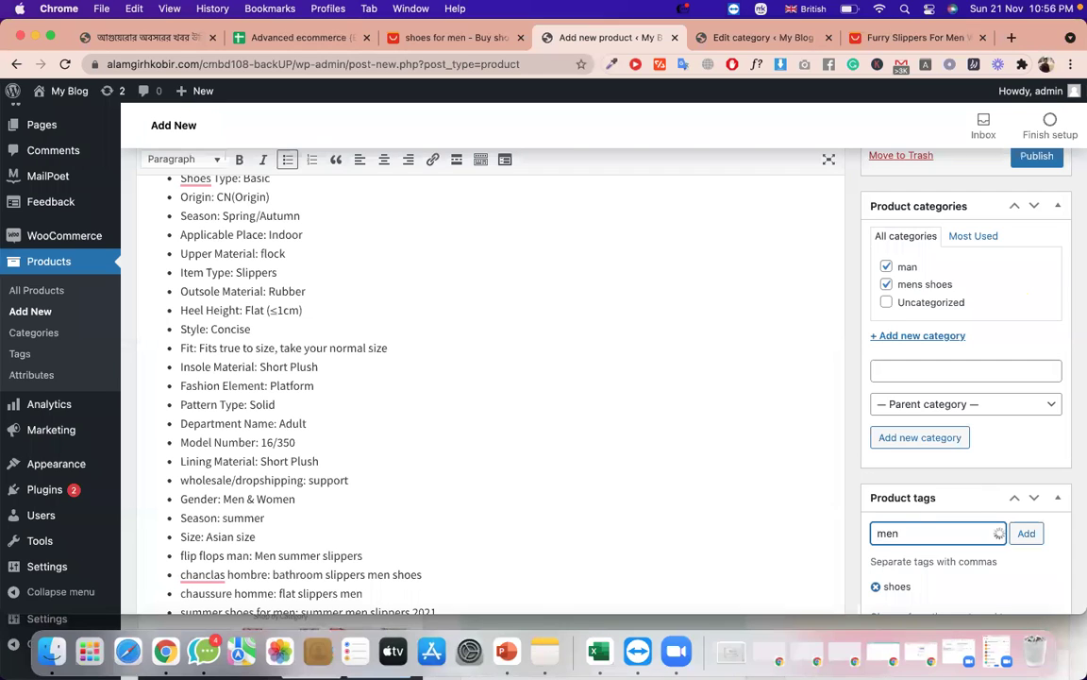
{"action": "type", "text": "men shoes"}
{"action": "key", "text": "Return"}
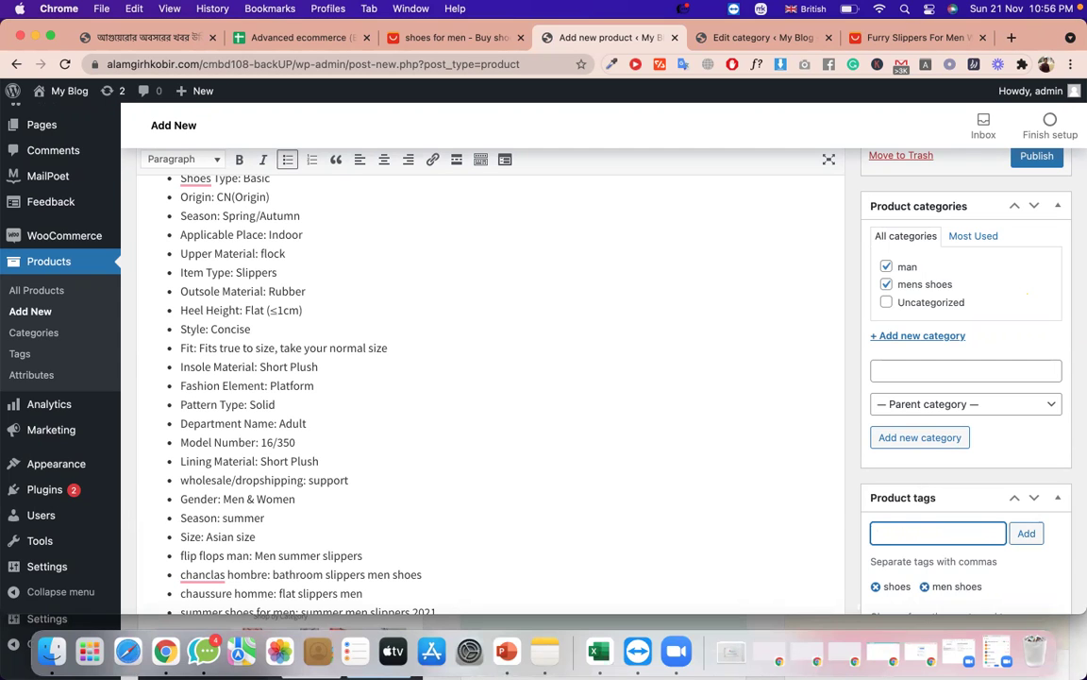
Check the product image and gallery settings, and switch to the AliExpress slippers page for the pictures.
{"action": "scroll", "coordinate": [1037, 529], "scroll_direction": "down", "scroll_amount": 2}
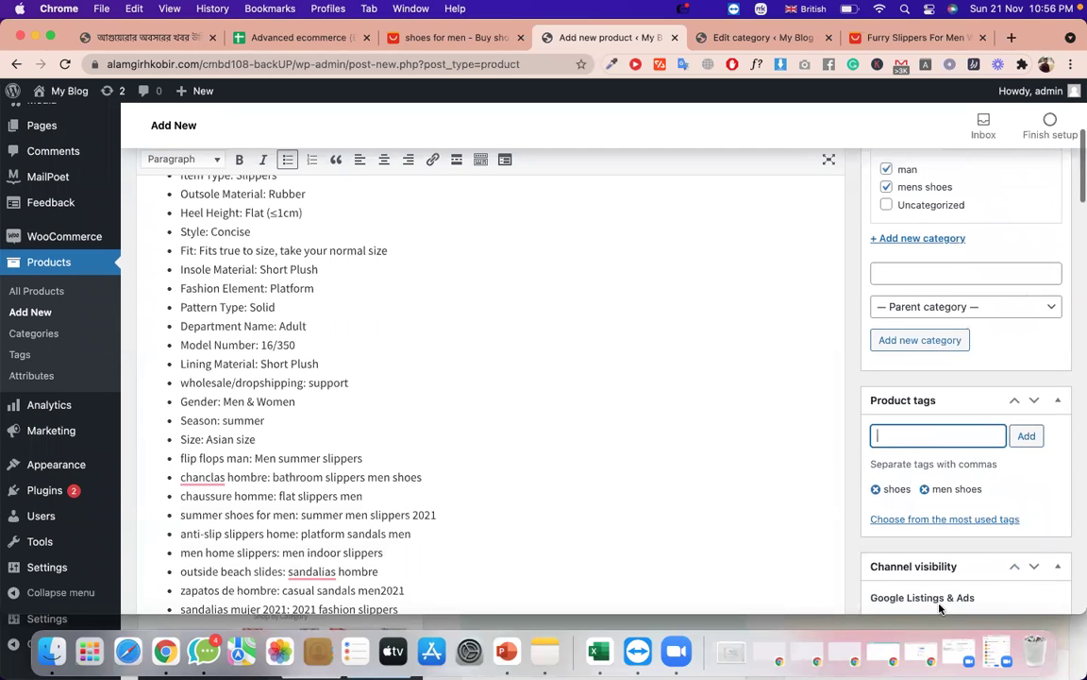
{"action": "scroll", "coordinate": [950, 576], "scroll_direction": "down", "scroll_amount": 5}
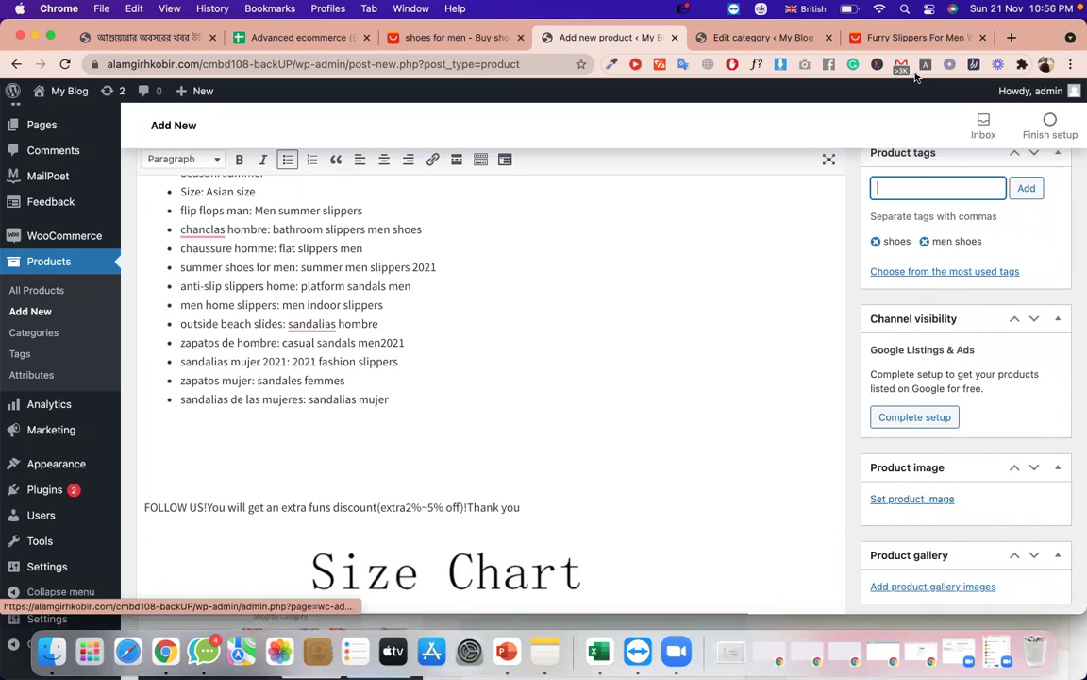
{"action": "left_click", "coordinate": [924, 38]}
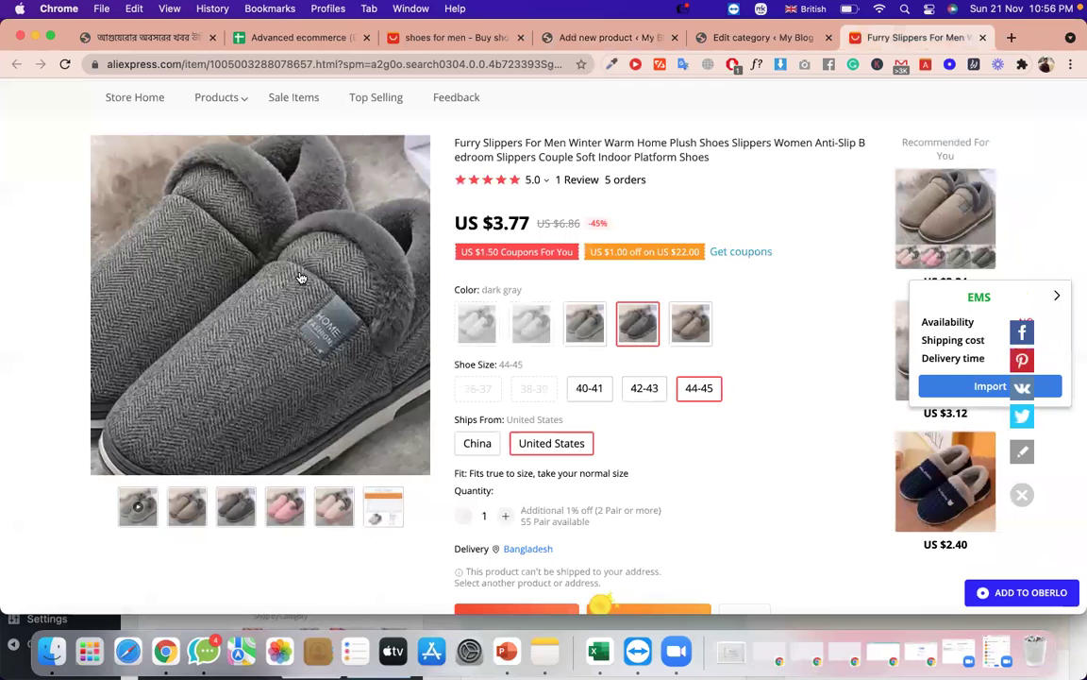
{"action": "right_click", "coordinate": [300, 276]}
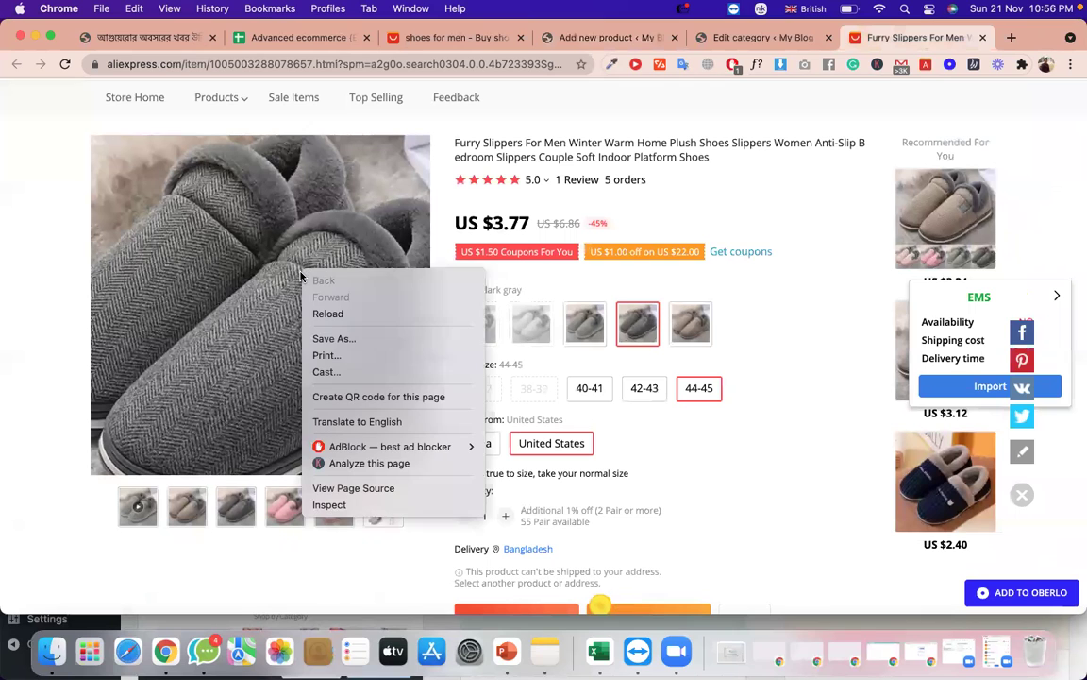
{"action": "left_click", "coordinate": [332, 338]}
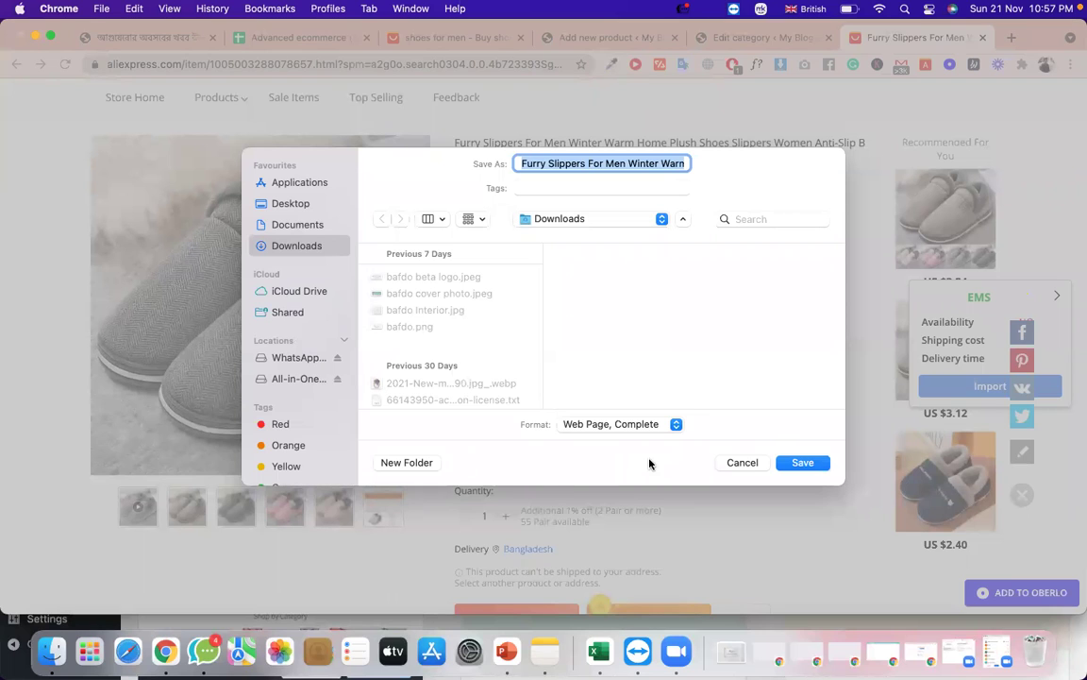
{"action": "left_click", "coordinate": [659, 424]}
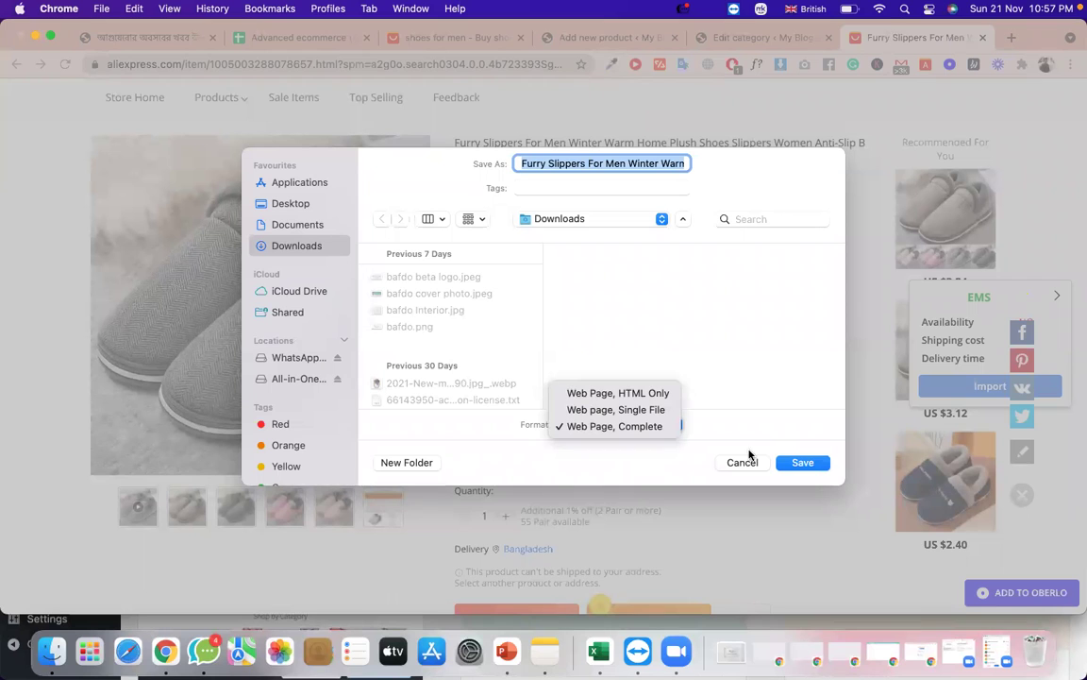
{"action": "left_click", "coordinate": [750, 459]}
{"action": "left_click", "coordinate": [748, 461]}
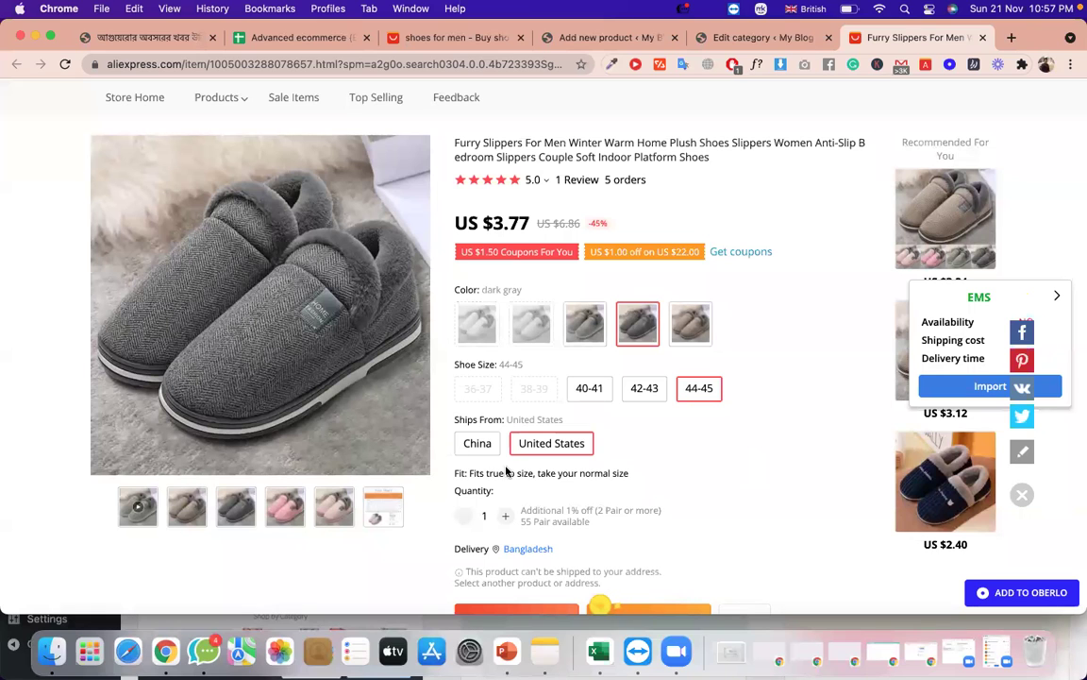
Set the slippers to ship from China and list the page's images with the Image Downloader extension.
{"action": "mouse_move", "coordinate": [234, 504]}
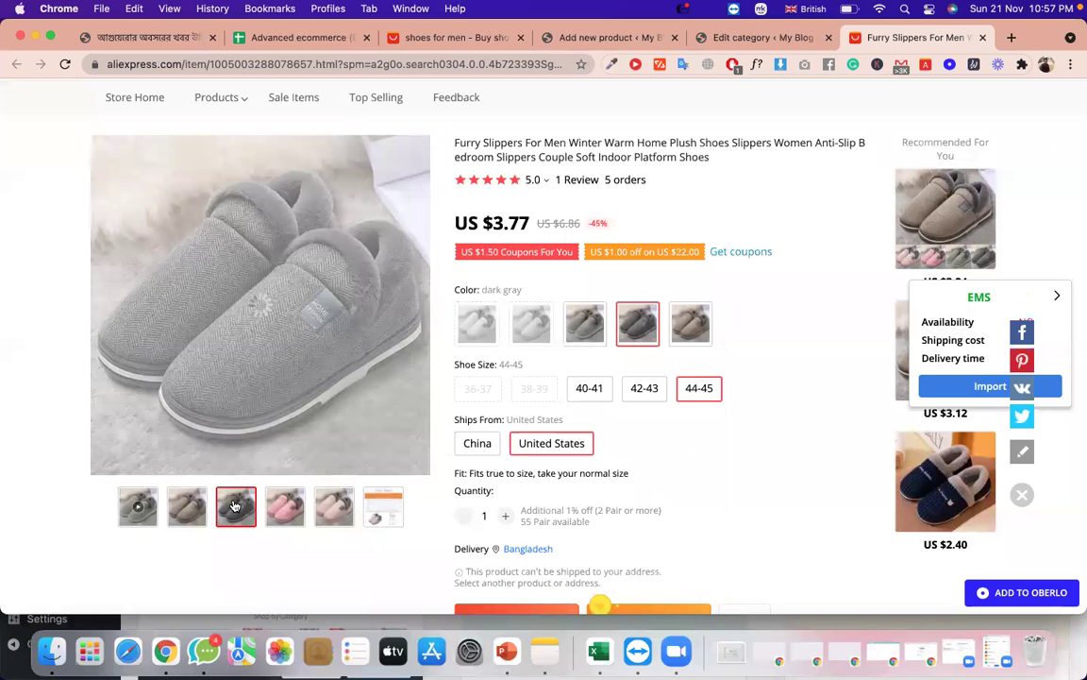
{"action": "left_click", "coordinate": [479, 445]}
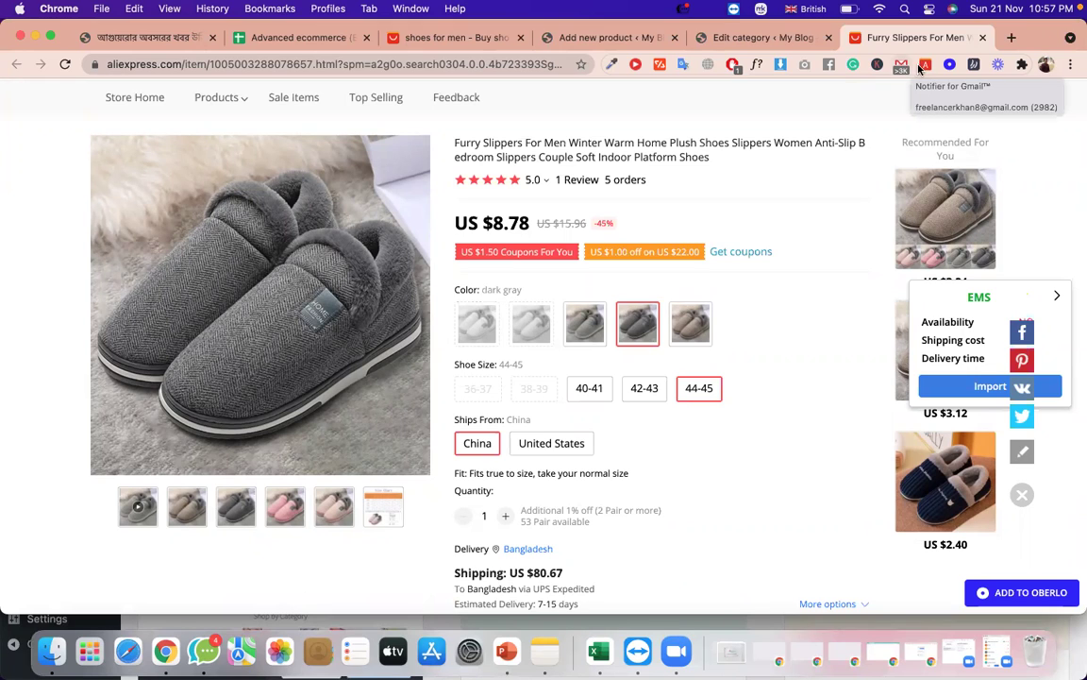
{"action": "left_click", "coordinate": [780, 64]}
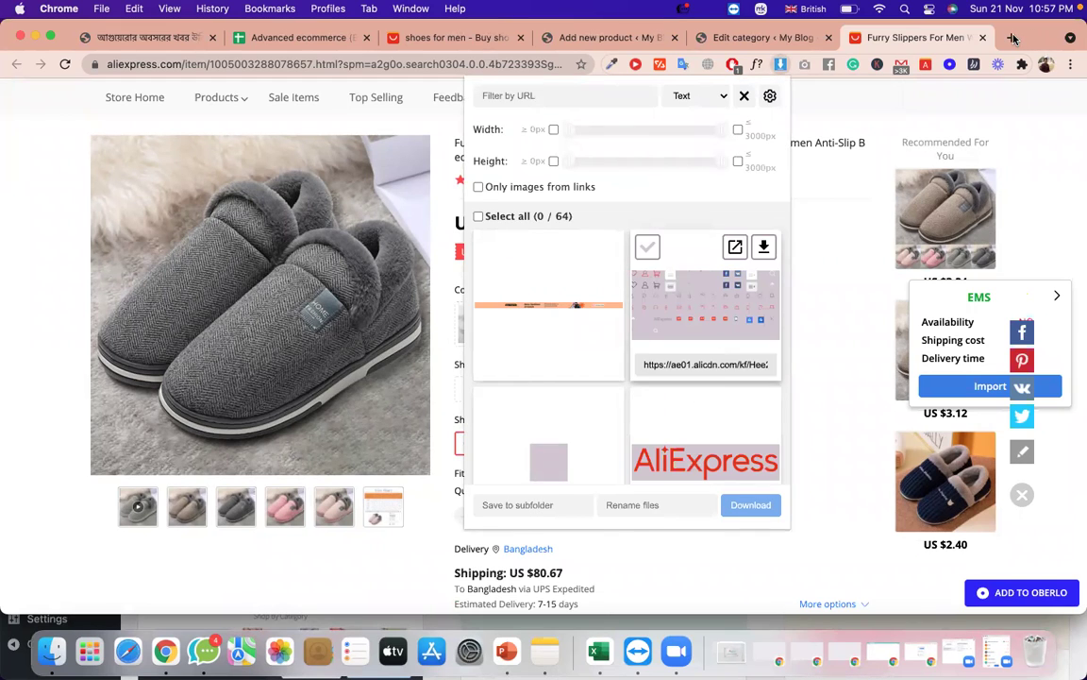
Search the web for "image downloader" in a new browser tab and open the Image Downloader extension's Chrome Web Store page.
{"action": "left_click", "coordinate": [1015, 37]}
{"action": "left_click", "coordinate": [1013, 37]}
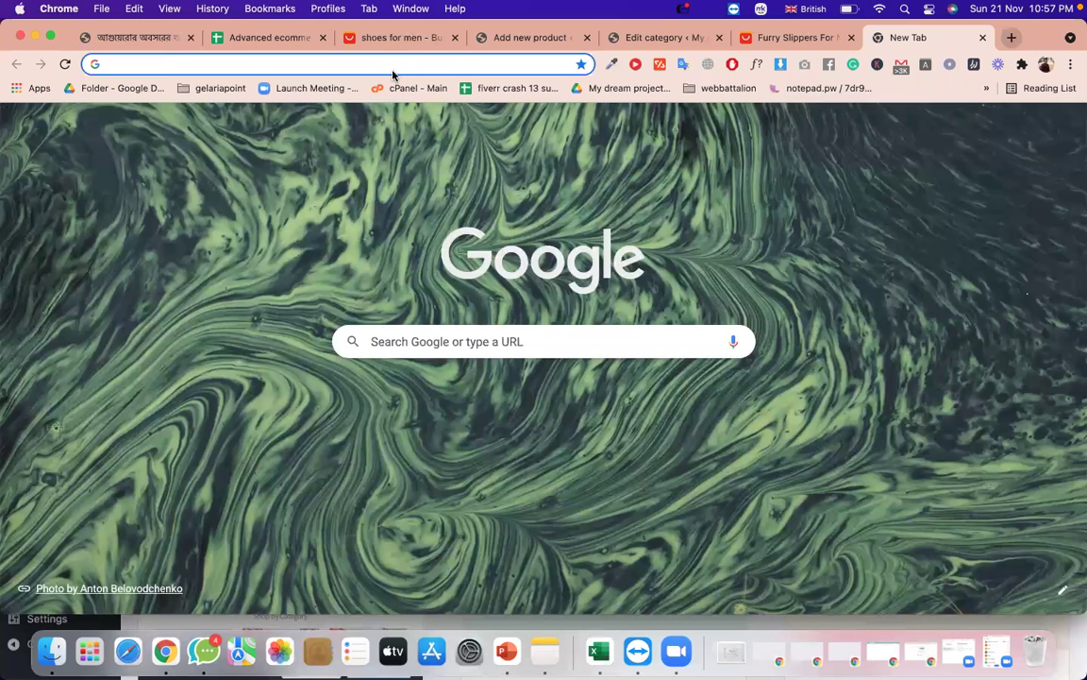
{"action": "left_click", "coordinate": [391, 70]}
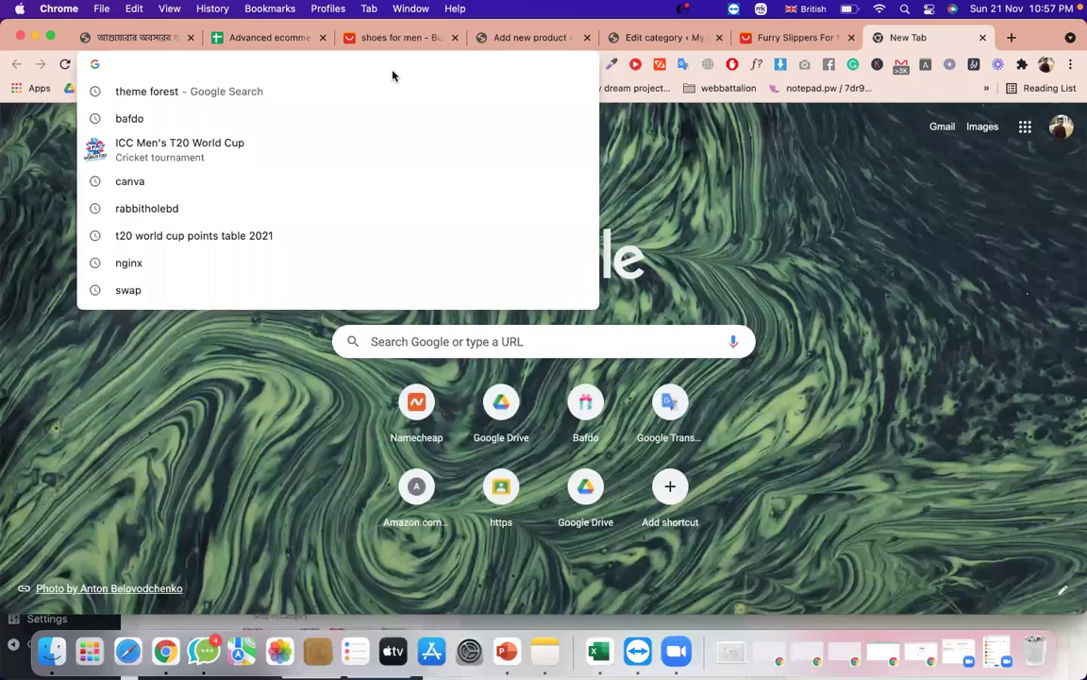
{"action": "type", "text": "image"}
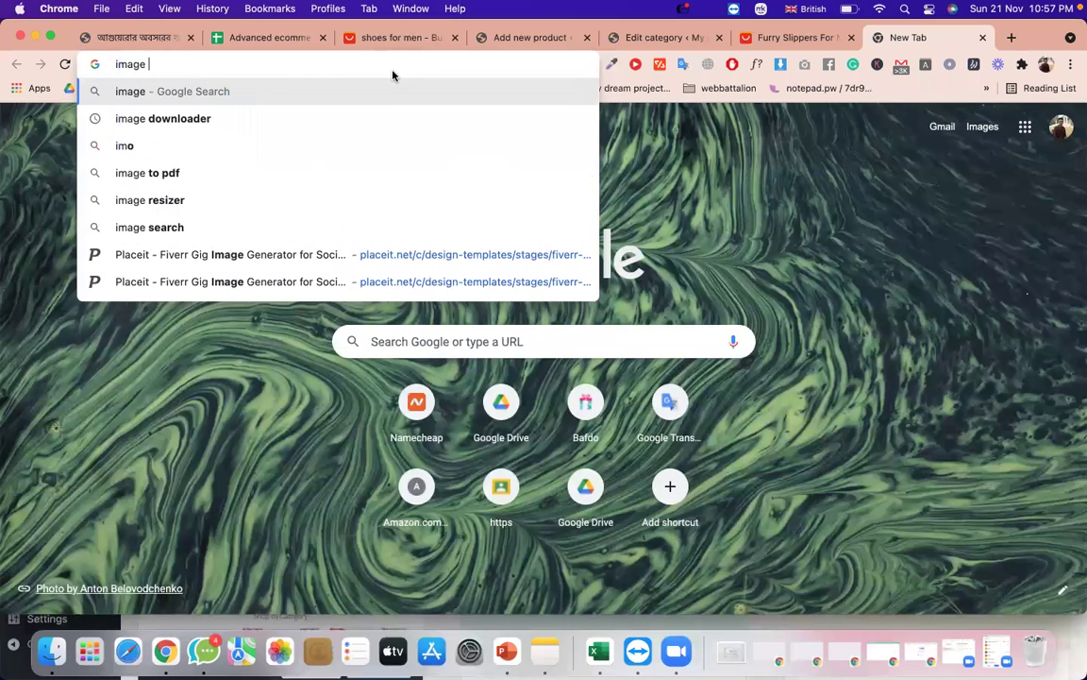
{"action": "left_click", "coordinate": [261, 124]}
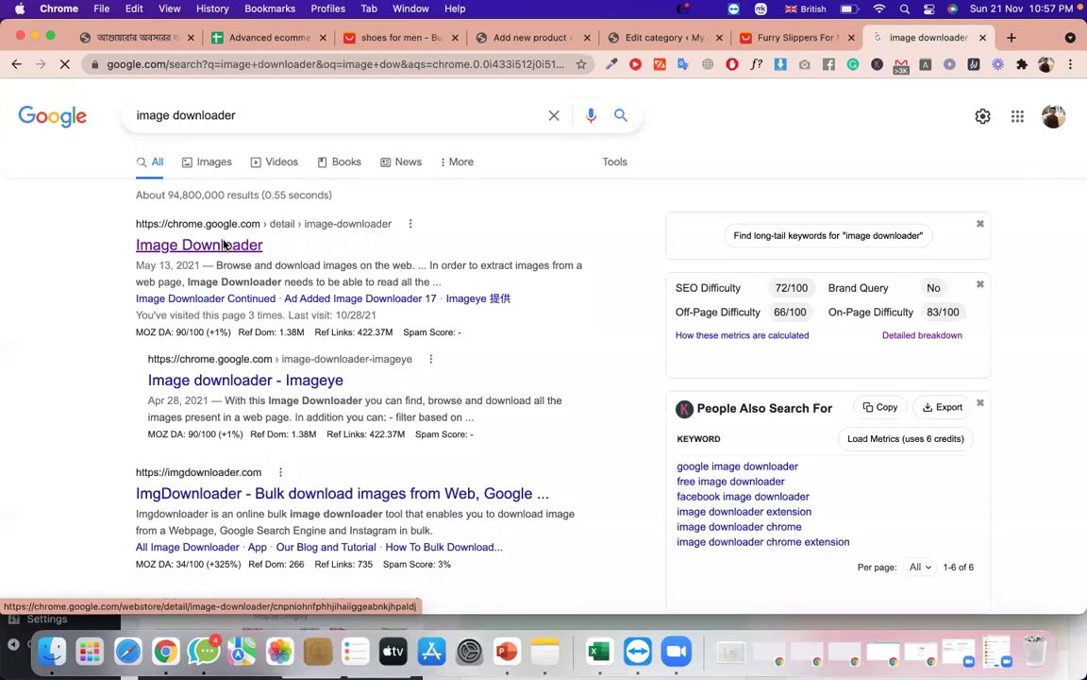
{"action": "left_click", "coordinate": [225, 245]}
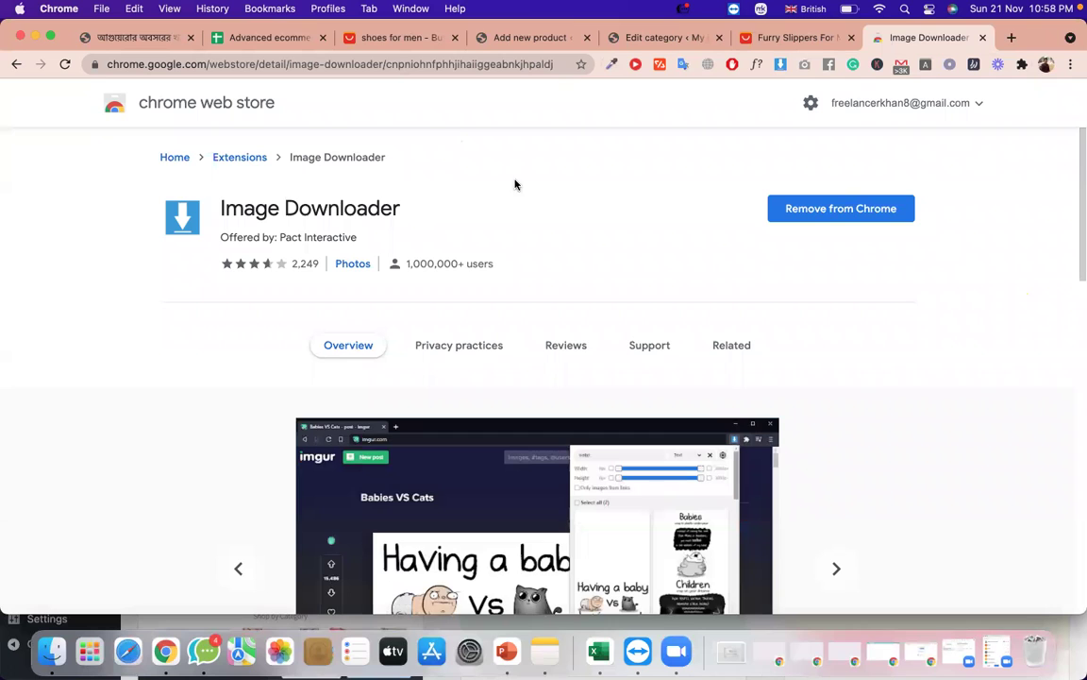
Back on the AliExpress slippers page, find the large dark gray slippers picture in Image Downloader's list and download it.
{"action": "left_click", "coordinate": [793, 38]}
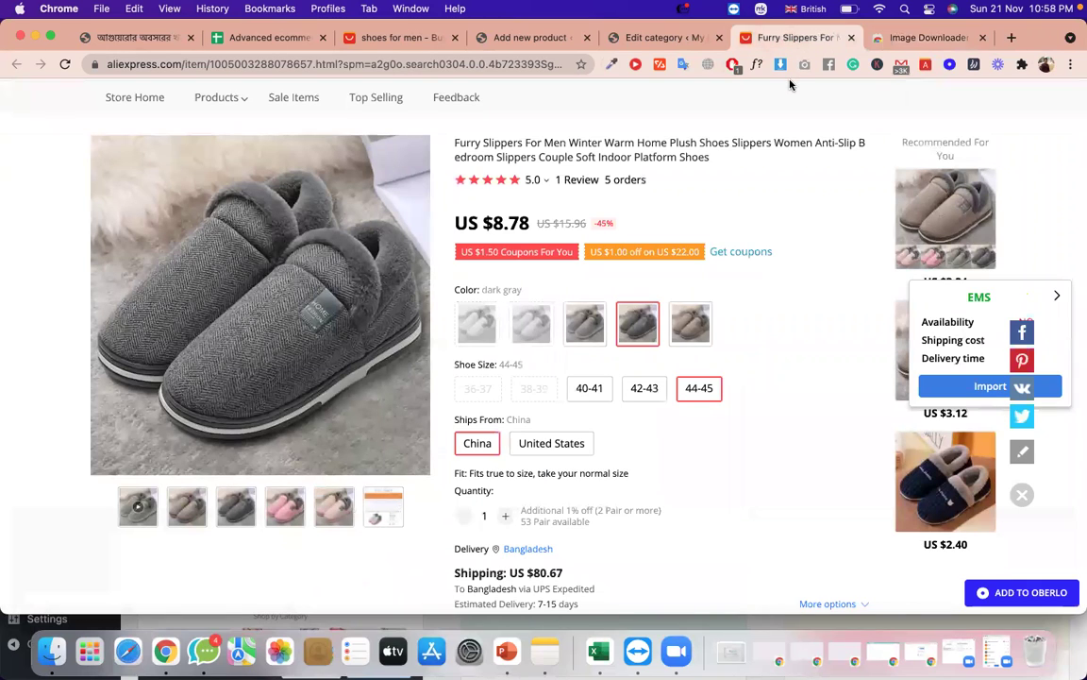
{"action": "left_click", "coordinate": [780, 64]}
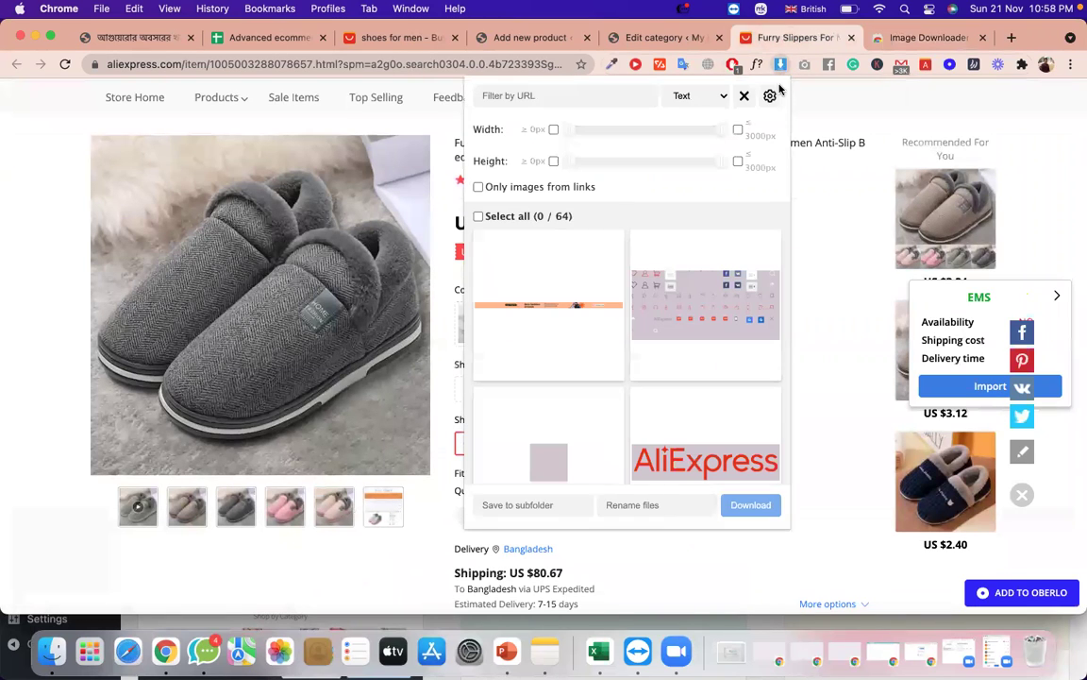
{"action": "scroll", "coordinate": [678, 369], "scroll_direction": "down", "scroll_amount": 3}
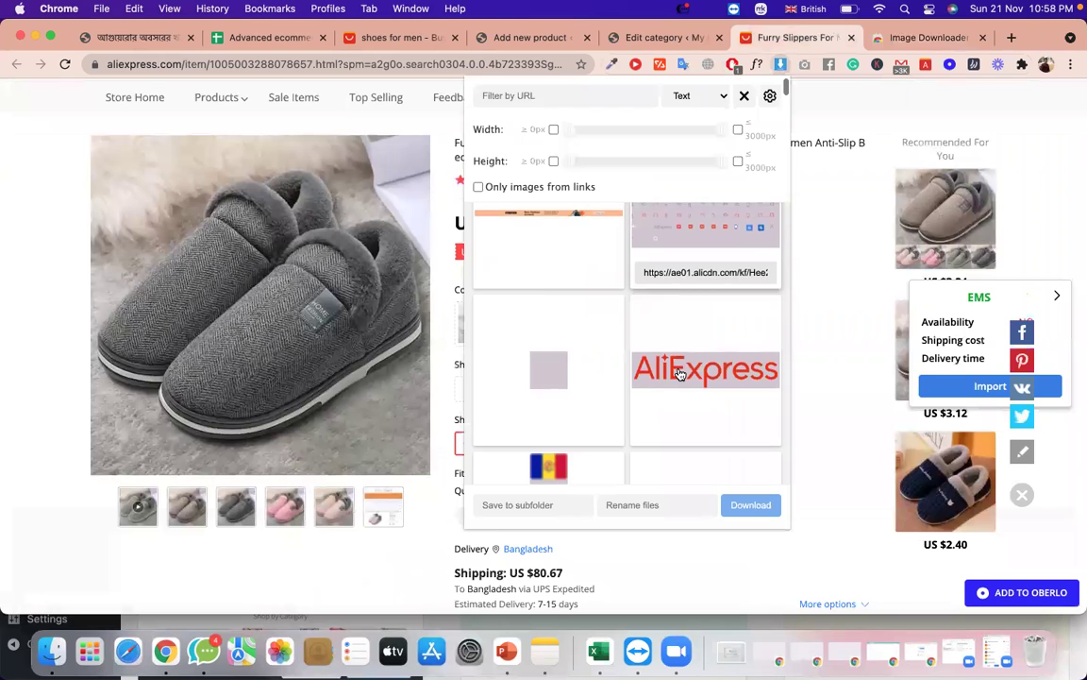
{"action": "scroll", "coordinate": [680, 375], "scroll_direction": "down", "scroll_amount": 10}
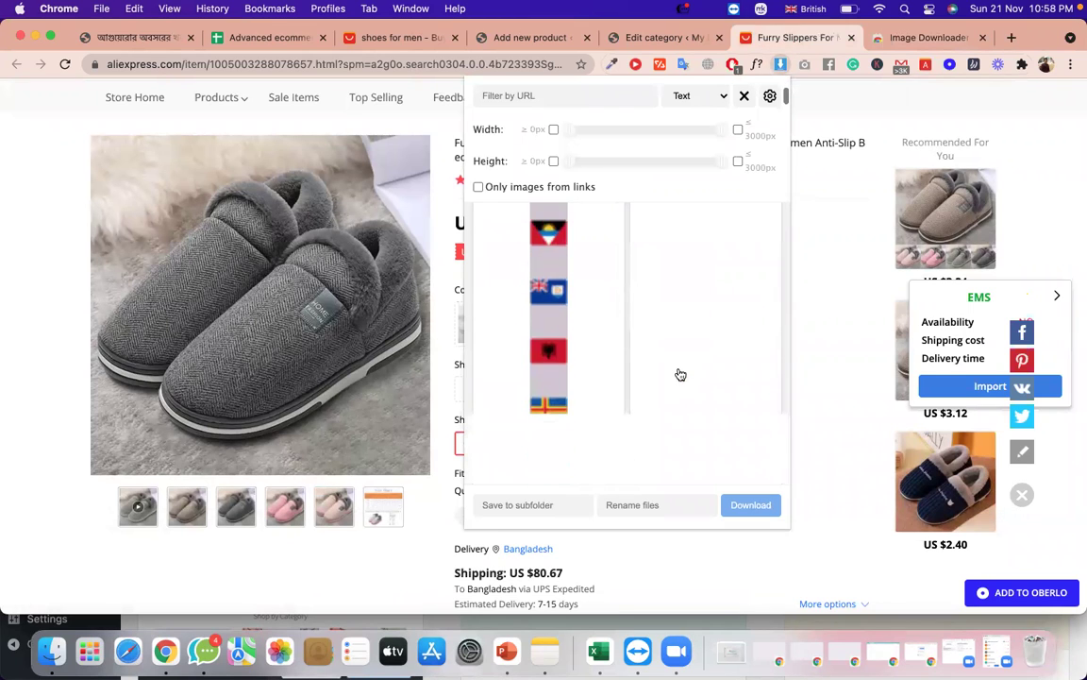
{"action": "scroll", "coordinate": [681, 375], "scroll_direction": "down", "scroll_amount": 5}
{"action": "scroll", "coordinate": [681, 374], "scroll_direction": "down", "scroll_amount": 10}
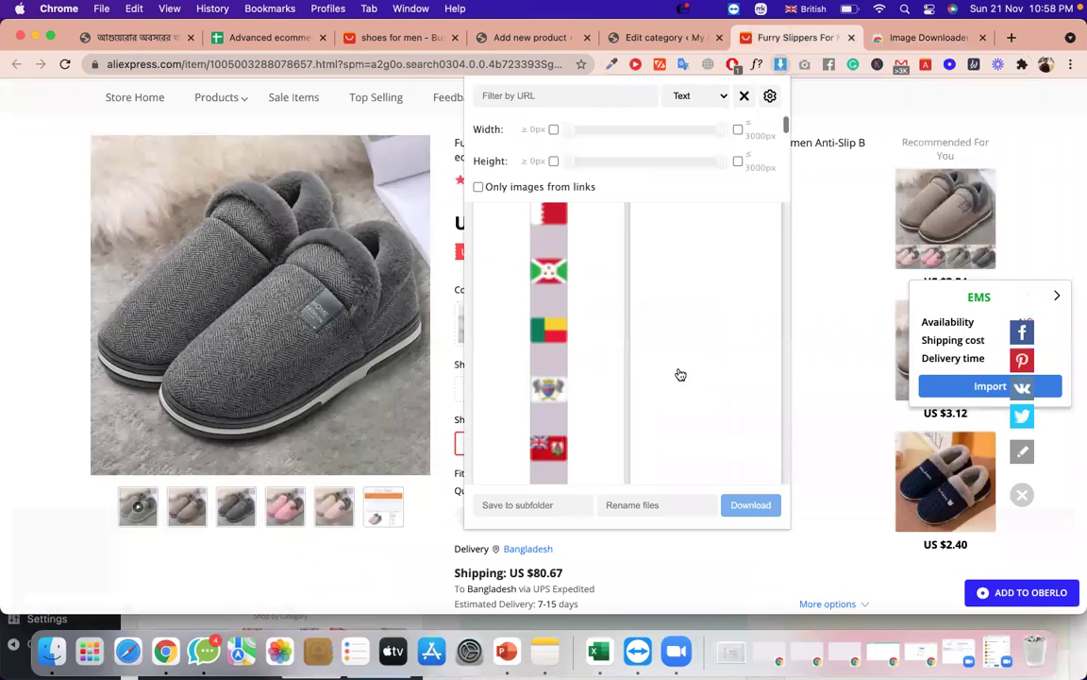
{"action": "scroll", "coordinate": [681, 375], "scroll_direction": "down", "scroll_amount": 8}
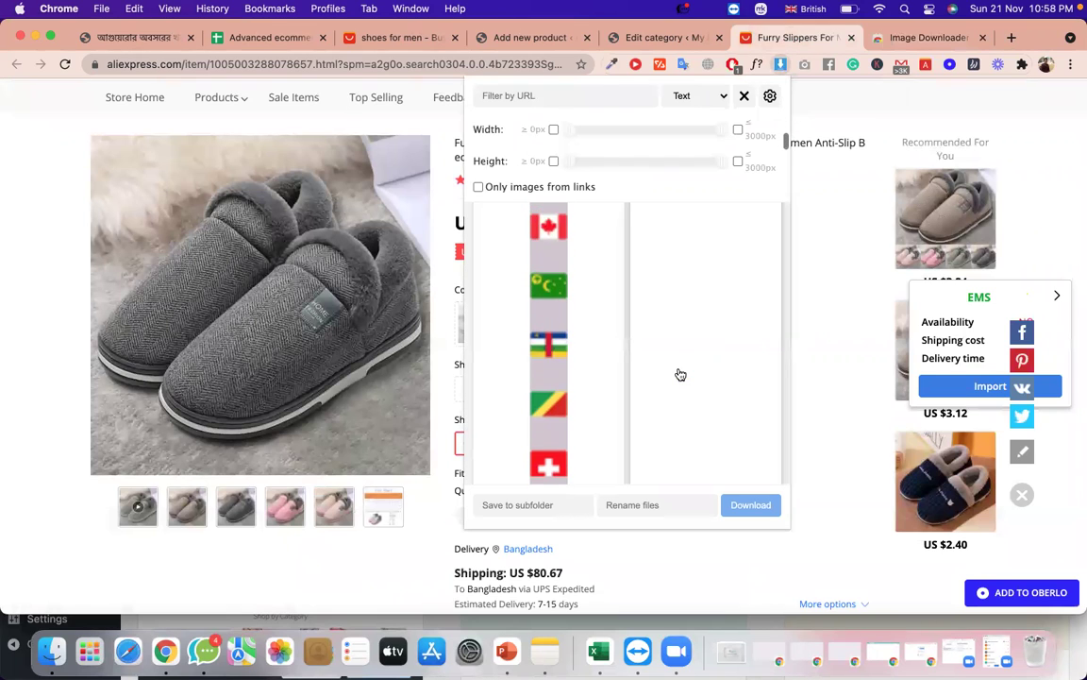
{"action": "scroll", "coordinate": [681, 374], "scroll_direction": "down", "scroll_amount": 5}
{"action": "scroll", "coordinate": [681, 375], "scroll_direction": "down", "scroll_amount": 8}
{"action": "scroll", "coordinate": [680, 374], "scroll_direction": "down", "scroll_amount": 10}
{"action": "scroll", "coordinate": [681, 374], "scroll_direction": "down", "scroll_amount": 10}
{"action": "scroll", "coordinate": [680, 375], "scroll_direction": "down", "scroll_amount": 8}
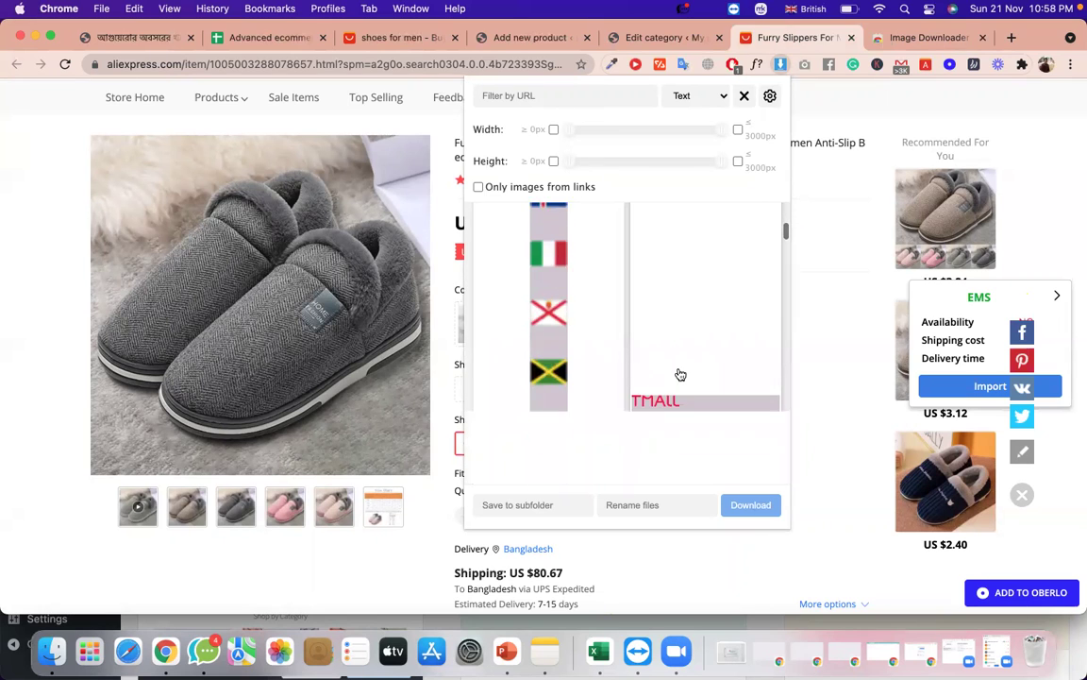
{"action": "scroll", "coordinate": [681, 374], "scroll_direction": "down", "scroll_amount": 10}
{"action": "scroll", "coordinate": [681, 374], "scroll_direction": "down", "scroll_amount": 10}
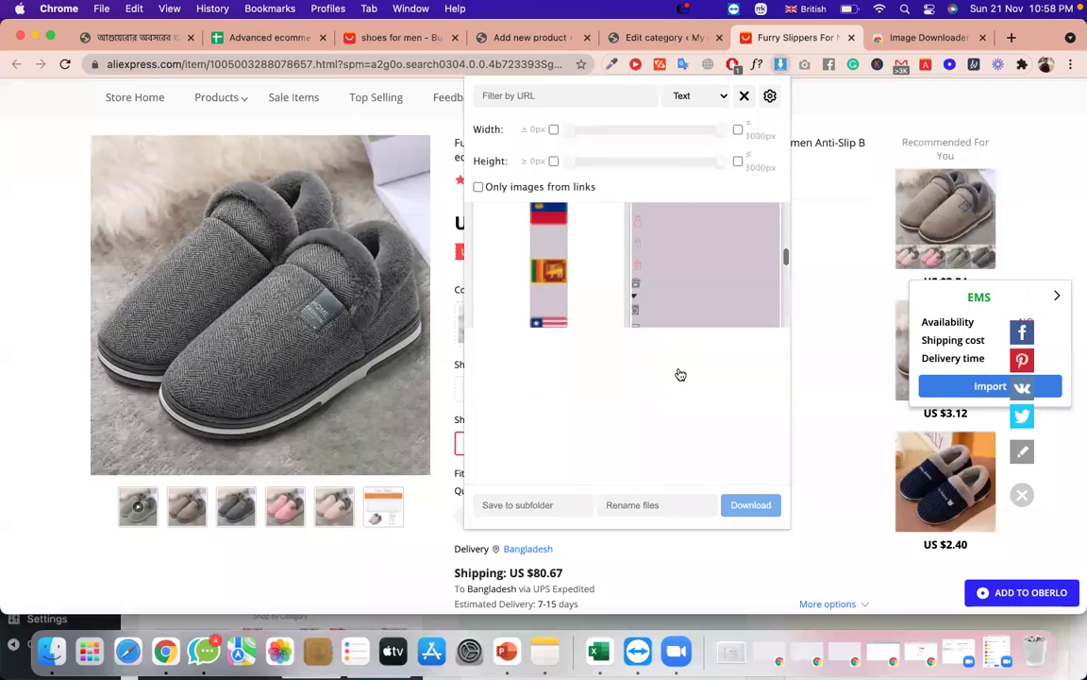
{"action": "scroll", "coordinate": [680, 374], "scroll_direction": "down", "scroll_amount": 10}
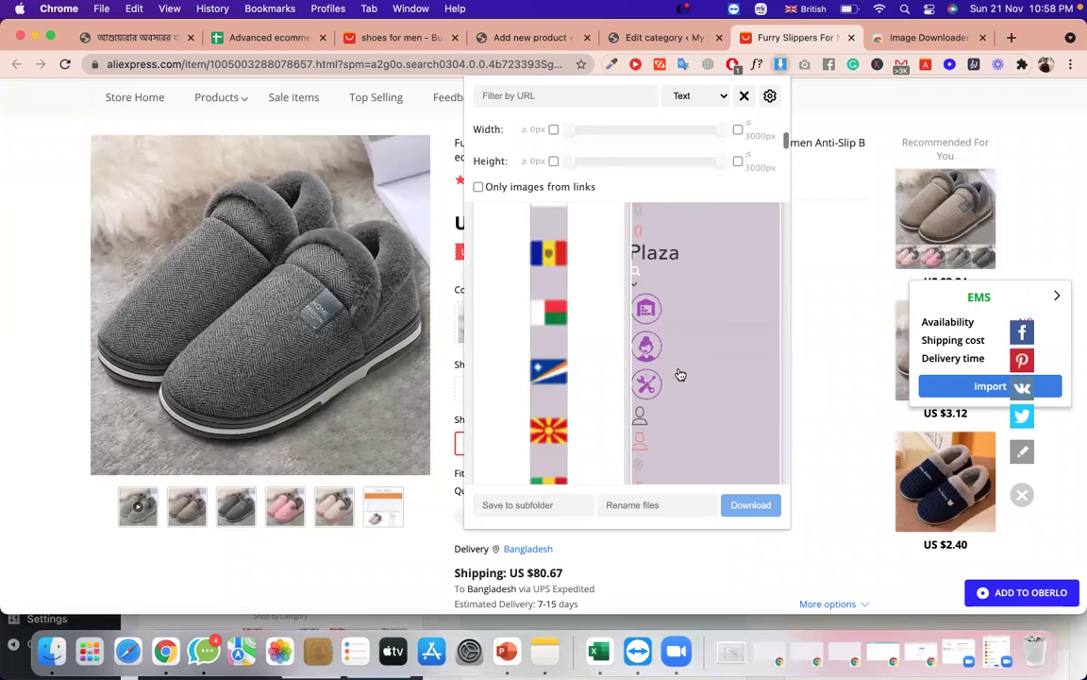
{"action": "scroll", "coordinate": [681, 375], "scroll_direction": "down", "scroll_amount": 10}
{"action": "scroll", "coordinate": [680, 374], "scroll_direction": "down", "scroll_amount": 10}
{"action": "scroll", "coordinate": [680, 375], "scroll_direction": "down", "scroll_amount": 10}
{"action": "scroll", "coordinate": [680, 375], "scroll_direction": "down", "scroll_amount": 8}
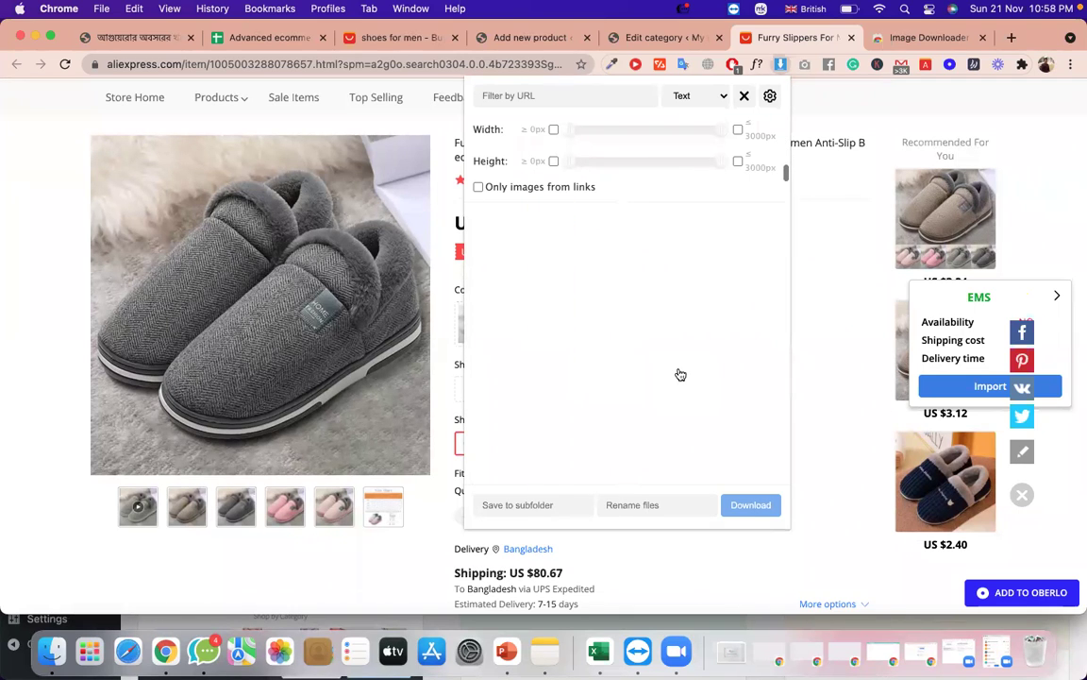
{"action": "scroll", "coordinate": [681, 375], "scroll_direction": "down", "scroll_amount": 3}
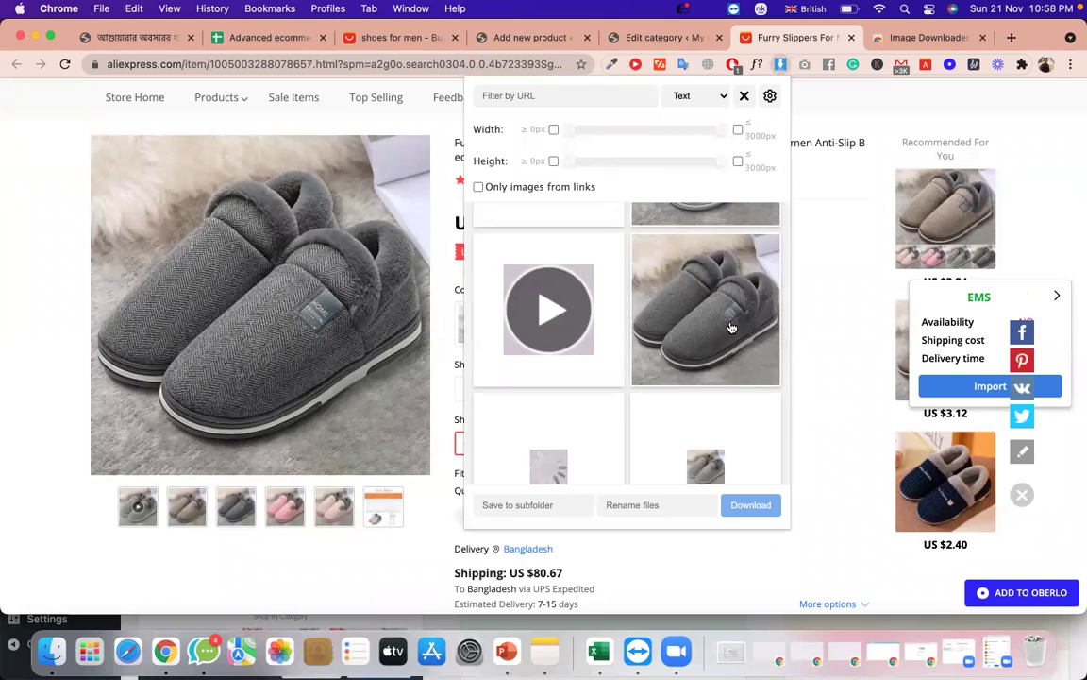
{"action": "mouse_move", "coordinate": [731, 327]}
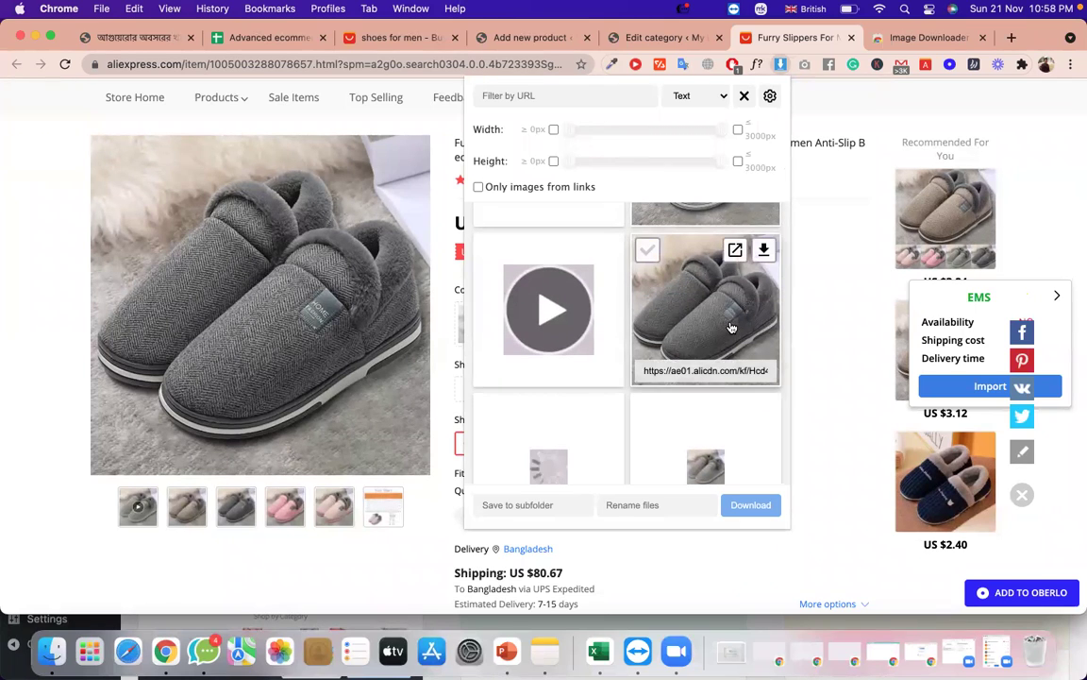
{"action": "left_click", "coordinate": [764, 252]}
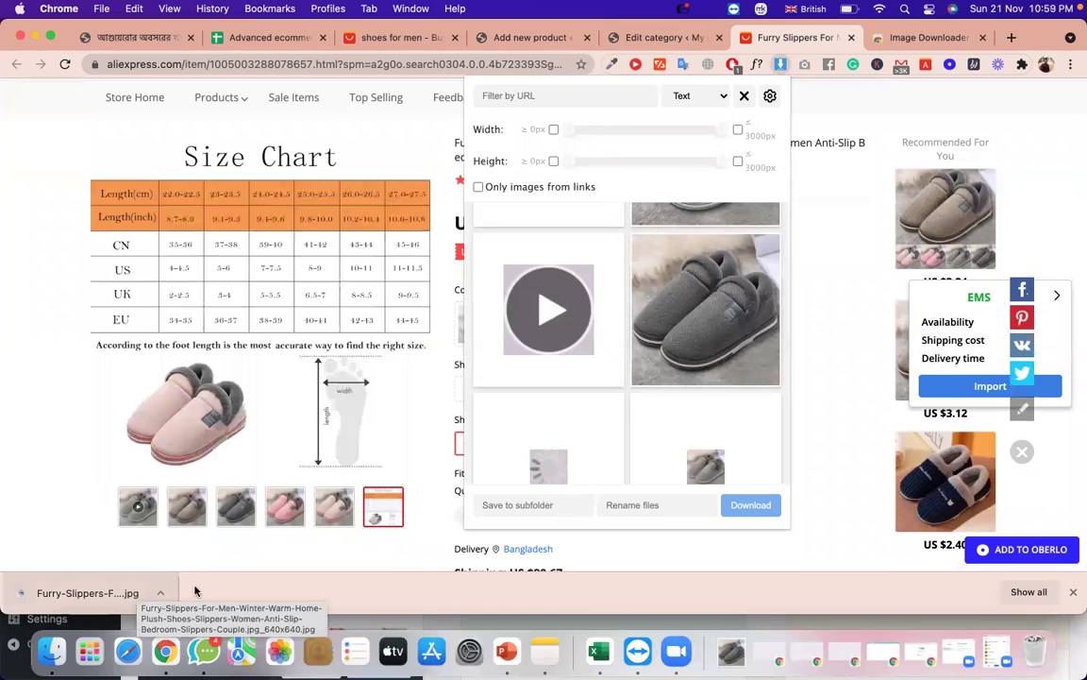
Save the same dark gray slippers picture as a PNG in the Downloads folder, using the Save image as Type extension.
{"action": "mouse_move", "coordinate": [676, 363]}
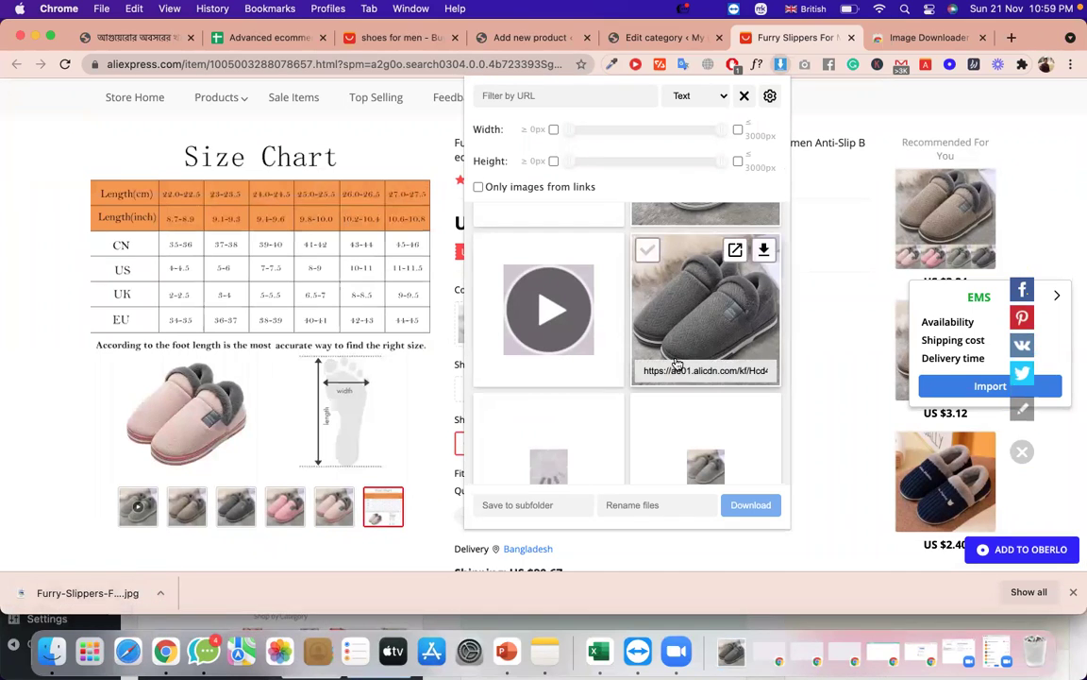
{"action": "right_click", "coordinate": [693, 333]}
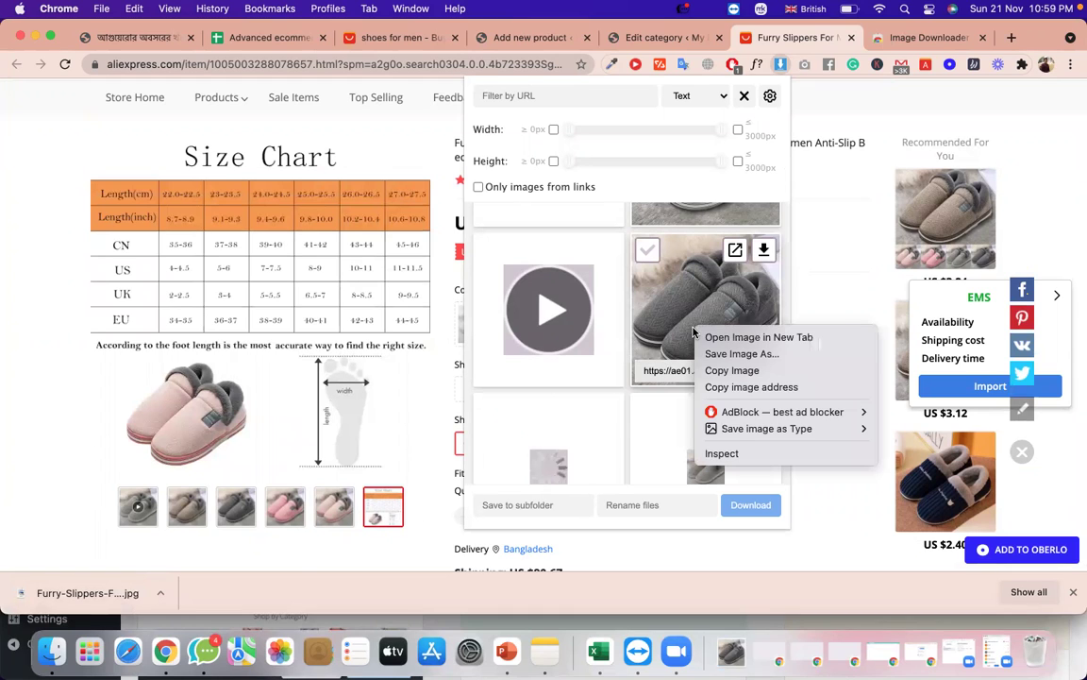
{"action": "mouse_move", "coordinate": [760, 429]}
{"action": "mouse_move", "coordinate": [726, 437]}
{"action": "mouse_move", "coordinate": [805, 434]}
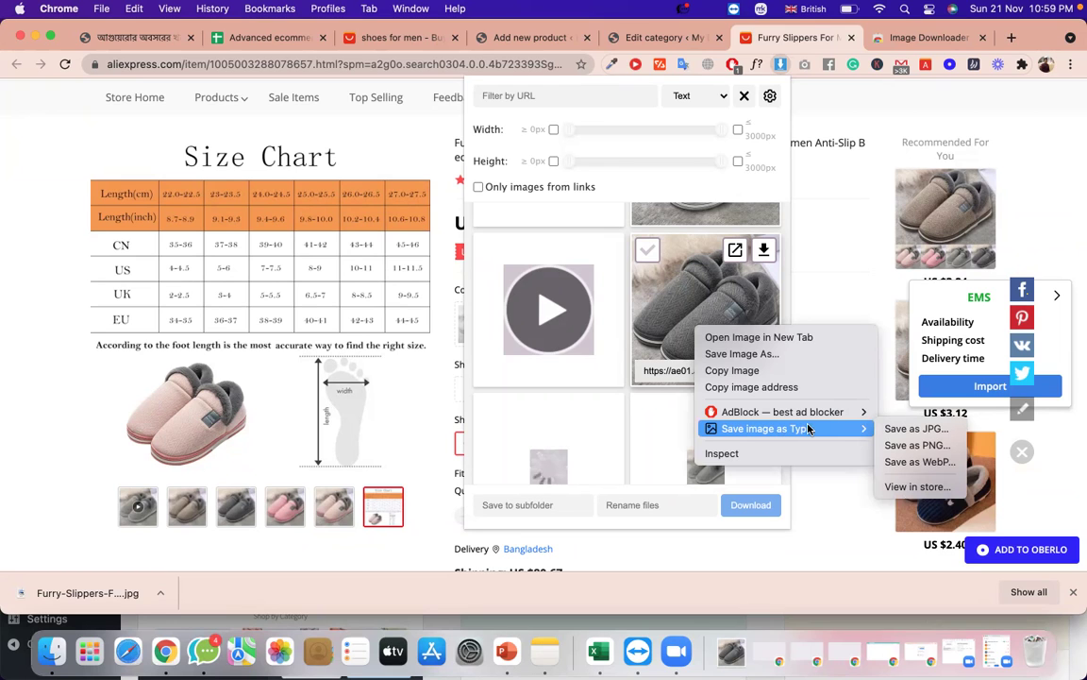
{"action": "left_click", "coordinate": [897, 445]}
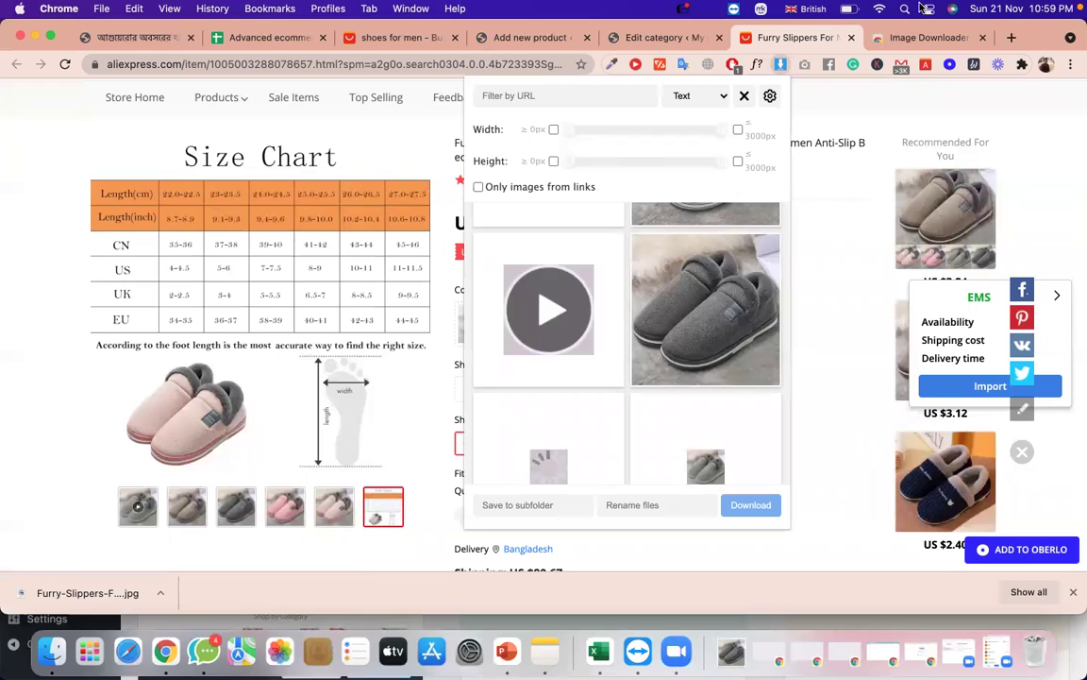
{"action": "left_click", "coordinate": [1010, 38]}
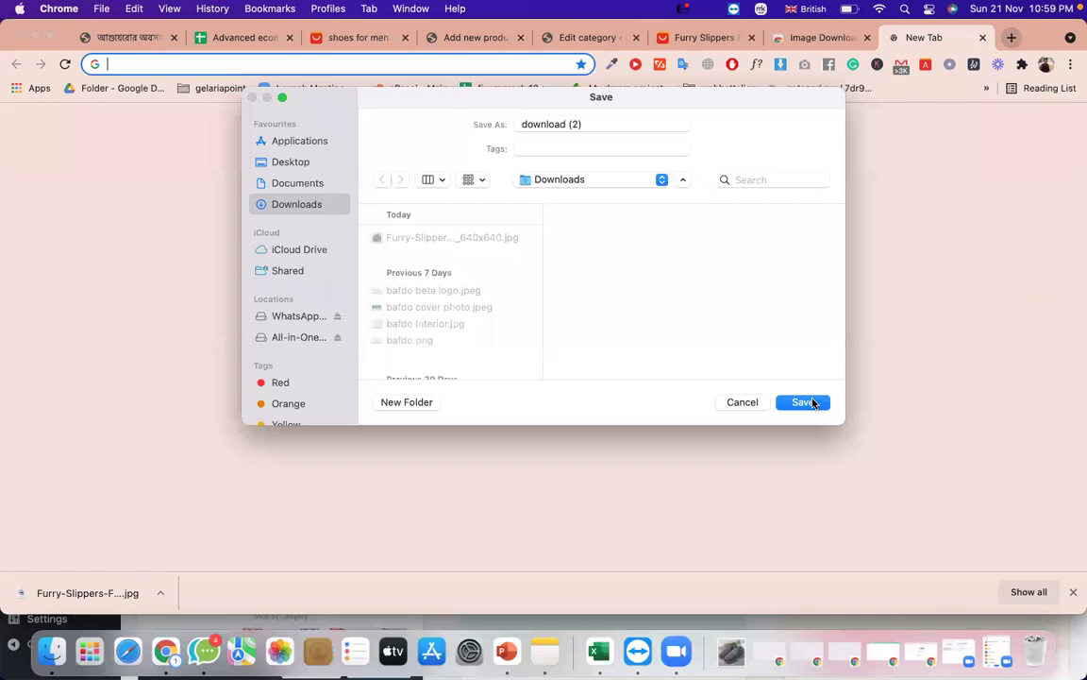
{"action": "left_click", "coordinate": [801, 402]}
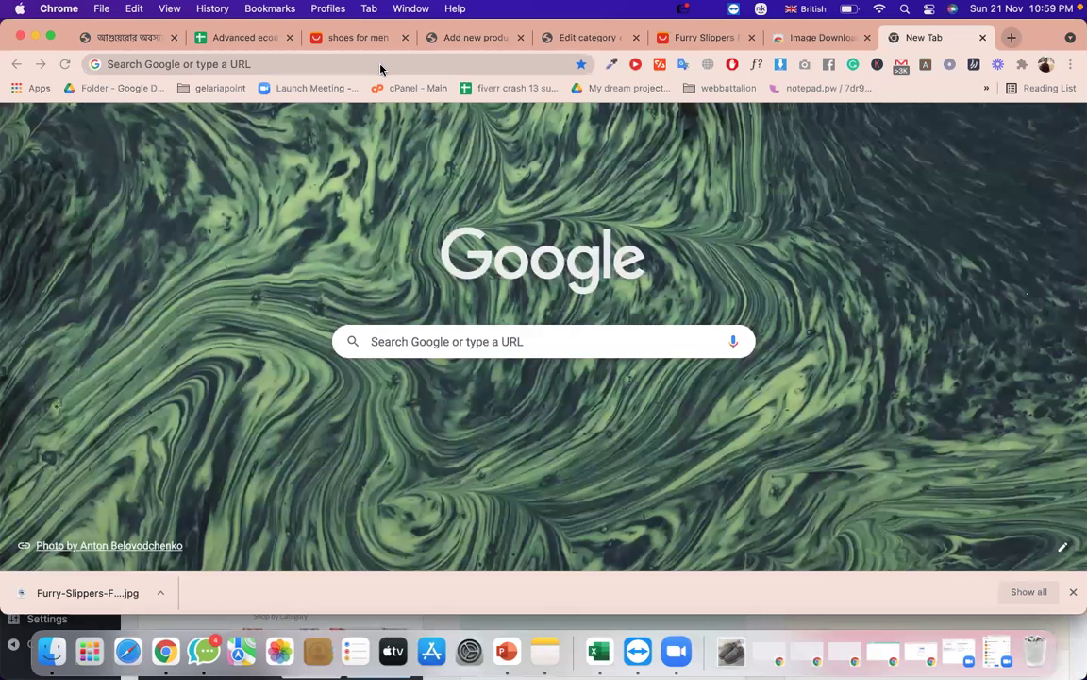
Look up "save image as type" on the web, view the extension's Chrome Web Store page, and return to the AliExpress slippers page.
{"action": "left_click", "coordinate": [381, 64]}
{"action": "type", "text": "sa"}
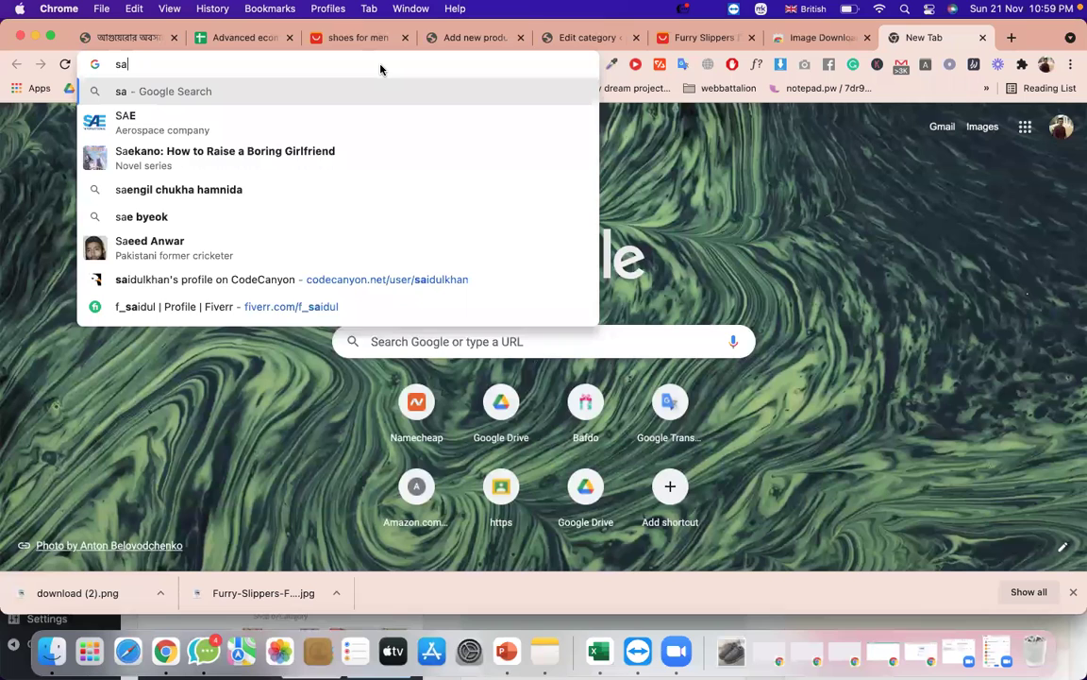
{"action": "type", "text": "ve "}
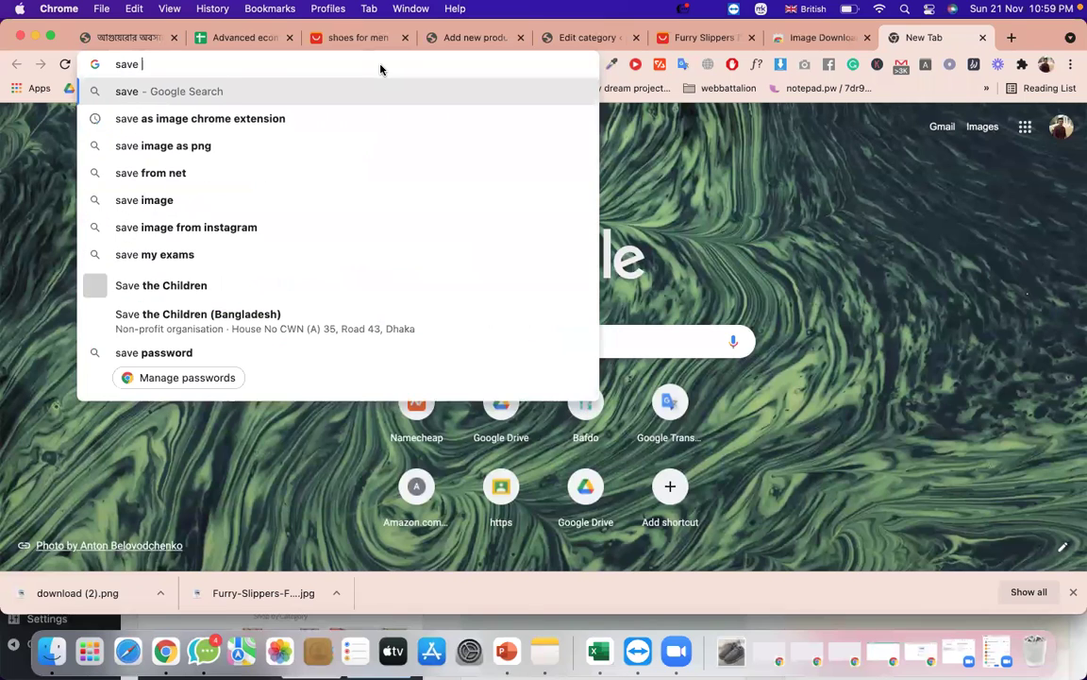
{"action": "type", "text": "image"}
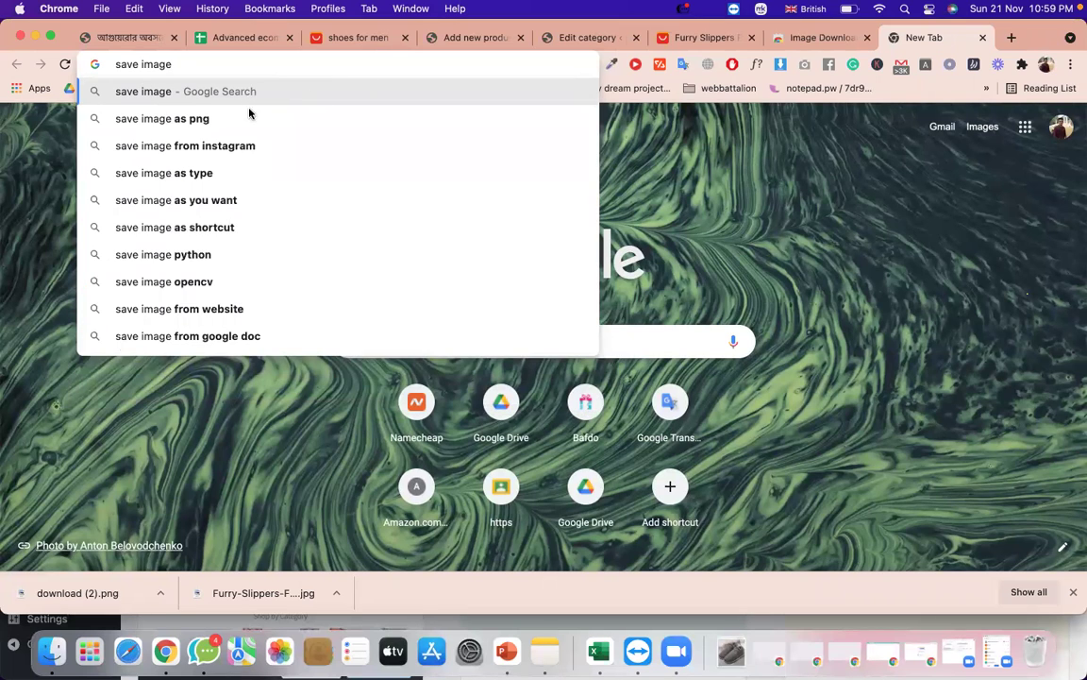
{"action": "left_click", "coordinate": [204, 173]}
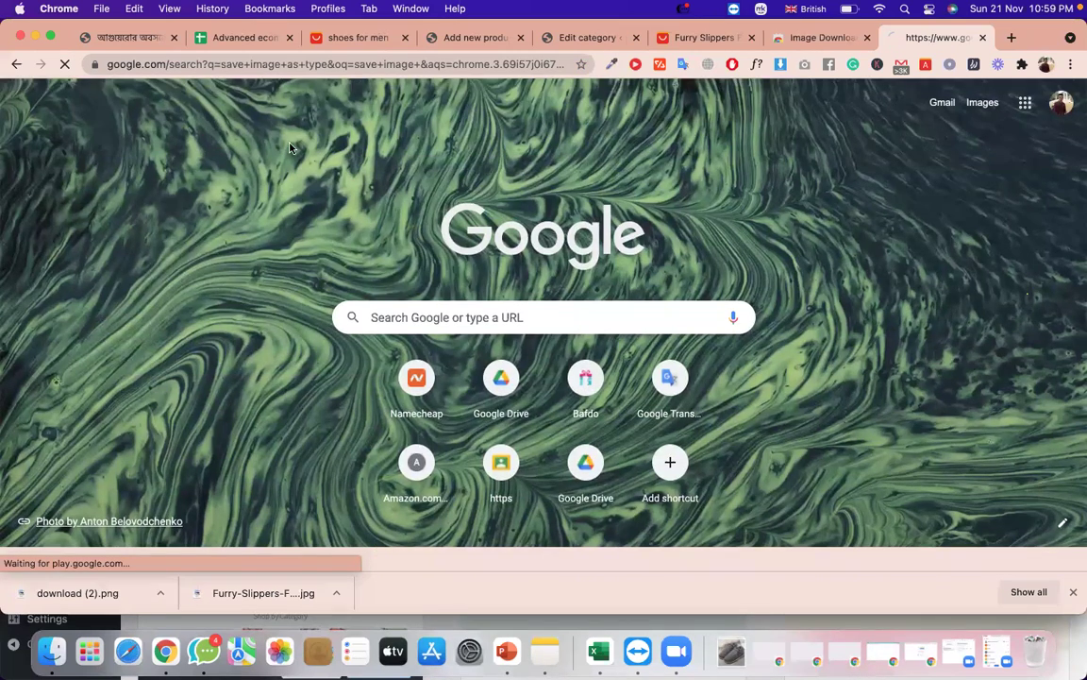
{"action": "left_click", "coordinate": [258, 247]}
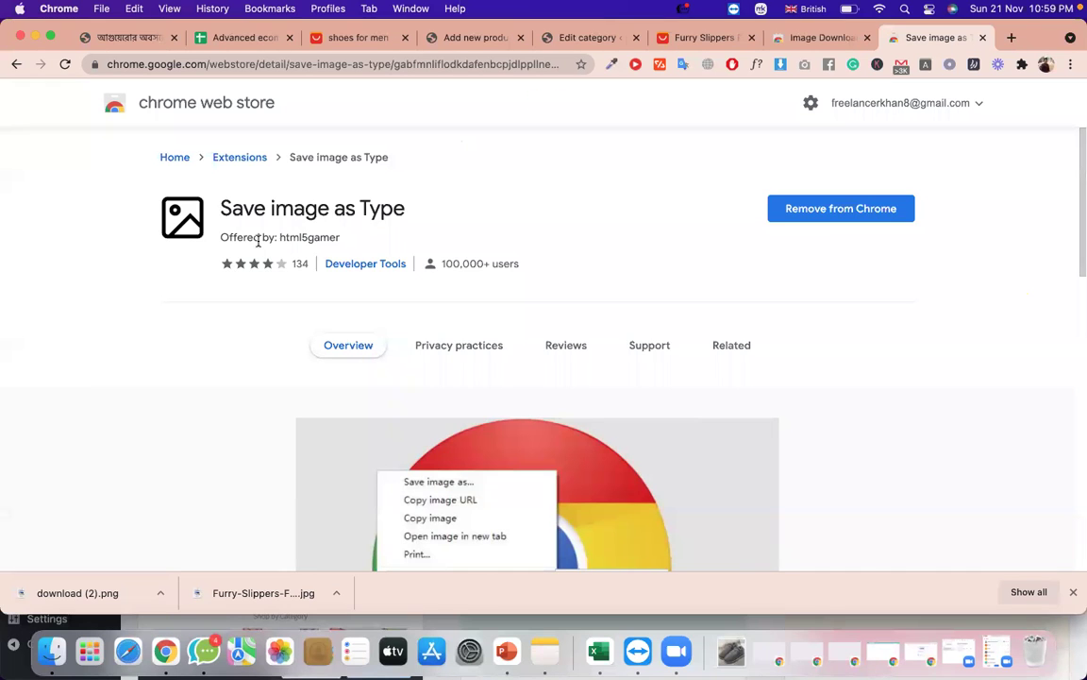
{"action": "triple_click", "coordinate": [249, 219]}
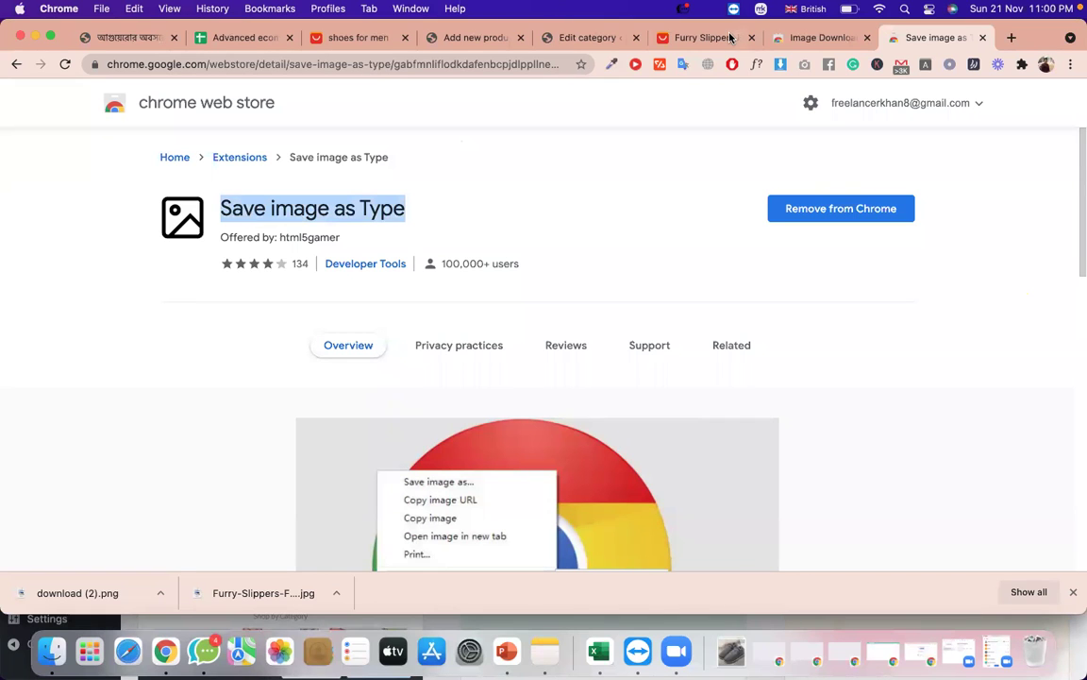
{"action": "left_click", "coordinate": [782, 39]}
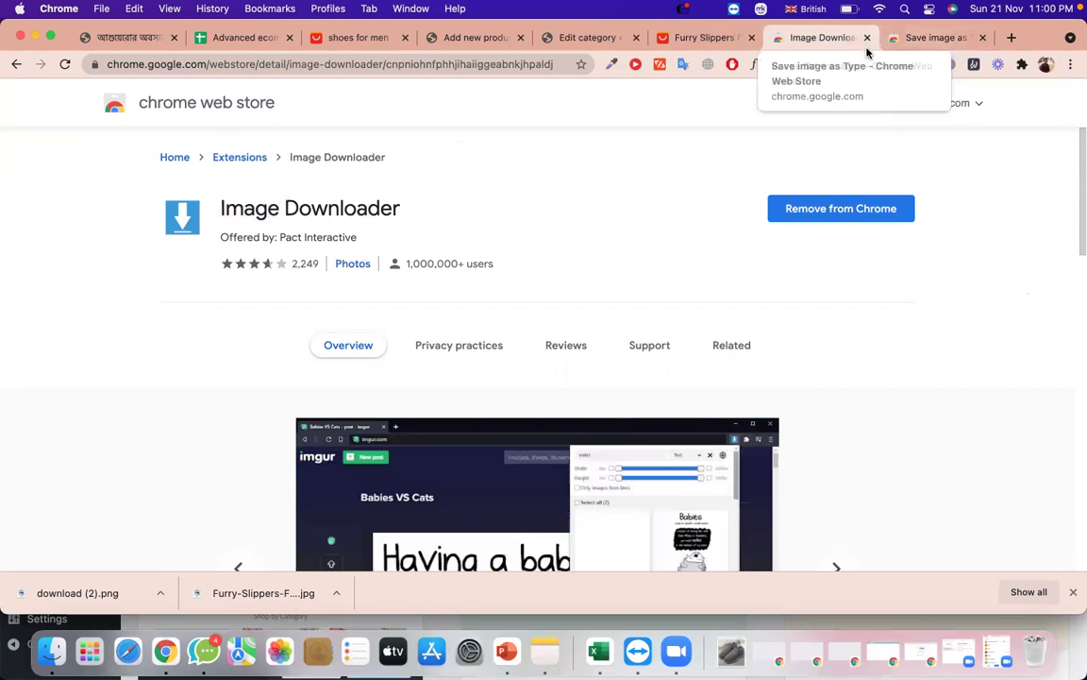
{"action": "left_click", "coordinate": [696, 42]}
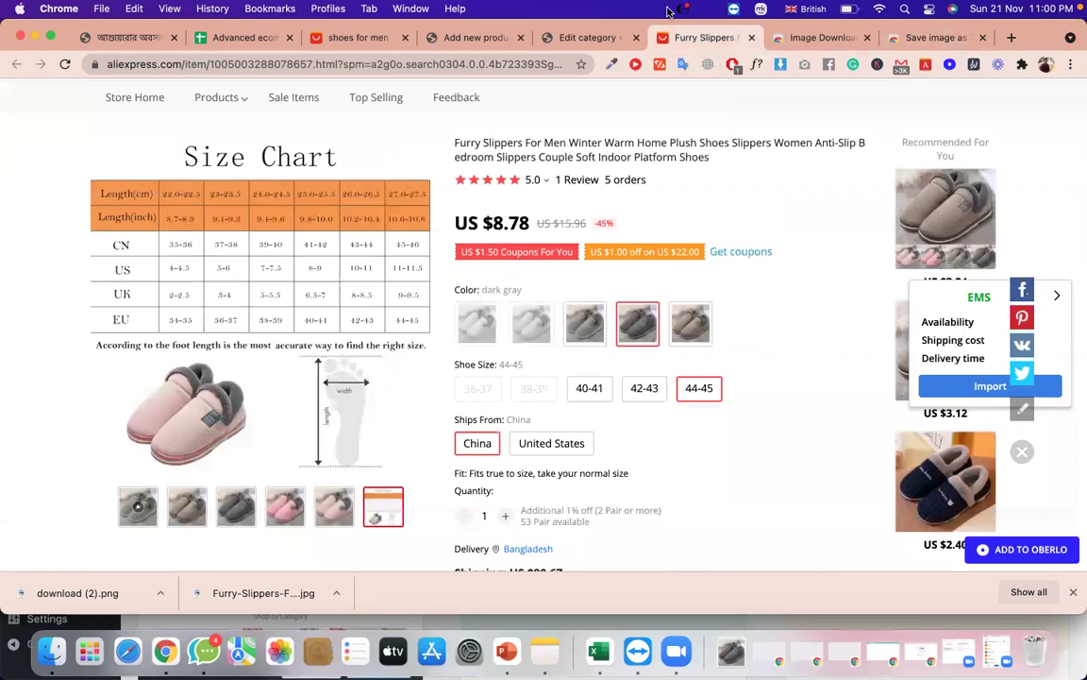
Close the Edit category page and set the downloaded Furry-Slippers JPG as the product image of the new product.
{"action": "left_click", "coordinate": [590, 38]}
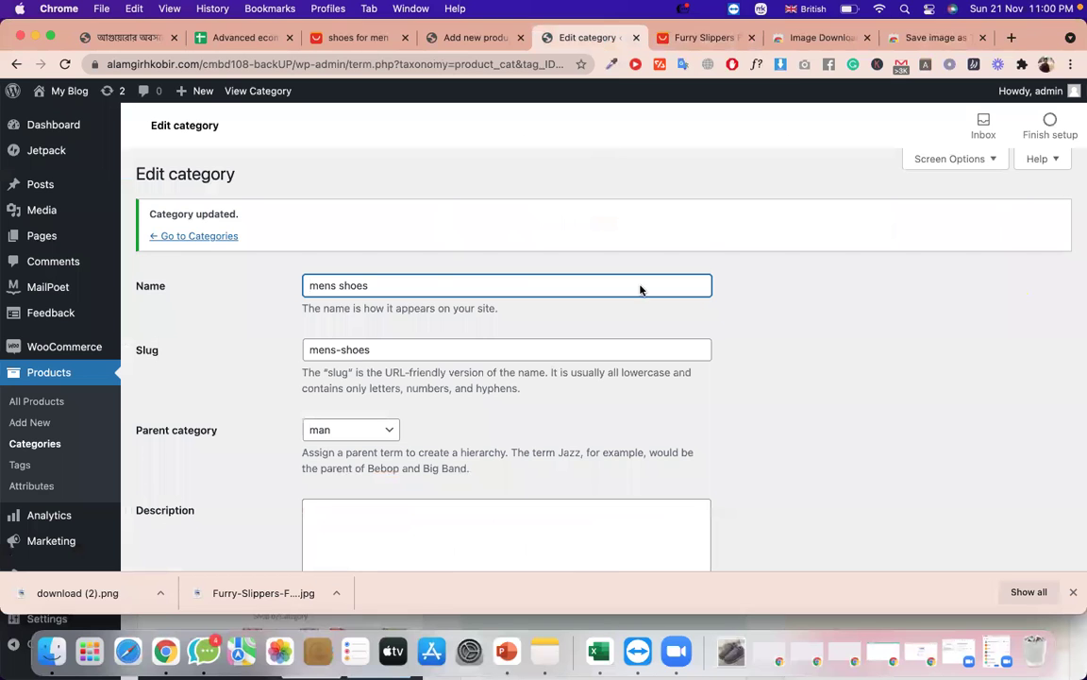
{"action": "left_click", "coordinate": [637, 38]}
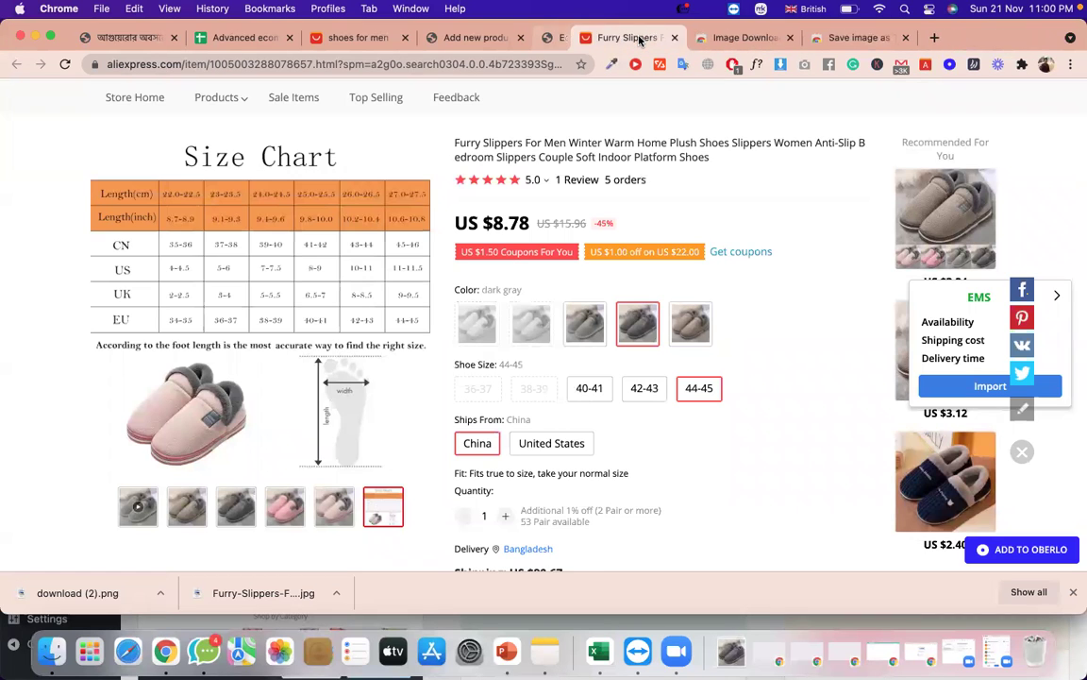
{"action": "left_click", "coordinate": [470, 39]}
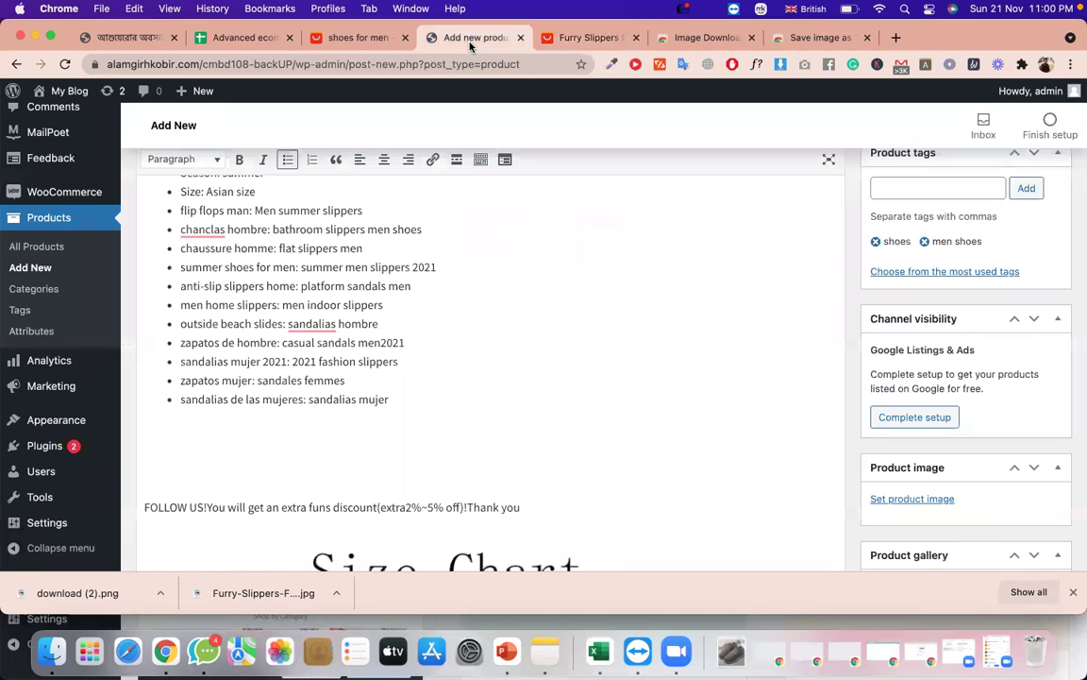
{"action": "left_click", "coordinate": [911, 498]}
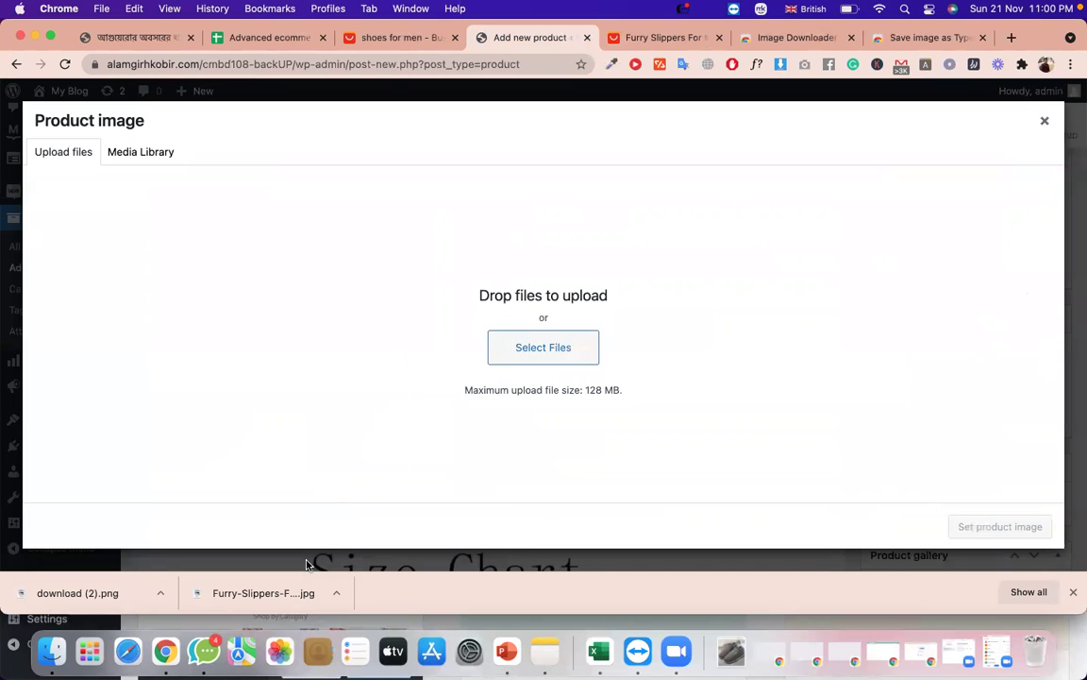
{"action": "left_click_drag", "start_coordinate": [286, 589], "coordinate": [854, 501]}
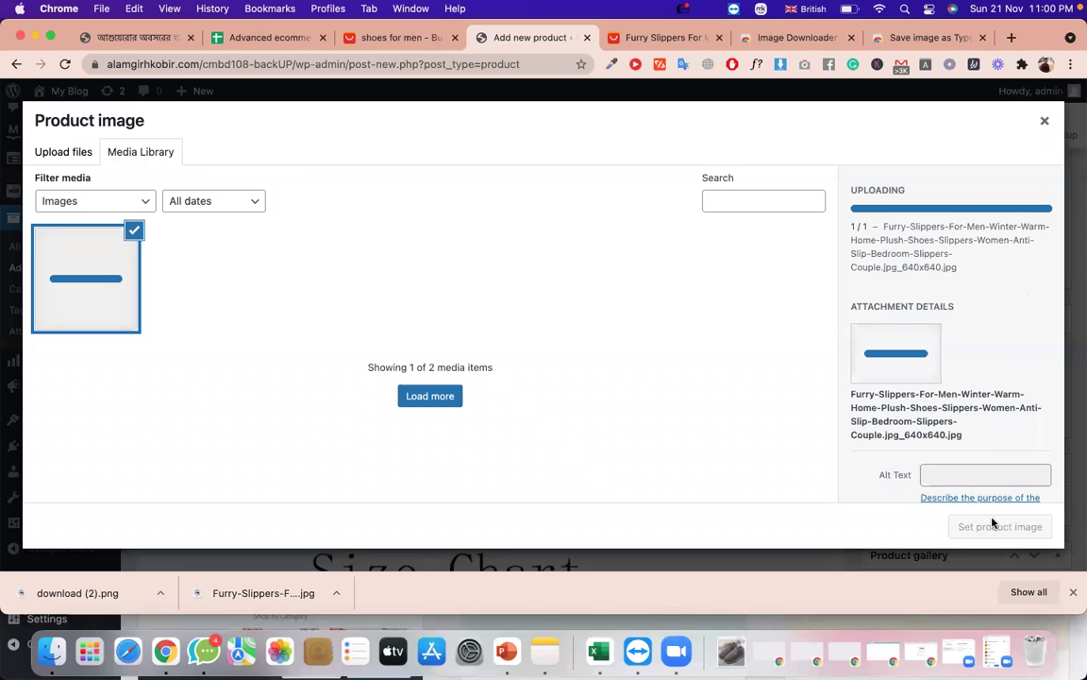
{"action": "left_click", "coordinate": [991, 528]}
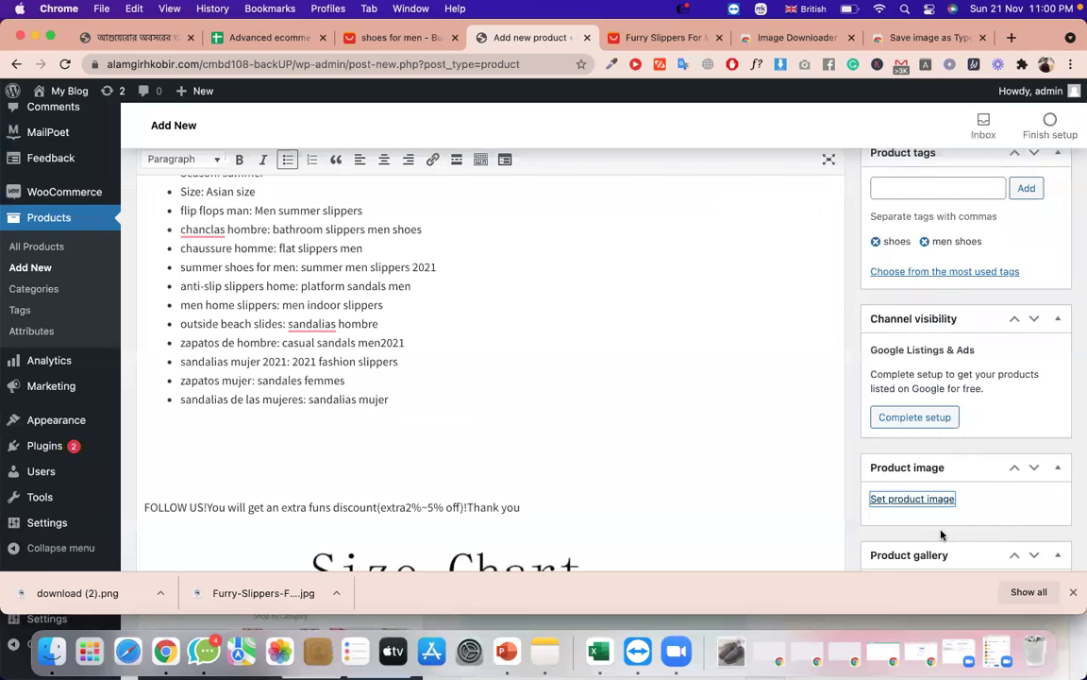
Publish the furry slippers product and open its storefront page.
{"action": "scroll", "coordinate": [944, 321], "scroll_direction": "up", "scroll_amount": 10}
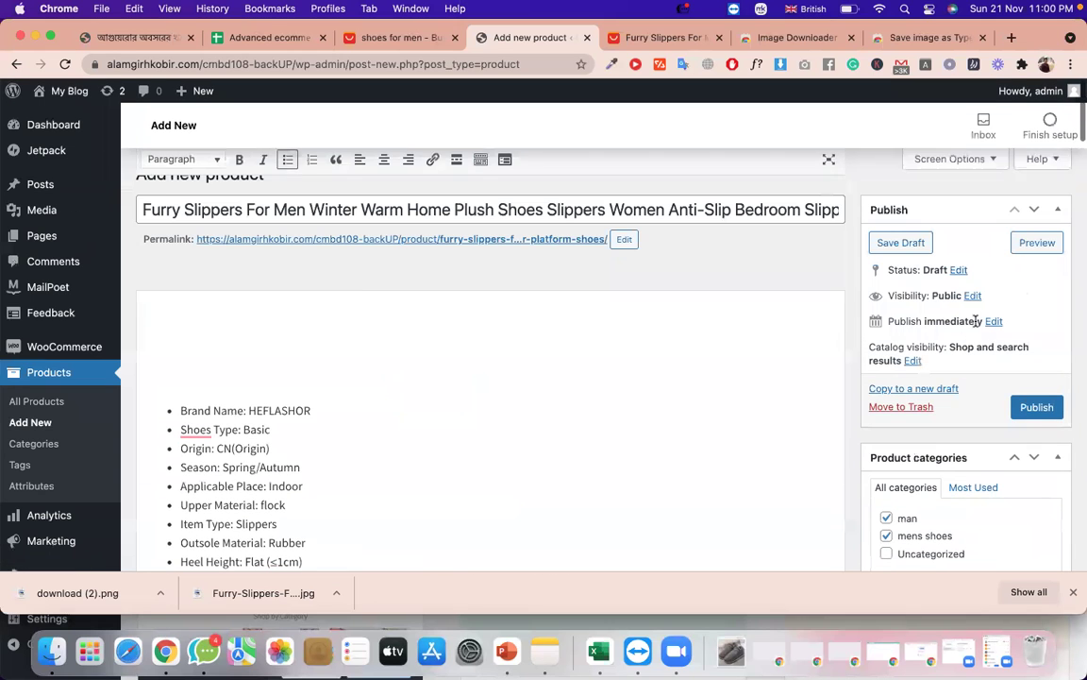
{"action": "left_click", "coordinate": [1034, 406]}
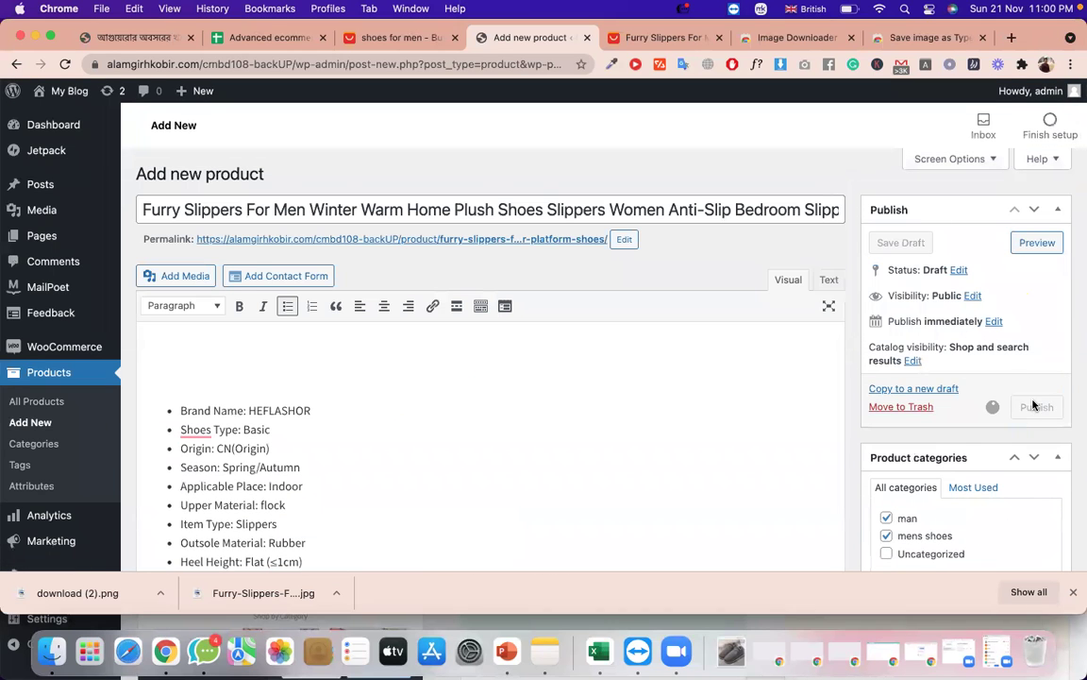
{"action": "left_click", "coordinate": [959, 270]}
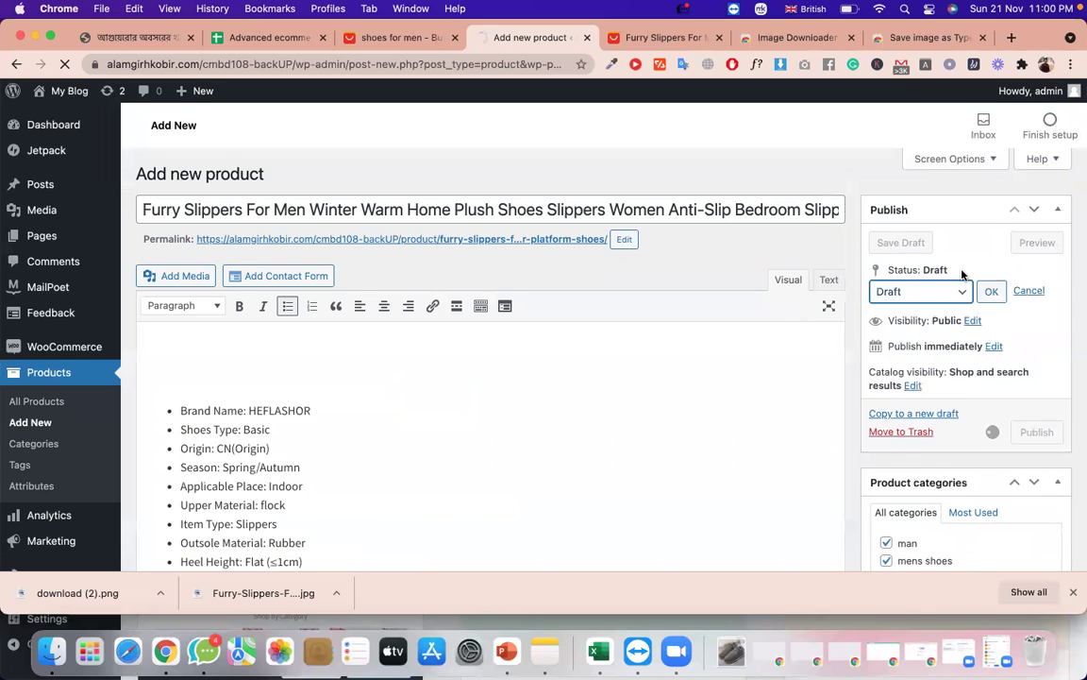
{"action": "left_click", "coordinate": [951, 296]}
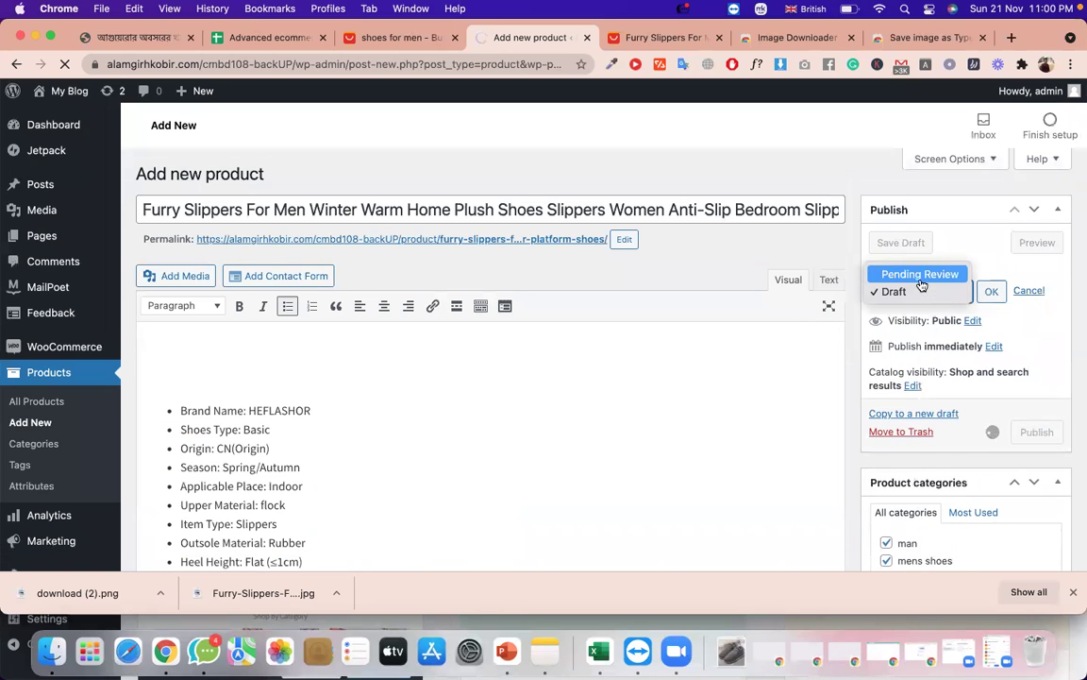
{"action": "left_click", "coordinate": [973, 256]}
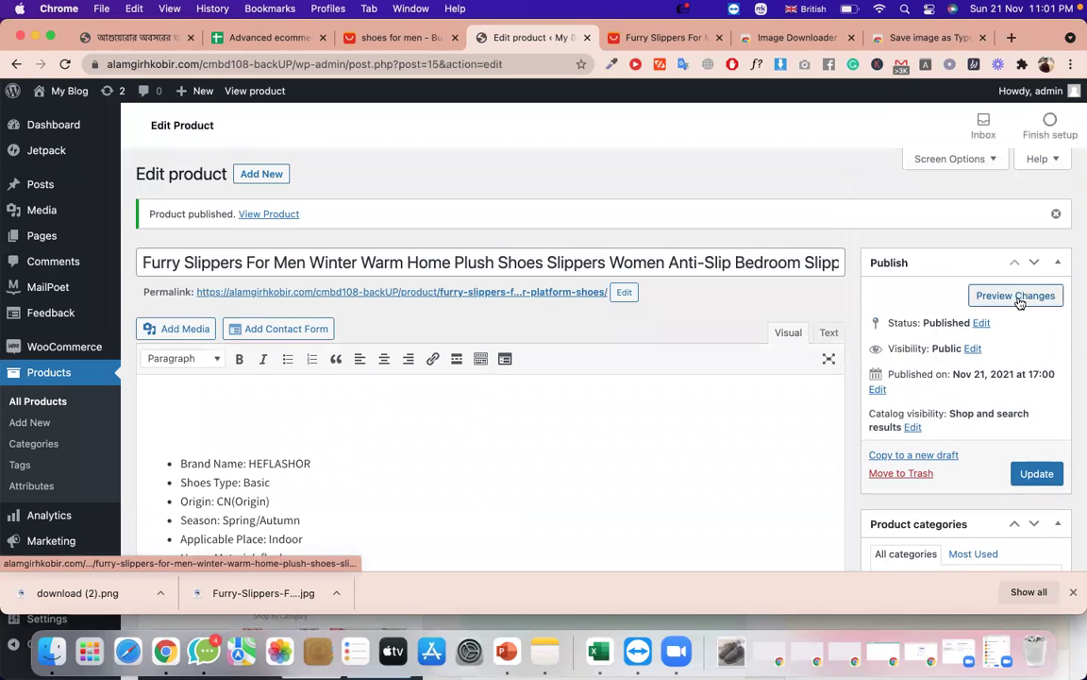
{"action": "triple_click", "coordinate": [414, 297]}
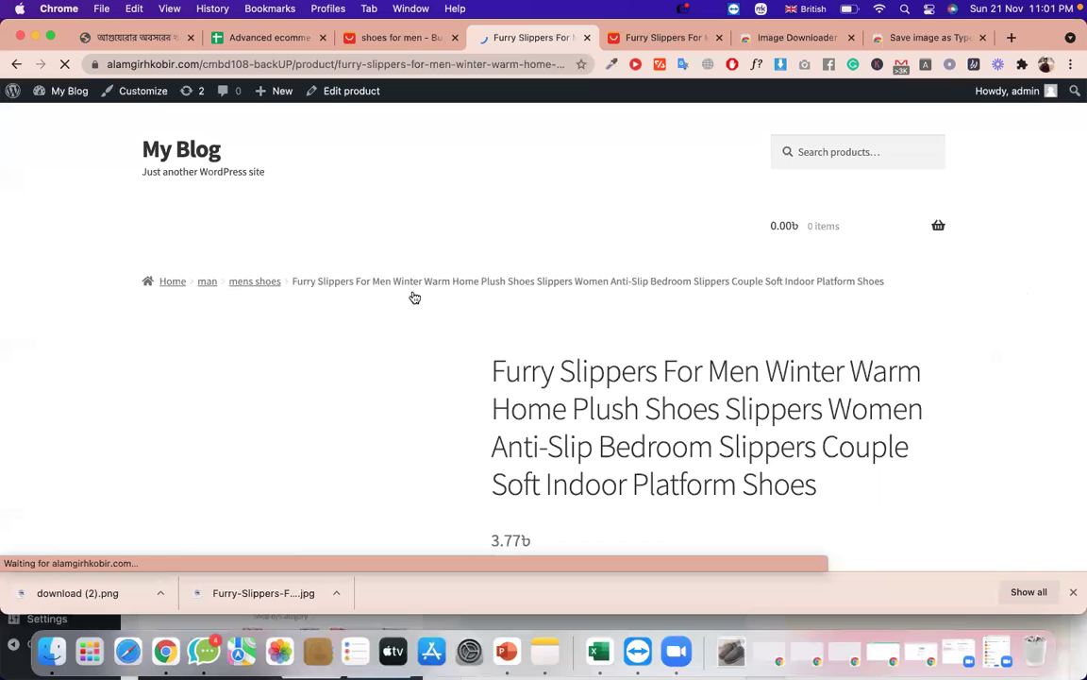
Check the product's image, title and price on the storefront page and try a quantity of 4.
{"action": "scroll", "coordinate": [414, 297], "scroll_direction": "down", "scroll_amount": 2}
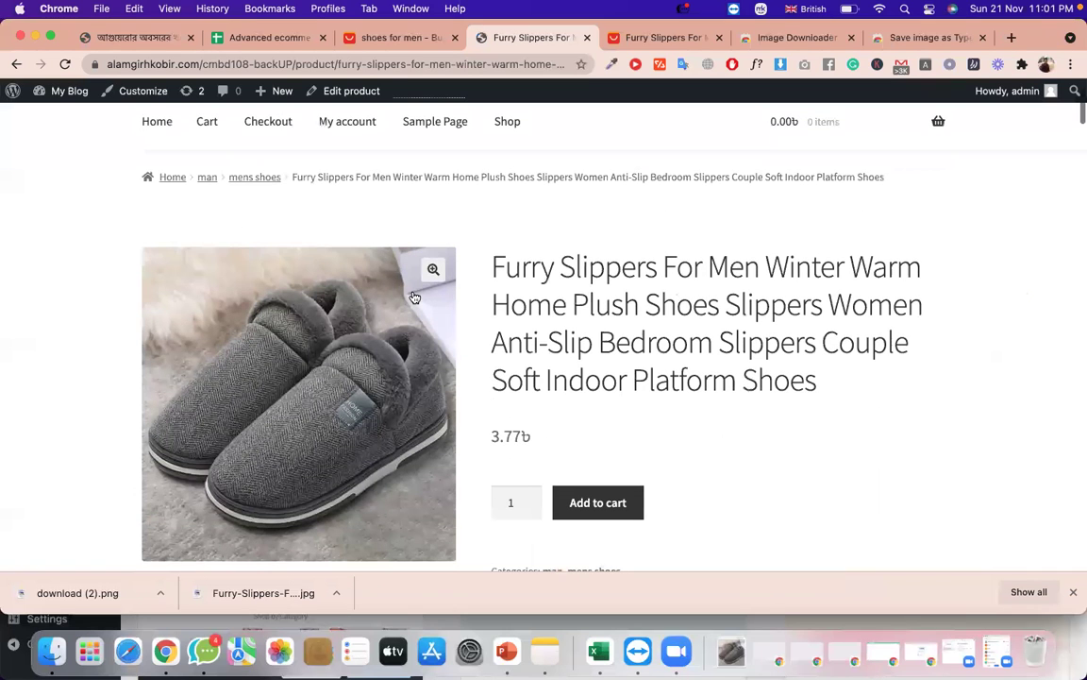
{"action": "scroll", "coordinate": [414, 297], "scroll_direction": "down", "scroll_amount": 2}
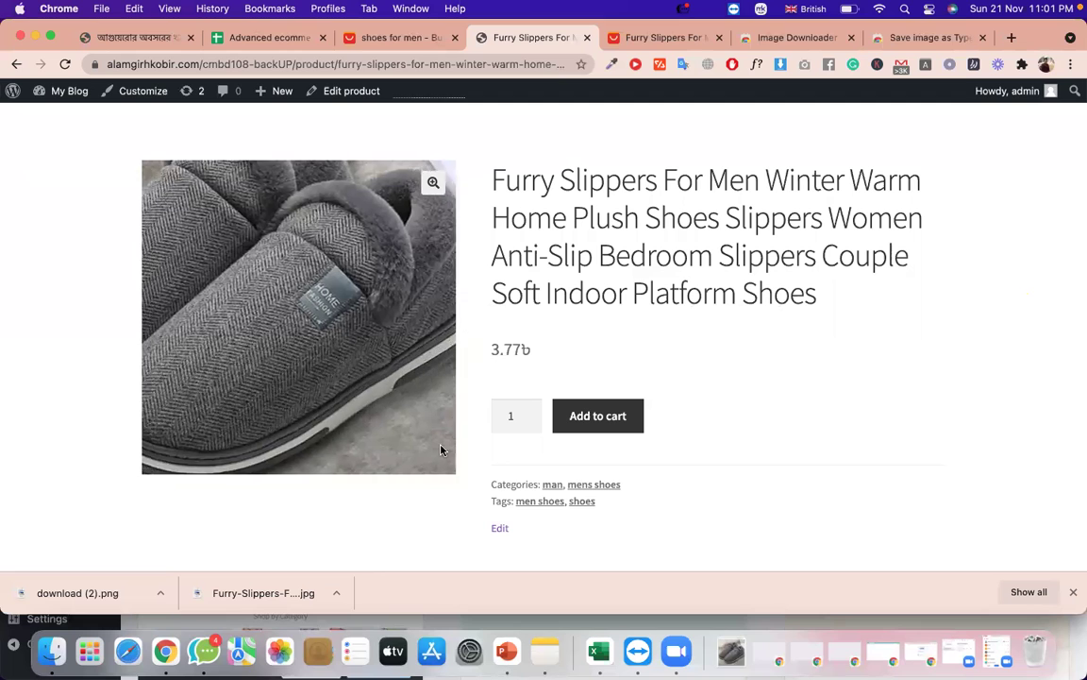
{"action": "triple_click", "coordinate": [620, 274]}
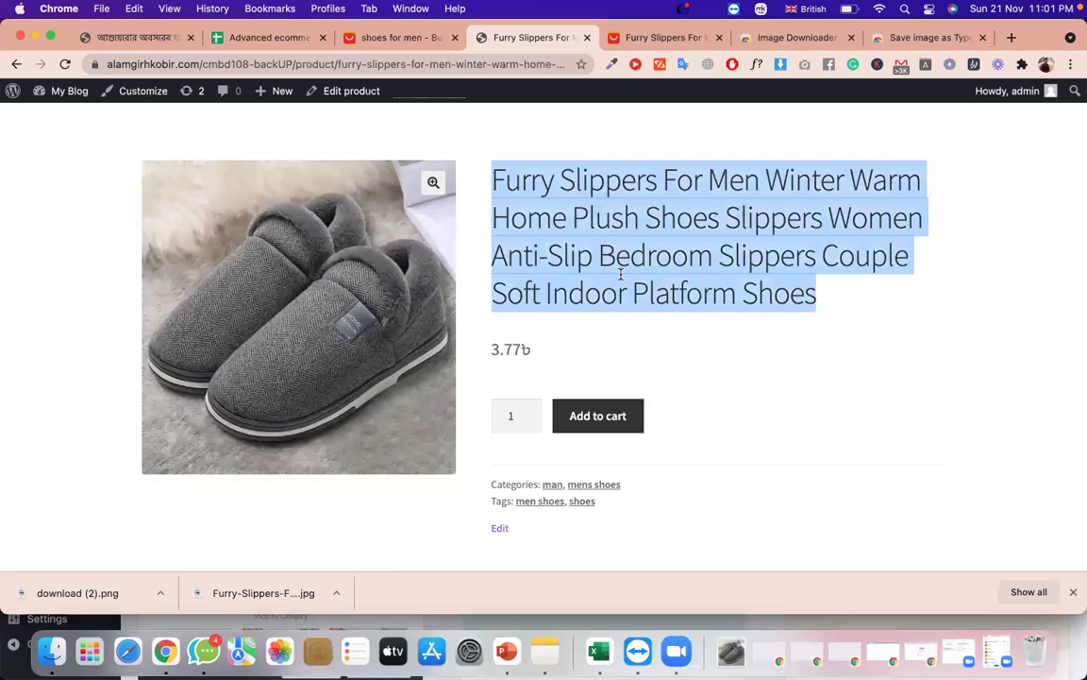
{"action": "triple_click", "coordinate": [508, 348]}
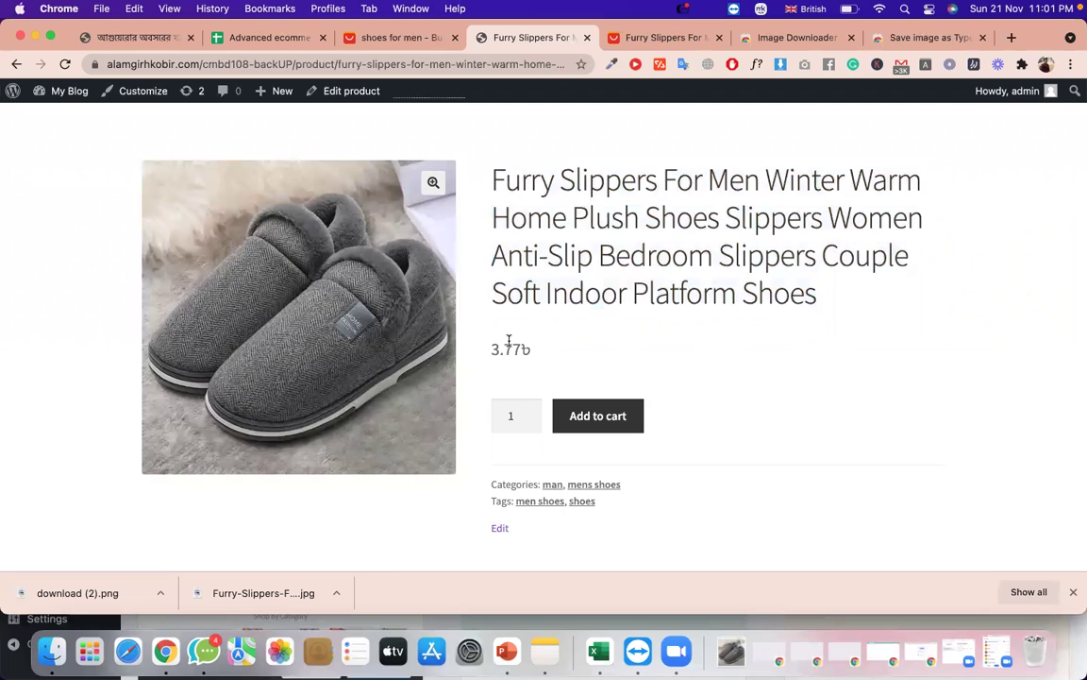
{"action": "left_click", "coordinate": [530, 413]}
{"action": "left_click", "coordinate": [529, 412]}
{"action": "left_click", "coordinate": [530, 413]}
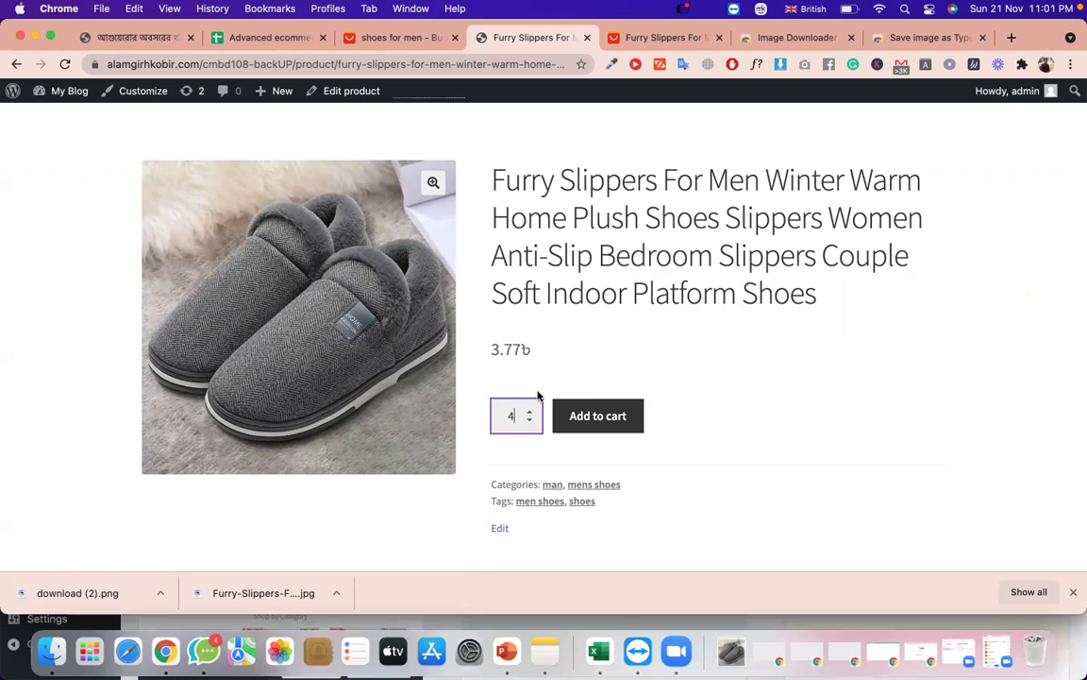
Examine the product's categories, tags, description and reviews section on the storefront page.
{"action": "scroll", "coordinate": [472, 378], "scroll_direction": "down", "scroll_amount": 2}
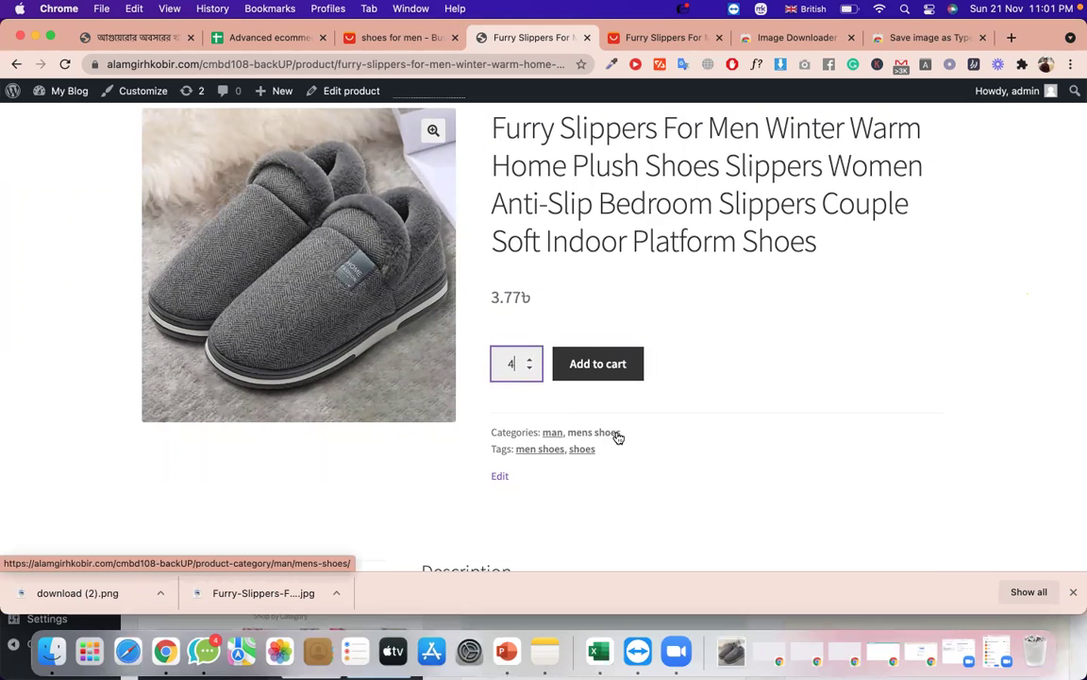
{"action": "double_click", "coordinate": [501, 450]}
{"action": "scroll", "coordinate": [590, 455], "scroll_direction": "down", "scroll_amount": 1}
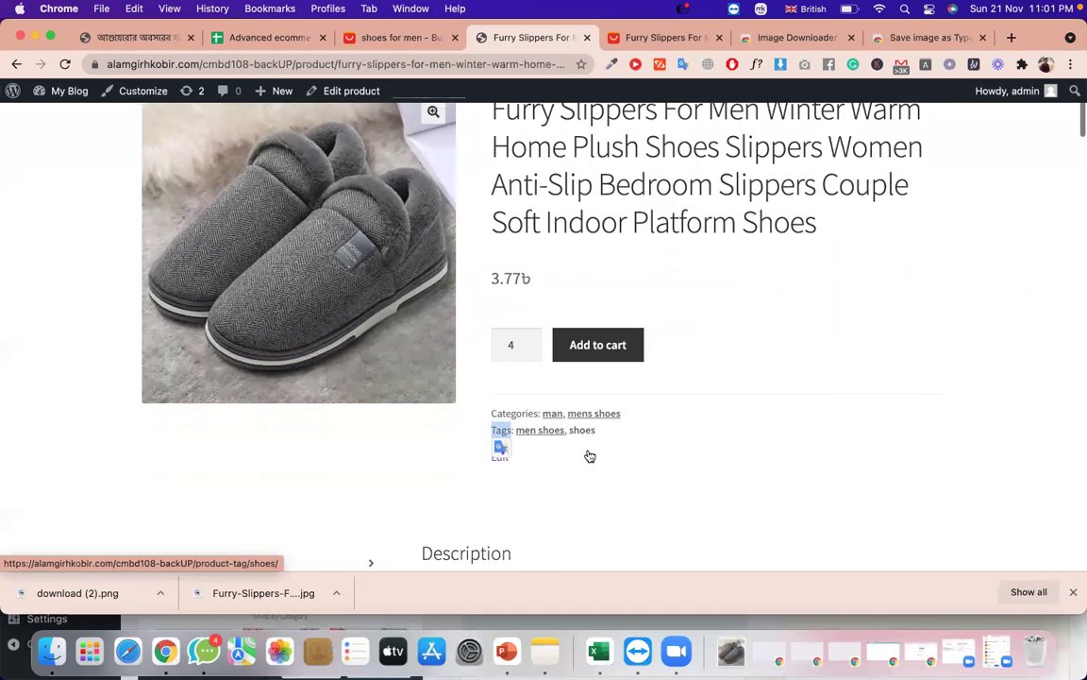
{"action": "scroll", "coordinate": [590, 456], "scroll_direction": "down", "scroll_amount": 4}
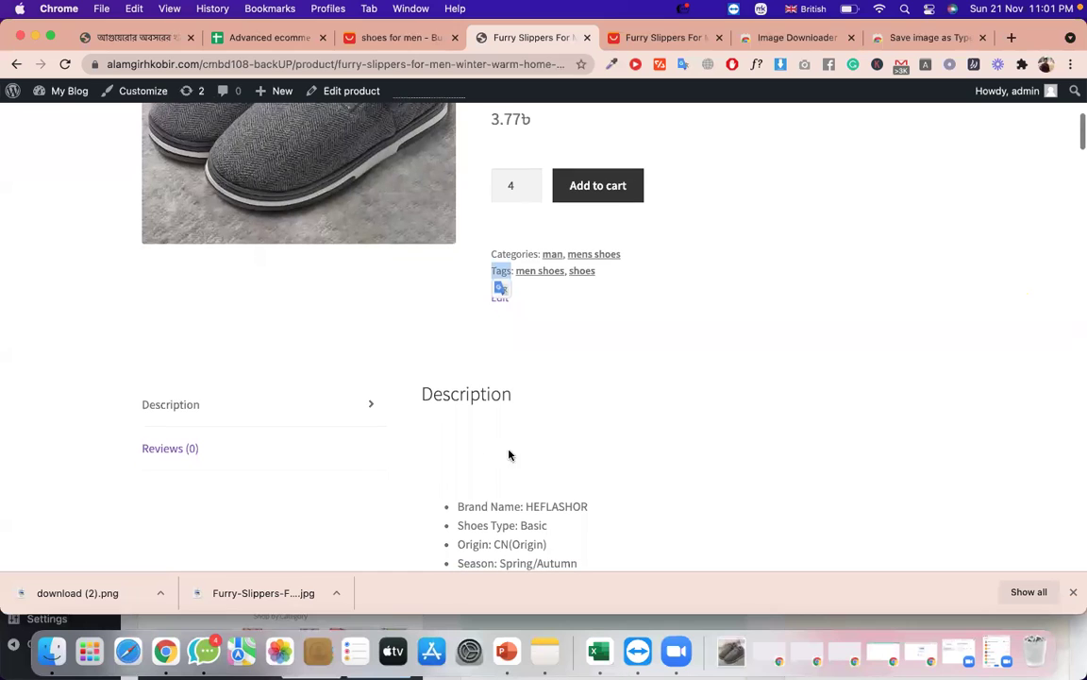
{"action": "scroll", "coordinate": [458, 400], "scroll_direction": "down", "scroll_amount": 2}
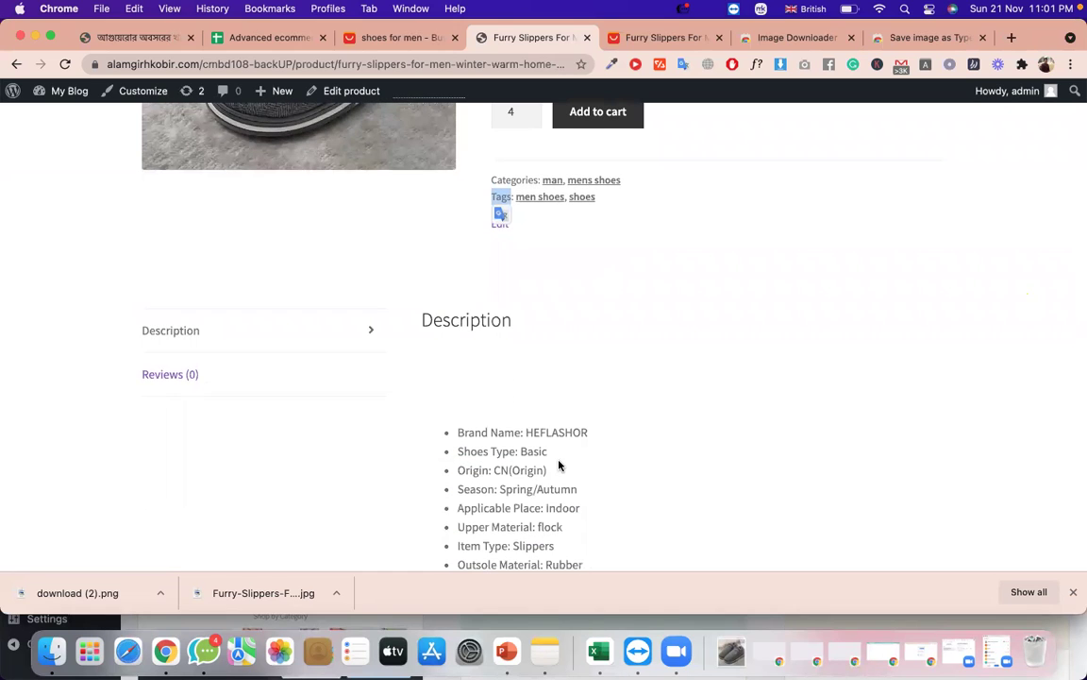
{"action": "scroll", "coordinate": [558, 464], "scroll_direction": "down", "scroll_amount": 8}
{"action": "scroll", "coordinate": [559, 464], "scroll_direction": "up", "scroll_amount": 7}
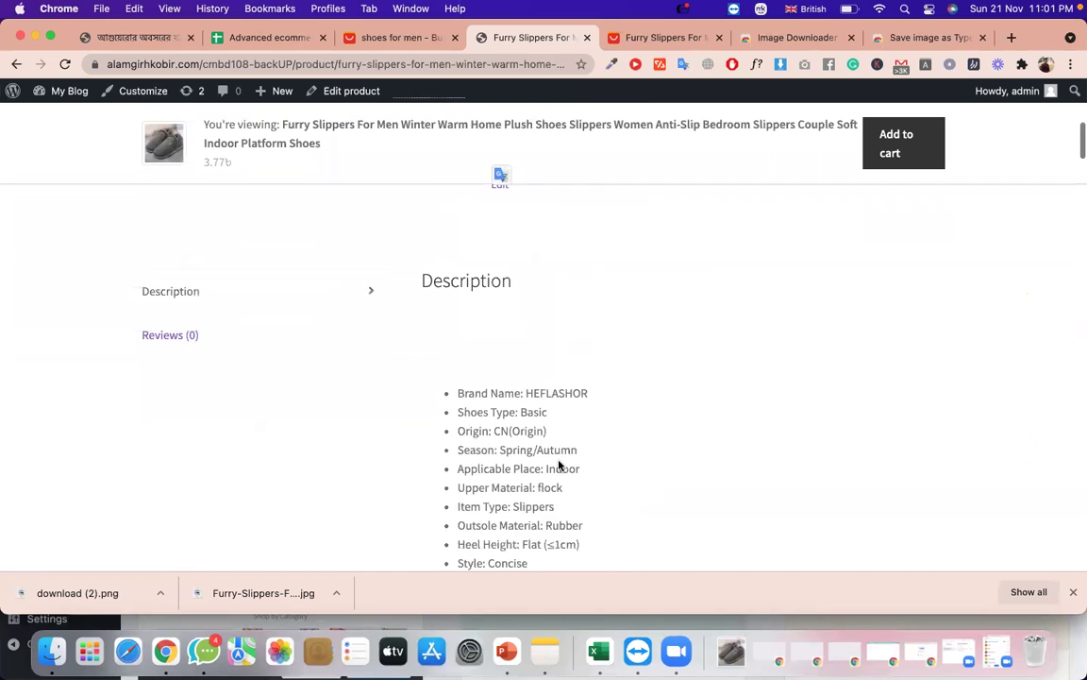
{"action": "scroll", "coordinate": [558, 465], "scroll_direction": "up", "scroll_amount": 2}
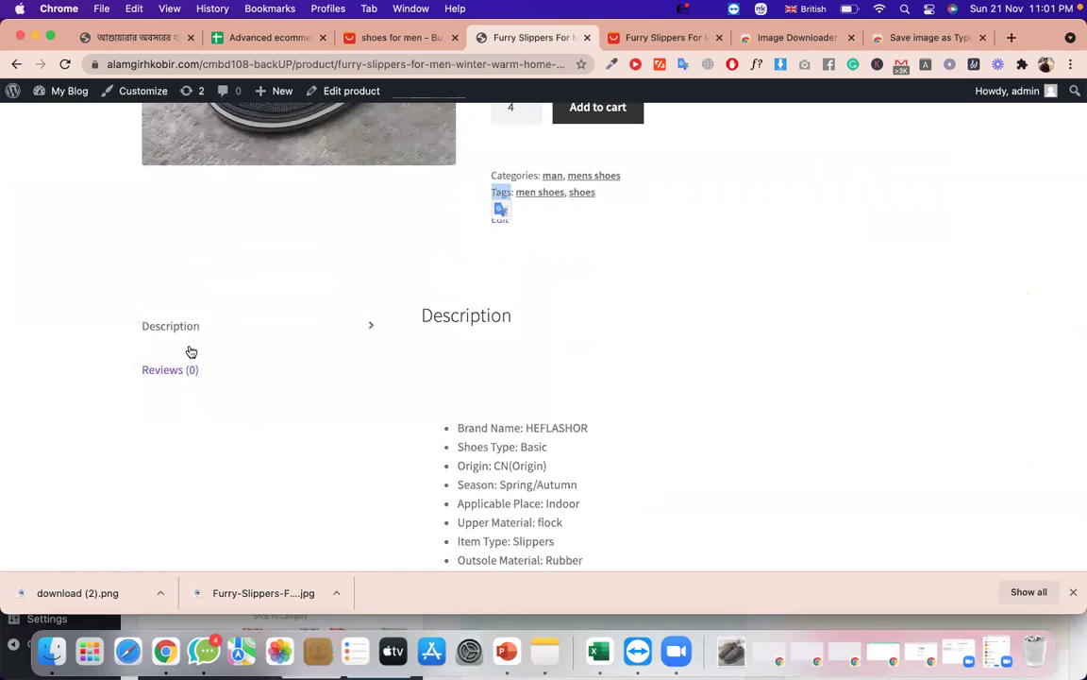
{"action": "scroll", "coordinate": [191, 351], "scroll_direction": "down", "scroll_amount": 2}
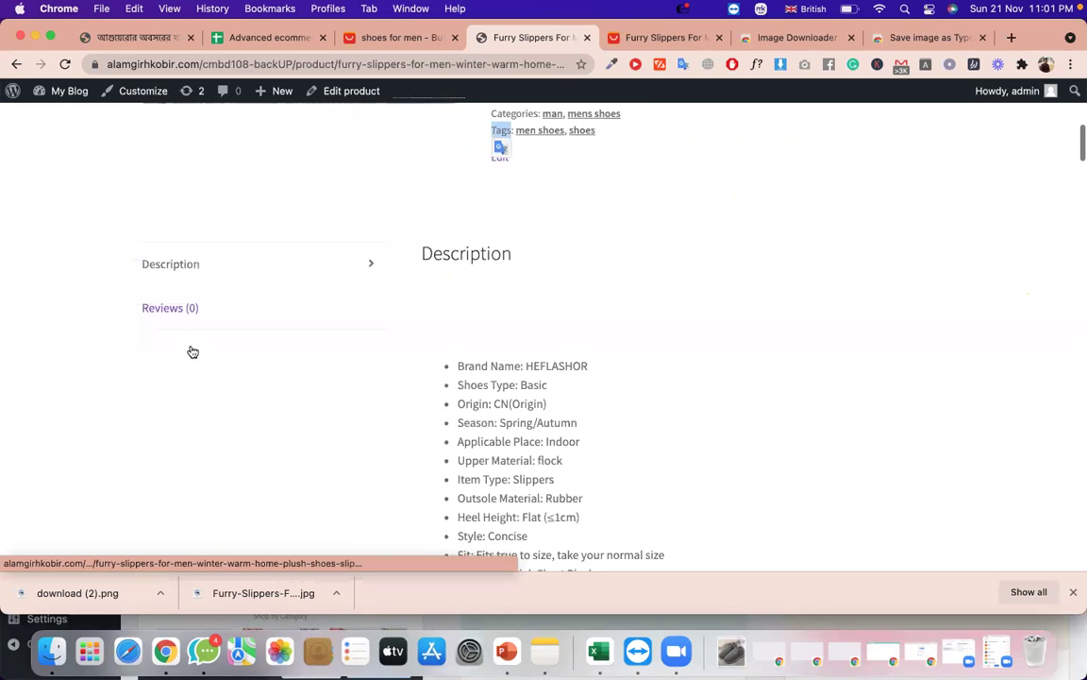
{"action": "scroll", "coordinate": [191, 351], "scroll_direction": "up", "scroll_amount": 10}
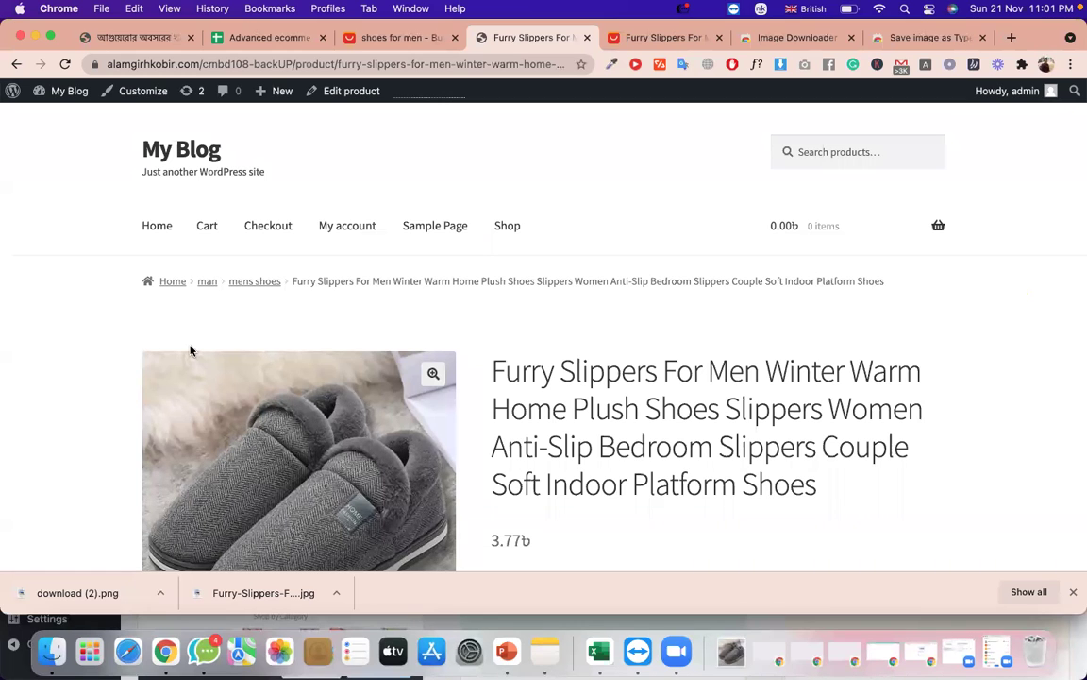
Switch to Notes and add the line "upload 5 simple product" at the end of the Cmbd support note.
{"action": "left_click", "coordinate": [545, 659]}
{"action": "scroll", "coordinate": [886, 468], "scroll_direction": "down", "scroll_amount": 2}
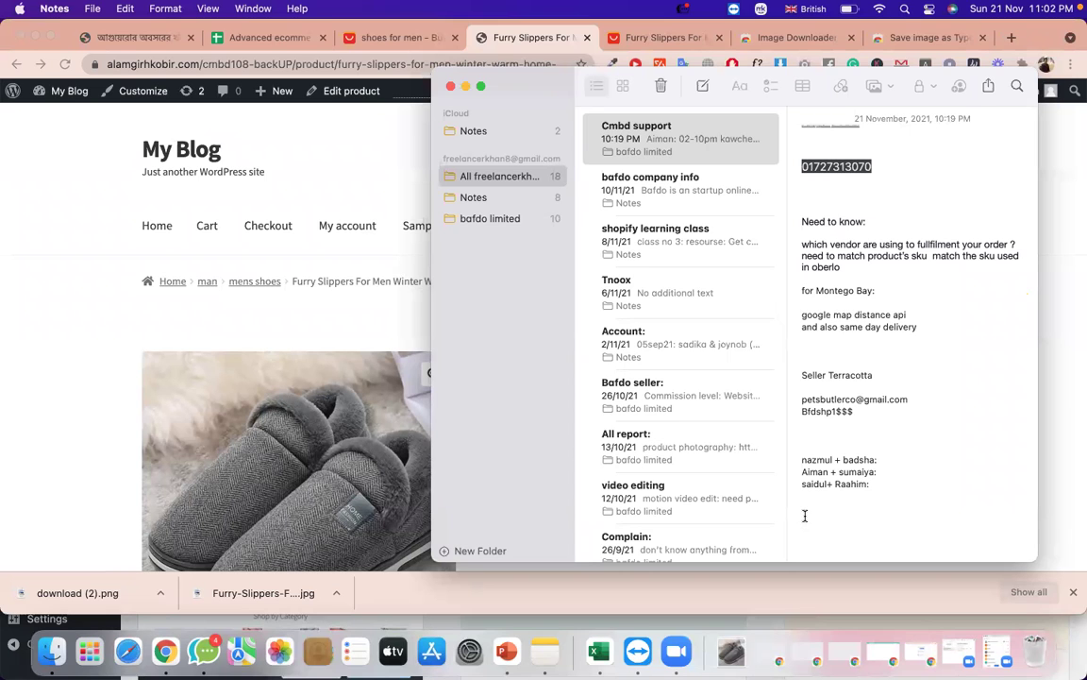
{"action": "type", "text": "upload"}
{"action": "type", "text": "5 simple product"}
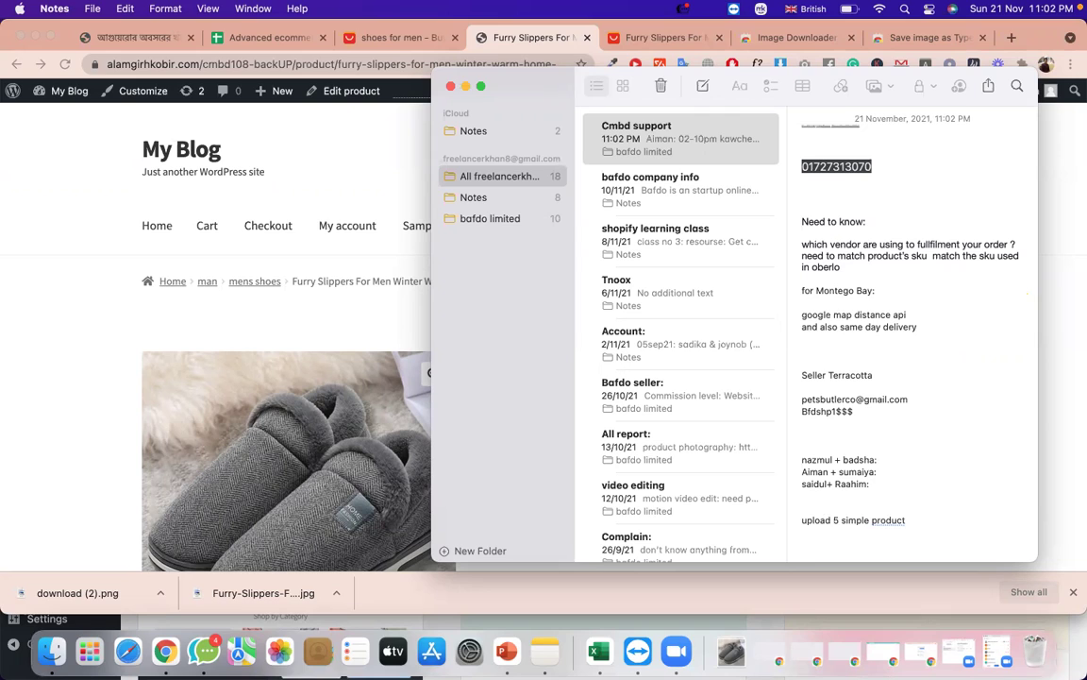
Add the heading "combo 110 assignment" on its own line above "upload 5 simple product" in the note.
{"action": "left_click", "coordinate": [803, 507]}
{"action": "key", "text": "Return"}
{"action": "key", "text": "Return"}
{"action": "type", "text": "com"}
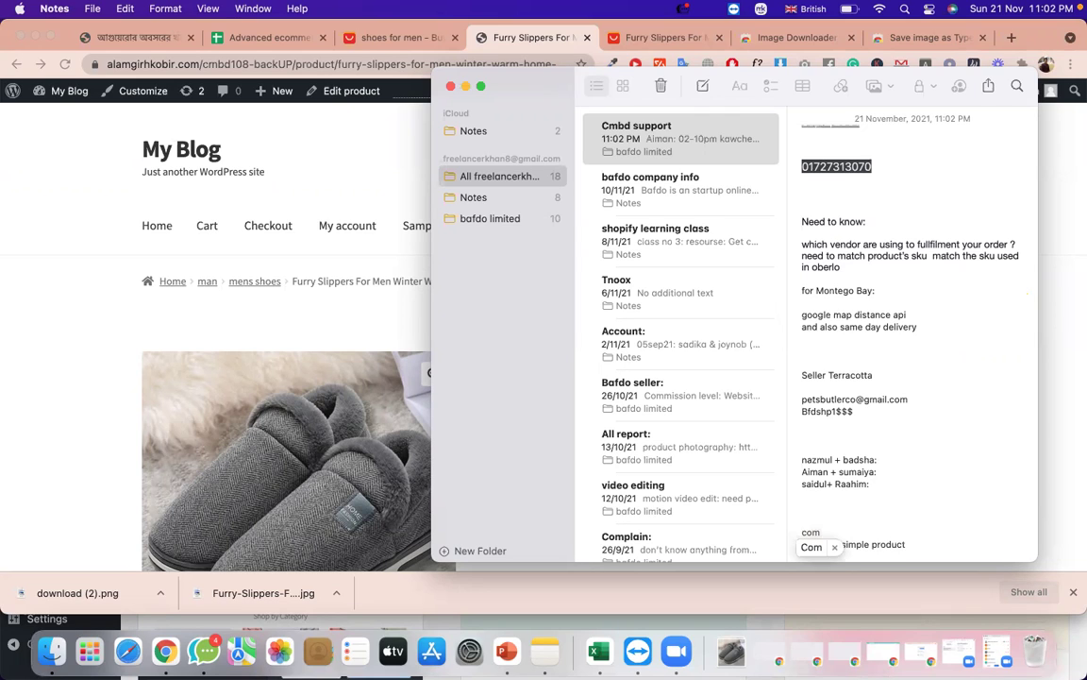
{"action": "type", "text": "bo 110"}
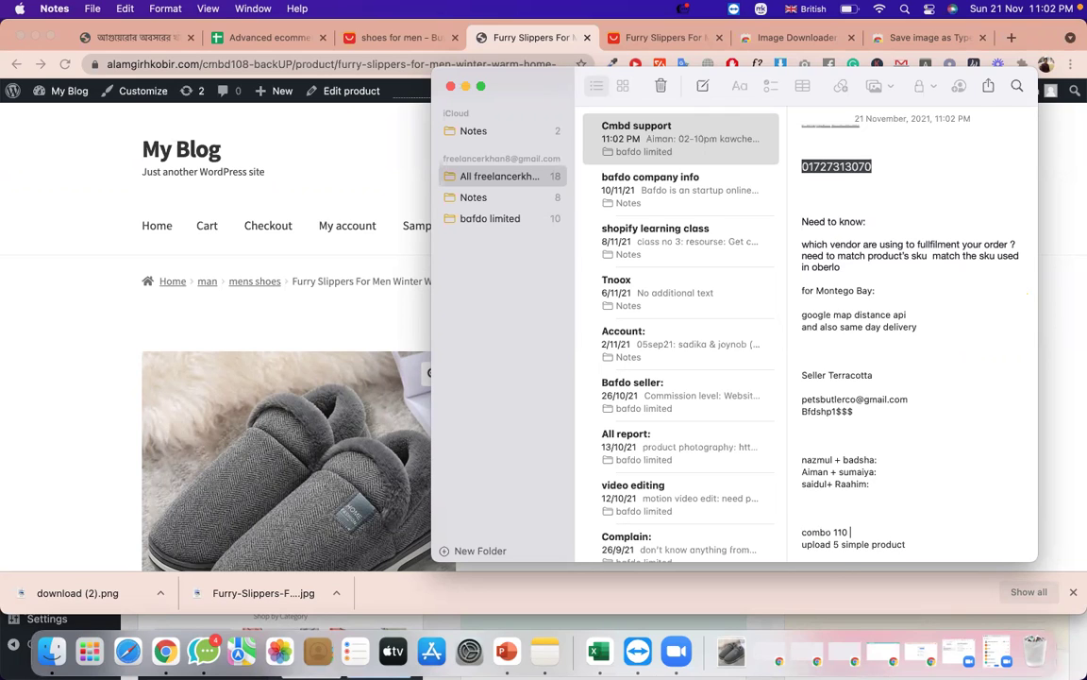
{"action": "type", "text": " assiment"}
{"action": "key", "text": "BackSpace"}
{"action": "key", "text": "BackSpace"}
{"action": "key", "text": "BackSpace"}
{"action": "key", "text": "BackSpace"}
{"action": "type", "text": "gnmnet"}
{"action": "key", "text": "BackSpace"}
{"action": "type", "text": "ment"}
Return to Chrome and examine the color, shoe size and Ships From options on the AliExpress slippers page.
{"action": "left_click", "coordinate": [645, 49]}
{"action": "left_click", "coordinate": [660, 38]}
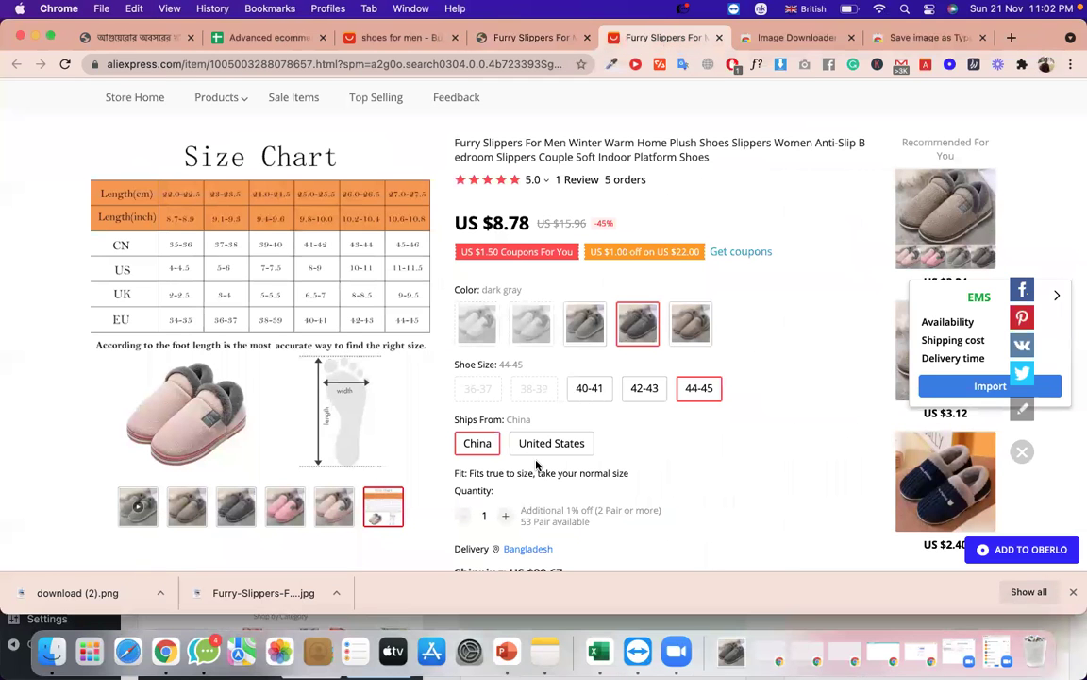
{"action": "scroll", "coordinate": [536, 464], "scroll_direction": "up", "scroll_amount": 2}
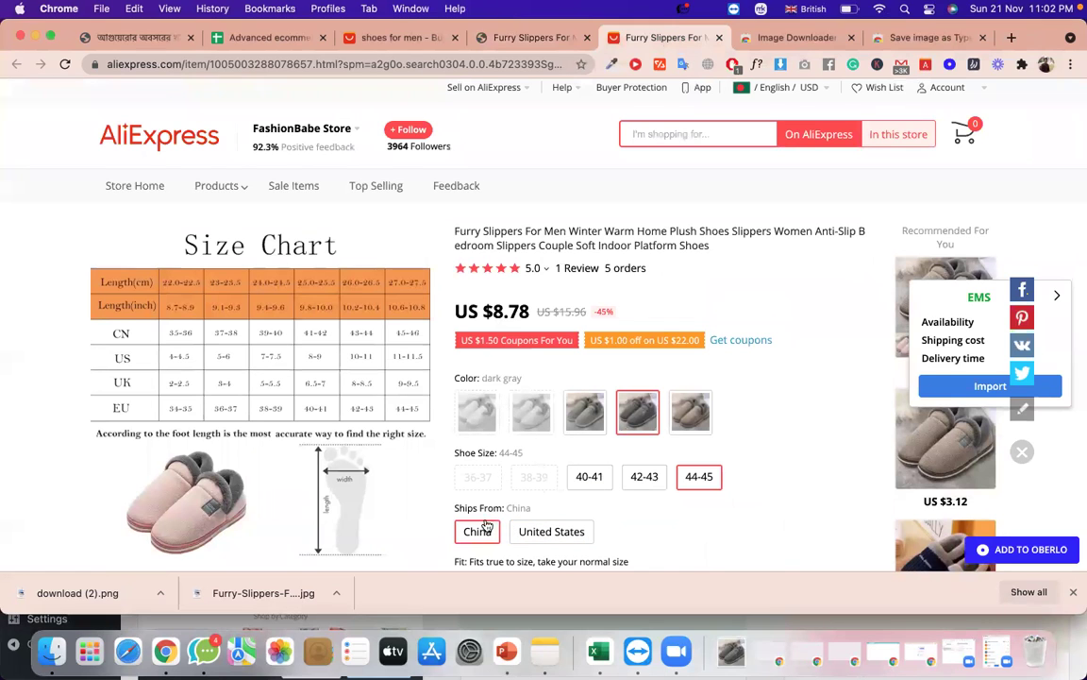
{"action": "left_click_drag", "start_coordinate": [455, 508], "coordinate": [532, 507]}
{"action": "scroll", "coordinate": [577, 404], "scroll_direction": "down", "scroll_amount": 2}
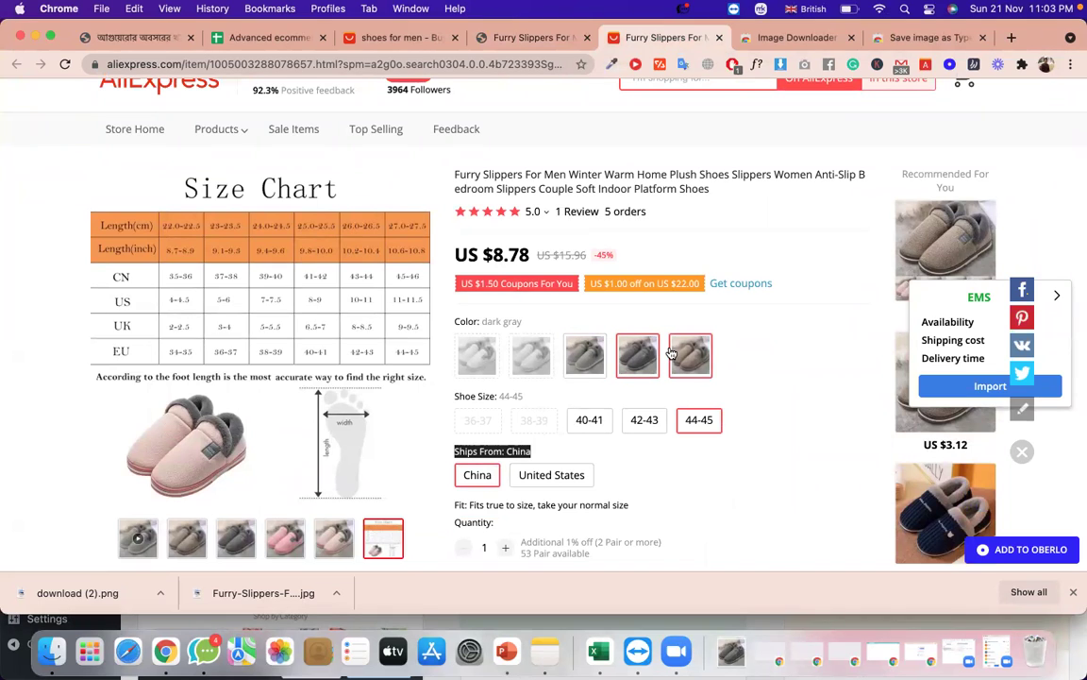
Open the furry slippers product for editing in WordPress and change its product type to Variable product.
{"action": "left_click", "coordinate": [563, 40]}
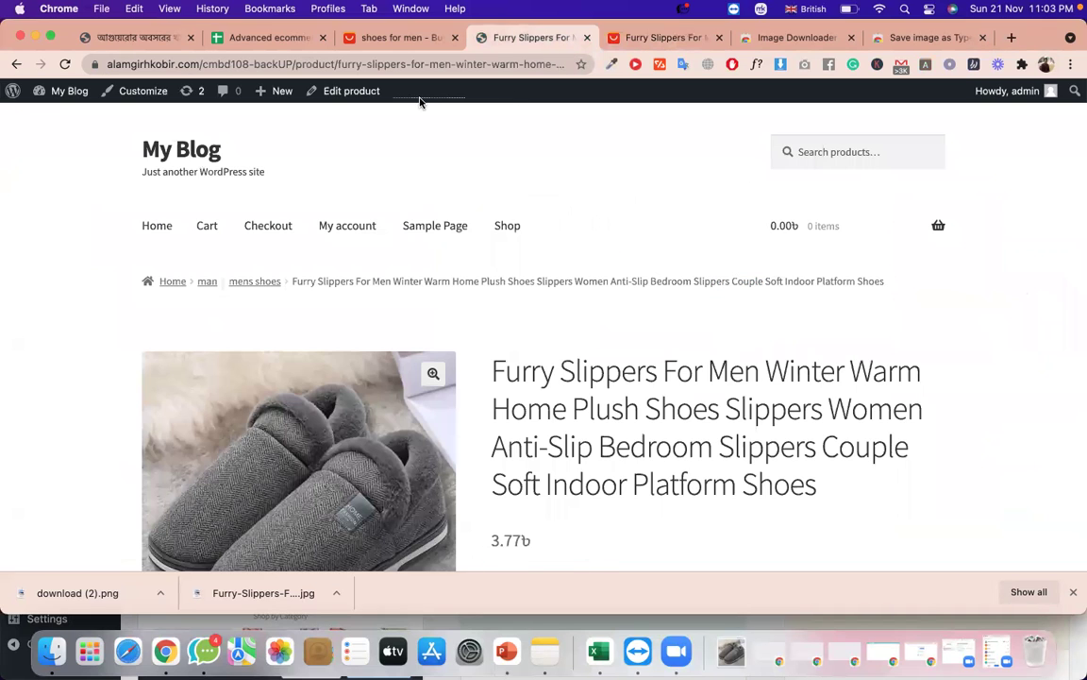
{"action": "left_click", "coordinate": [344, 100]}
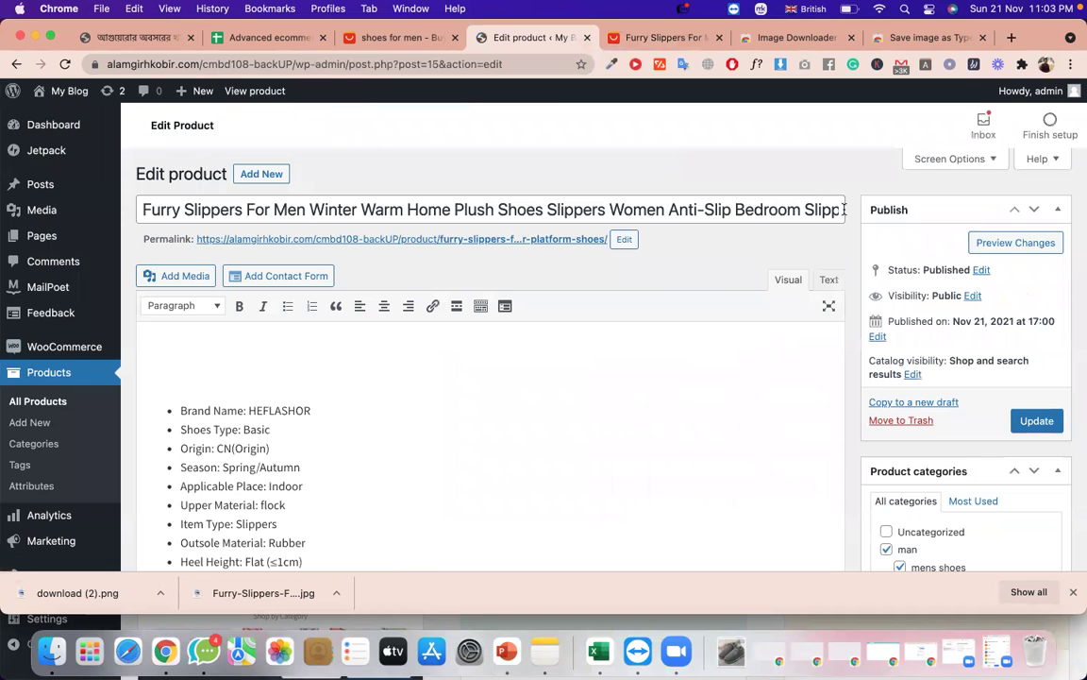
{"action": "scroll", "coordinate": [848, 335], "scroll_direction": "down", "scroll_amount": 10}
{"action": "scroll", "coordinate": [848, 335], "scroll_direction": "down", "scroll_amount": 10}
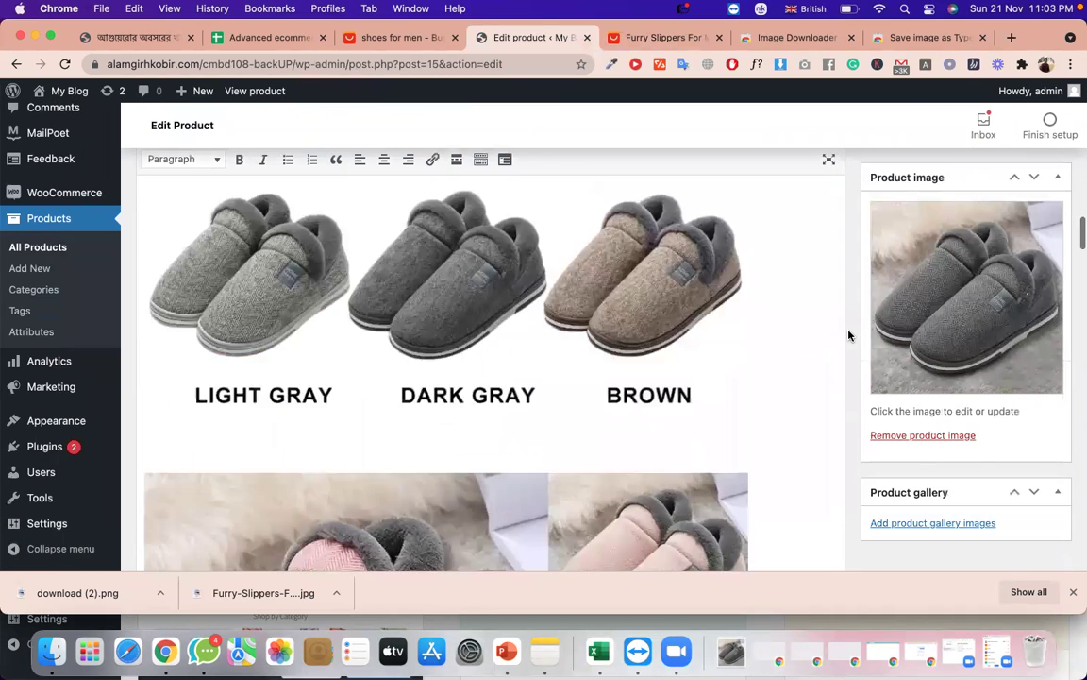
{"action": "scroll", "coordinate": [848, 335], "scroll_direction": "down", "scroll_amount": 10}
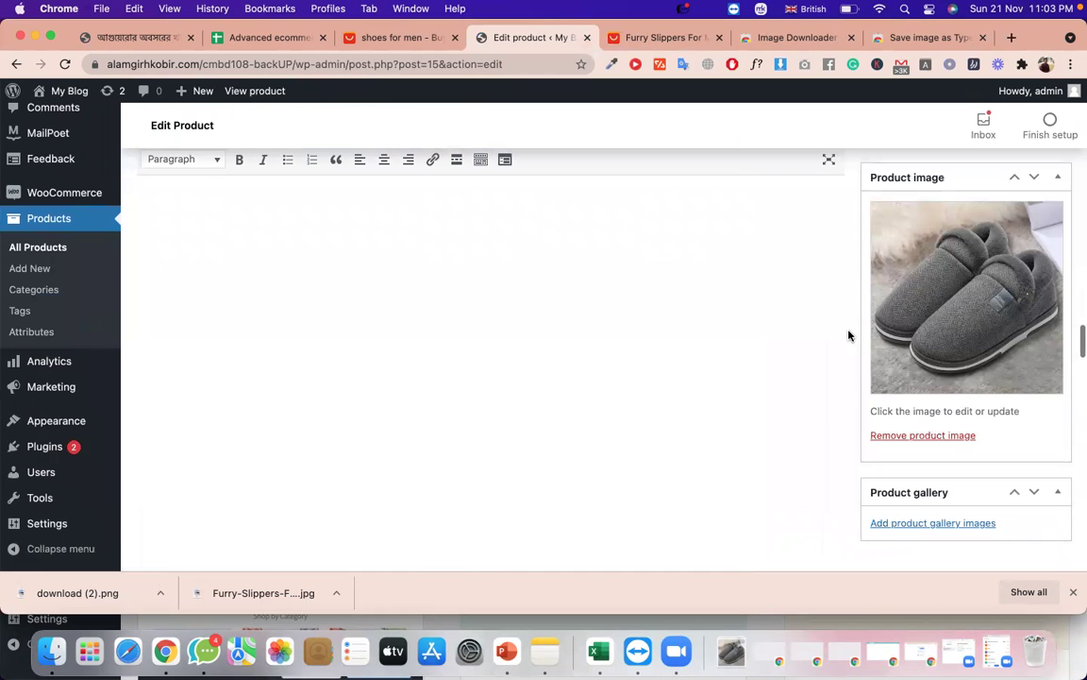
{"action": "scroll", "coordinate": [848, 335], "scroll_direction": "down", "scroll_amount": 5}
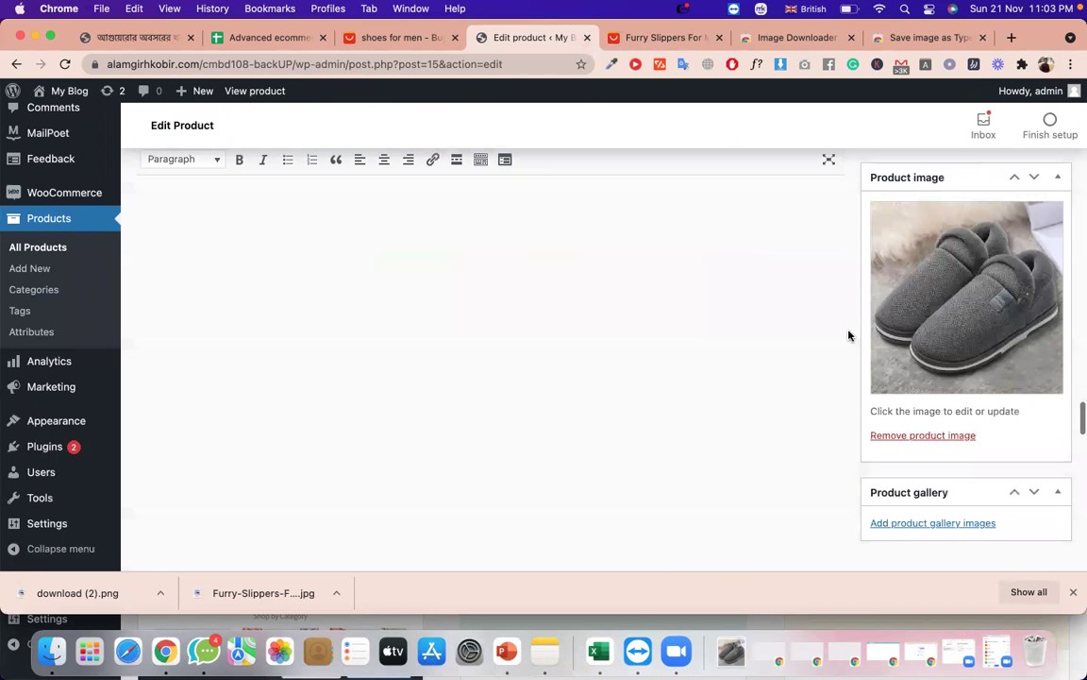
{"action": "scroll", "coordinate": [848, 335], "scroll_direction": "down", "scroll_amount": 8}
{"action": "scroll", "coordinate": [849, 335], "scroll_direction": "down", "scroll_amount": 5}
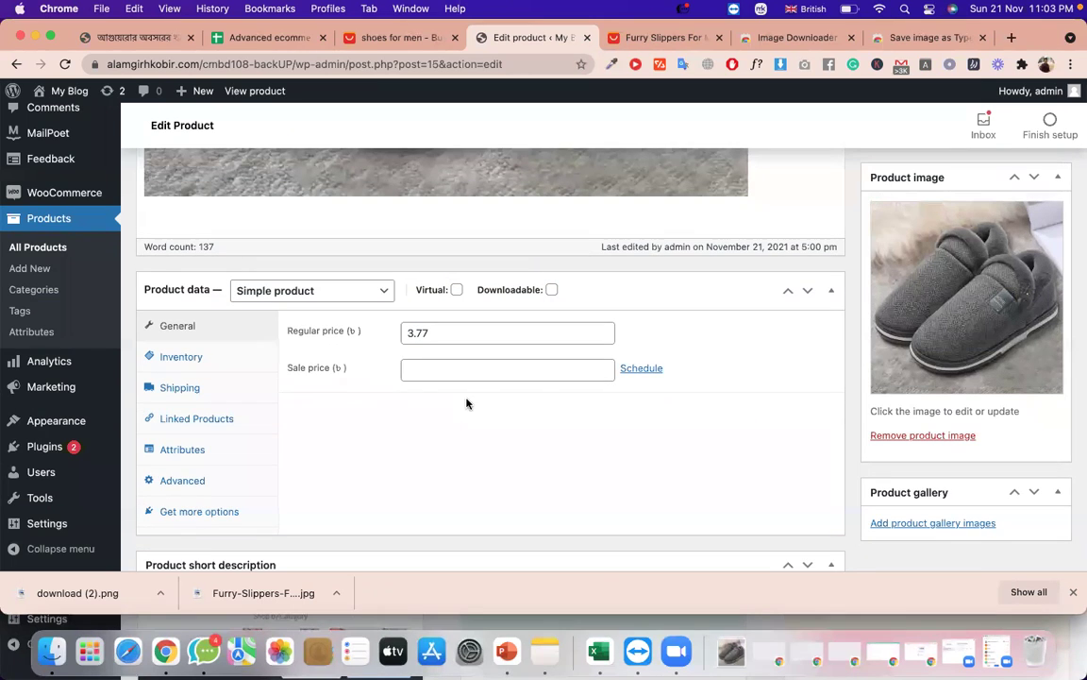
{"action": "left_click", "coordinate": [276, 292]}
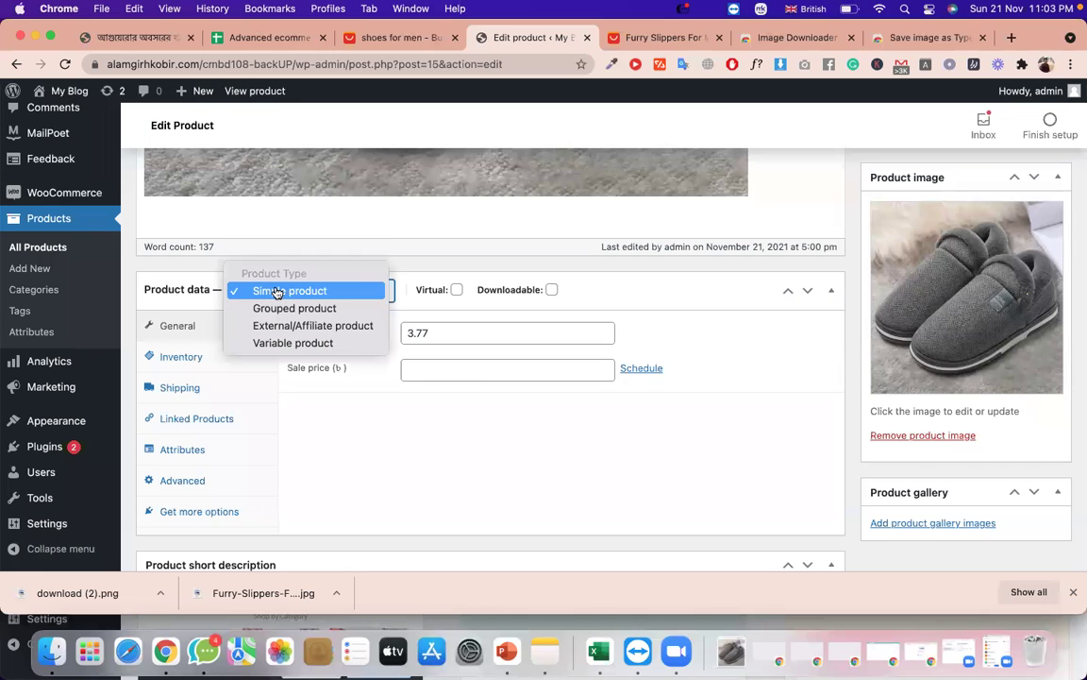
{"action": "left_click", "coordinate": [297, 346]}
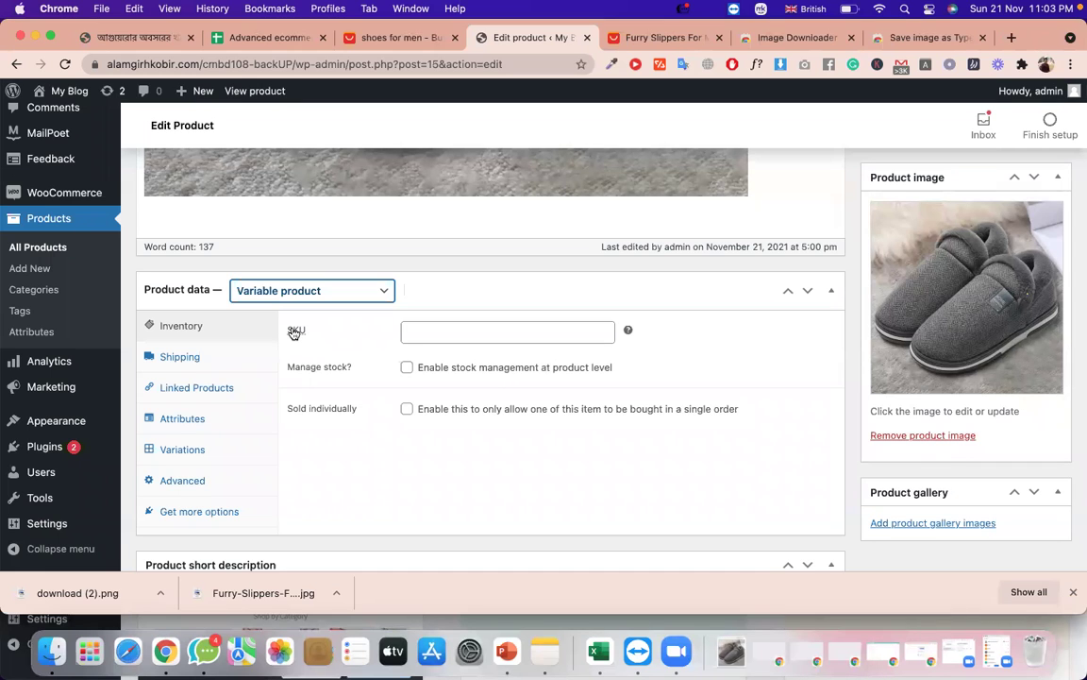
Look through the variable product's inventory, linked products and shipping settings, then open its attributes and check the attribute type options.
{"action": "mouse_move", "coordinate": [294, 333]}
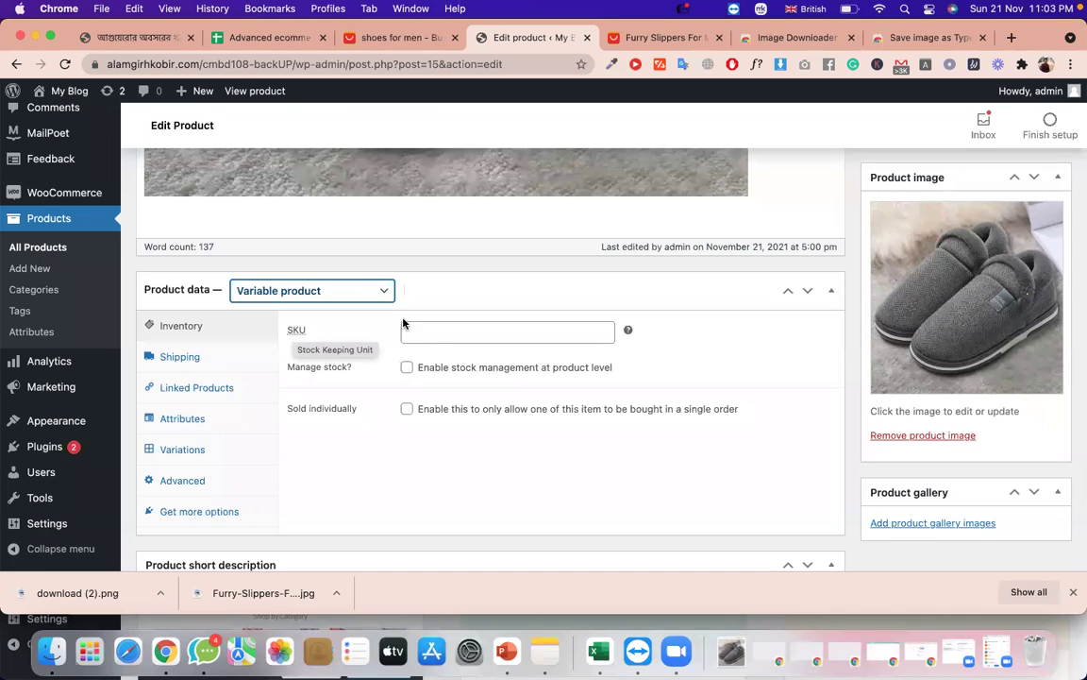
{"action": "left_click", "coordinate": [208, 396]}
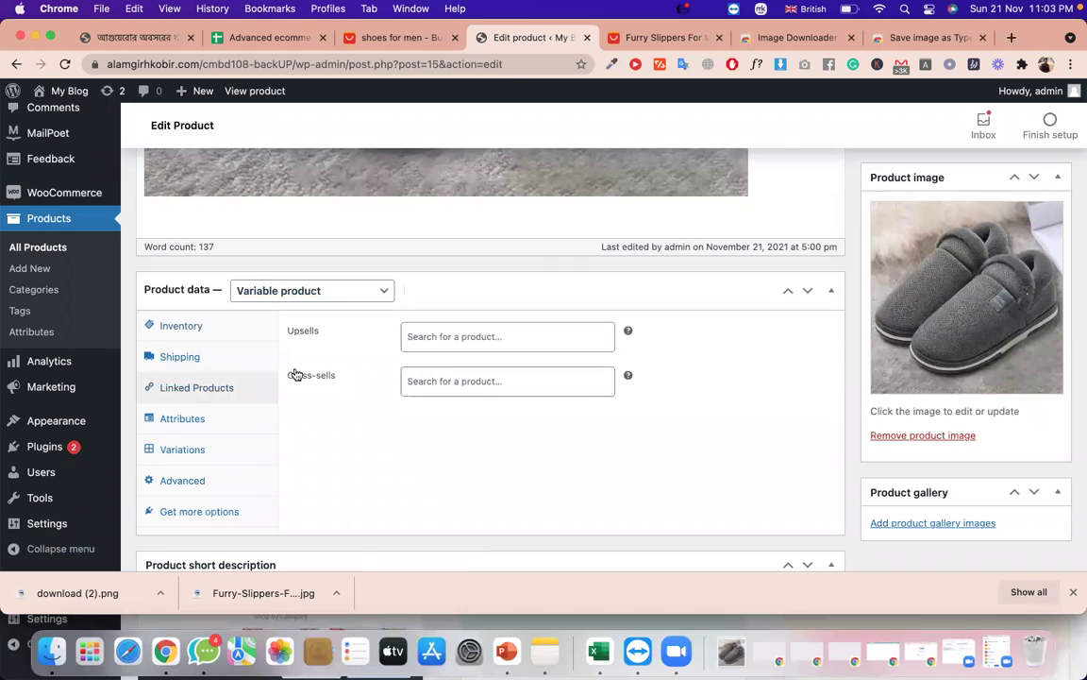
{"action": "left_click", "coordinate": [195, 362]}
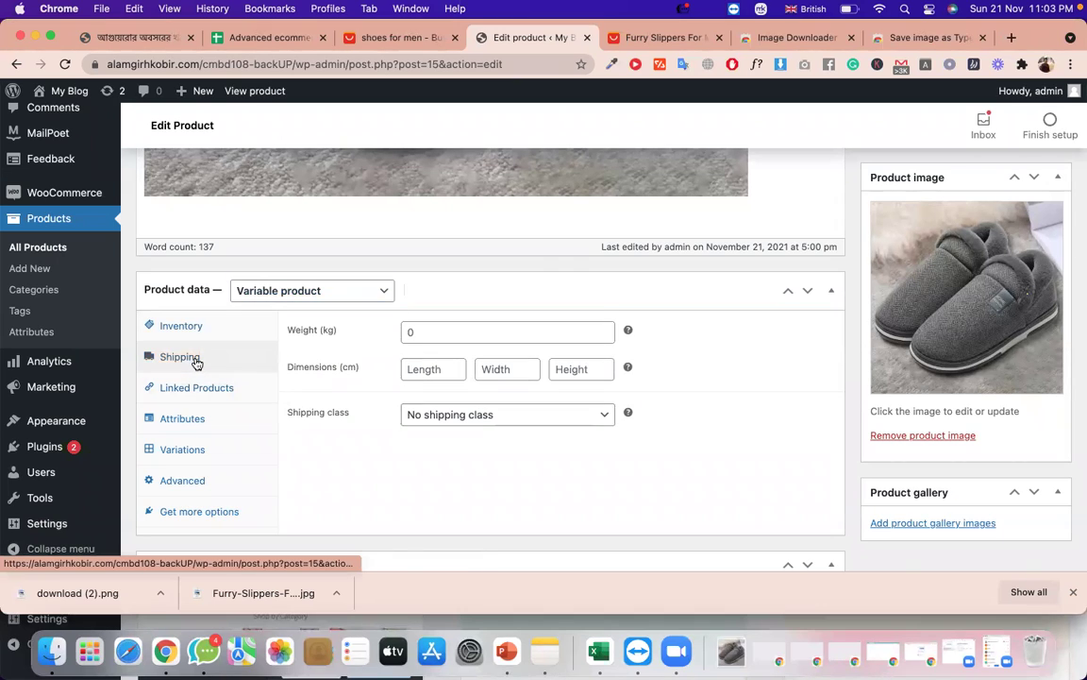
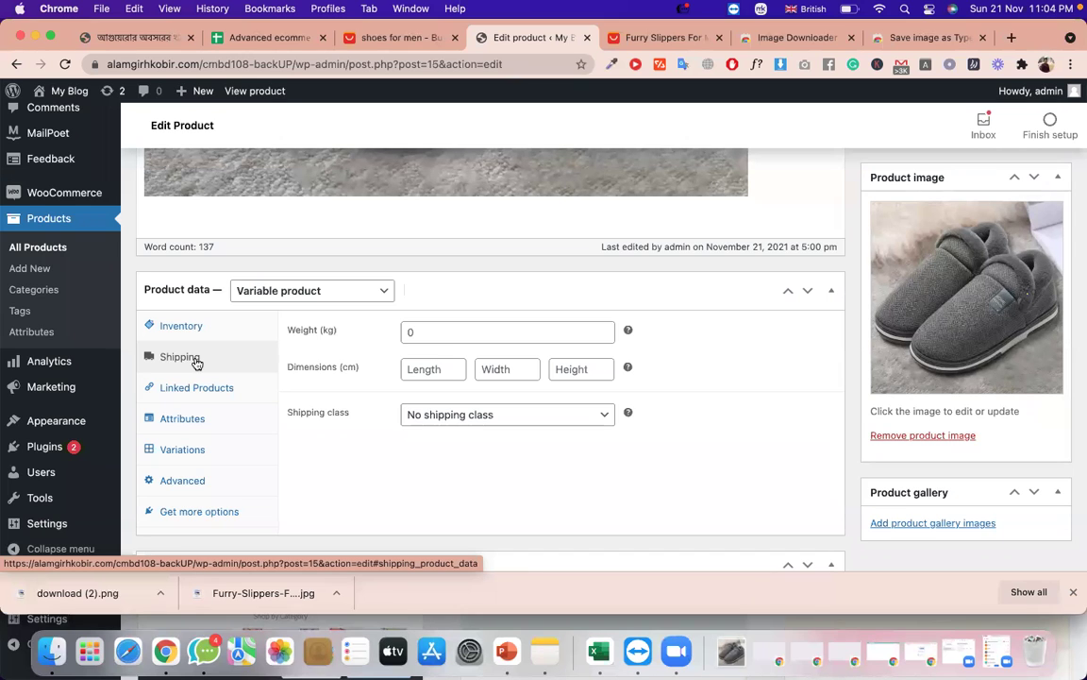
{"action": "left_click", "coordinate": [201, 424]}
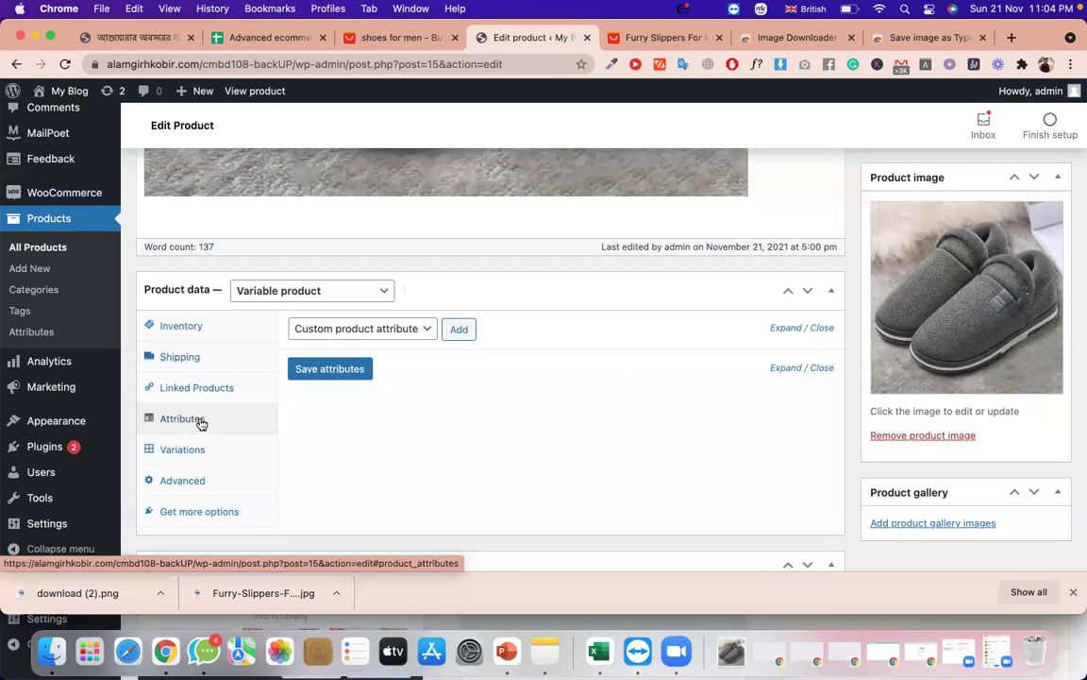
{"action": "left_click", "coordinate": [371, 336]}
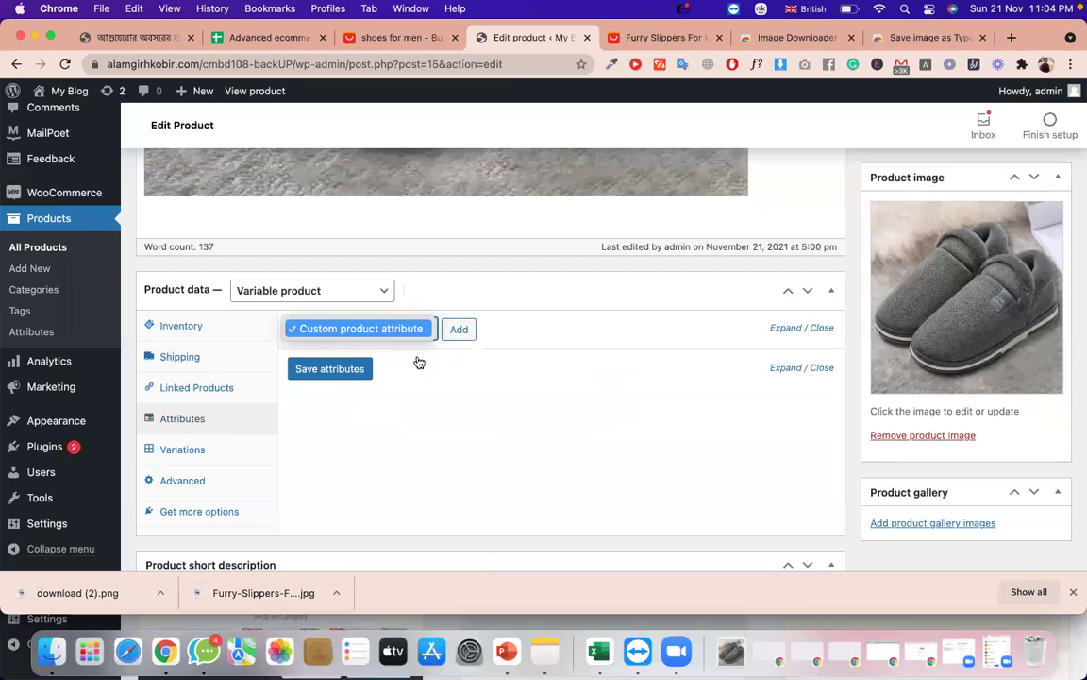
Return to the AliExpress slippers page and reload it from its address without the tracking parameters after .html.
{"action": "left_click", "coordinate": [671, 46]}
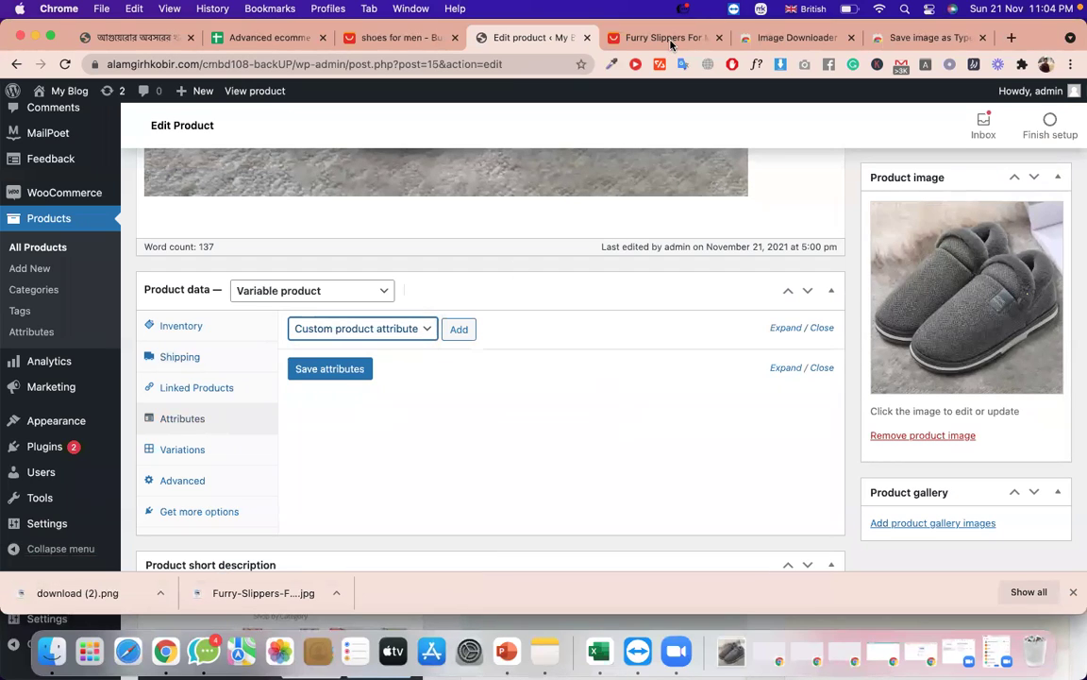
{"action": "left_click", "coordinate": [665, 37]}
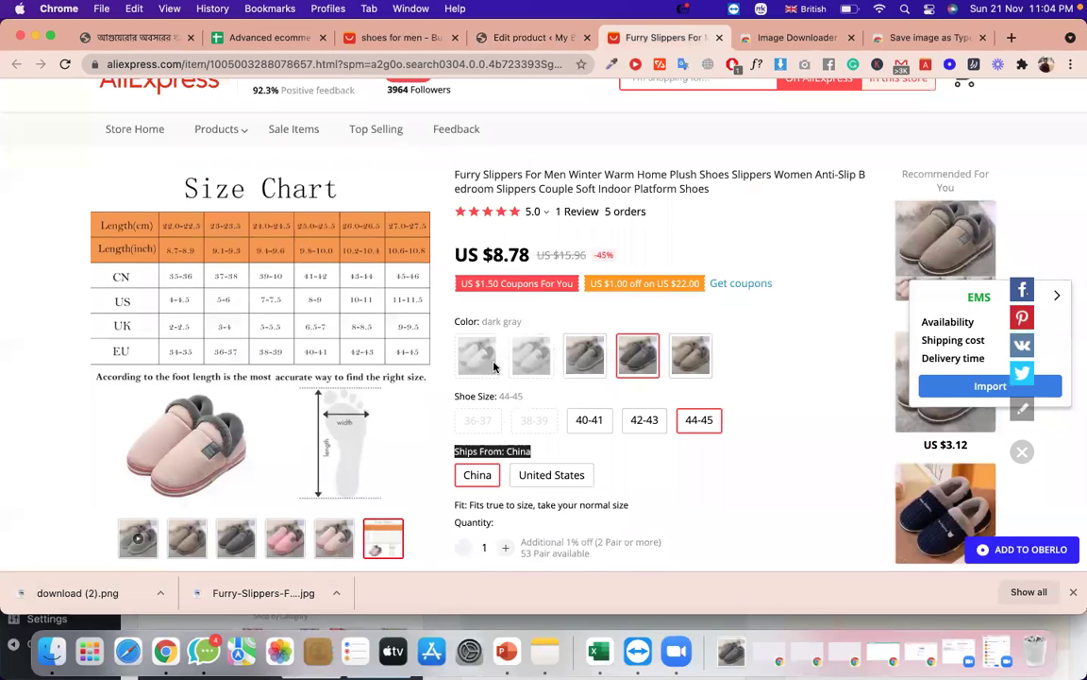
{"action": "left_click", "coordinate": [531, 478]}
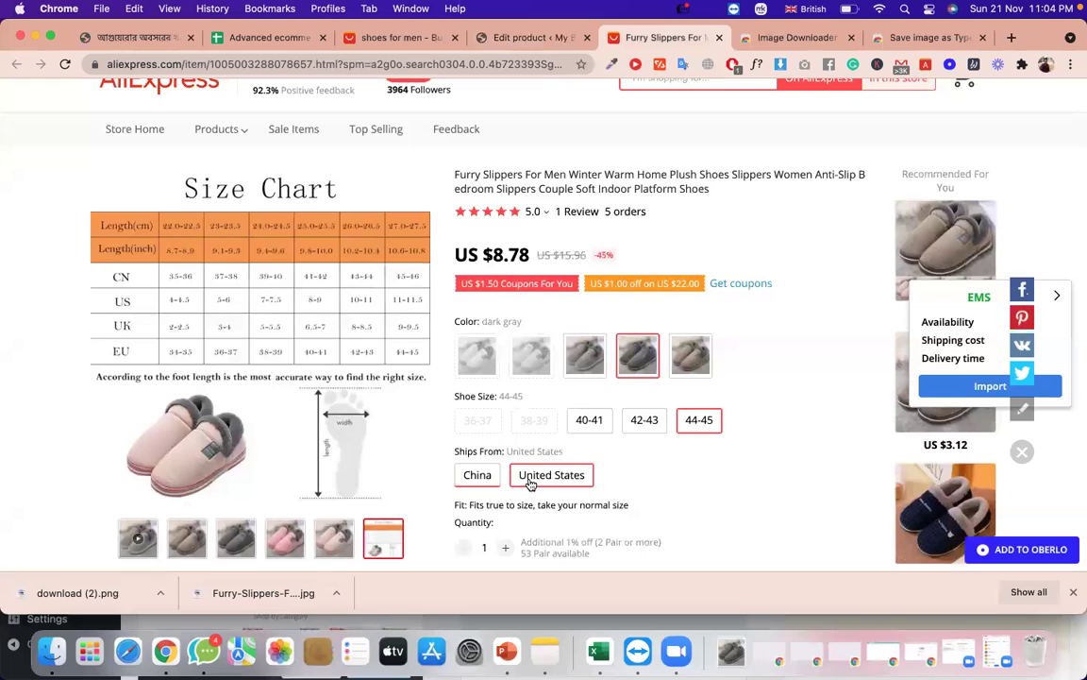
{"action": "left_click", "coordinate": [66, 64]}
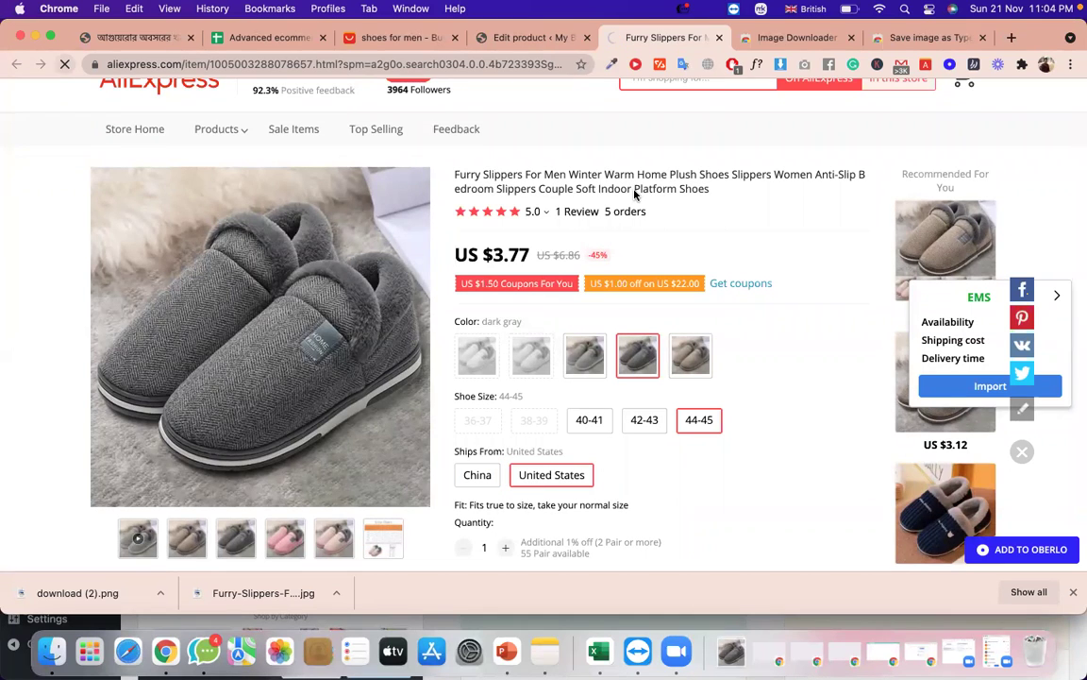
{"action": "left_click", "coordinate": [742, 434]}
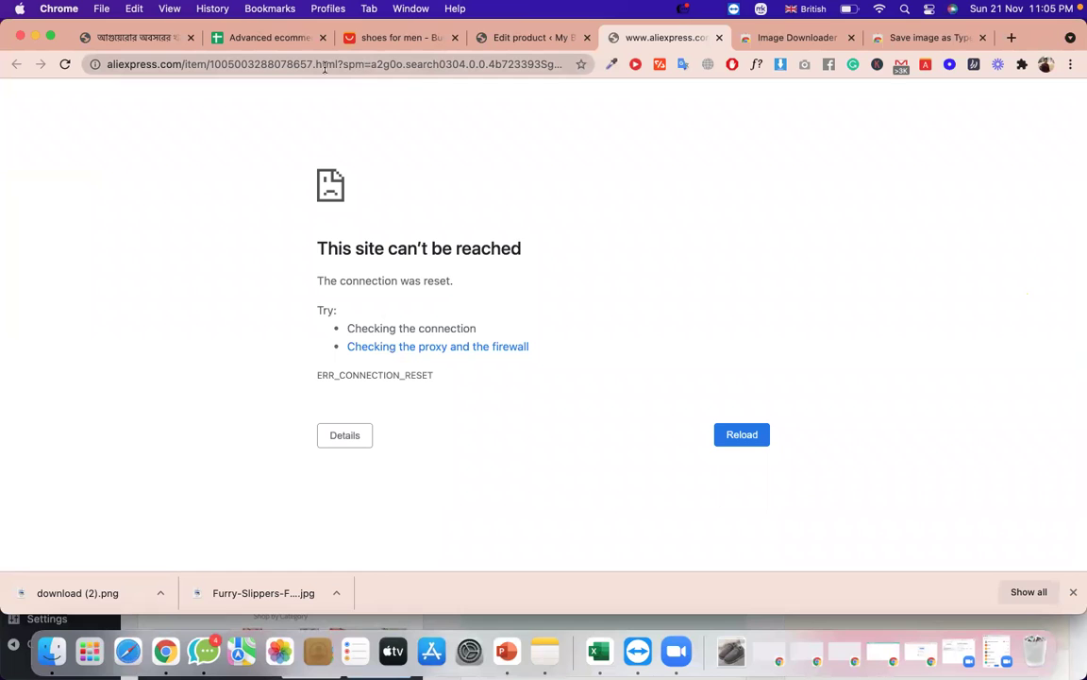
{"action": "left_click_drag", "start_coordinate": [337, 65], "coordinate": [711, 119]}
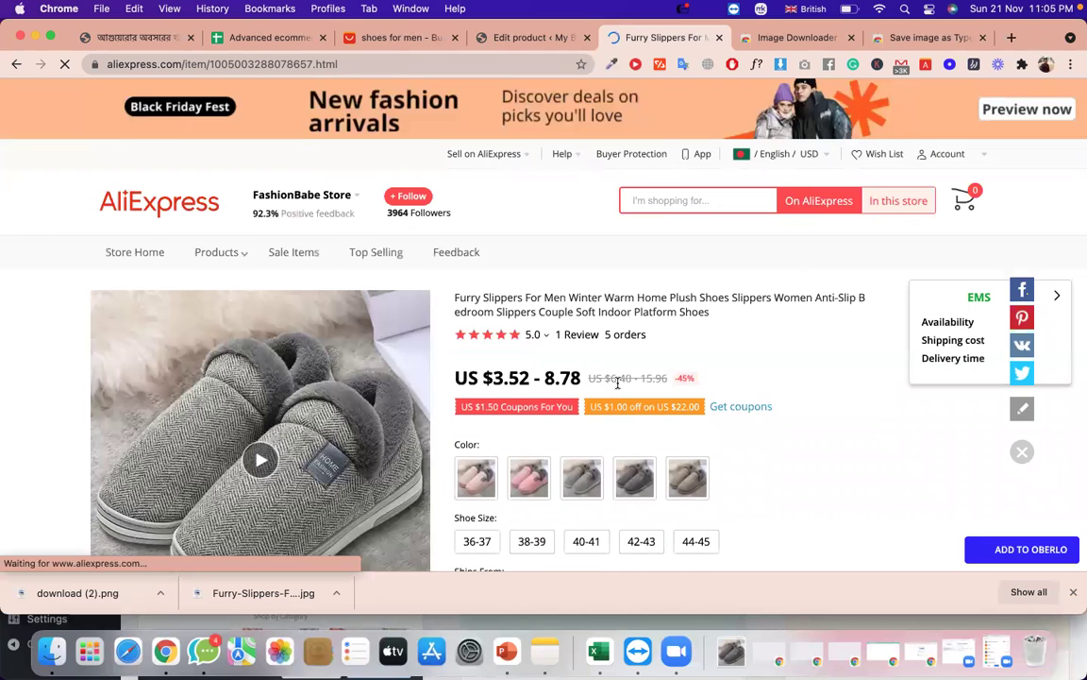
Examine the Color, Shoe Size and Ships From option groups on the AliExpress slippers page.
{"action": "scroll", "coordinate": [618, 381], "scroll_direction": "down", "scroll_amount": 2}
{"action": "scroll", "coordinate": [467, 400], "scroll_direction": "down", "scroll_amount": 1}
{"action": "double_click", "coordinate": [467, 400]}
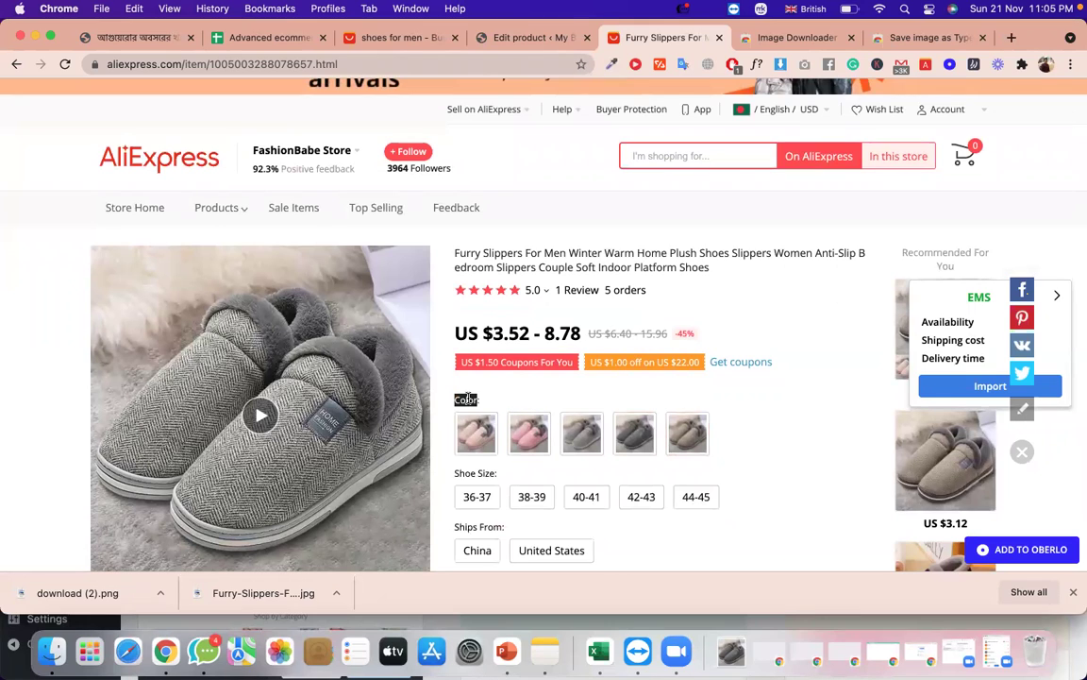
{"action": "triple_click", "coordinate": [486, 474]}
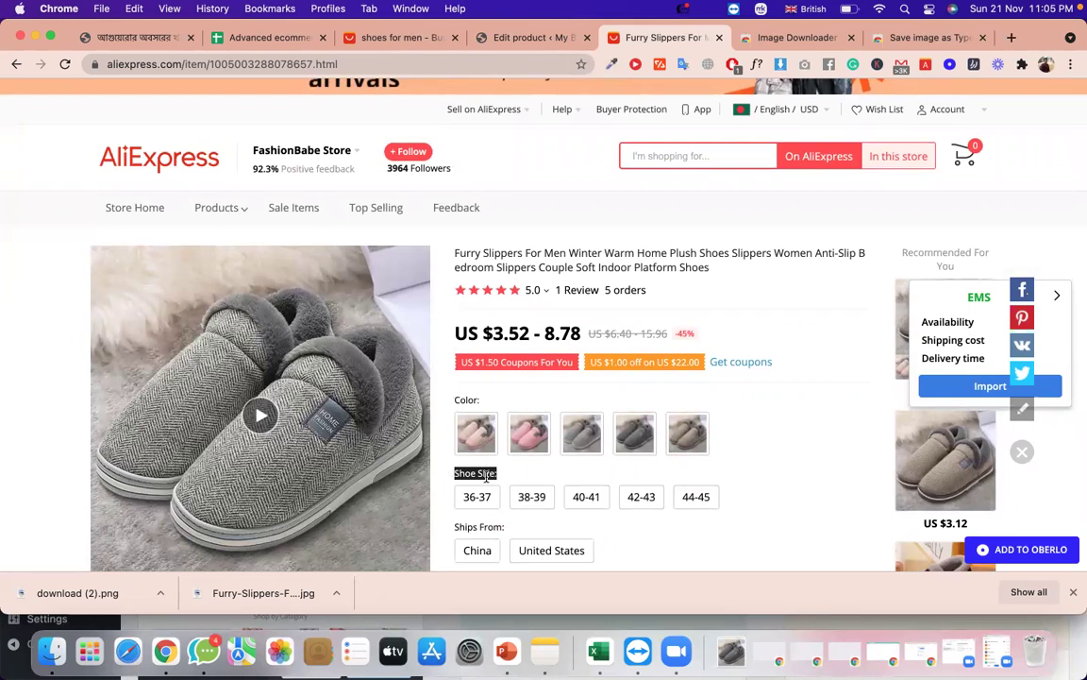
{"action": "triple_click", "coordinate": [486, 531]}
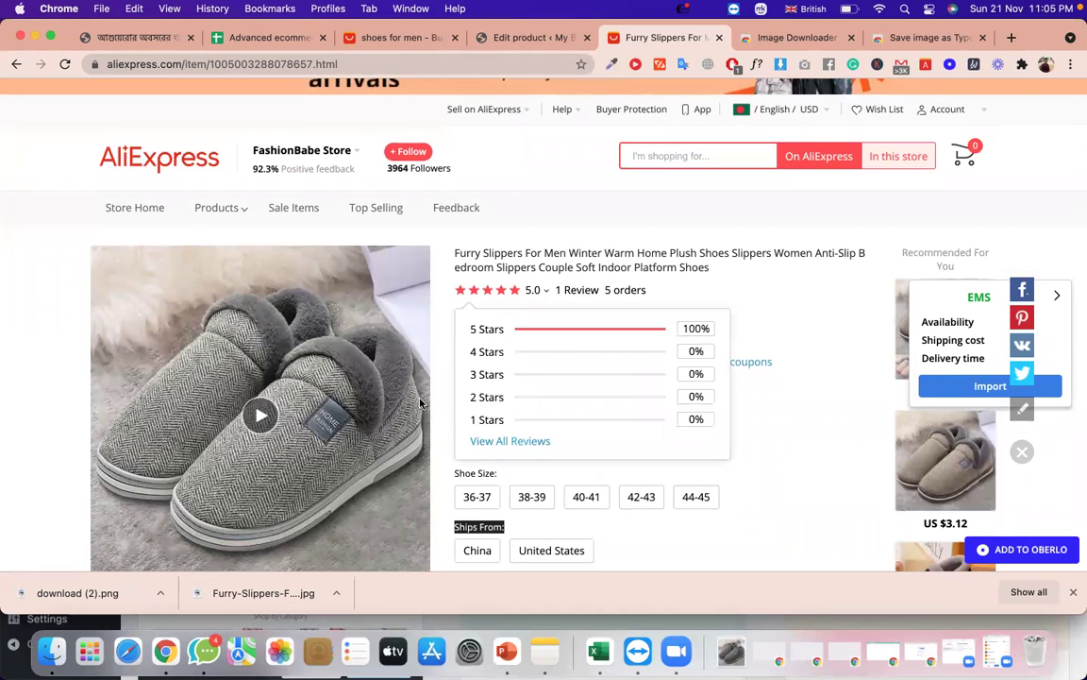
Copy the Color label from AliExpress and add a custom product attribute named "Color:" that is used for variations.
{"action": "triple_click", "coordinate": [462, 400]}
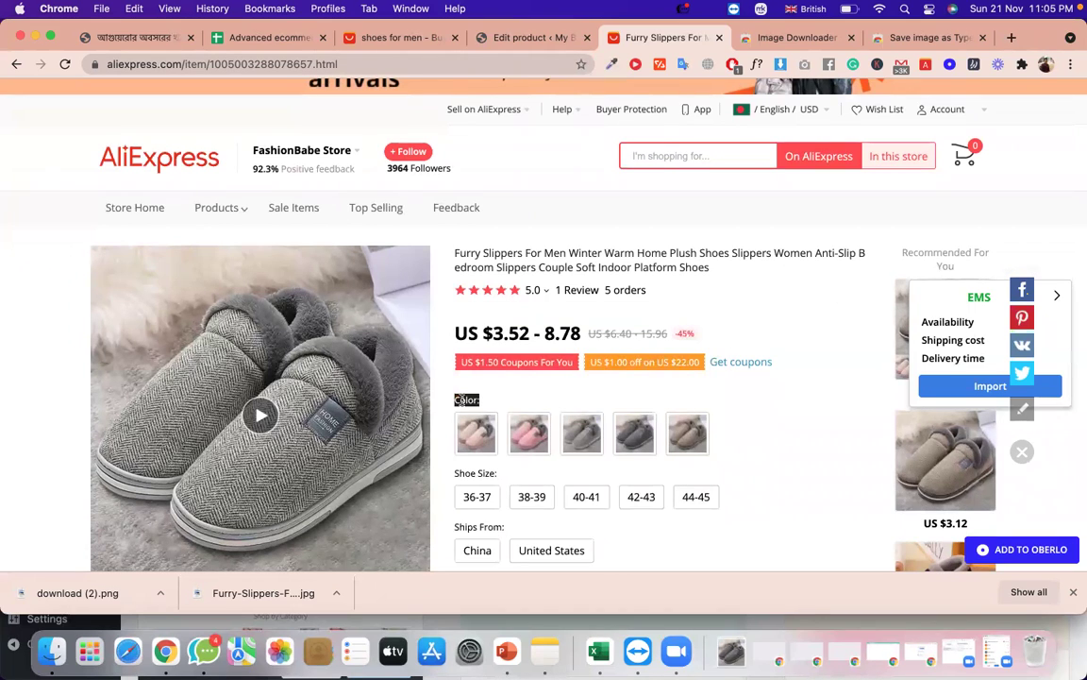
{"action": "left_click", "coordinate": [528, 43]}
{"action": "left_click", "coordinate": [458, 331]}
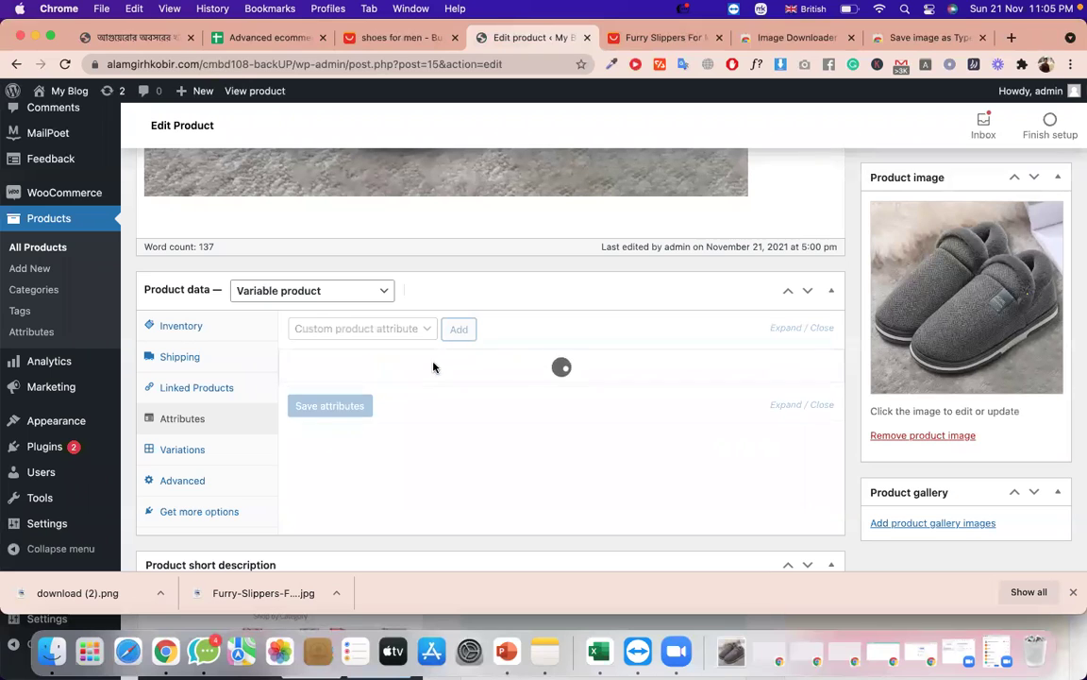
{"action": "left_click", "coordinate": [375, 415]}
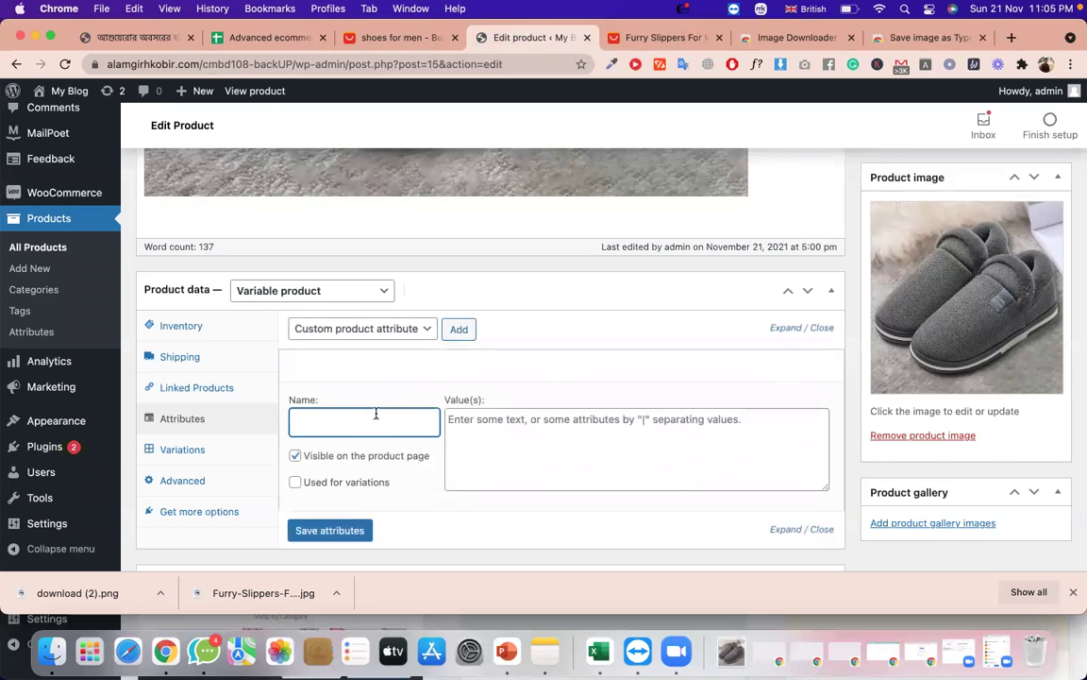
{"action": "type", "text": "Color:"}
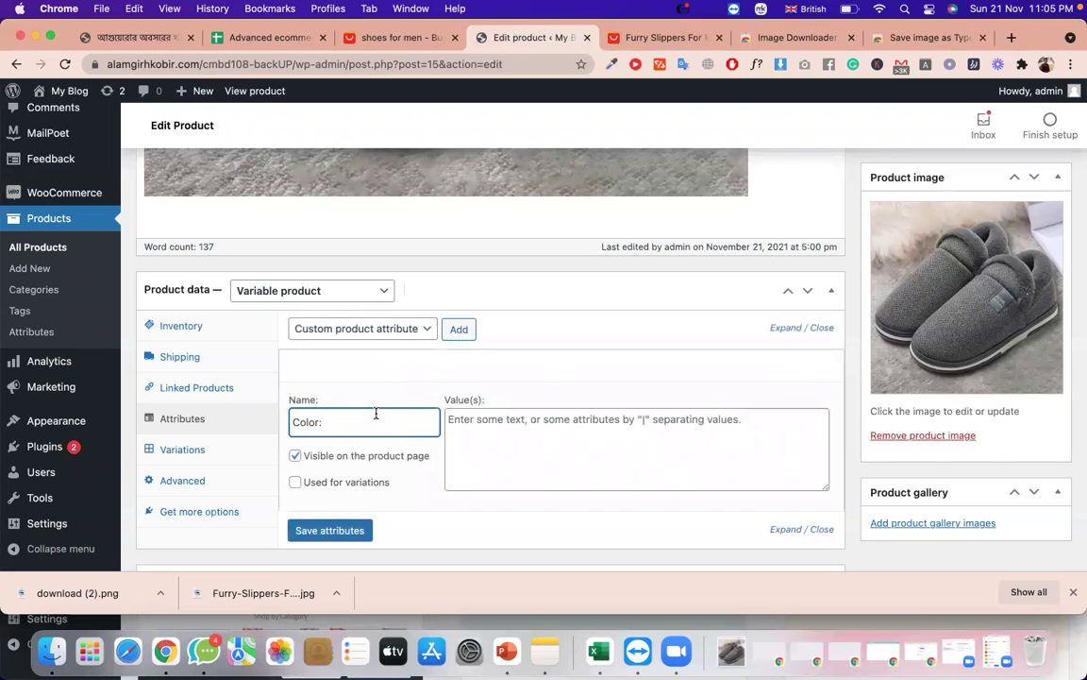
{"action": "left_click", "coordinate": [296, 483]}
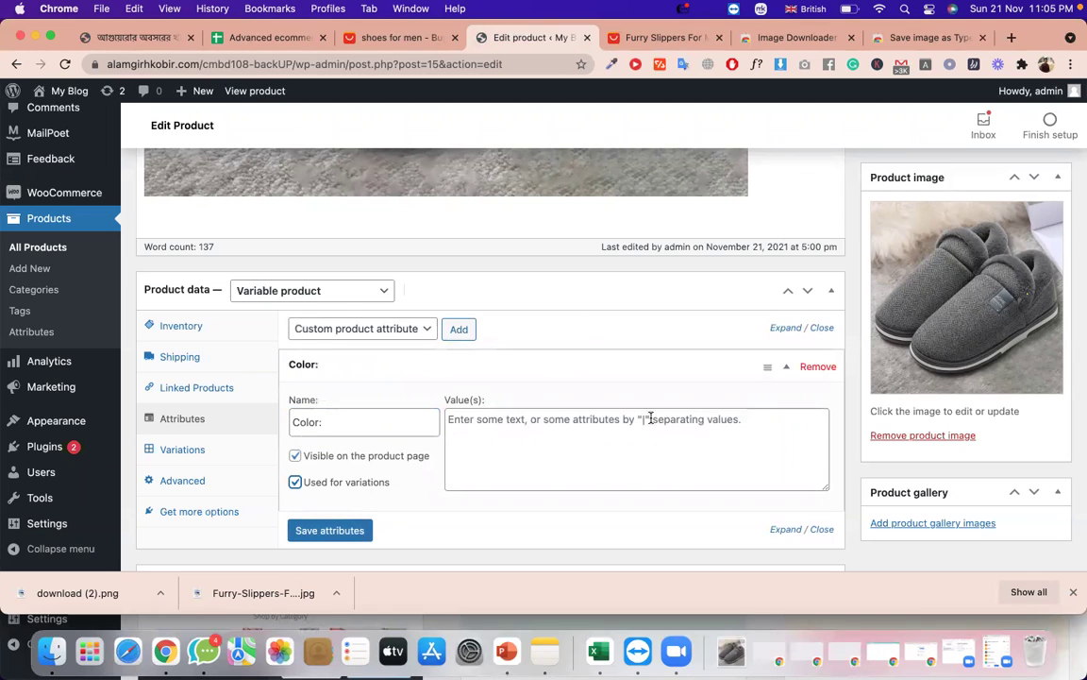
Copy the first color name, "light pink", from AliExpress into the Color attribute's values, followed by a "|" separator.
{"action": "left_click", "coordinate": [652, 39]}
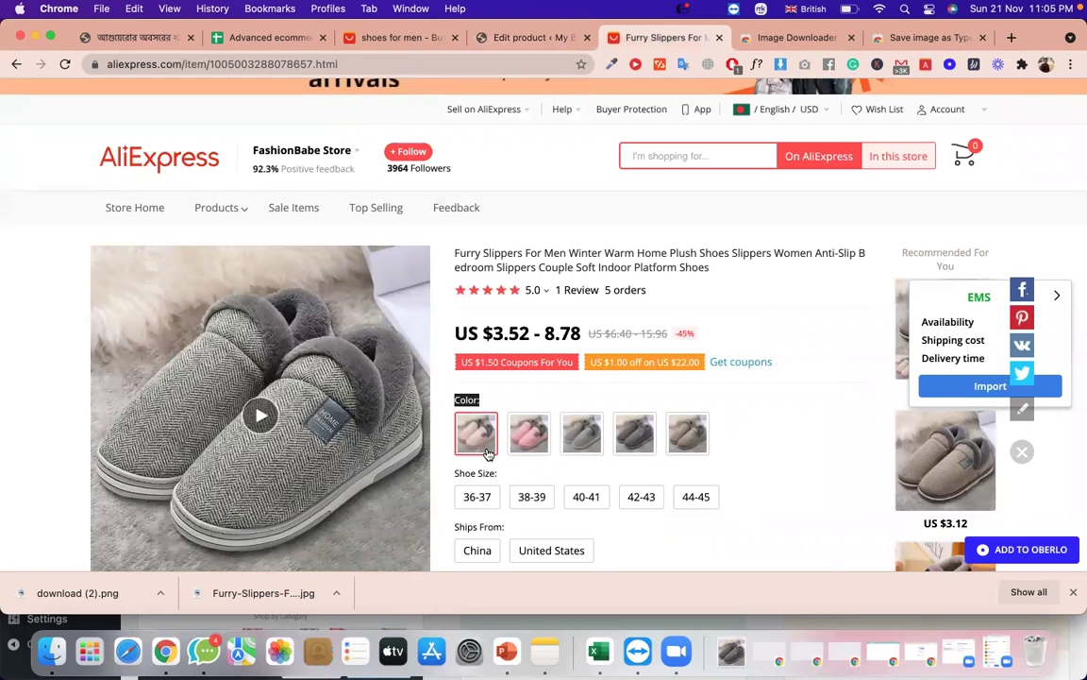
{"action": "left_click", "coordinate": [478, 439]}
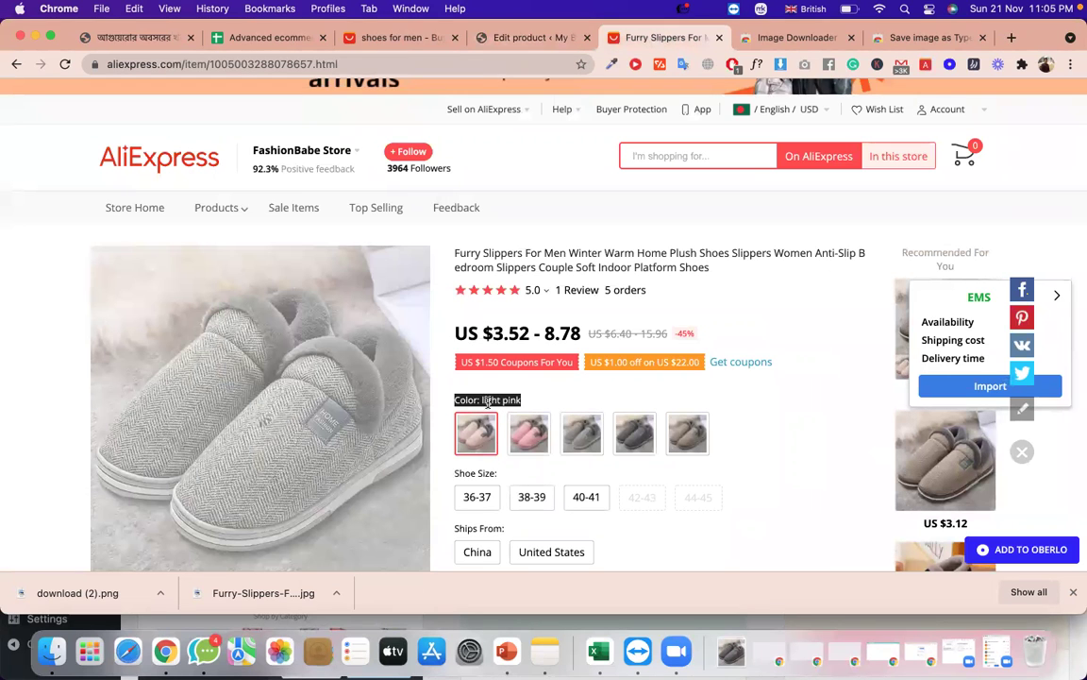
{"action": "left_click_drag", "start_coordinate": [483, 400], "coordinate": [526, 403]}
{"action": "key", "text": "super+c"}
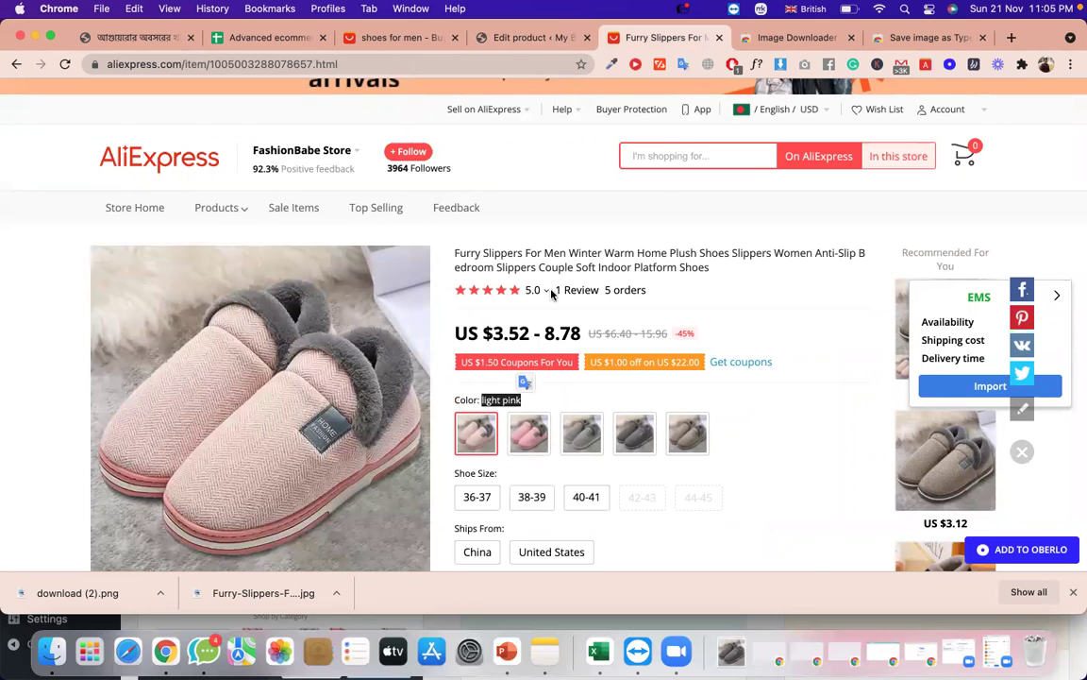
{"action": "left_click", "coordinate": [540, 41]}
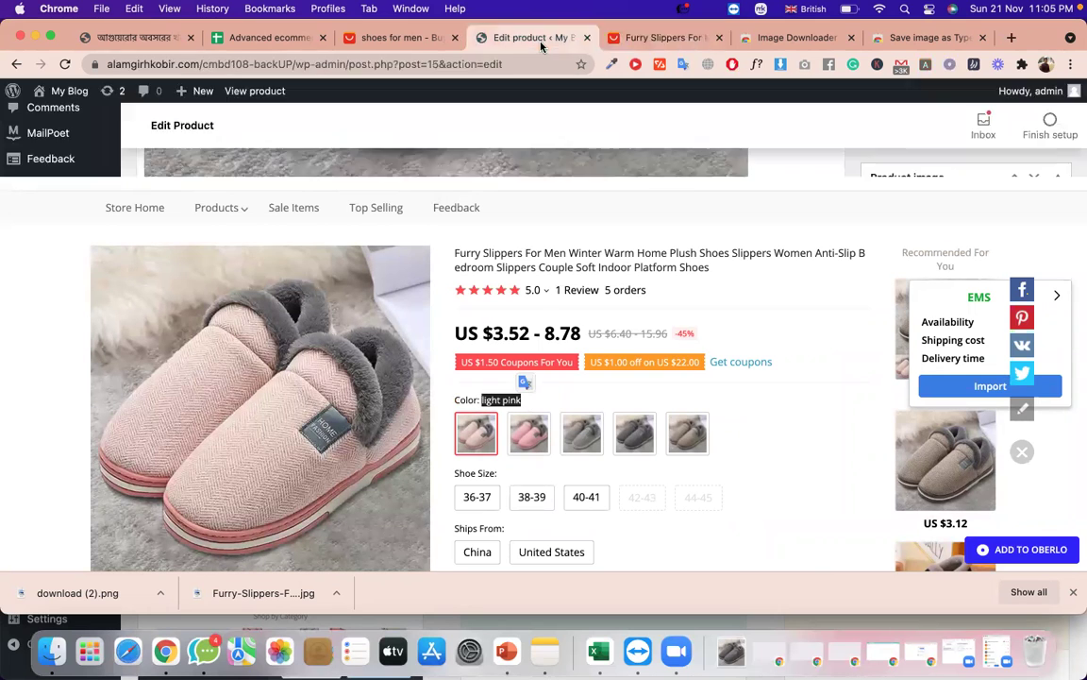
{"action": "left_click", "coordinate": [502, 442]}
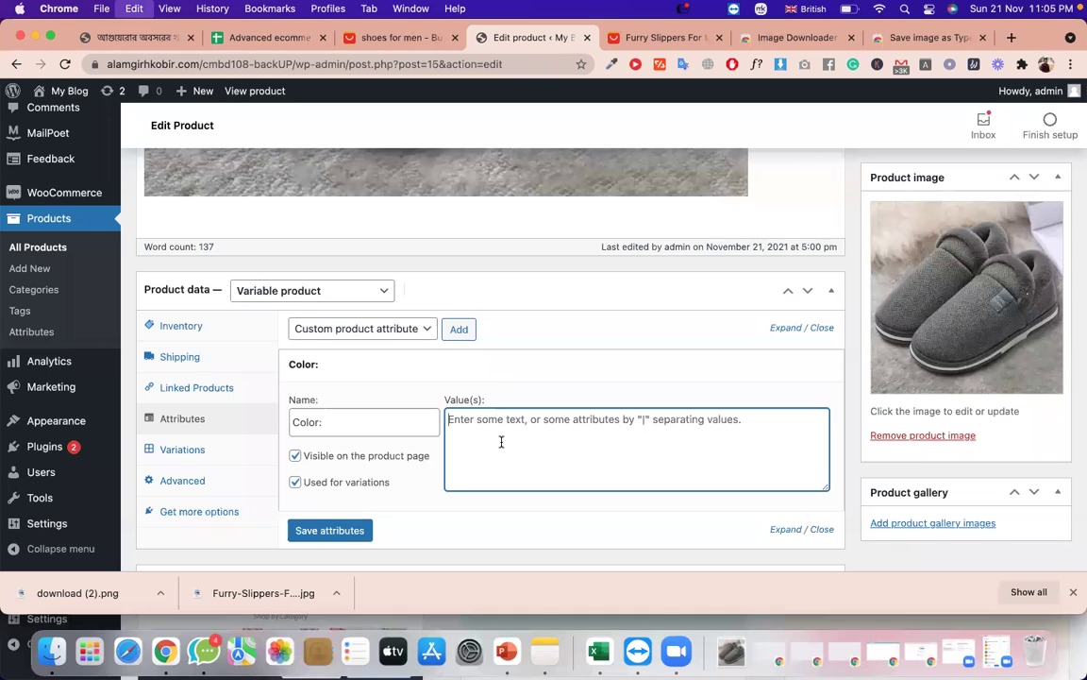
{"action": "key", "text": "super+v"}
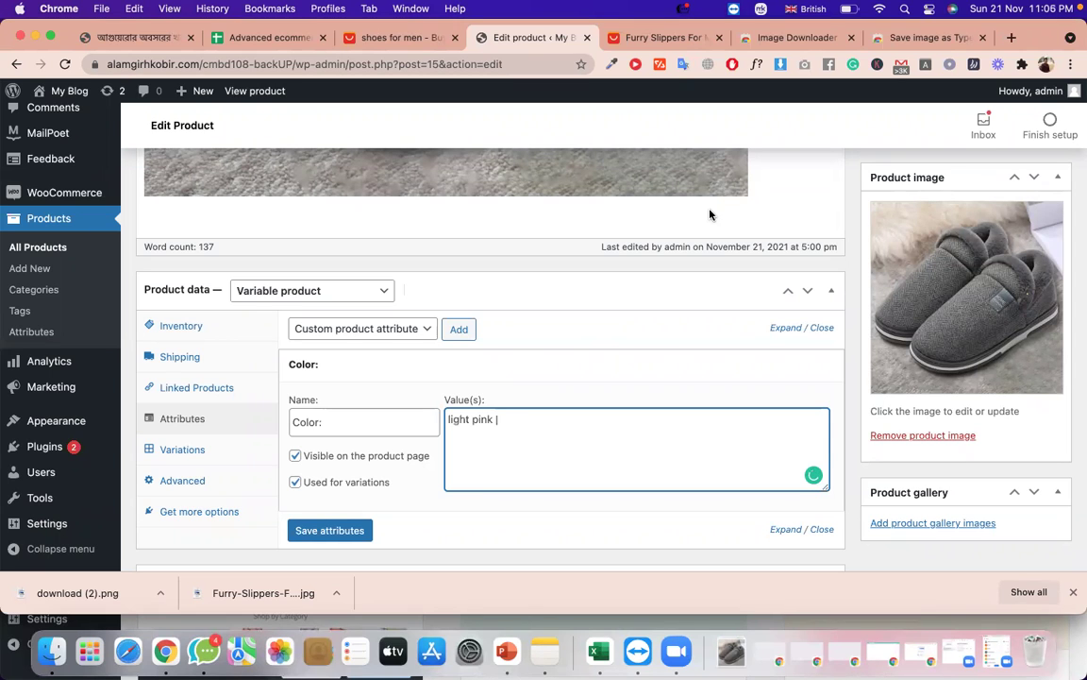
Copy the second color name, "dark pink", from AliExpress into the Color attribute's values, followed by a "|" separator.
{"action": "left_click", "coordinate": [668, 37]}
{"action": "left_click", "coordinate": [510, 424]}
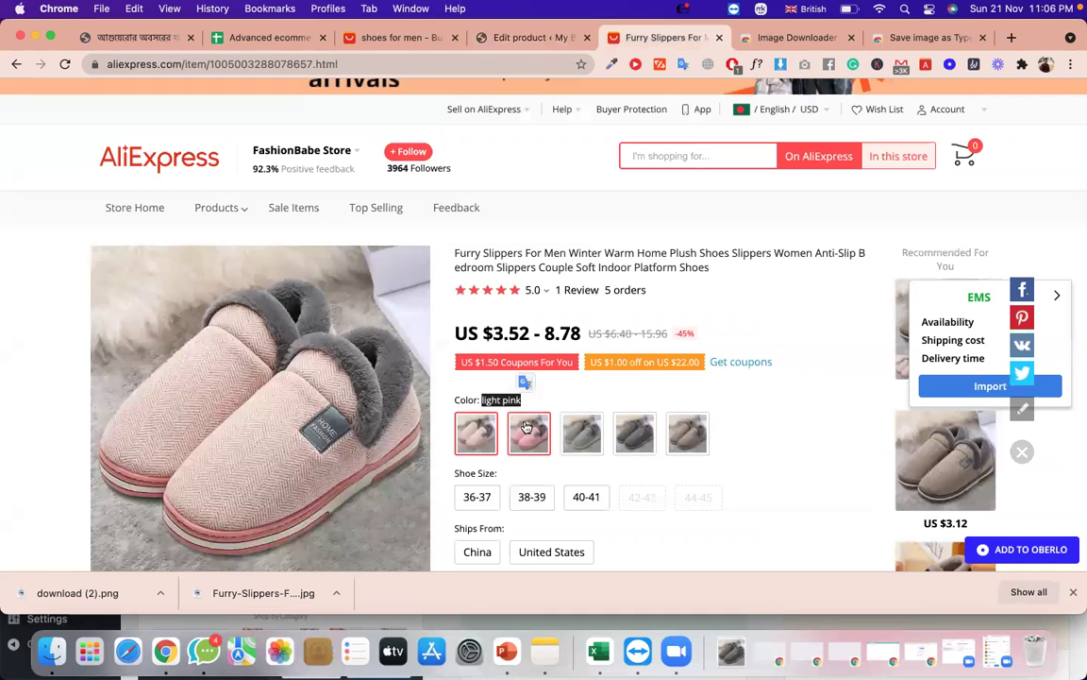
{"action": "left_click_drag", "start_coordinate": [483, 398], "coordinate": [522, 399]}
{"action": "key", "text": "super+c"}
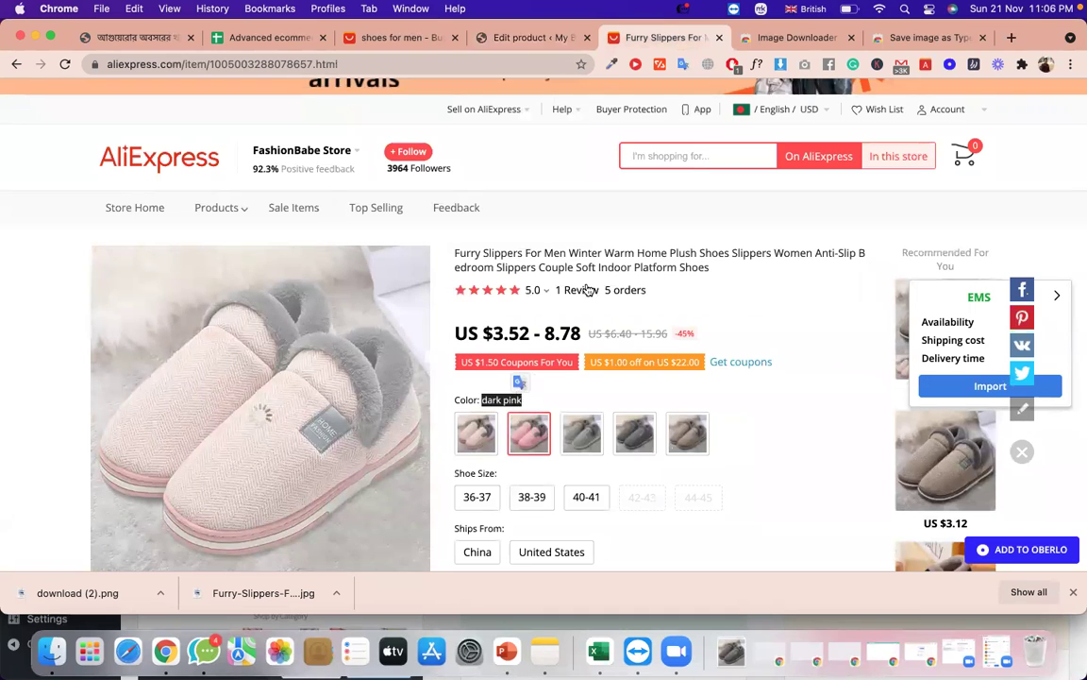
{"action": "left_click", "coordinate": [533, 37]}
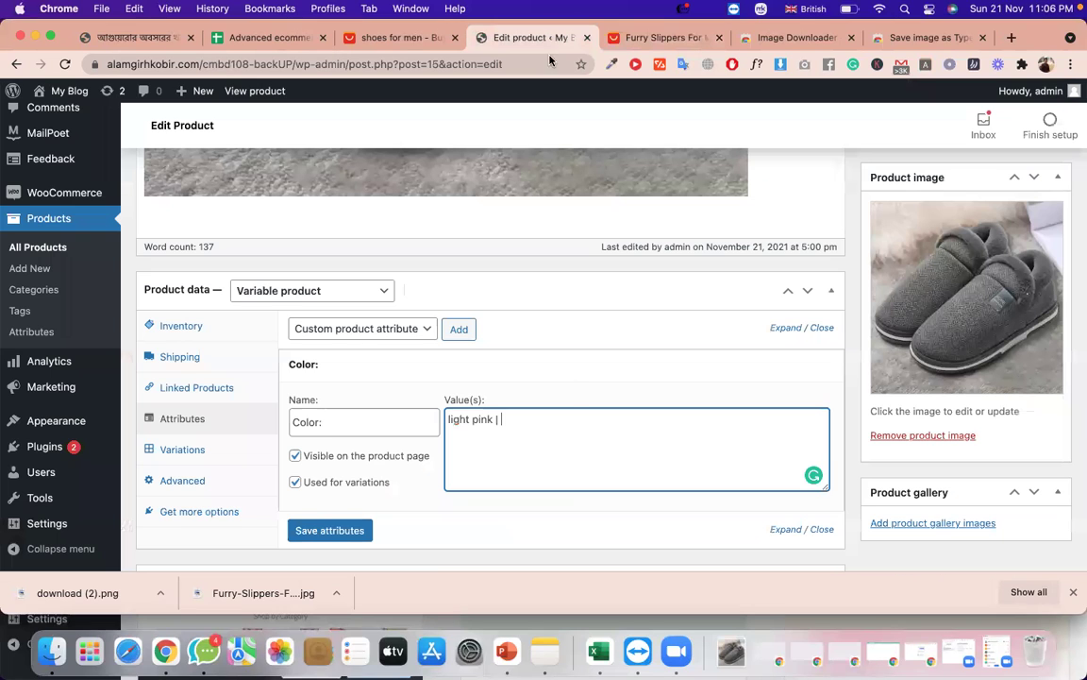
{"action": "key", "text": "super+v"}
{"action": "type", "text": "|"}
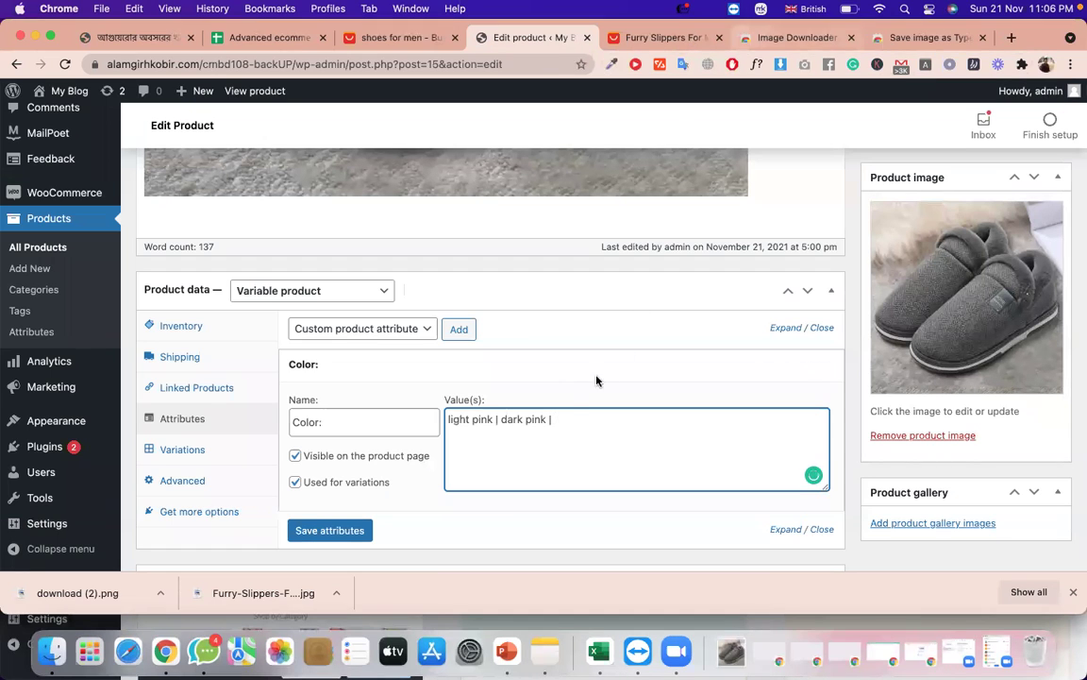
Copy the third color name, "light gray", from AliExpress into the Color attribute's values and save the attributes.
{"action": "key", "text": "ctrl+Tab"}
{"action": "left_click", "coordinate": [581, 432]}
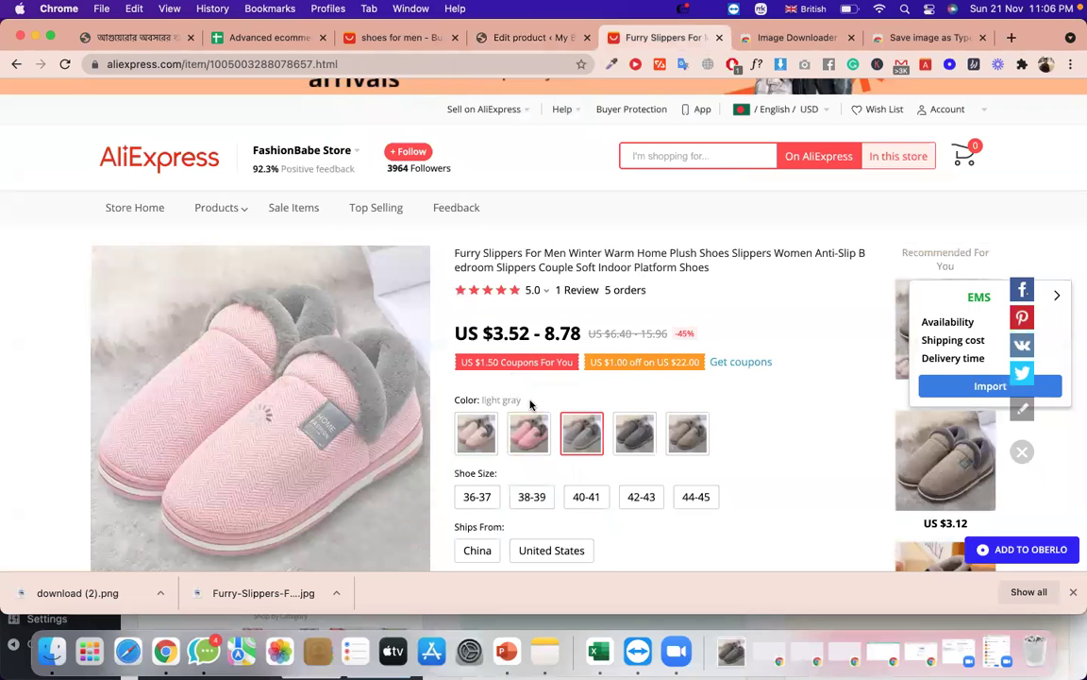
{"action": "left_click_drag", "start_coordinate": [483, 399], "coordinate": [520, 400]}
{"action": "key", "text": "super+c"}
{"action": "left_click", "coordinate": [485, 400]}
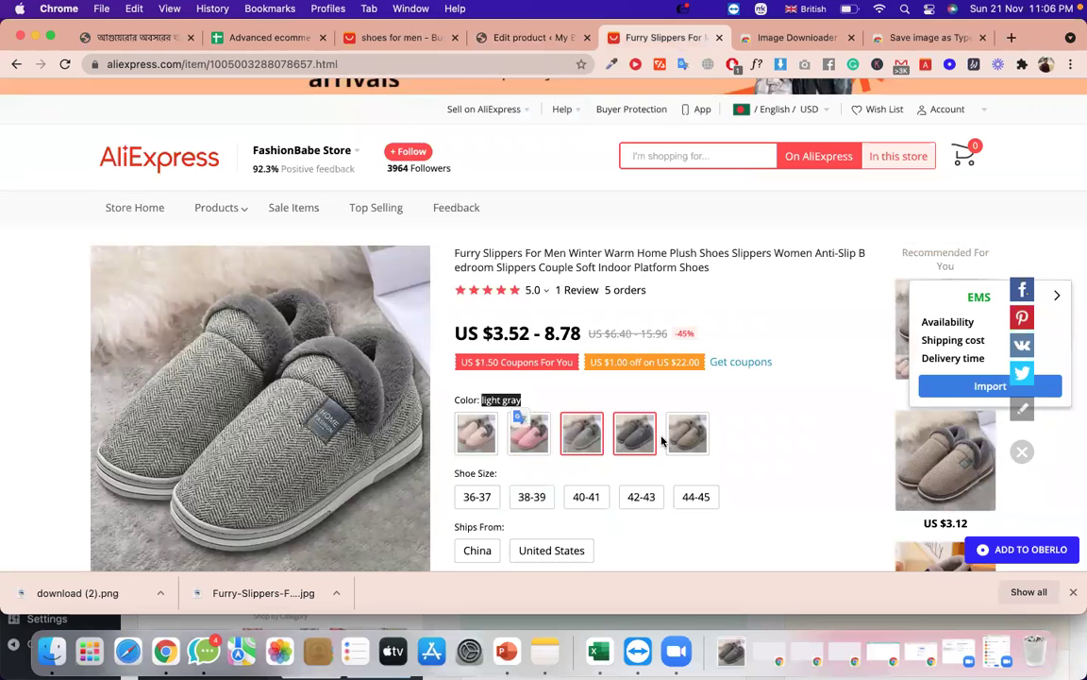
{"action": "left_click", "coordinate": [555, 39]}
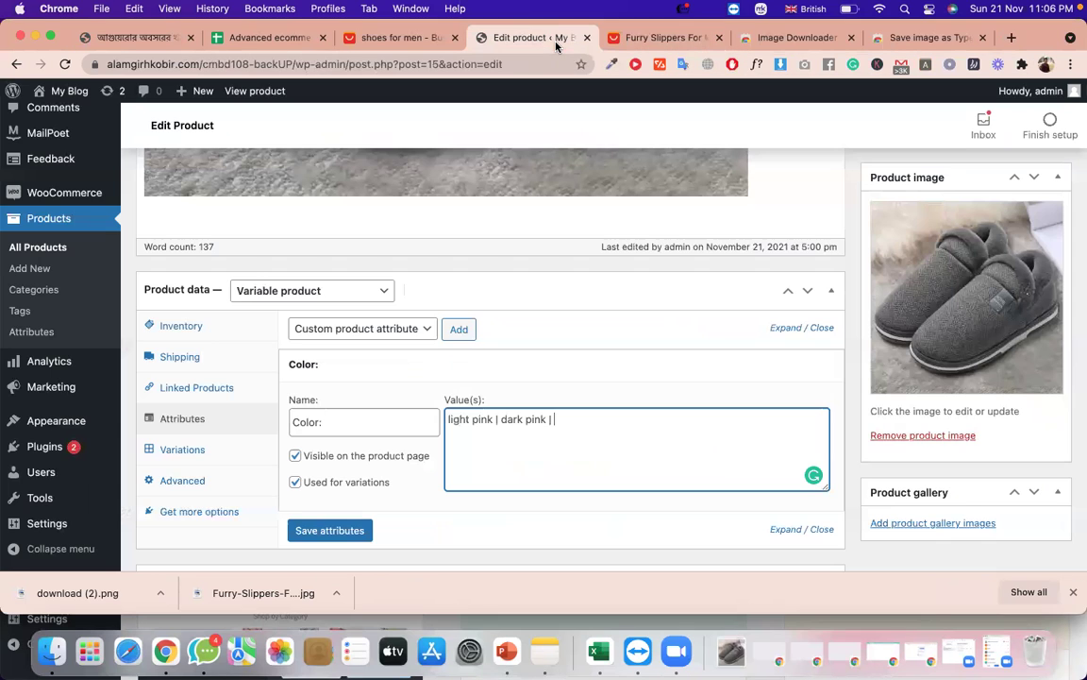
{"action": "key", "text": "super+v"}
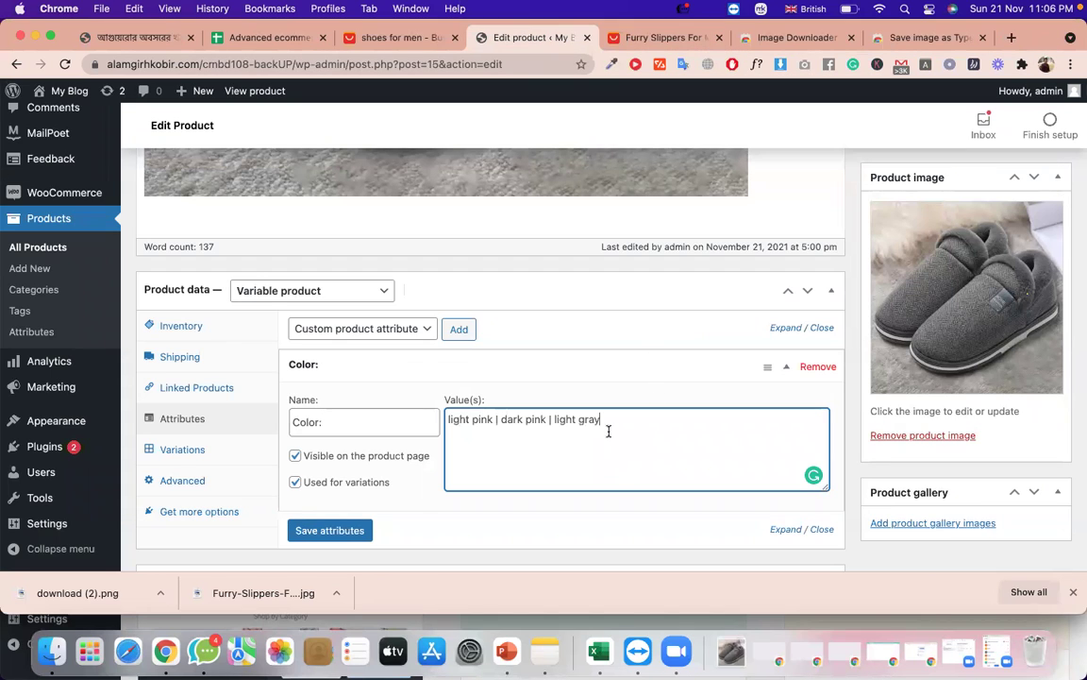
{"action": "scroll", "coordinate": [510, 472], "scroll_direction": "down", "scroll_amount": 1}
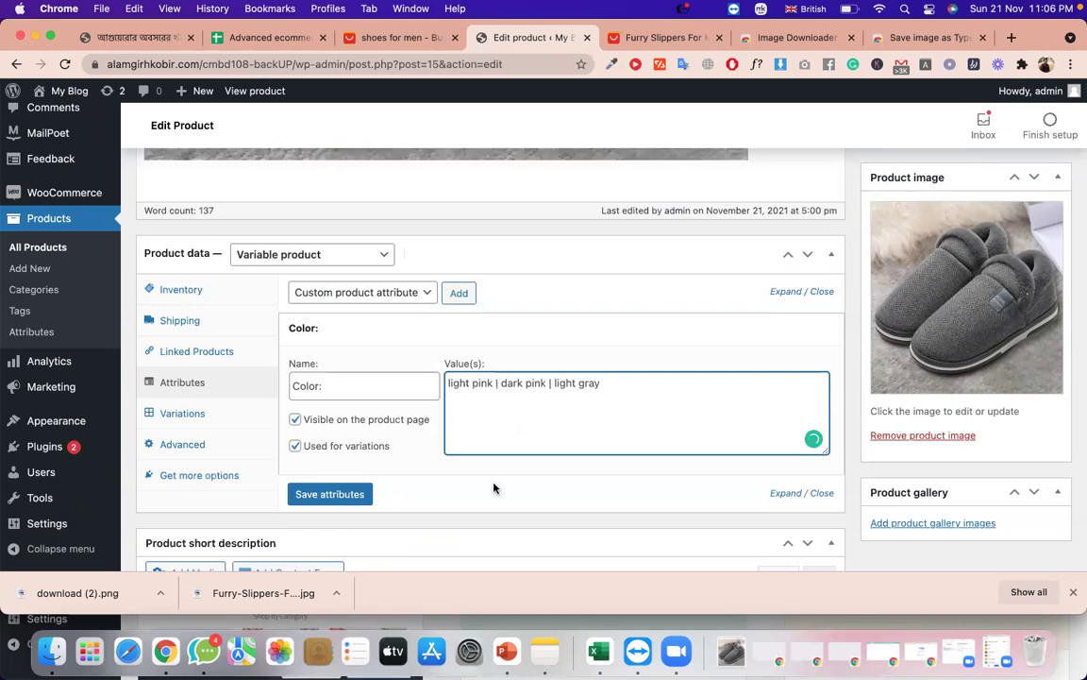
{"action": "left_click", "coordinate": [348, 499]}
{"action": "left_click", "coordinate": [349, 499]}
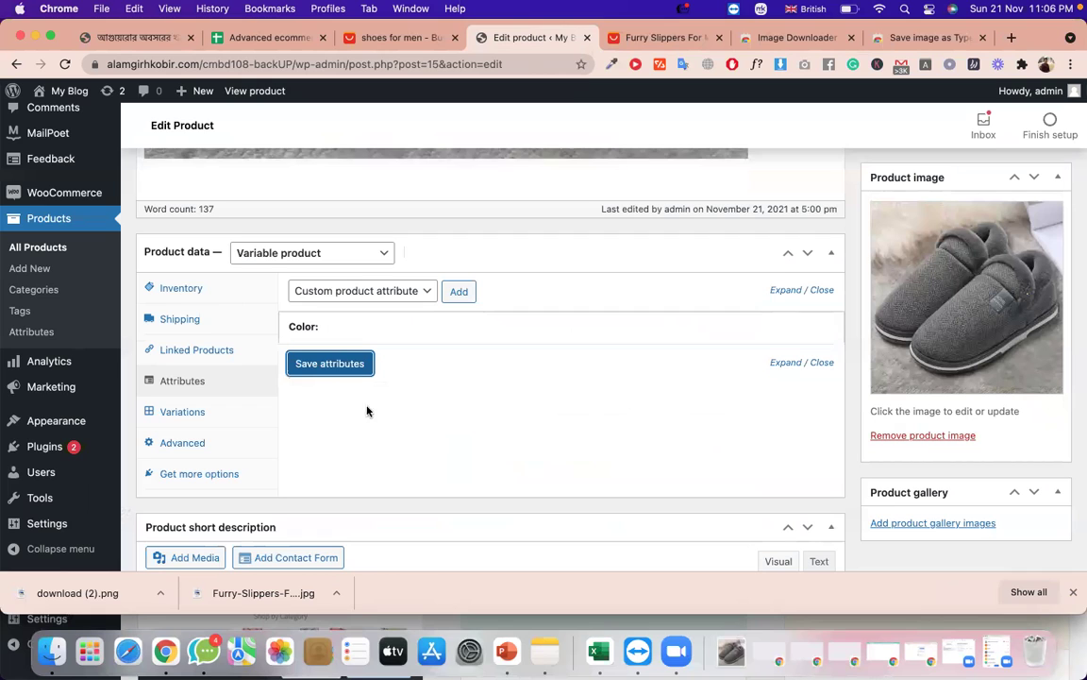
Copy the Shoe Size label from AliExpress and add a custom product attribute named "Shoe Size:" that is used for variations.
{"action": "left_click", "coordinate": [472, 295]}
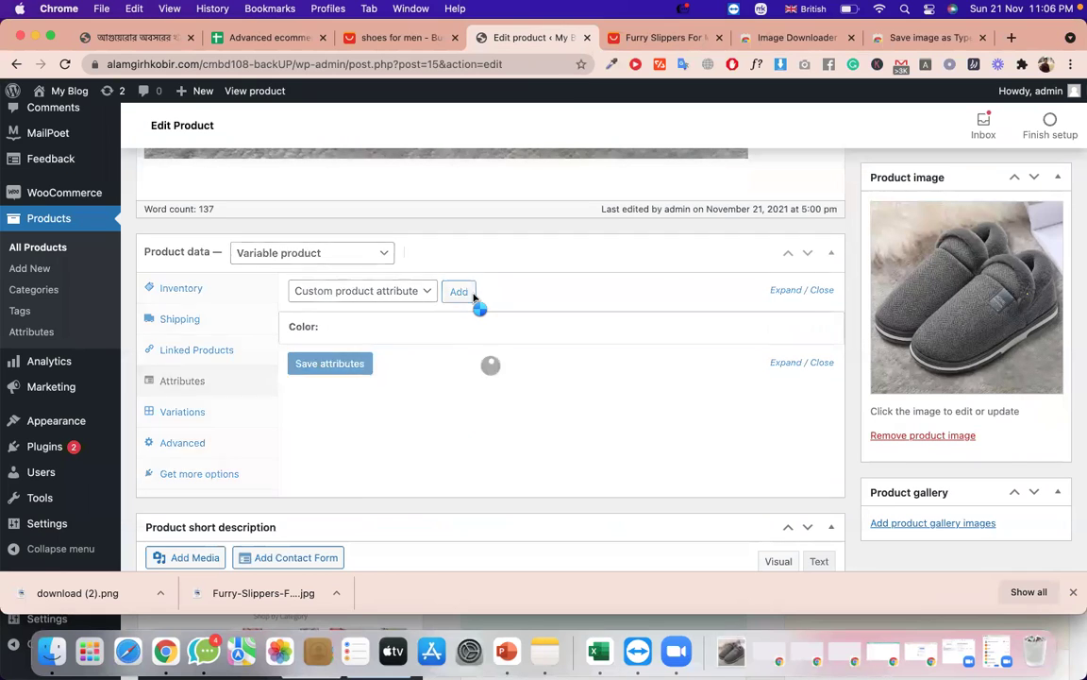
{"action": "left_click", "coordinate": [660, 38]}
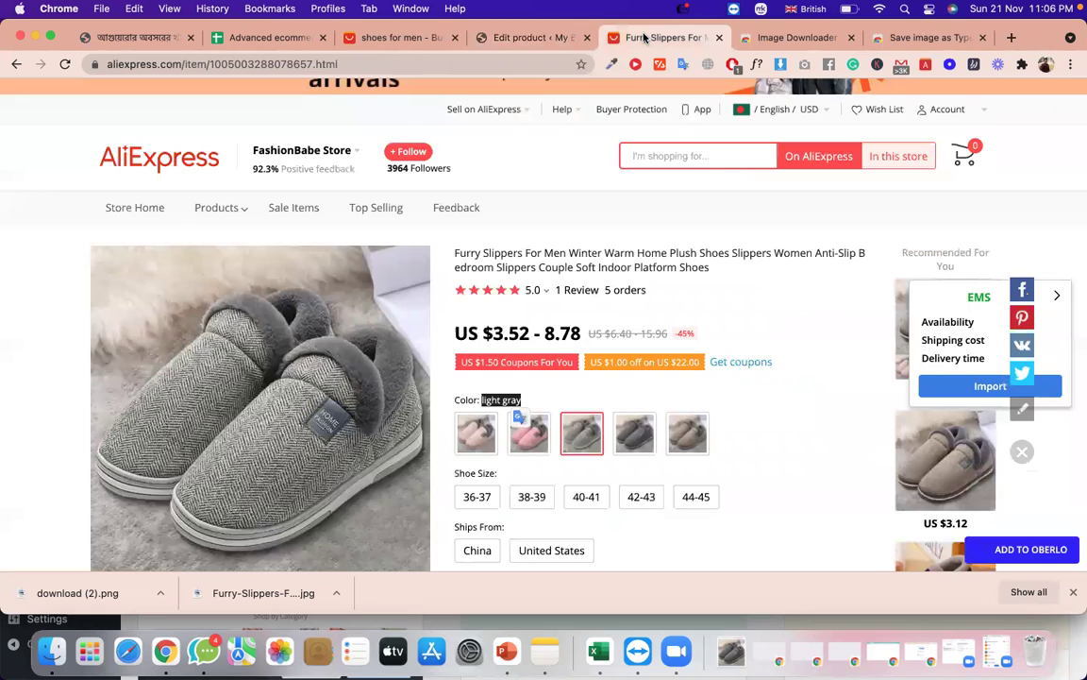
{"action": "triple_click", "coordinate": [463, 474]}
{"action": "key", "text": "super+c"}
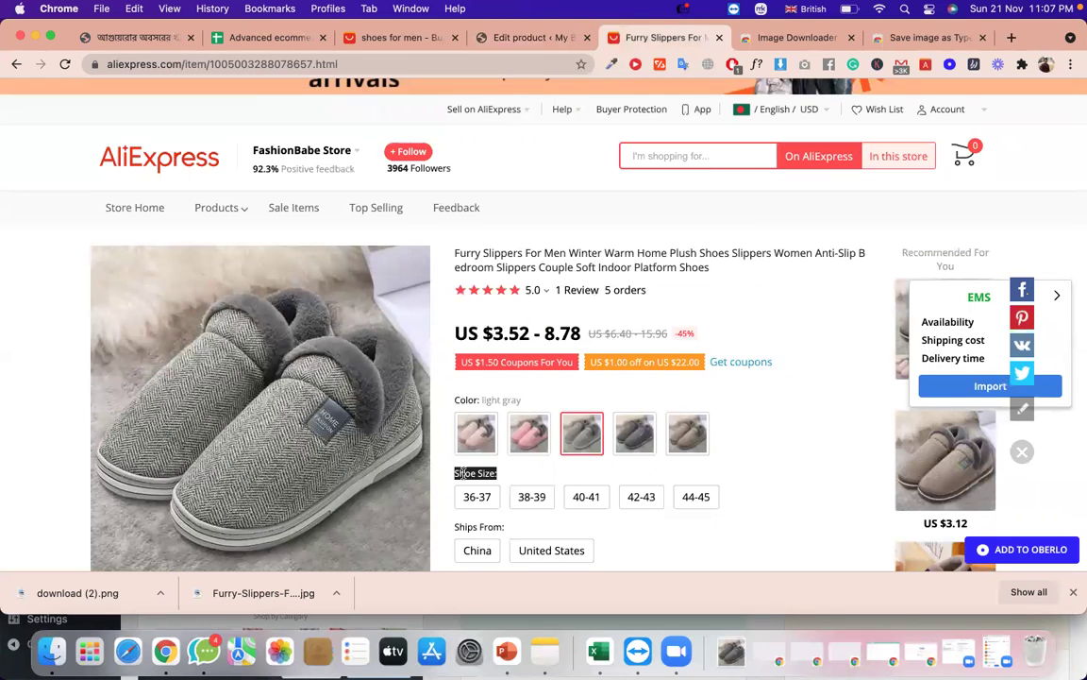
{"action": "left_click", "coordinate": [564, 41]}
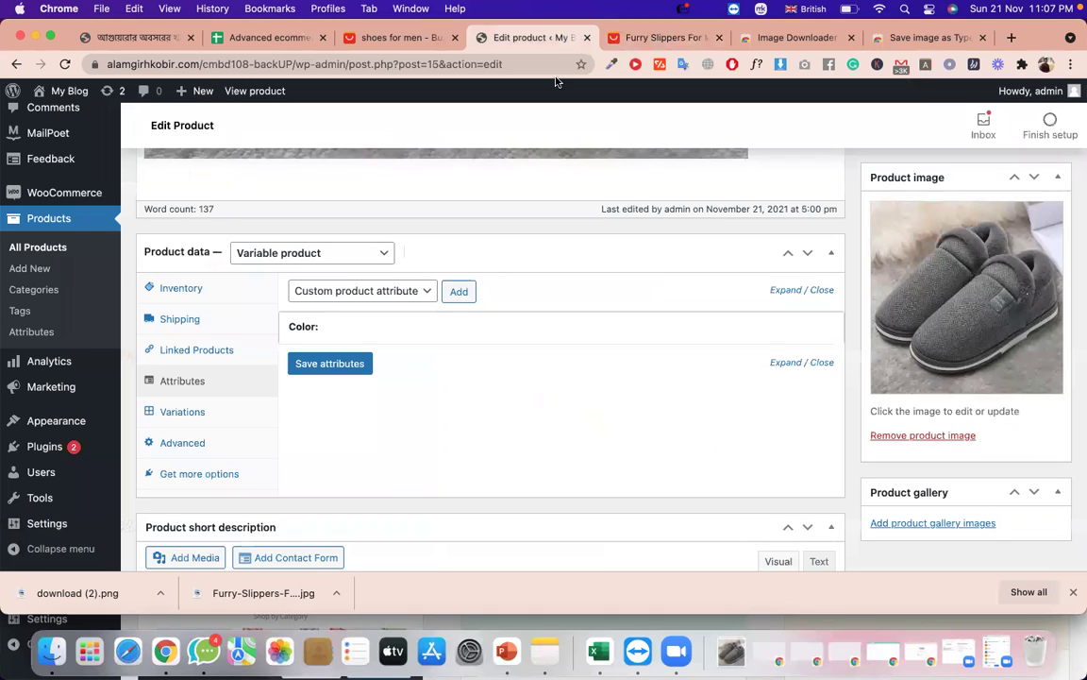
{"action": "left_click", "coordinate": [457, 292]}
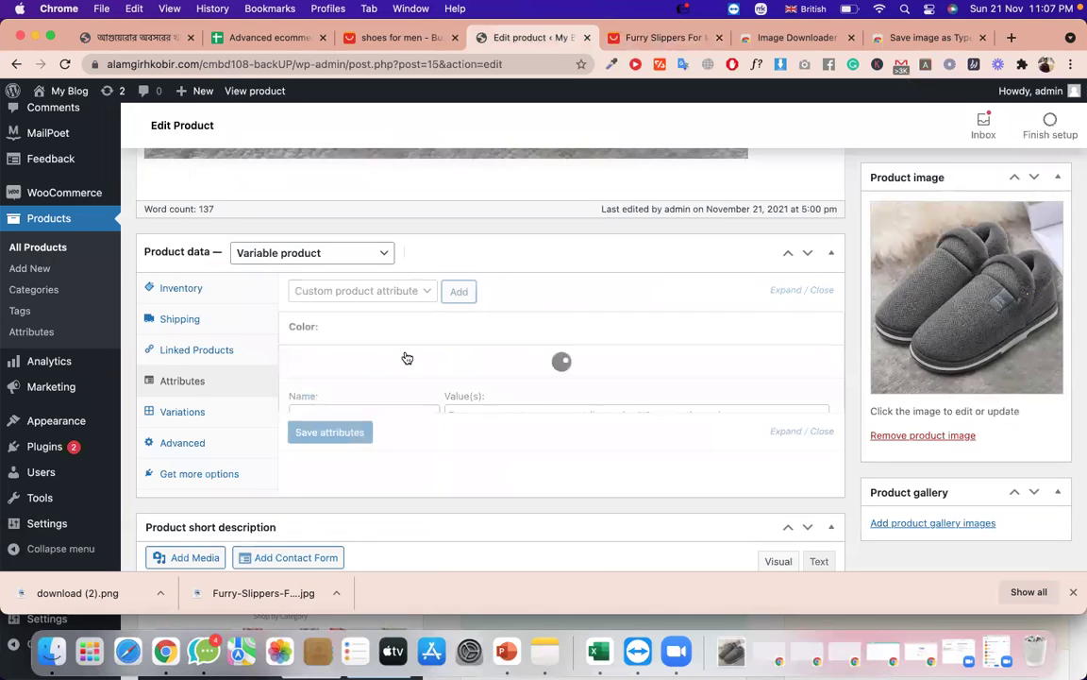
{"action": "left_click", "coordinate": [370, 417]}
{"action": "key", "text": "super+v"}
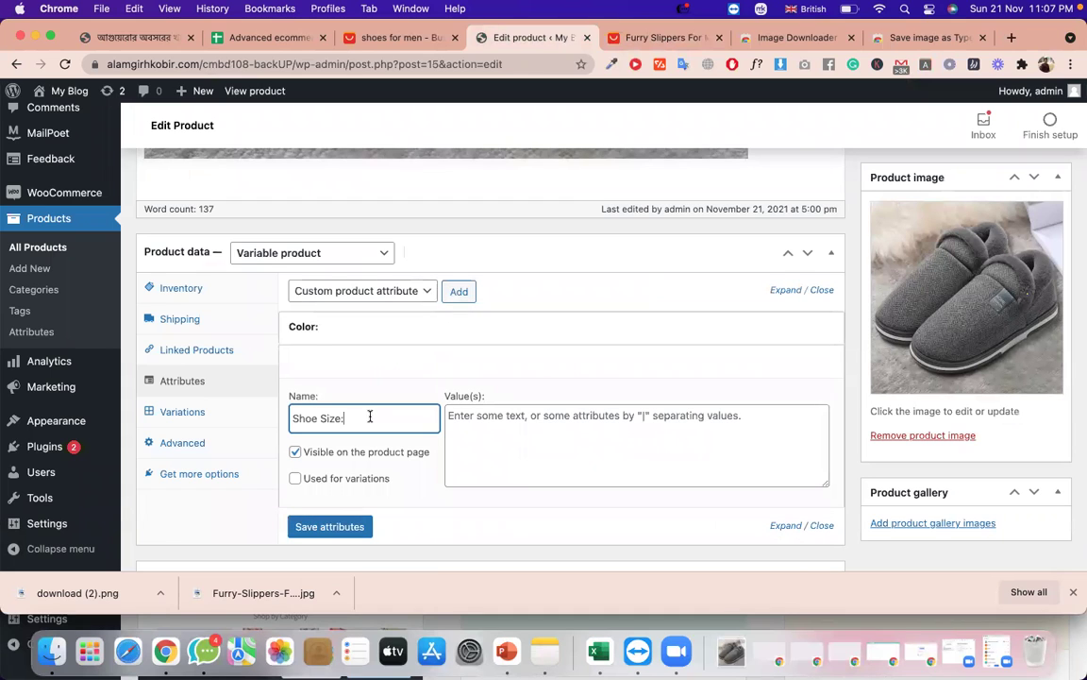
{"action": "left_click", "coordinate": [294, 478]}
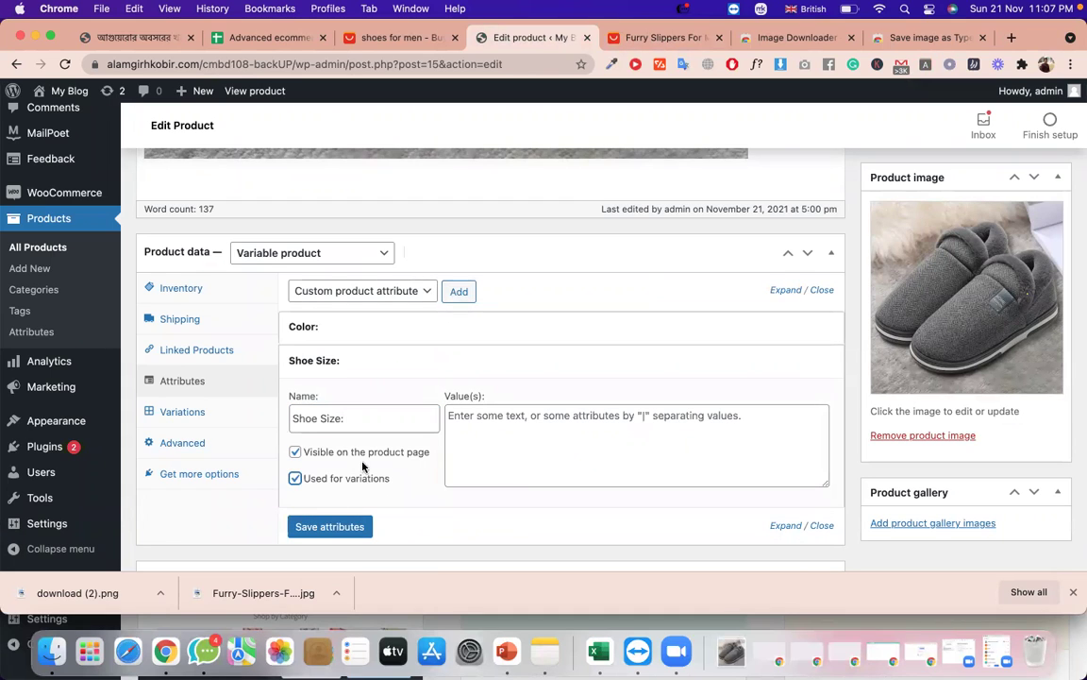
Copy the first size, "36-37", from AliExpress into the Shoe Size attribute's values, followed by a "|" separator.
{"action": "left_click", "coordinate": [497, 446]}
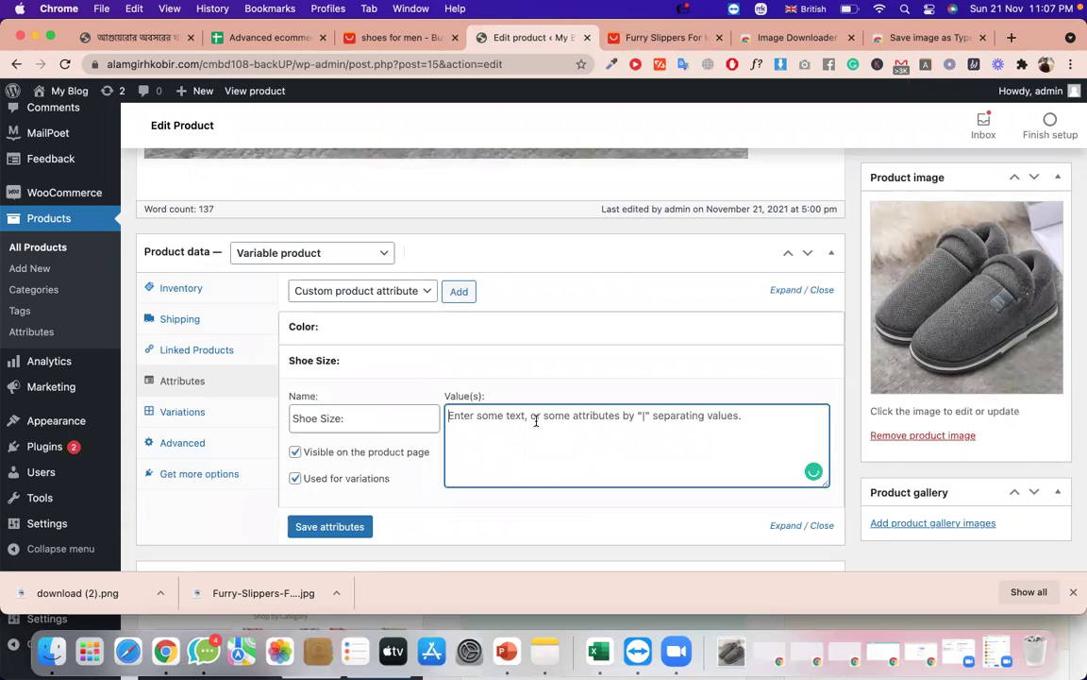
{"action": "left_click", "coordinate": [660, 38]}
{"action": "left_click", "coordinate": [480, 498]}
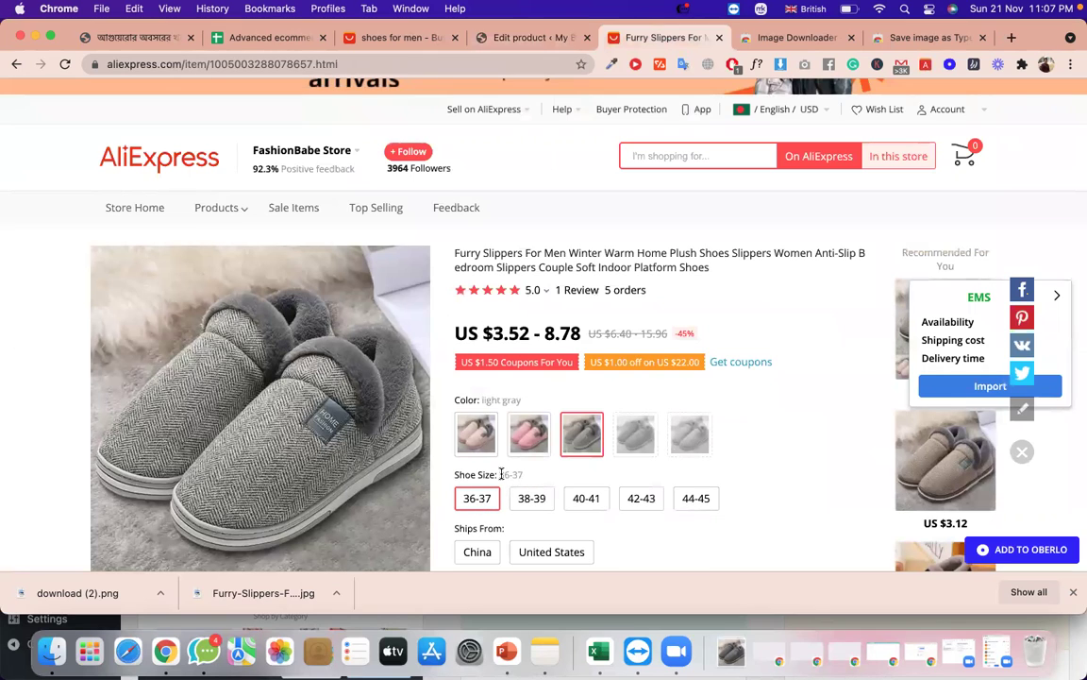
{"action": "left_click_drag", "start_coordinate": [498, 474], "coordinate": [536, 479]}
{"action": "key", "text": "super+c"}
{"action": "left_click", "coordinate": [543, 42]}
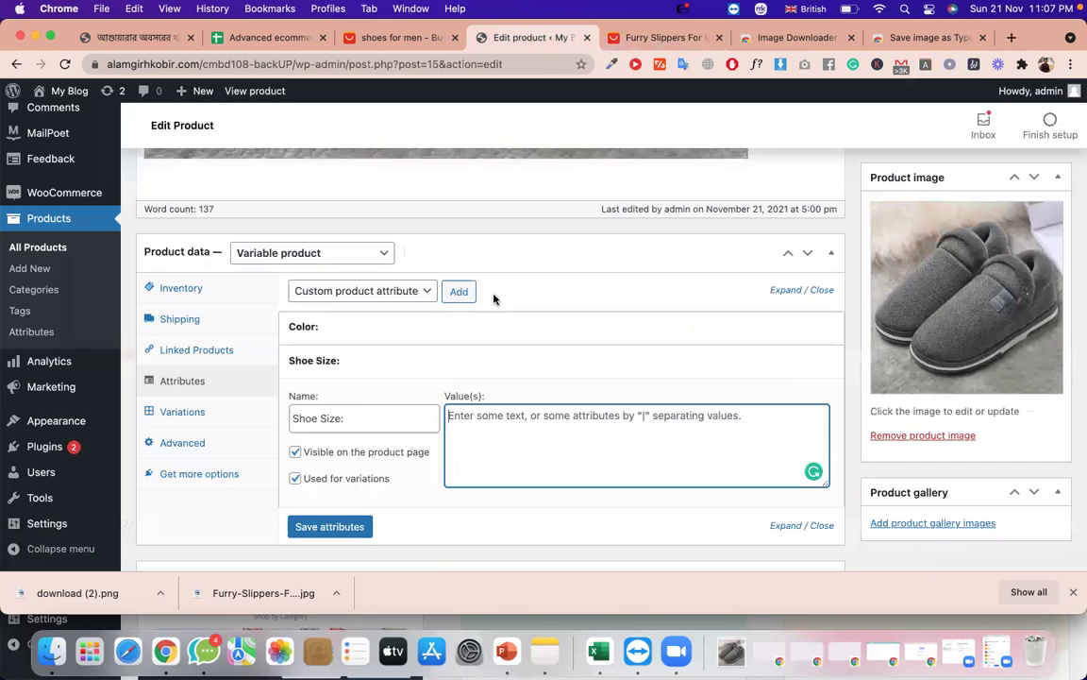
{"action": "key", "text": "super+v"}
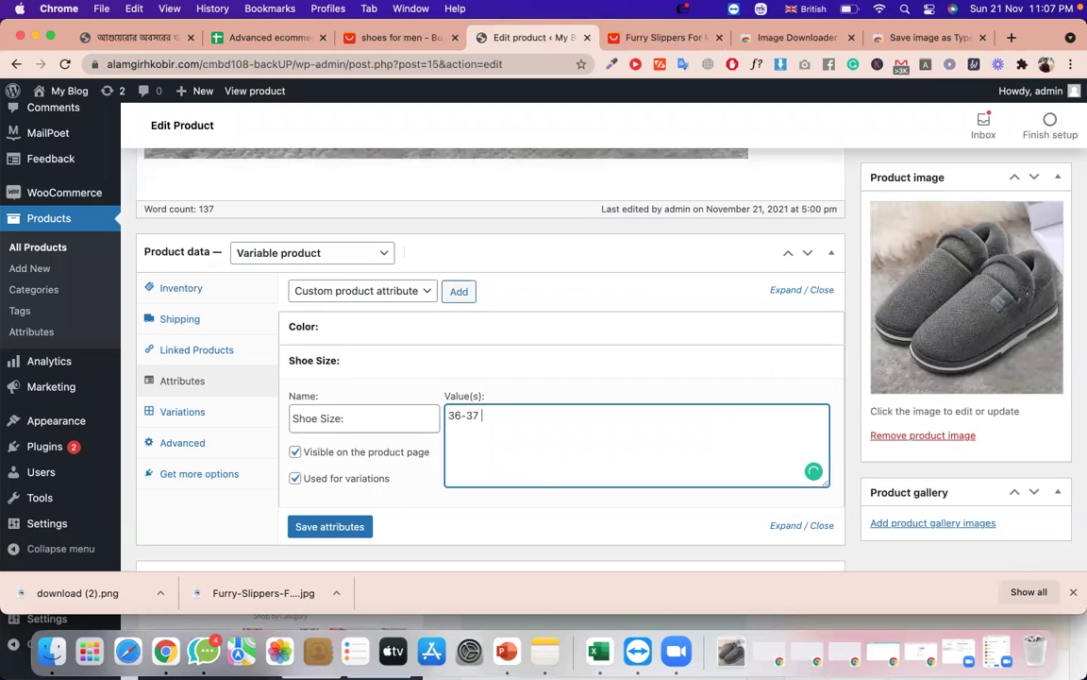
{"action": "type", "text": "|"}
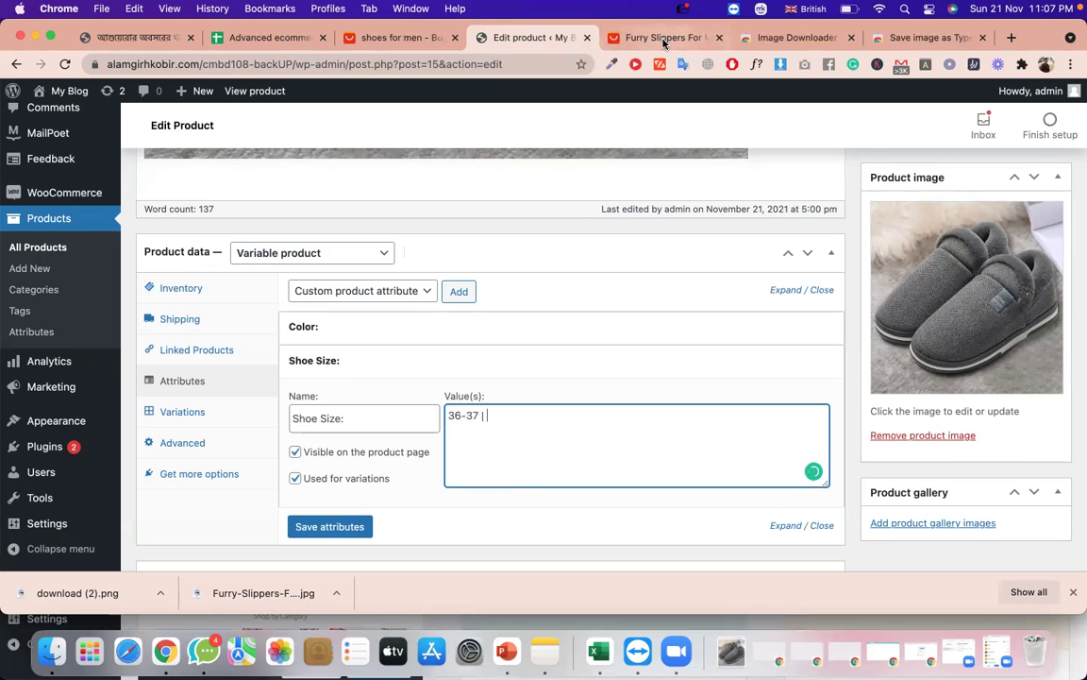
Copy the second size, "38-39", from AliExpress into the Shoe Size attribute's values, followed by a "|" separator.
{"action": "left_click", "coordinate": [664, 39]}
{"action": "left_click", "coordinate": [532, 499]}
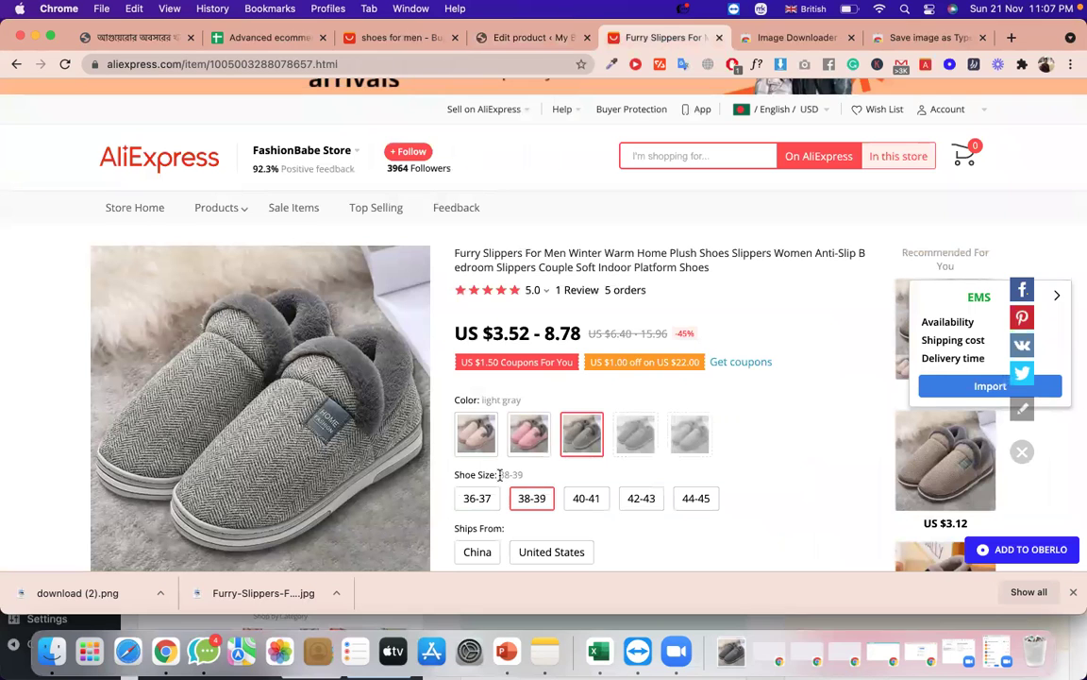
{"action": "left_click_drag", "start_coordinate": [500, 475], "coordinate": [507, 480]}
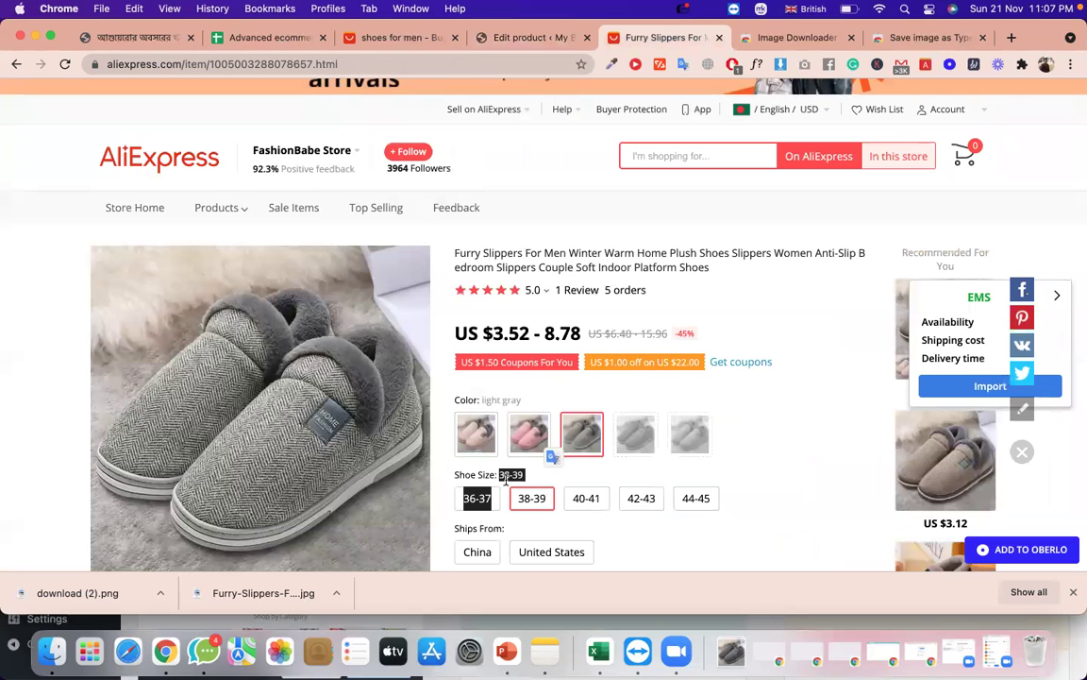
{"action": "double_click", "coordinate": [506, 478]}
{"action": "triple_click", "coordinate": [506, 477]}
{"action": "key", "text": "super+c"}
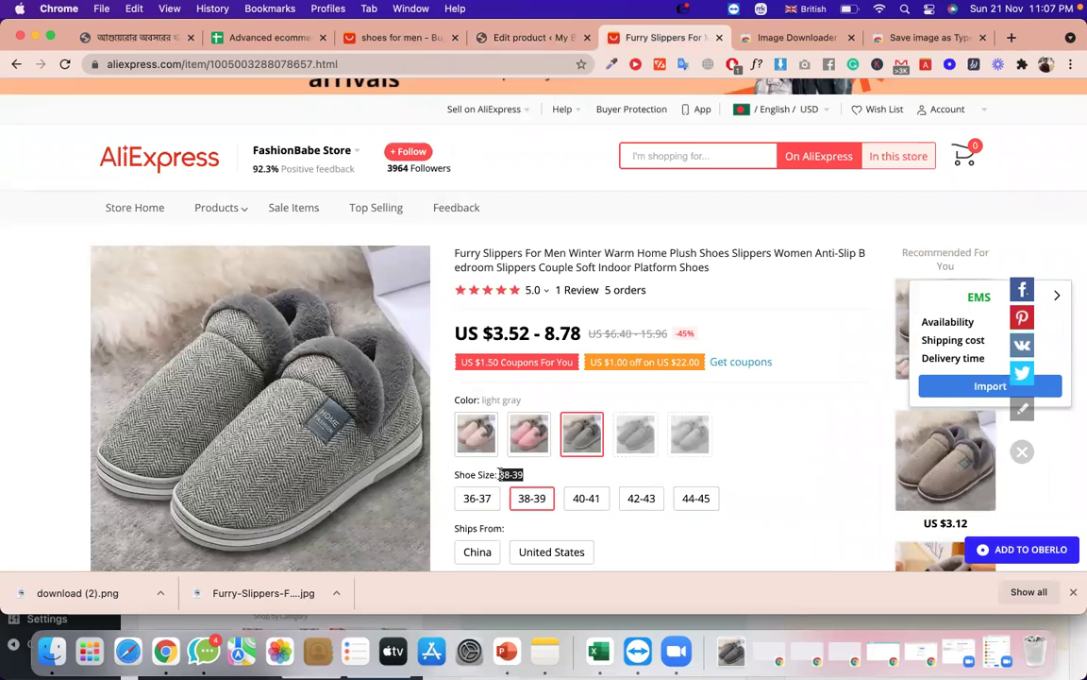
{"action": "left_click", "coordinate": [562, 39]}
{"action": "key", "text": "super+v"}
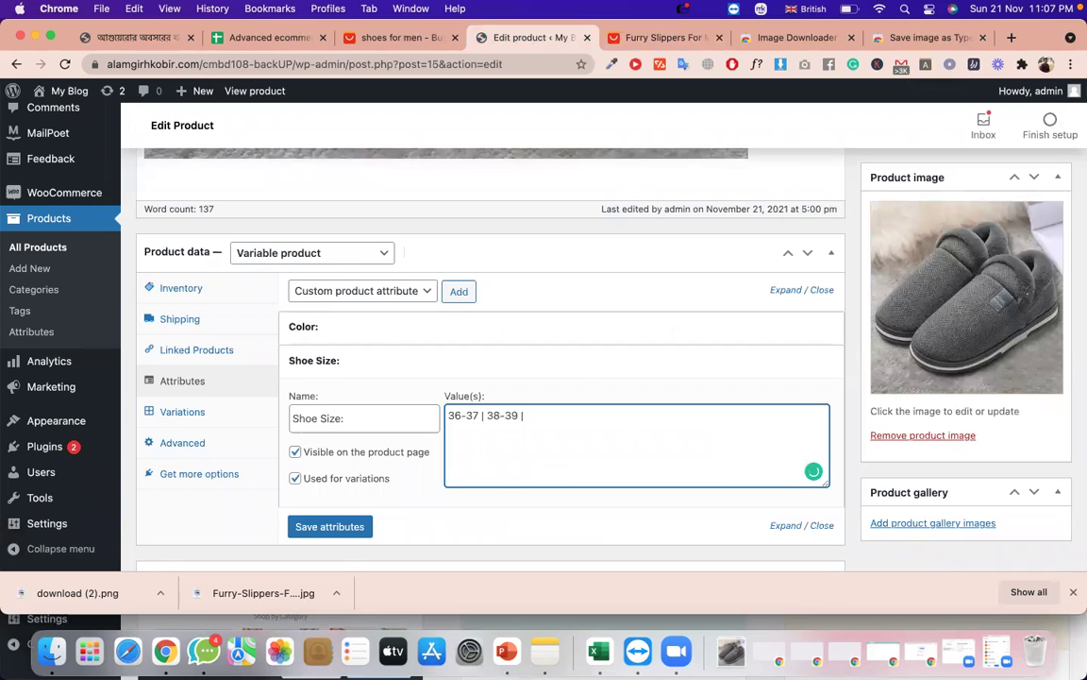
Add a third Shoe Size value by reusing the copied size with its number edited to 40, and save the attributes.
{"action": "key", "text": "super+v"}
{"action": "key", "text": "BackSpace"}
{"action": "key", "text": "BackSpace"}
{"action": "type", "text": "40"}
{"action": "key", "text": "BackSpace"}
{"action": "type", "text": "1"}
{"action": "key", "text": "BackSpace"}
{"action": "key", "text": "BackSpace"}
{"action": "type", "text": "40"}
{"action": "left_click", "coordinate": [354, 534]}
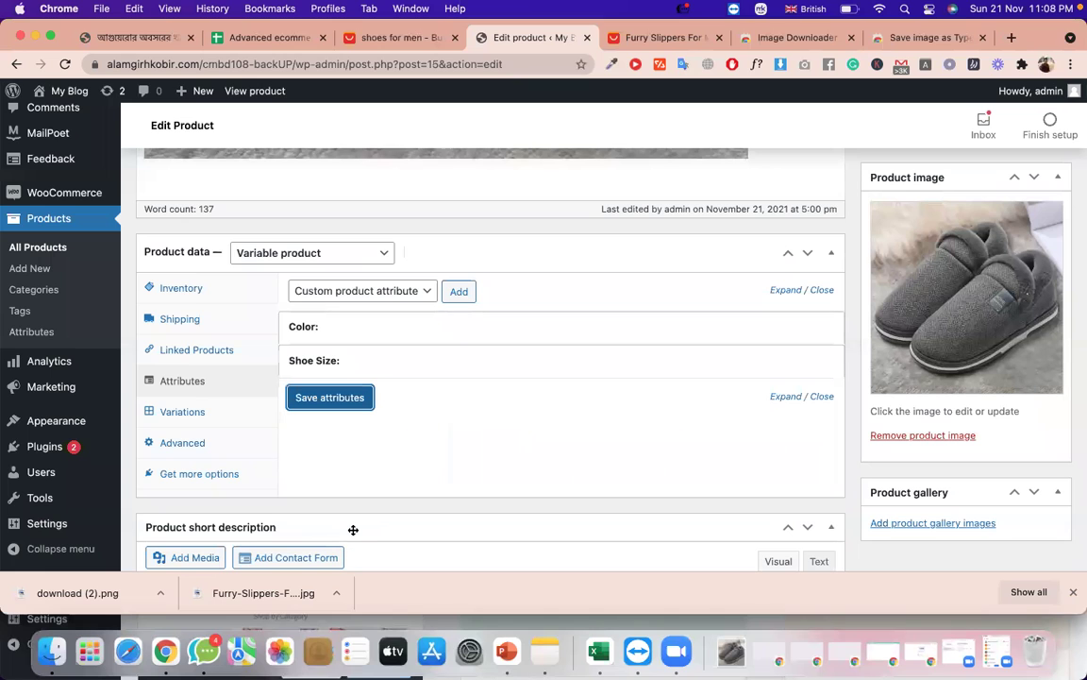
Copy the Ships From label from AliExpress and add a custom product attribute named "Ships From:" that is used for variations.
{"action": "left_click", "coordinate": [460, 291]}
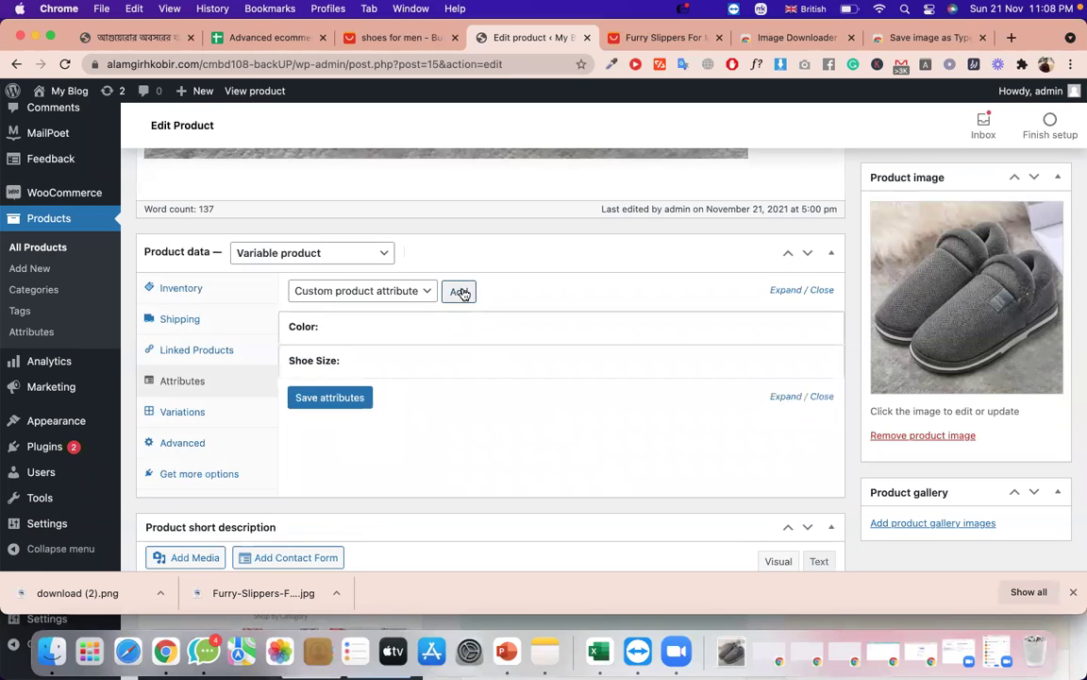
{"action": "left_click", "coordinate": [460, 291]}
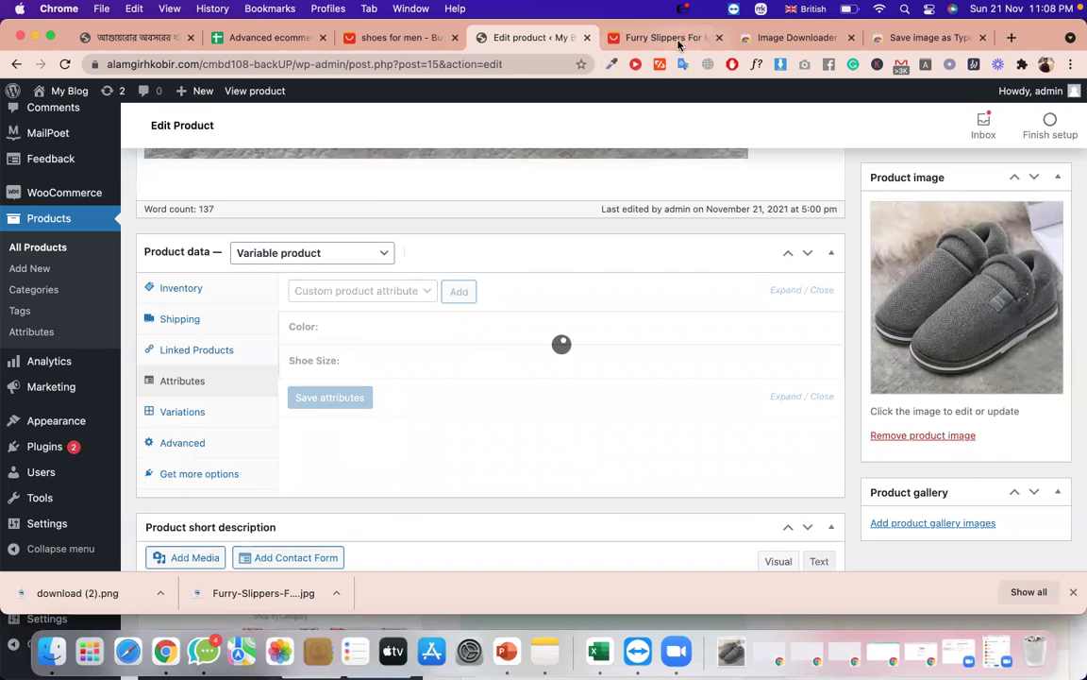
{"action": "key", "text": "ctrl+Tab"}
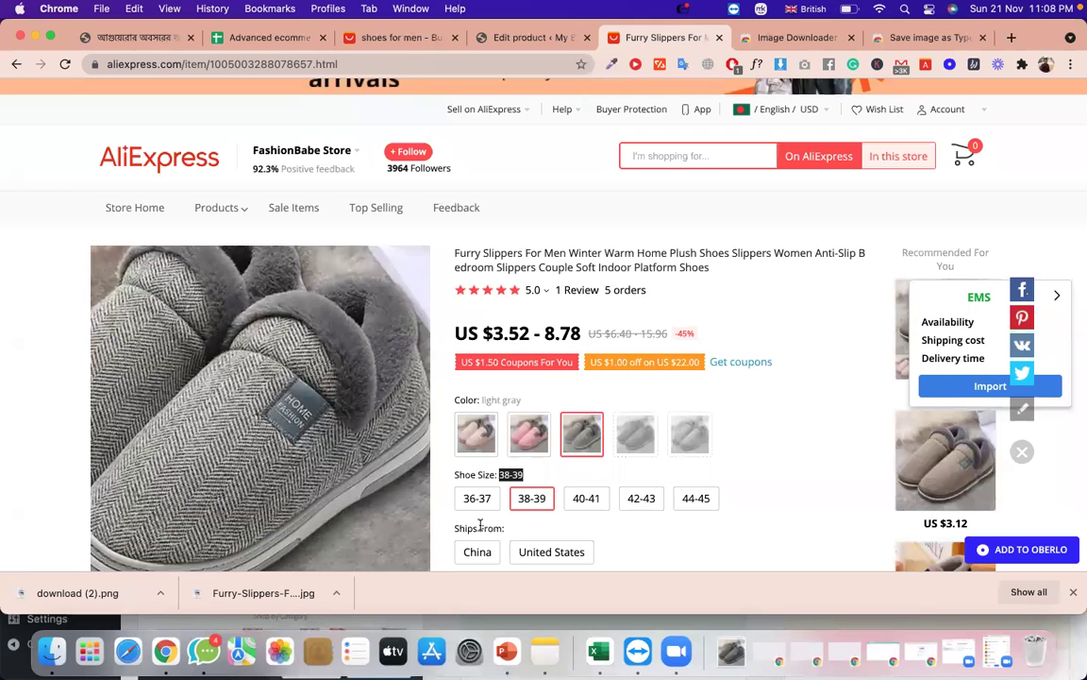
{"action": "triple_click", "coordinate": [480, 525]}
{"action": "key", "text": "super+c"}
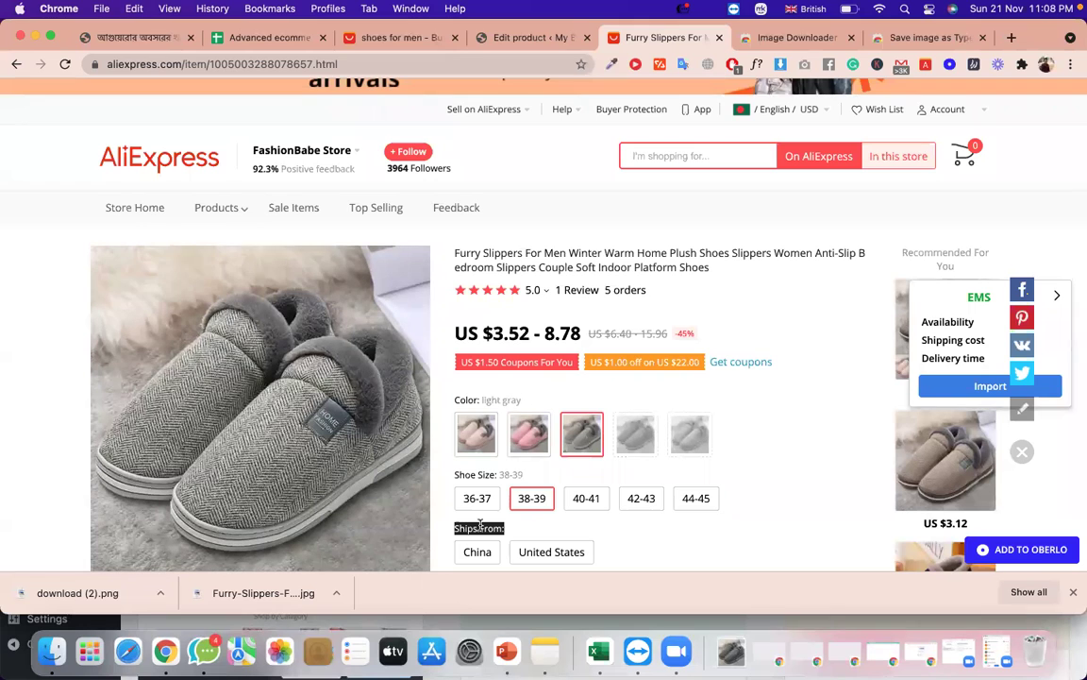
{"action": "left_click", "coordinate": [550, 39]}
{"action": "left_click", "coordinate": [378, 450]}
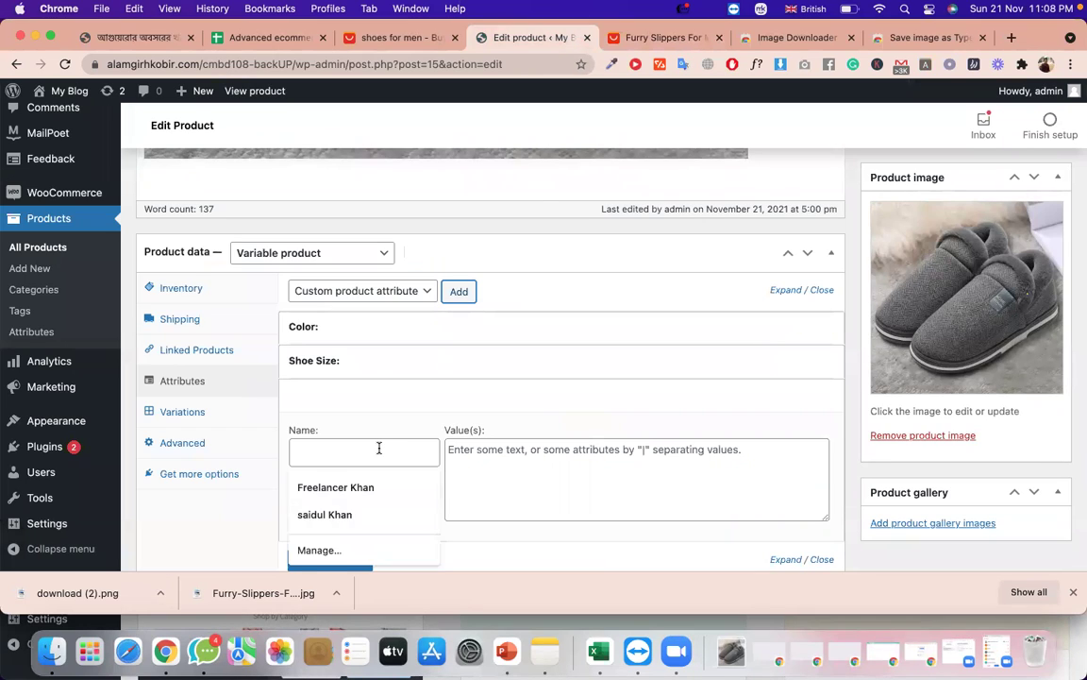
{"action": "key", "text": "super+v"}
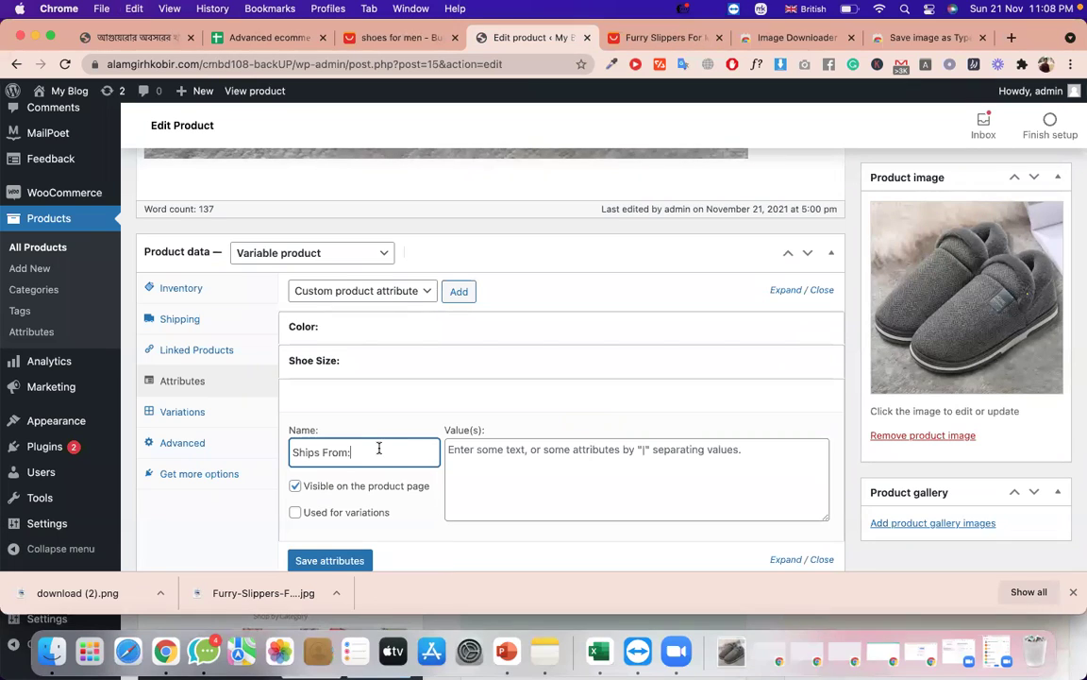
{"action": "left_click", "coordinate": [331, 512]}
Copy the "China" option from AliExpress into the Ships From attribute's values, followed by a "|" separator.
{"action": "left_click", "coordinate": [502, 451]}
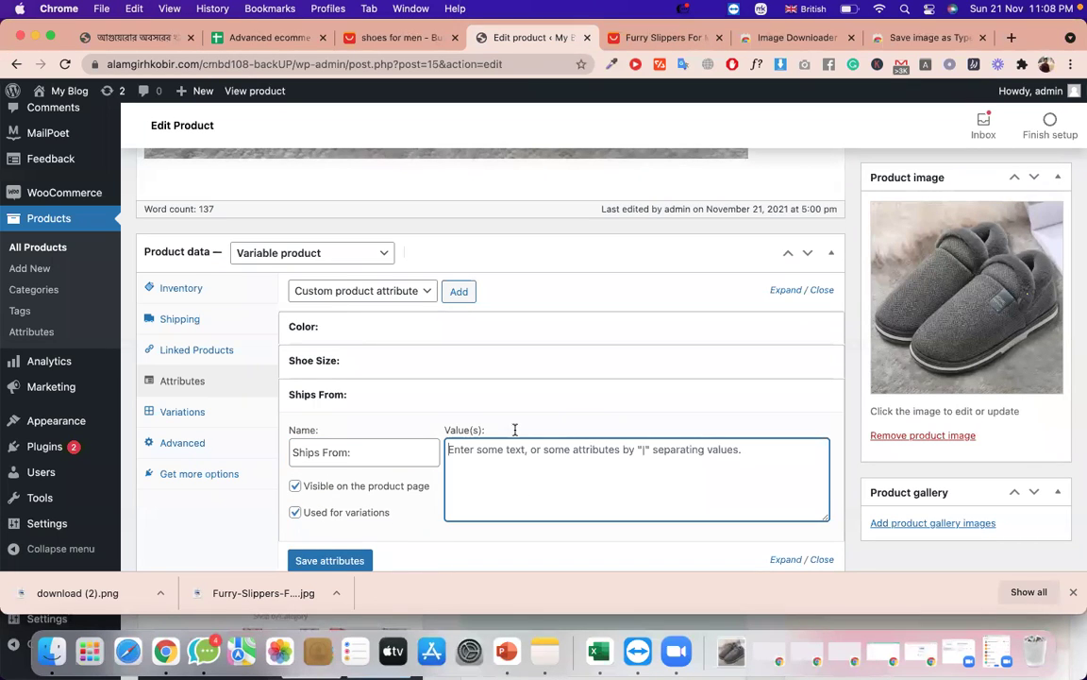
{"action": "left_click", "coordinate": [667, 38]}
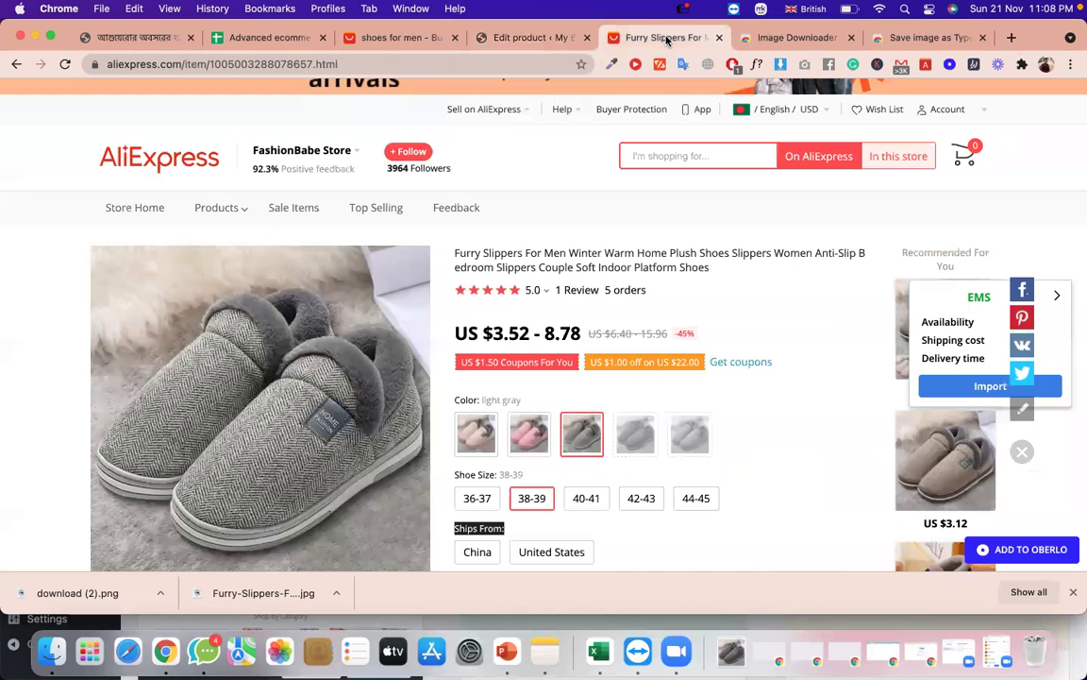
{"action": "left_click", "coordinate": [489, 553]}
{"action": "double_click", "coordinate": [518, 528]}
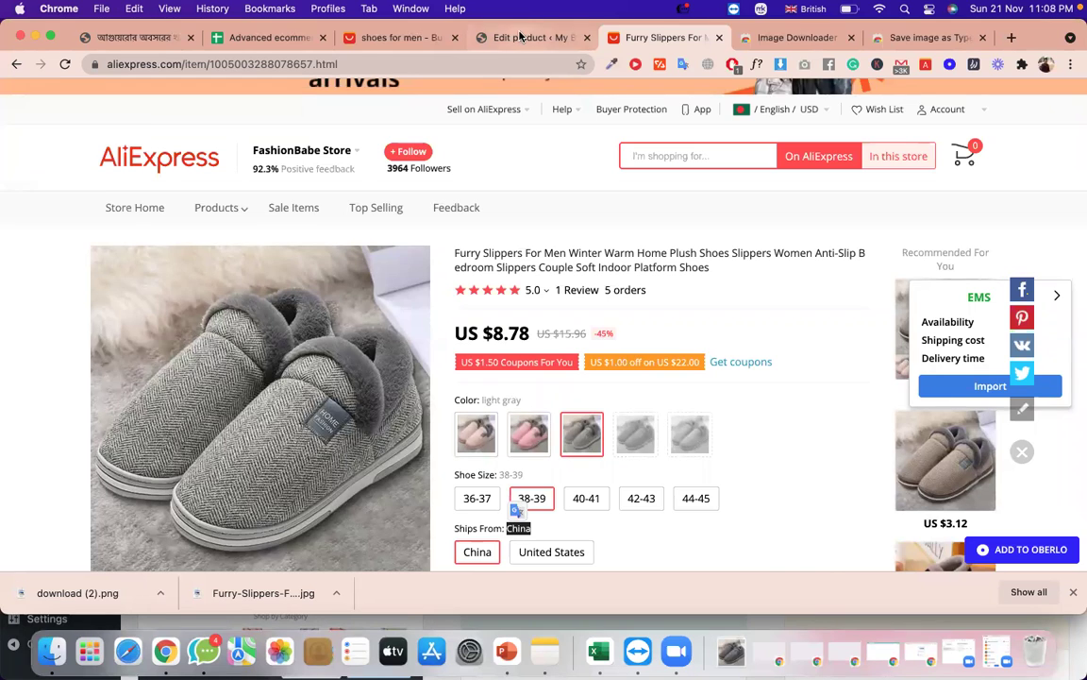
{"action": "key", "text": "super+alt+Left"}
{"action": "type", "text": "China"}
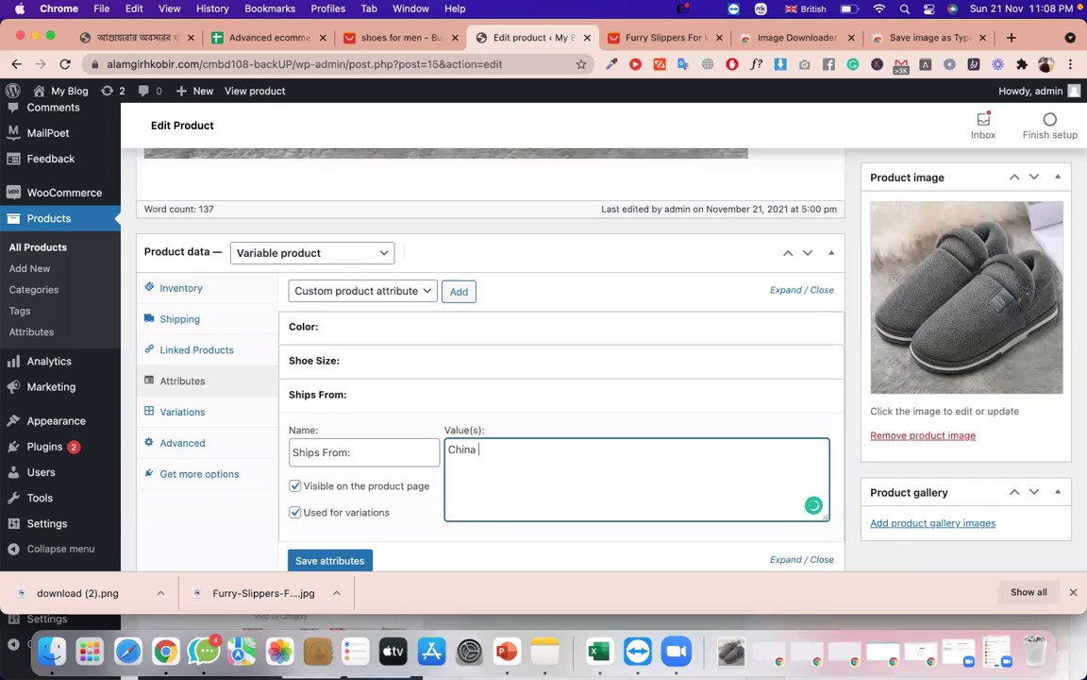
Copy "United States" from AliExpress as the second Ships From value and save the attributes.
{"action": "left_click", "coordinate": [665, 39]}
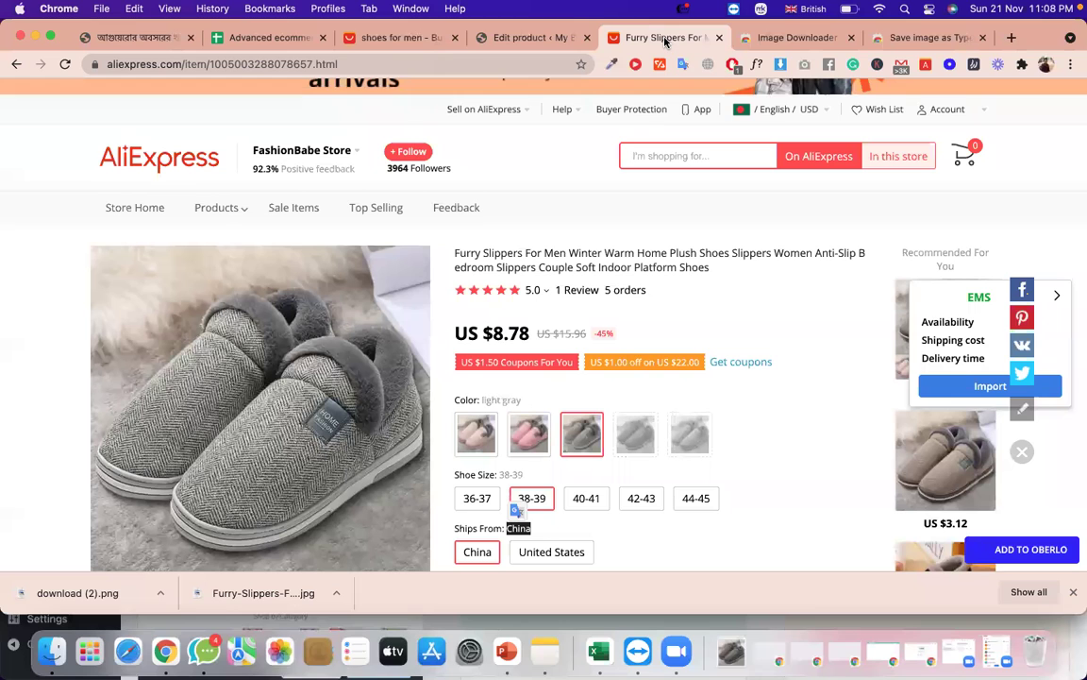
{"action": "left_click", "coordinate": [557, 552]}
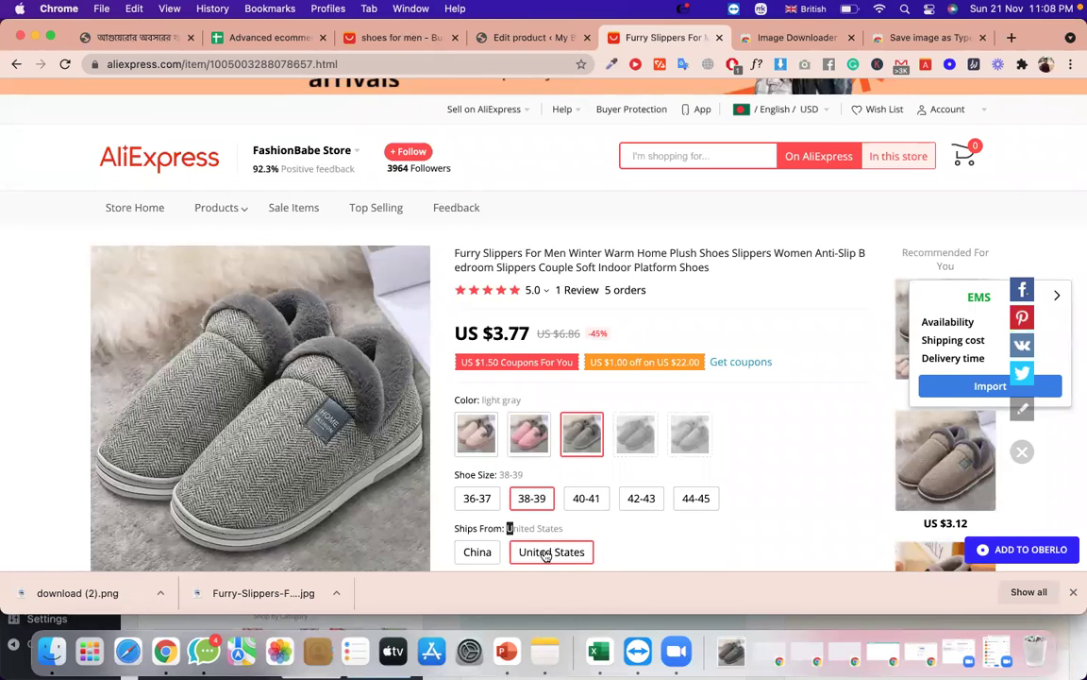
{"action": "left_click_drag", "start_coordinate": [507, 531], "coordinate": [564, 534]}
{"action": "key", "text": "super+c"}
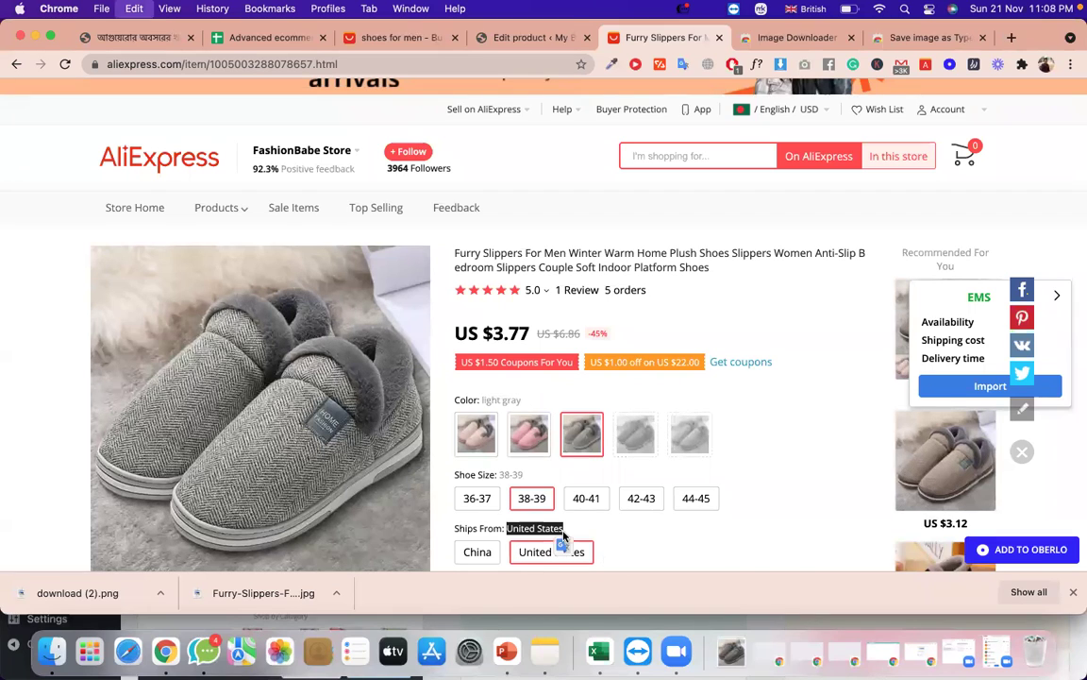
{"action": "left_click", "coordinate": [536, 38]}
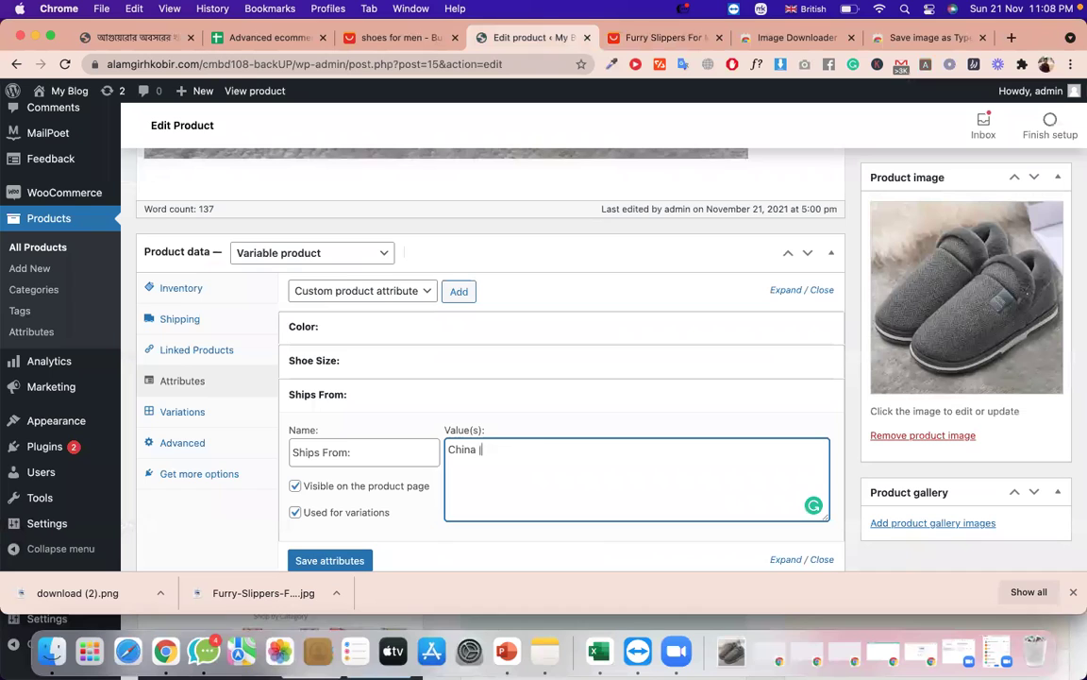
{"action": "key", "text": "super+v"}
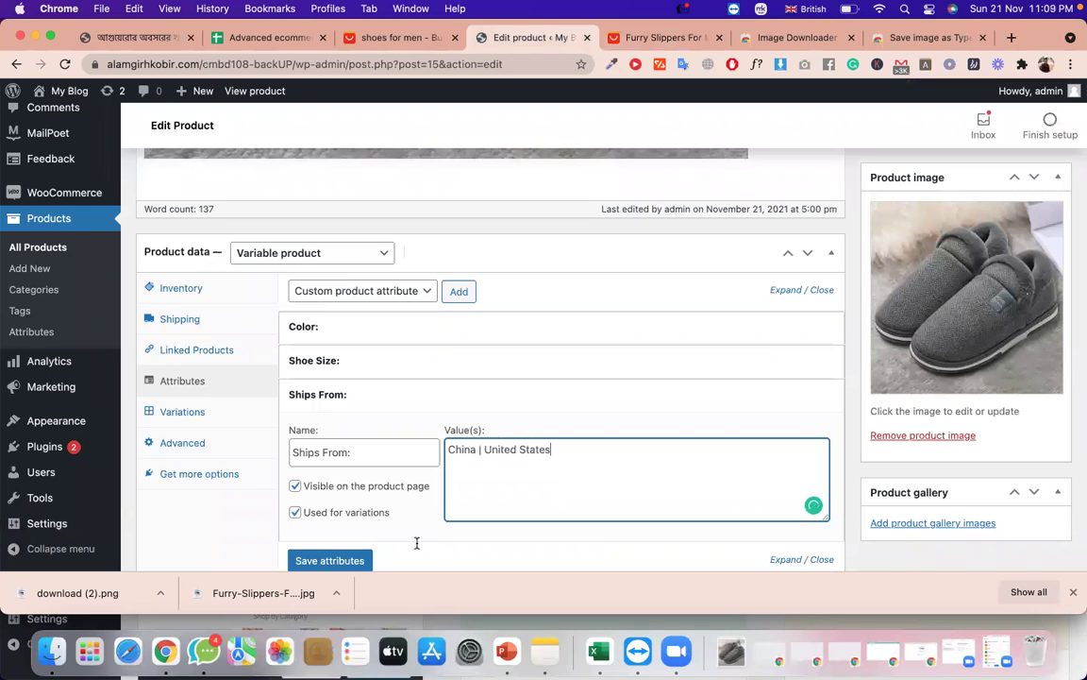
{"action": "left_click", "coordinate": [355, 562]}
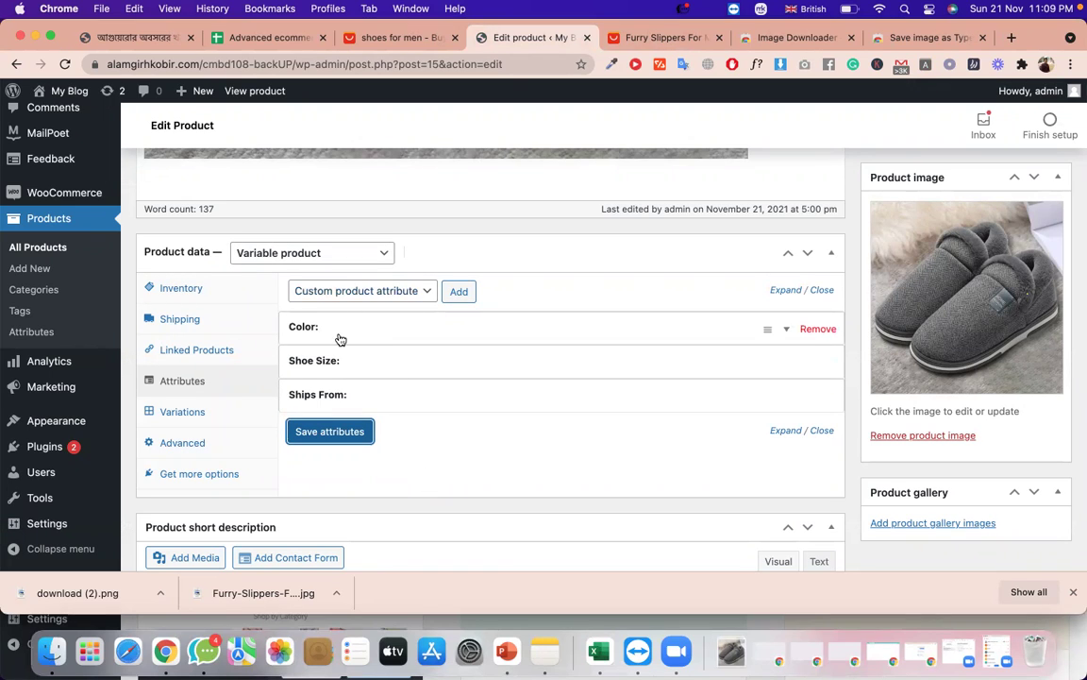
Create the product's variations from all attributes and confirm linking every possible combination.
{"action": "left_click", "coordinate": [201, 413]}
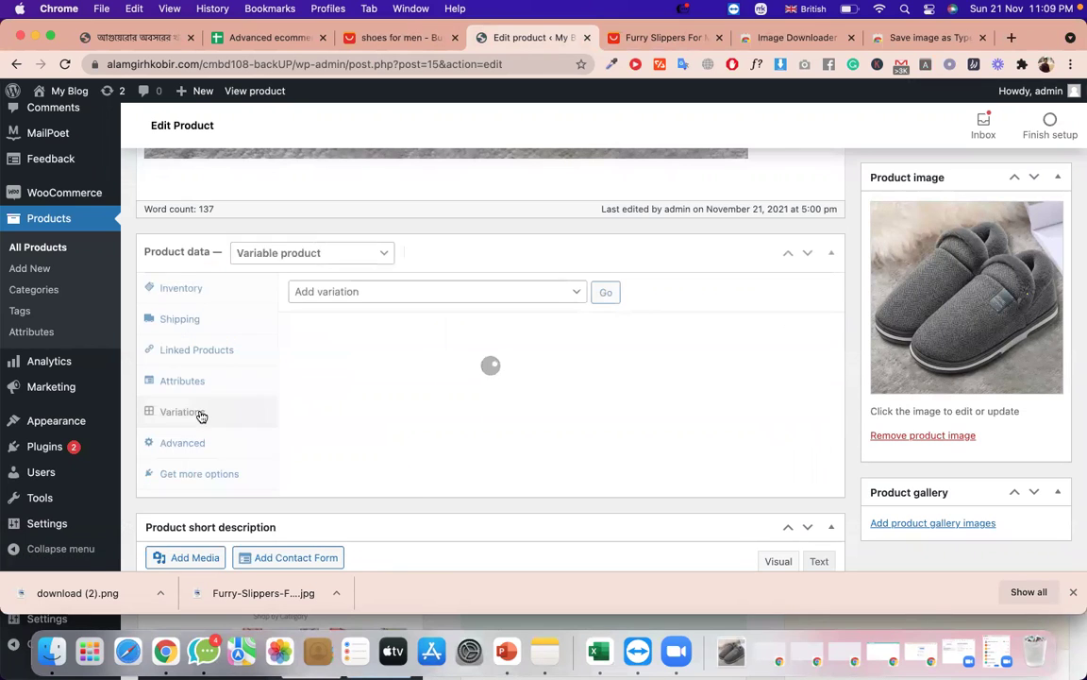
{"action": "left_click", "coordinate": [455, 296]}
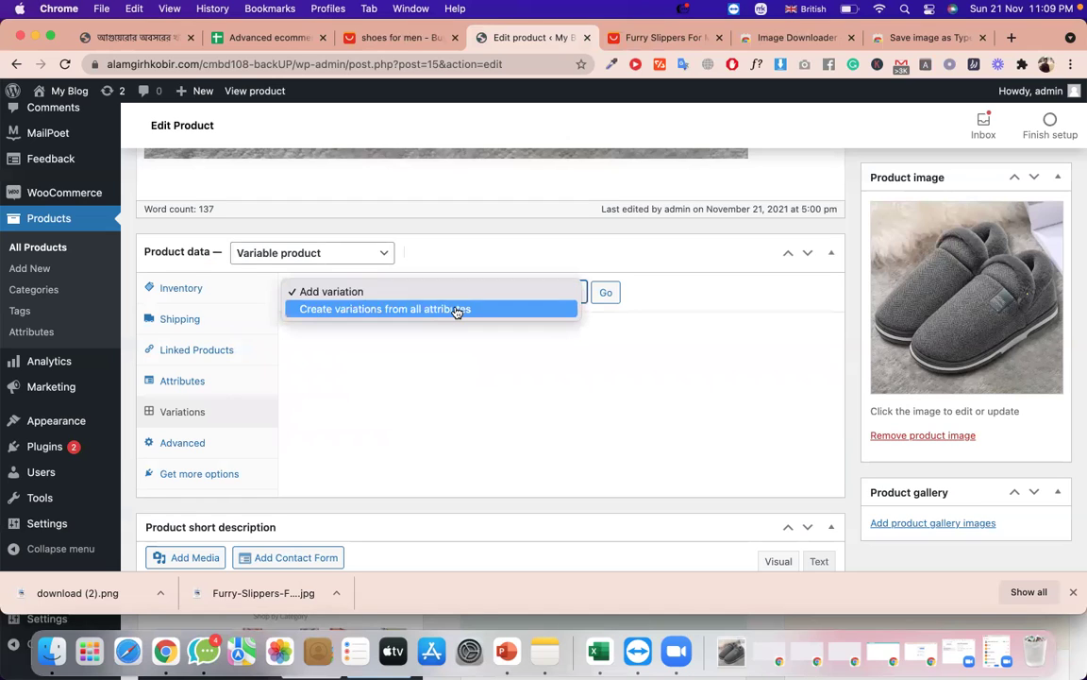
{"action": "left_click", "coordinate": [457, 311]}
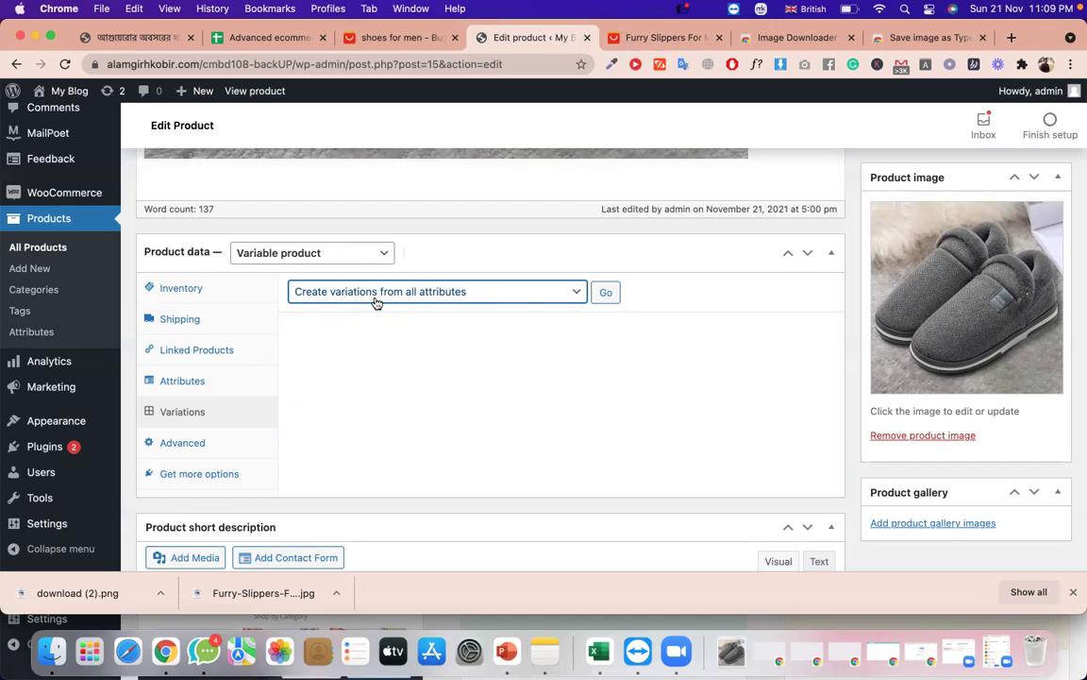
{"action": "left_click", "coordinate": [605, 293]}
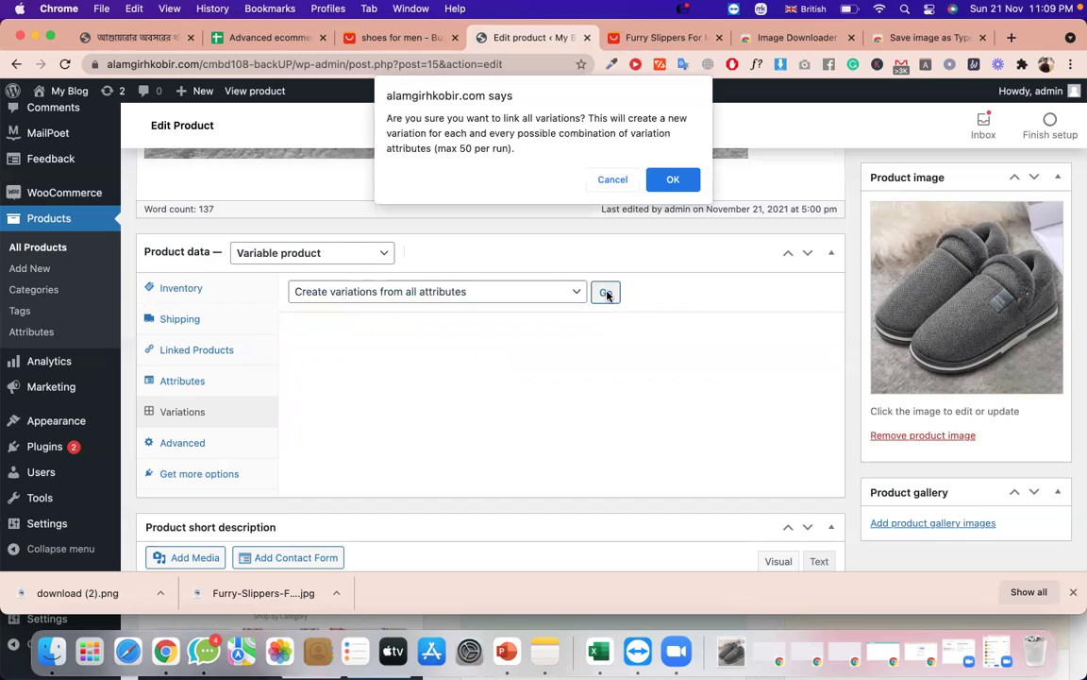
{"action": "left_click", "coordinate": [673, 177]}
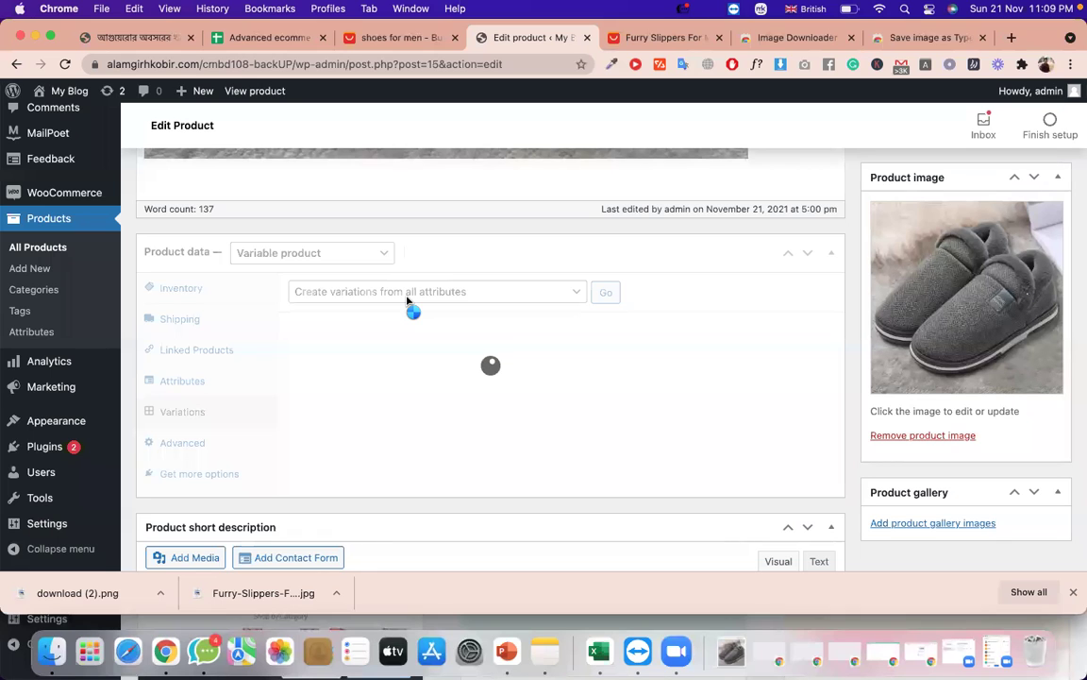
{"action": "left_click", "coordinate": [672, 40]}
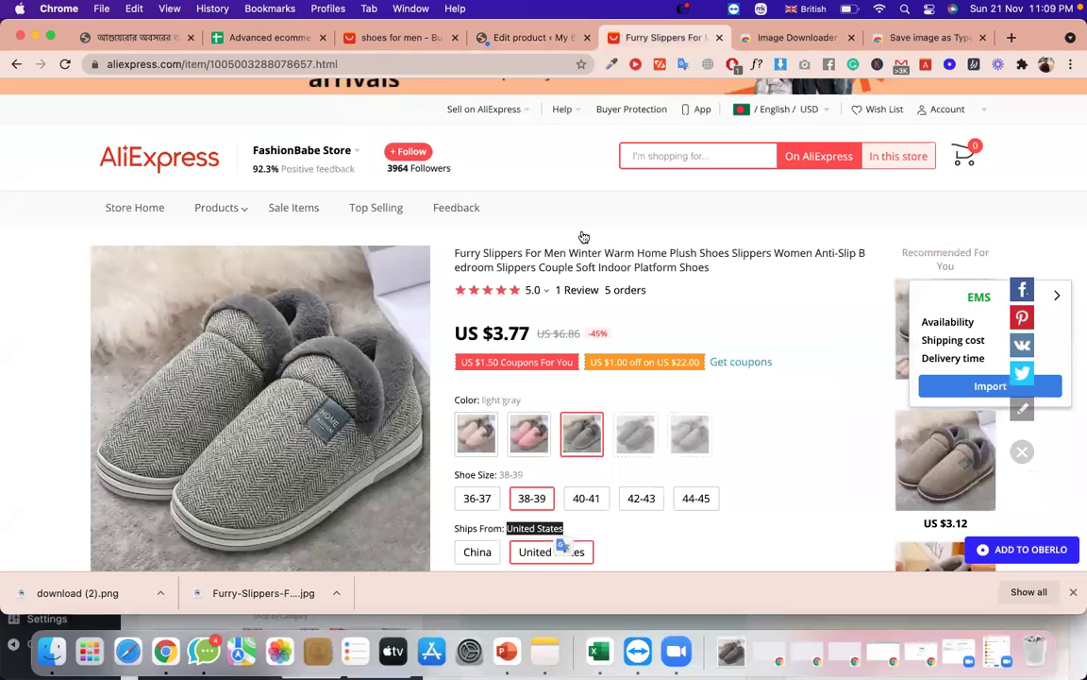
{"action": "left_click", "coordinate": [569, 39]}
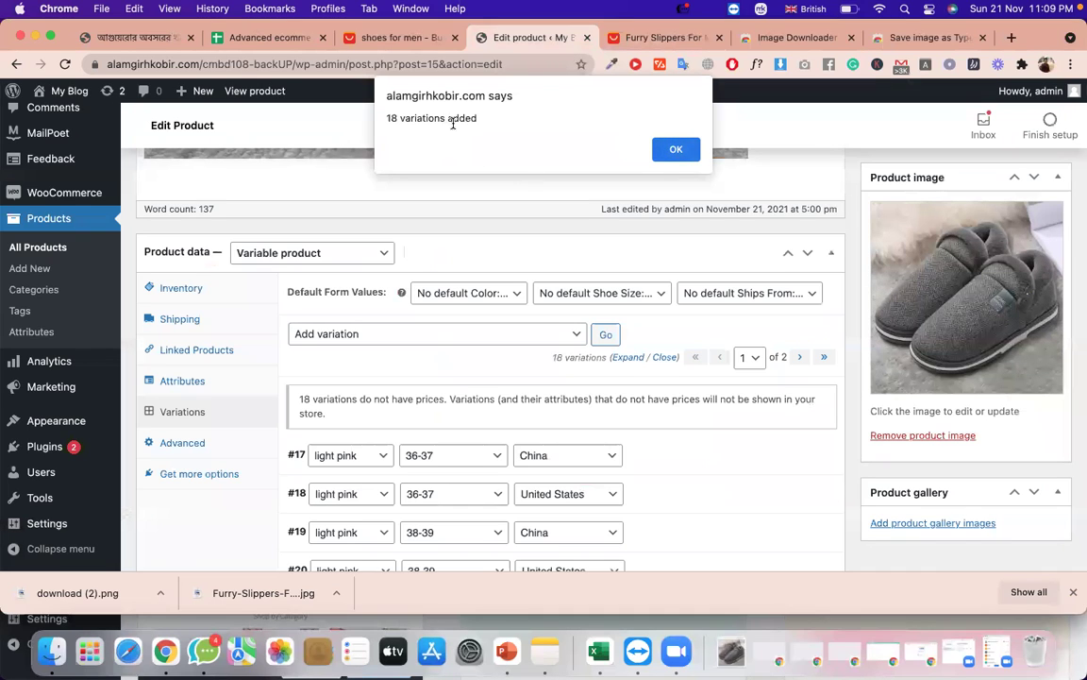
{"action": "left_click", "coordinate": [676, 149]}
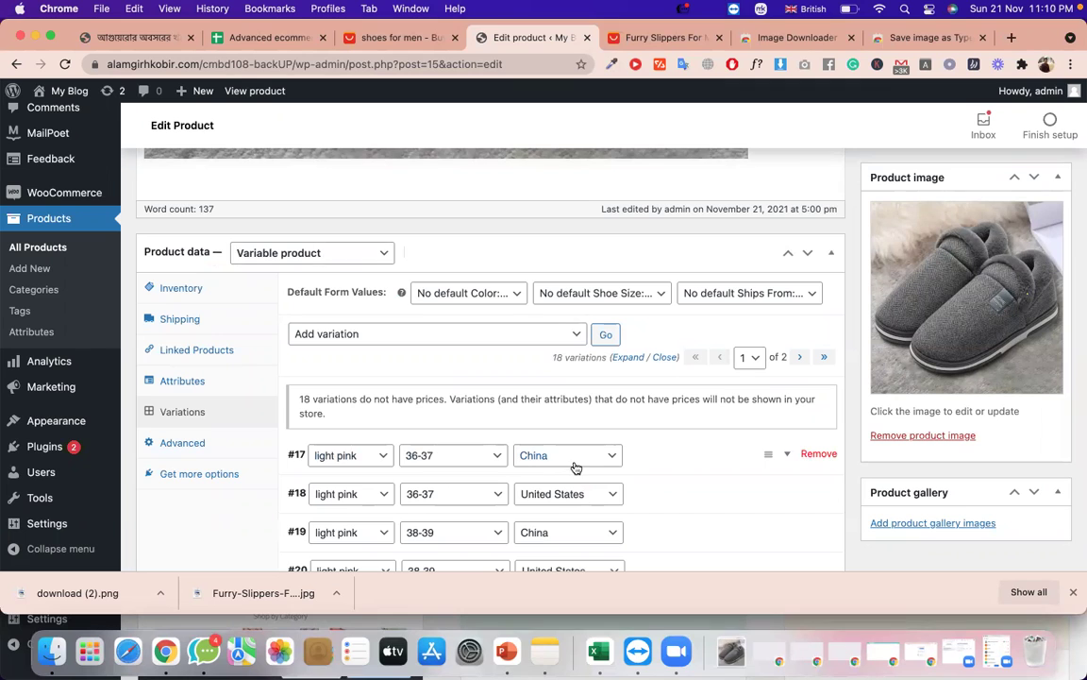
Expand the light pink, 36-37, China variation and set its regular price to 3.77.
{"action": "left_click", "coordinate": [671, 471]}
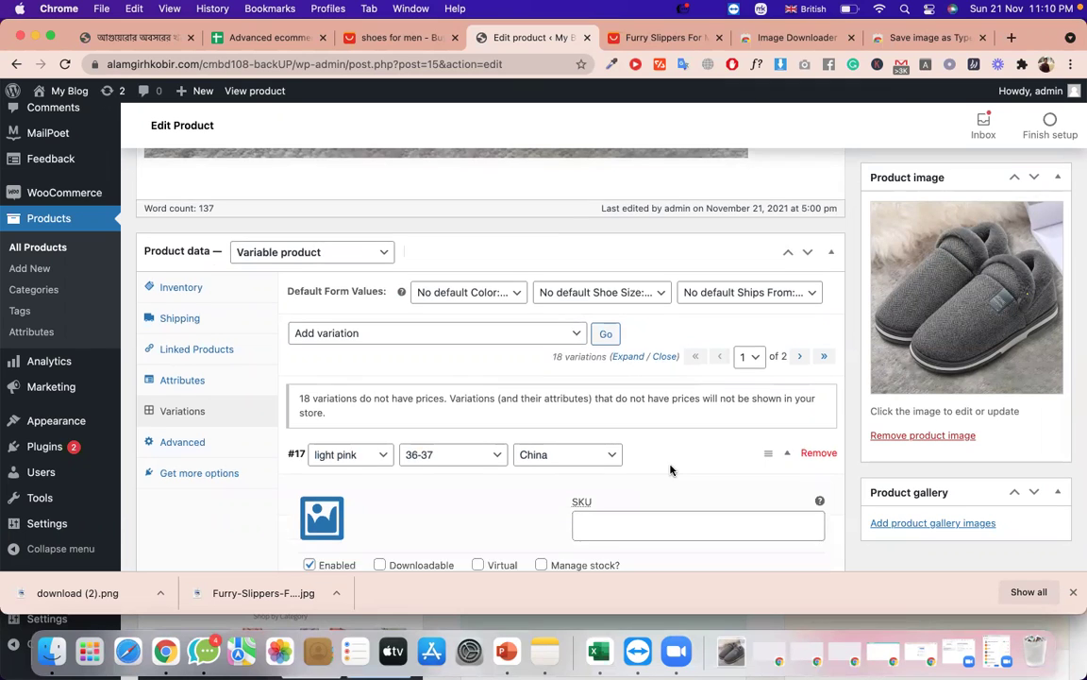
{"action": "scroll", "coordinate": [671, 471], "scroll_direction": "down", "scroll_amount": 1}
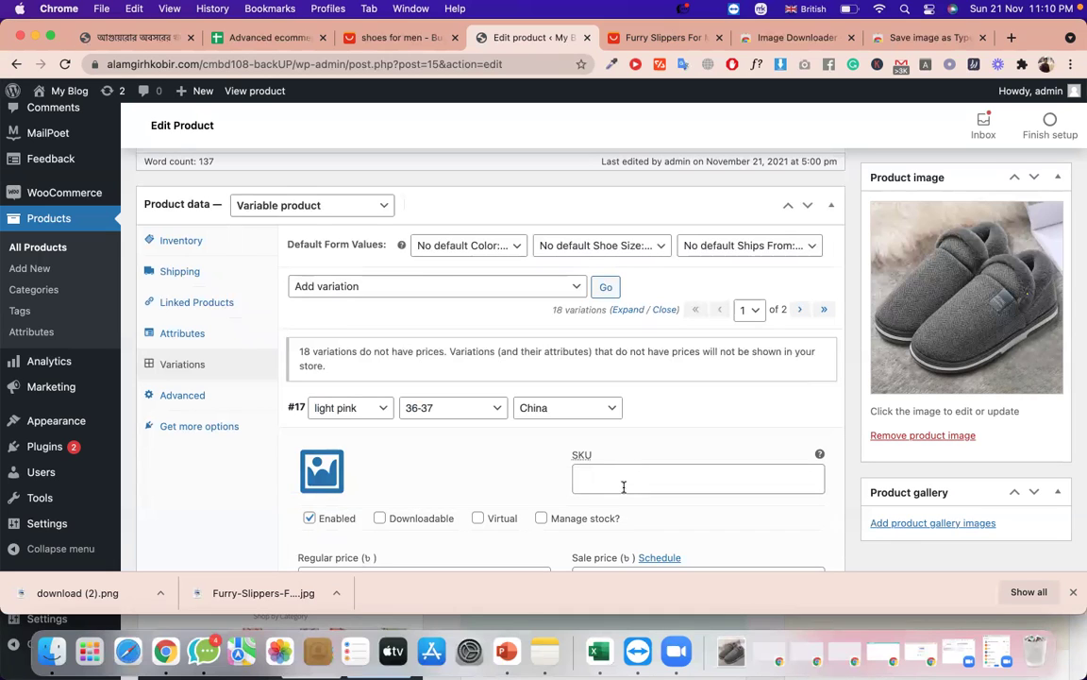
{"action": "scroll", "coordinate": [623, 486], "scroll_direction": "down", "scroll_amount": 2}
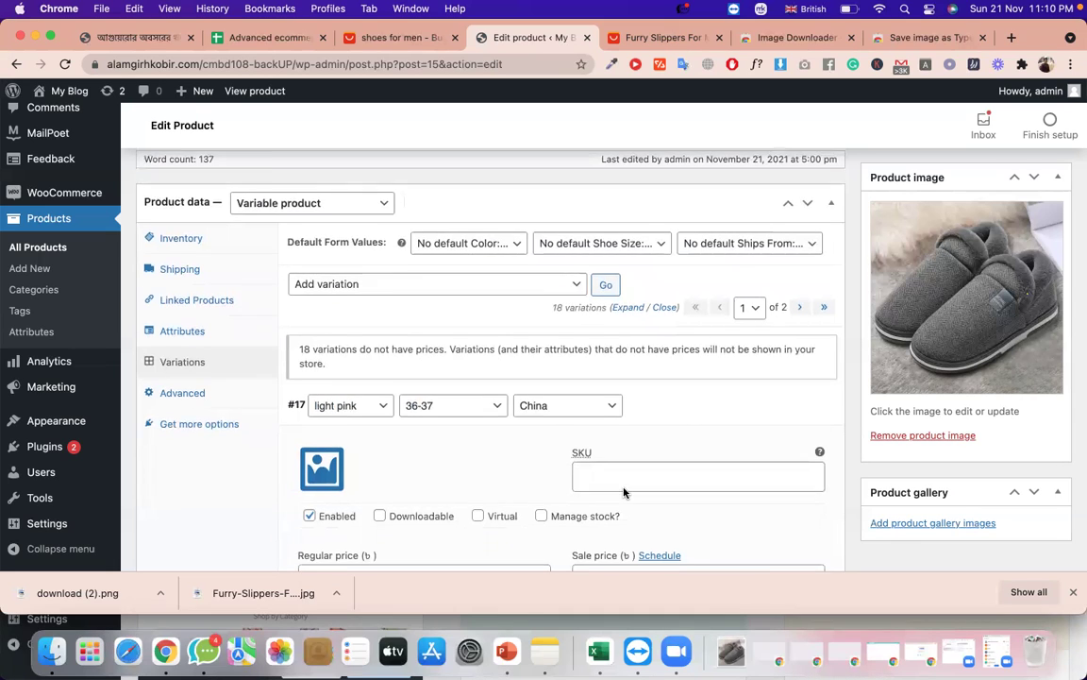
{"action": "left_click", "coordinate": [404, 538]}
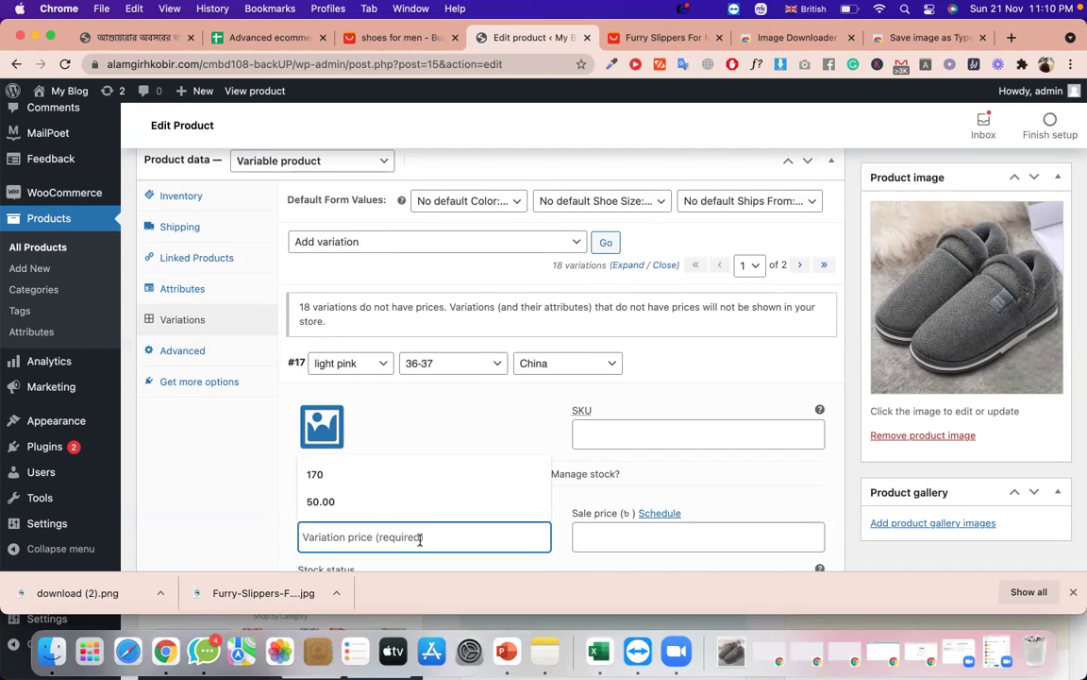
{"action": "type", "text": "3."}
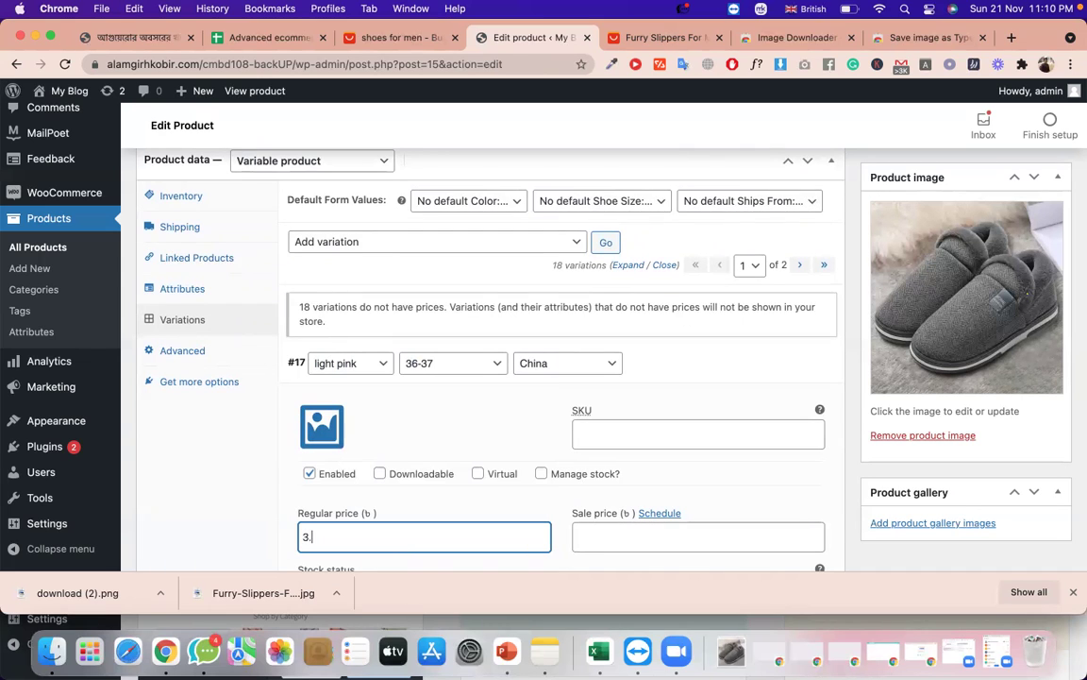
{"action": "key", "text": "BackSpace"}
{"action": "key", "text": "BackSpace"}
{"action": "type", "text": "4"}
{"action": "key", "text": "BackSpace"}
{"action": "key", "text": "BackSpace"}
{"action": "key", "text": "BackSpace"}
{"action": "key", "text": "BackSpace"}
{"action": "type", "text": "3"}
{"action": "scroll", "coordinate": [363, 528], "scroll_direction": "down", "scroll_amount": 2}
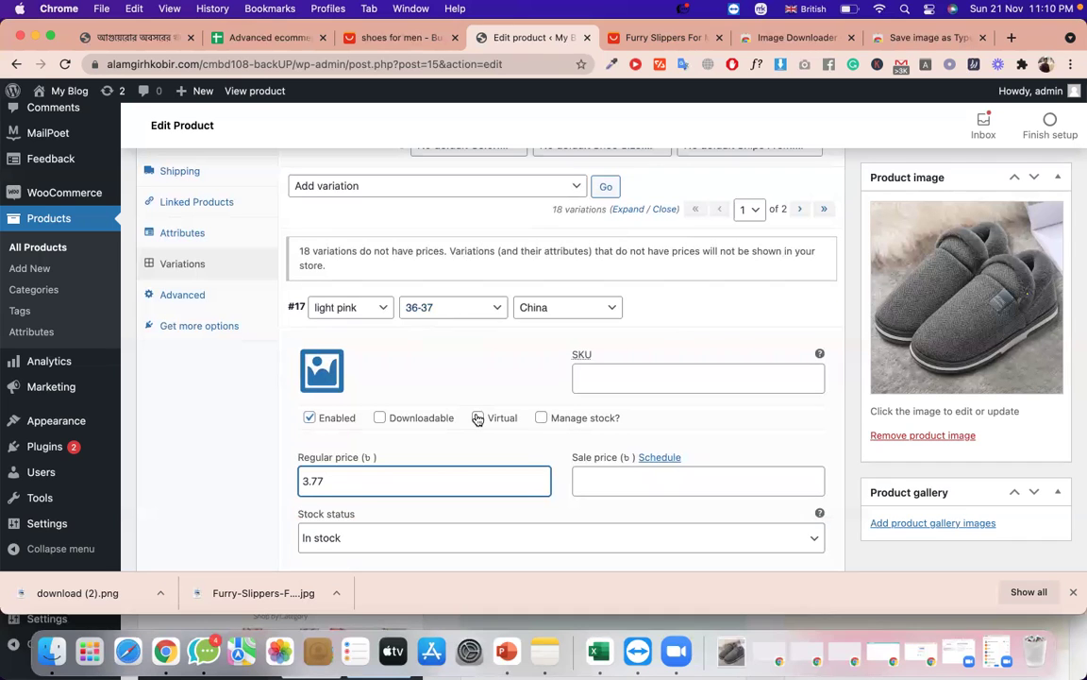
{"action": "scroll", "coordinate": [476, 412], "scroll_direction": "down", "scroll_amount": 3}
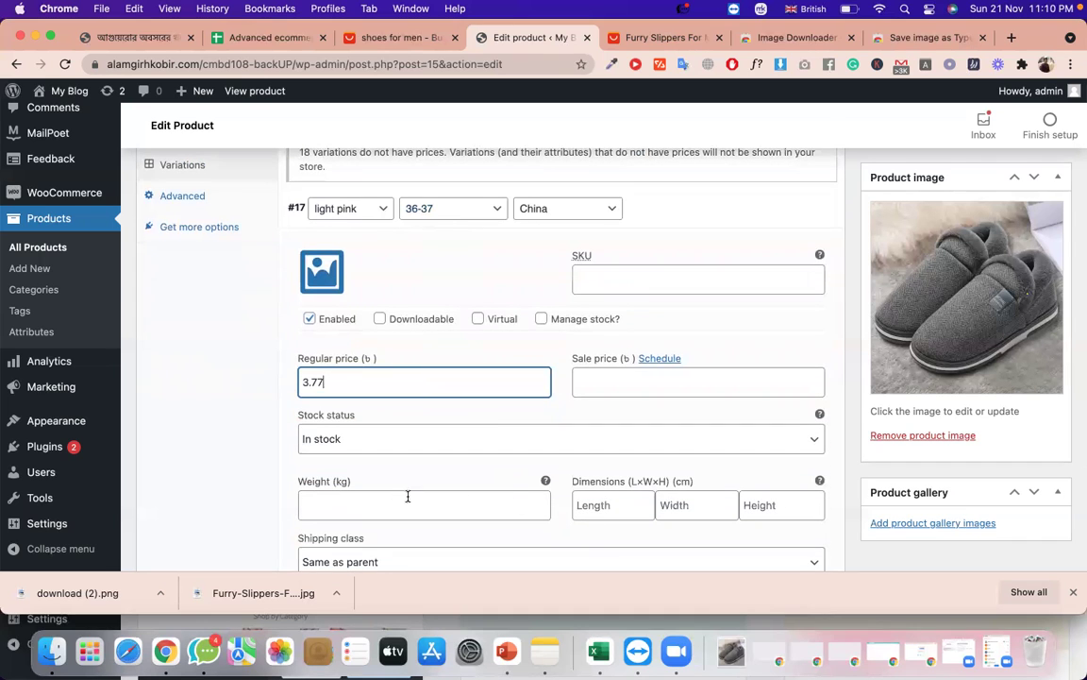
{"action": "left_click", "coordinate": [401, 492]}
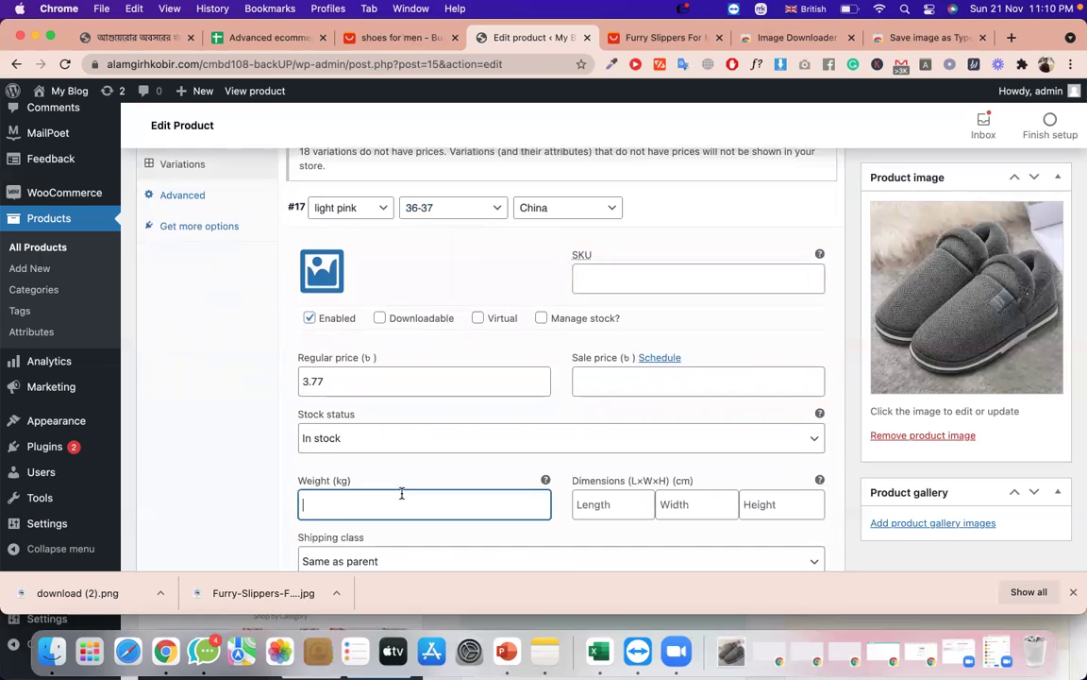
{"action": "scroll", "coordinate": [401, 495], "scroll_direction": "down", "scroll_amount": 2}
{"action": "scroll", "coordinate": [493, 540], "scroll_direction": "down", "scroll_amount": 2}
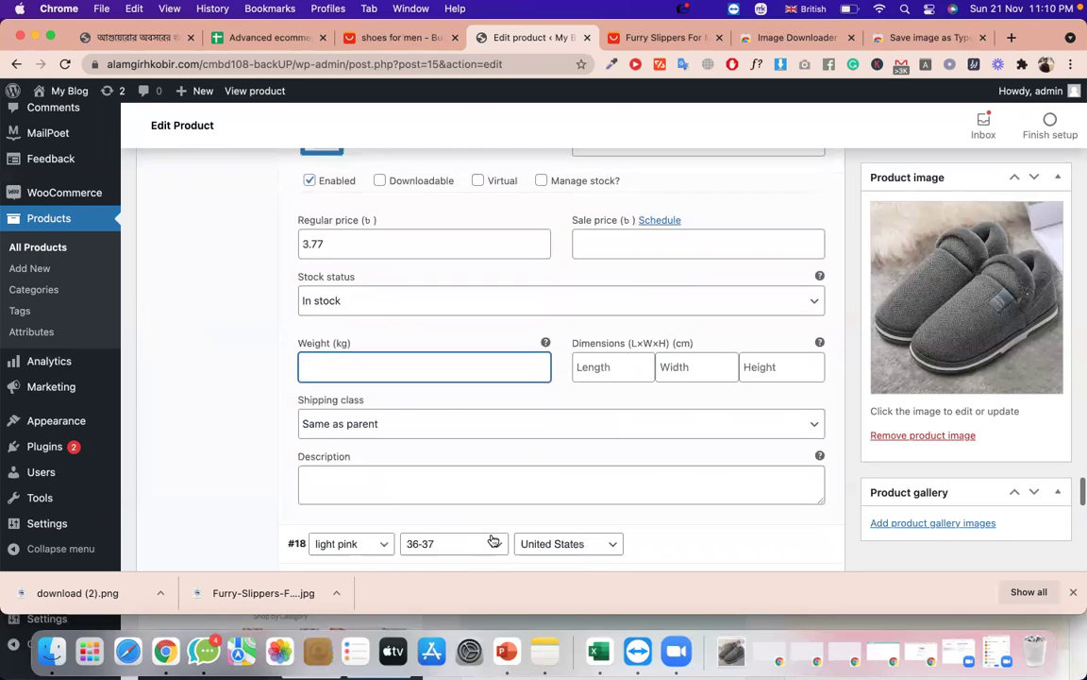
Expand the light pink, 36-37, United States variation and check the light pink color option on AliExpress.
{"action": "scroll", "coordinate": [430, 533], "scroll_direction": "down", "scroll_amount": 2}
{"action": "left_click", "coordinate": [634, 478]}
{"action": "scroll", "coordinate": [528, 538], "scroll_direction": "down", "scroll_amount": 1}
{"action": "scroll", "coordinate": [528, 538], "scroll_direction": "down", "scroll_amount": 3}
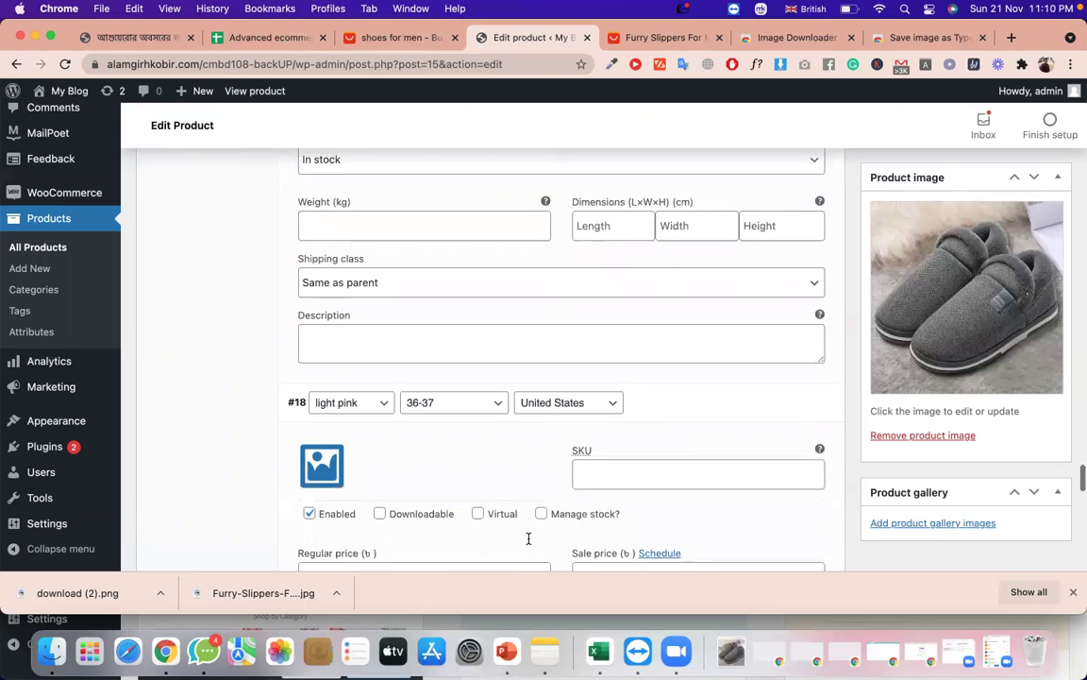
{"action": "scroll", "coordinate": [335, 420], "scroll_direction": "up", "scroll_amount": 1}
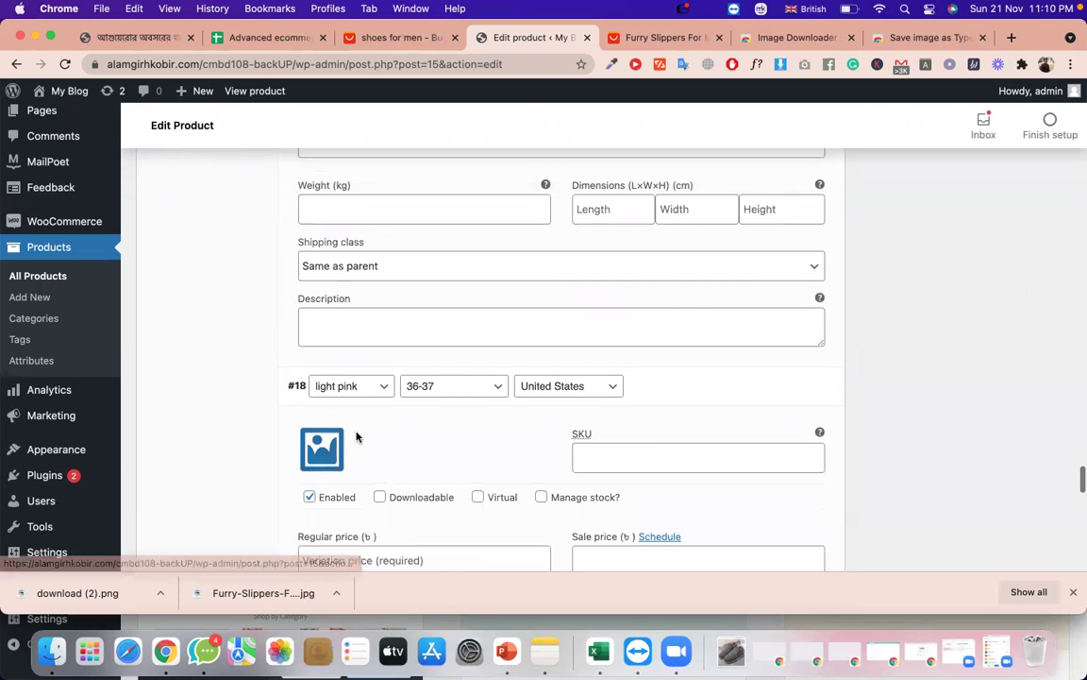
{"action": "left_click", "coordinate": [688, 38]}
{"action": "scroll", "coordinate": [463, 349], "scroll_direction": "up", "scroll_amount": 1}
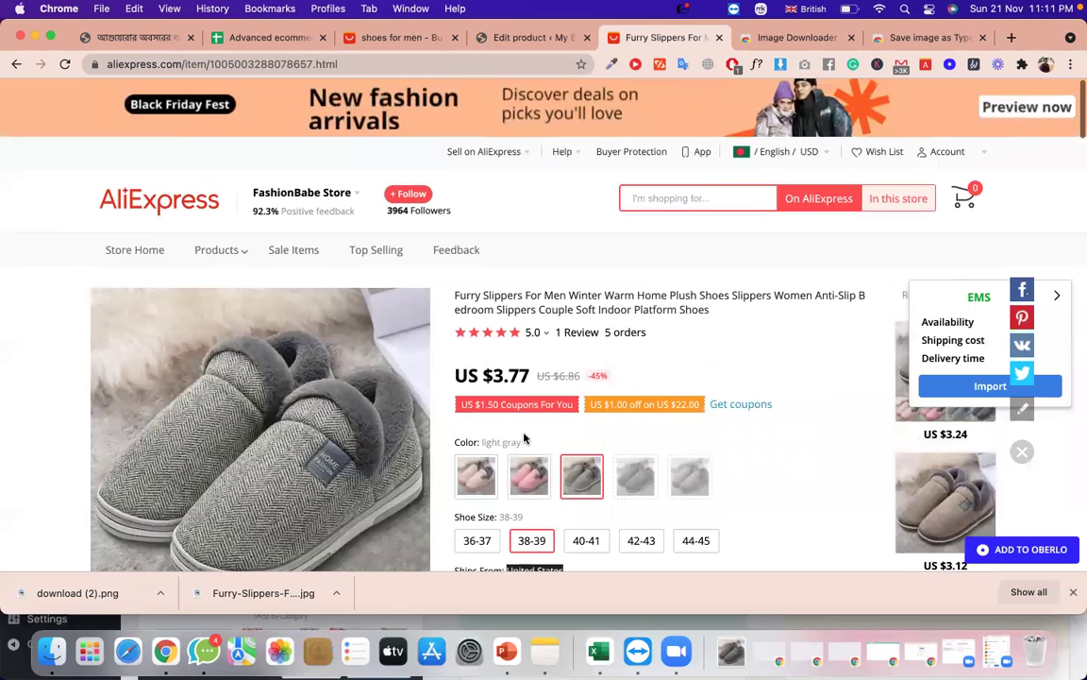
{"action": "left_click", "coordinate": [476, 475]}
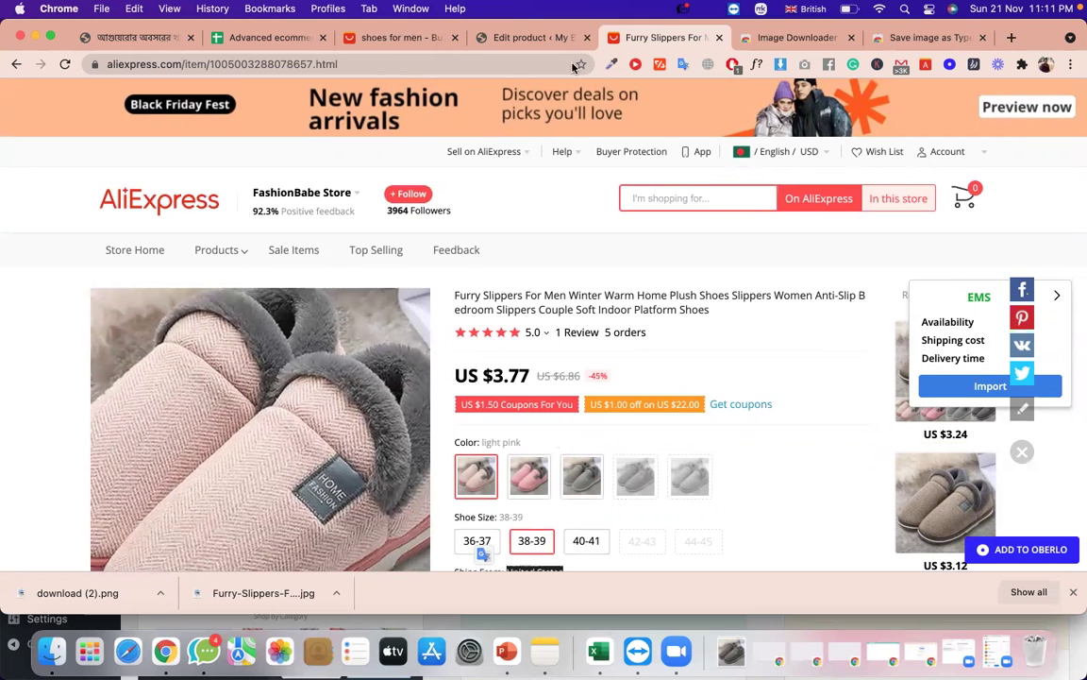
{"action": "left_click", "coordinate": [521, 36]}
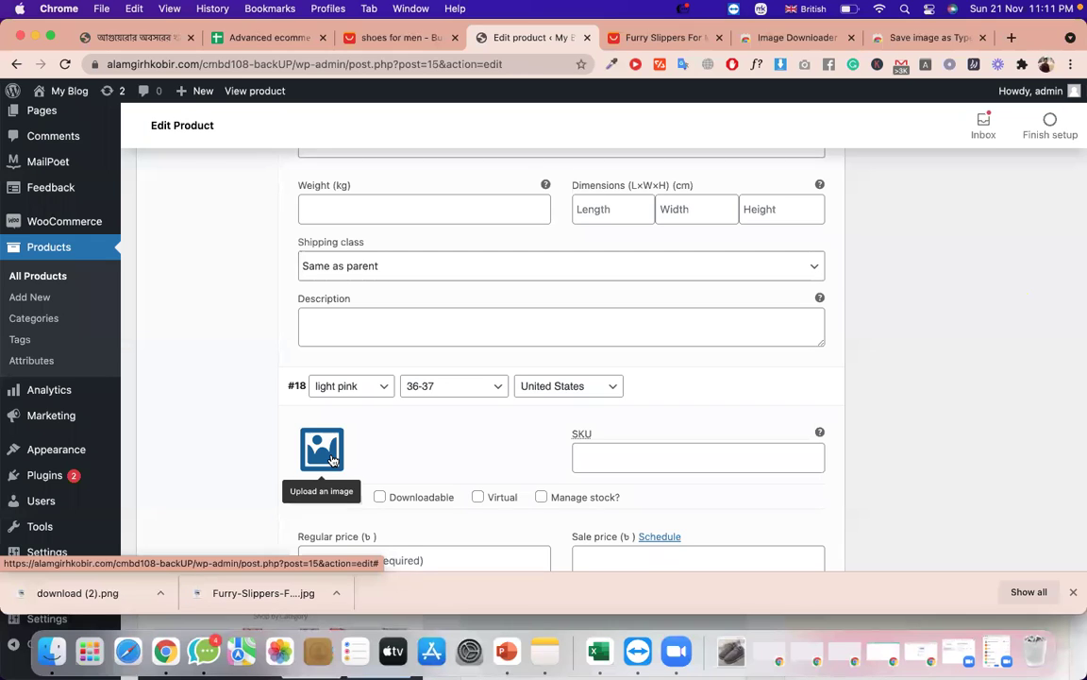
Set the regular price of the light pink, 36-37, United States variation to 4.00.
{"action": "scroll", "coordinate": [332, 458], "scroll_direction": "down", "scroll_amount": 1}
{"action": "left_click", "coordinate": [378, 492]}
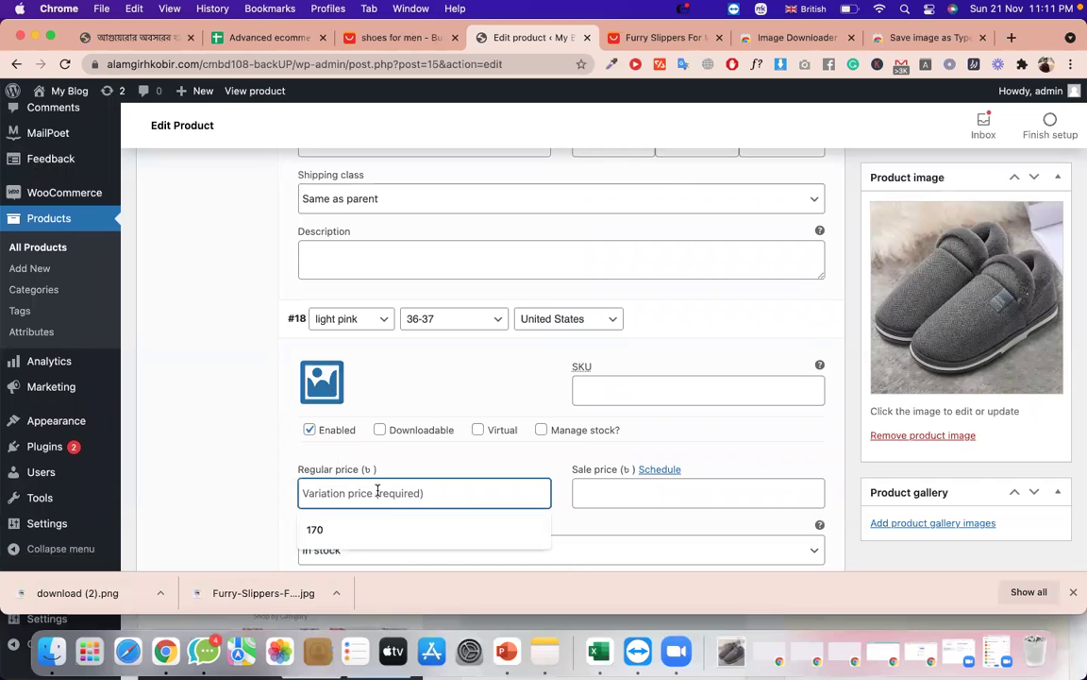
{"action": "type", "text": "4.0"}
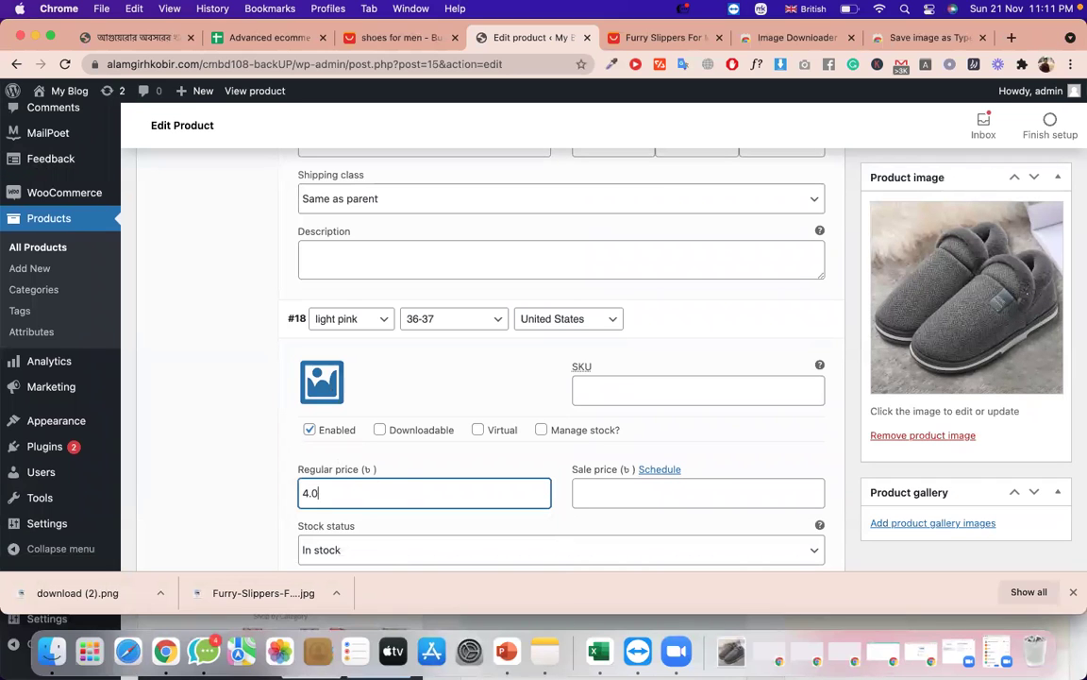
{"action": "type", "text": "0"}
{"action": "scroll", "coordinate": [564, 454], "scroll_direction": "down", "scroll_amount": 1}
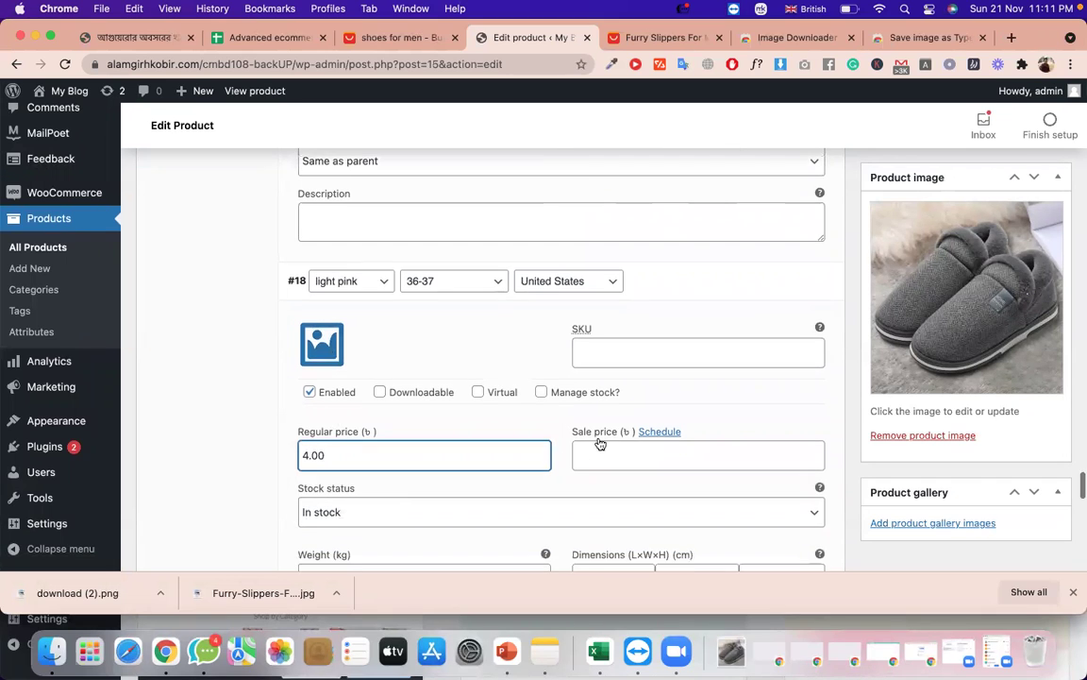
Save the changes to the product's variations and update the published product.
{"action": "scroll", "coordinate": [681, 451], "scroll_direction": "down", "scroll_amount": 1}
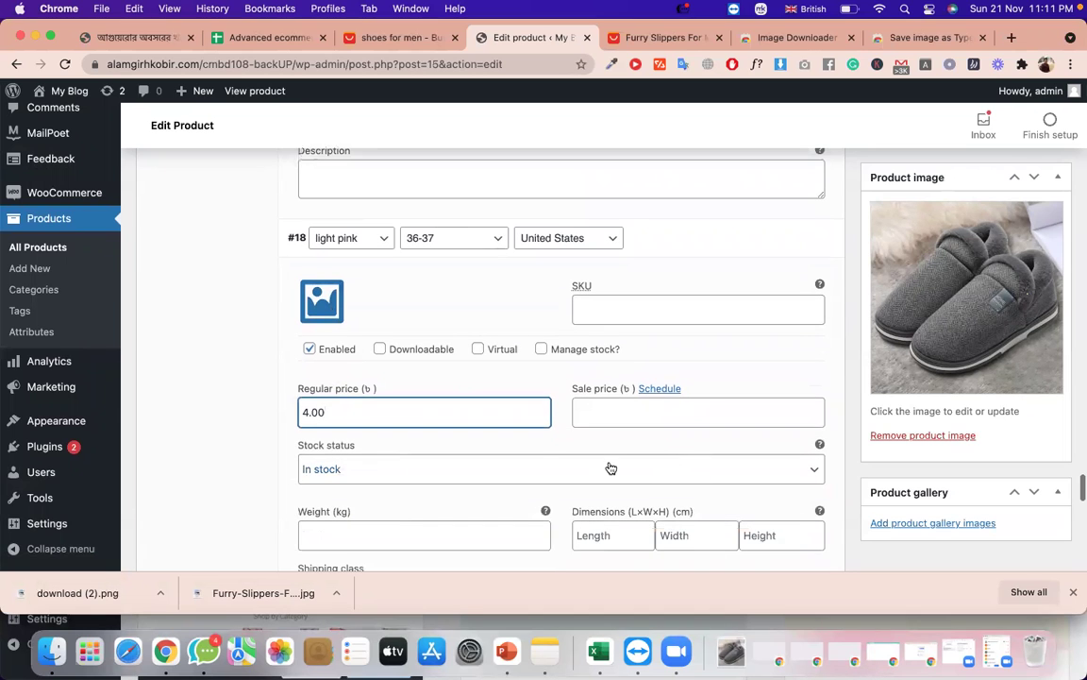
{"action": "scroll", "coordinate": [609, 466], "scroll_direction": "up", "scroll_amount": 1}
{"action": "scroll", "coordinate": [609, 467], "scroll_direction": "down", "scroll_amount": 10}
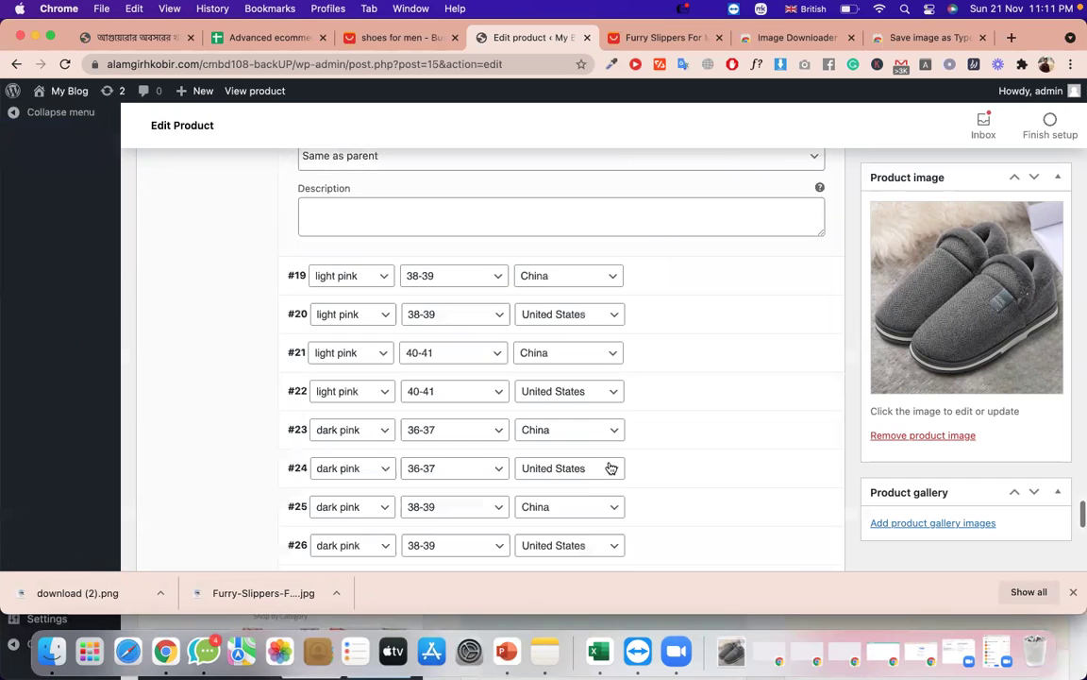
{"action": "scroll", "coordinate": [610, 468], "scroll_direction": "down", "scroll_amount": 10}
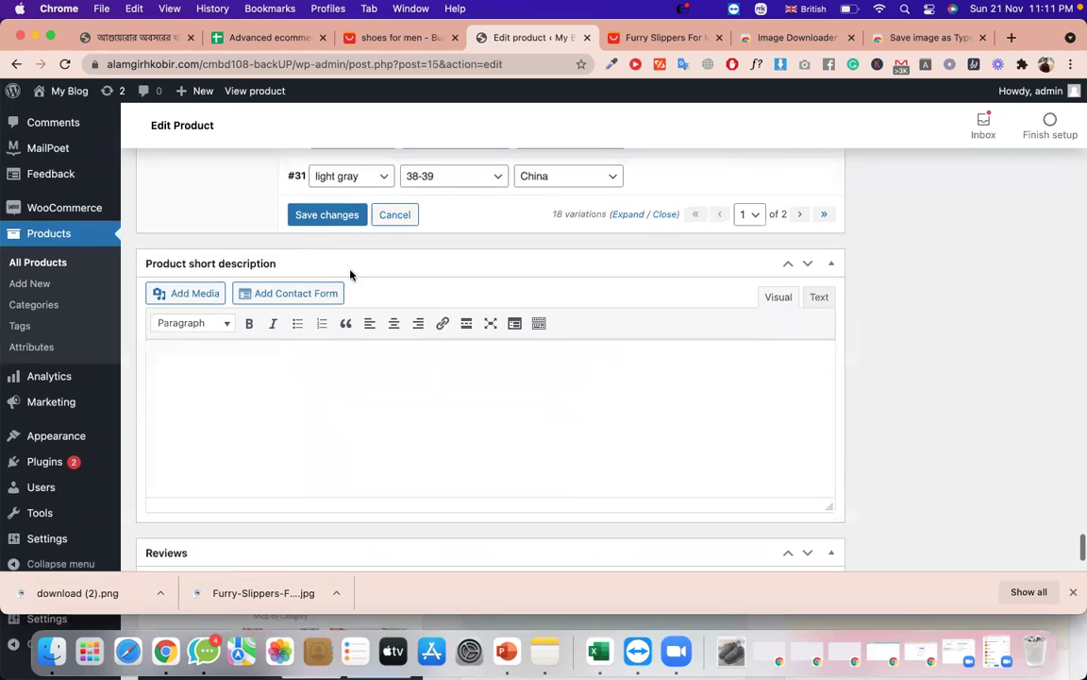
{"action": "left_click", "coordinate": [319, 223]}
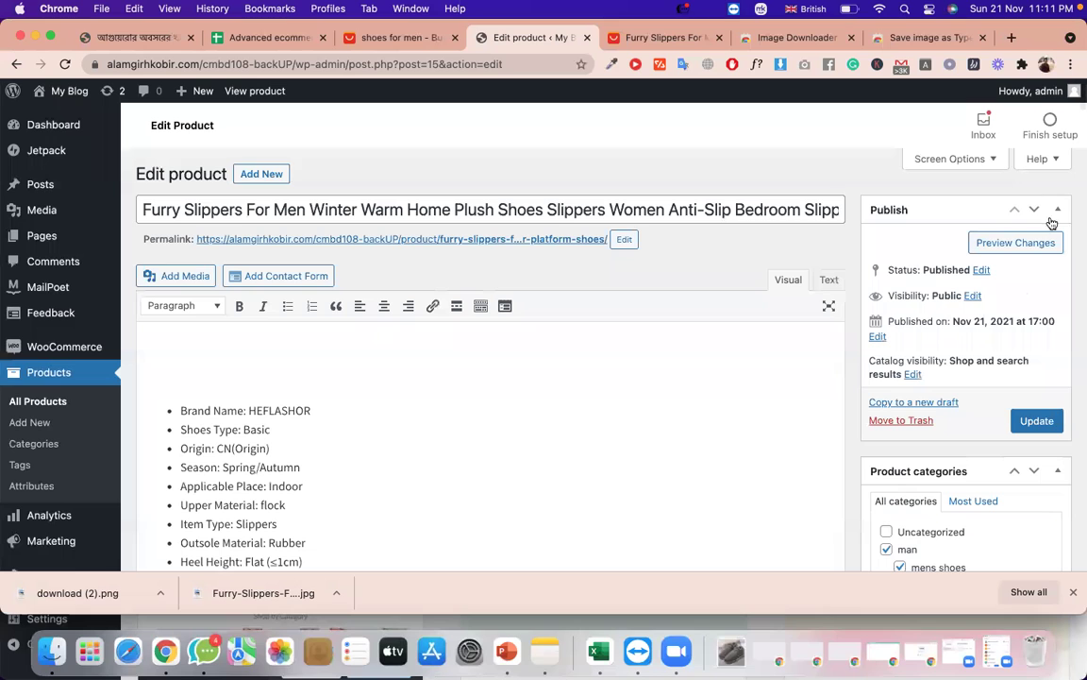
{"action": "left_click", "coordinate": [1048, 427]}
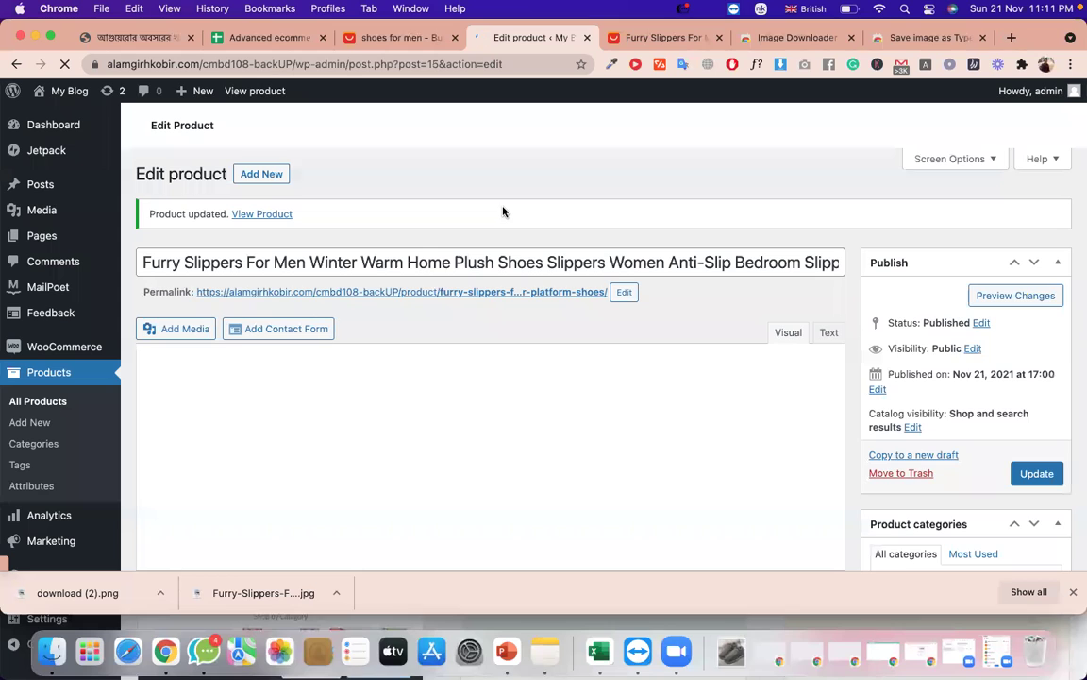
Open the slippers' permalink in a new browser tab and view the product page's price range and option selectors.
{"action": "right_click", "coordinate": [469, 298]}
{"action": "key", "text": "Escape"}
{"action": "left_click_drag", "start_coordinate": [498, 298], "coordinate": [575, 40]}
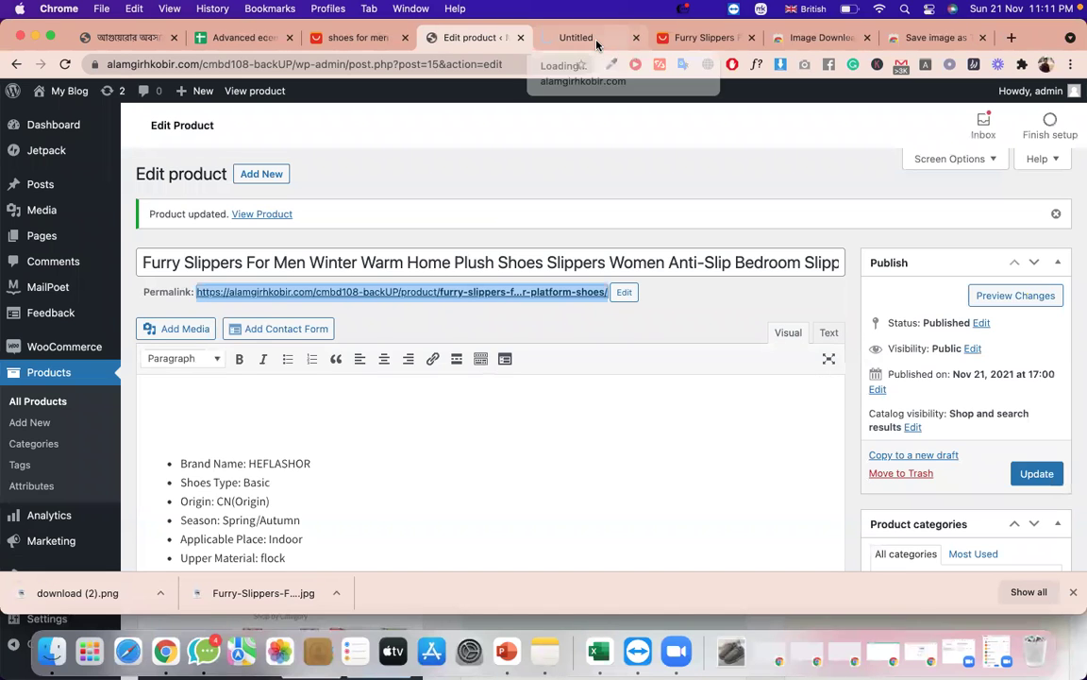
{"action": "left_click", "coordinate": [596, 40]}
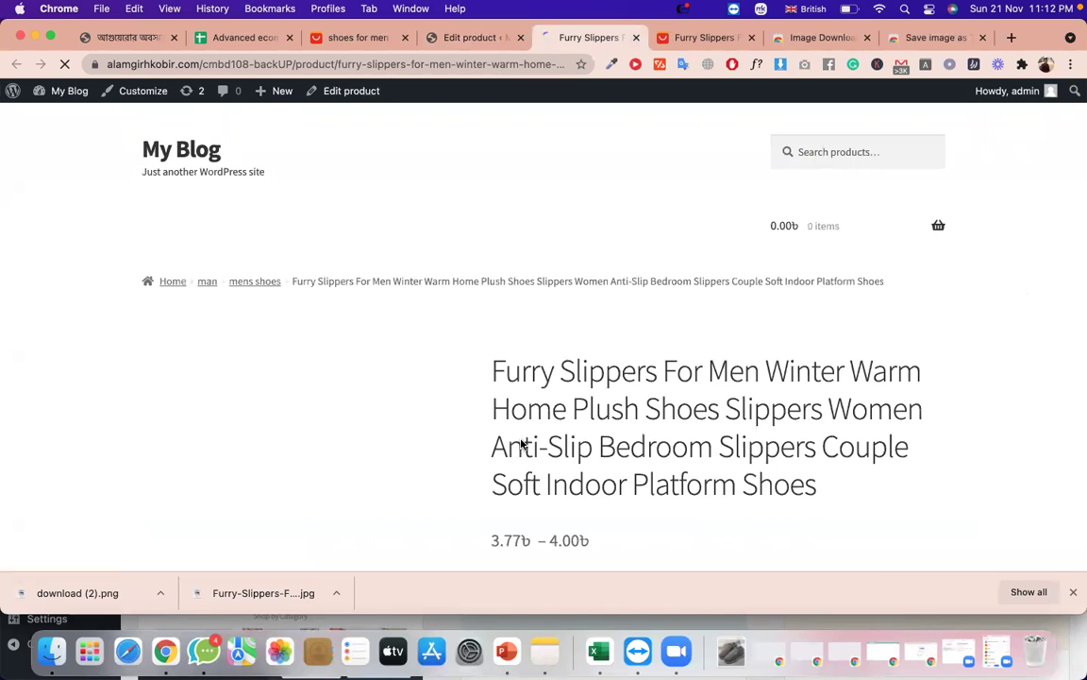
{"action": "scroll", "coordinate": [521, 441], "scroll_direction": "down", "scroll_amount": 3}
{"action": "scroll", "coordinate": [521, 439], "scroll_direction": "down", "scroll_amount": 1}
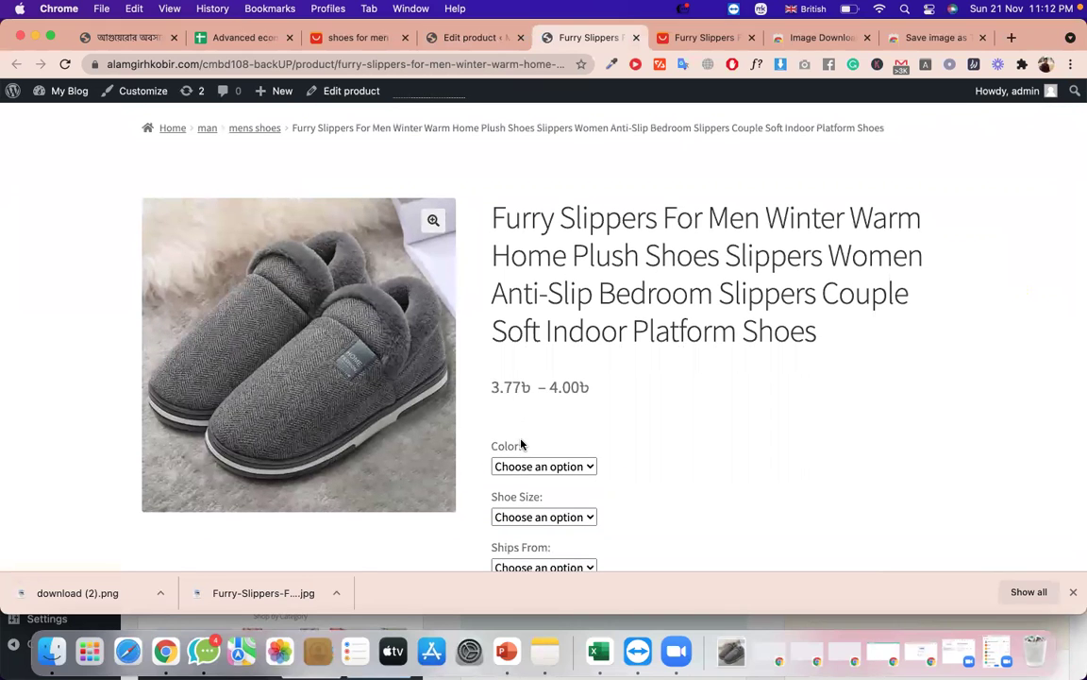
{"action": "scroll", "coordinate": [521, 444], "scroll_direction": "down", "scroll_amount": 2}
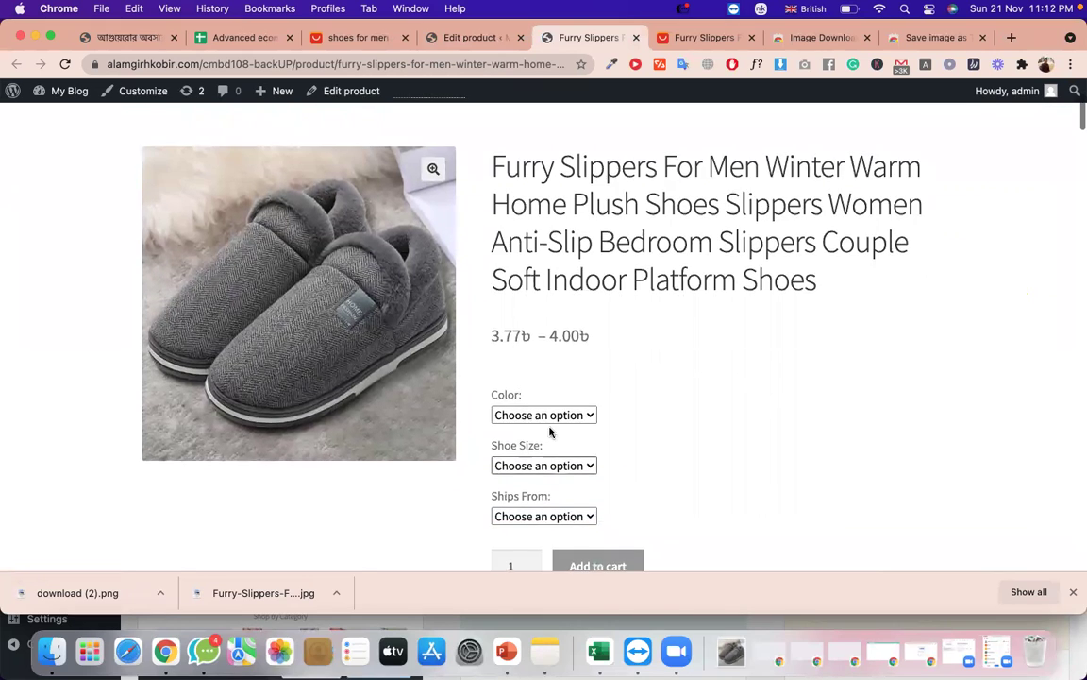
Choose light pink, shoe size 36-37 and shipping from China on the product page and check the variation's price.
{"action": "left_click", "coordinate": [571, 423]}
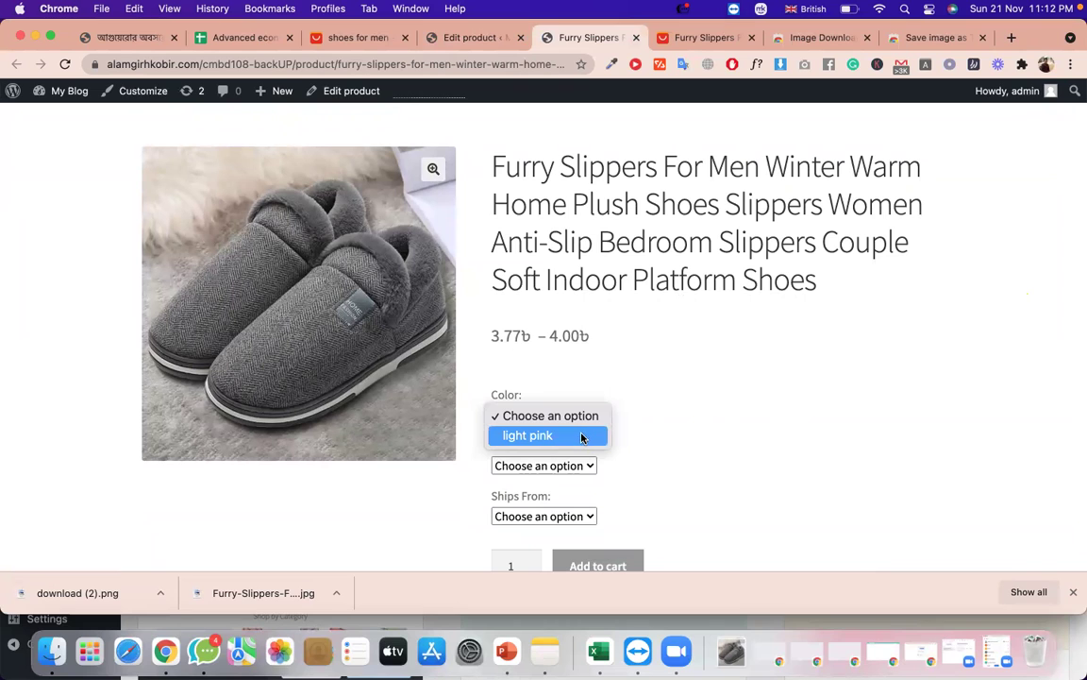
{"action": "left_click", "coordinate": [581, 436]}
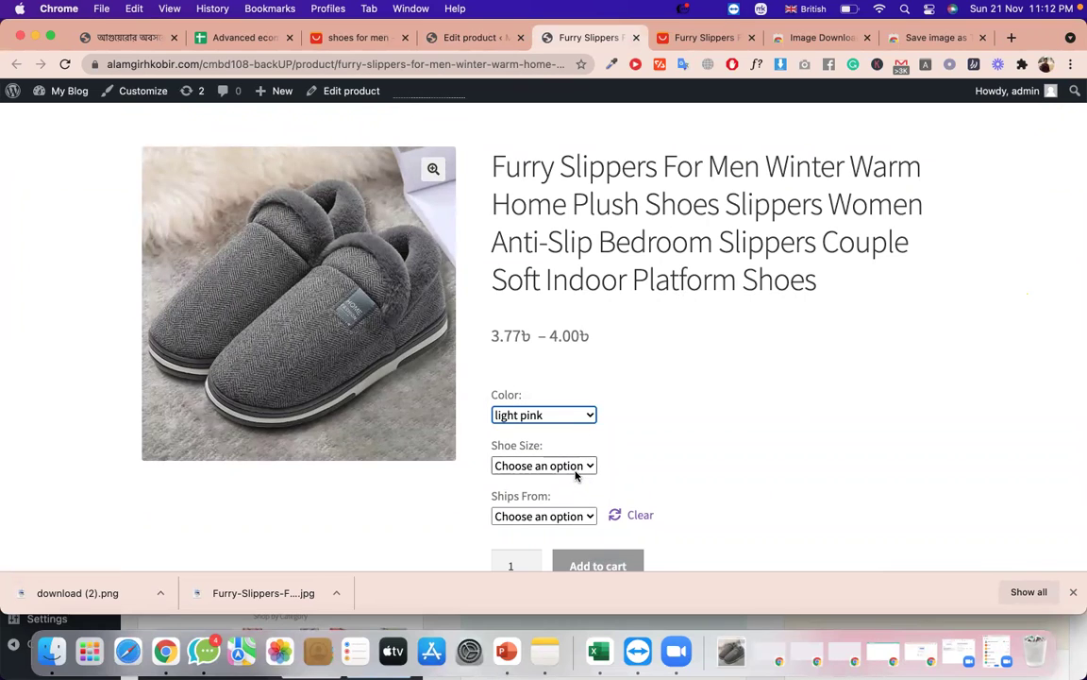
{"action": "left_click", "coordinate": [576, 472]}
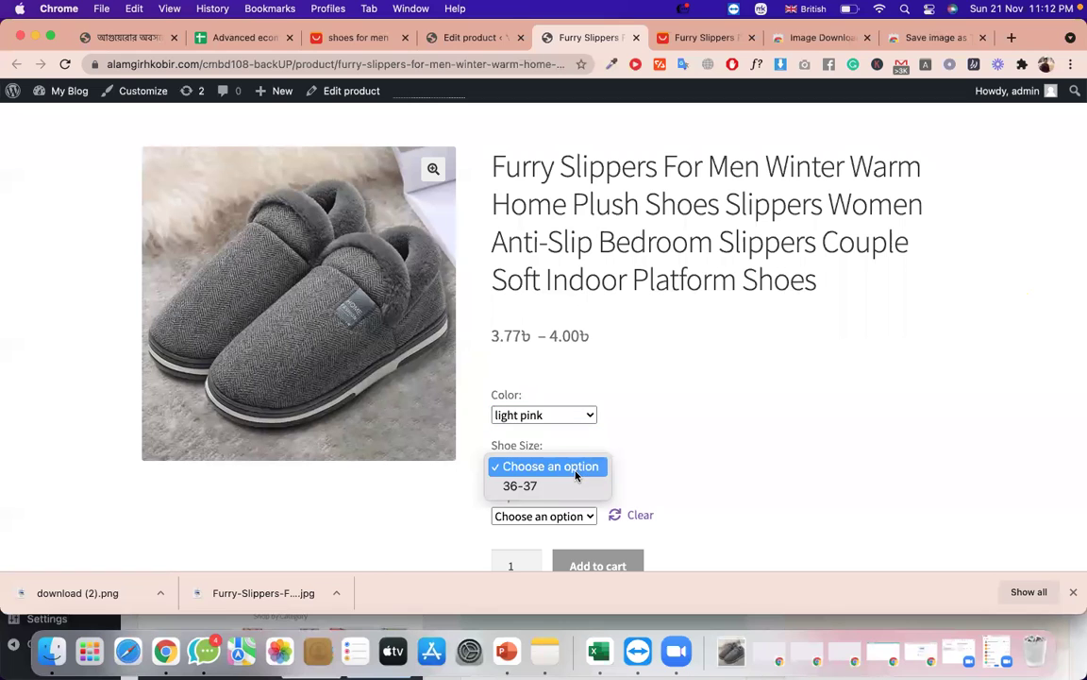
{"action": "left_click", "coordinate": [576, 485]}
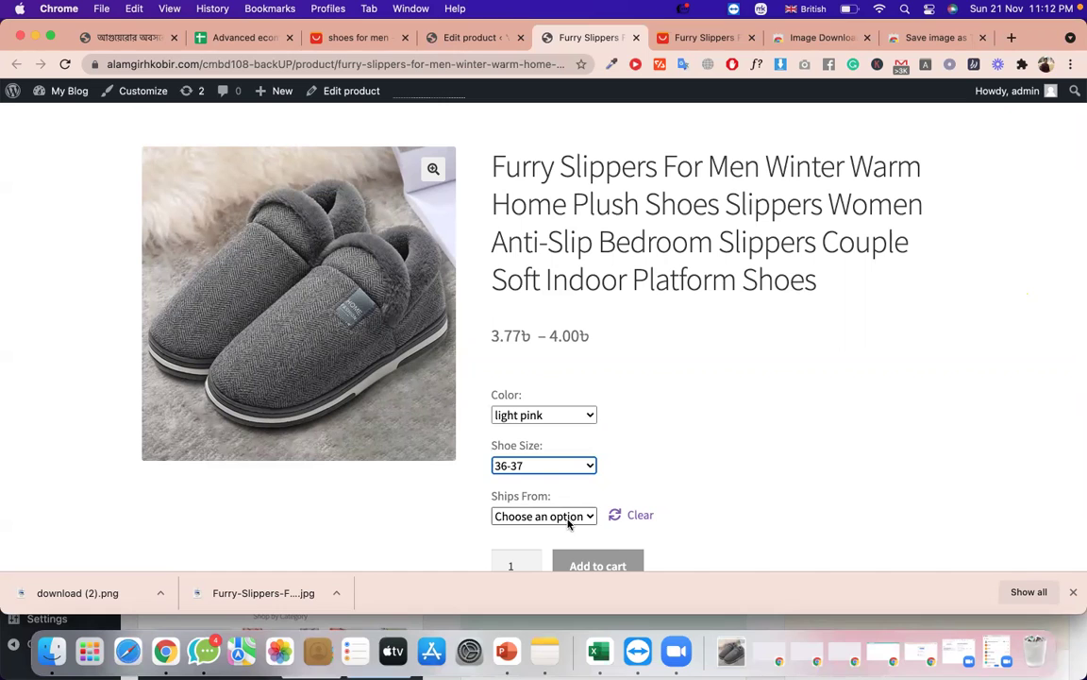
{"action": "left_click", "coordinate": [569, 520]}
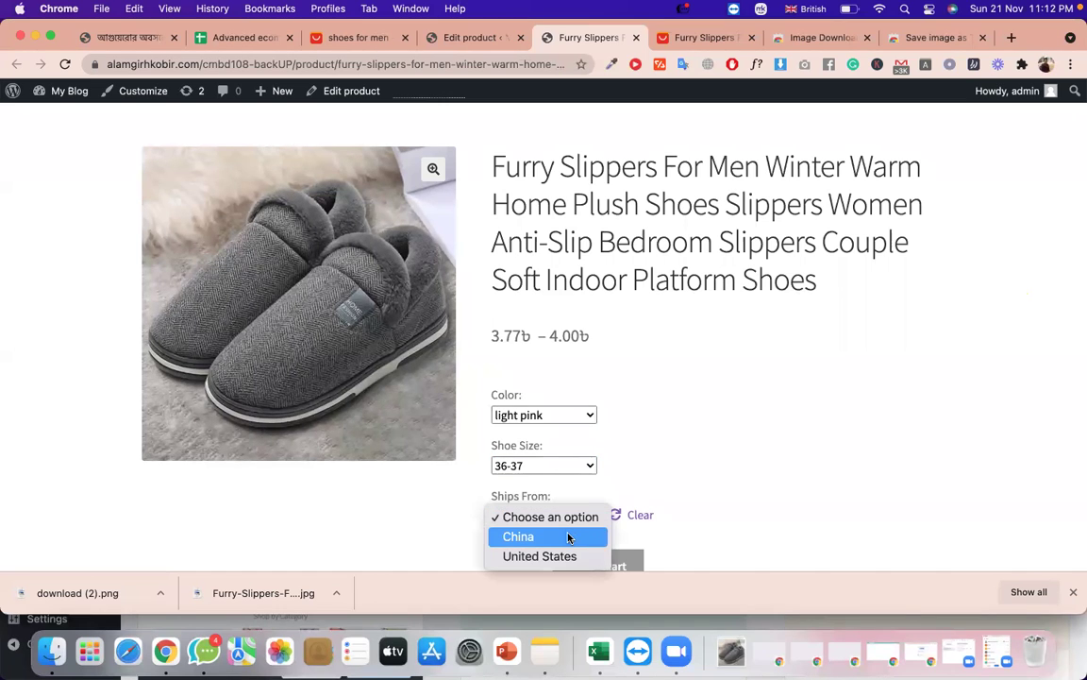
{"action": "left_click", "coordinate": [569, 537]}
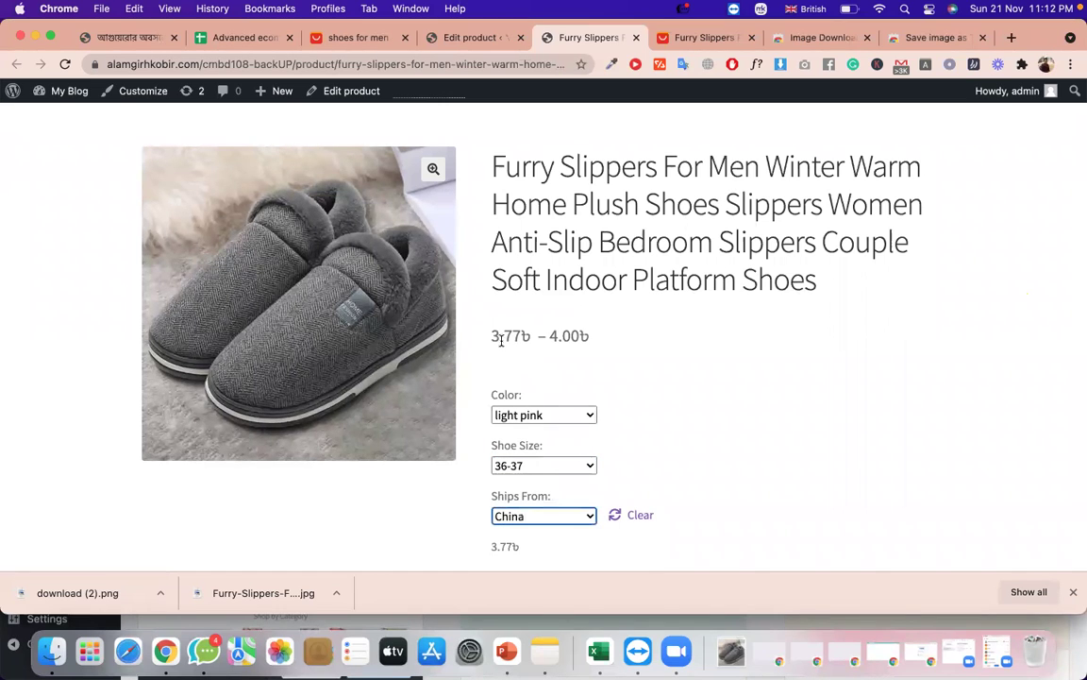
{"action": "scroll", "coordinate": [501, 344], "scroll_direction": "down", "scroll_amount": 1}
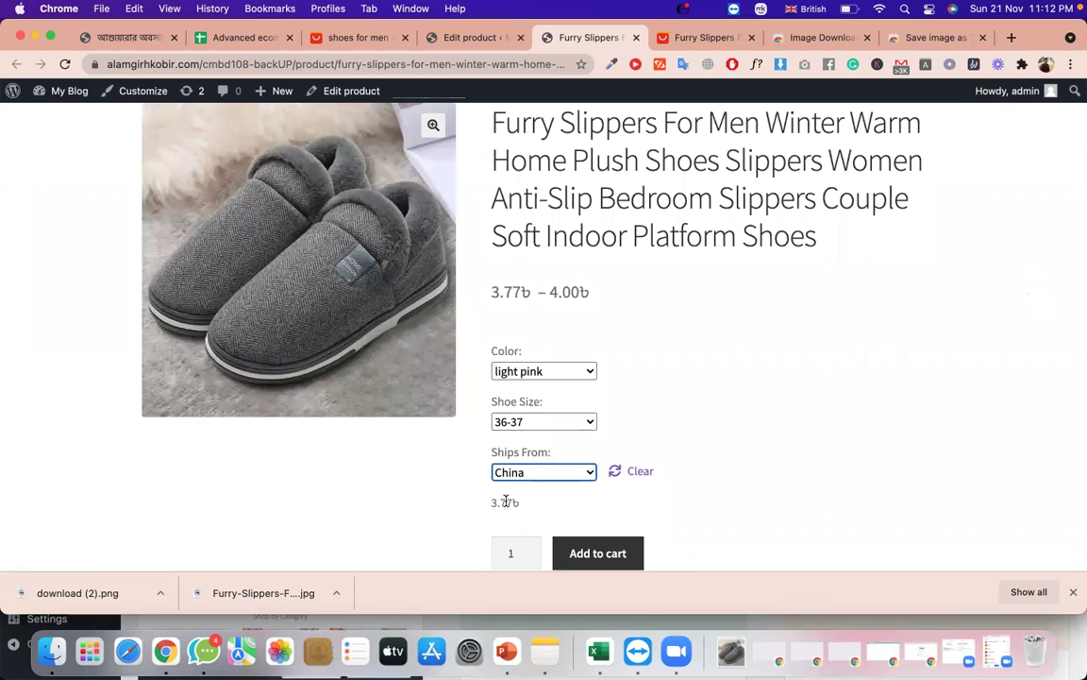
{"action": "double_click", "coordinate": [506, 501]}
Switch Ships From to United States, check that variation's price and review the available color options.
{"action": "left_click", "coordinate": [529, 472]}
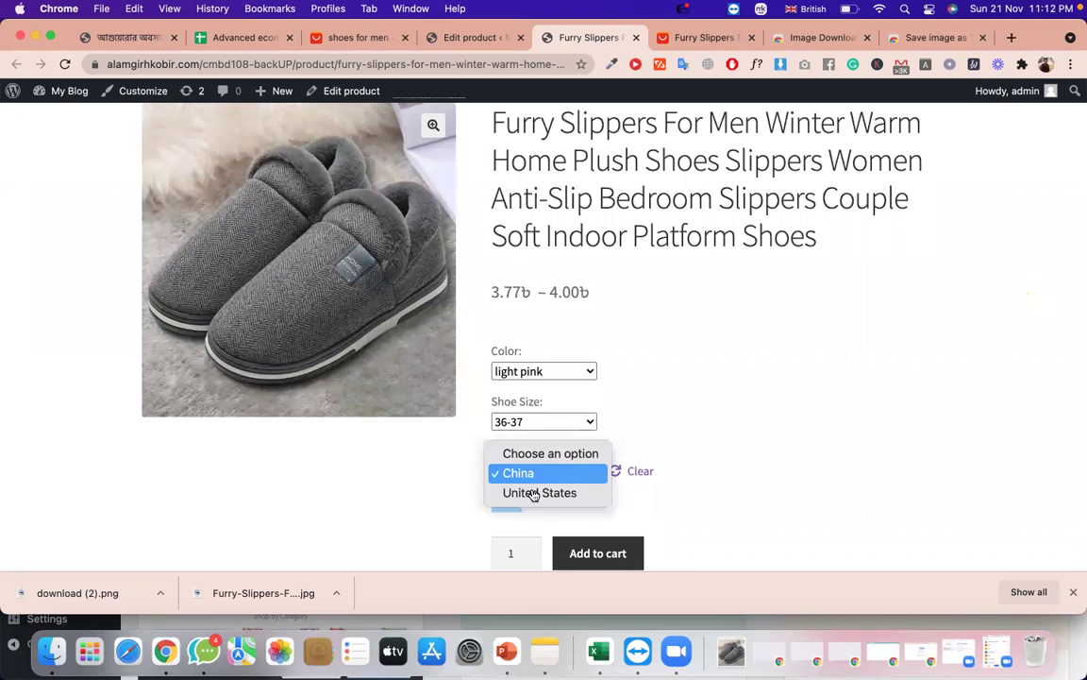
{"action": "left_click", "coordinate": [530, 494]}
{"action": "double_click", "coordinate": [500, 503]}
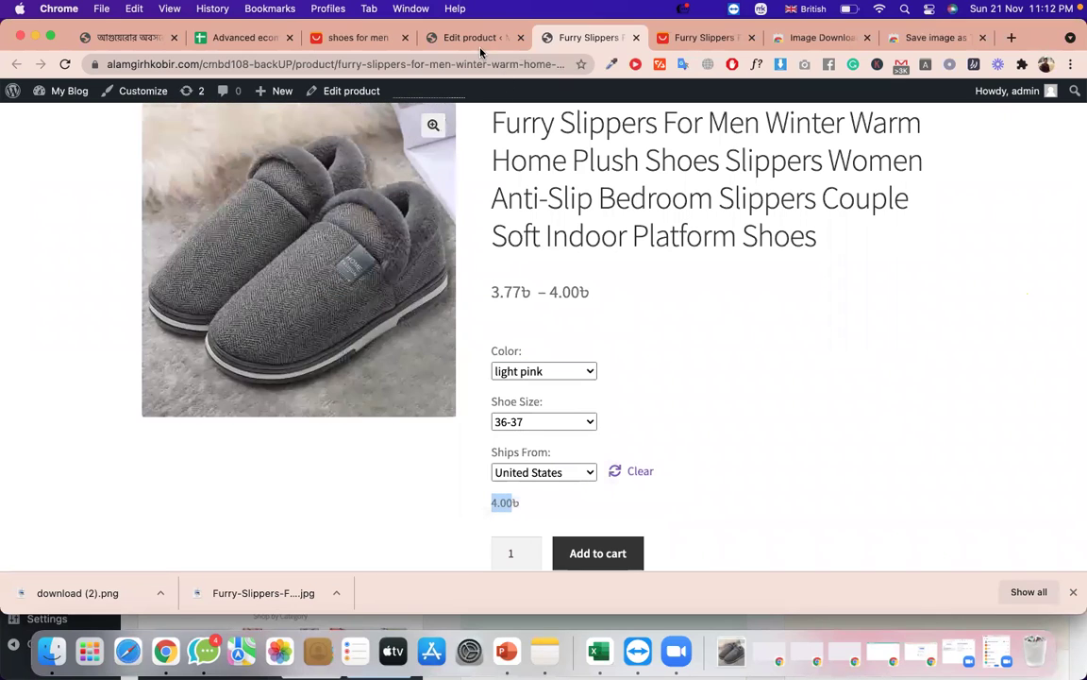
{"action": "left_click", "coordinate": [559, 372]}
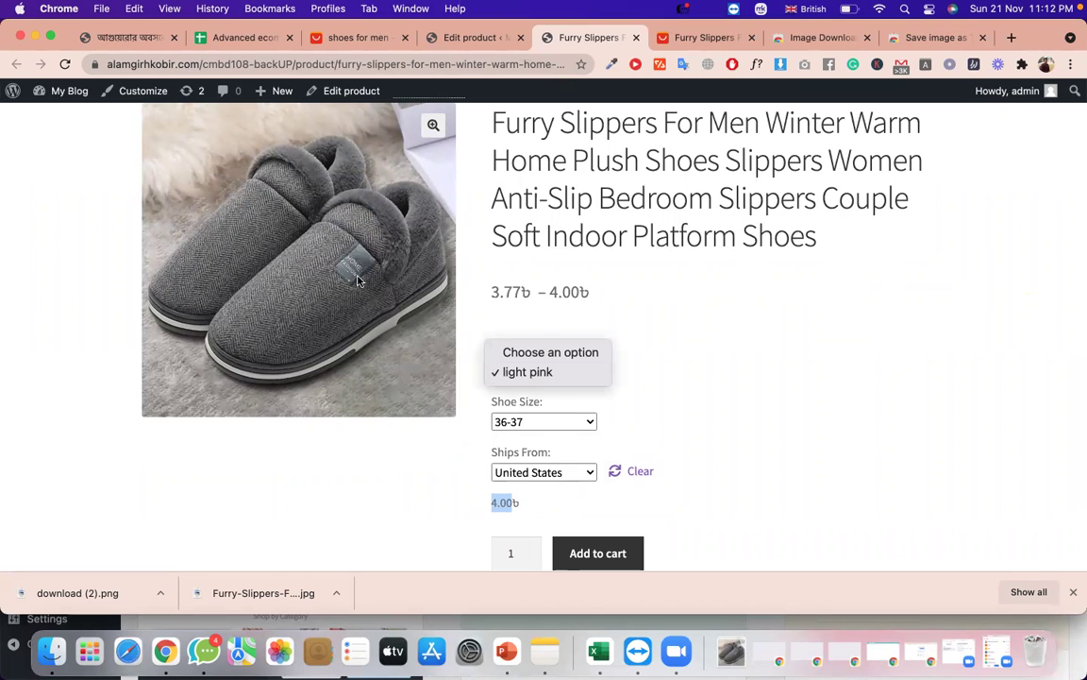
{"action": "left_click", "coordinate": [525, 312]}
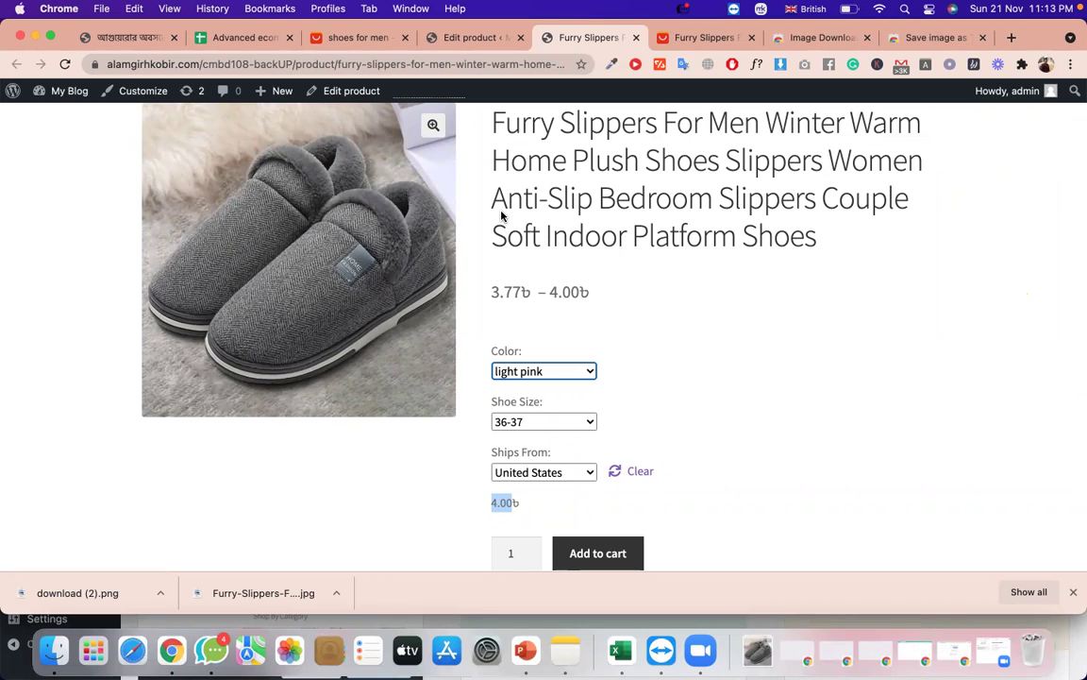
{"action": "double_click", "coordinate": [779, 227]}
{"action": "triple_click", "coordinate": [780, 227]}
{"action": "scroll", "coordinate": [779, 228], "scroll_direction": "up", "scroll_amount": 2}
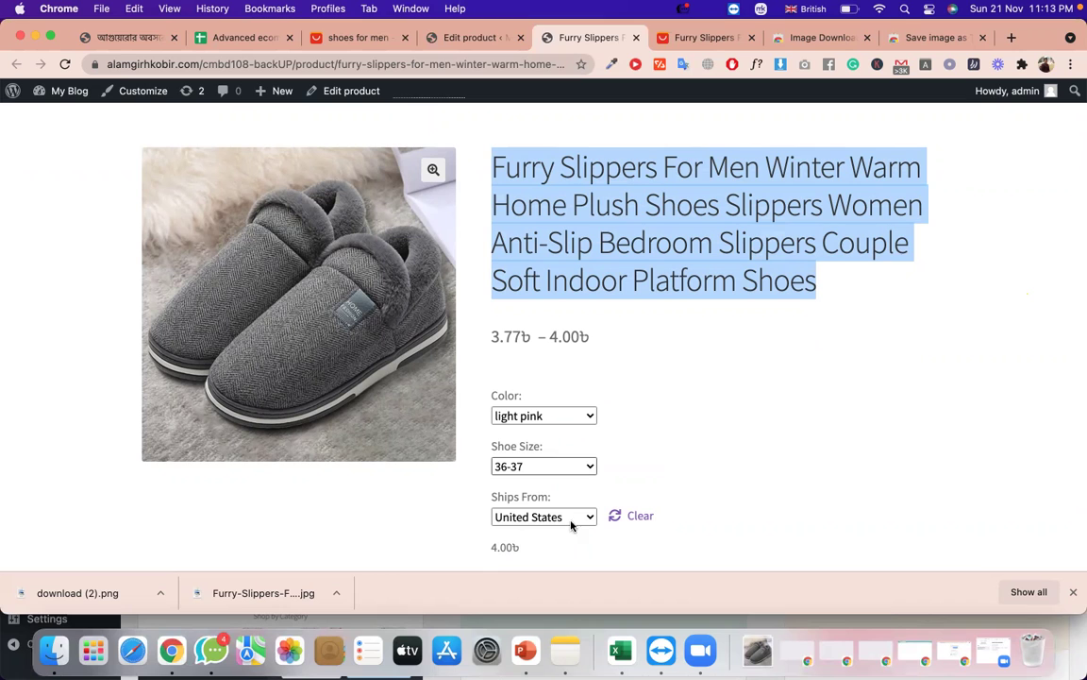
Switch to Notes and add the line "upload 5 variable product" to the combo 110 assignment in the Cmbd support note.
{"action": "left_click", "coordinate": [577, 648]}
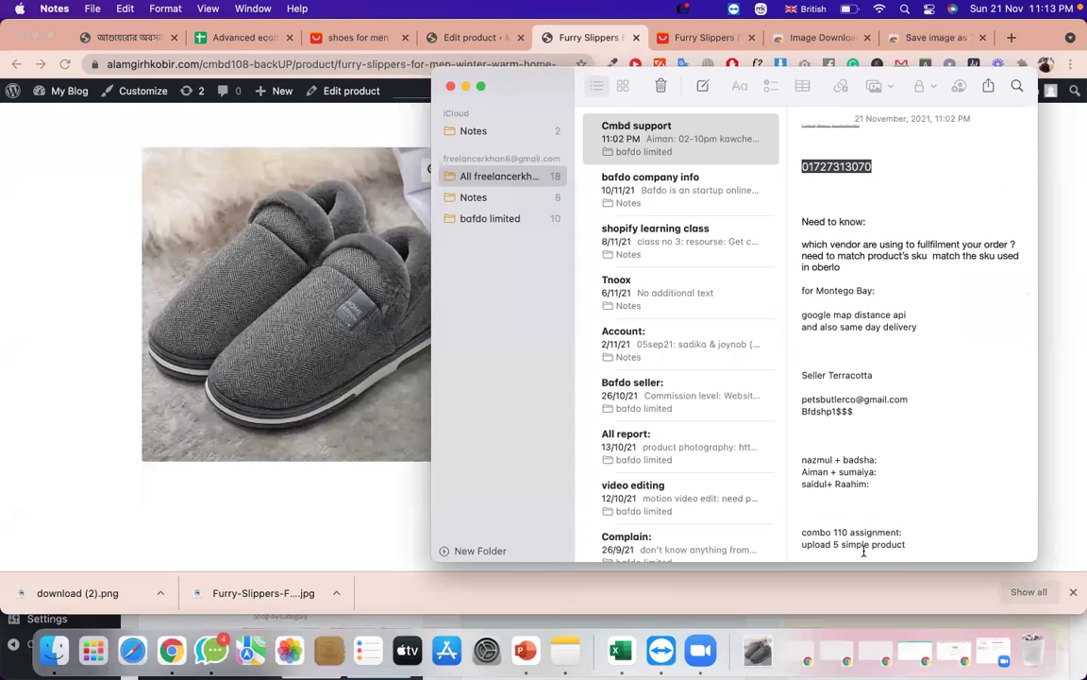
{"action": "key", "text": "Return"}
{"action": "type", "text": "upload"}
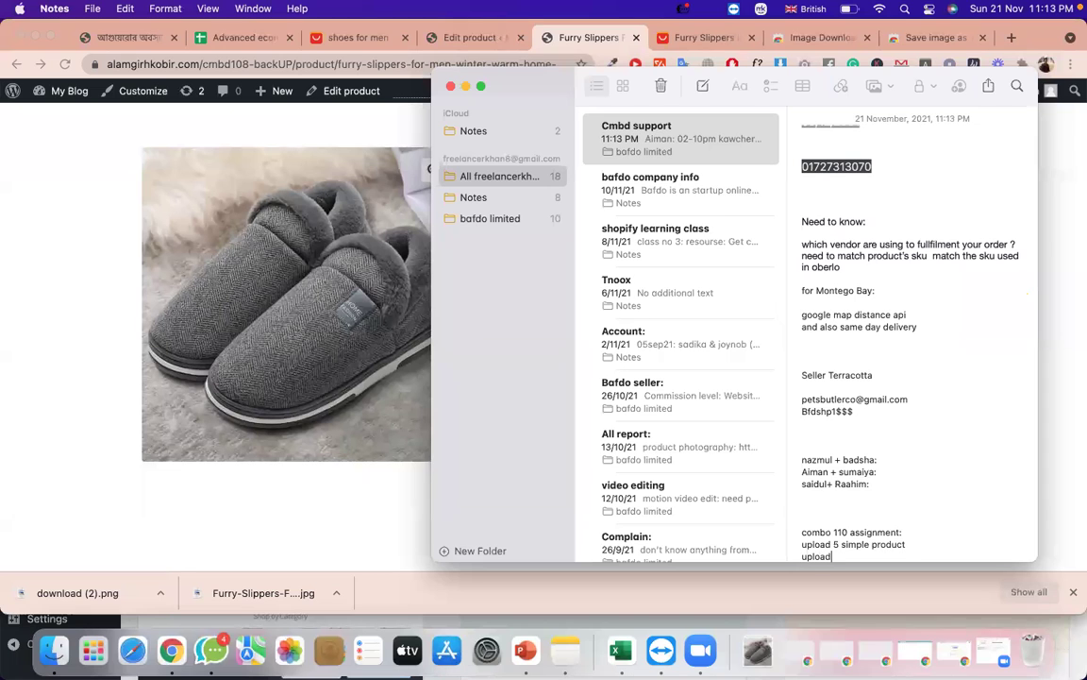
{"action": "type", "text": " 5 variable product"}
{"action": "scroll", "coordinate": [867, 529], "scroll_direction": "down", "scroll_amount": 2}
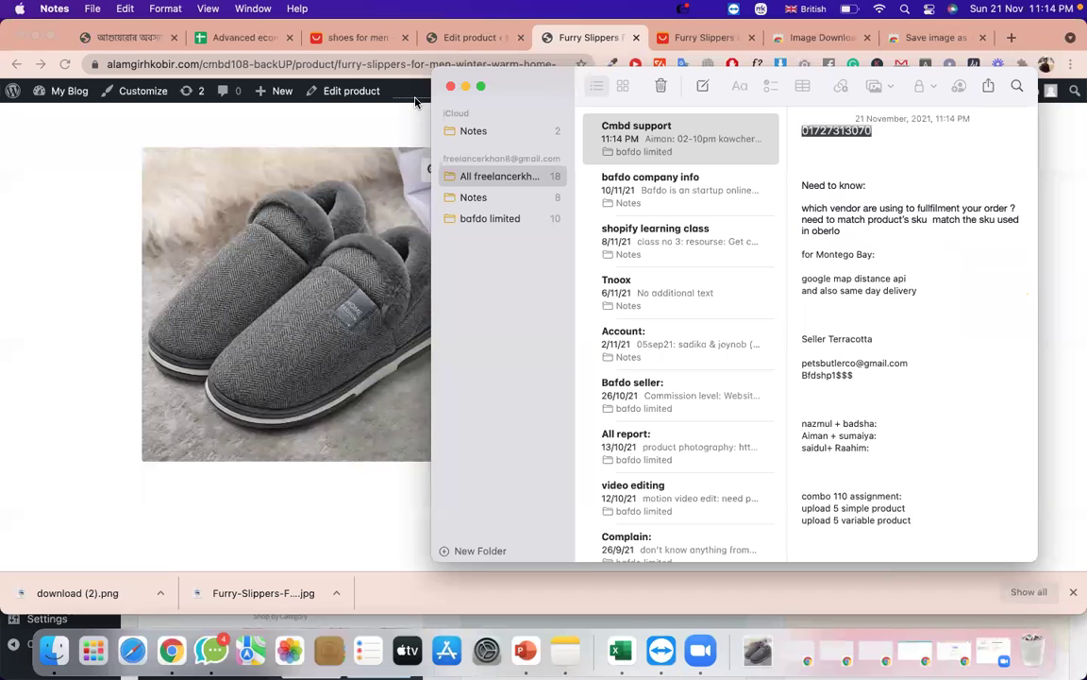
Return to Chrome and review the topic-12 WooCommerce outline in the Advanced ecommerce spreadsheet.
{"action": "left_click", "coordinate": [332, 119]}
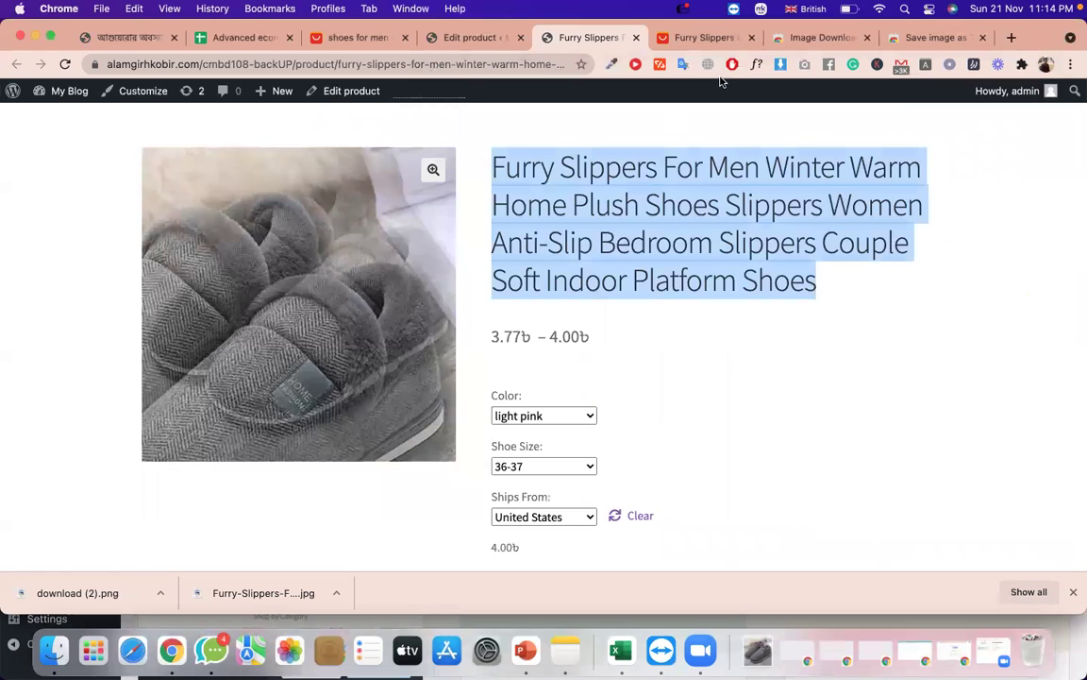
{"action": "left_click", "coordinate": [466, 39]}
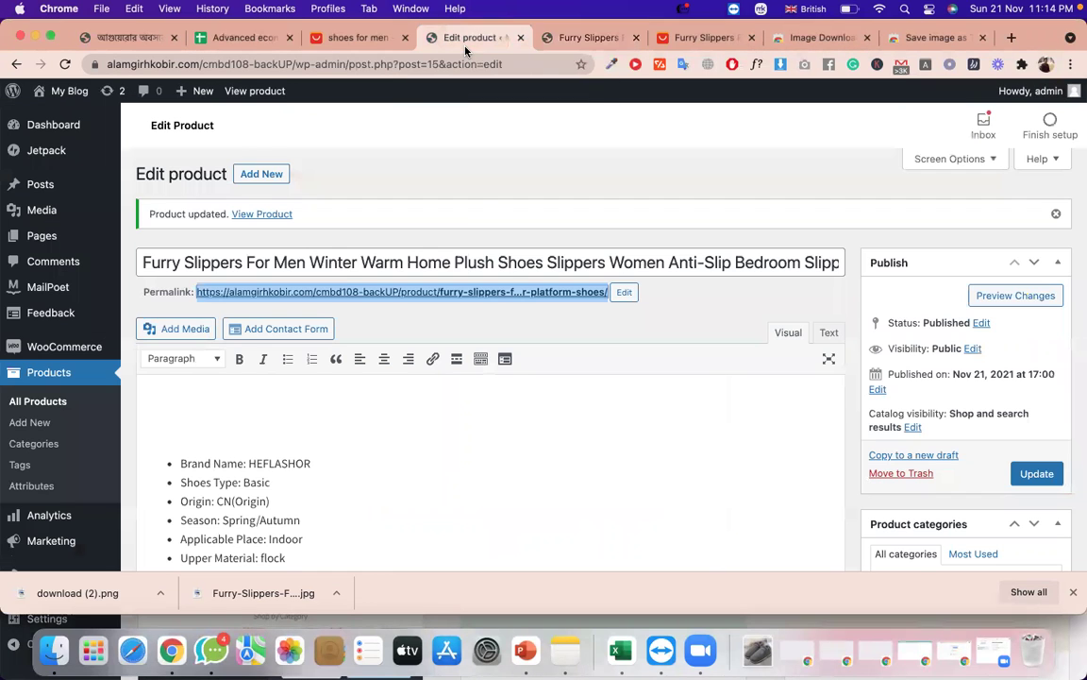
{"action": "left_click", "coordinate": [251, 43]}
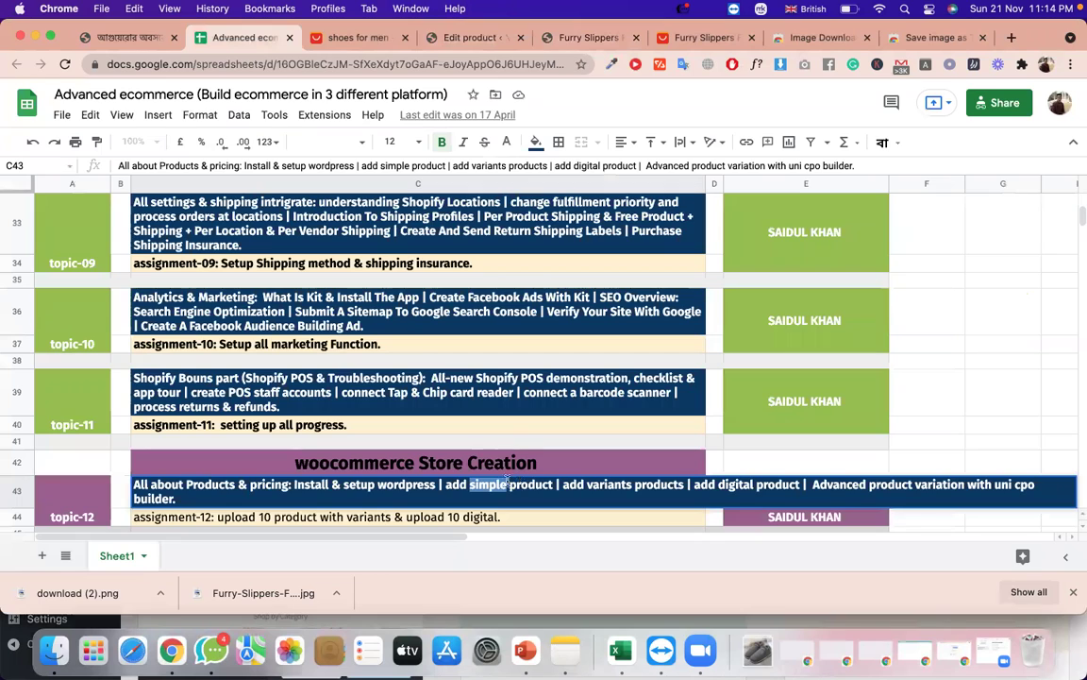
{"action": "triple_click", "coordinate": [723, 488]}
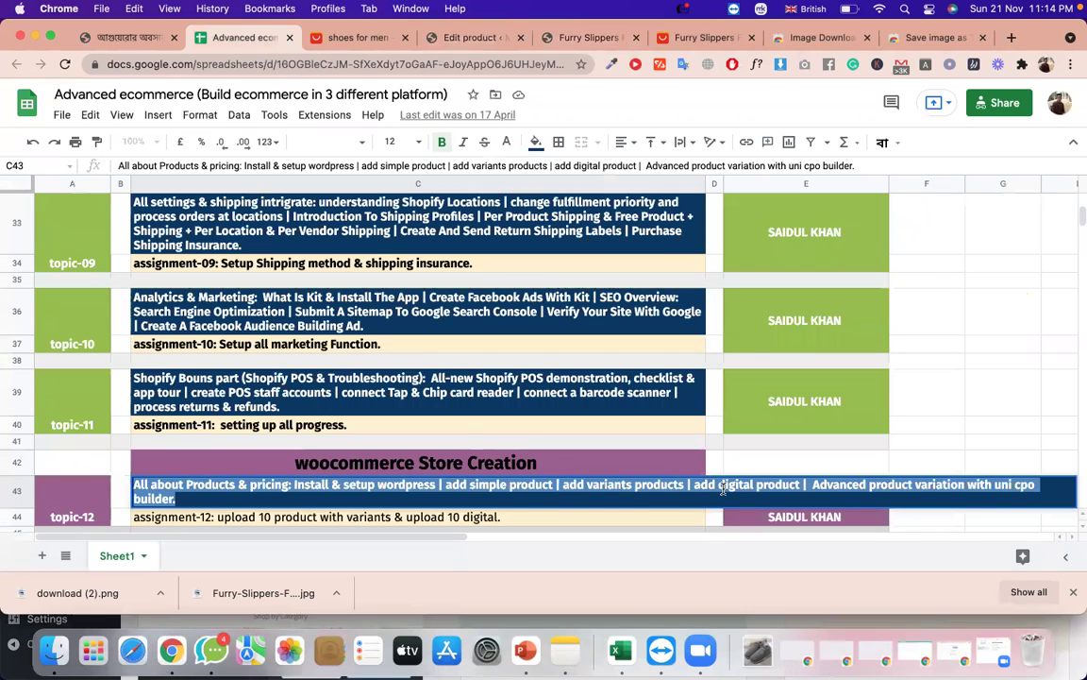
{"action": "left_click", "coordinate": [429, 212]}
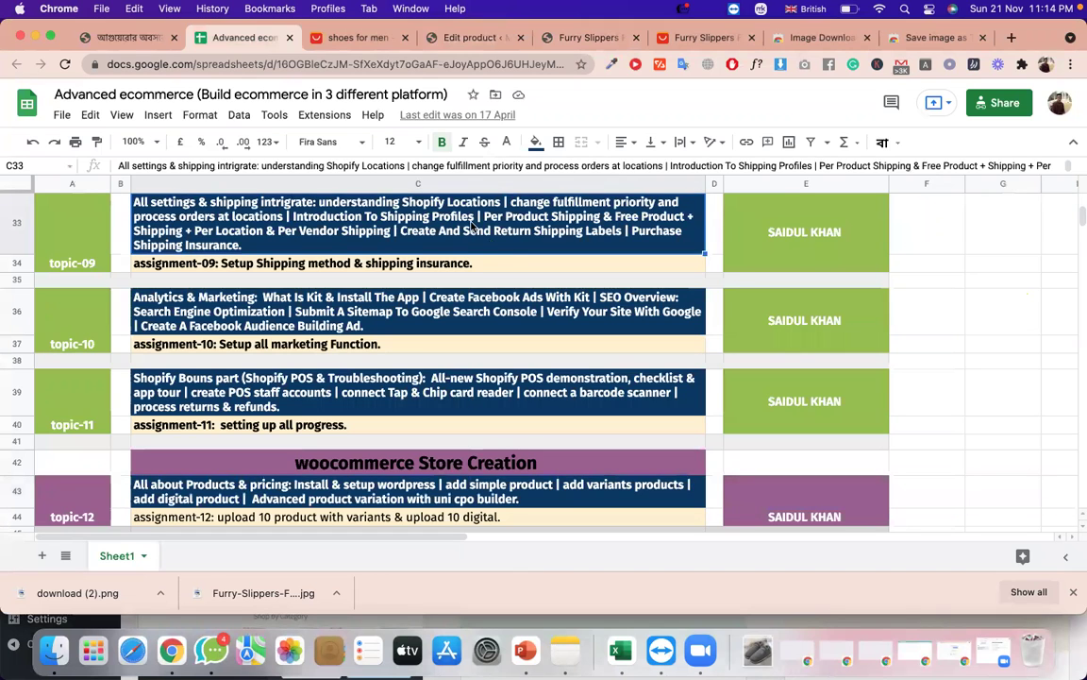
{"action": "left_click", "coordinate": [351, 40]}
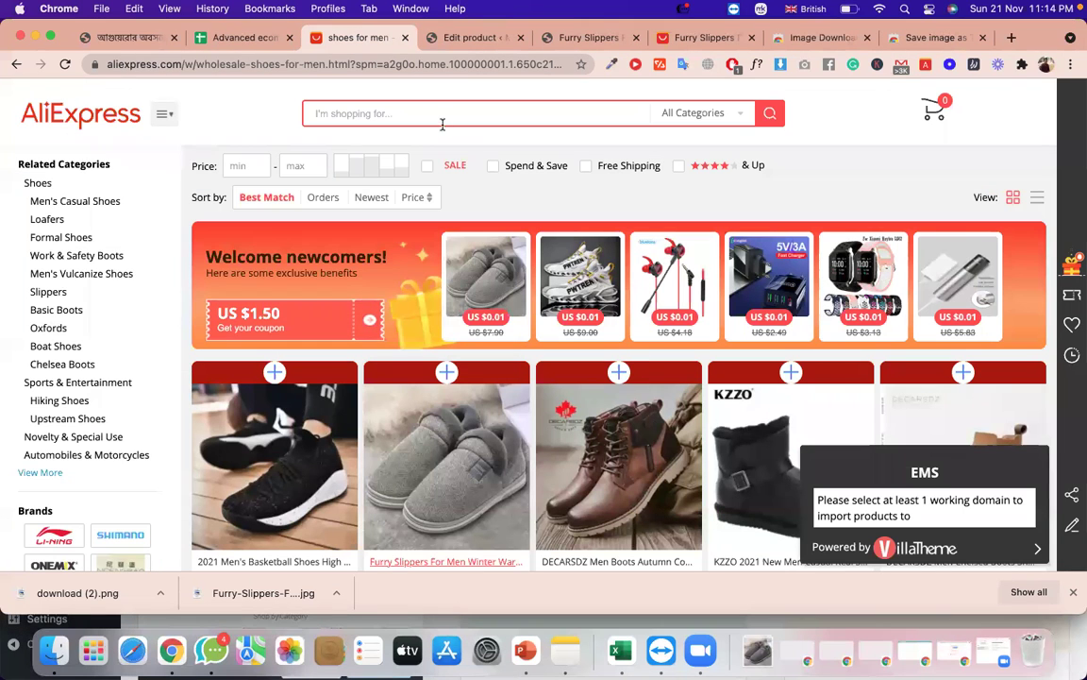
Start a new WooCommerce product from the WordPress admin and name it "ebook".
{"action": "left_click", "coordinate": [482, 40]}
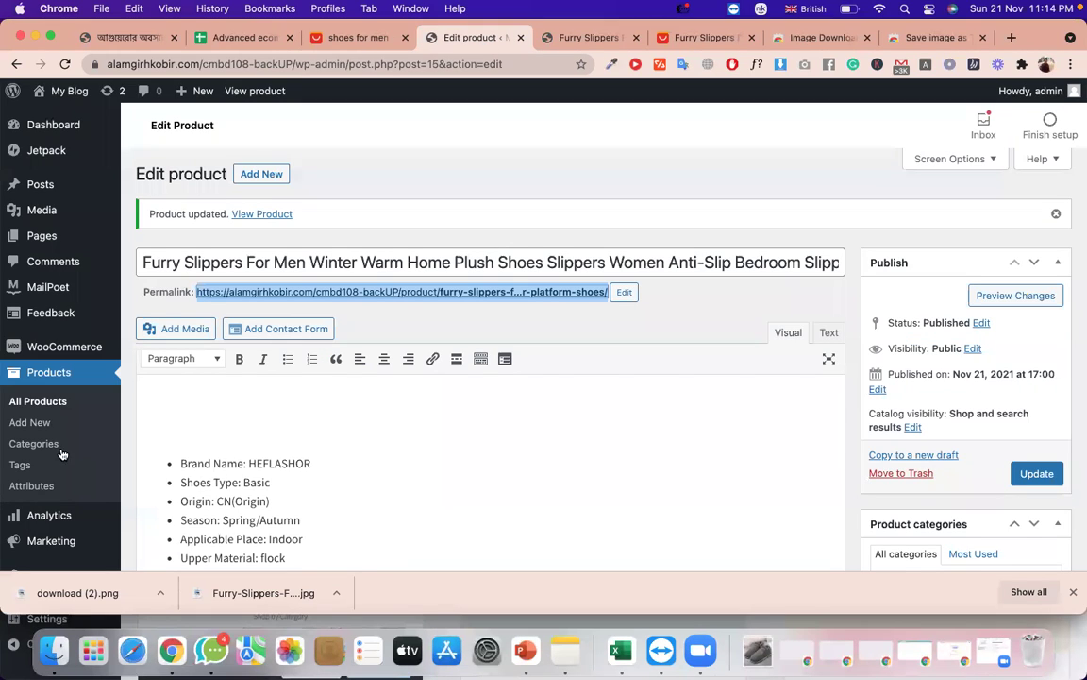
{"action": "left_click", "coordinate": [33, 426]}
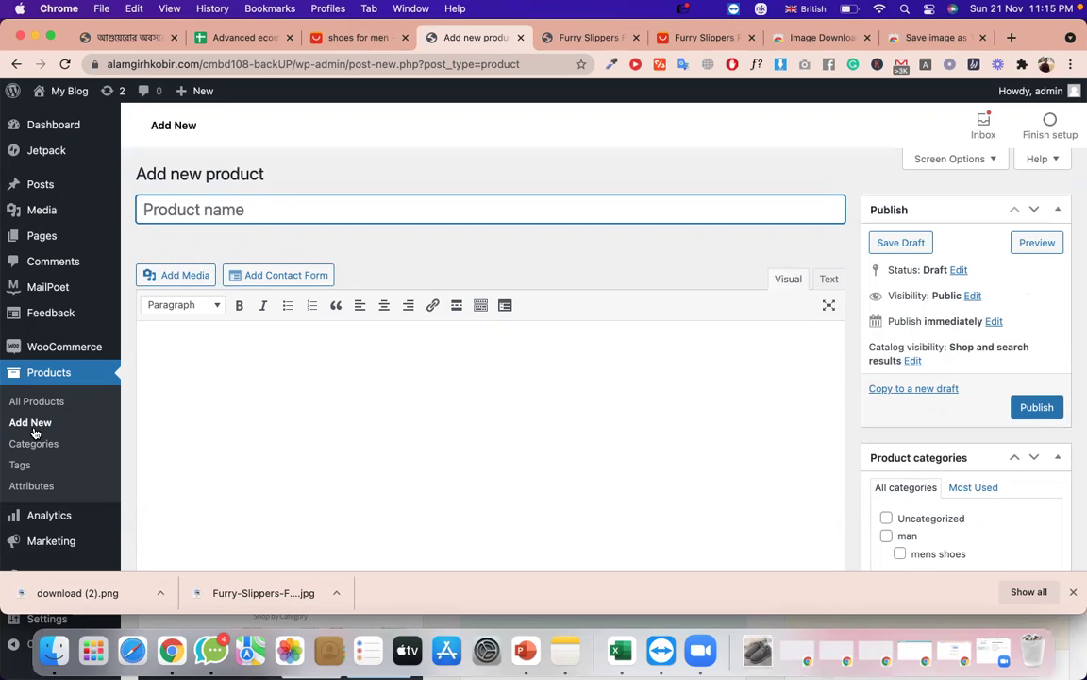
{"action": "type", "text": "ebook"}
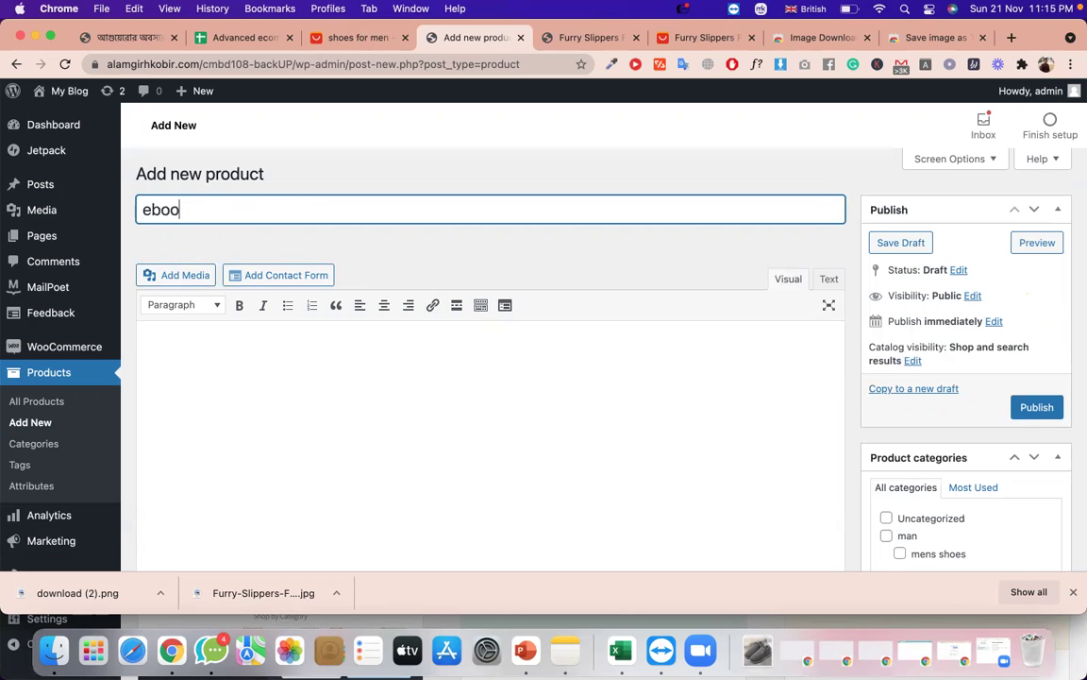
{"action": "scroll", "coordinate": [416, 425], "scroll_direction": "down", "scroll_amount": 1}
{"action": "scroll", "coordinate": [417, 425], "scroll_direction": "down", "scroll_amount": 1}
{"action": "left_click", "coordinate": [416, 426]}
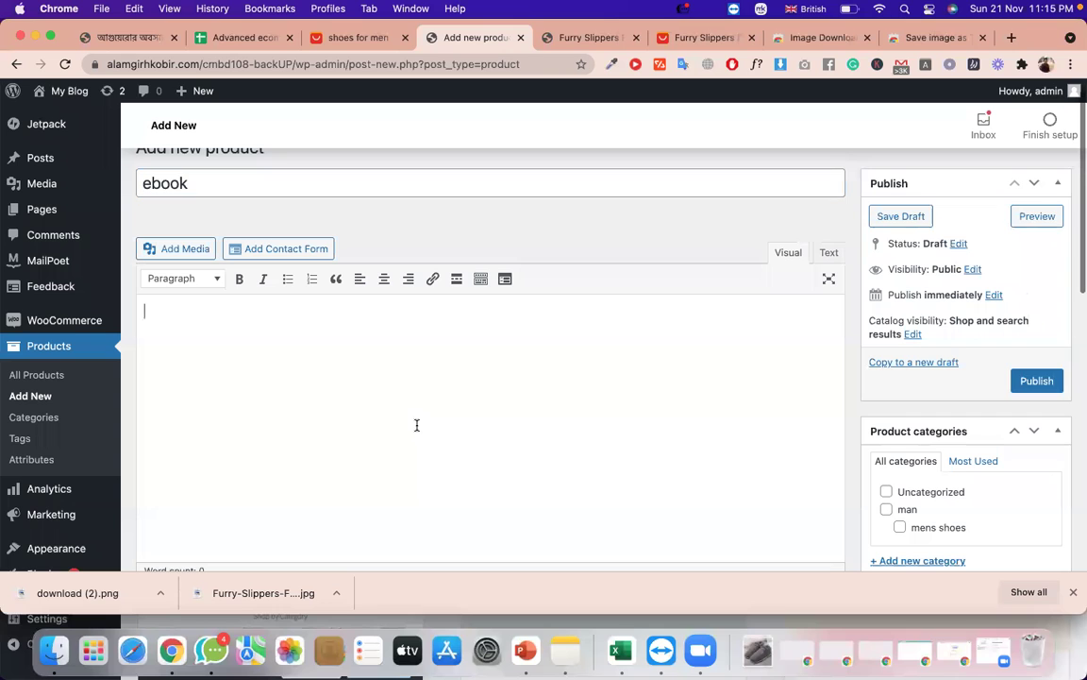
{"action": "scroll", "coordinate": [761, 467], "scroll_direction": "down", "scroll_amount": 4}
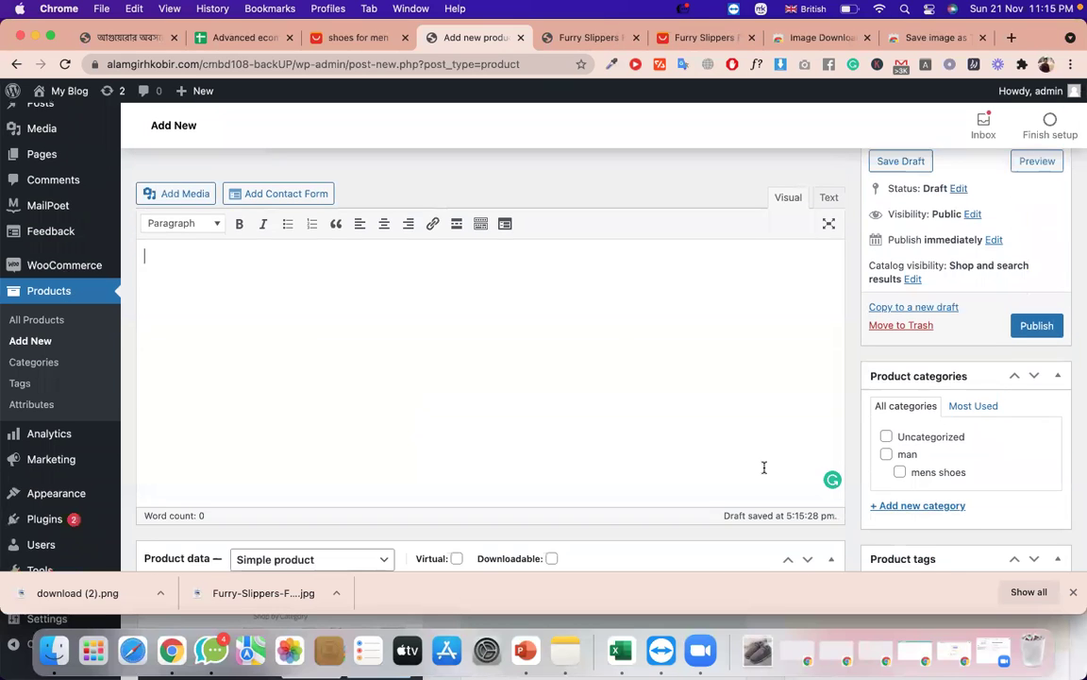
Create a new product category named "ebook" and assign it to the product.
{"action": "left_click", "coordinate": [944, 505]}
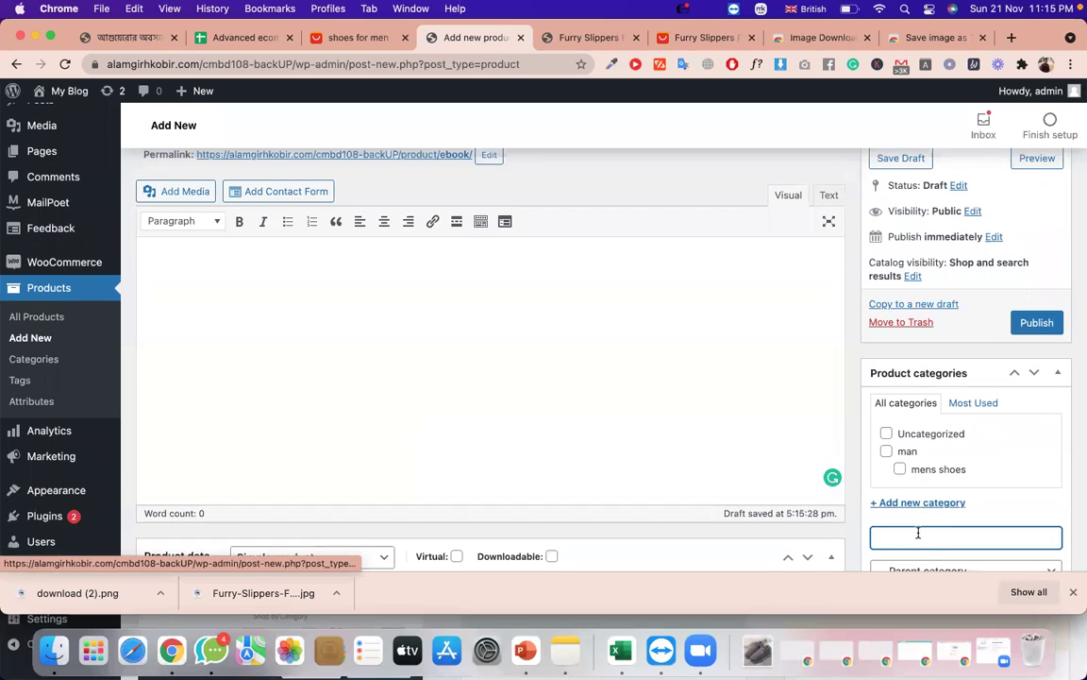
{"action": "type", "text": "ebook"}
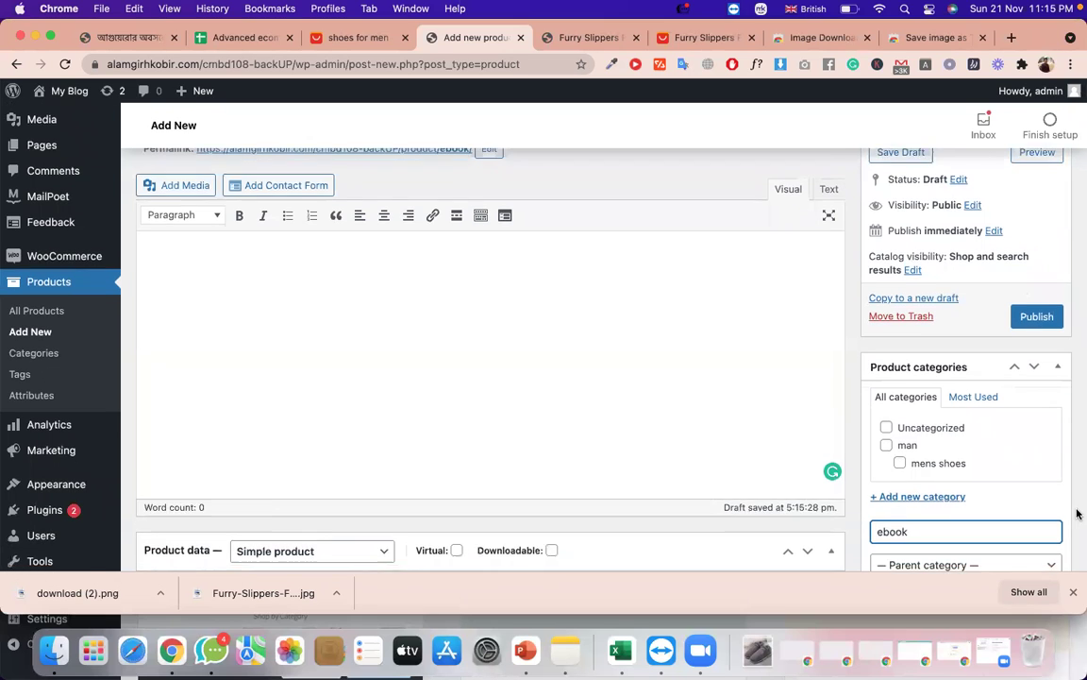
{"action": "scroll", "coordinate": [970, 463], "scroll_direction": "down", "scroll_amount": 4}
{"action": "left_click", "coordinate": [933, 546]}
{"action": "scroll", "coordinate": [788, 386], "scroll_direction": "down", "scroll_amount": 6}
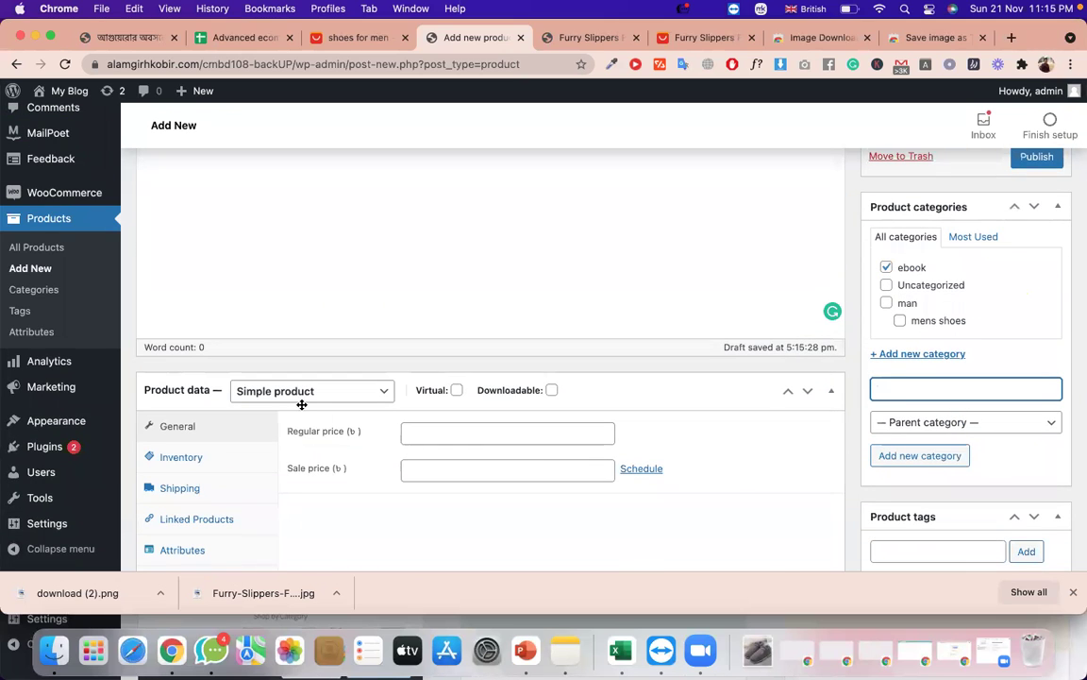
{"action": "left_click", "coordinate": [361, 394]}
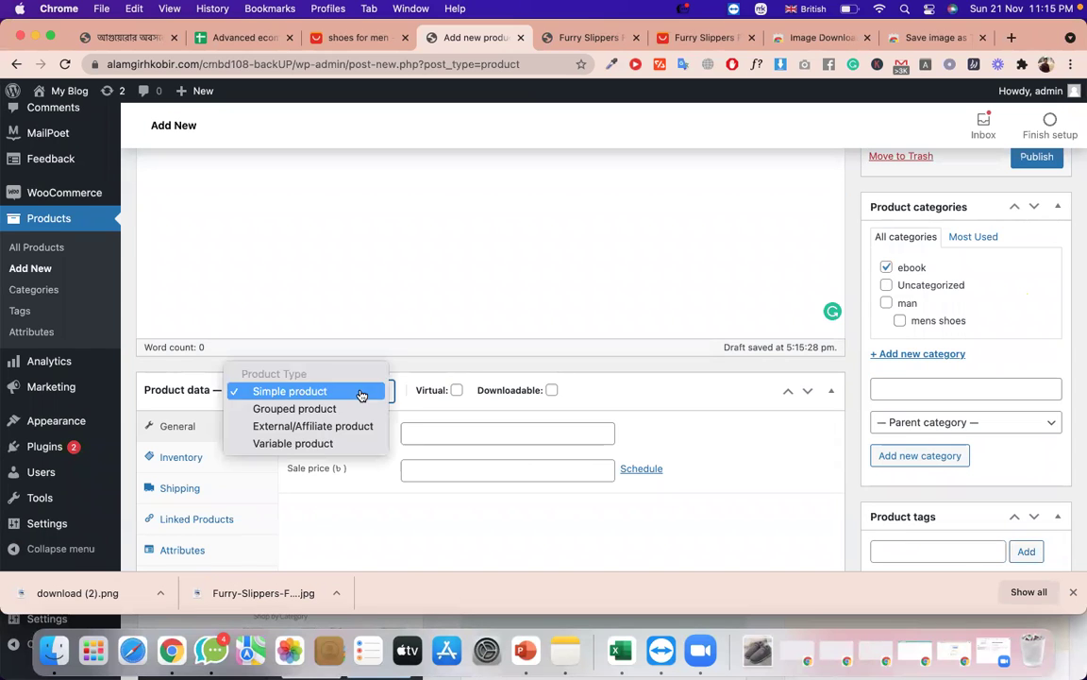
{"action": "left_click", "coordinate": [369, 457]}
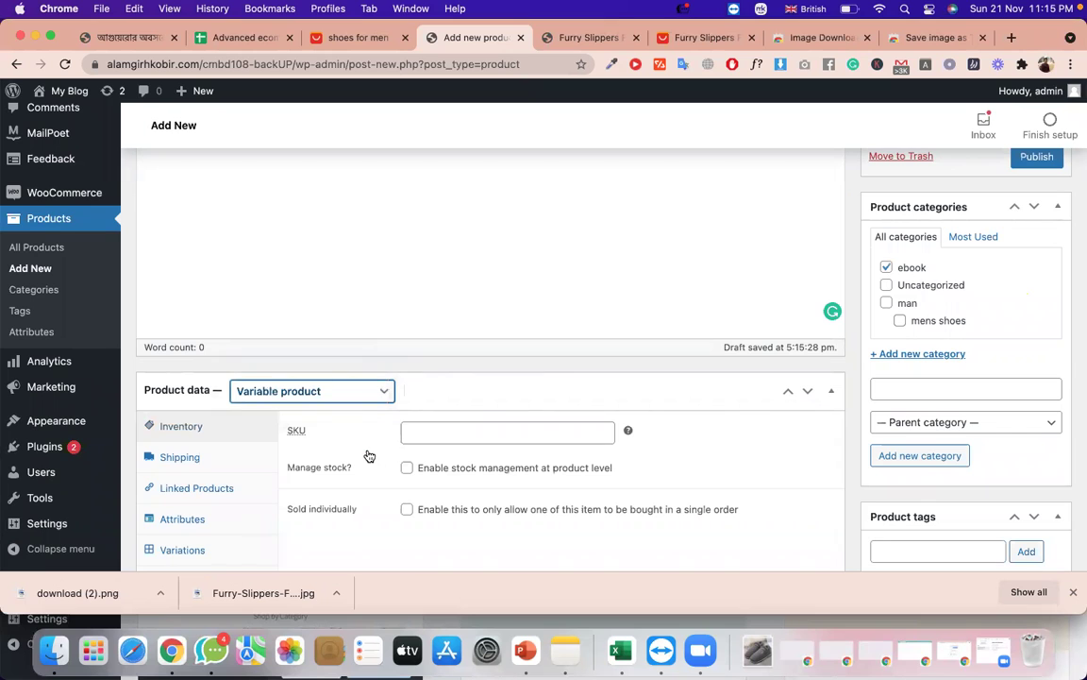
{"action": "left_click", "coordinate": [371, 398]}
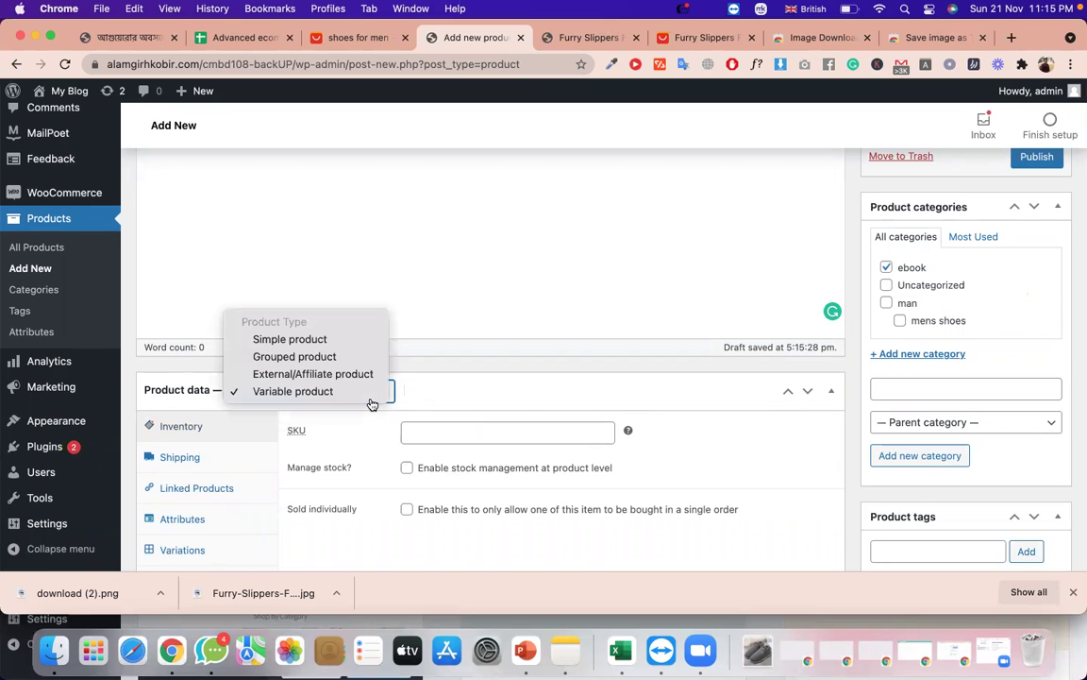
{"action": "left_click", "coordinate": [322, 349]}
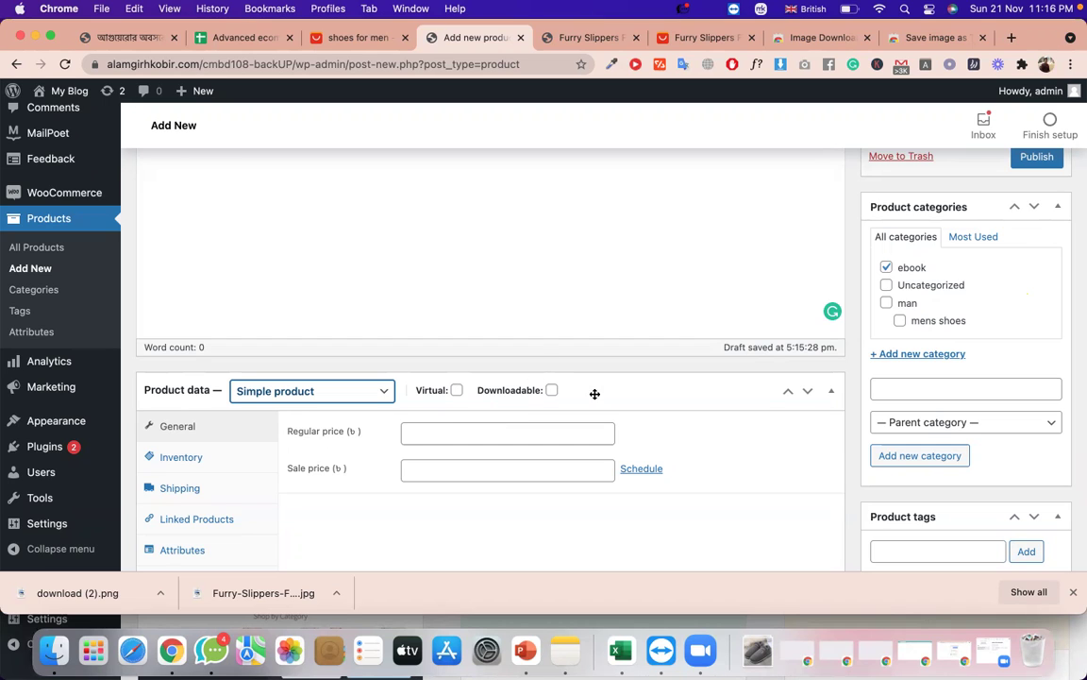
Make the simple product downloadable and set its regular price to 100.
{"action": "left_click", "coordinate": [552, 391]}
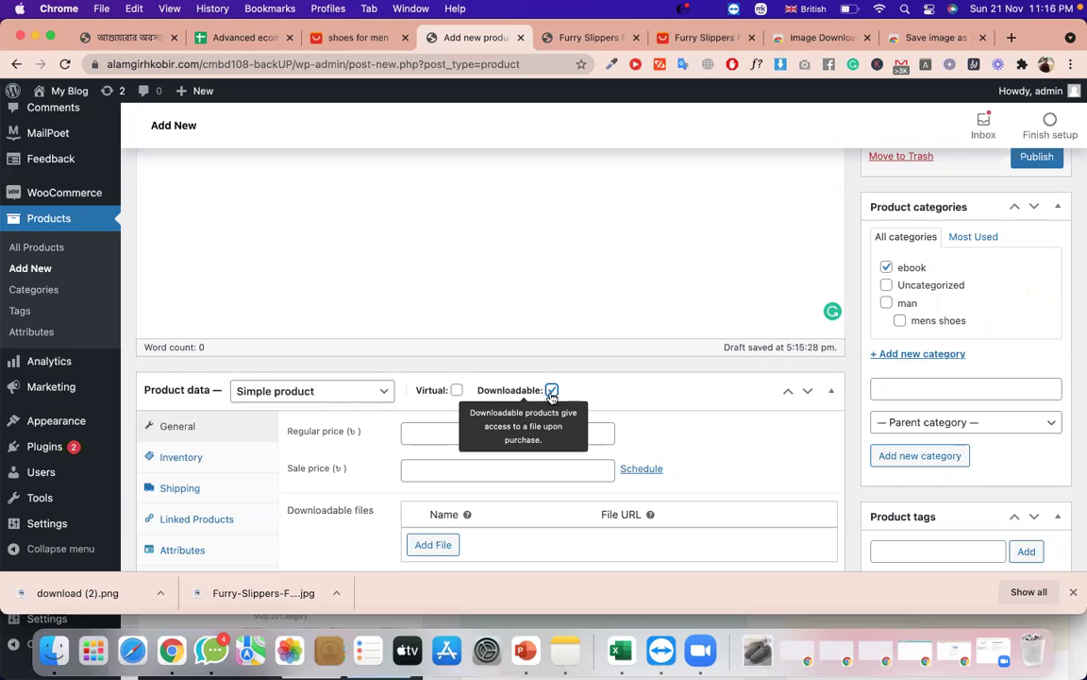
{"action": "left_click", "coordinate": [416, 432]}
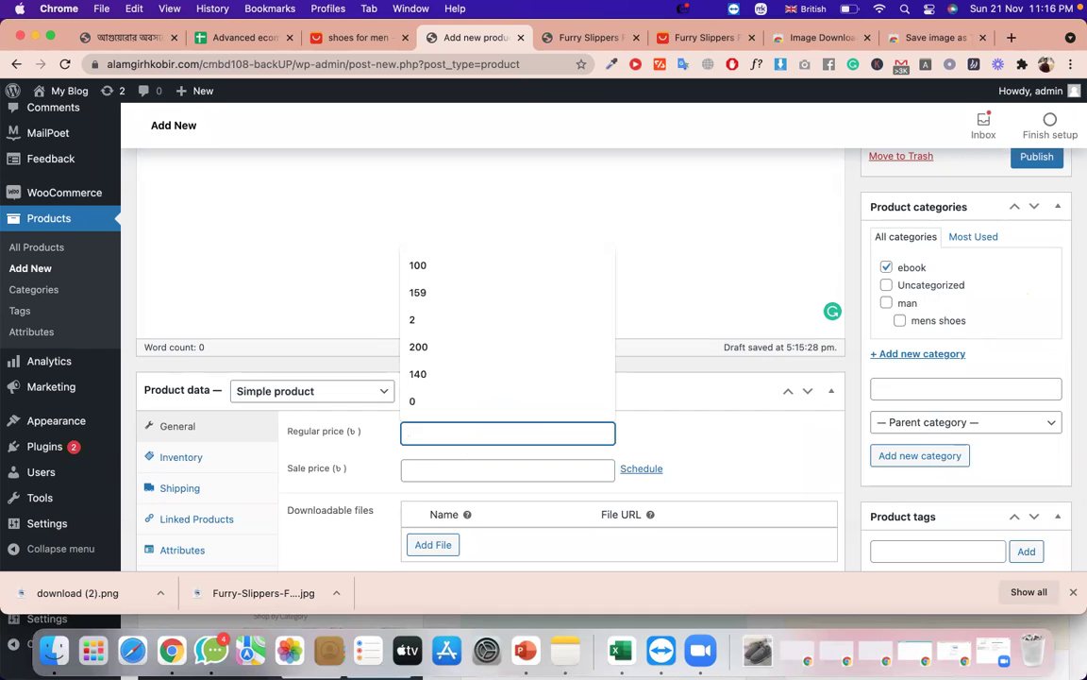
{"action": "type", "text": "100"}
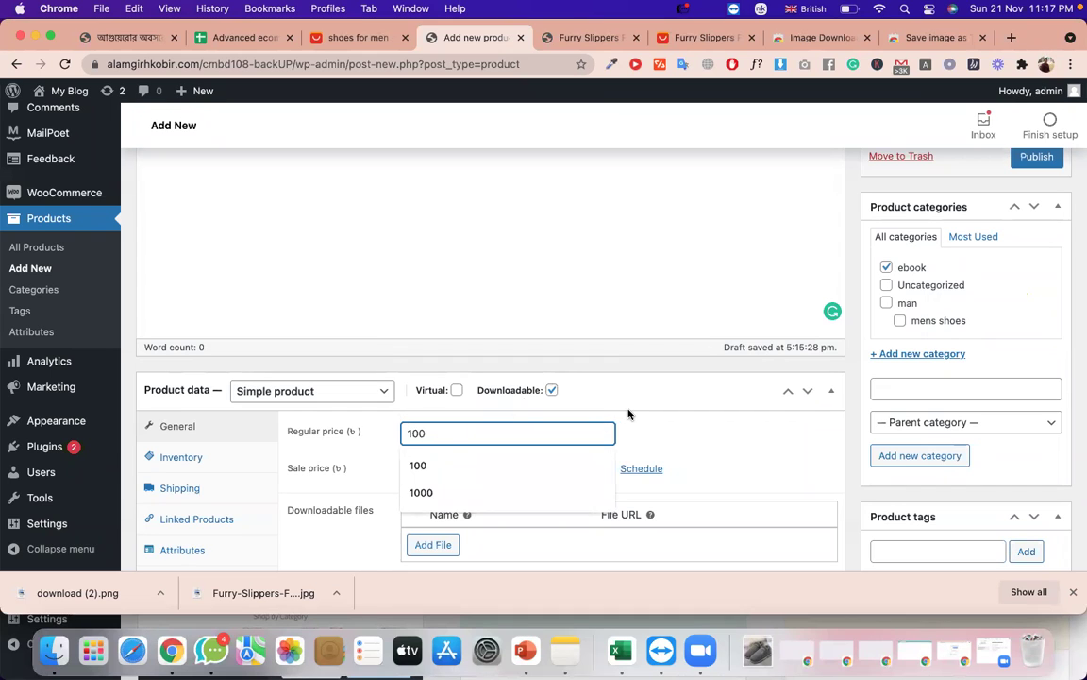
{"action": "left_click", "coordinate": [564, 371]}
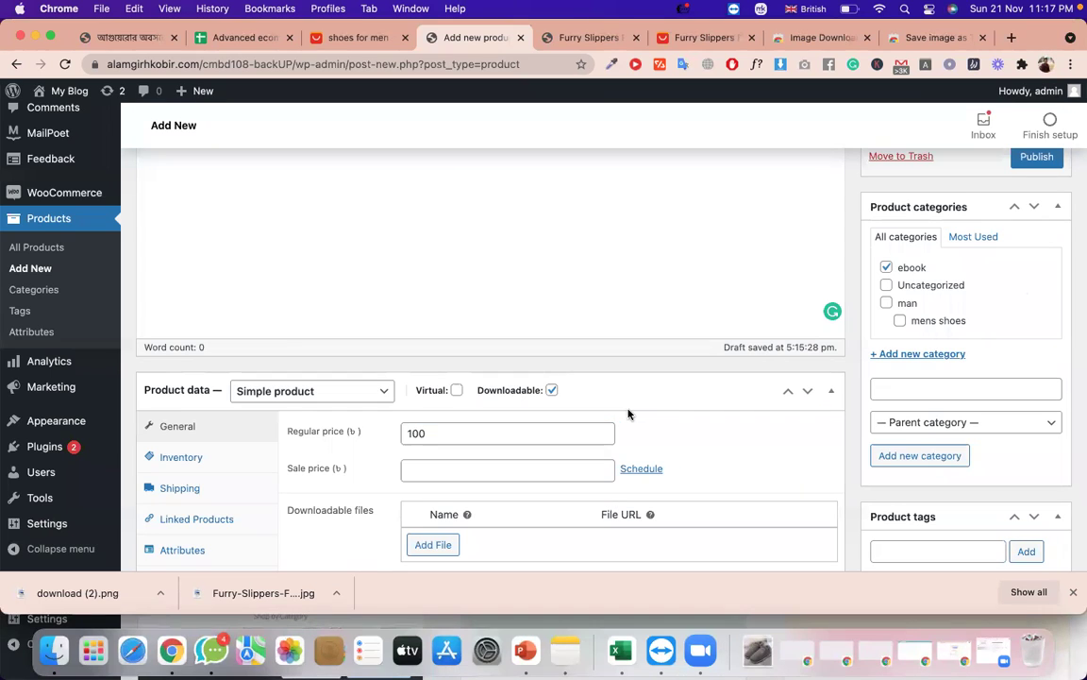
Add a downloadable file entry to the product and open the file upload dialog for it.
{"action": "left_click", "coordinate": [444, 542]}
{"action": "scroll", "coordinate": [518, 484], "scroll_direction": "down", "scroll_amount": 1}
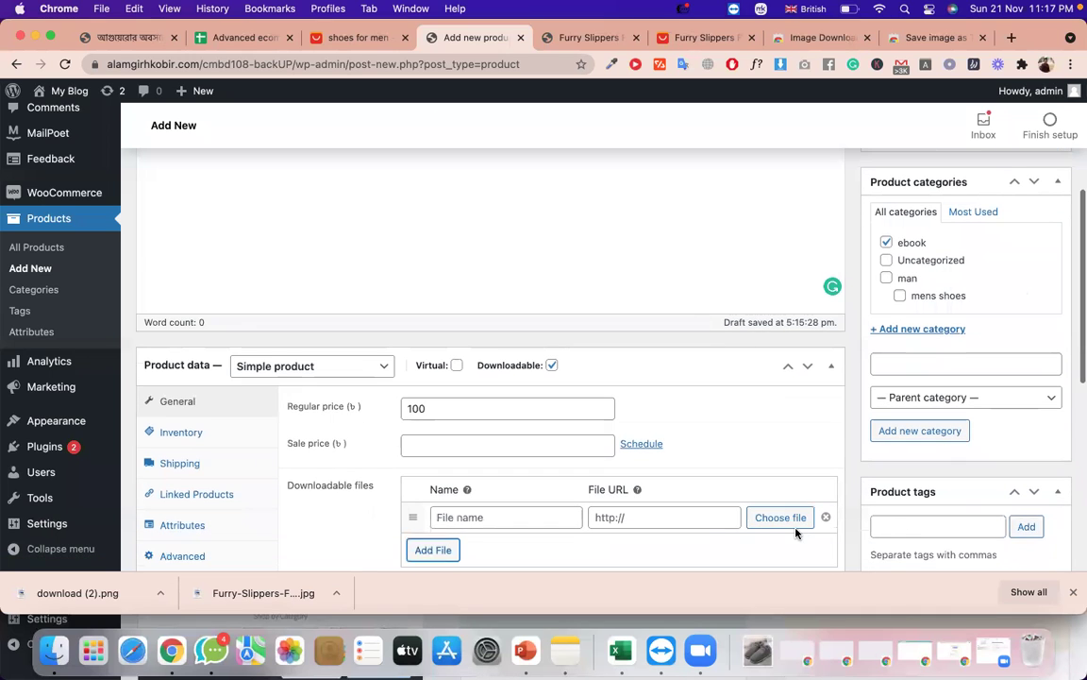
{"action": "left_click", "coordinate": [794, 525]}
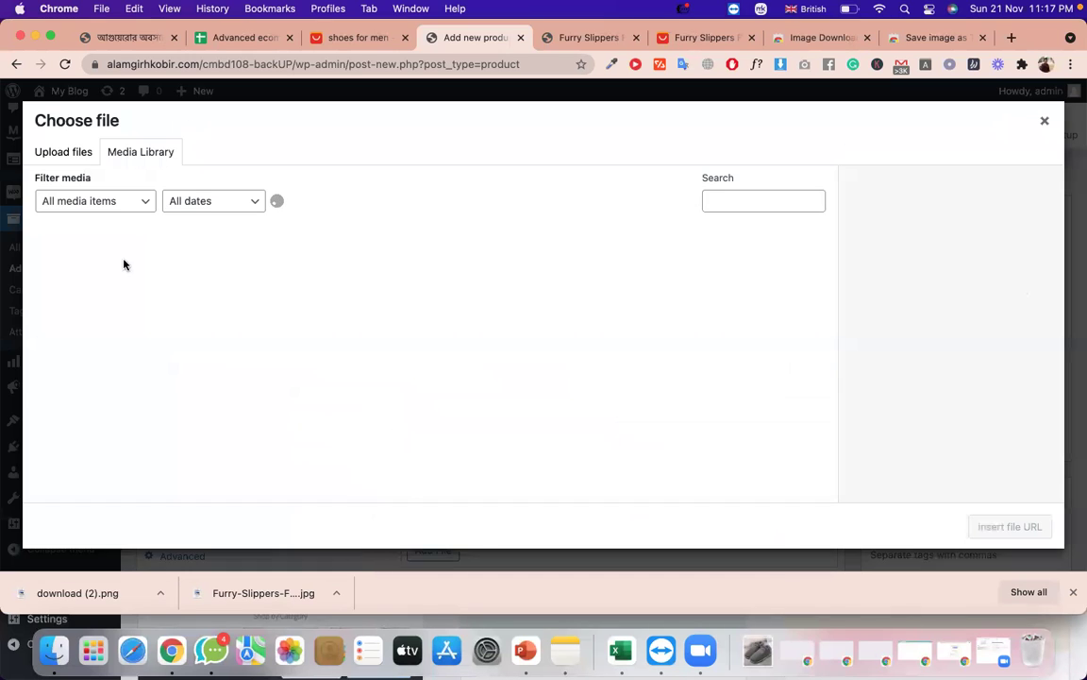
{"action": "left_click", "coordinate": [71, 151]}
{"action": "left_click", "coordinate": [563, 348]}
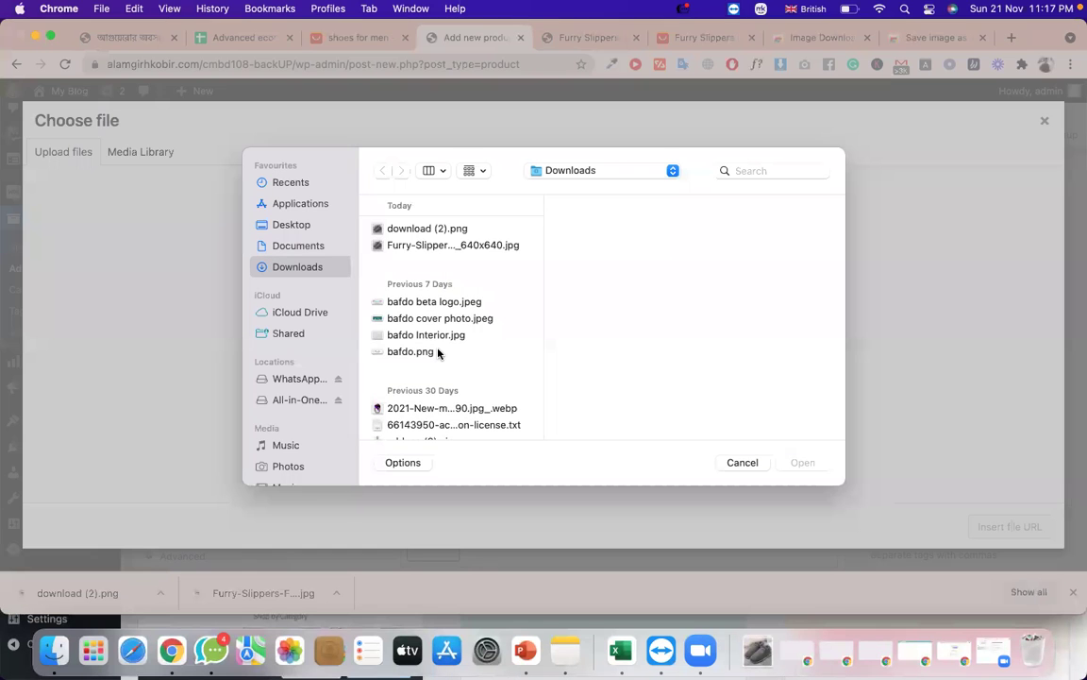
Browse the Downloads folder for a file to attach, previewing addons (6).zip and Namecheap All website backup.zip.
{"action": "scroll", "coordinate": [439, 352], "scroll_direction": "down", "scroll_amount": 3}
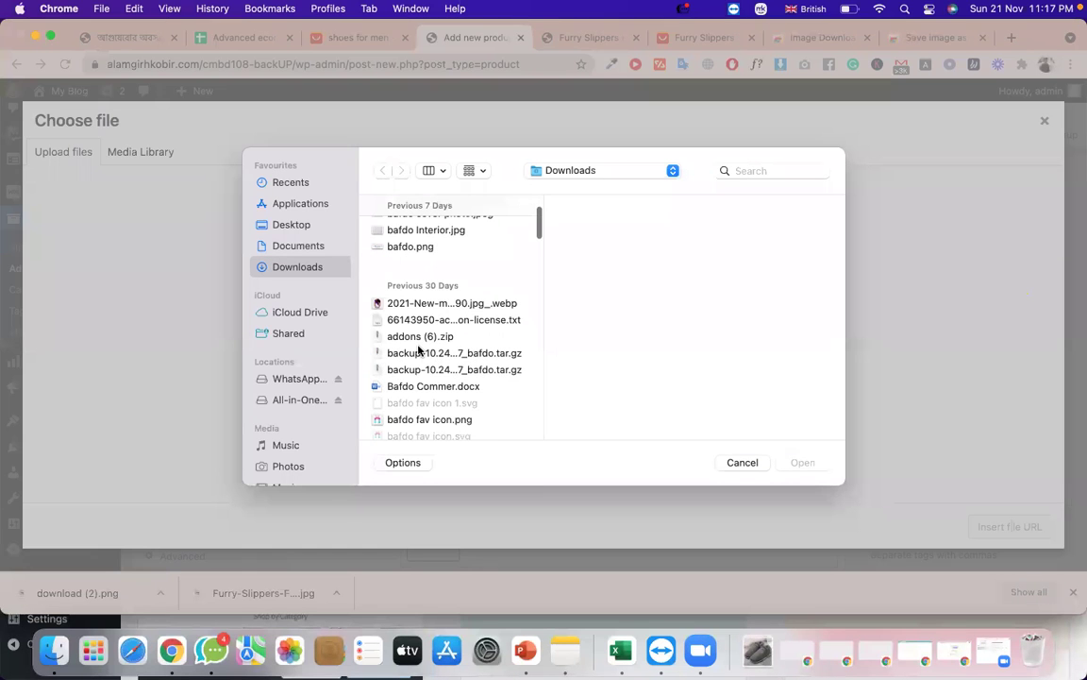
{"action": "left_click", "coordinate": [415, 338]}
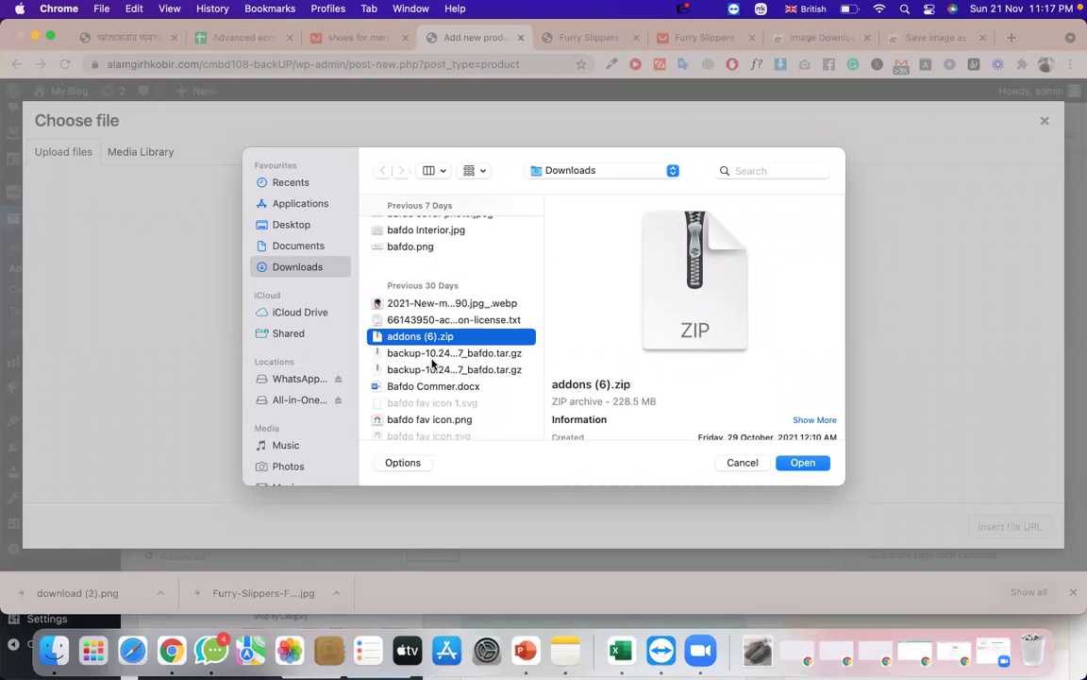
{"action": "scroll", "coordinate": [432, 363], "scroll_direction": "down", "scroll_amount": 1}
{"action": "scroll", "coordinate": [438, 411], "scroll_direction": "down", "scroll_amount": 10}
{"action": "scroll", "coordinate": [458, 410], "scroll_direction": "down", "scroll_amount": 7}
{"action": "scroll", "coordinate": [470, 413], "scroll_direction": "down", "scroll_amount": 3}
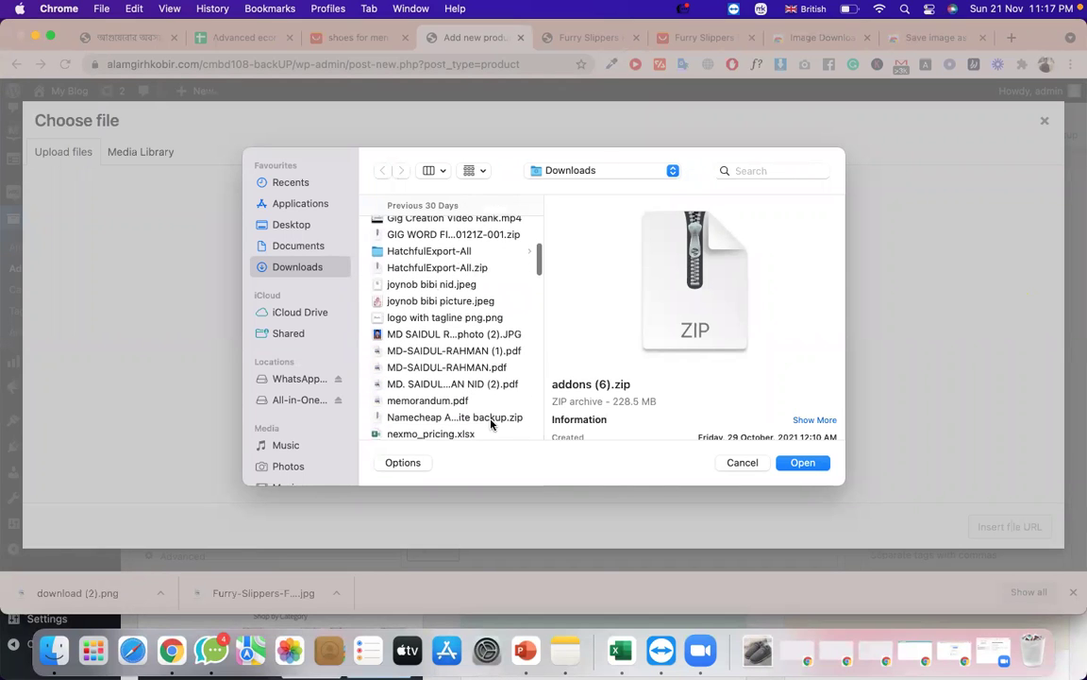
{"action": "left_click", "coordinate": [489, 420]}
{"action": "scroll", "coordinate": [462, 401], "scroll_direction": "down", "scroll_amount": 3}
{"action": "scroll", "coordinate": [453, 408], "scroll_direction": "down", "scroll_amount": 5}
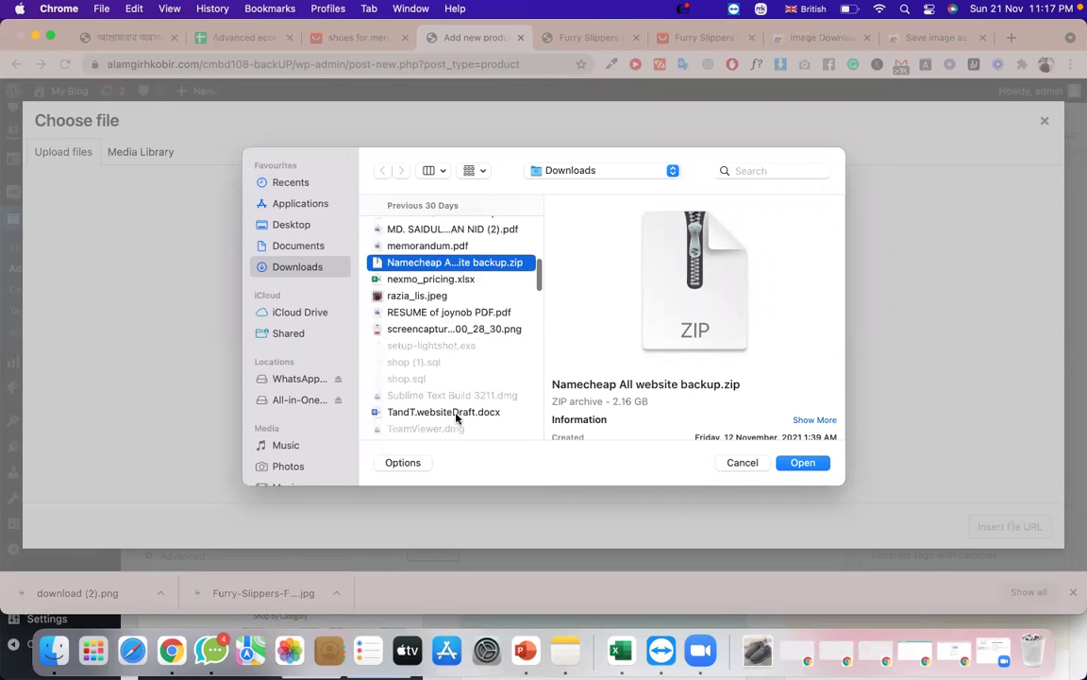
{"action": "scroll", "coordinate": [384, 296], "scroll_direction": "up", "scroll_amount": 7}
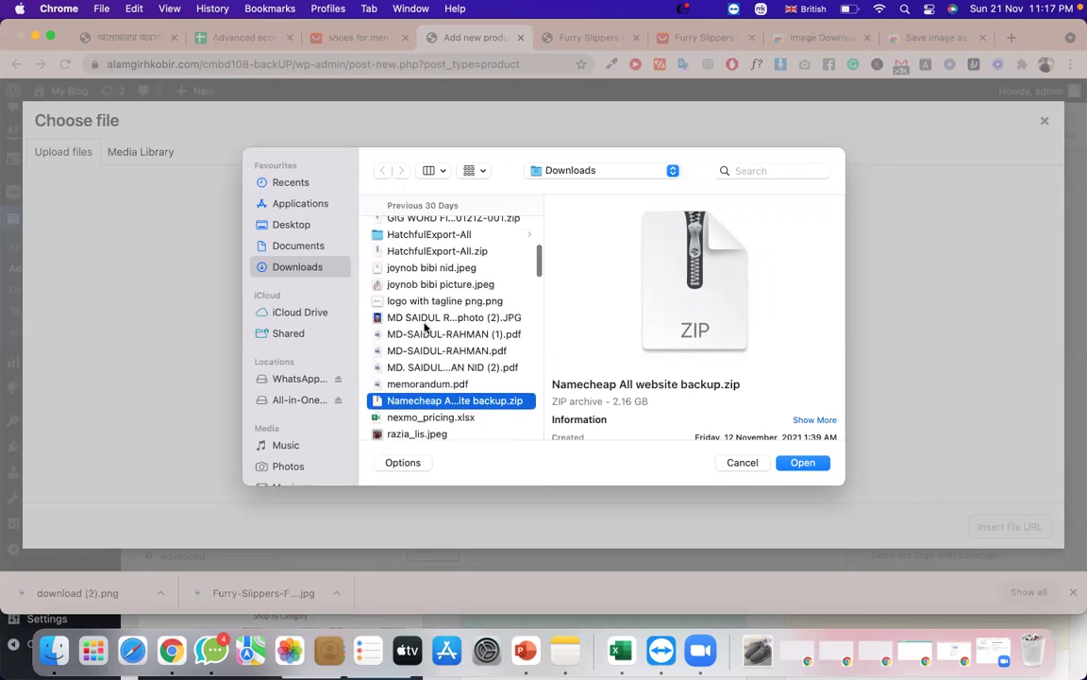
{"action": "scroll", "coordinate": [425, 325], "scroll_direction": "up", "scroll_amount": 7}
Upload download.png, insert its URL as the downloadable file and name the entry "ebook".
{"action": "left_click", "coordinate": [418, 287]}
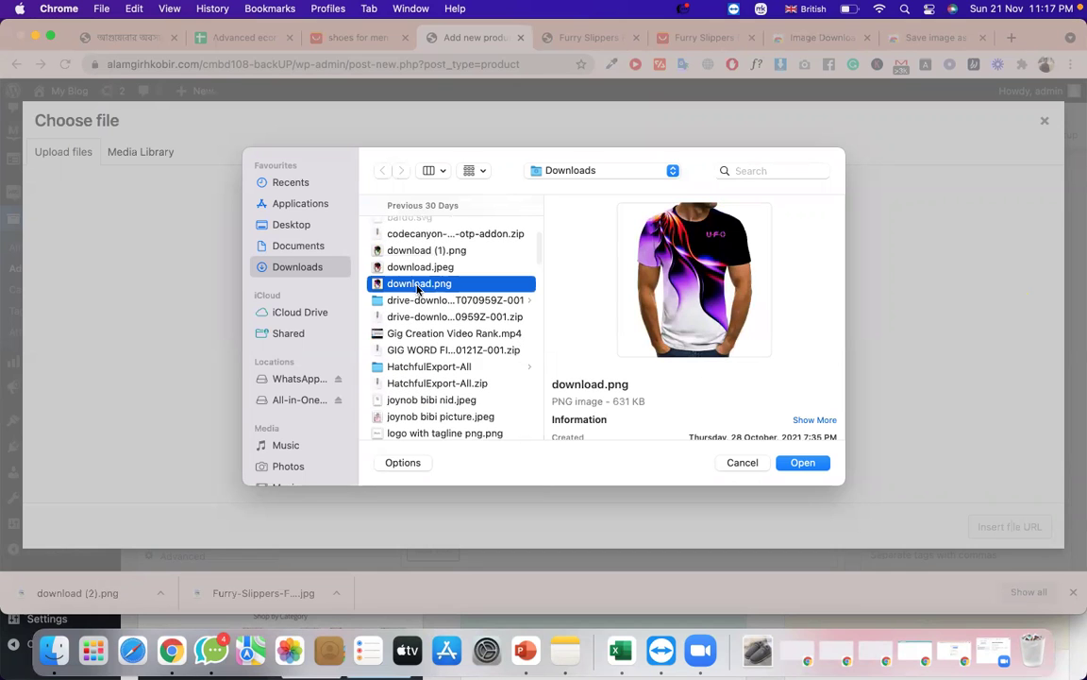
{"action": "left_click", "coordinate": [807, 465]}
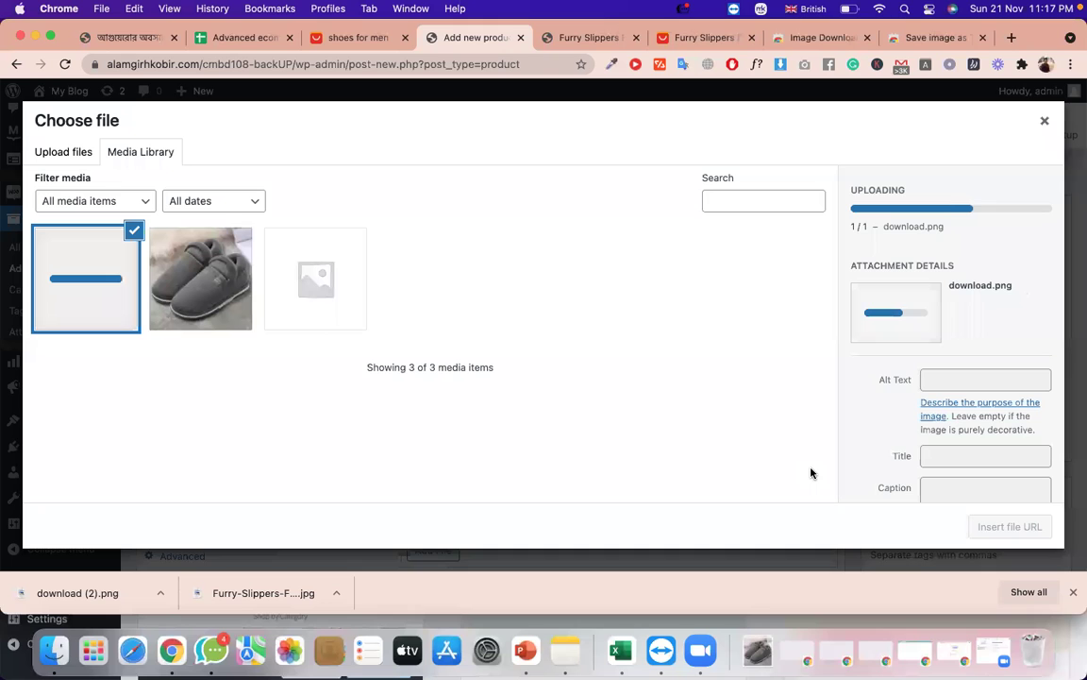
{"action": "left_click", "coordinate": [1006, 528]}
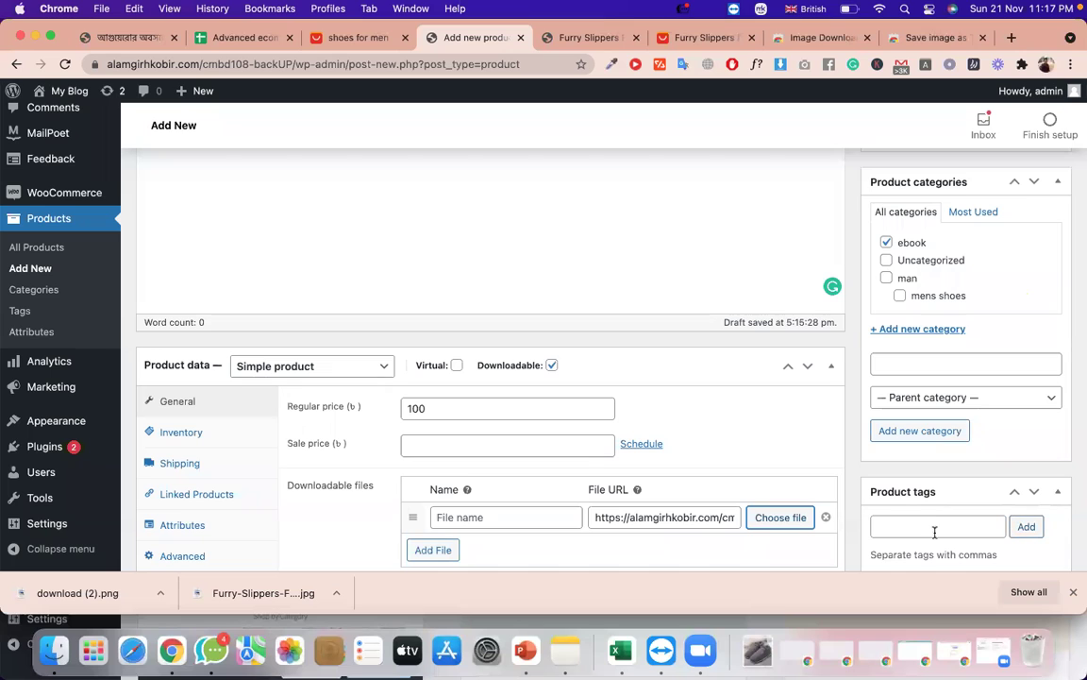
{"action": "left_click", "coordinate": [549, 516]}
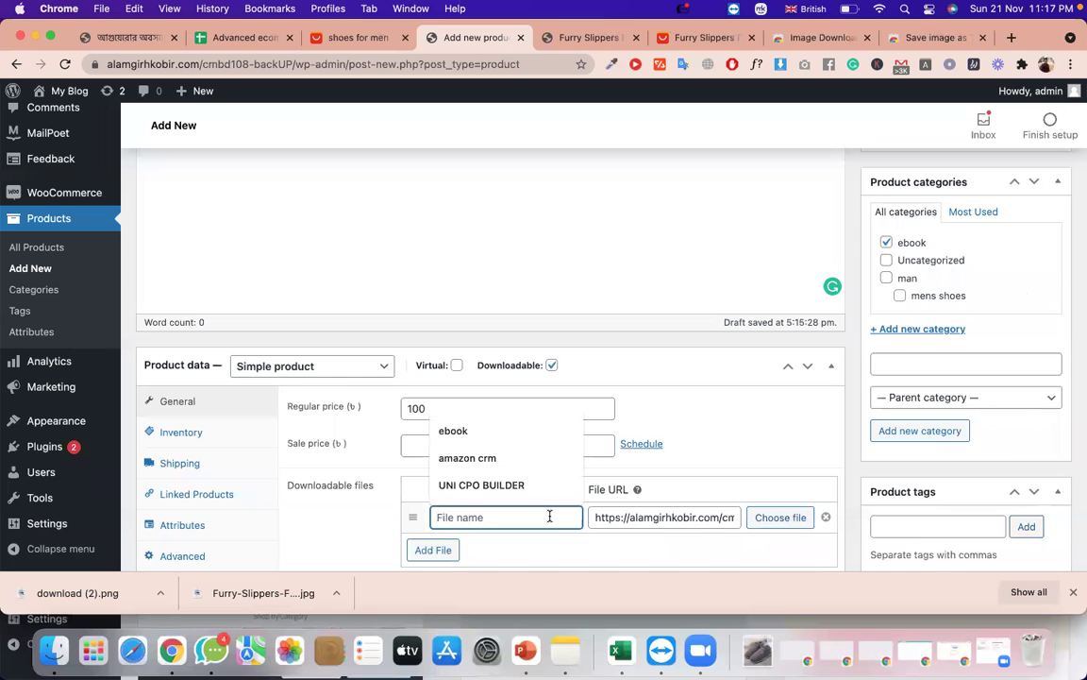
{"action": "left_click", "coordinate": [465, 430]}
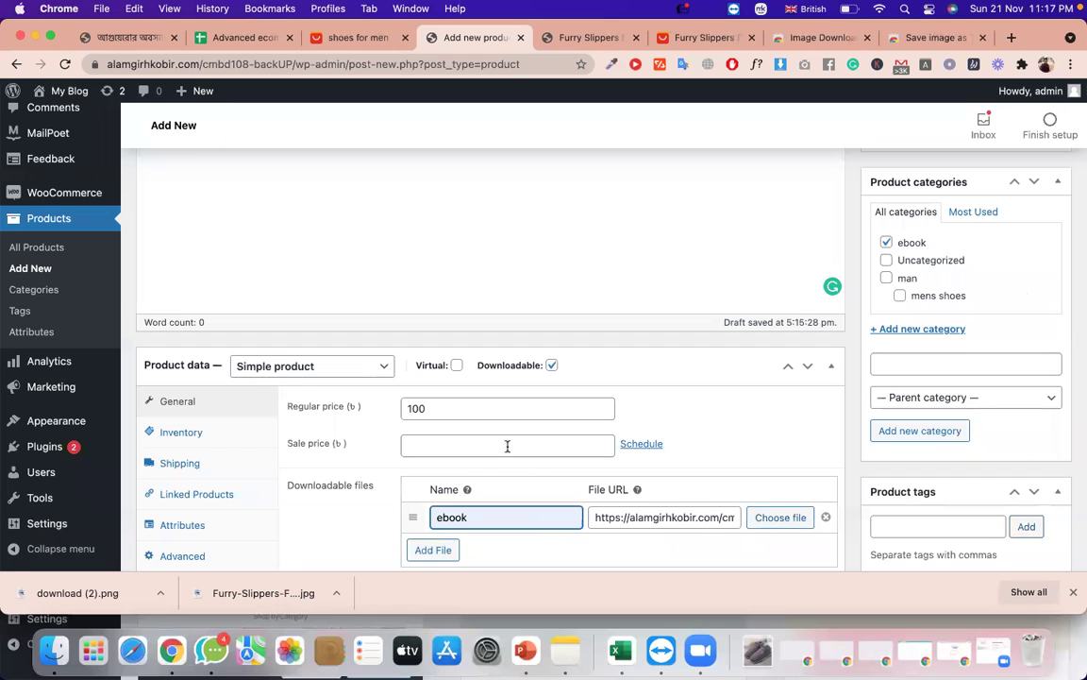
Review the regular and sale price fields and set the sale price to 90.
{"action": "scroll", "coordinate": [604, 465], "scroll_direction": "down", "scroll_amount": 1}
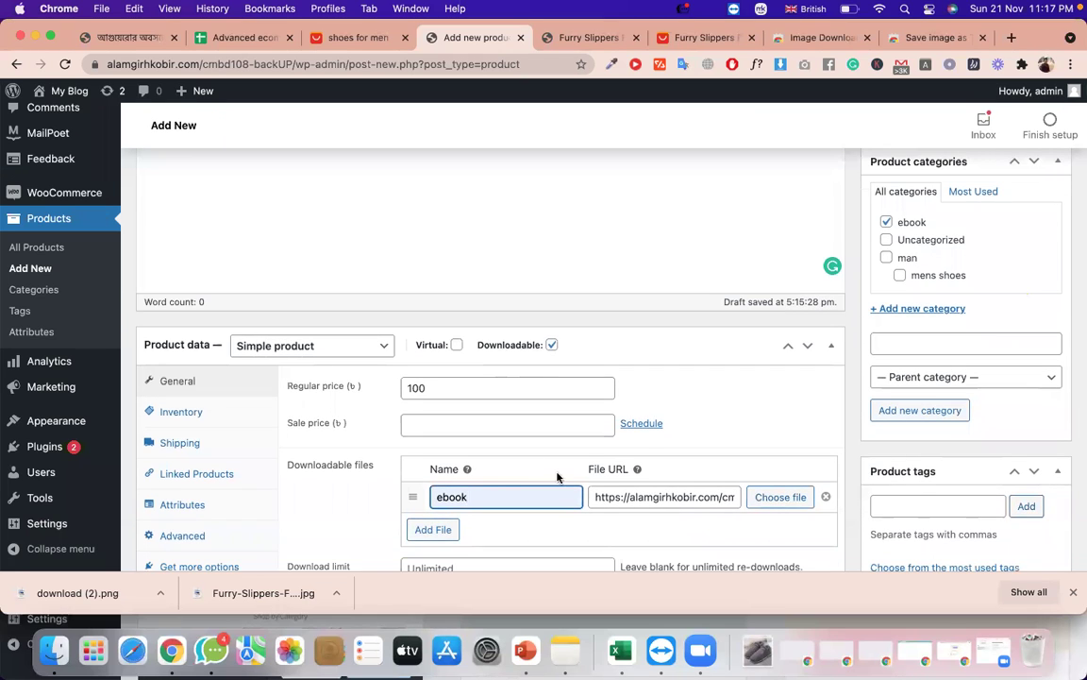
{"action": "triple_click", "coordinate": [308, 388]}
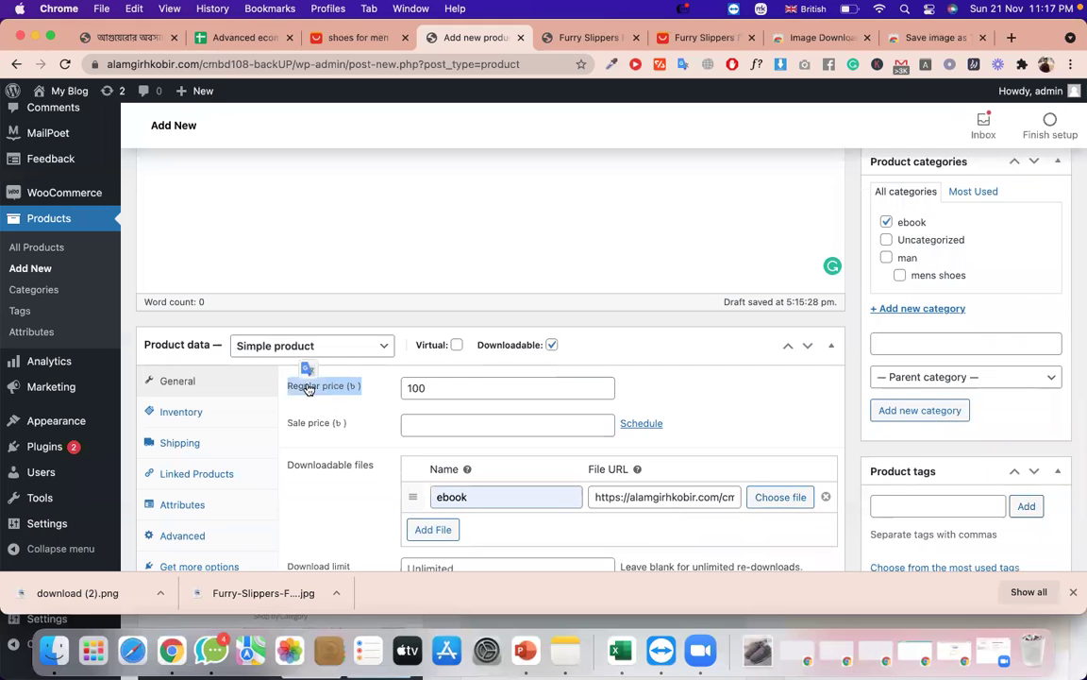
{"action": "triple_click", "coordinate": [315, 424]}
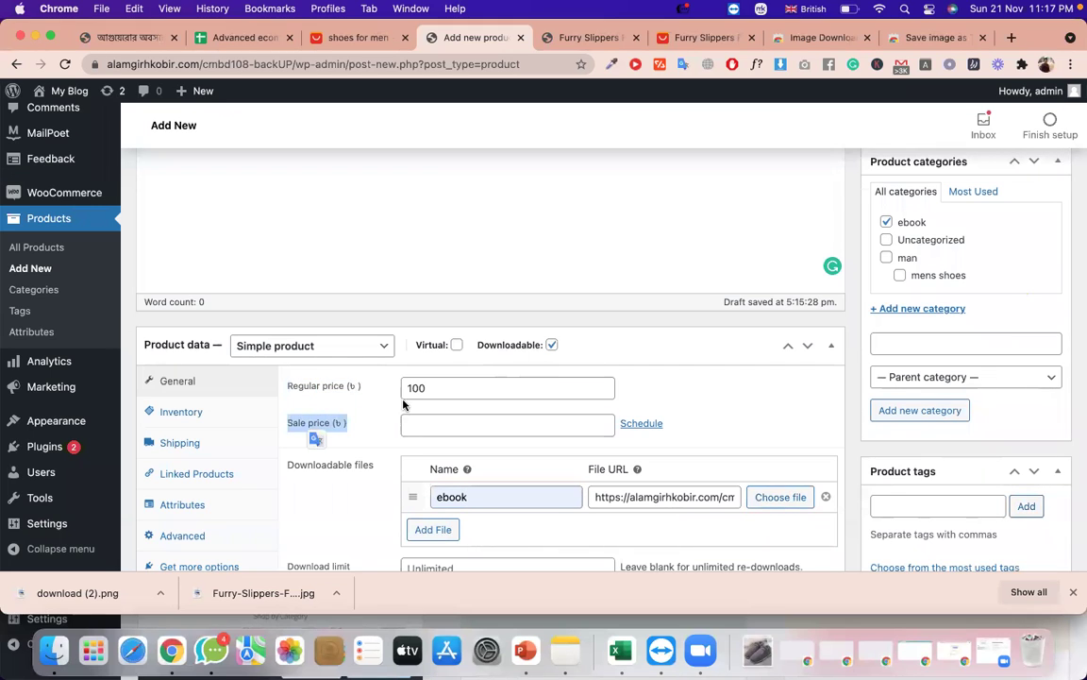
{"action": "left_click", "coordinate": [434, 389]}
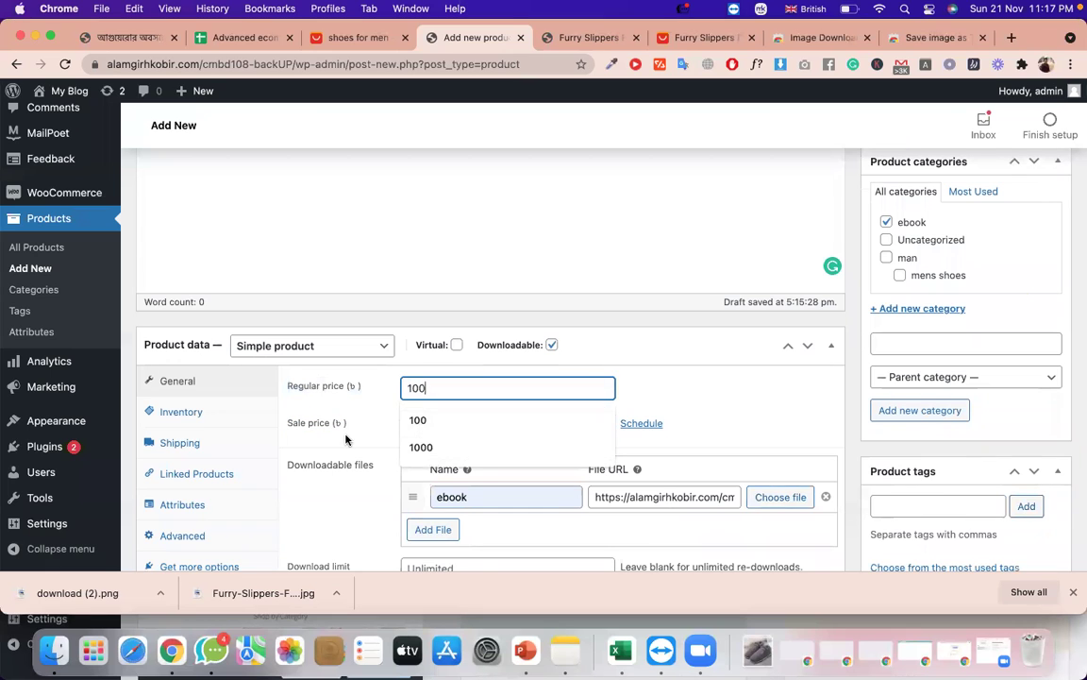
{"action": "left_click", "coordinate": [409, 426]}
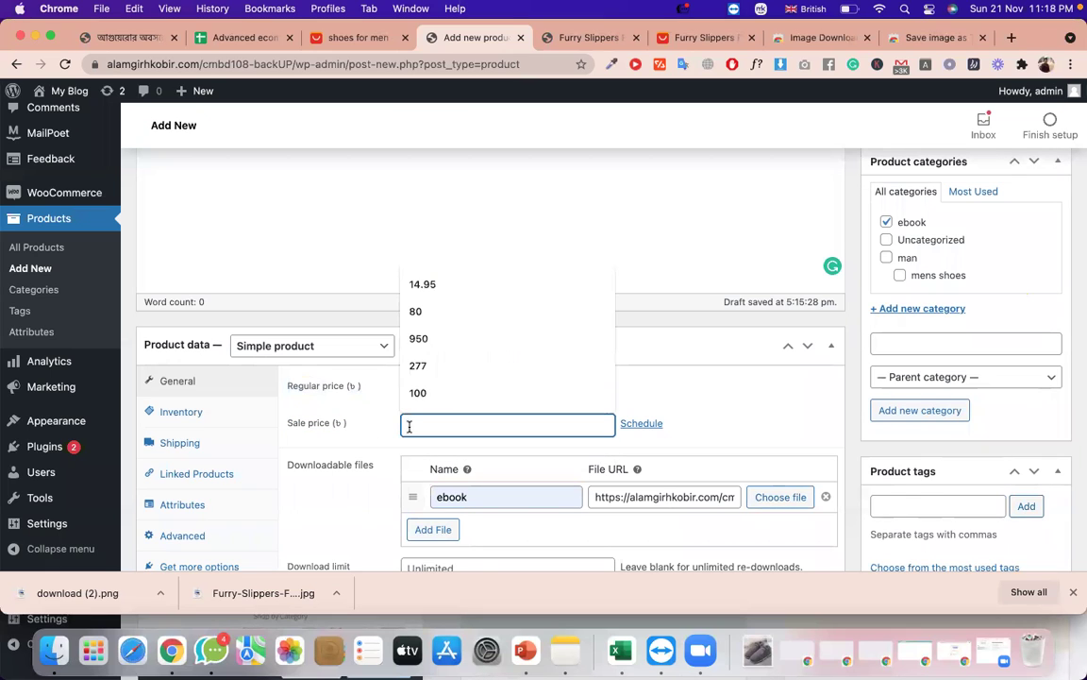
{"action": "type", "text": "90"}
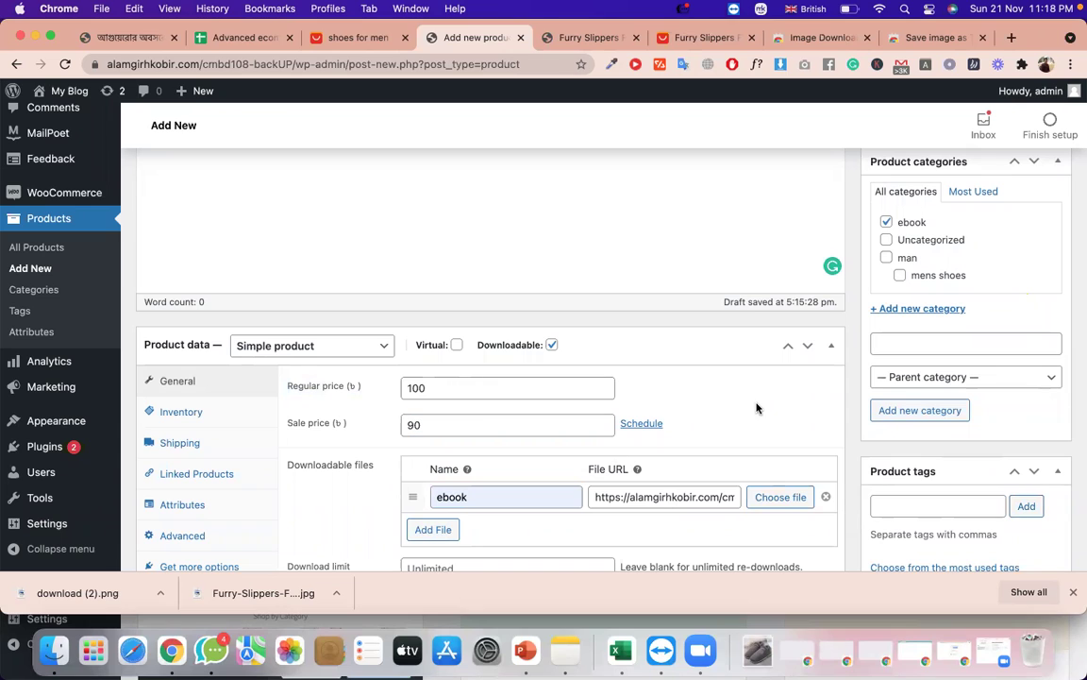
Schedule the sale price from 2021-11-21 to 2021-11-30.
{"action": "double_click", "coordinate": [485, 424]}
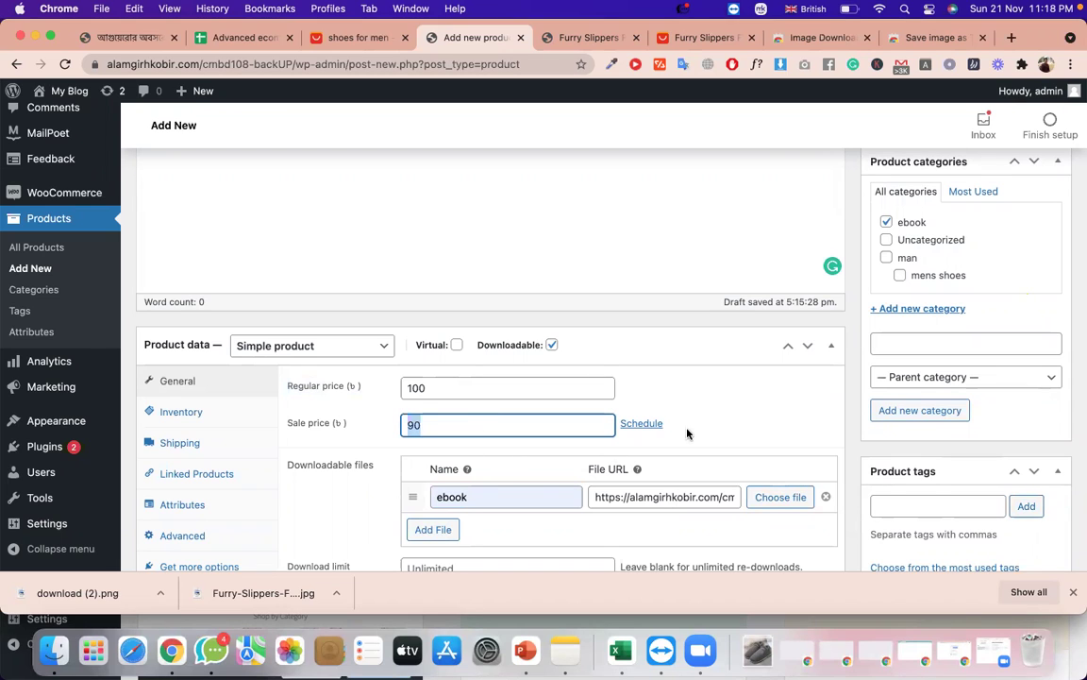
{"action": "left_click", "coordinate": [631, 423]}
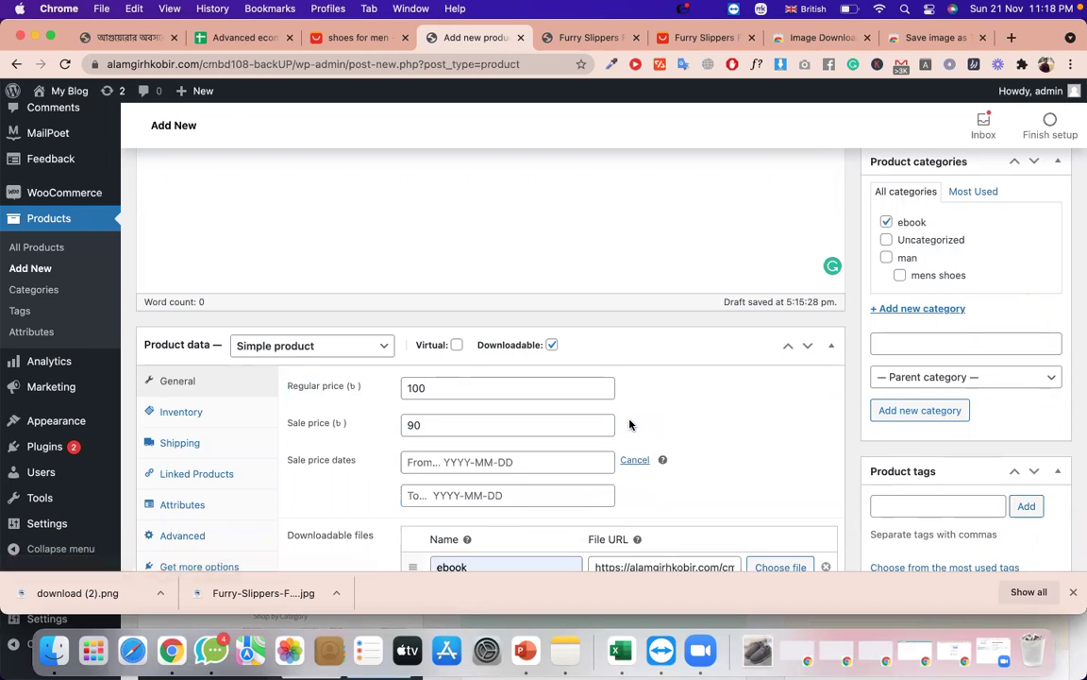
{"action": "left_click", "coordinate": [485, 460]}
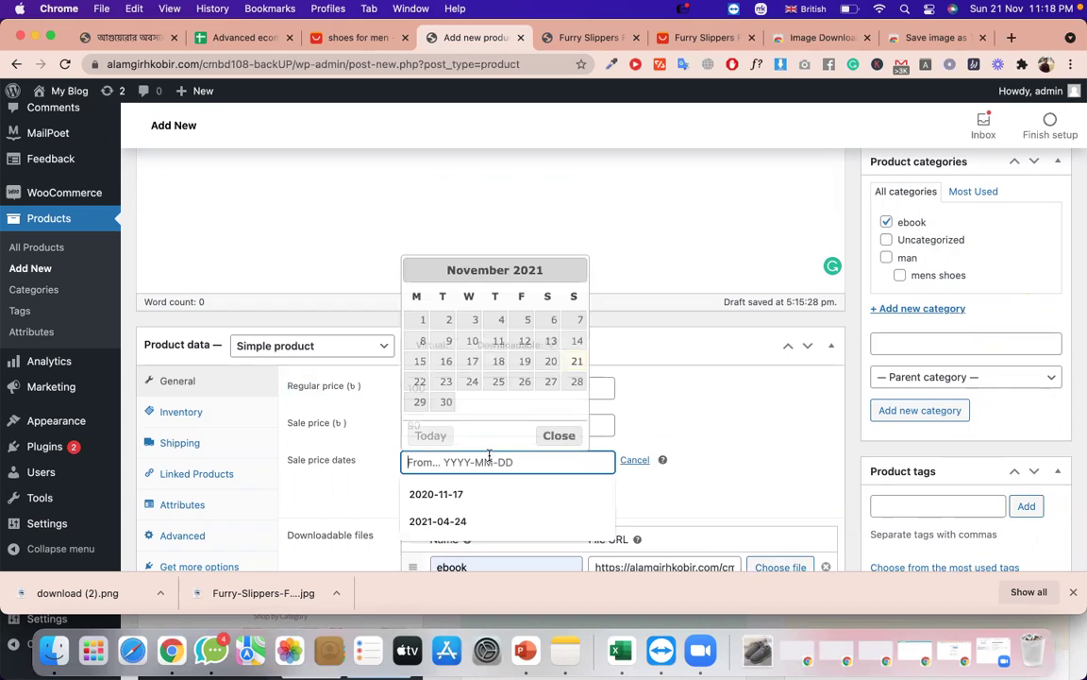
{"action": "left_click", "coordinate": [577, 360]}
{"action": "left_click", "coordinate": [473, 495]}
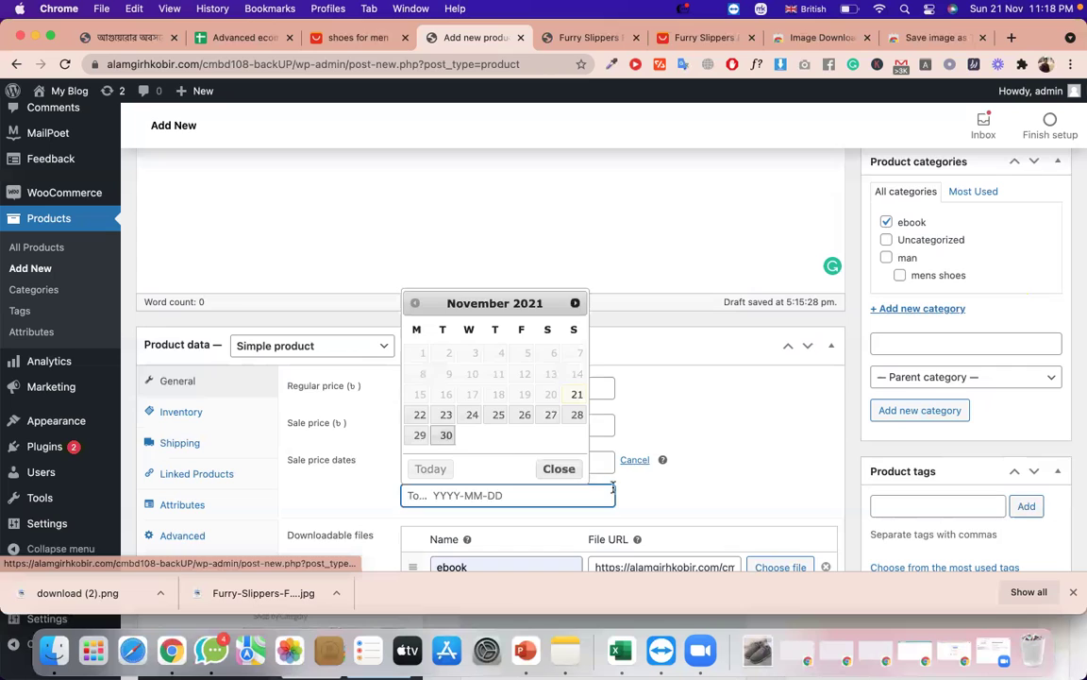
{"action": "left_click", "coordinate": [445, 434]}
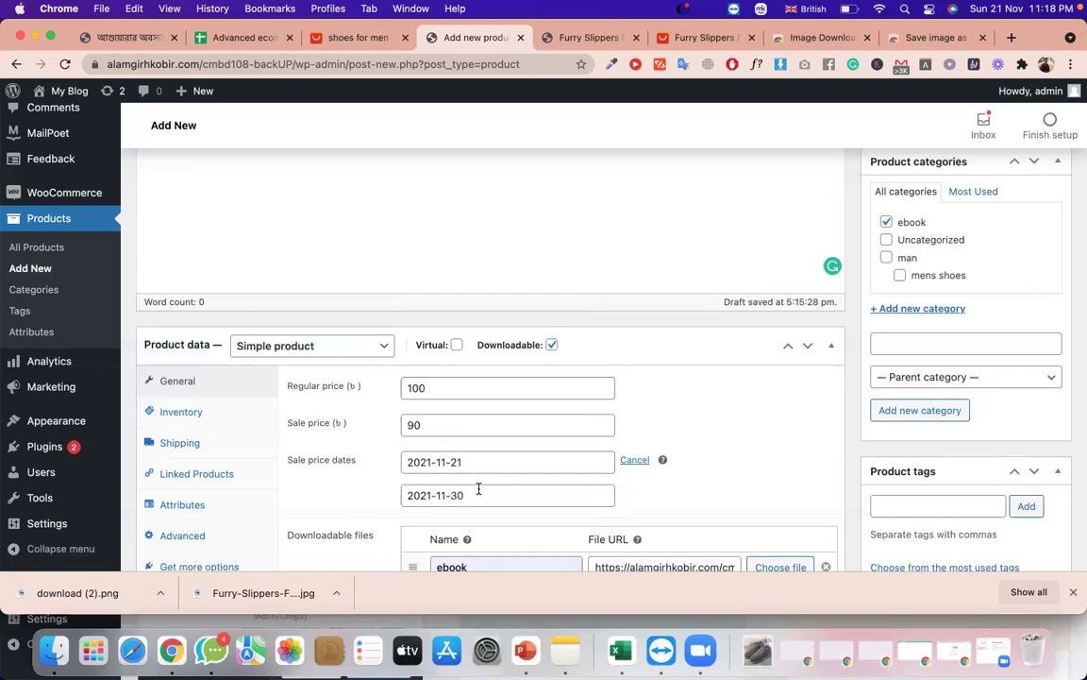
Review the regular price, the sale settings and the URL of the downloadable ebook file.
{"action": "double_click", "coordinate": [428, 389]}
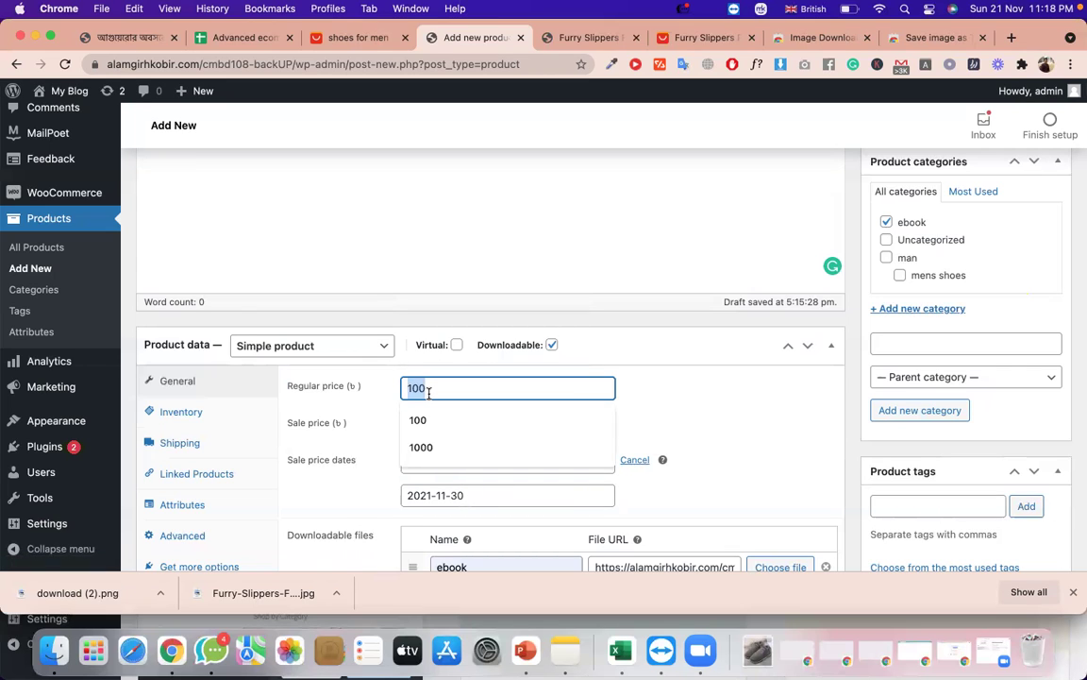
{"action": "left_click", "coordinate": [429, 392]}
{"action": "key", "text": "Escape"}
{"action": "scroll", "coordinate": [372, 396], "scroll_direction": "down", "scroll_amount": 1}
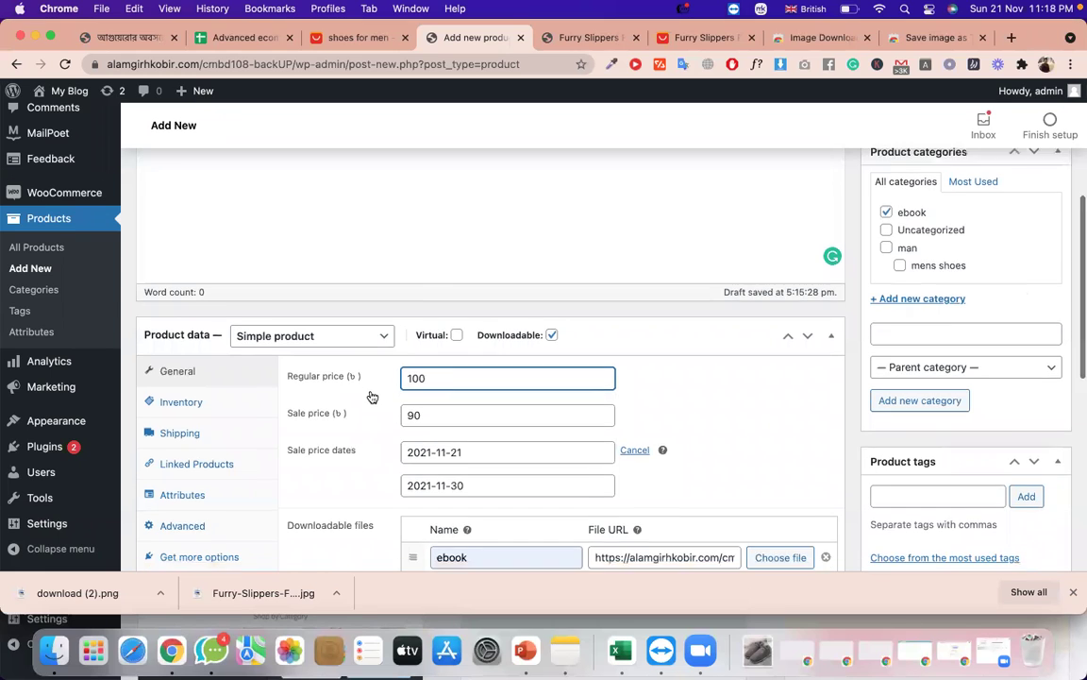
{"action": "scroll", "coordinate": [372, 396], "scroll_direction": "down", "scroll_amount": 3}
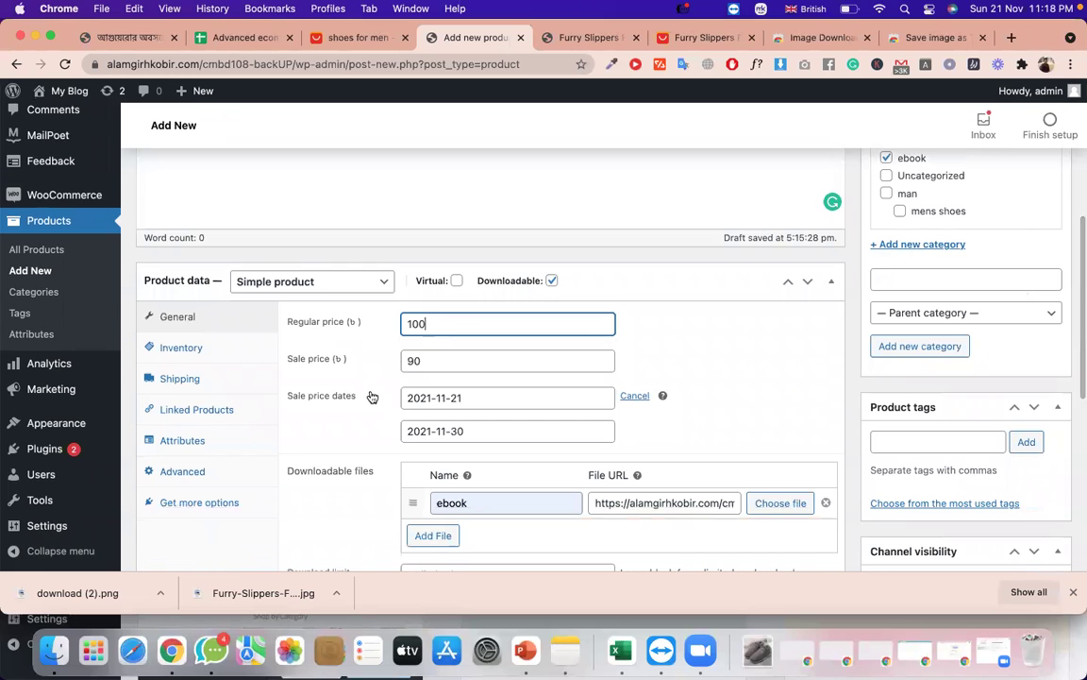
{"action": "left_click", "coordinate": [676, 503]}
{"action": "key", "text": "super+a"}
{"action": "scroll", "coordinate": [676, 510], "scroll_direction": "down", "scroll_amount": 2}
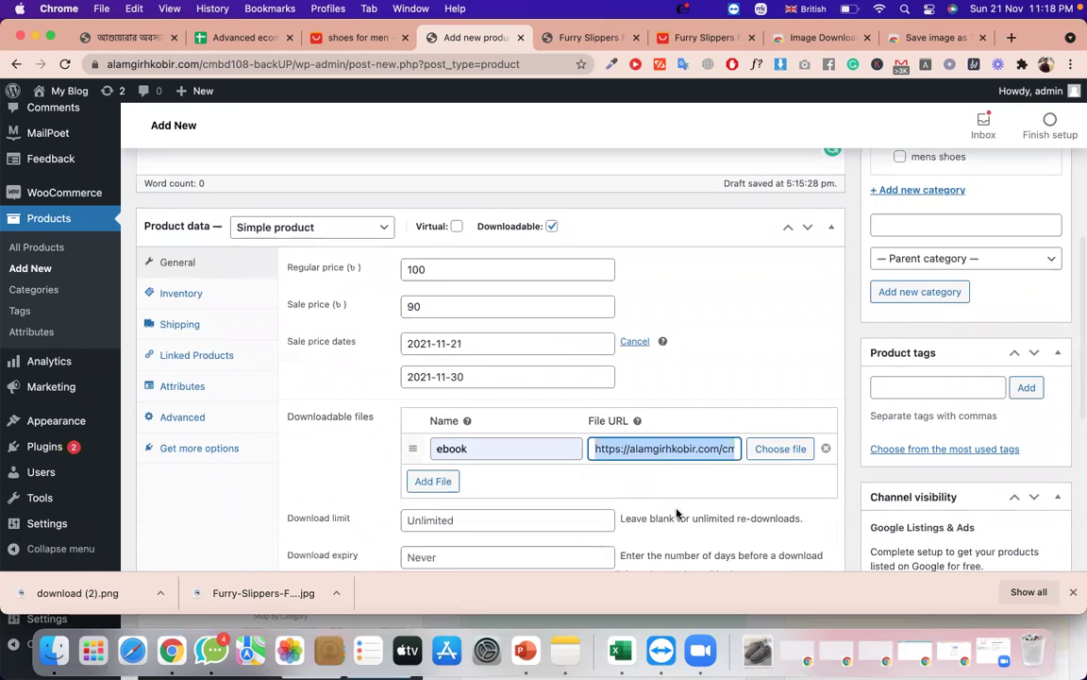
Set the ebook's download expiry to 7 days, leaving the download limit blank.
{"action": "left_click", "coordinate": [490, 530]}
{"action": "left_click", "coordinate": [467, 559]}
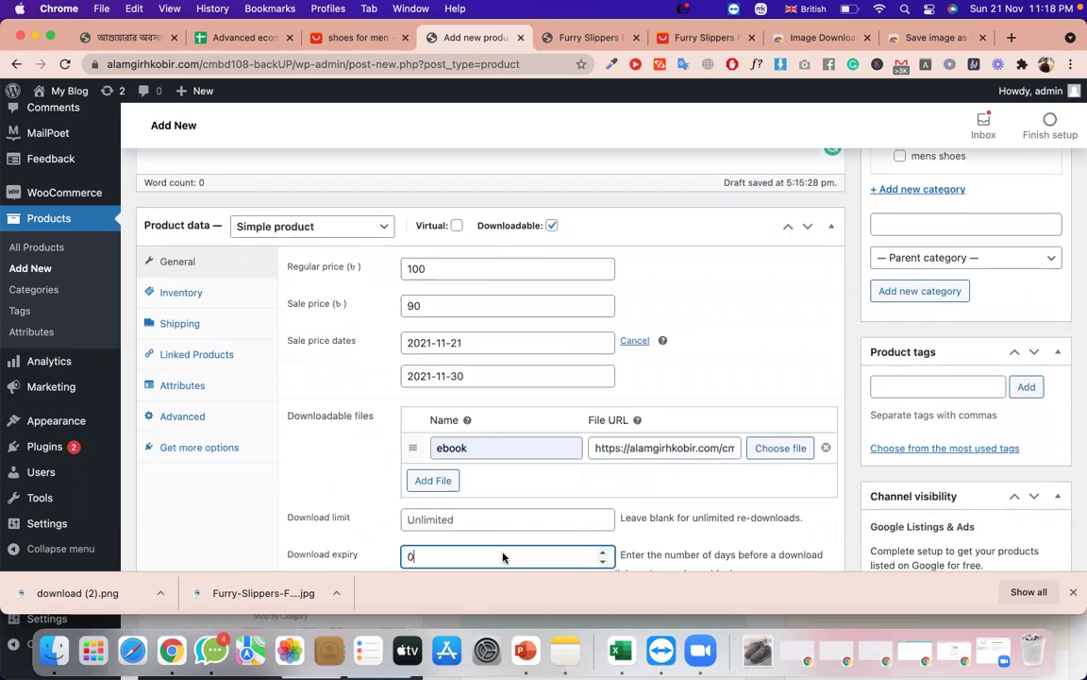
{"action": "scroll", "coordinate": [502, 555], "scroll_direction": "down", "scroll_amount": 1}
{"action": "type", "text": "0"}
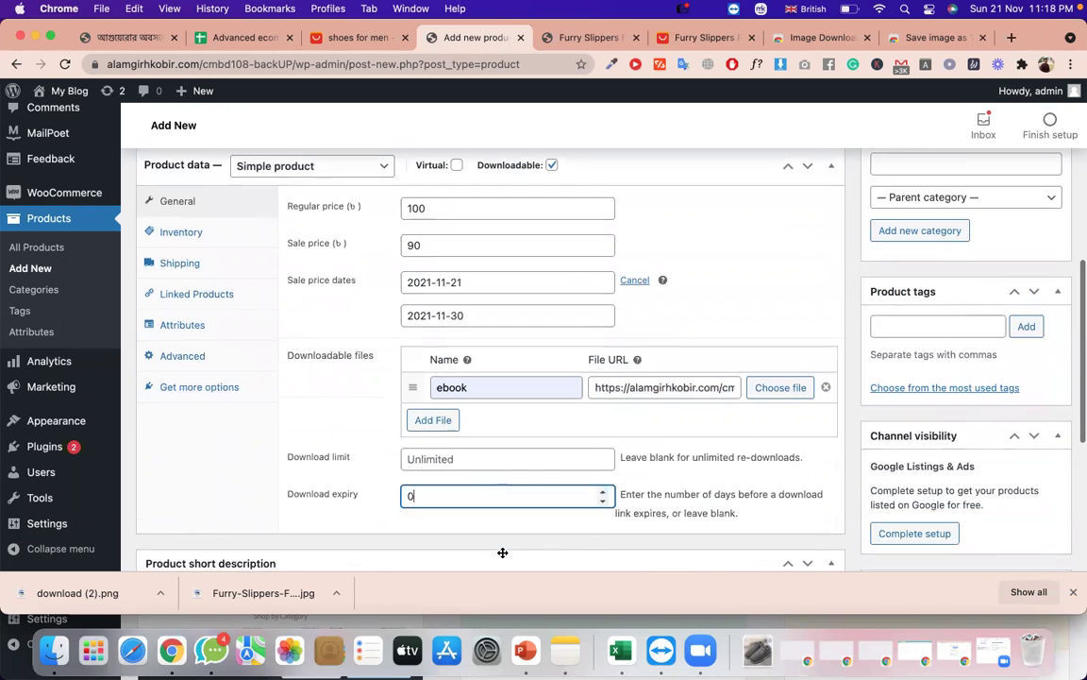
{"action": "left_click", "coordinate": [604, 495]}
{"action": "left_click", "coordinate": [604, 495]}
{"action": "left_click", "coordinate": [604, 494]}
{"action": "left_click", "coordinate": [604, 494]}
{"action": "left_click", "coordinate": [604, 494]}
{"action": "left_click", "coordinate": [604, 494]}
{"action": "left_click", "coordinate": [604, 494]}
Check the downloadable file's URL once more and publish the ebook product.
{"action": "scroll", "coordinate": [658, 528], "scroll_direction": "up", "scroll_amount": 1}
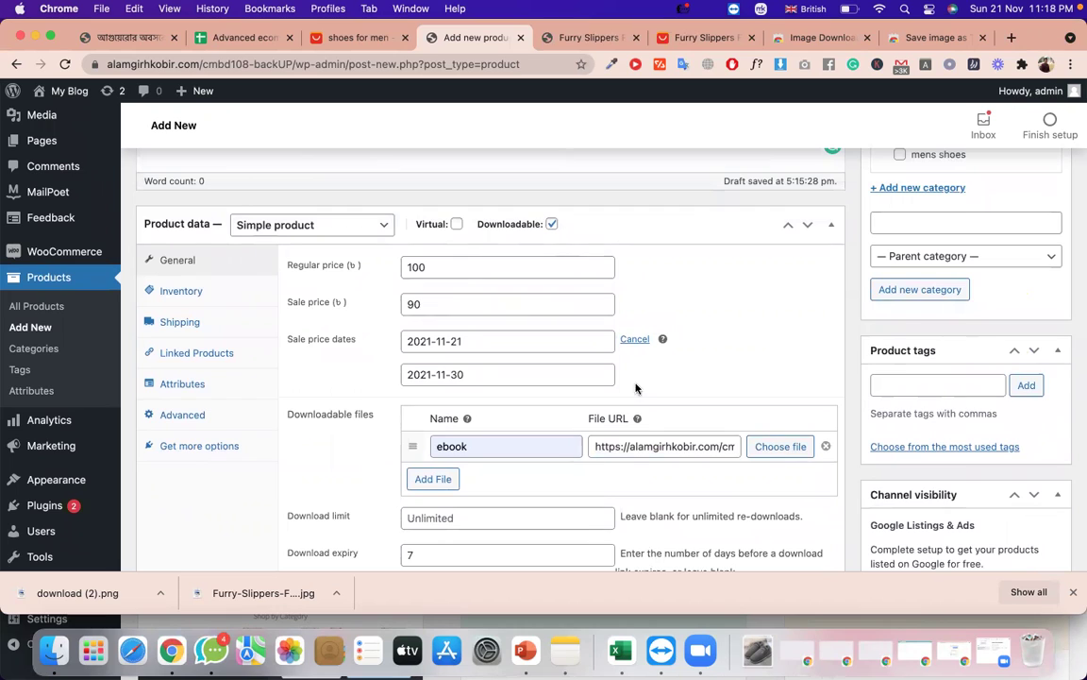
{"action": "left_click", "coordinate": [677, 448]}
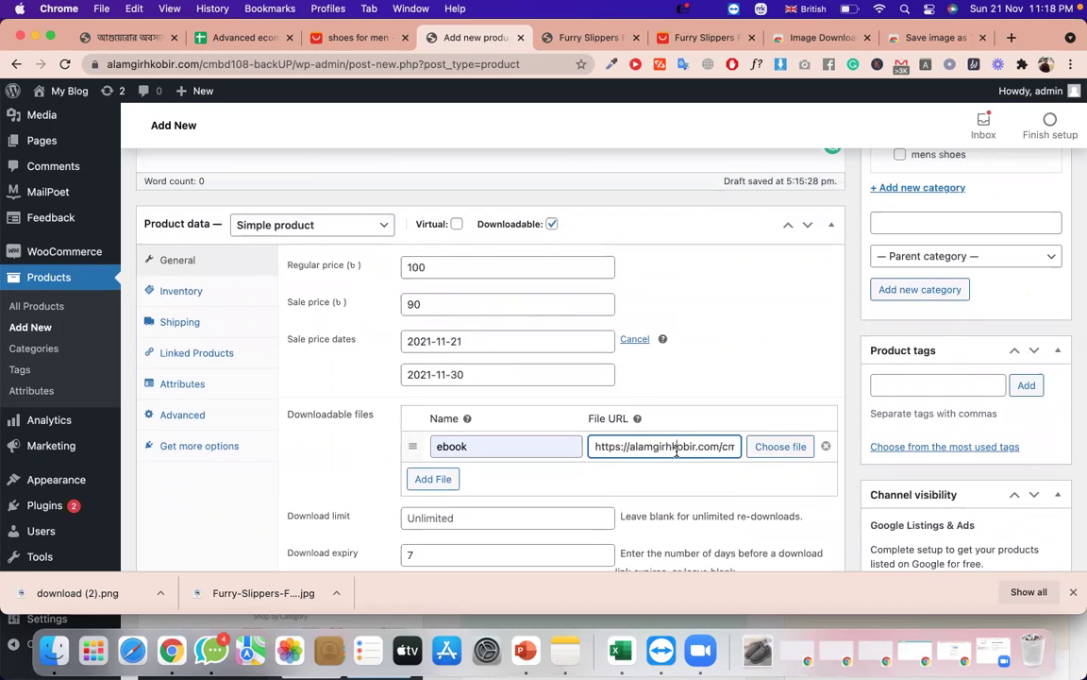
{"action": "triple_click", "coordinate": [677, 448]}
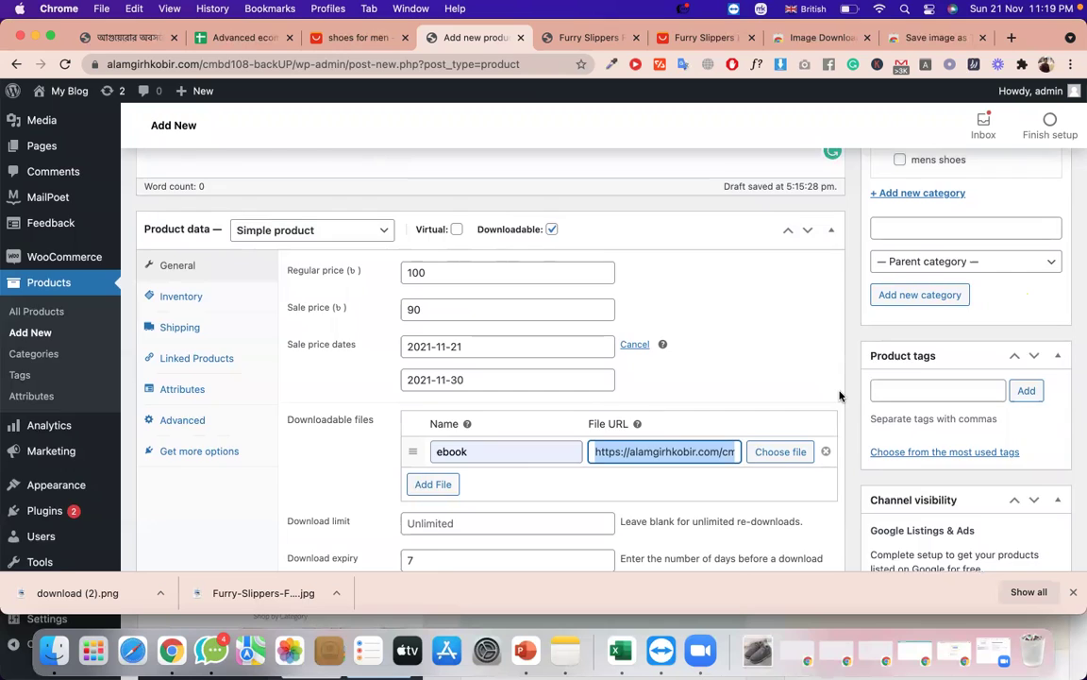
{"action": "scroll", "coordinate": [840, 395], "scroll_direction": "up", "scroll_amount": 2}
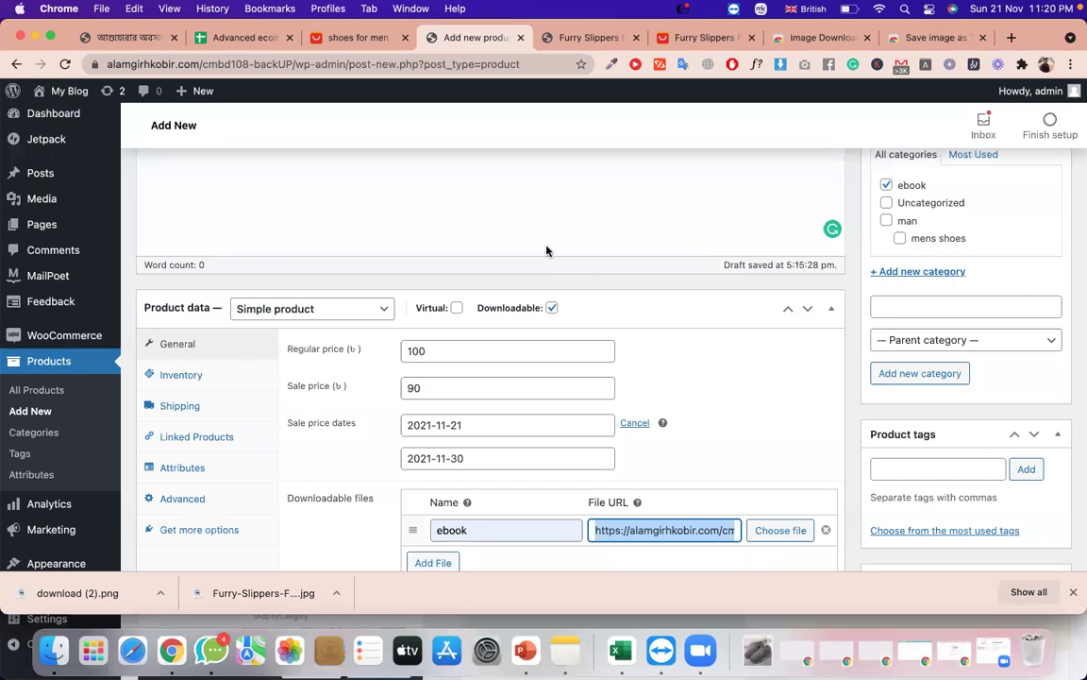
{"action": "scroll", "coordinate": [813, 394], "scroll_direction": "up", "scroll_amount": 5}
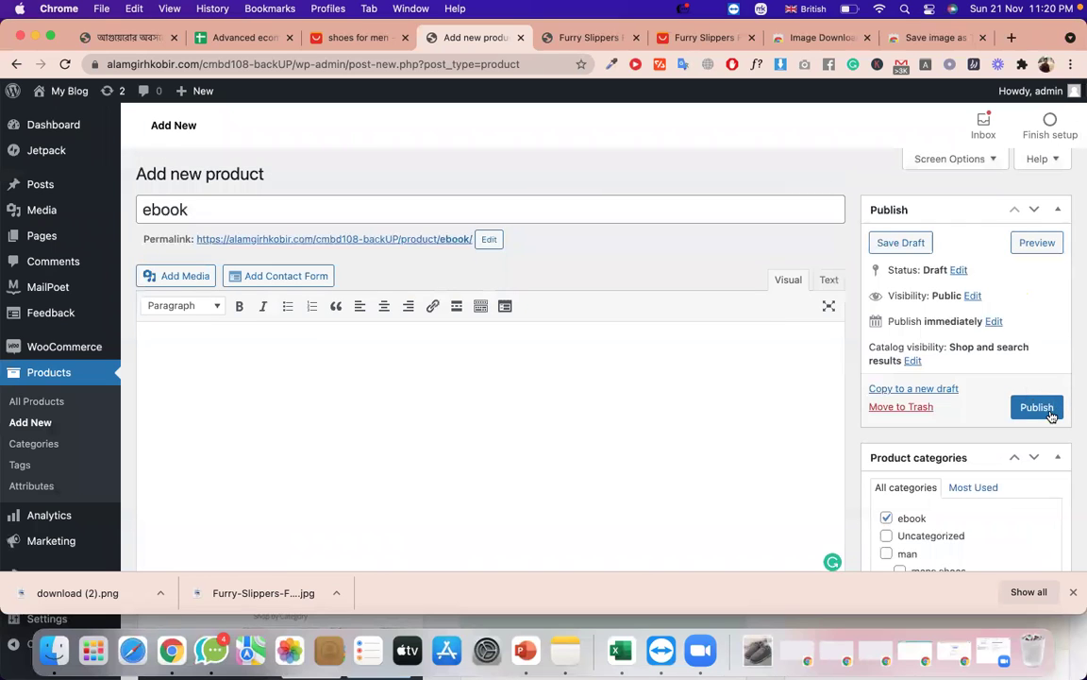
{"action": "left_click", "coordinate": [1034, 411]}
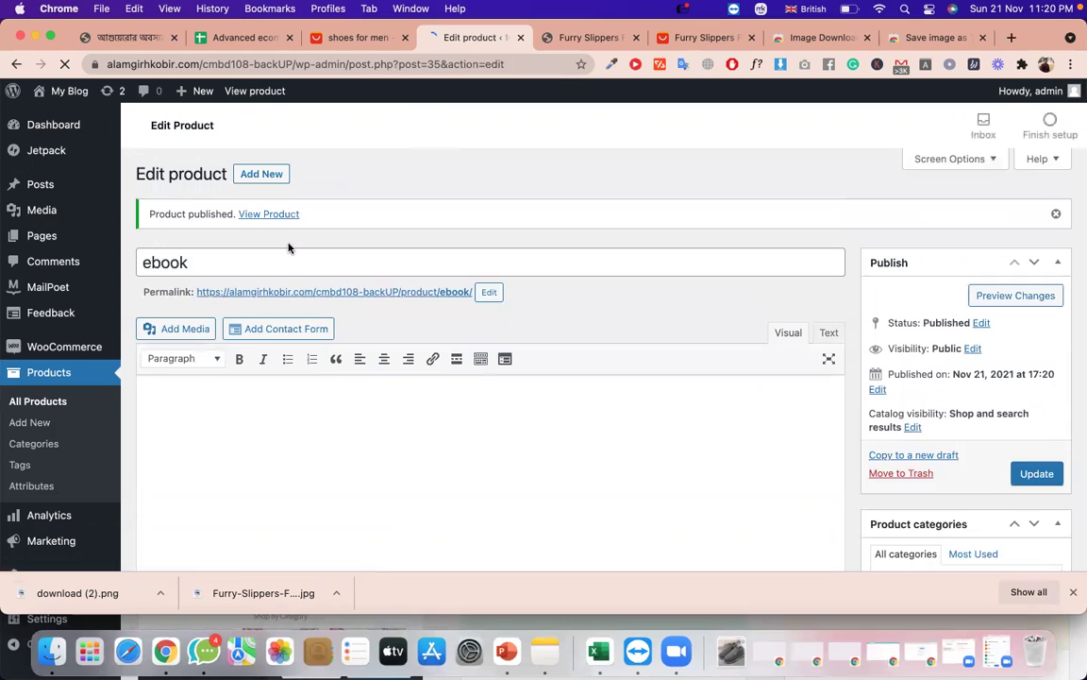
View the published ebook's store page and examine its prices, category and reviews section.
{"action": "left_click", "coordinate": [286, 217]}
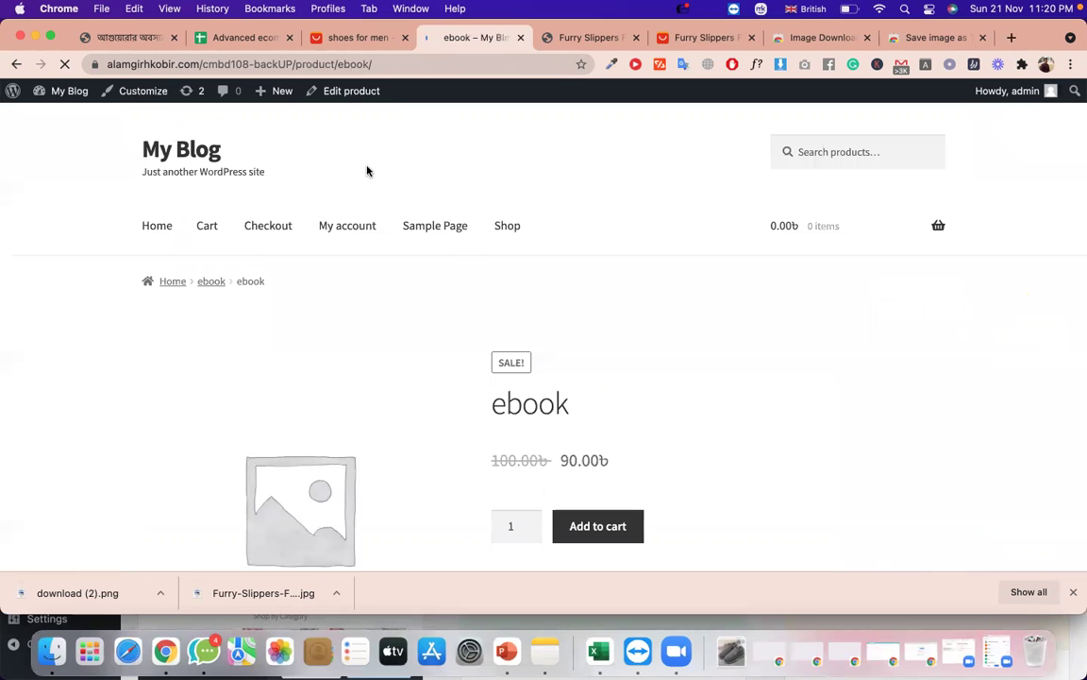
{"action": "scroll", "coordinate": [482, 328], "scroll_direction": "down", "scroll_amount": 1}
{"action": "scroll", "coordinate": [481, 329], "scroll_direction": "down", "scroll_amount": 4}
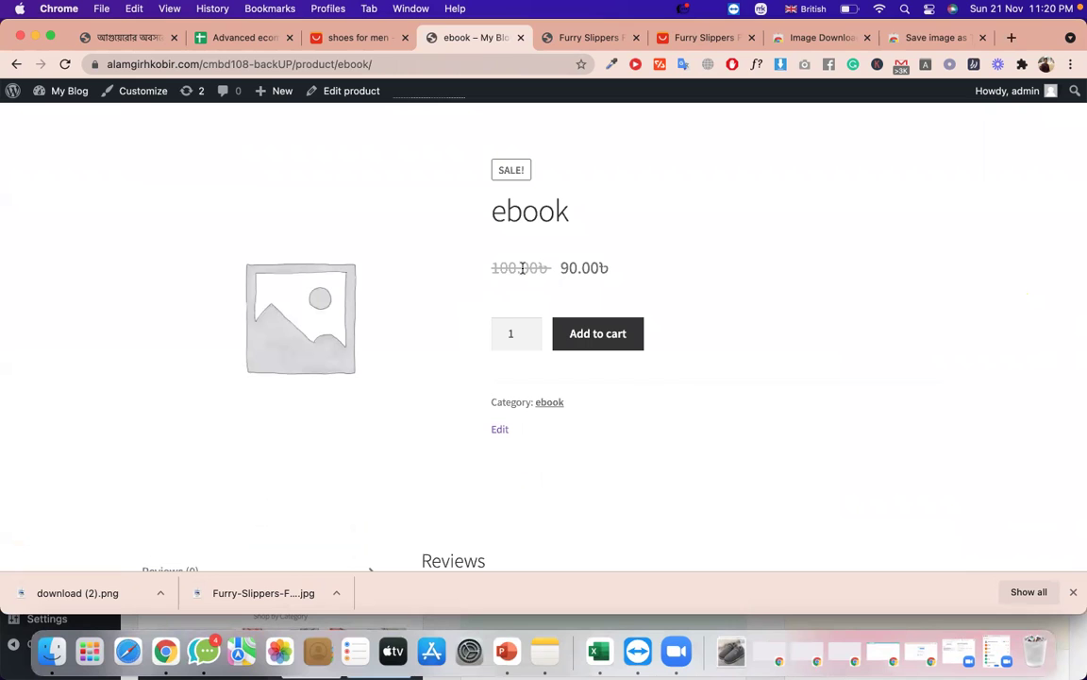
{"action": "double_click", "coordinate": [578, 269]}
{"action": "scroll", "coordinate": [577, 271], "scroll_direction": "down", "scroll_amount": 4}
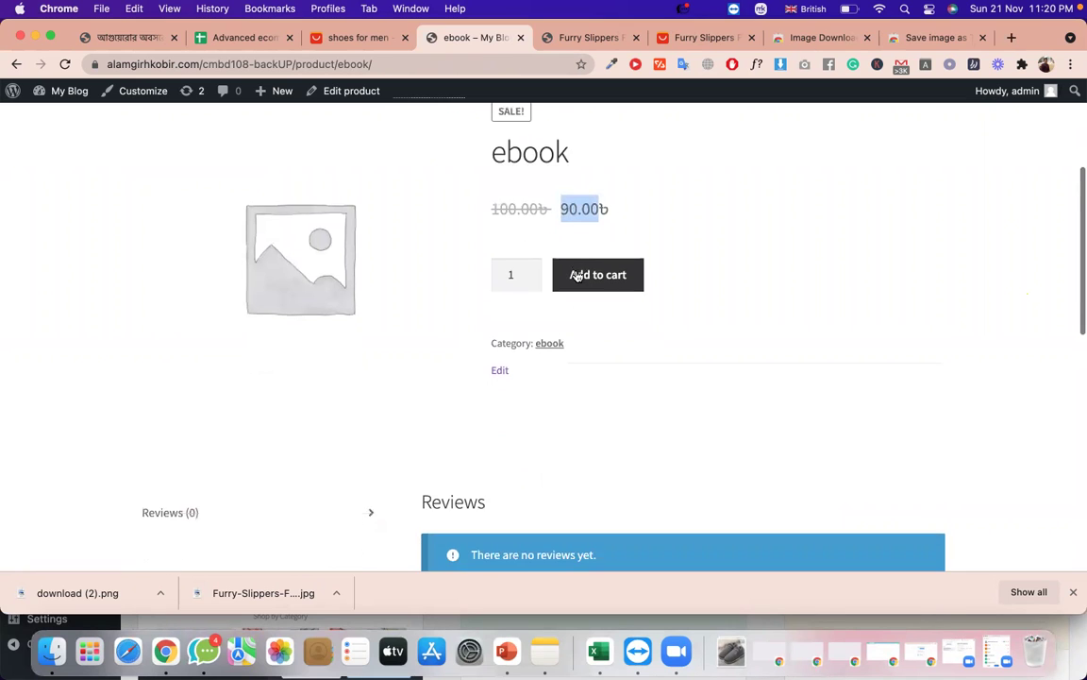
{"action": "scroll", "coordinate": [578, 275], "scroll_direction": "down", "scroll_amount": 2}
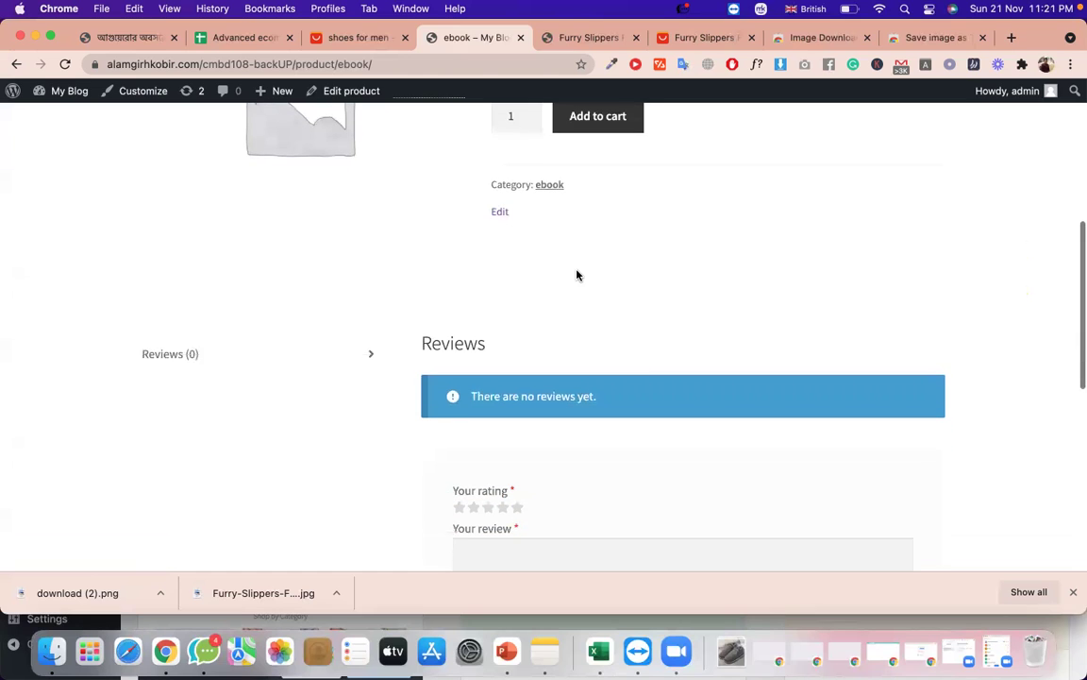
{"action": "scroll", "coordinate": [577, 274], "scroll_direction": "up", "scroll_amount": 2}
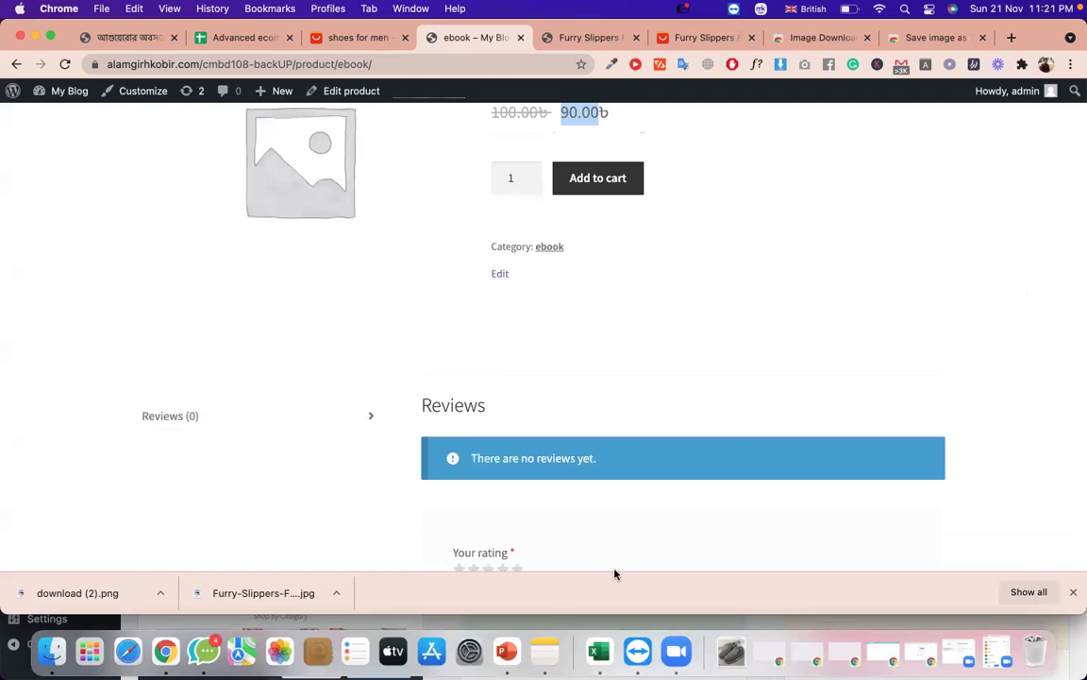
Switch to Notes and add the line "upload 5 download/virtual product" to the end of the combo 110 assignment.
{"action": "left_click", "coordinate": [542, 664]}
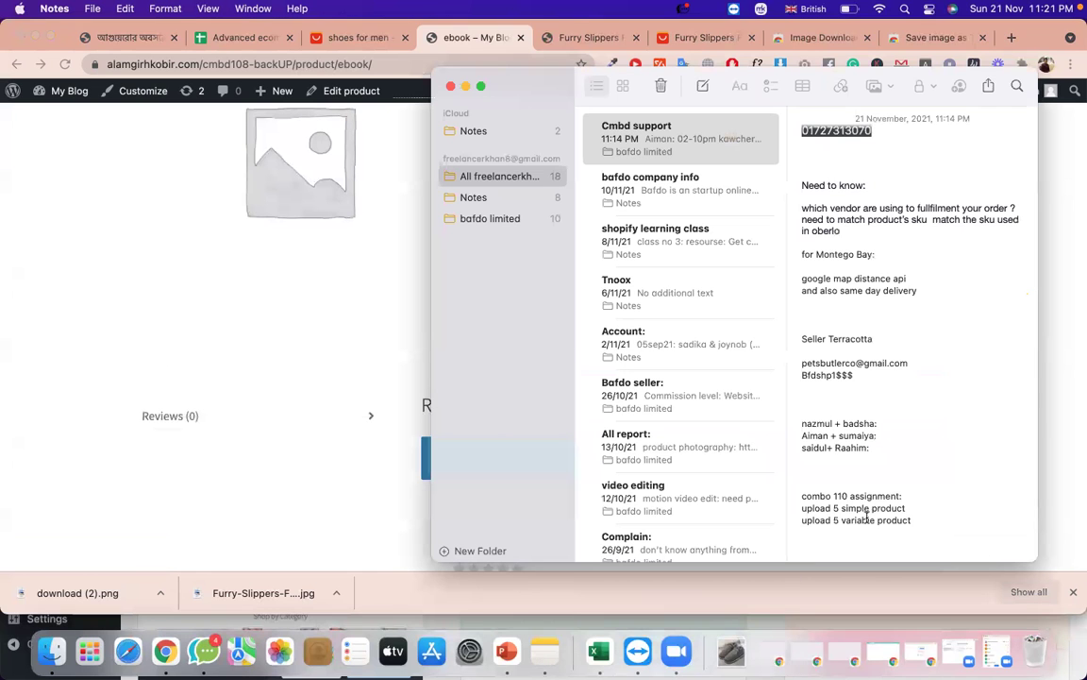
{"action": "left_click", "coordinate": [913, 521]}
{"action": "key", "text": "Return"}
{"action": "type", "text": "upload "}
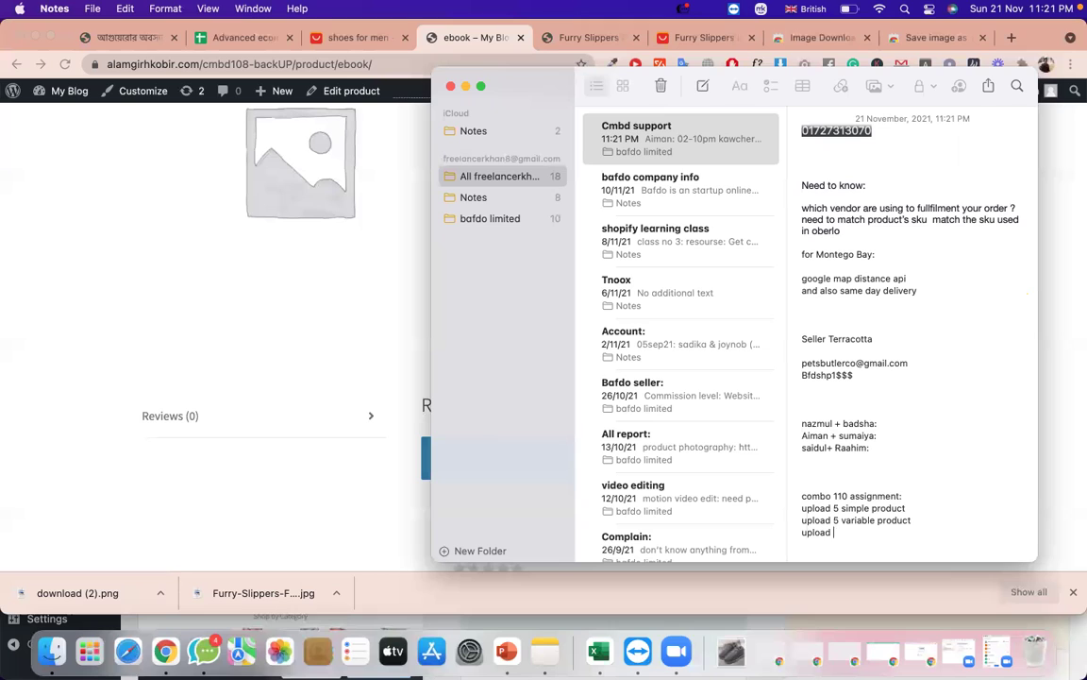
{"action": "type", "text": "5 "}
{"action": "type", "text": "dig"}
{"action": "key", "text": "BackSpace"}
{"action": "key", "text": "BackSpace"}
{"action": "key", "text": "BackSpace"}
{"action": "type", "text": "download/"}
{"action": "key", "text": "BackSpace"}
{"action": "type", "text": "virtual product"}
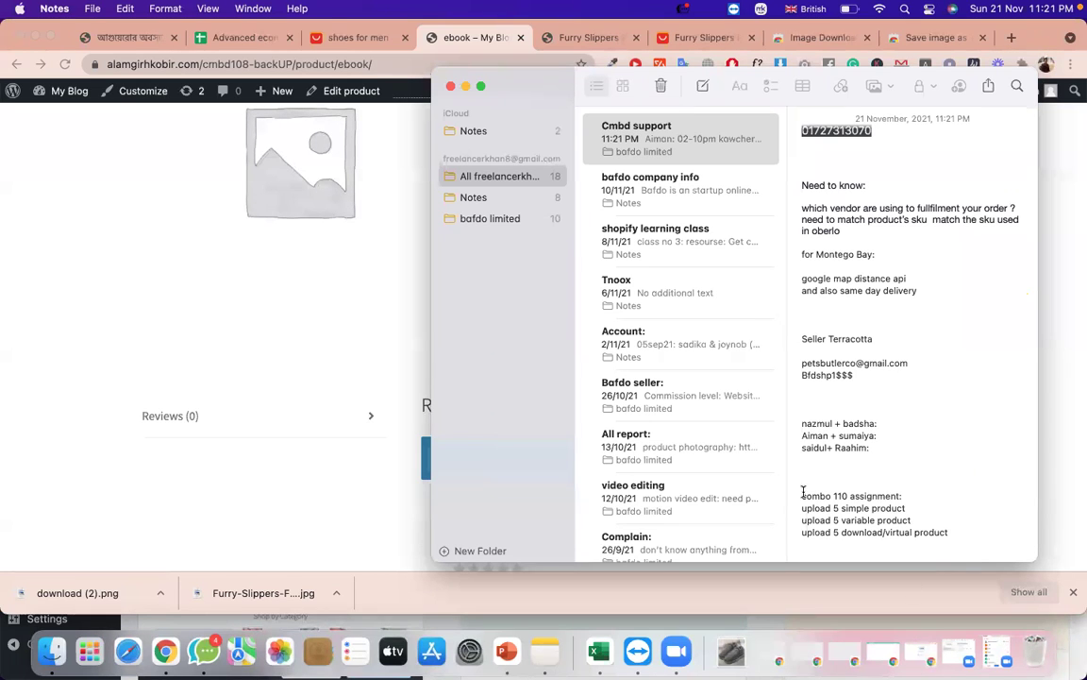
Highlight the whole combo 110 assignment list and add blank lines beneath it in the note.
{"action": "left_click_drag", "start_coordinate": [802, 495], "coordinate": [922, 539]}
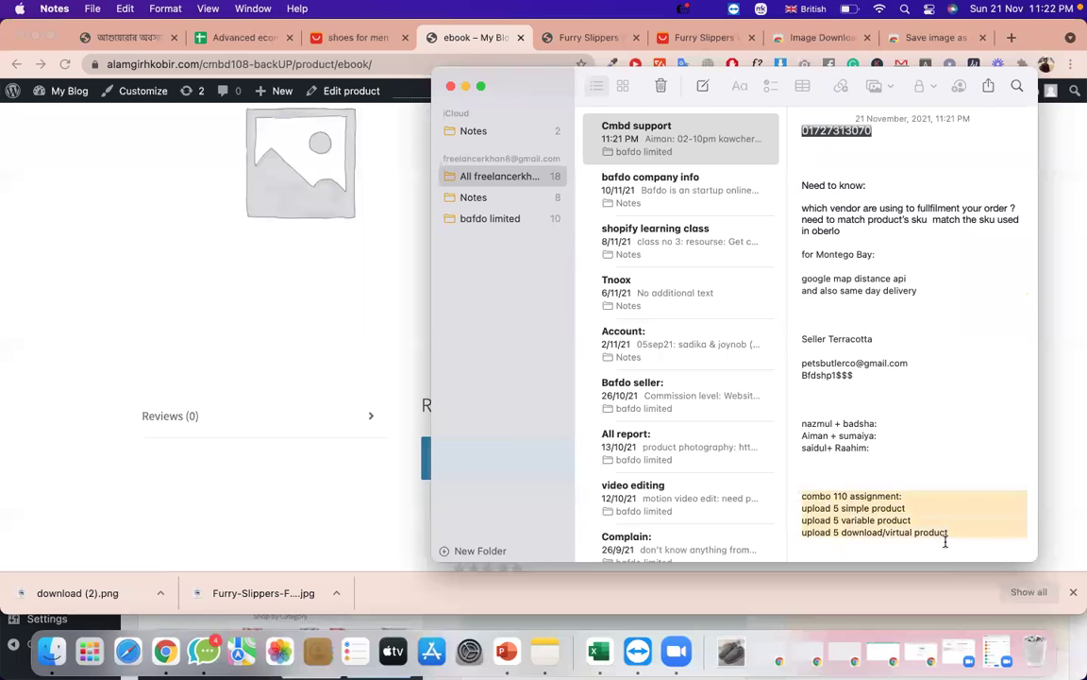
{"action": "left_click", "coordinate": [960, 534]}
{"action": "key", "text": "Return"}
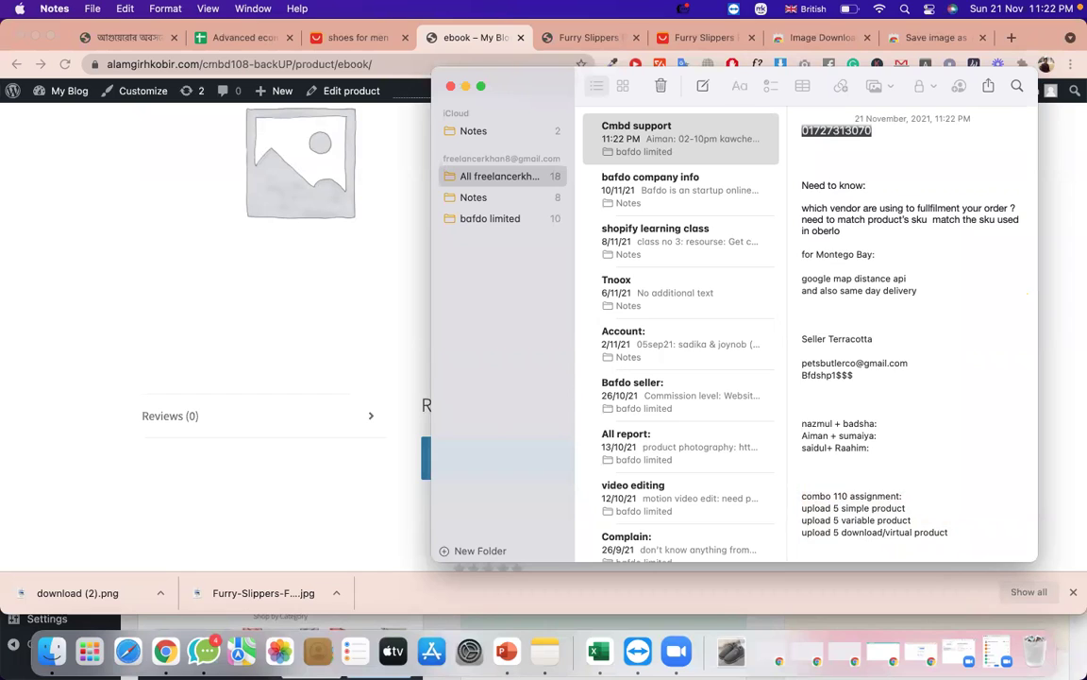
{"action": "key", "text": "Return"}
{"action": "key", "text": "Return"}
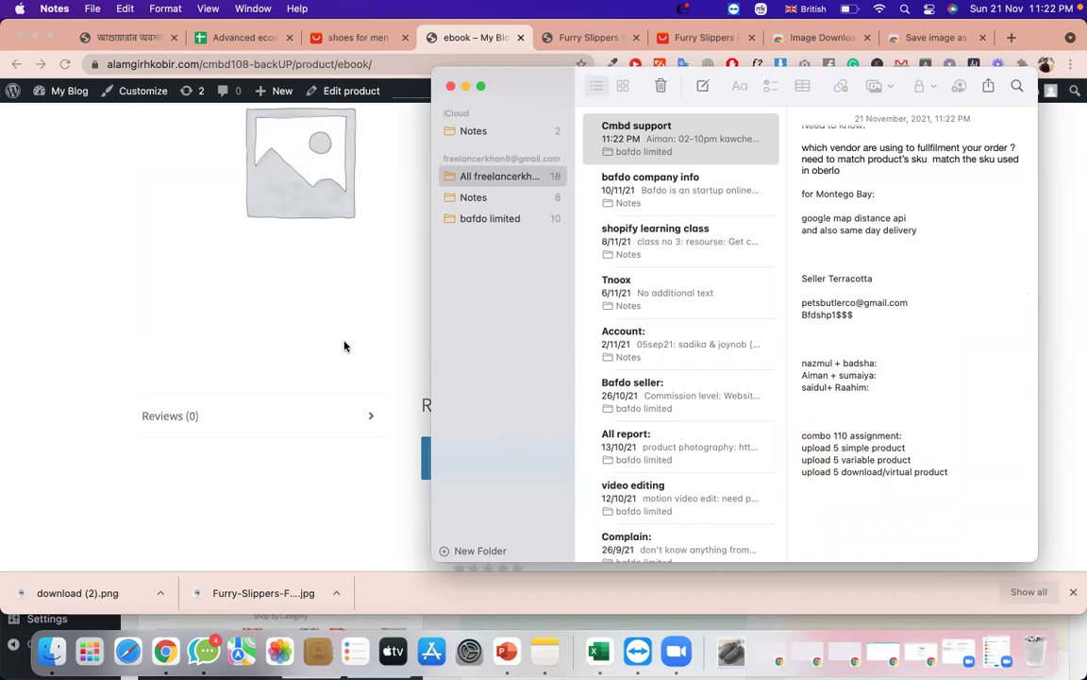
Switch to the Advanced ecommerce spreadsheet in Chrome and review the topic-09 shipping and topic-10 marketing outlines.
{"action": "left_click", "coordinate": [269, 38]}
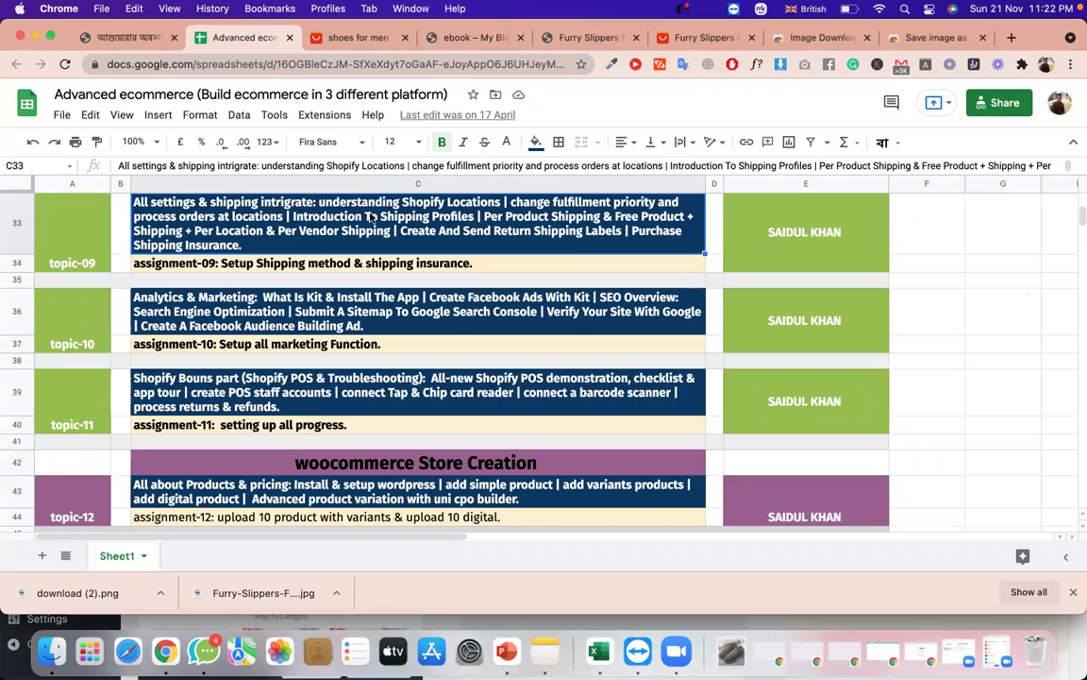
{"action": "triple_click", "coordinate": [370, 216]}
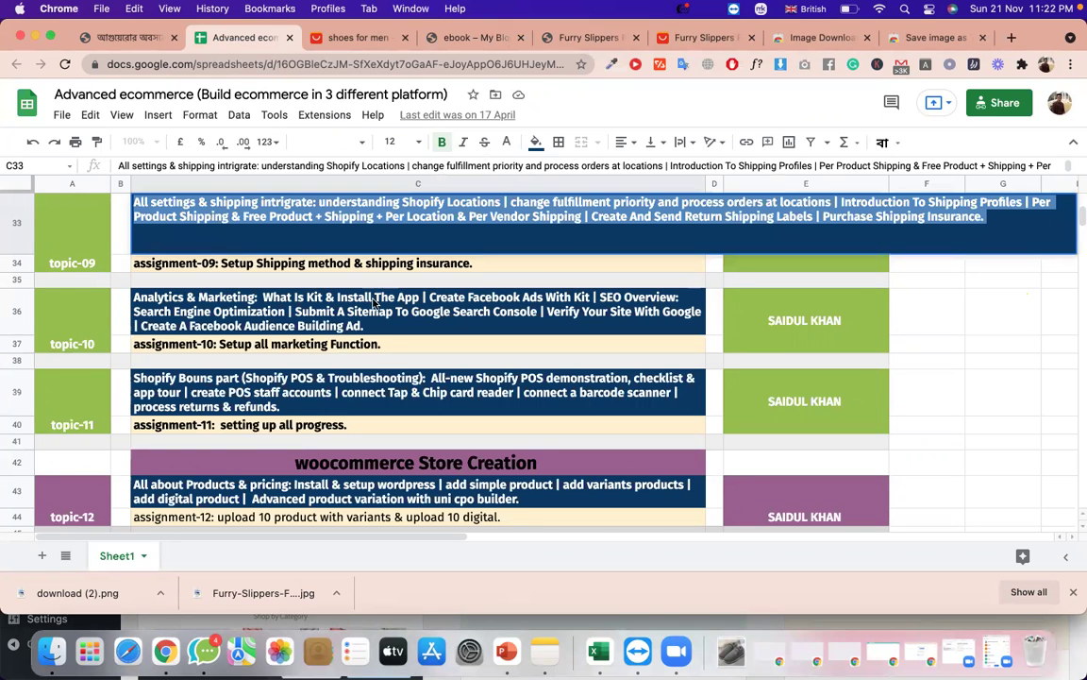
{"action": "left_click", "coordinate": [442, 315]}
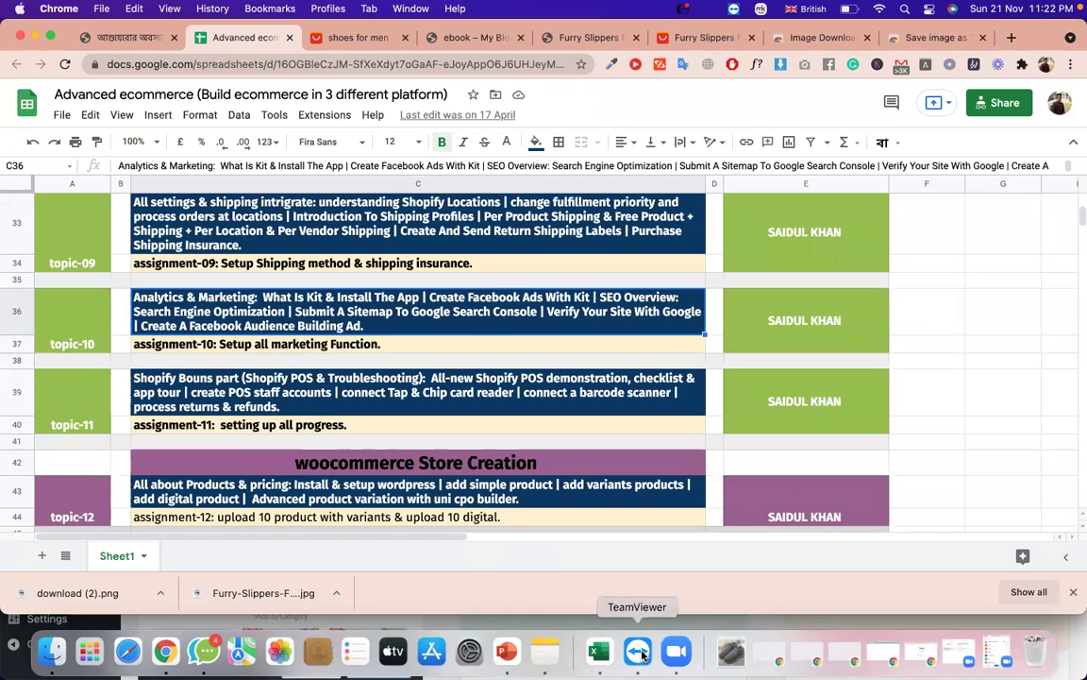
{"action": "left_click", "coordinate": [545, 651]}
{"action": "key", "text": "Return"}
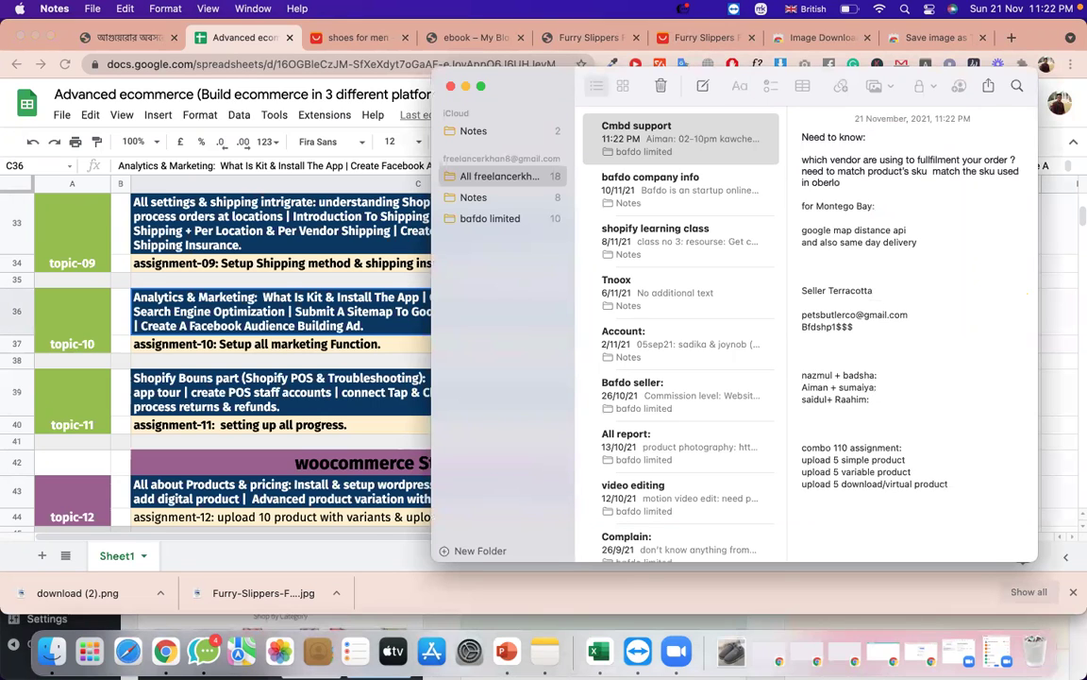
{"action": "type", "text": "exten"}
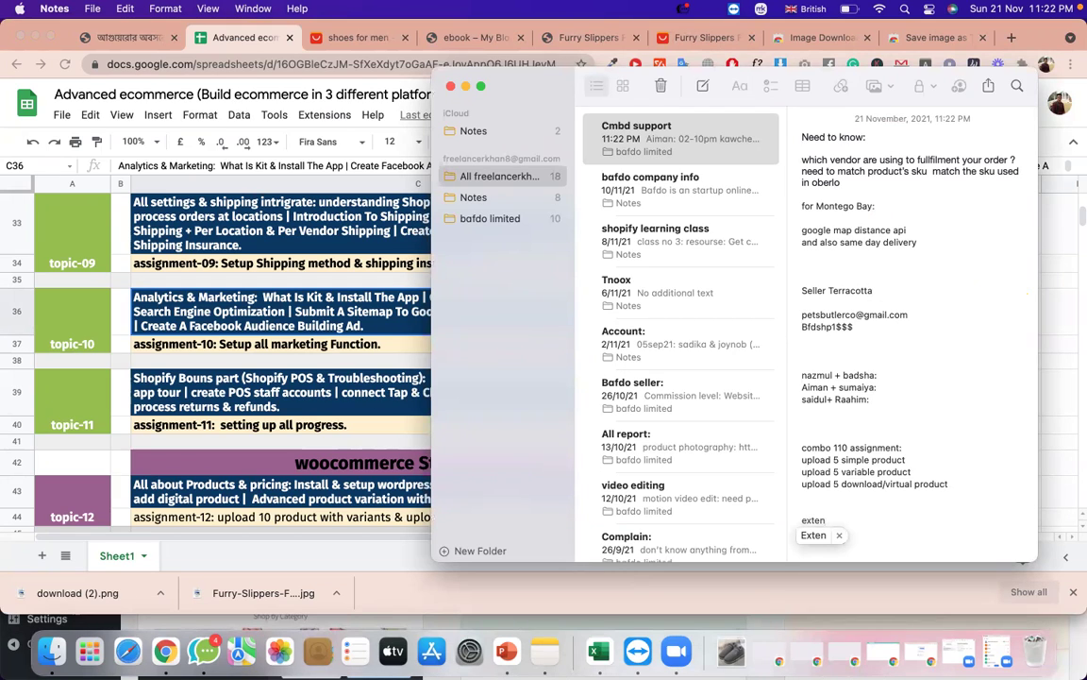
{"action": "key", "text": "BackSpace"}
{"action": "key", "text": "BackSpace"}
{"action": "key", "text": "BackSpace"}
{"action": "key", "text": "BackSpace"}
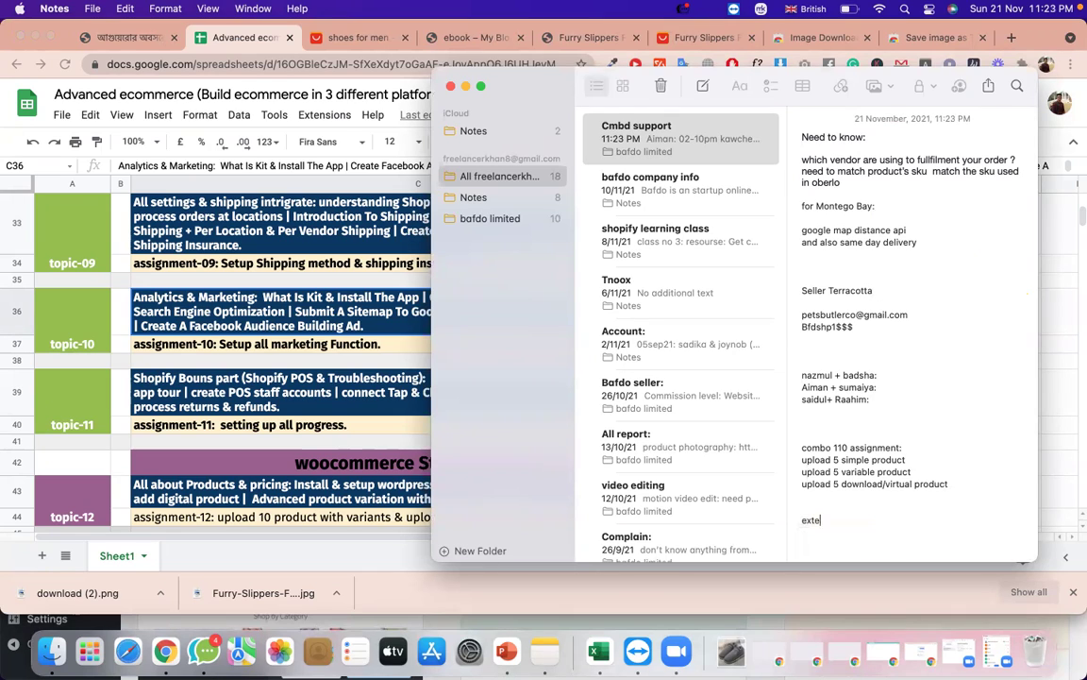
{"action": "key", "text": "BackSpace"}
{"action": "key", "text": "BackSpace"}
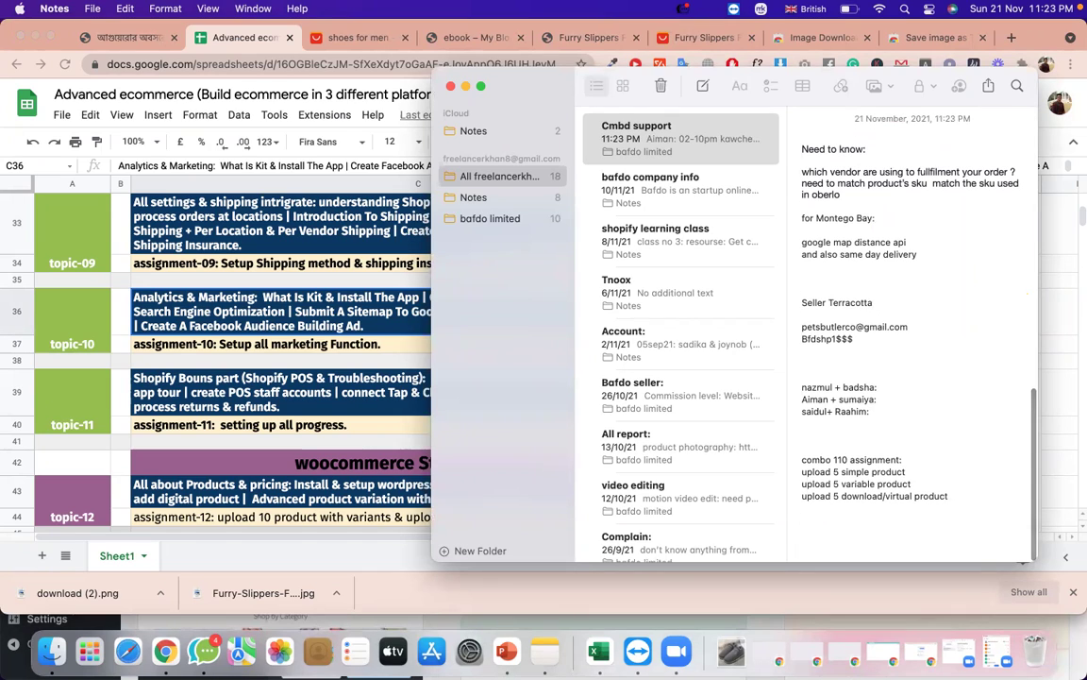